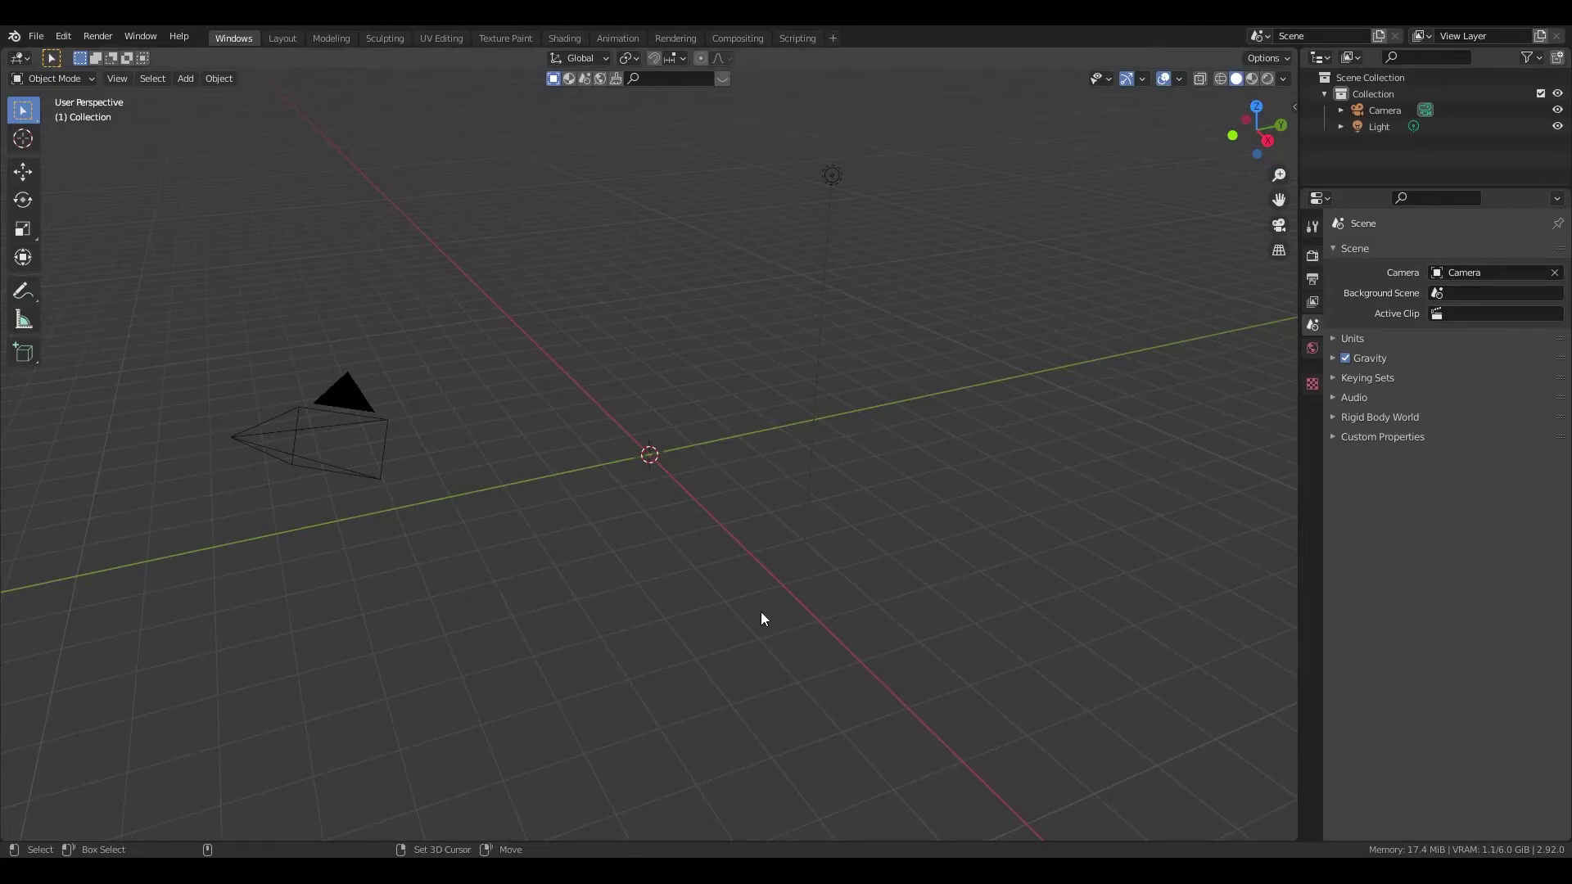
Step: Add a plane and scale it up by 5
key("shift+a")
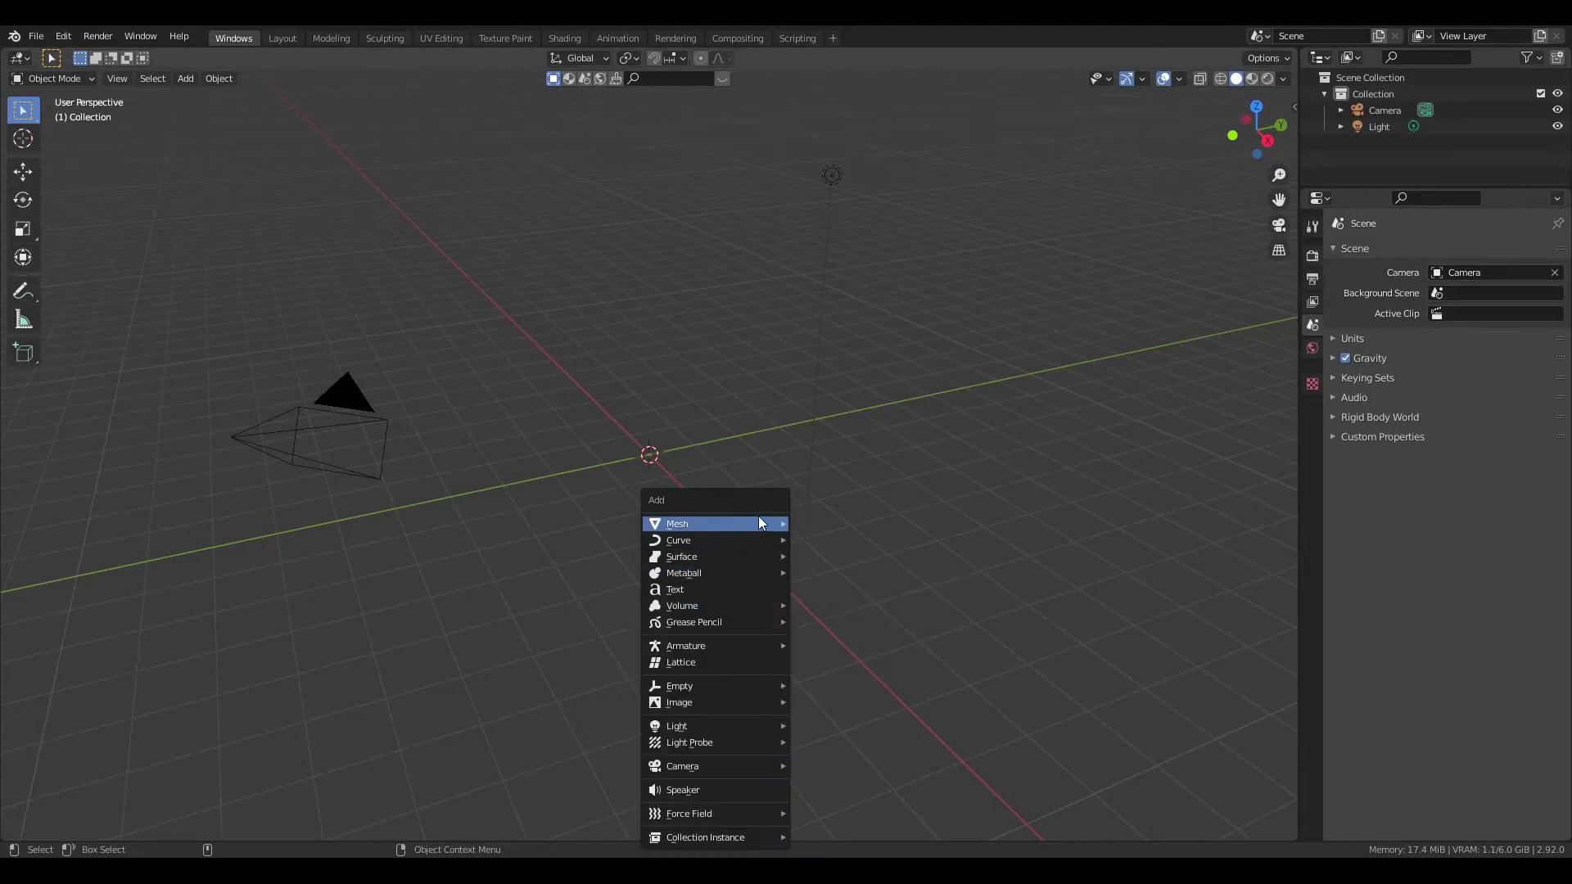
left_click(801, 522)
key("s")
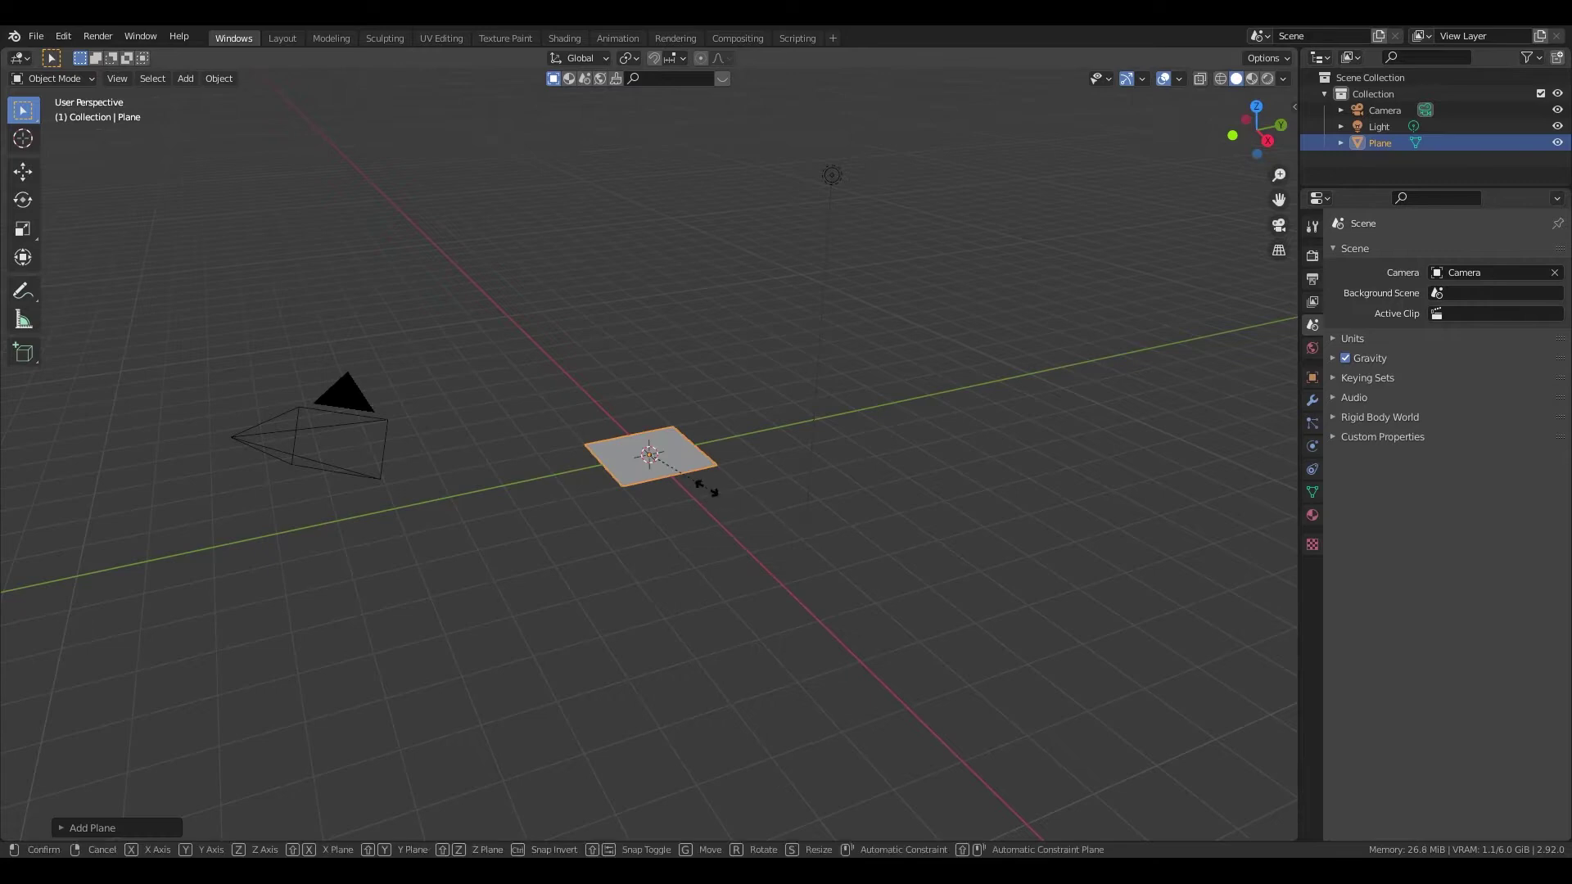
type("5")
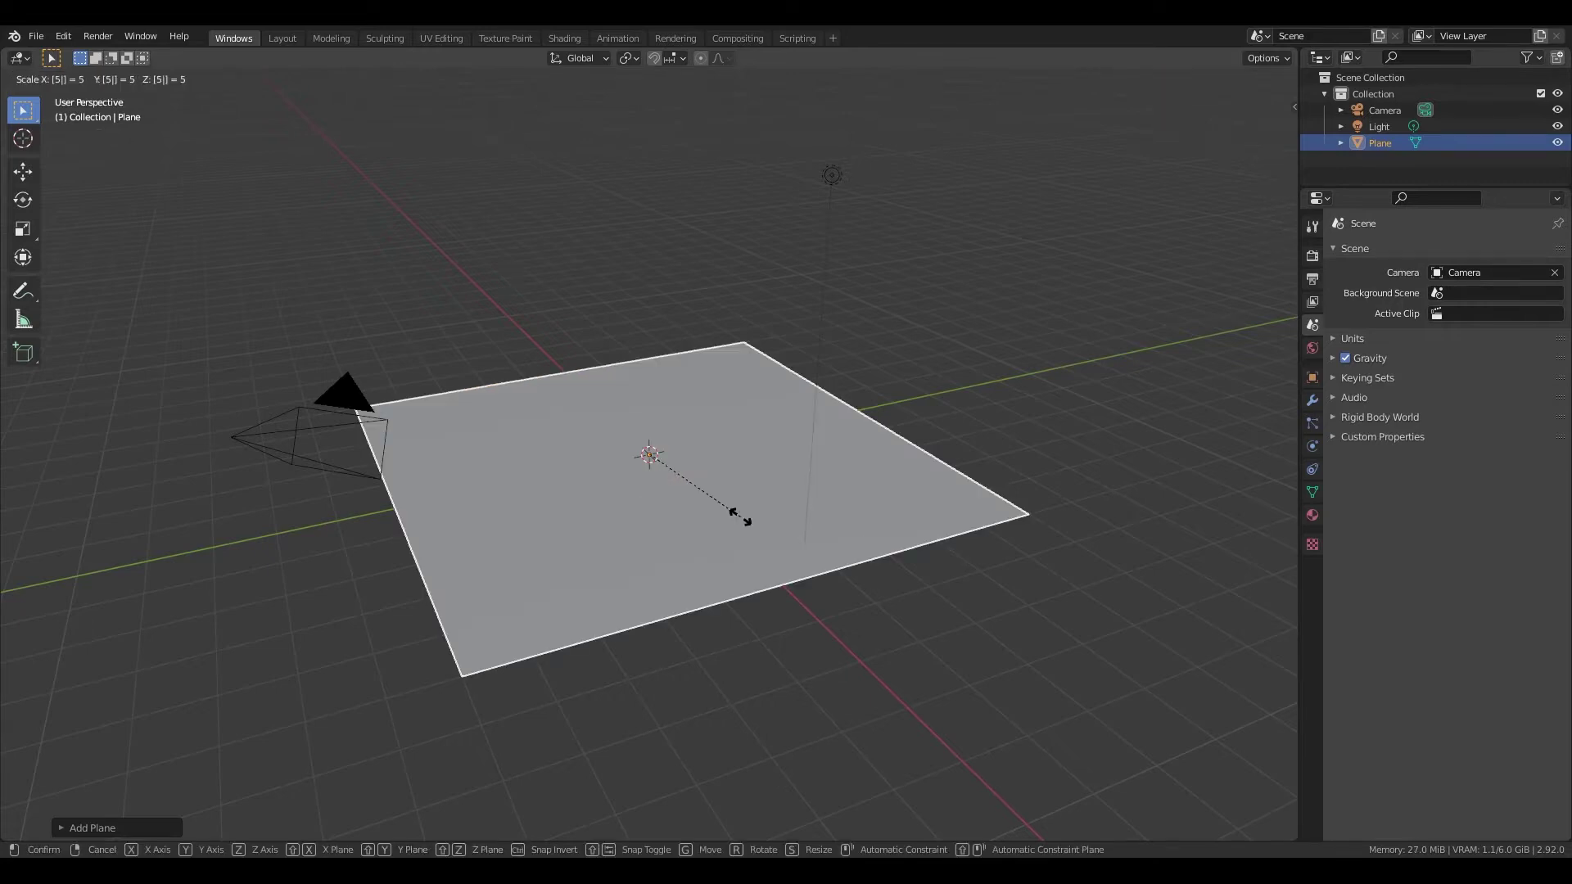
key("Return")
Step: Apply the plane's scale and enter Edit Mode on its mesh
right_click(740, 518)
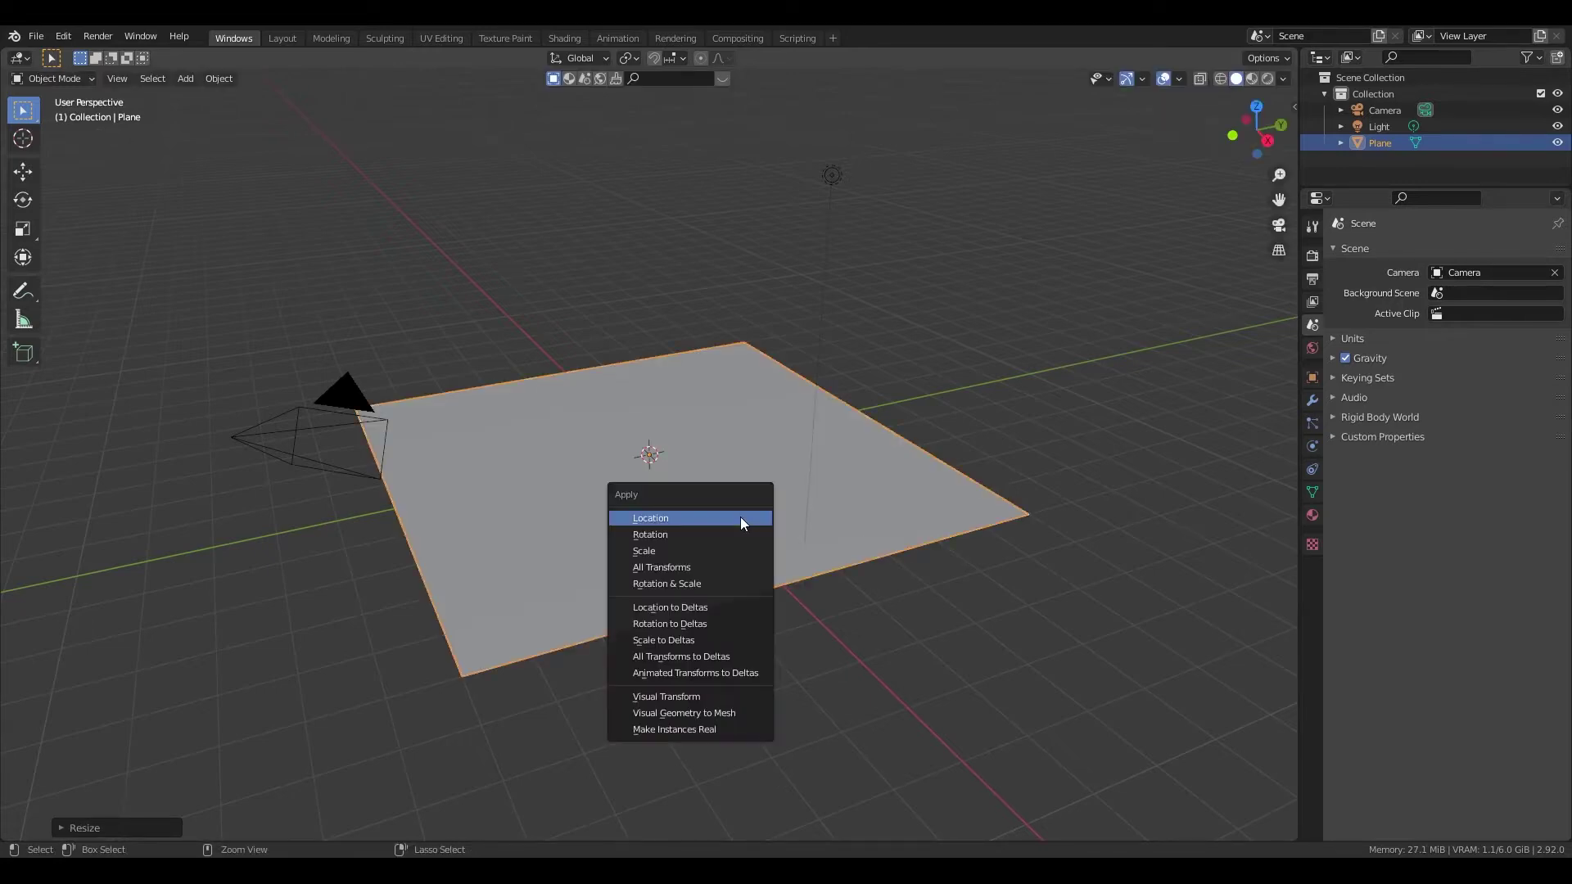
key("ctrl+a")
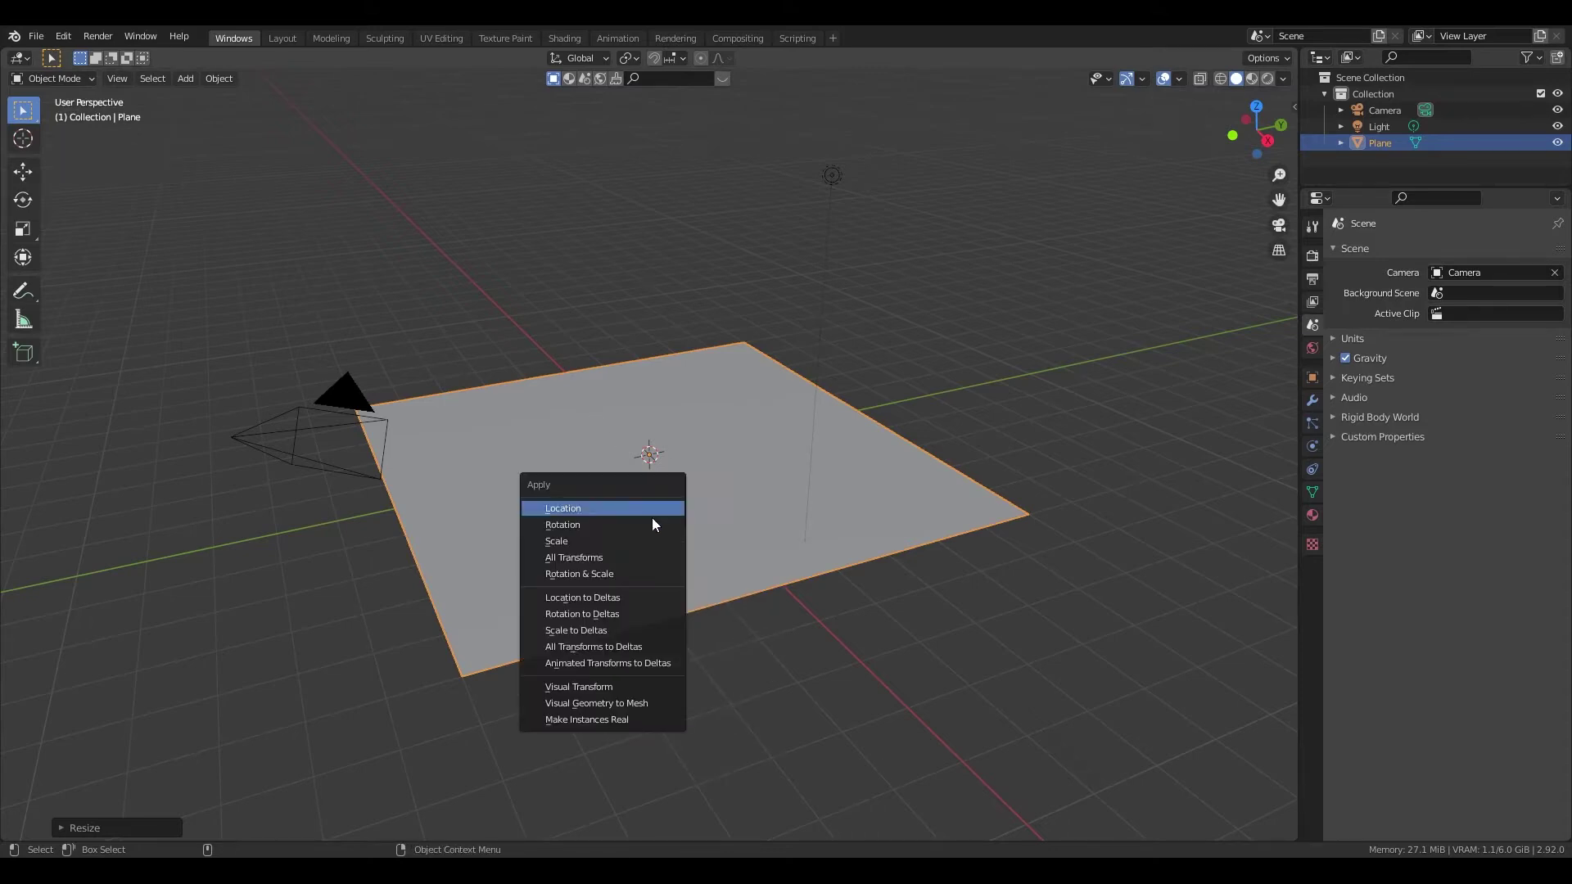
left_click(644, 541)
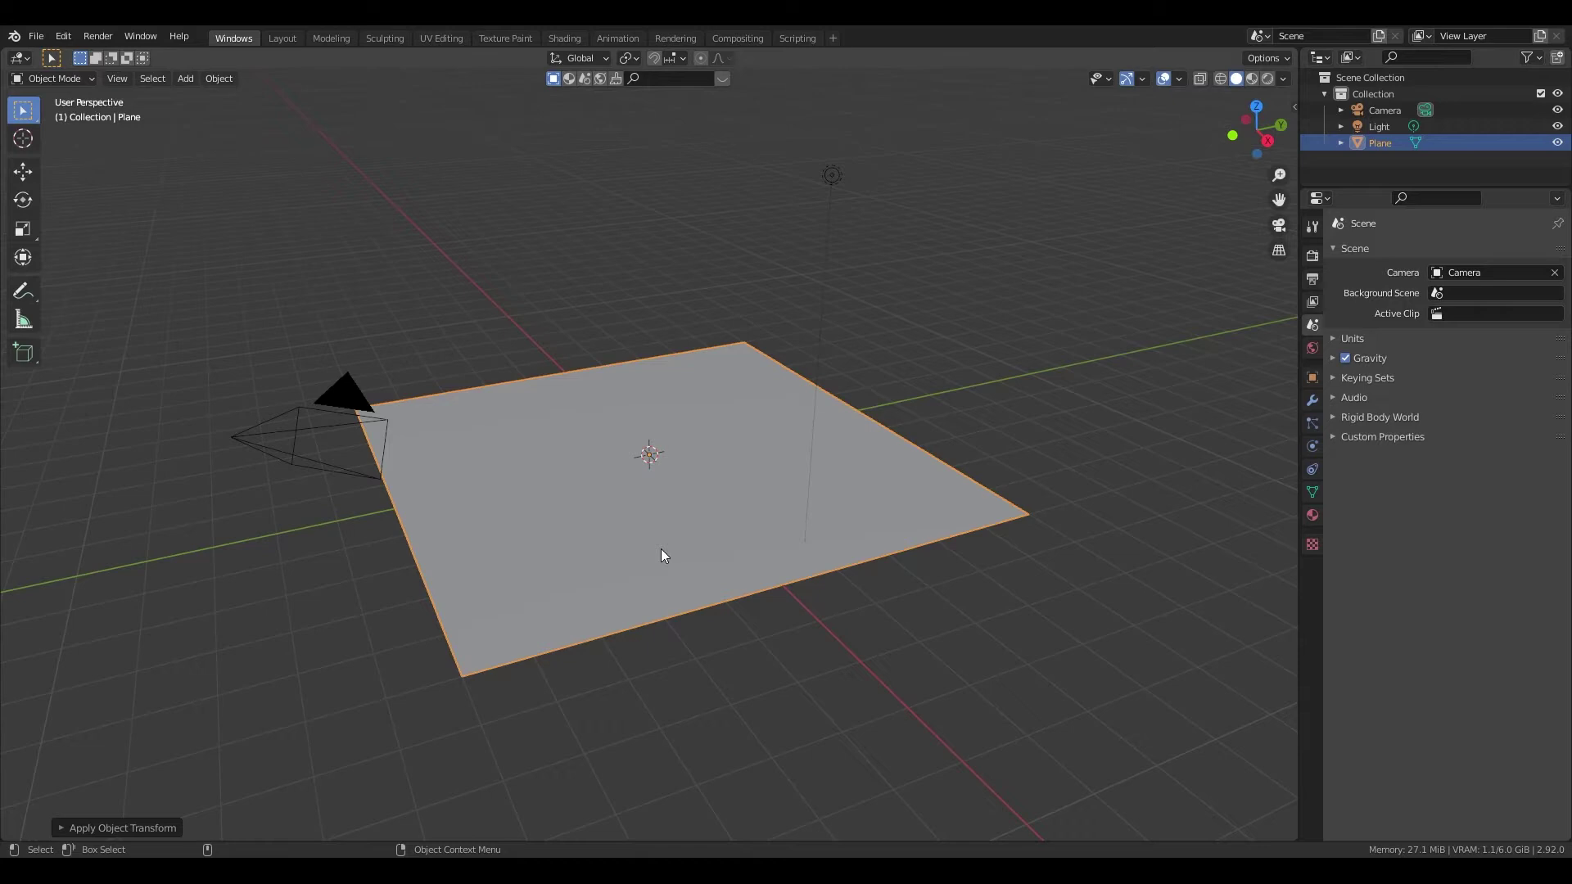
key("Tab")
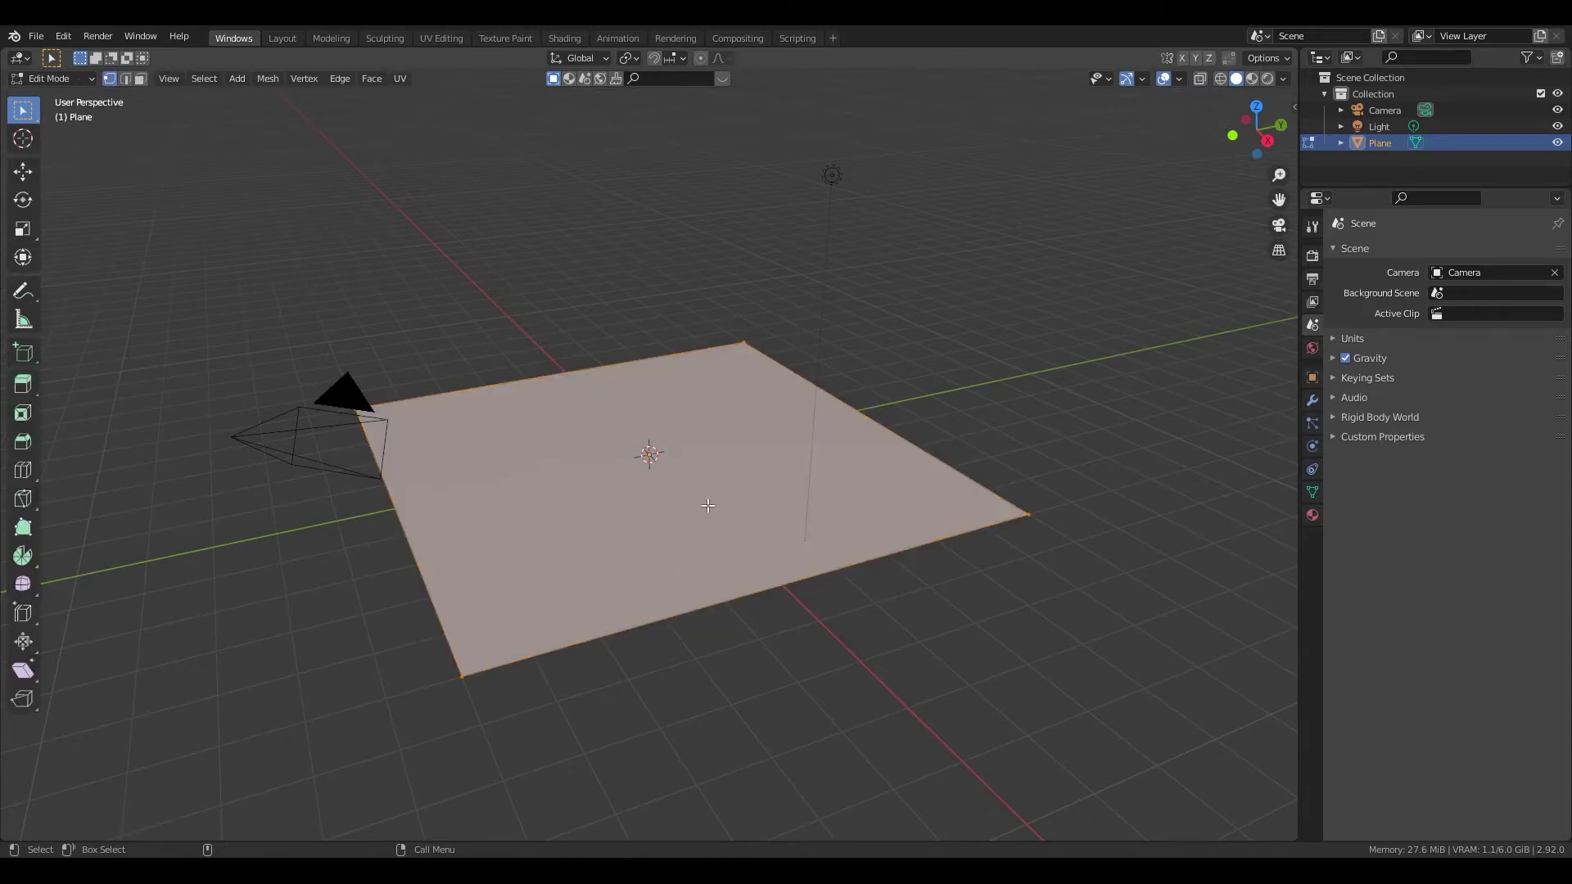
Step: UV-unwrap the plane and subdivide it once
key("u")
left_click(720, 341)
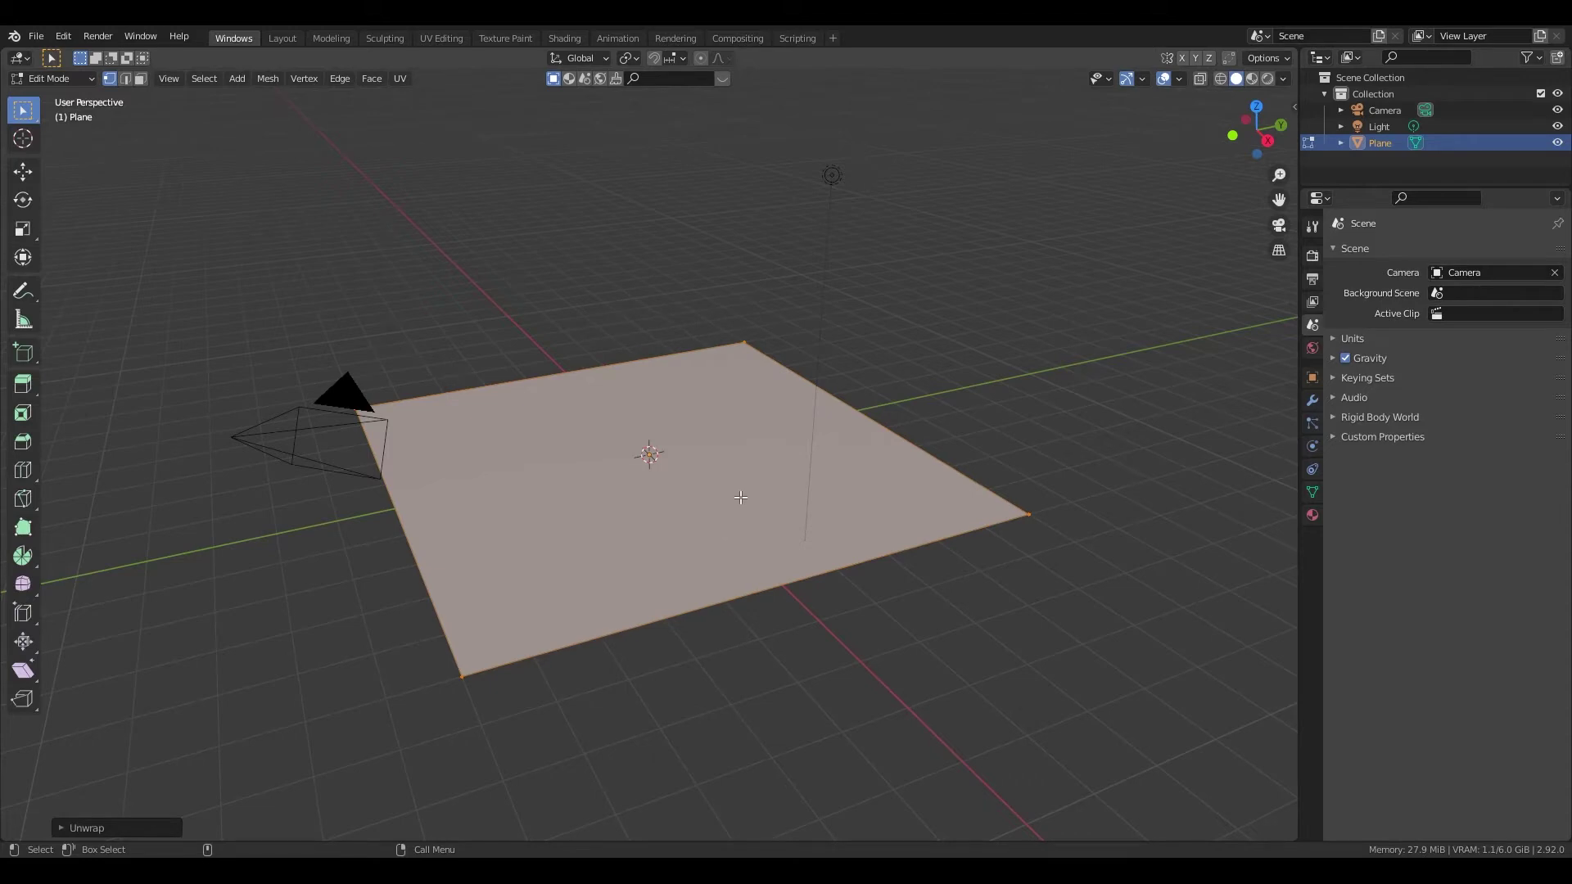
right_click(679, 467)
left_click(658, 455)
Step: Subdivide the plane repeatedly into a dense grid, undoing the final too-dense subdivision
right_click(763, 470)
left_click(759, 469)
right_click(764, 475)
left_click(763, 475)
right_click(764, 475)
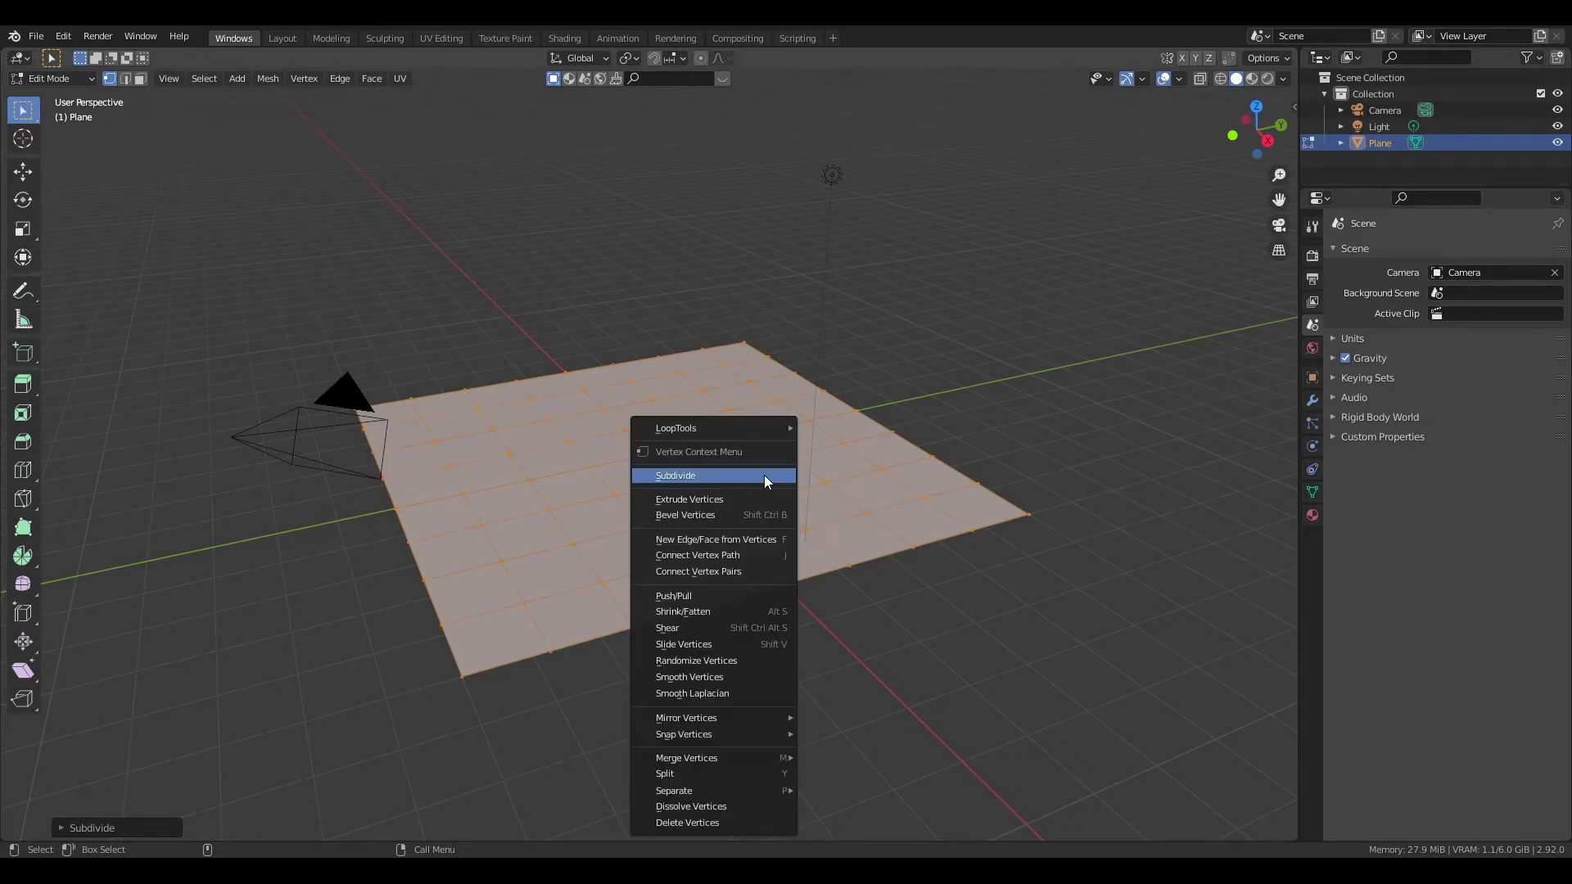
left_click(773, 480)
right_click(772, 479)
left_click(772, 480)
right_click(773, 482)
left_click(773, 482)
right_click(773, 481)
left_click(773, 482)
right_click(773, 481)
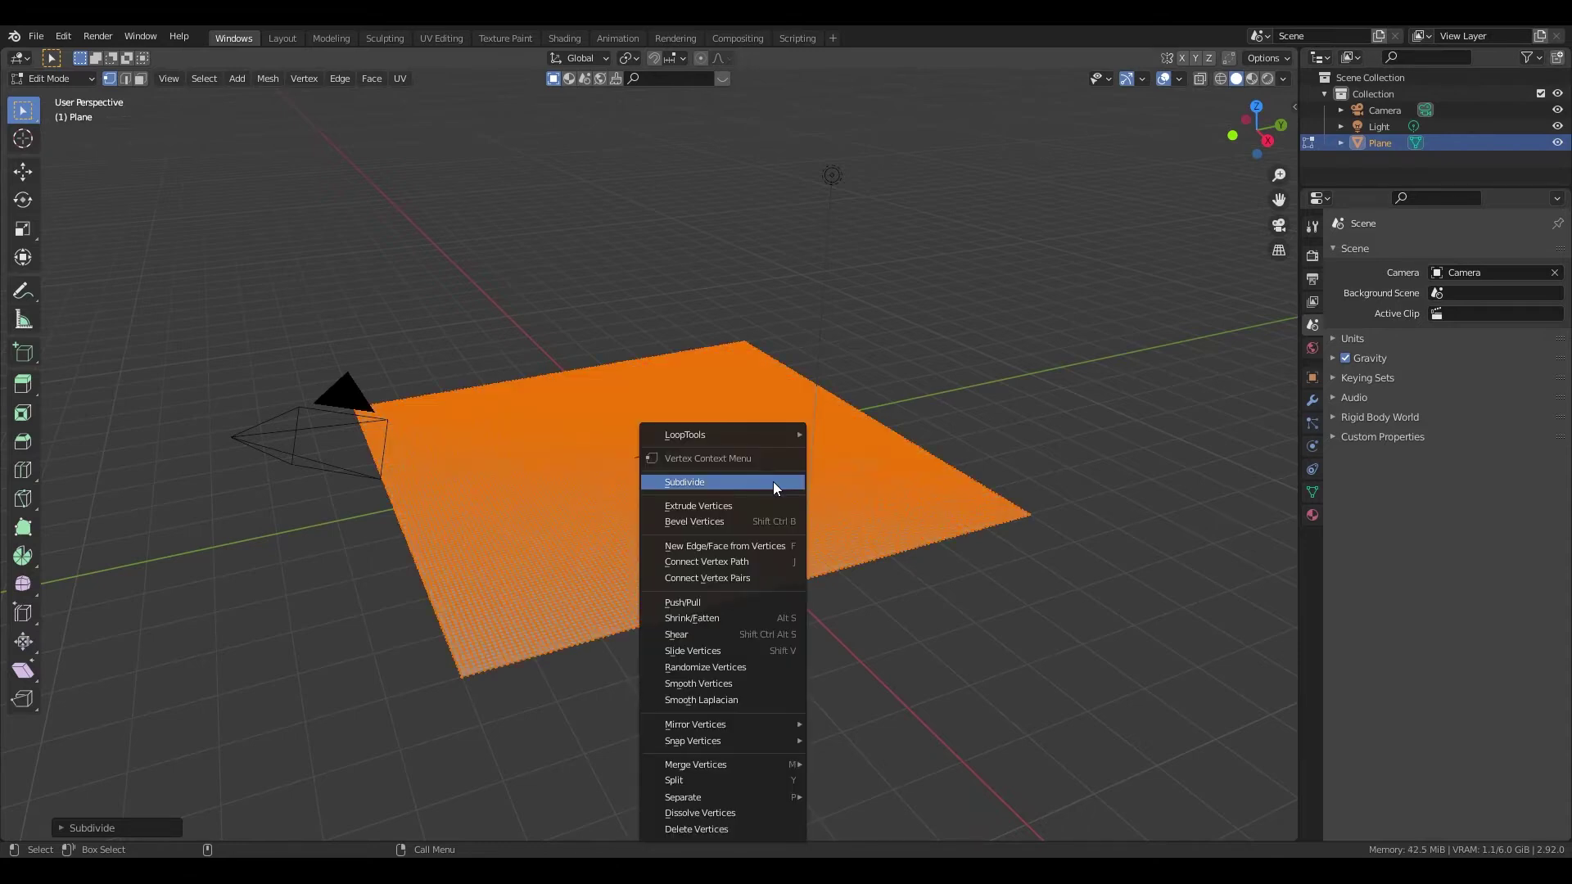
left_click(773, 481)
key("ctrl+z")
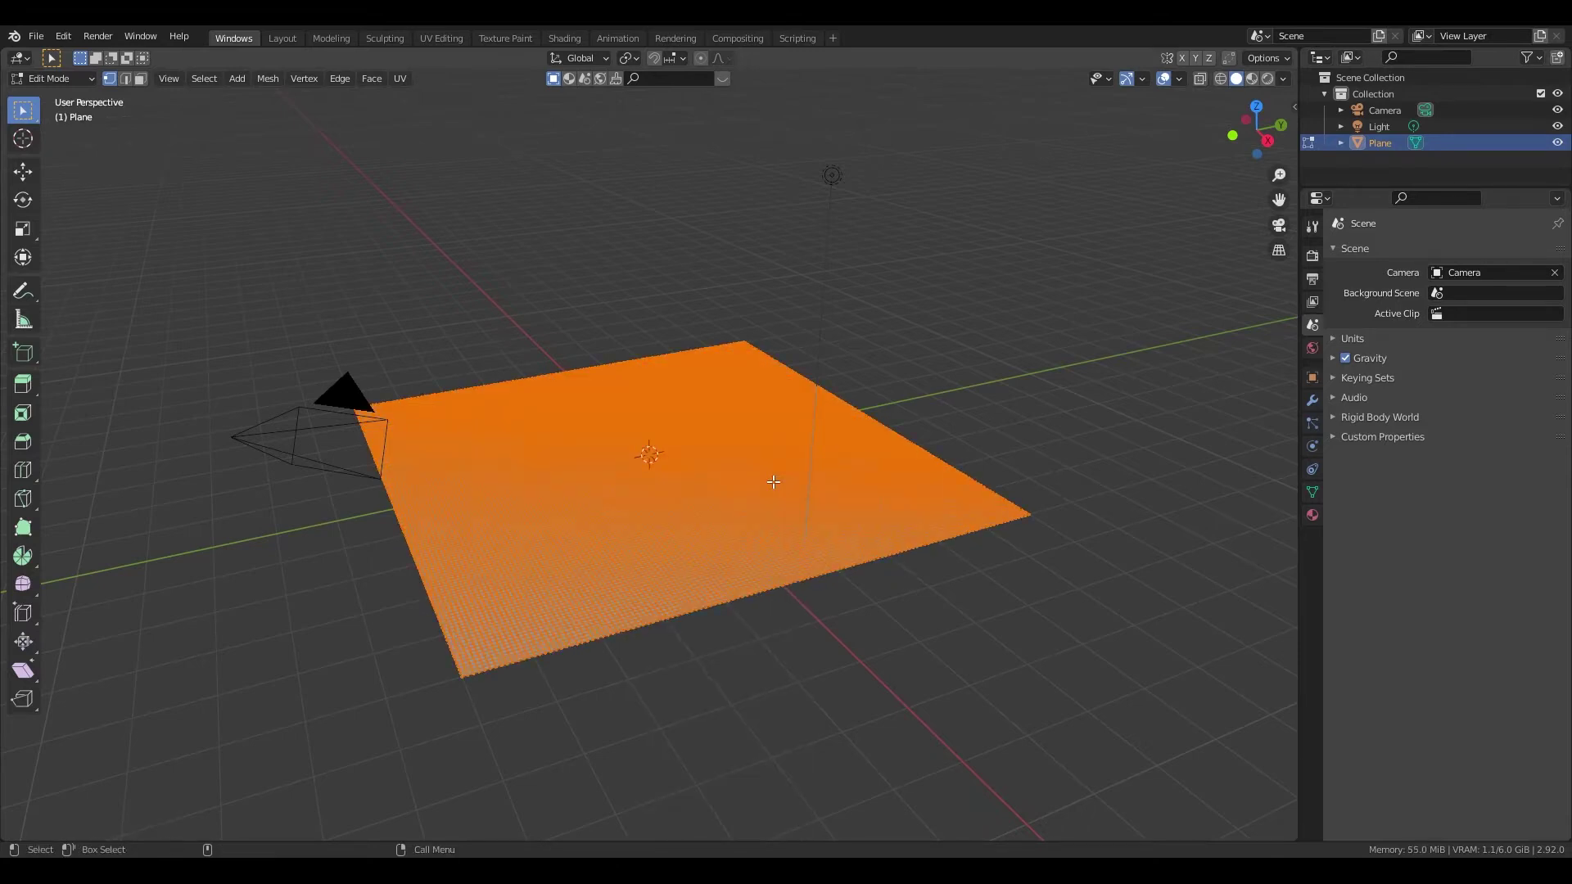
Step: Add a Subdivision Surface modifier to the plane with render levels 3 and viewport level 1
left_click(1312, 378)
left_click(1314, 398)
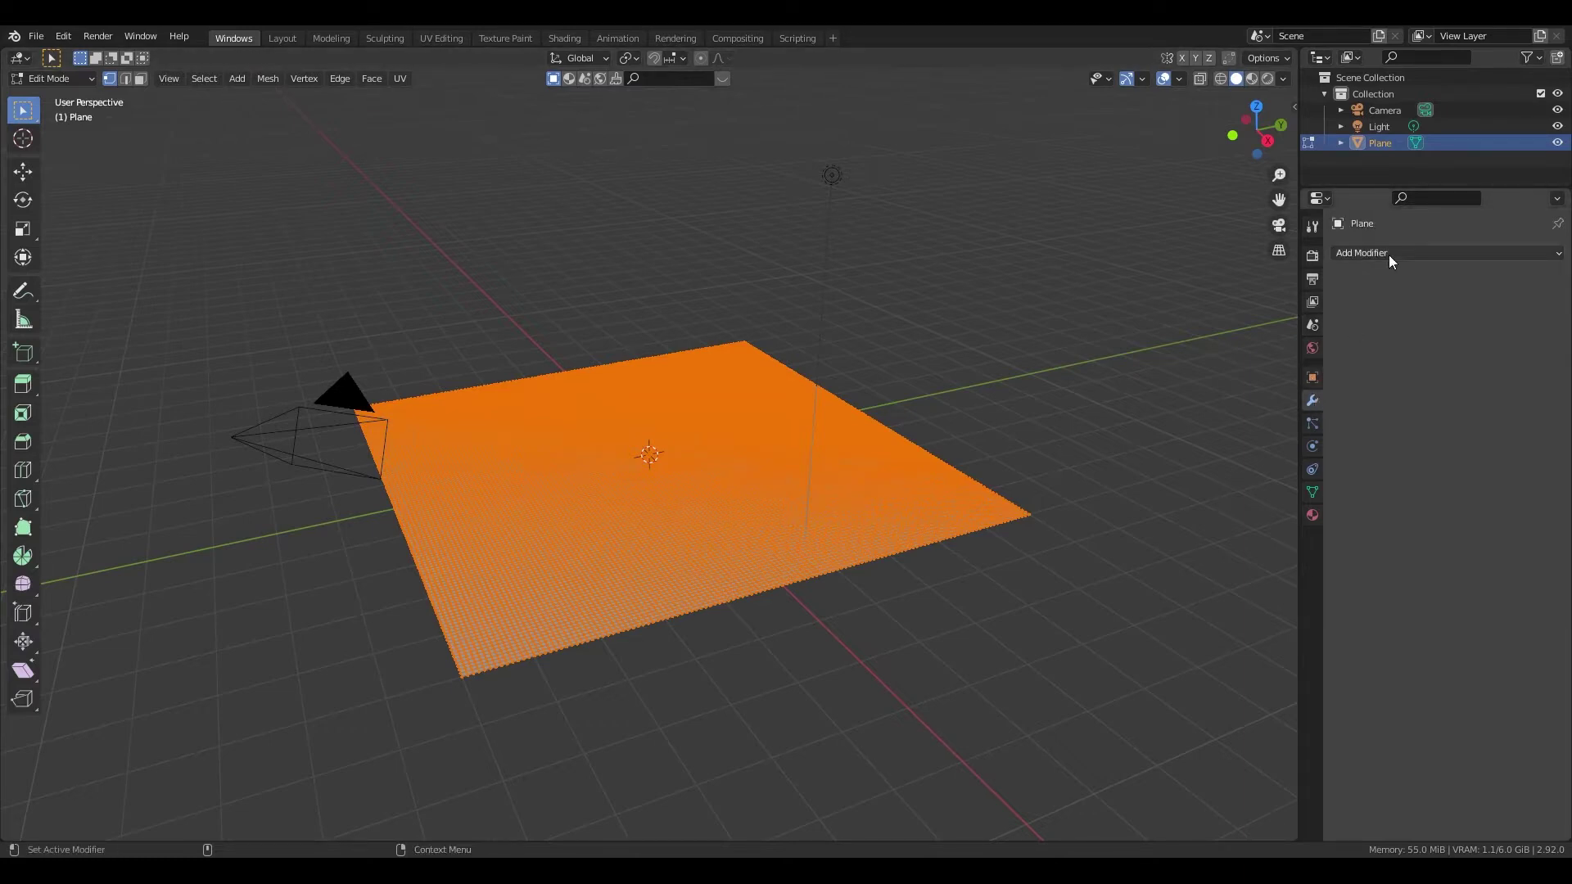
left_click(1388, 254)
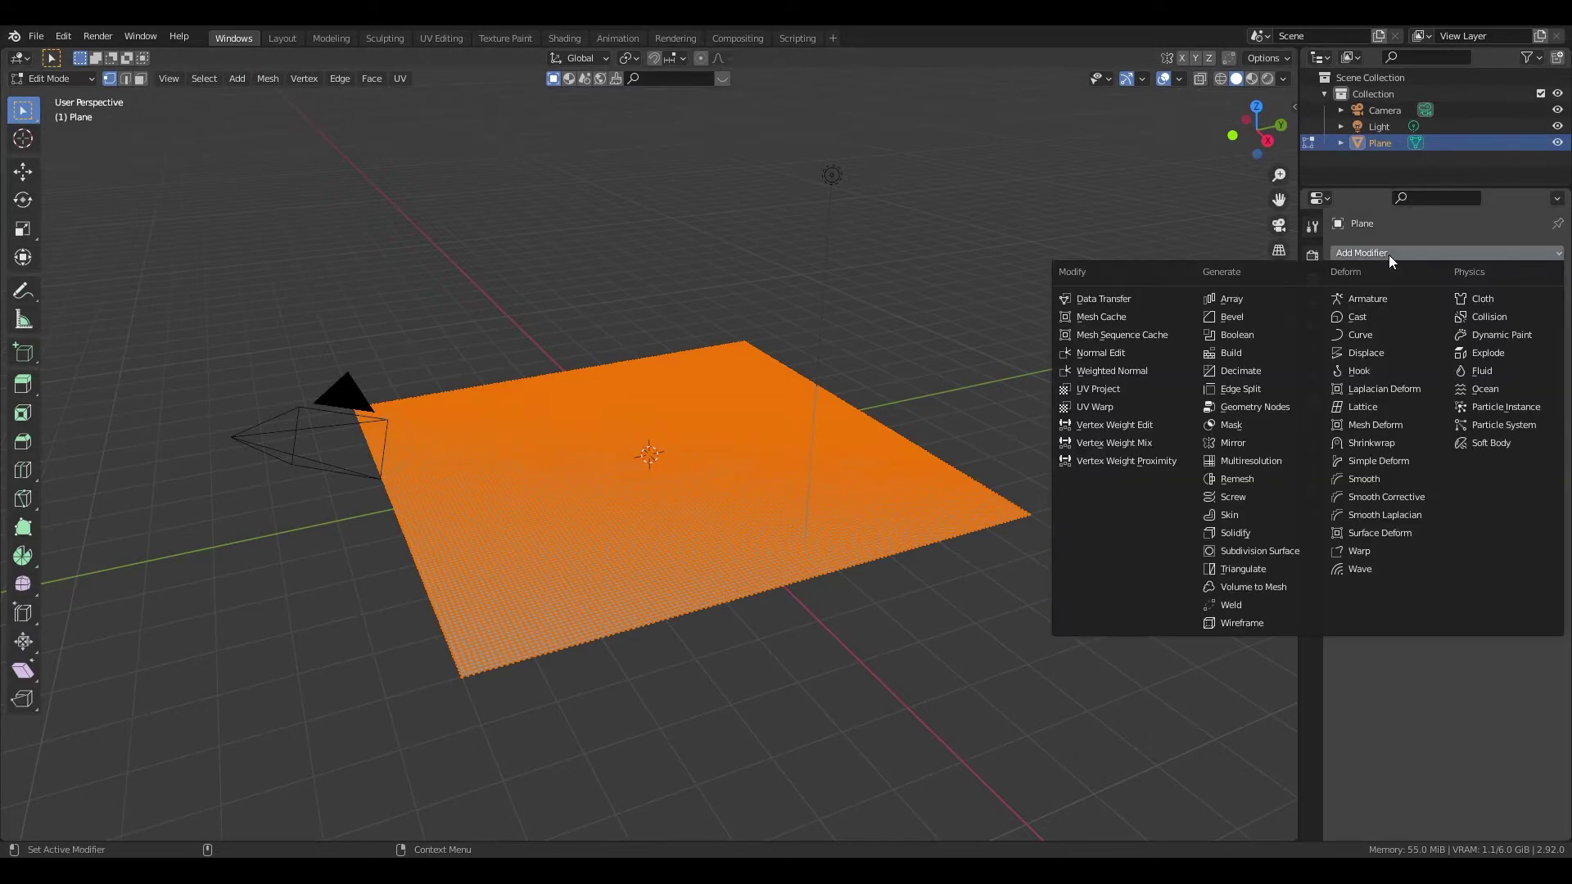
left_click(1290, 551)
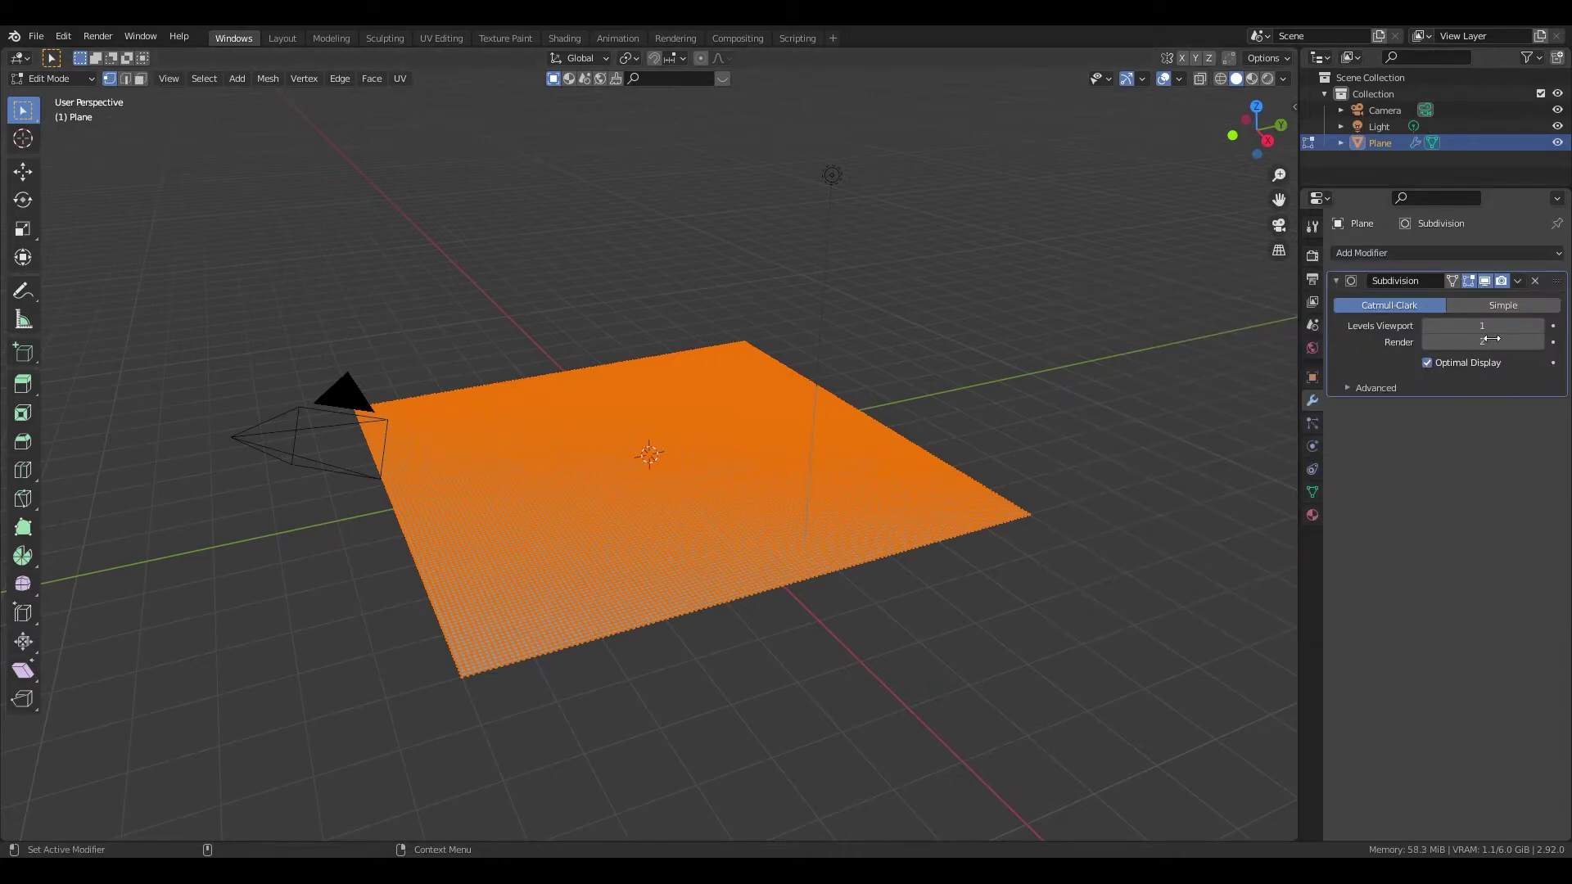
left_click_drag(1489, 341, 1495, 341)
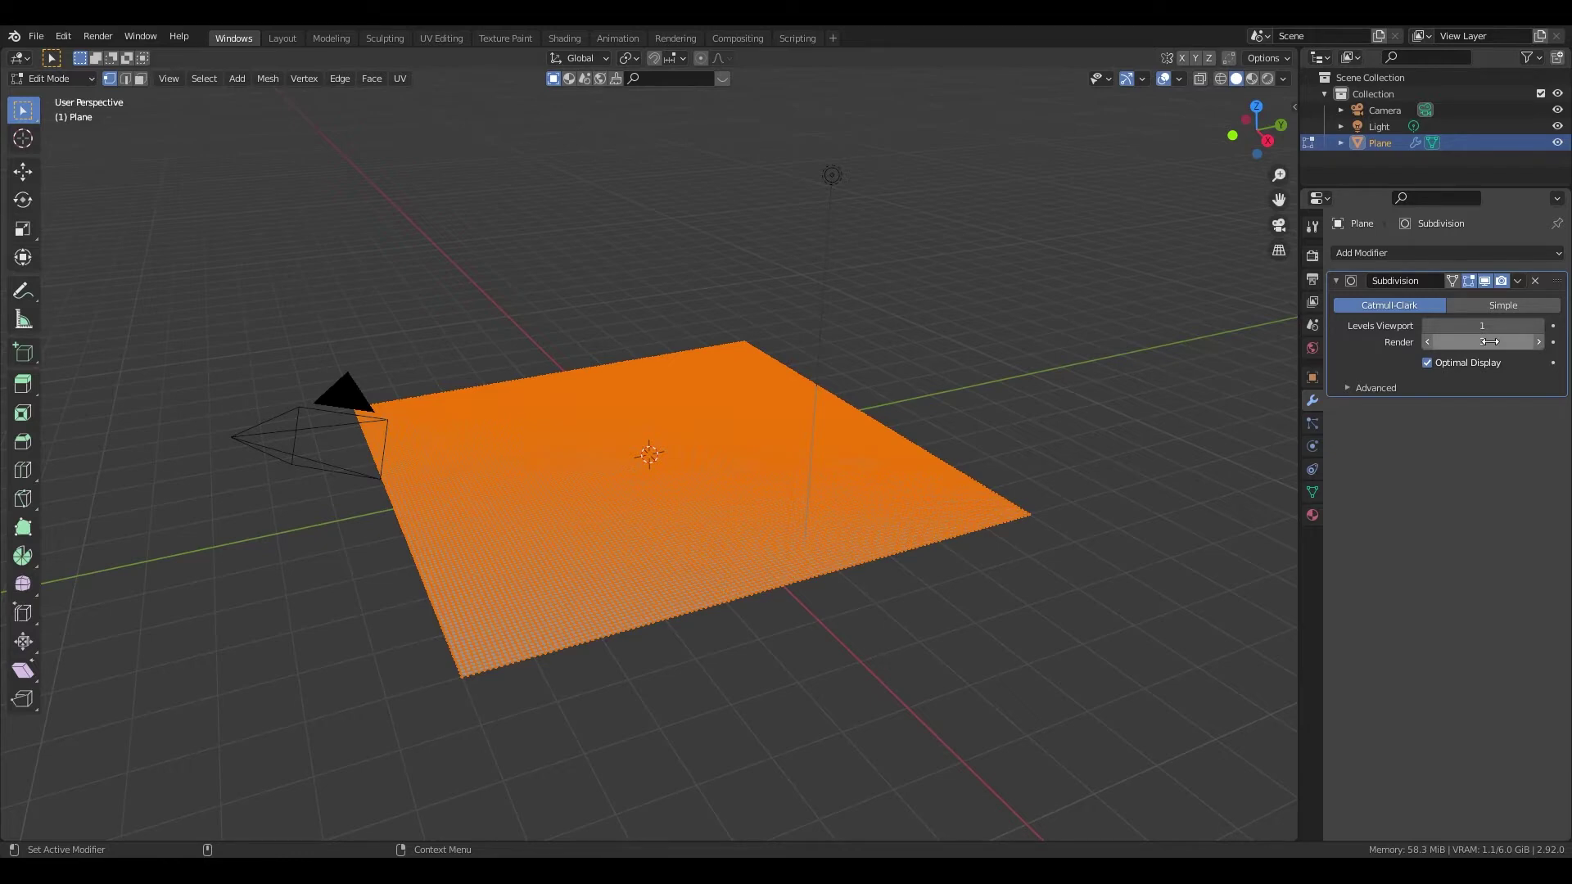
key("Tab")
key("Tab")
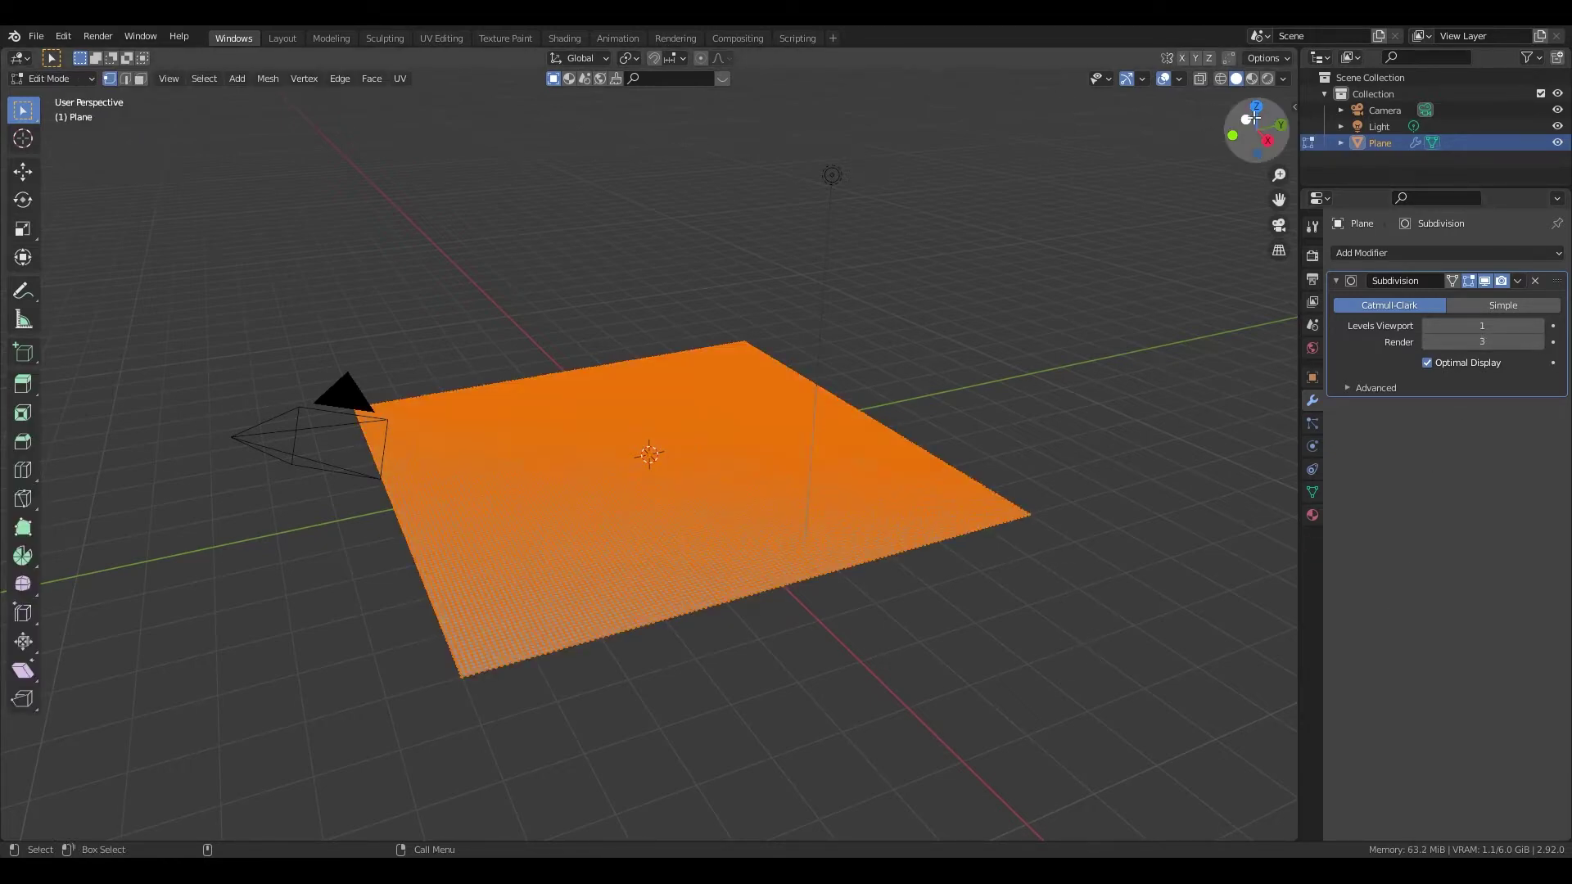
left_click_drag(1252, 119, 1237, 123)
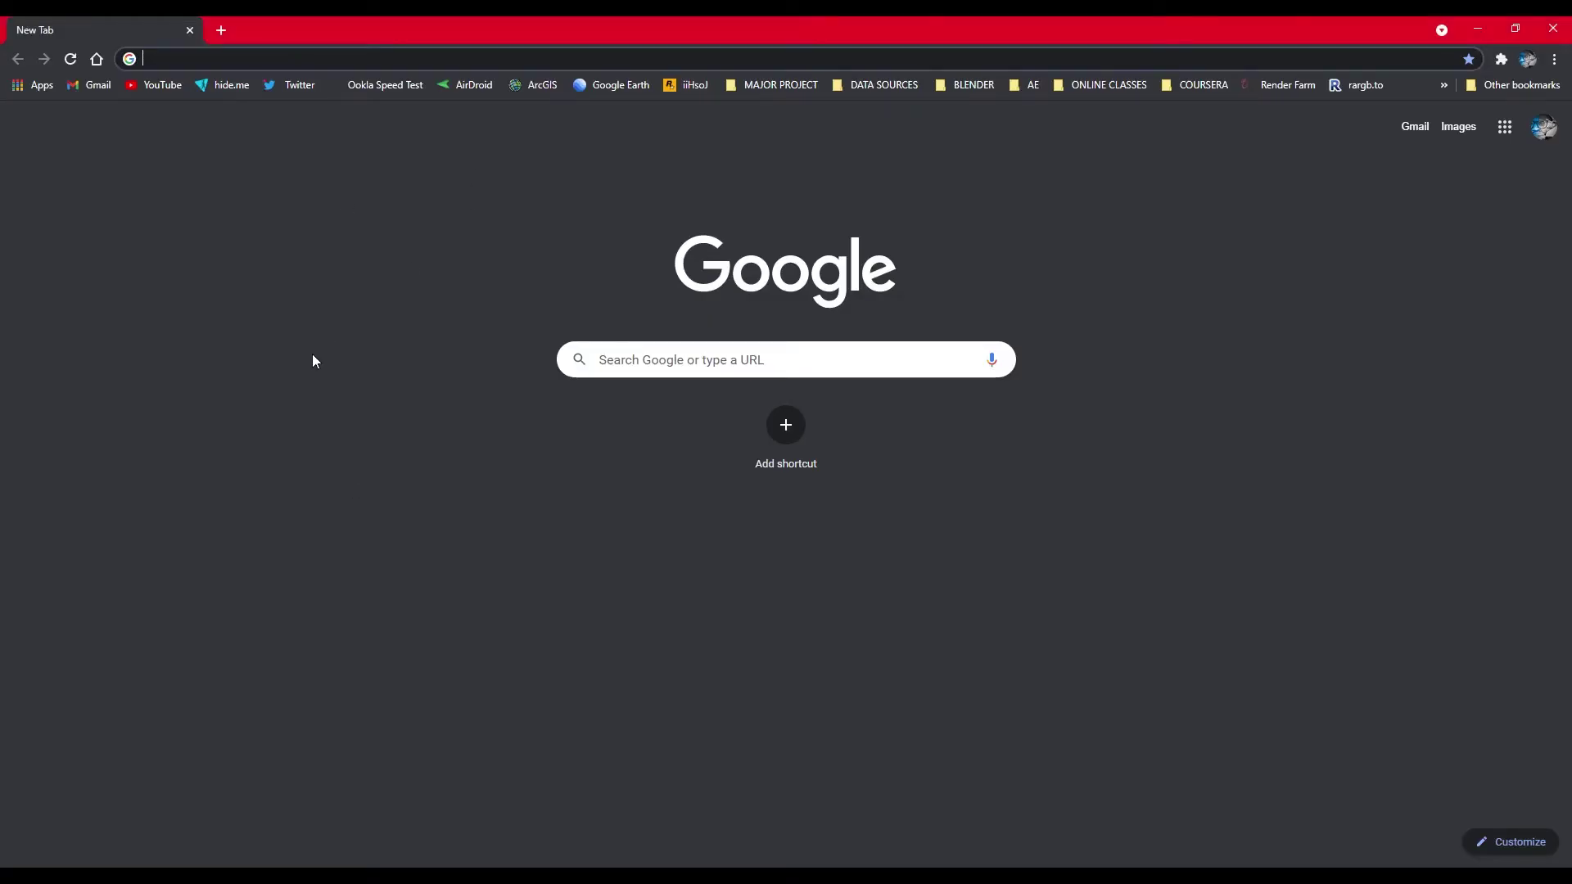
Step: Search for cc0 textures and browse all assets on cc0textures.com
type("cco")
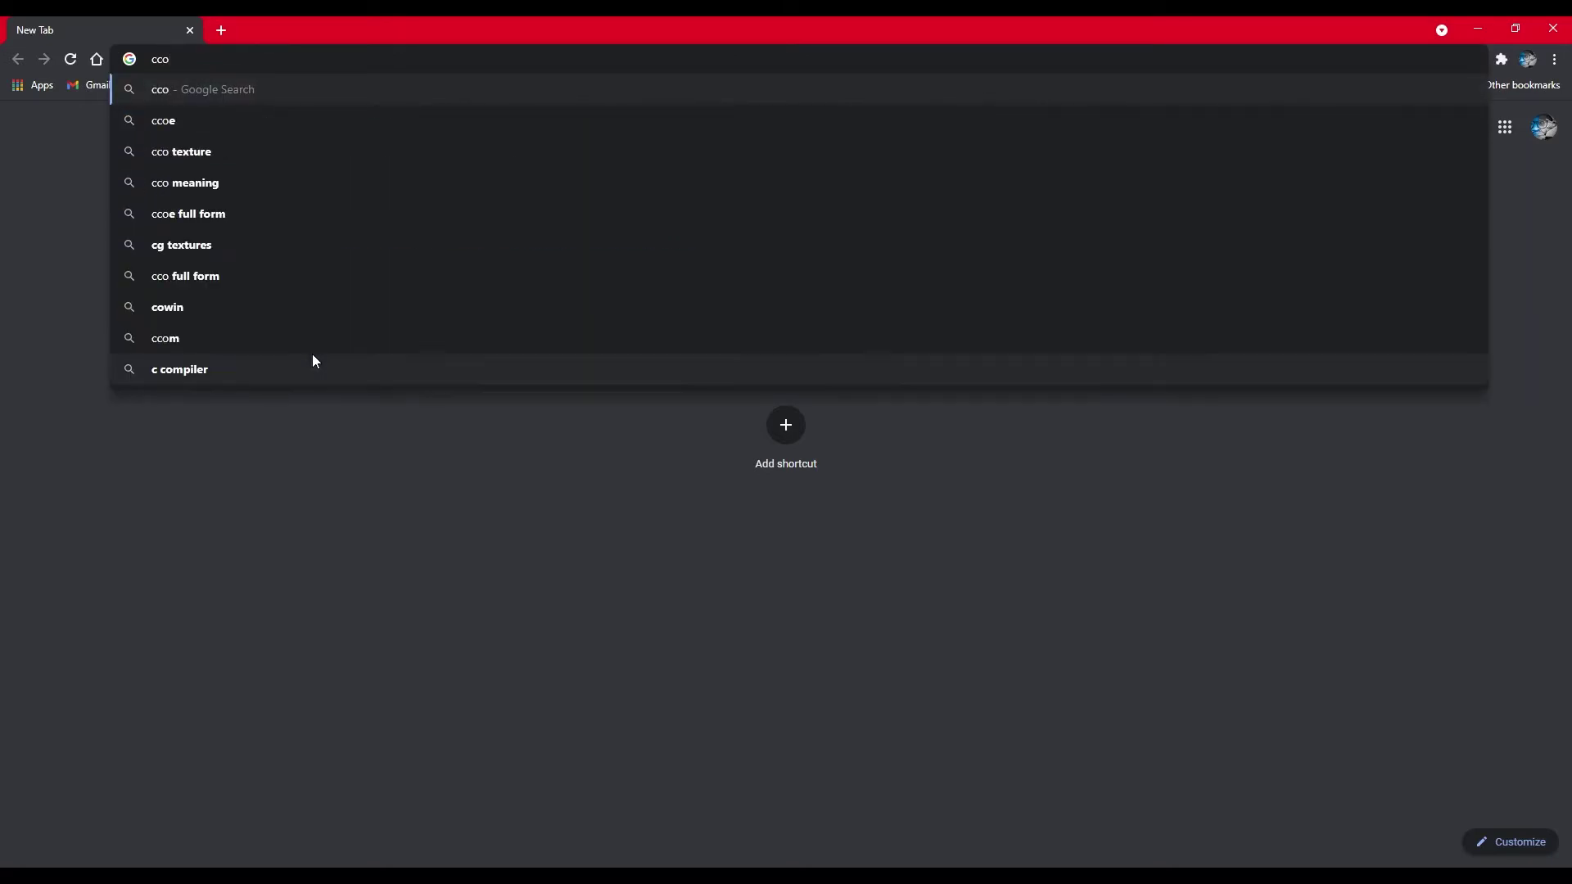
key("Down")
key("Down")
key("Return")
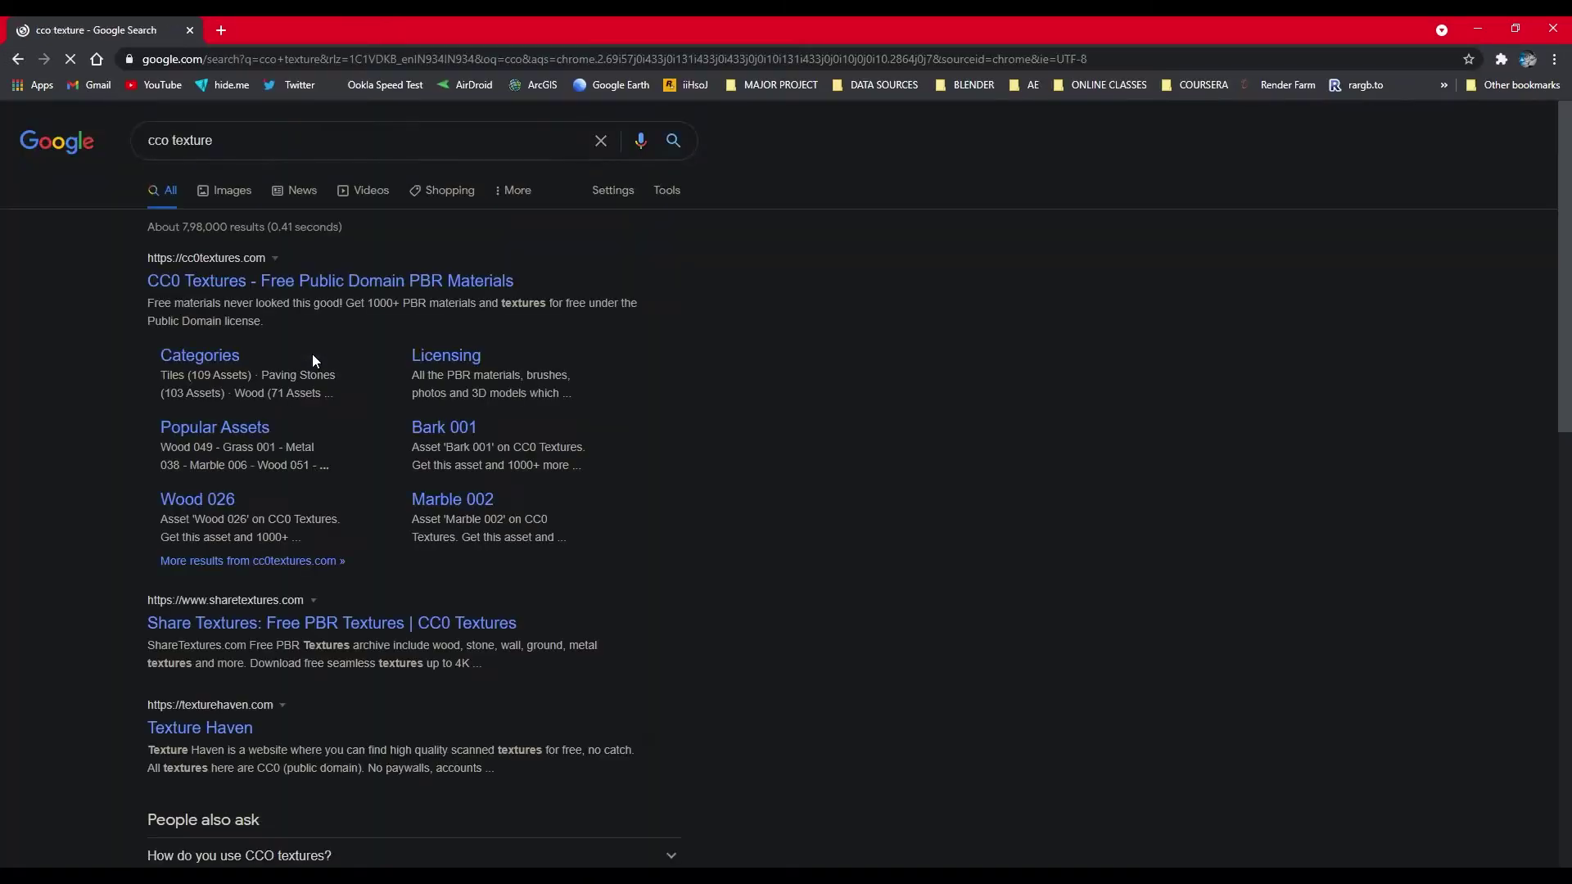
left_click(312, 282)
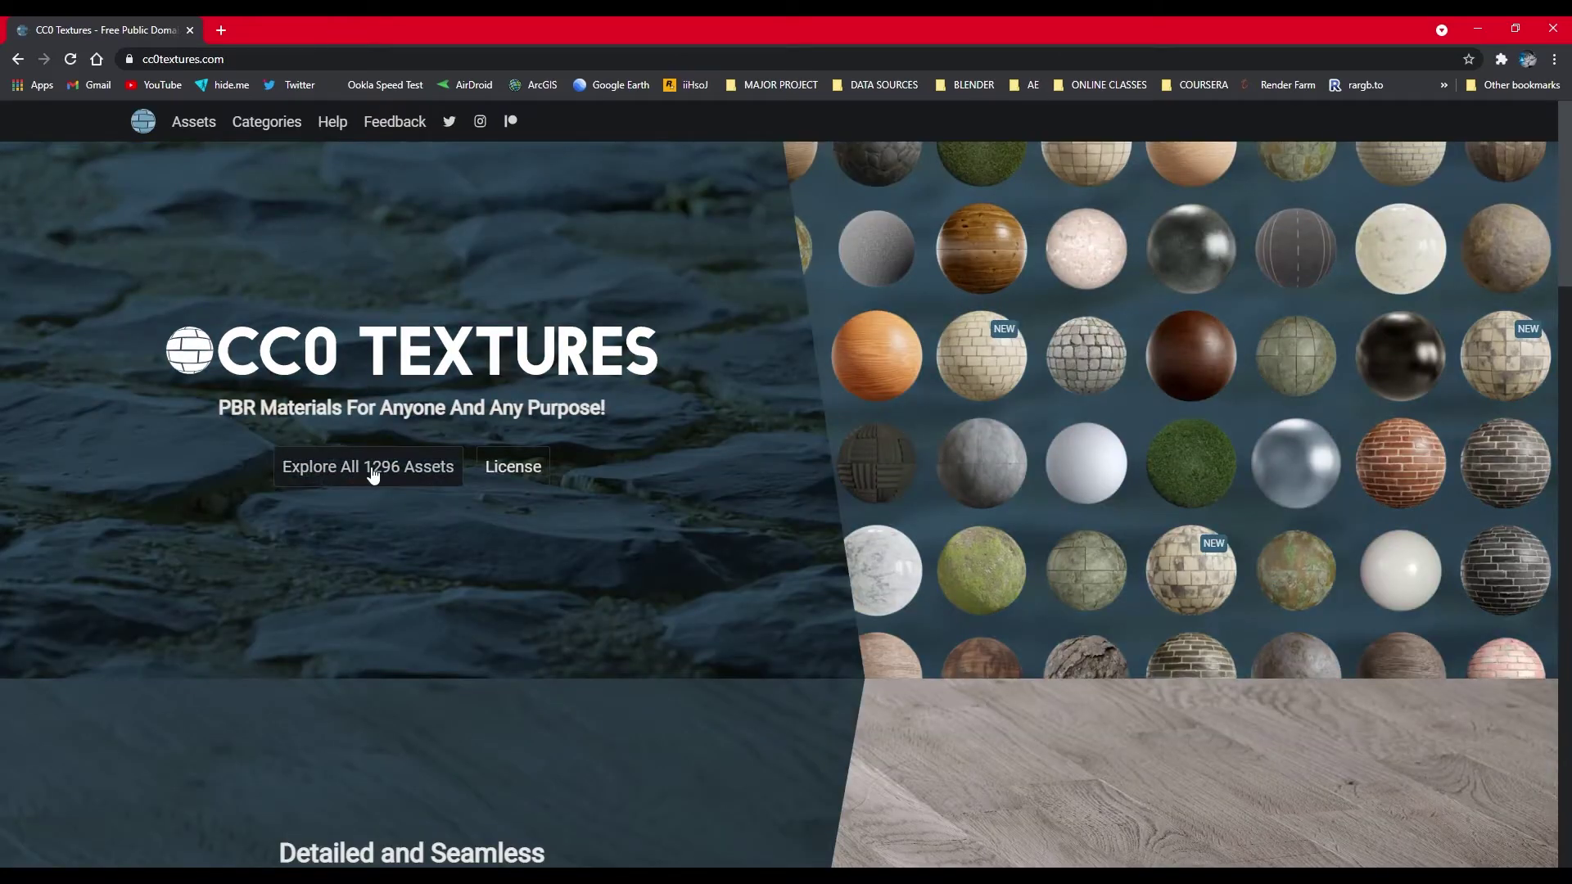
left_click(375, 468)
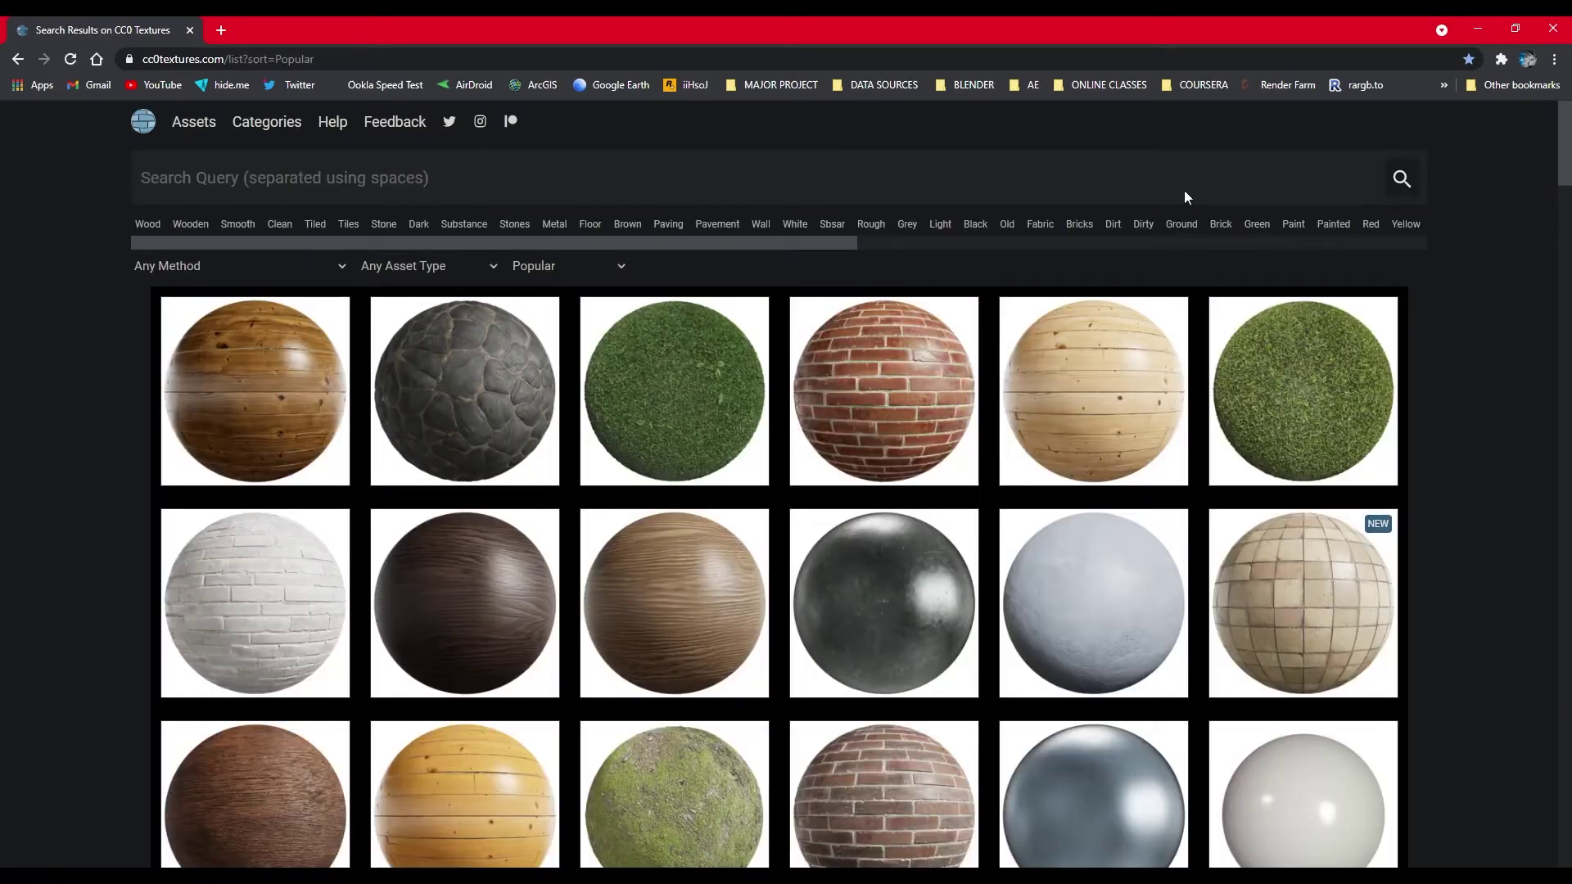
Step: Search the assets for rock and download Rock 035 as 4K PNG
left_click(1187, 184)
type("rock")
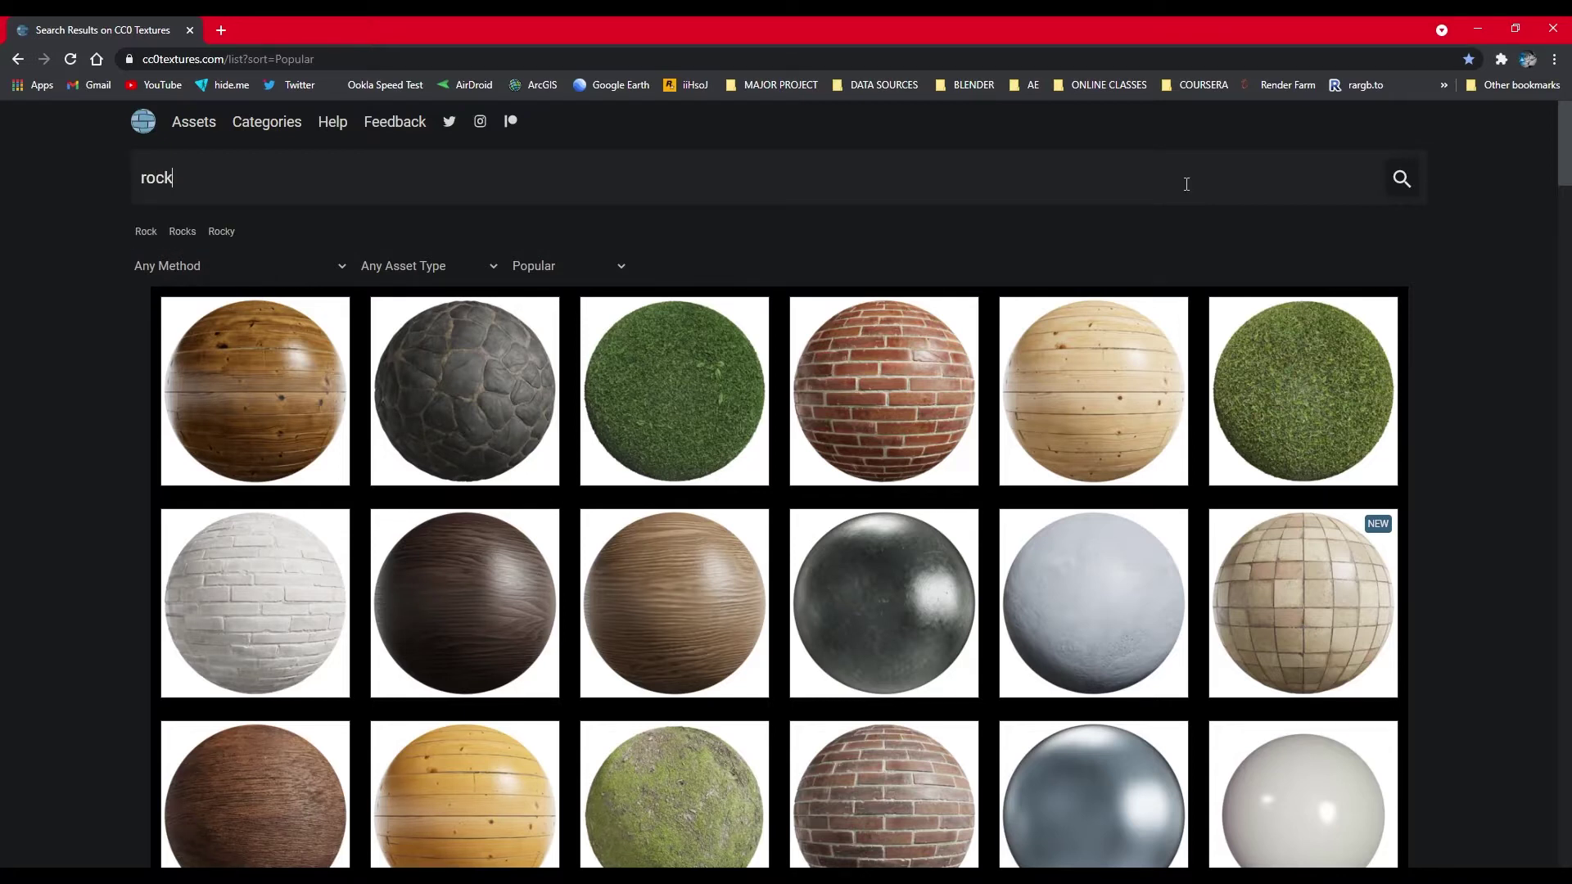
key("Return")
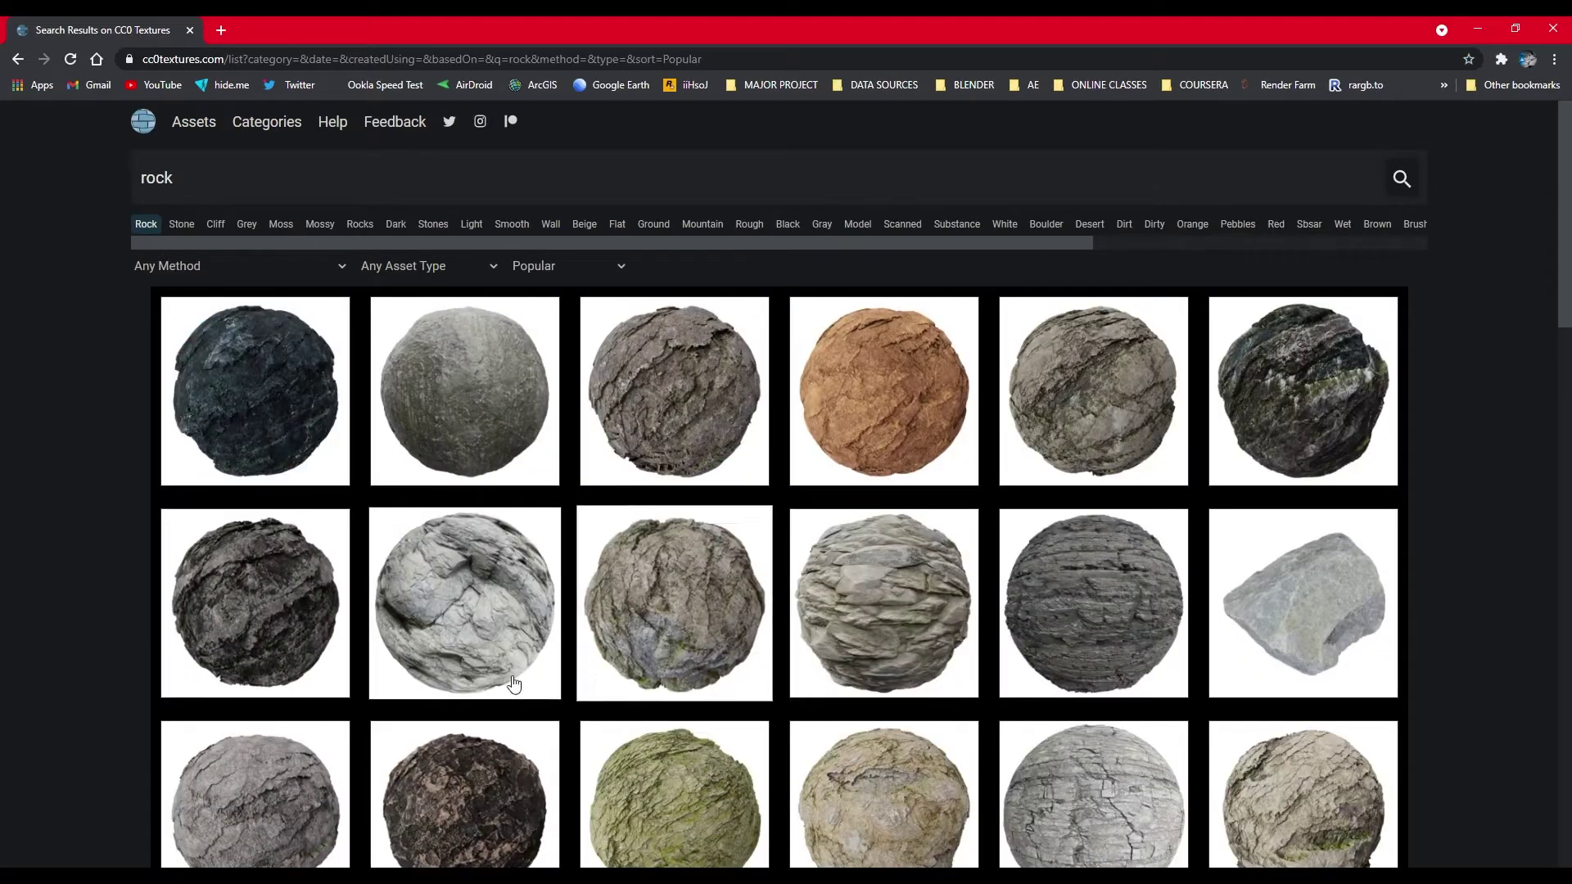
left_click(244, 423)
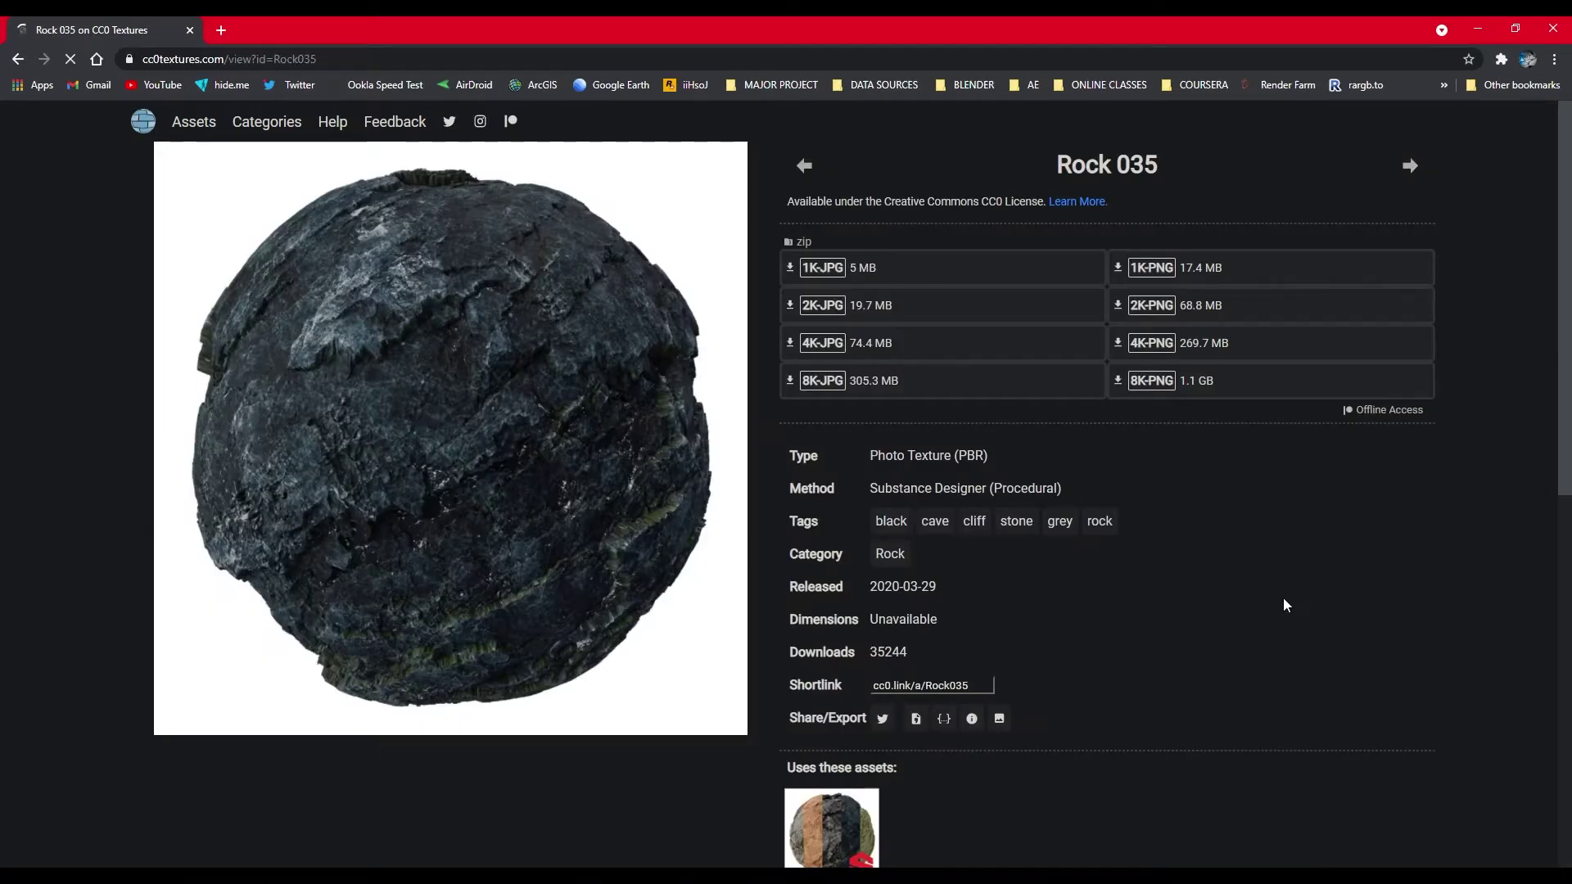
left_click(1149, 340)
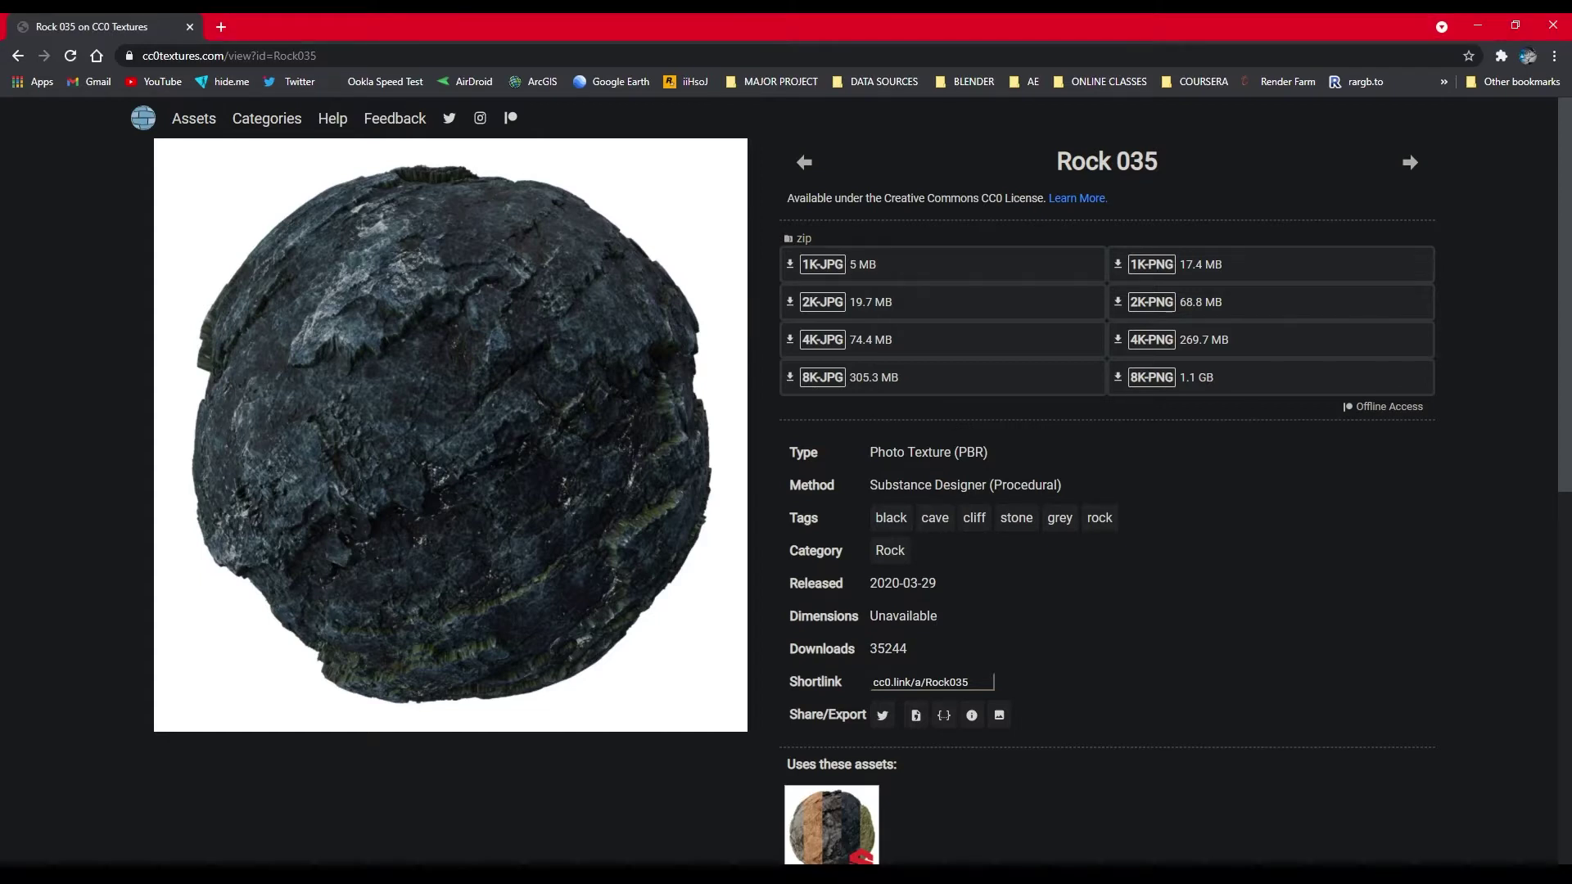
left_click(224, 27)
Step: Search for HDRI Haven and open its website
type("hdri heav")
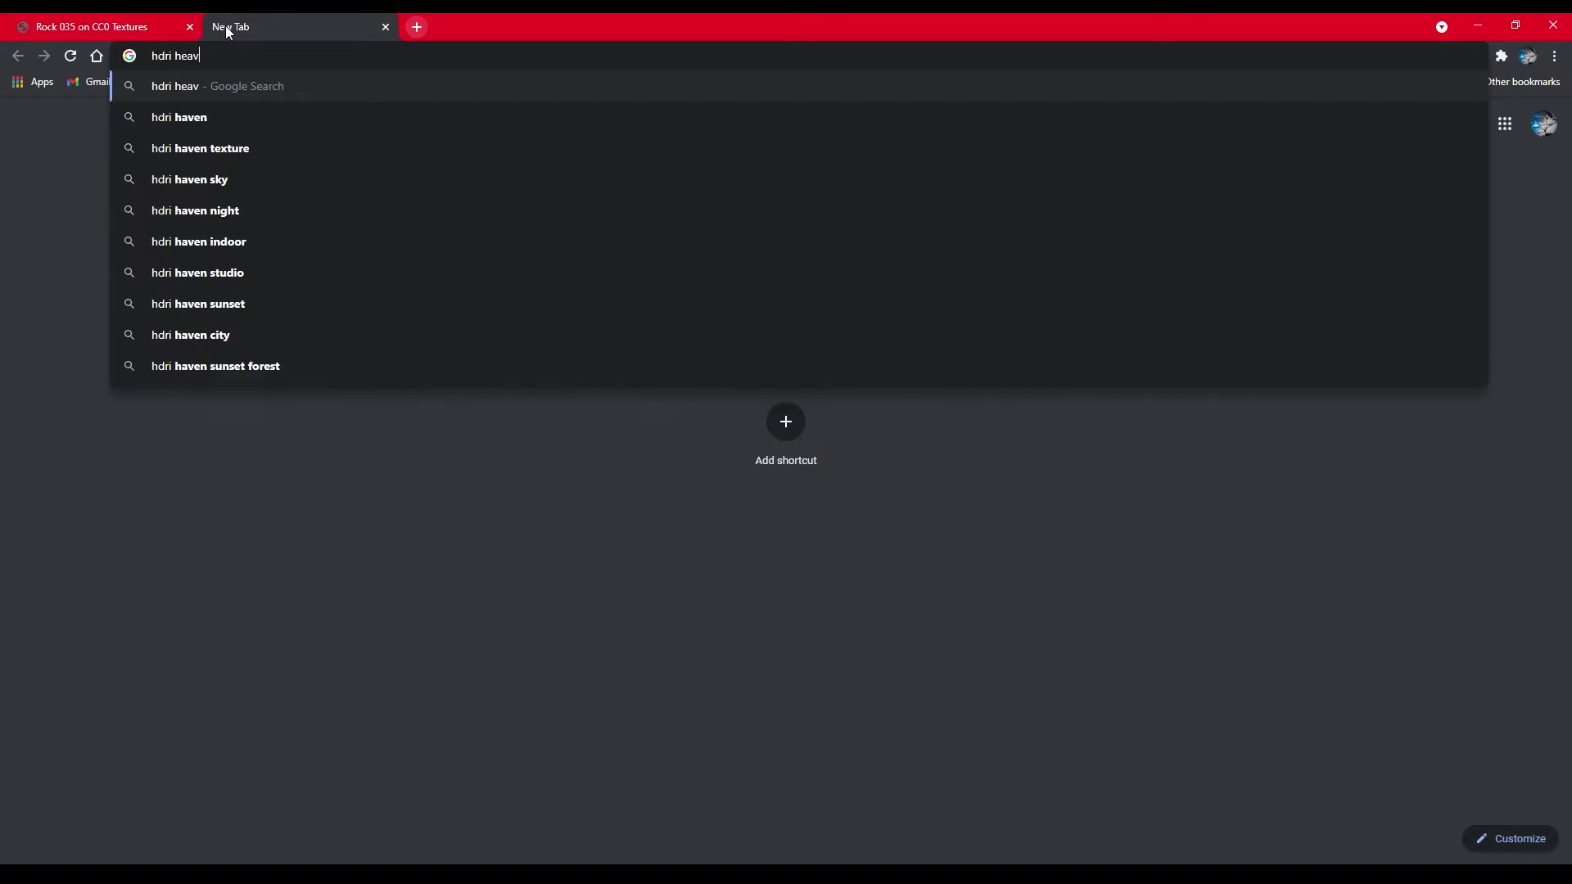
key("BackSpace")
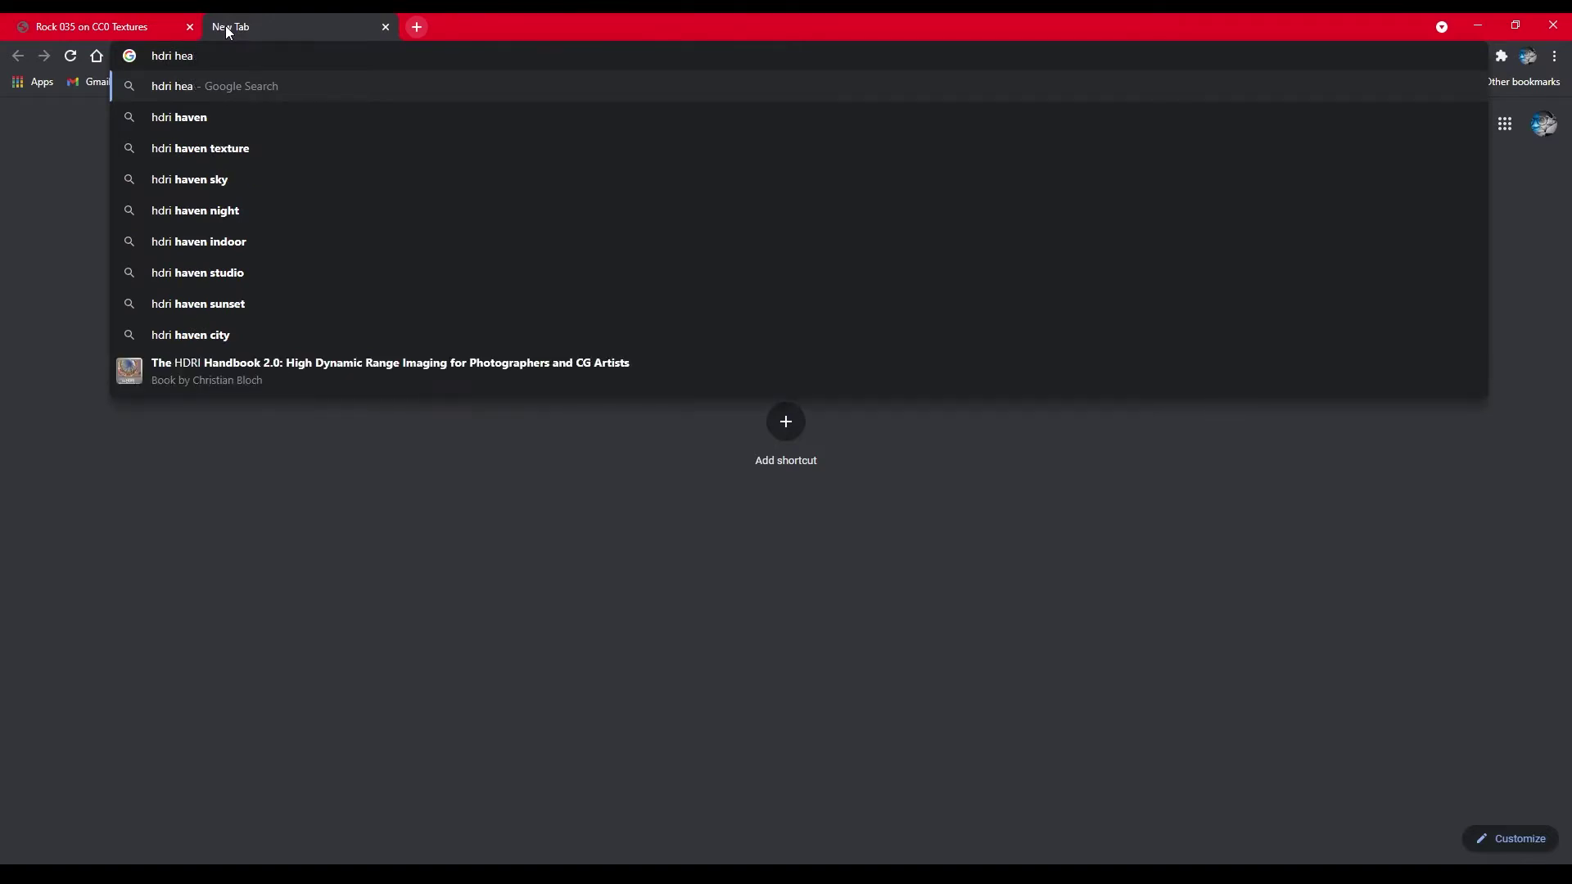
key("Down")
key("Down")
key("Down")
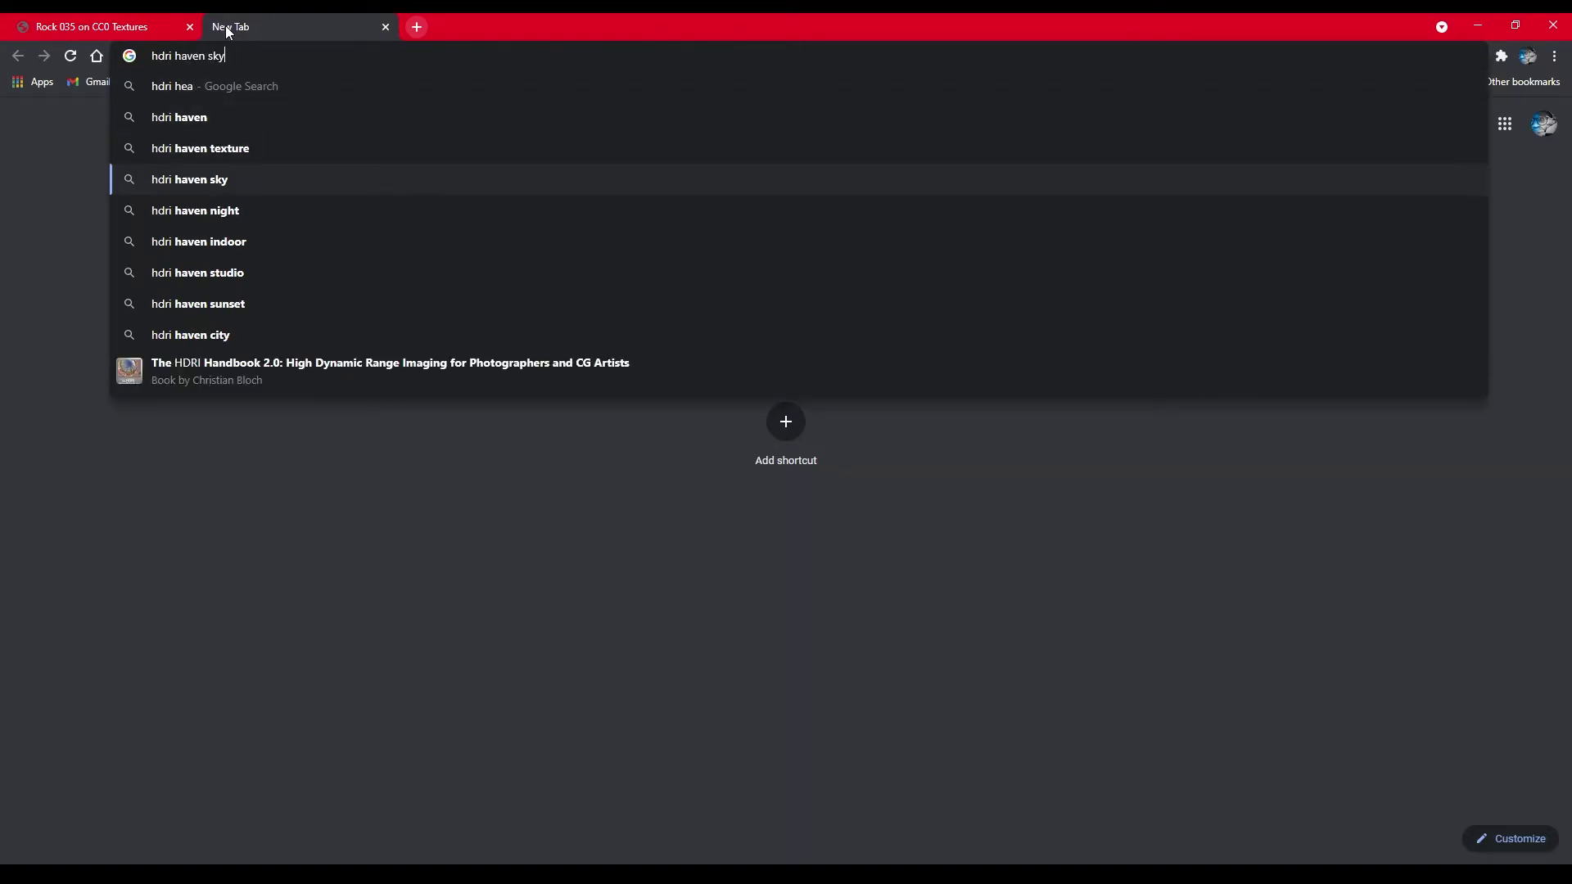
key("Up")
key("Return")
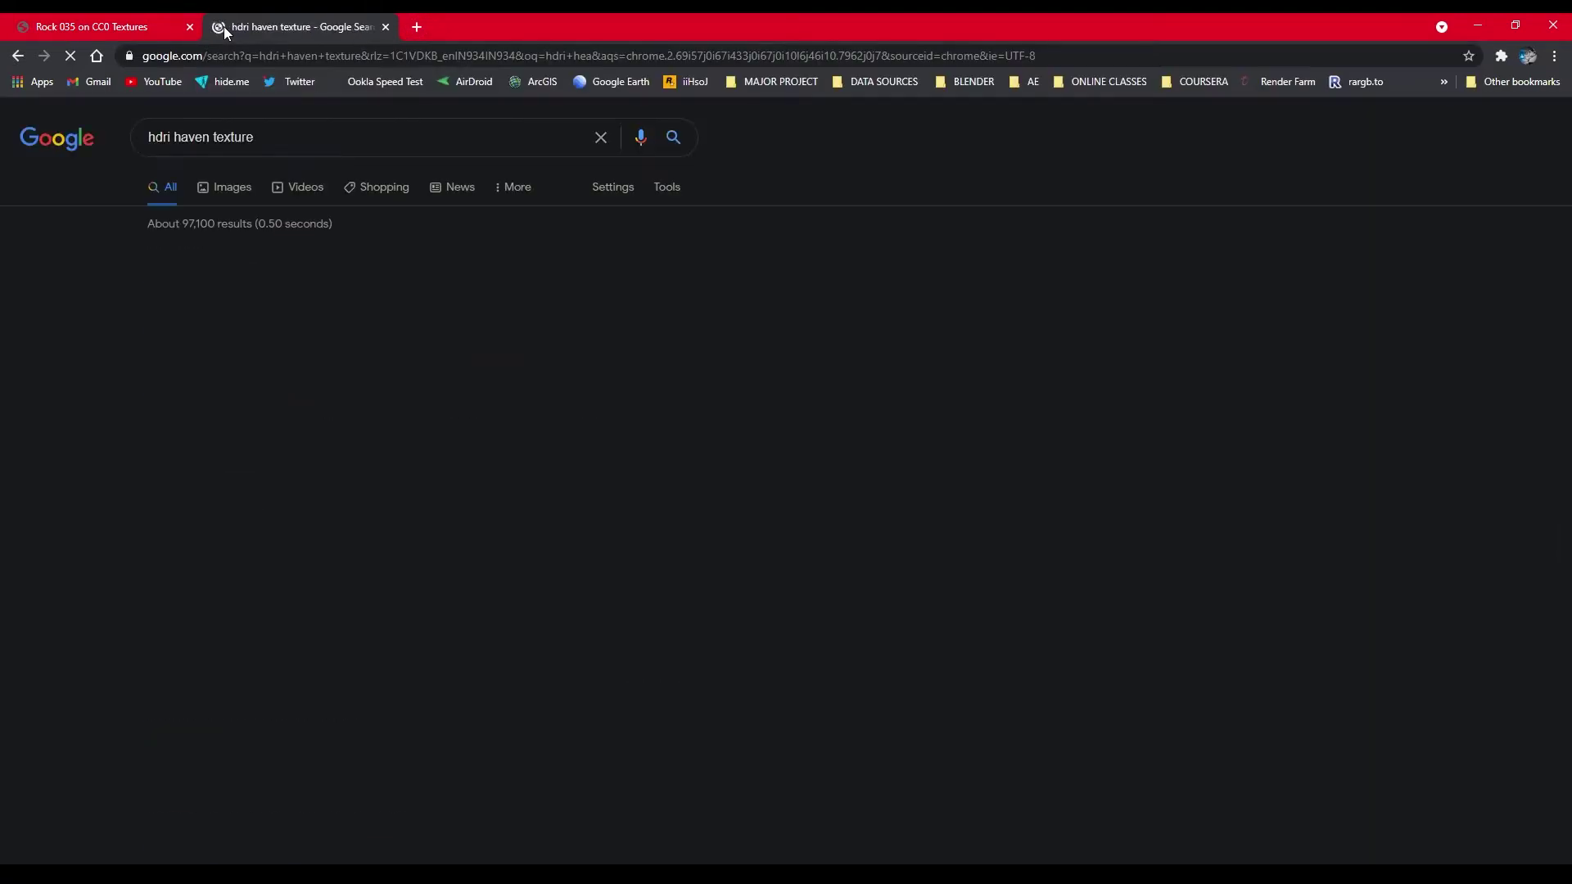
left_click(214, 277)
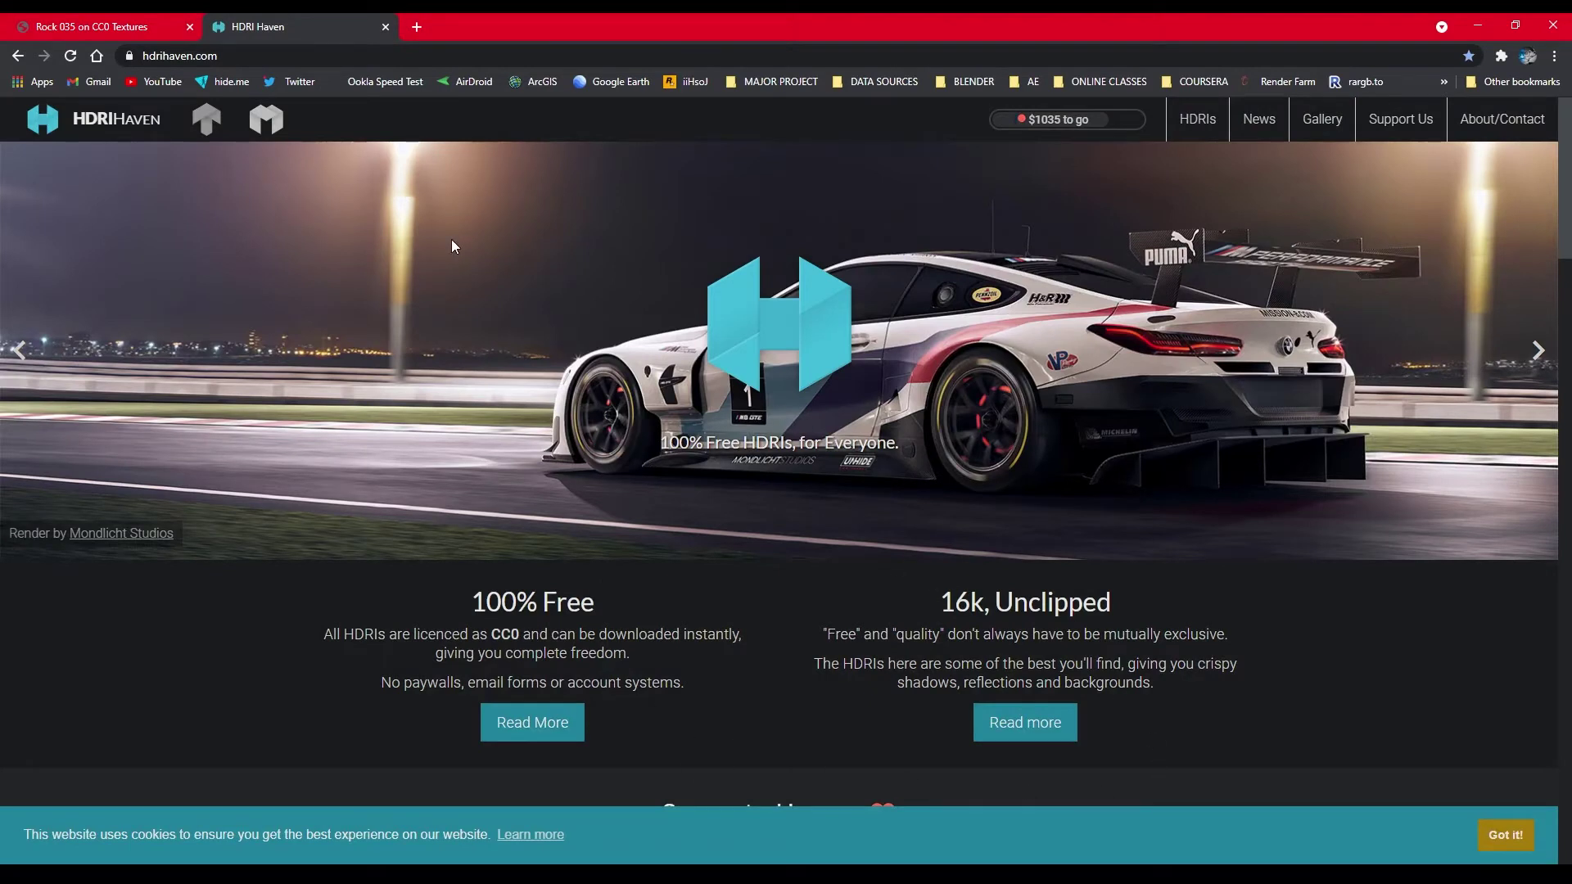
Step: Open the full HDRI library and search it for night
scroll(896, 575, "down", 3)
scroll(895, 574, "down", 5)
scroll(895, 575, "down", 5)
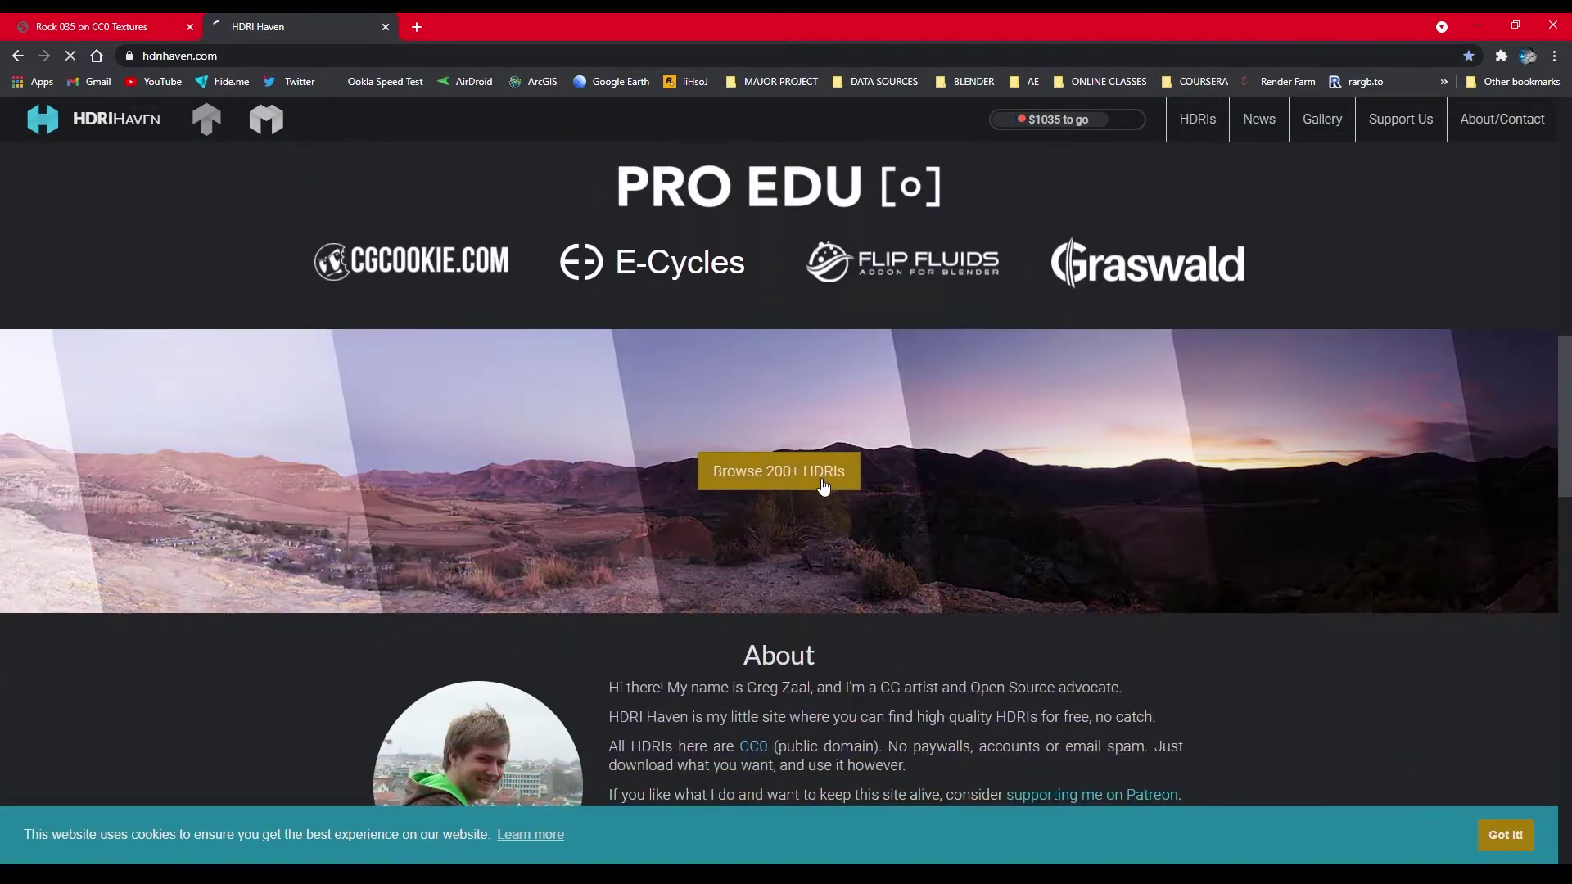
left_click(824, 488)
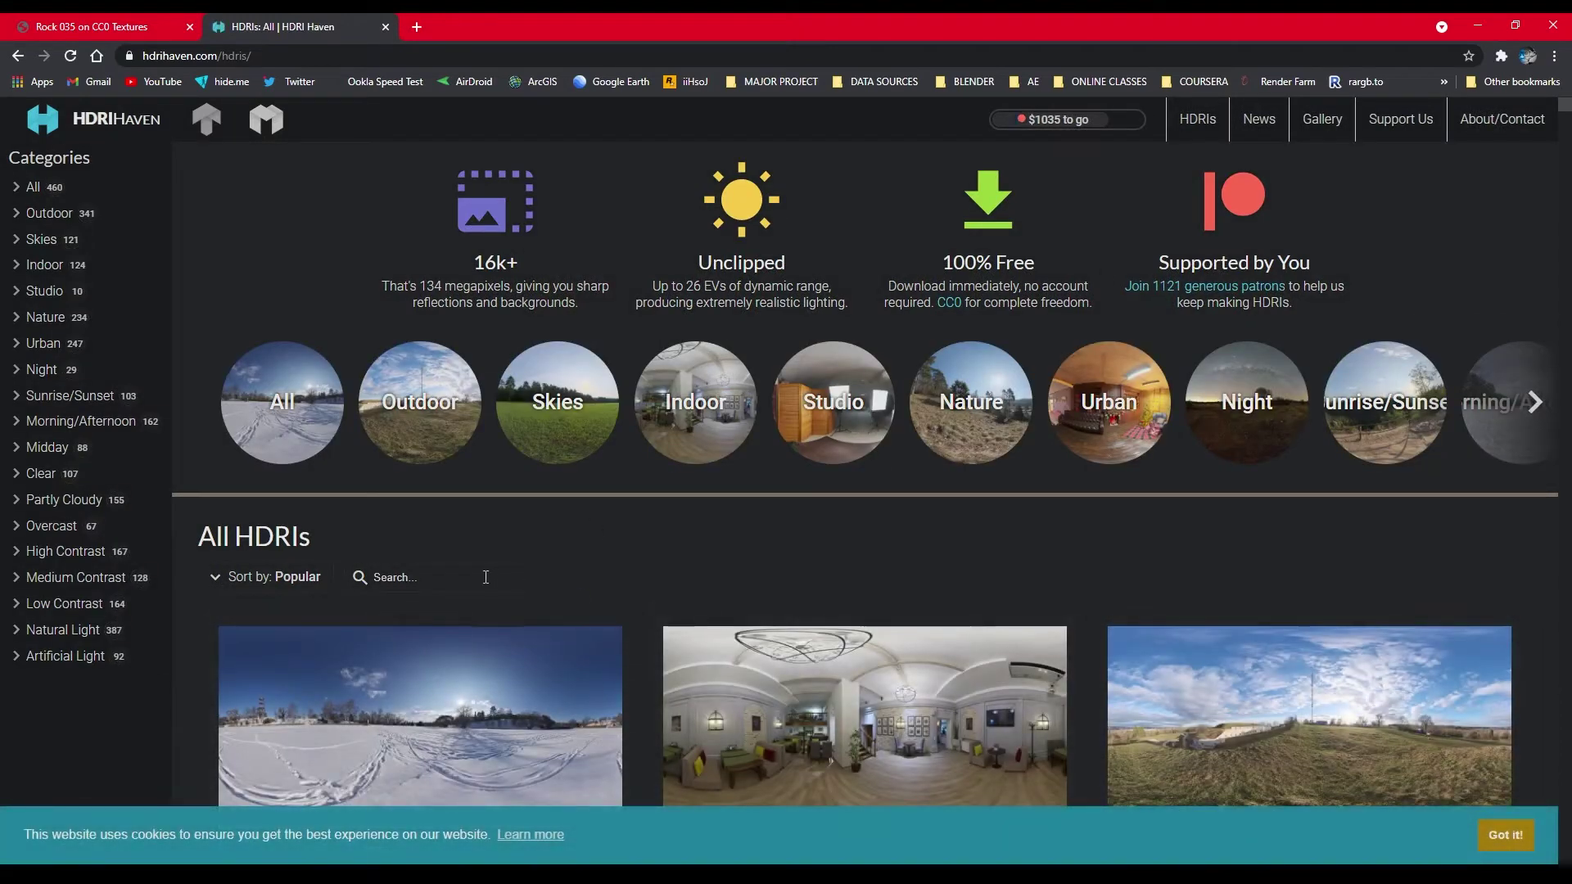
left_click(471, 578)
key("ctrl+a")
type("night")
key("Return")
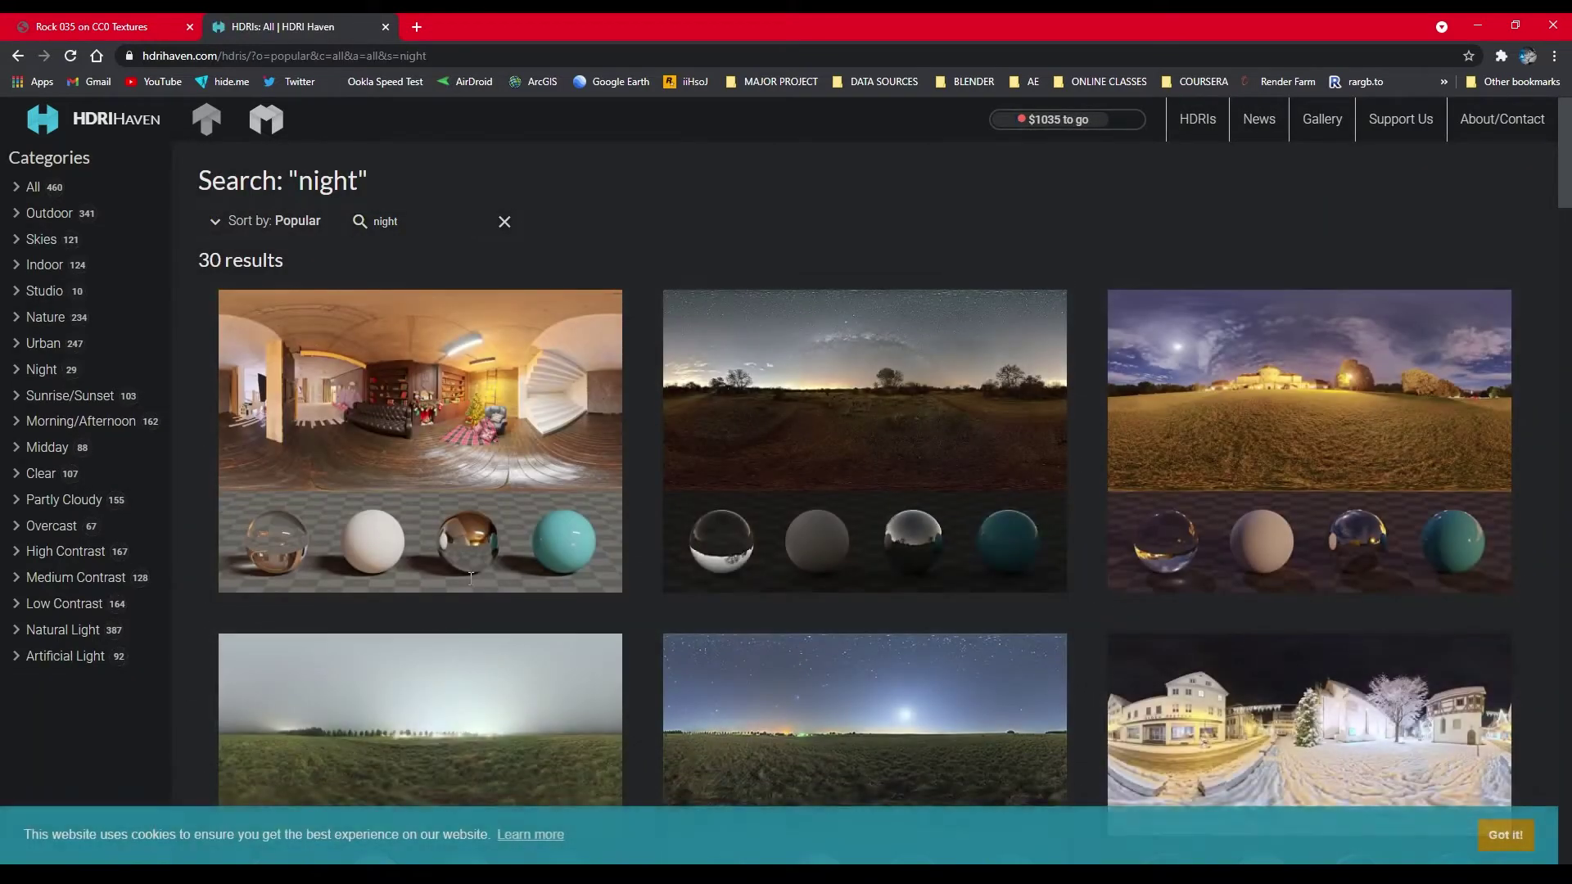
Step: Open Kloppenheim 02 from the night results and download its 4k HDR
scroll(471, 577, "down", 3)
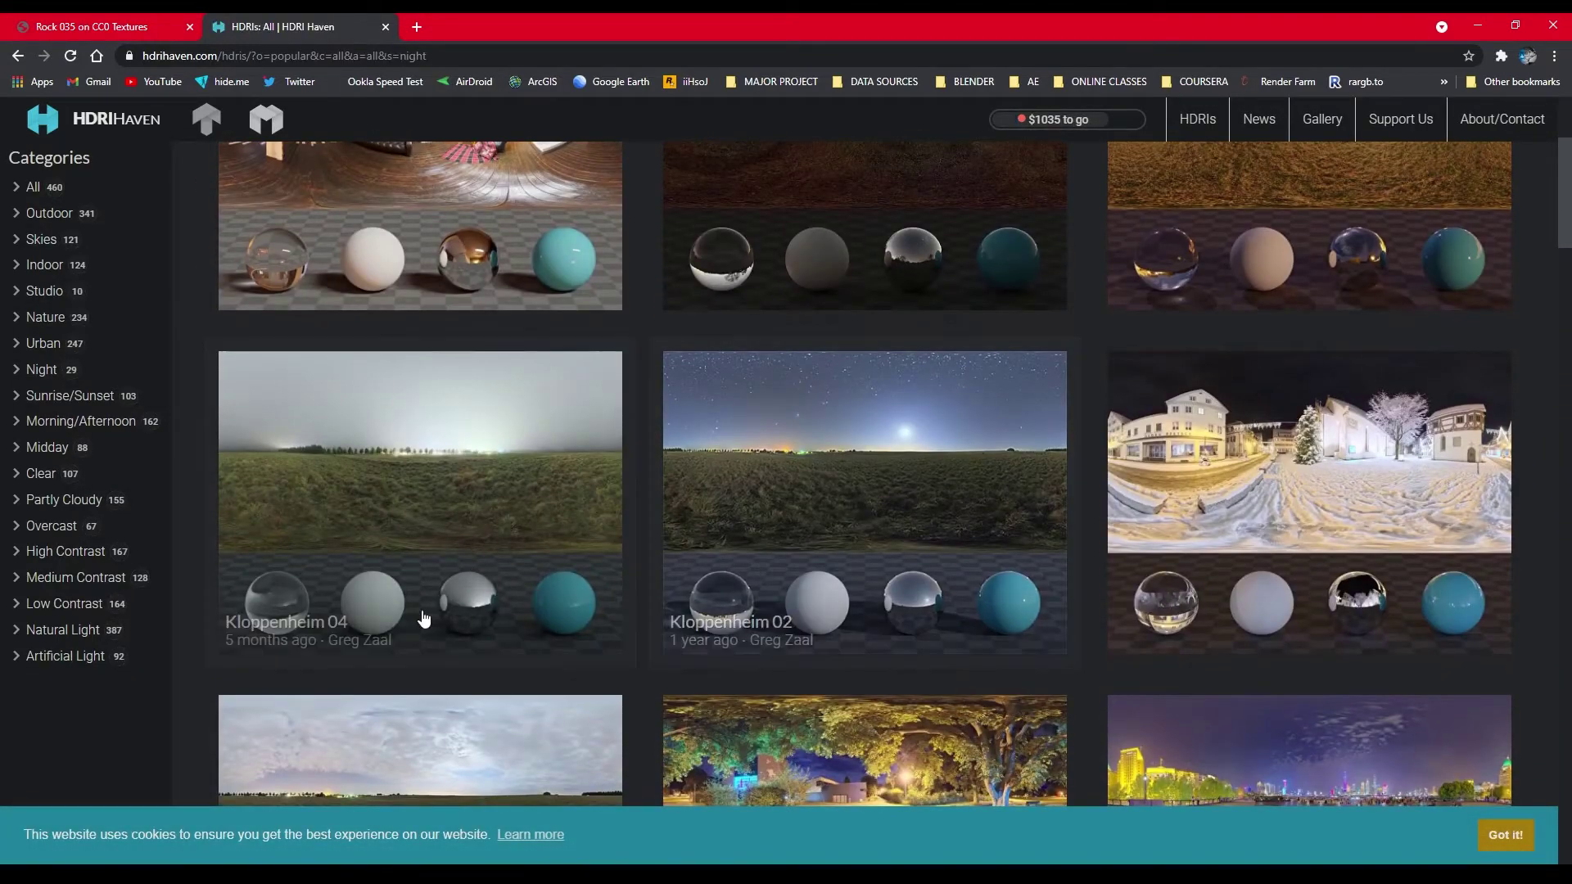
scroll(422, 615, "down", 2)
scroll(876, 606, "down", 2)
scroll(876, 606, "down", 3)
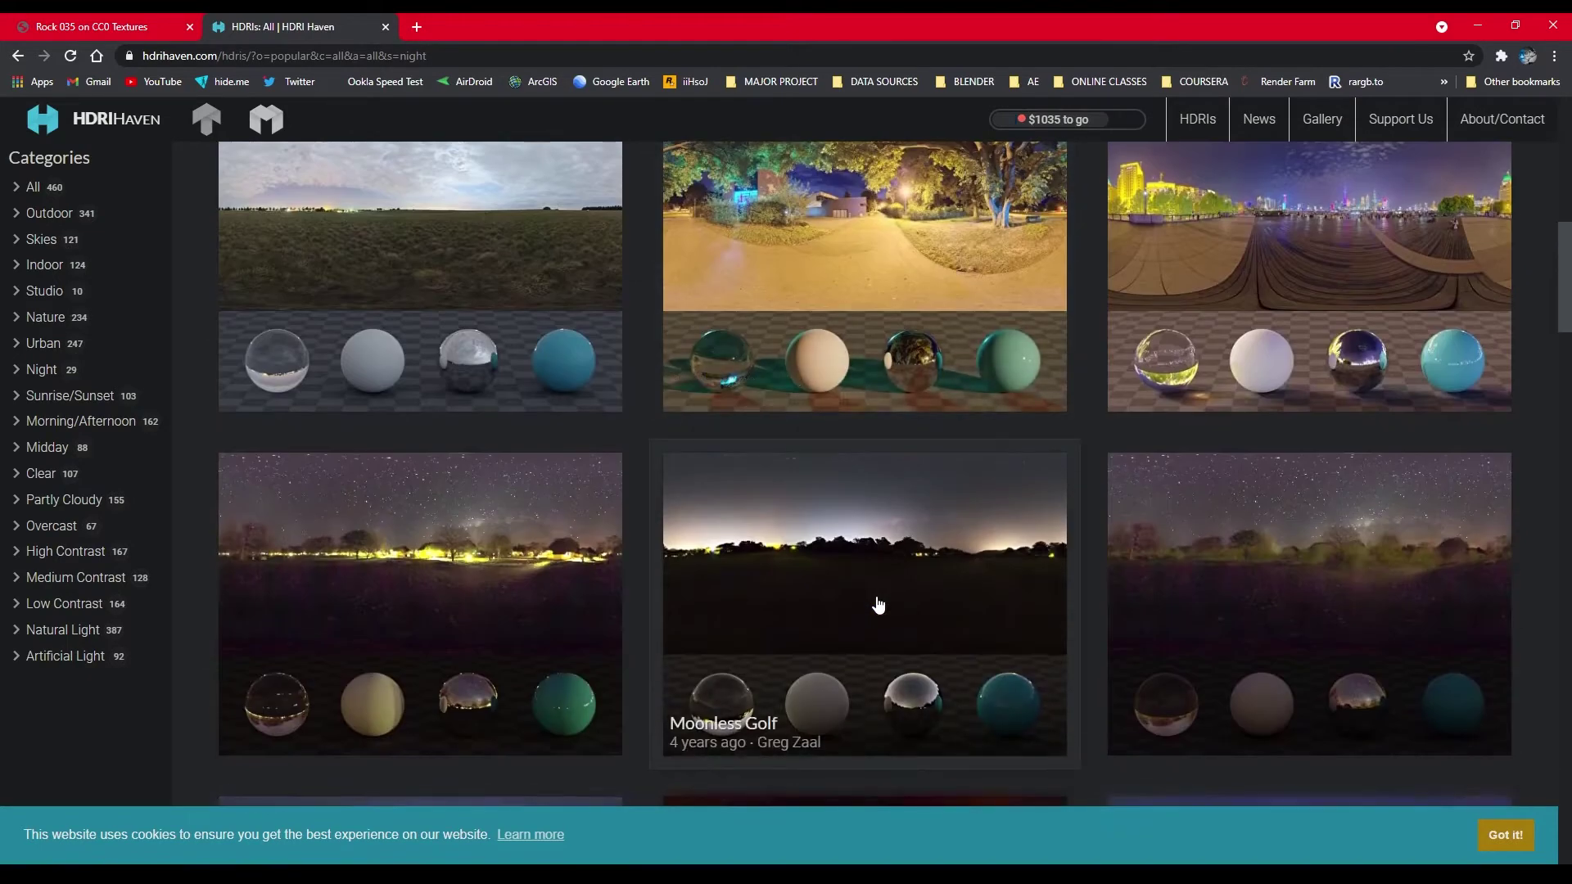
scroll(877, 604, "up", 5)
scroll(877, 604, "down", 8)
scroll(878, 604, "down", 2)
scroll(877, 605, "up", 2)
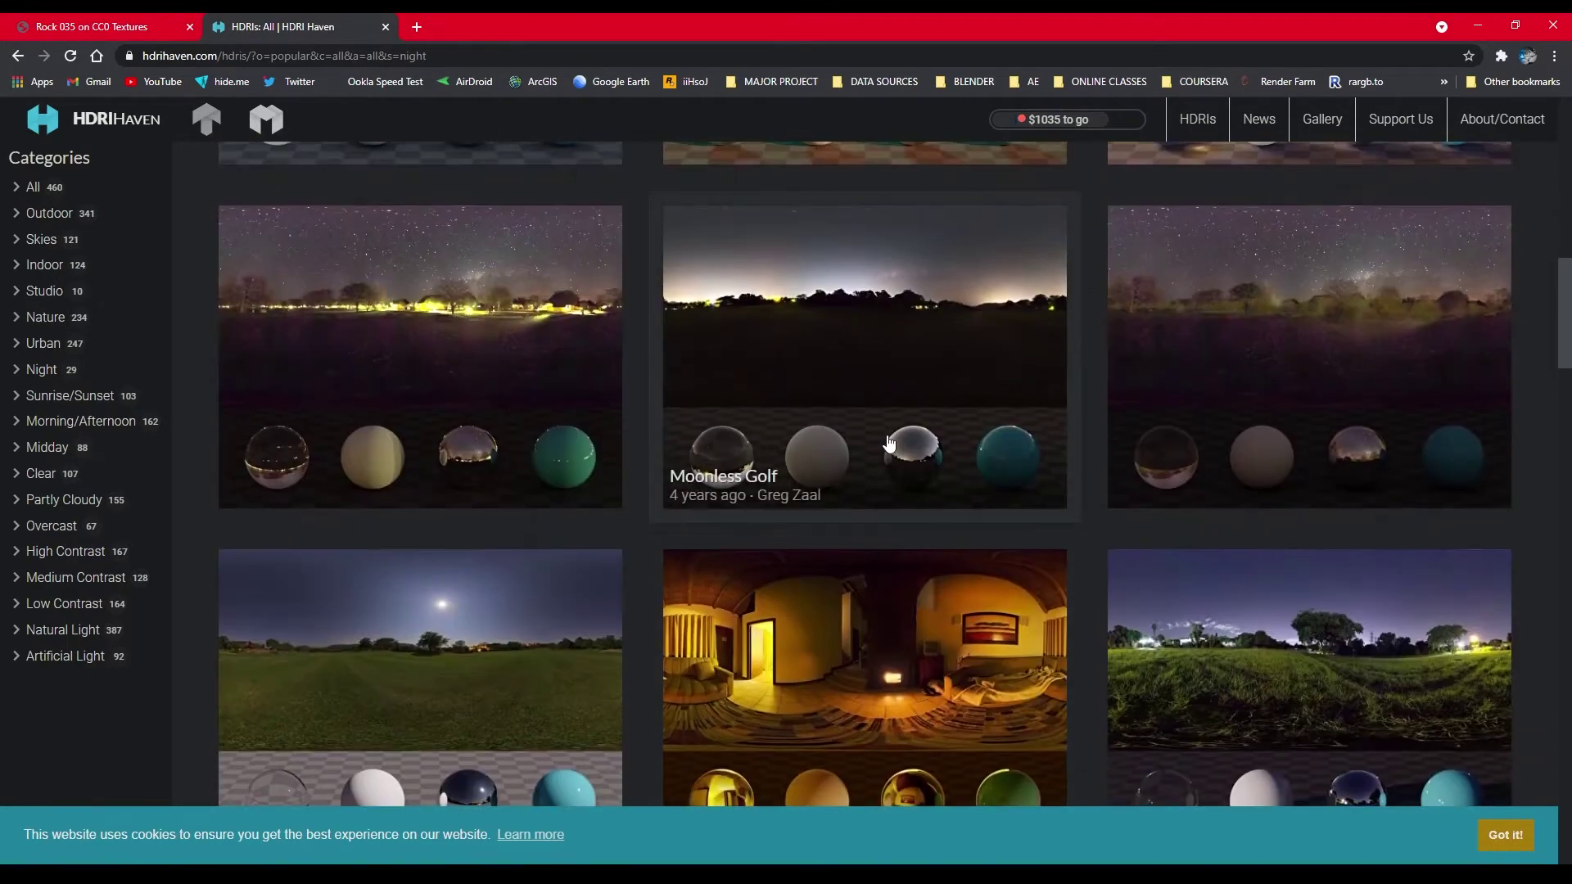
scroll(888, 442, "up", 10)
scroll(887, 446, "up", 3)
scroll(376, 526, "down", 3)
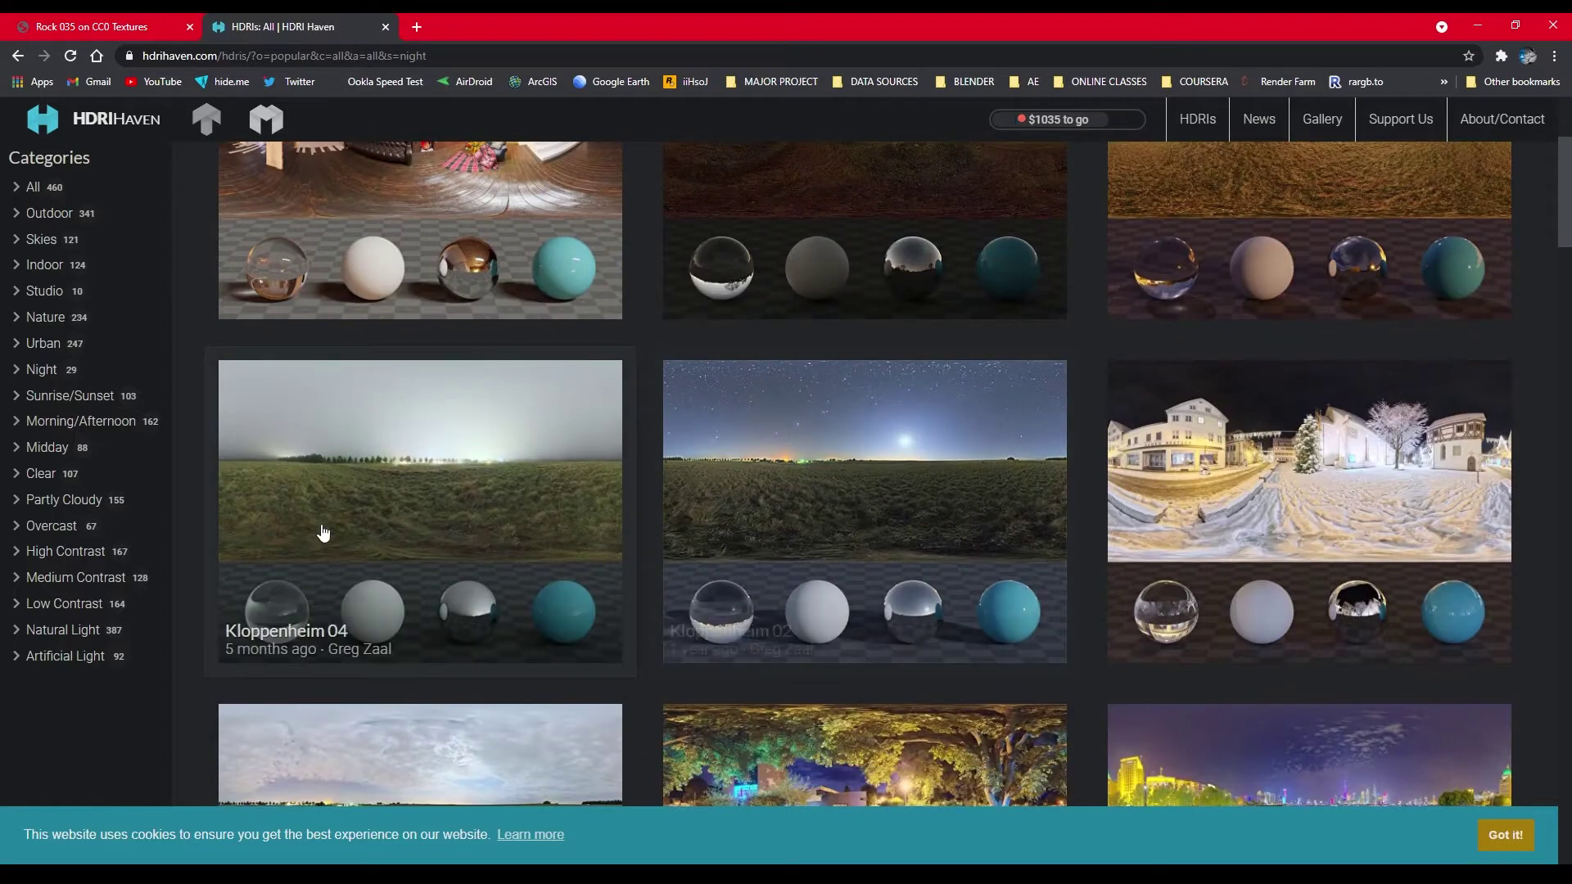
left_click(823, 561)
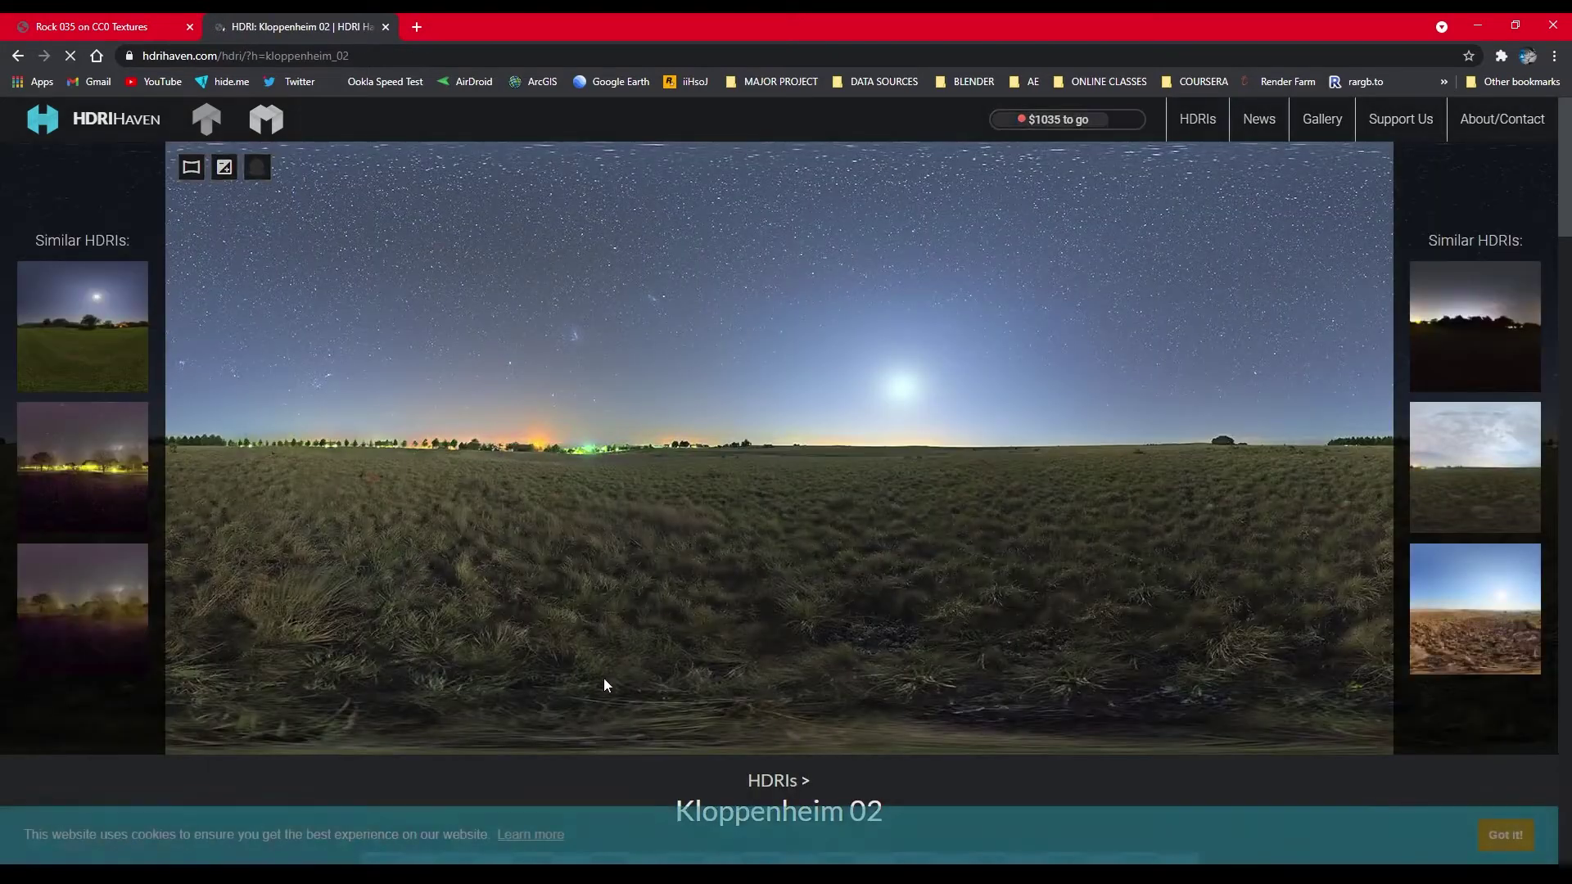
scroll(971, 636, "down", 7)
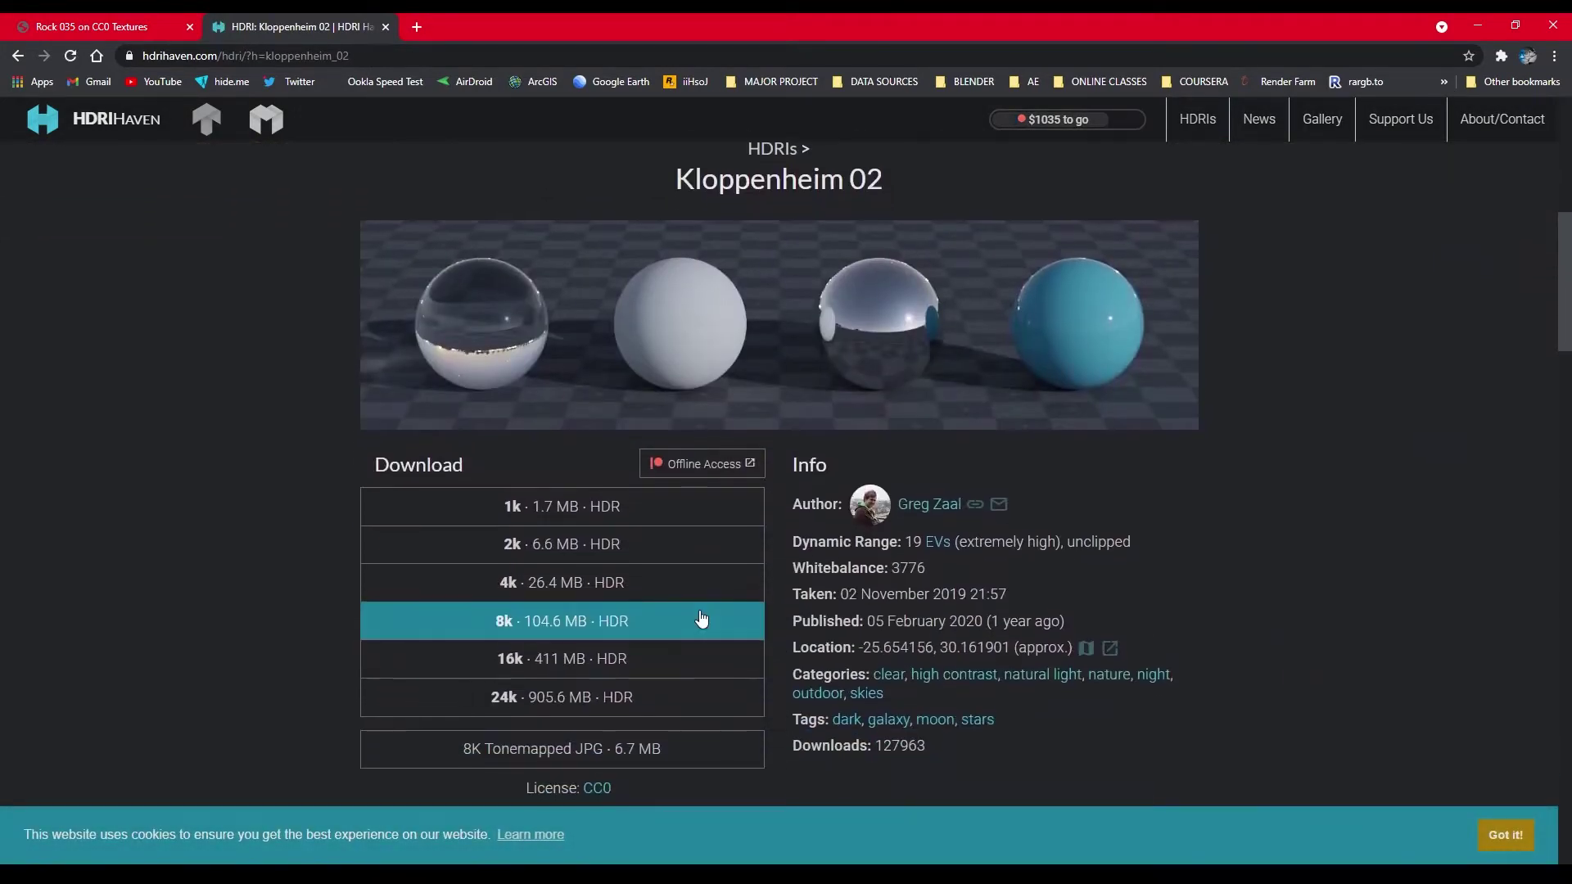
left_click(698, 595)
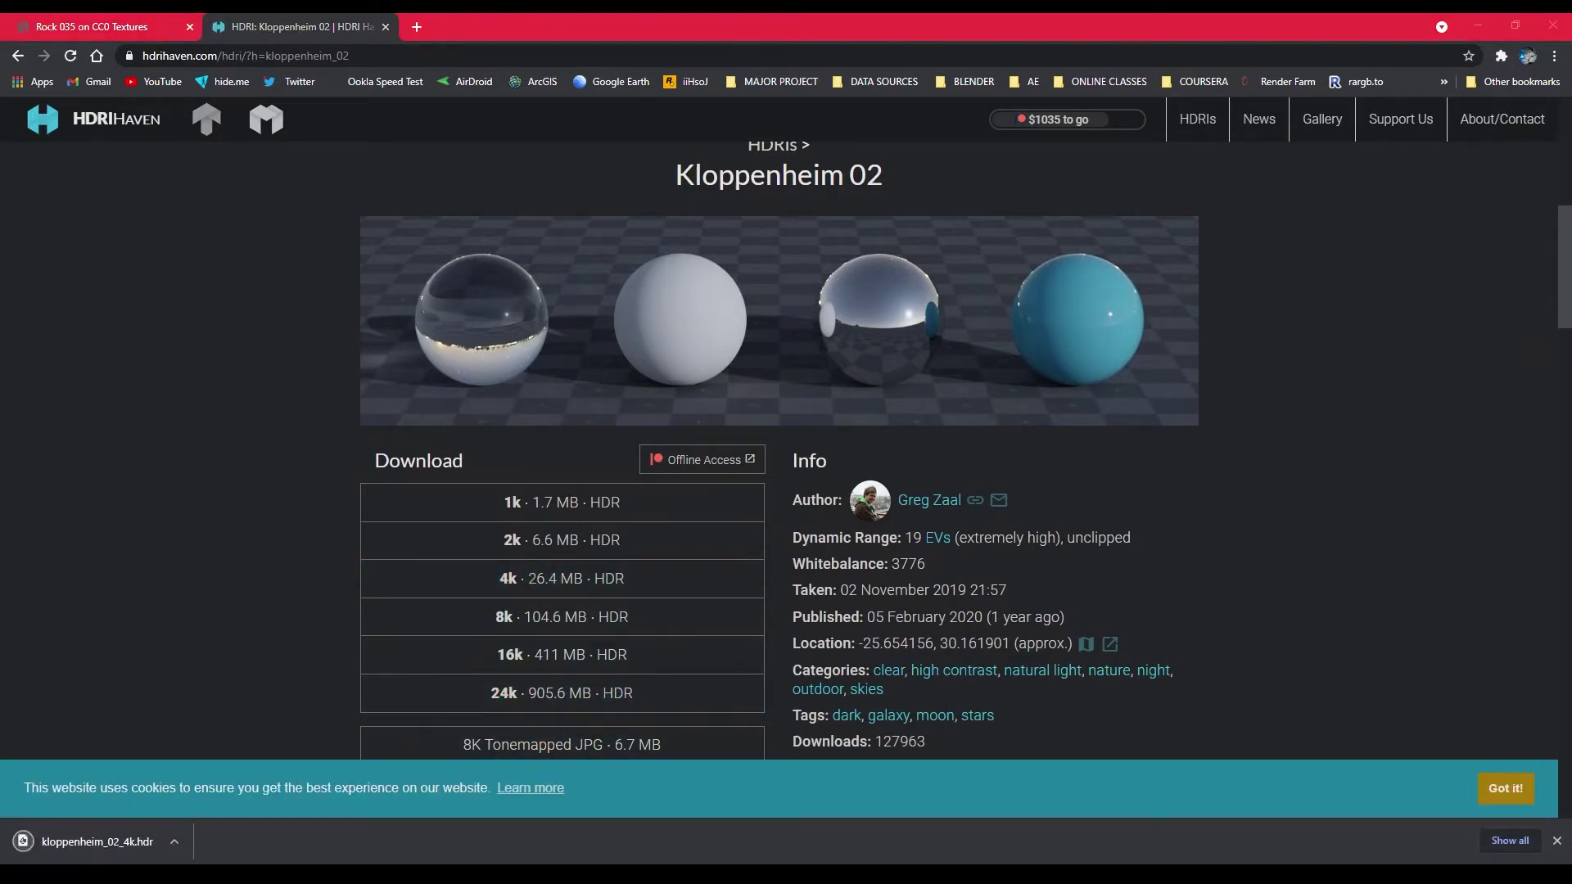
Step: Extract the Rock035 zip into a Rock035_4K-PNG folder on the desktop
key("super+d")
right_click(786, 218)
left_click(819, 267)
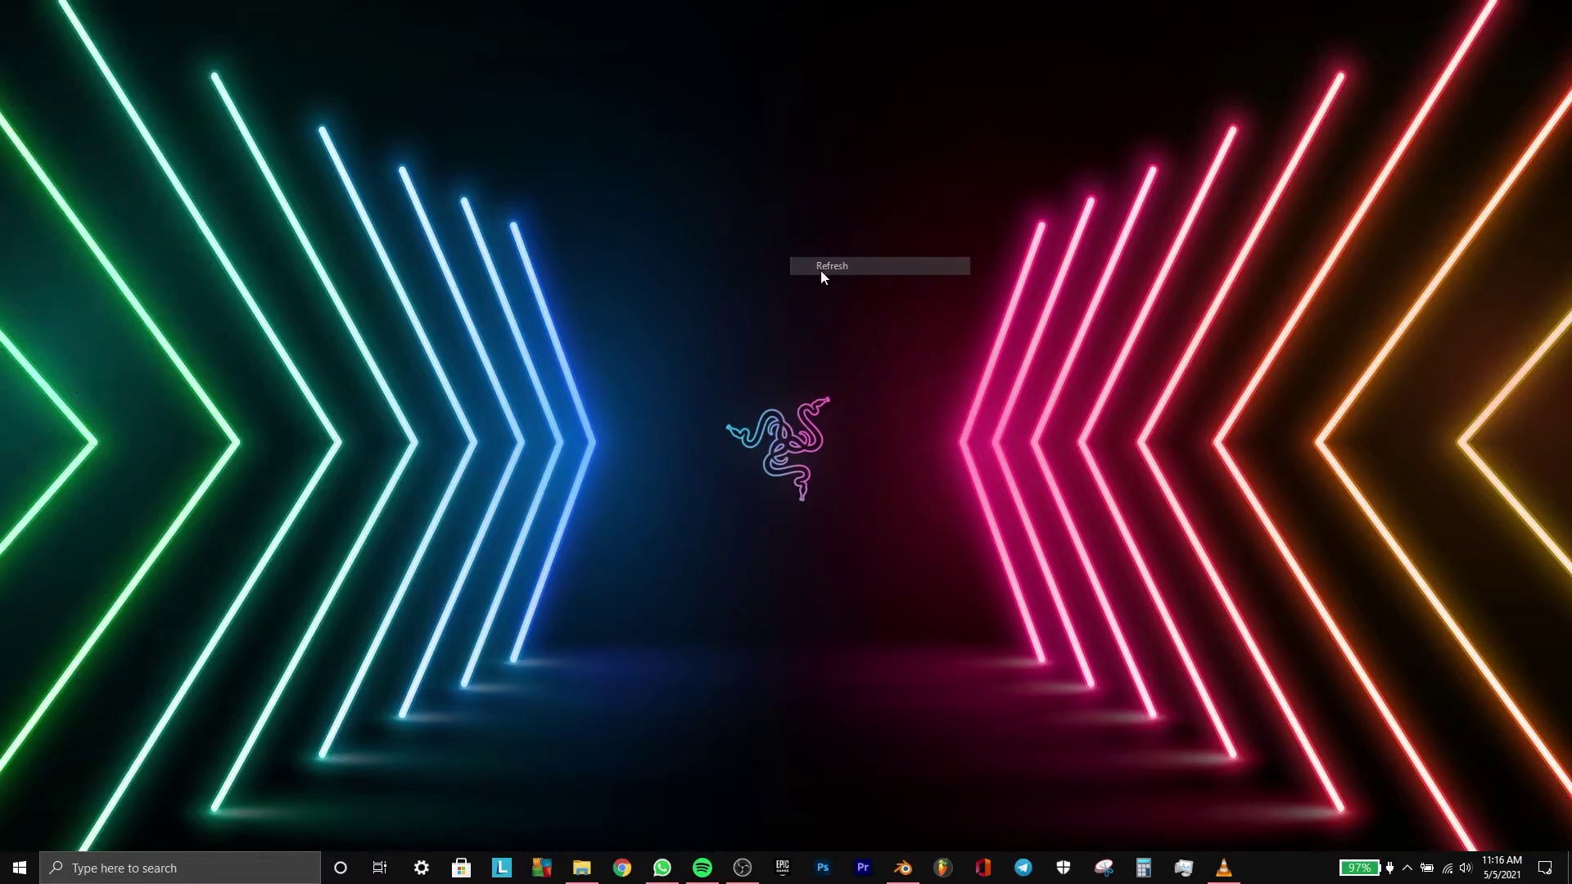
right_click(236, 308)
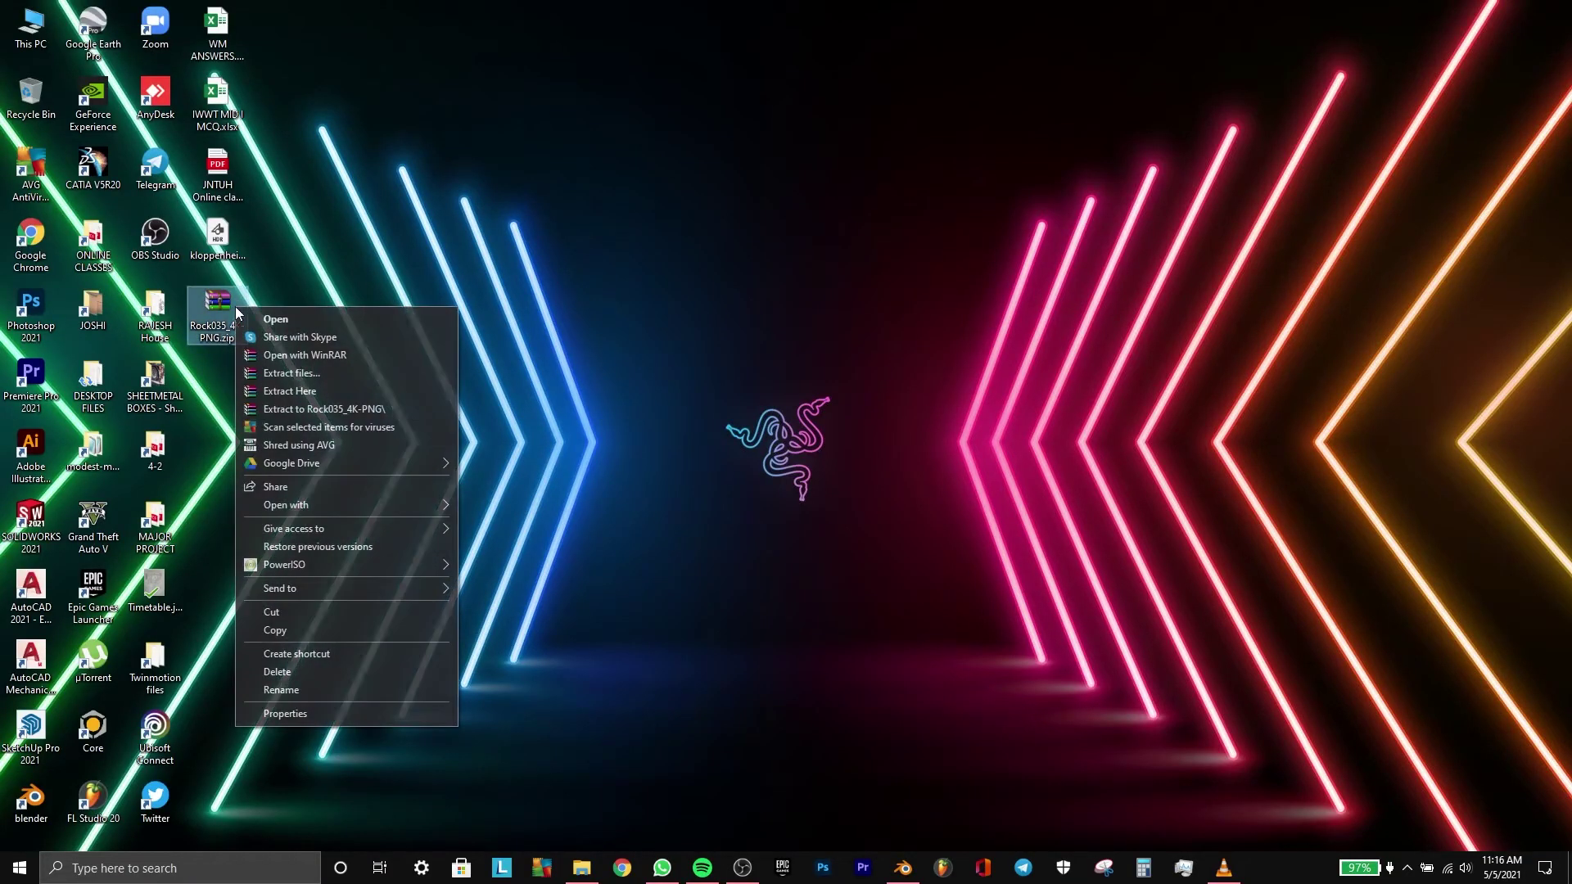
left_click(307, 375)
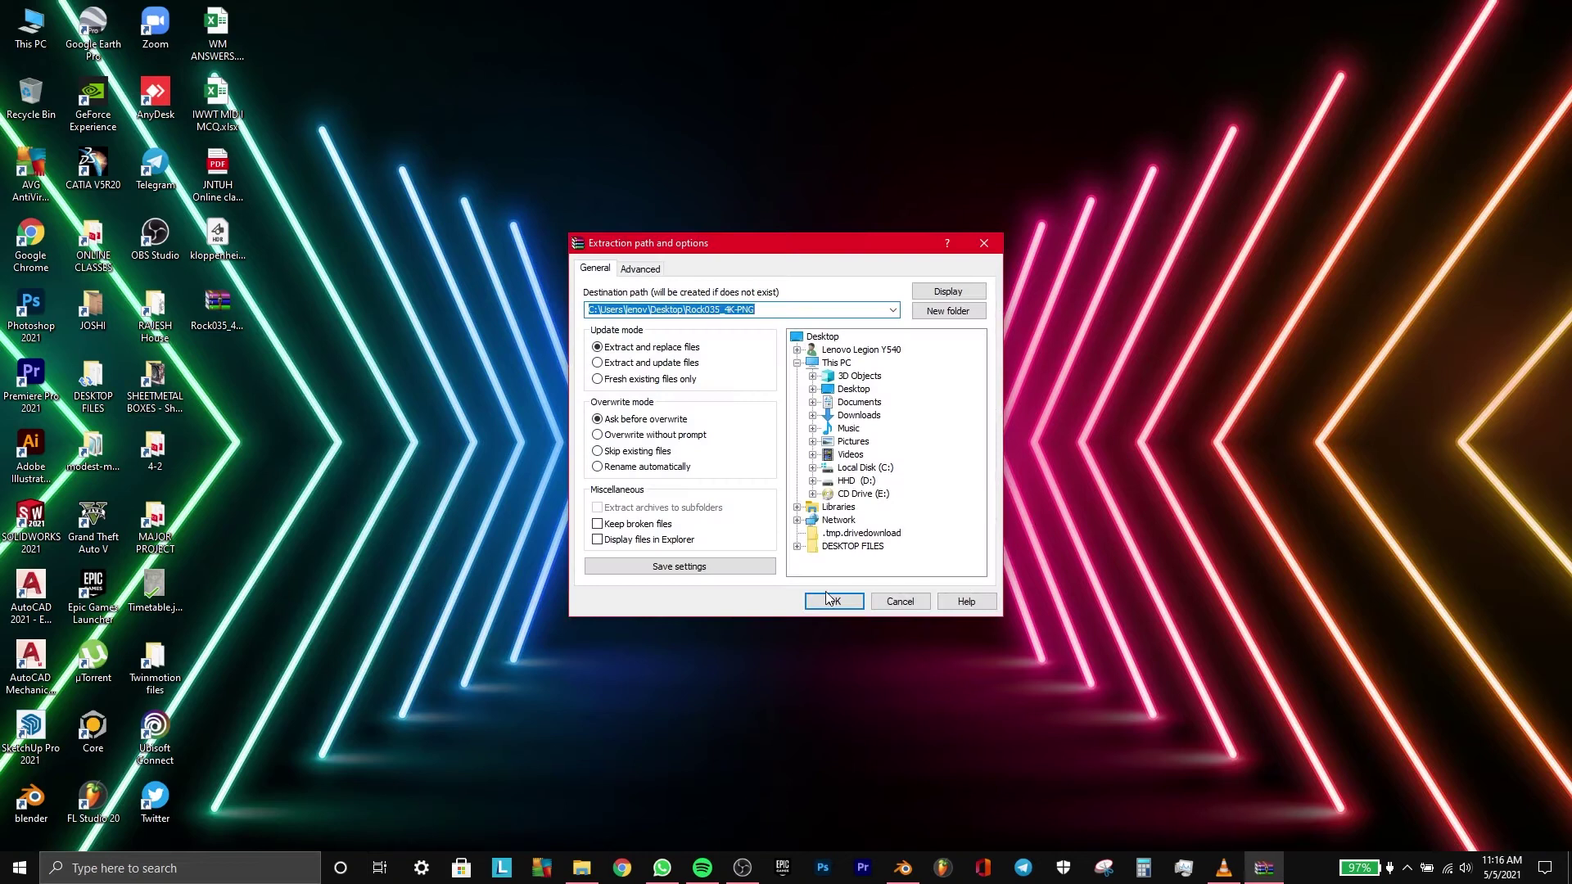
left_click(829, 602)
right_click(633, 265)
left_click(673, 312)
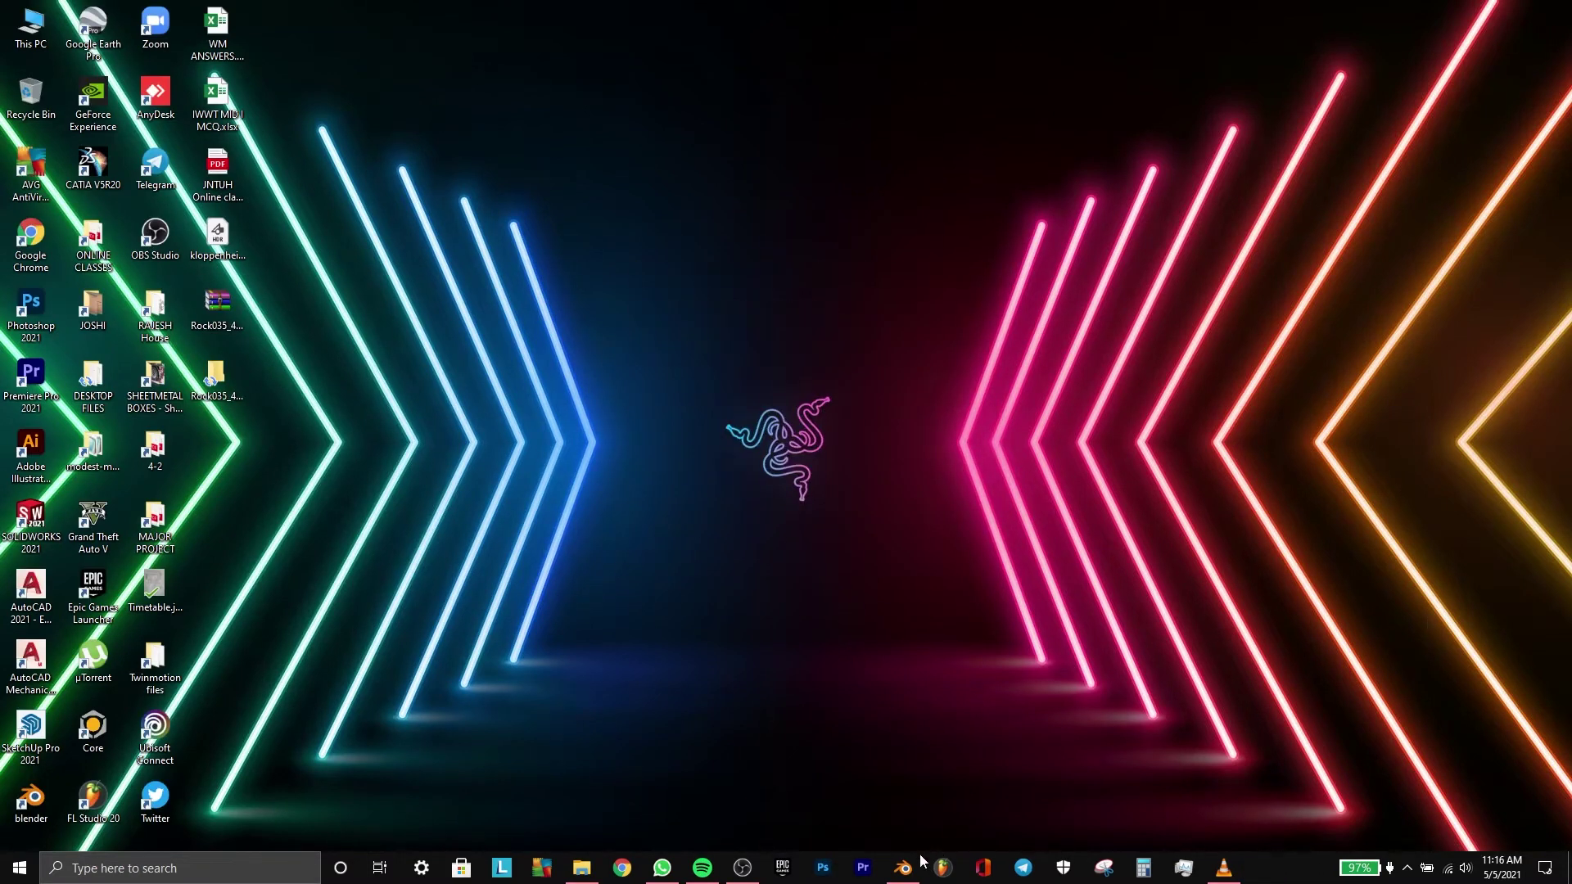
left_click(895, 877)
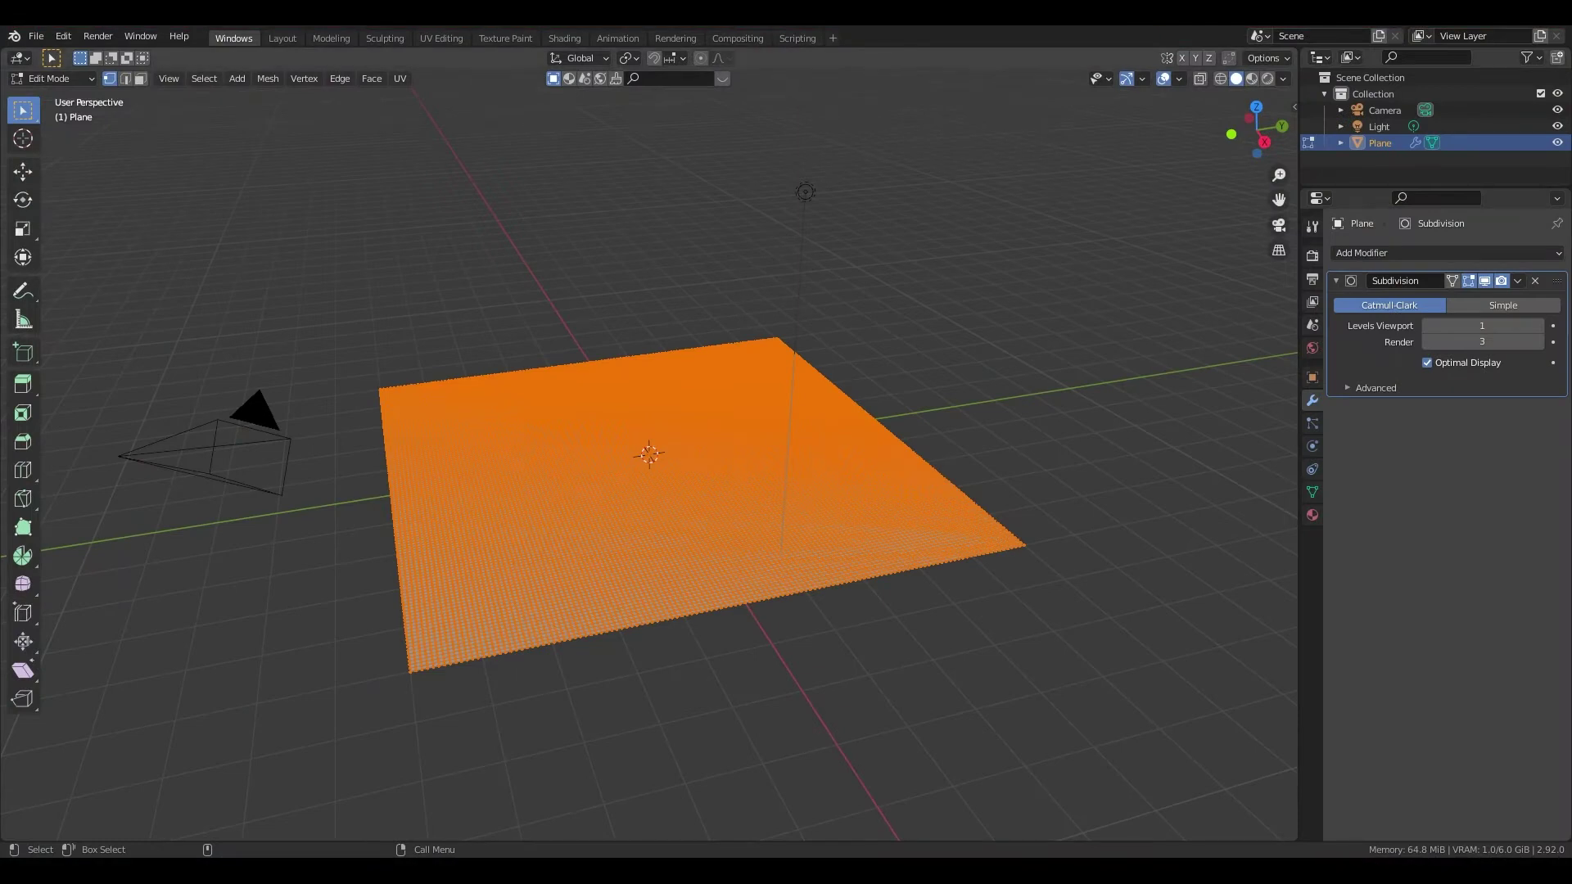
Step: Create a new material for the plane in the Shading workspace, merging away the side areas
key("Tab")
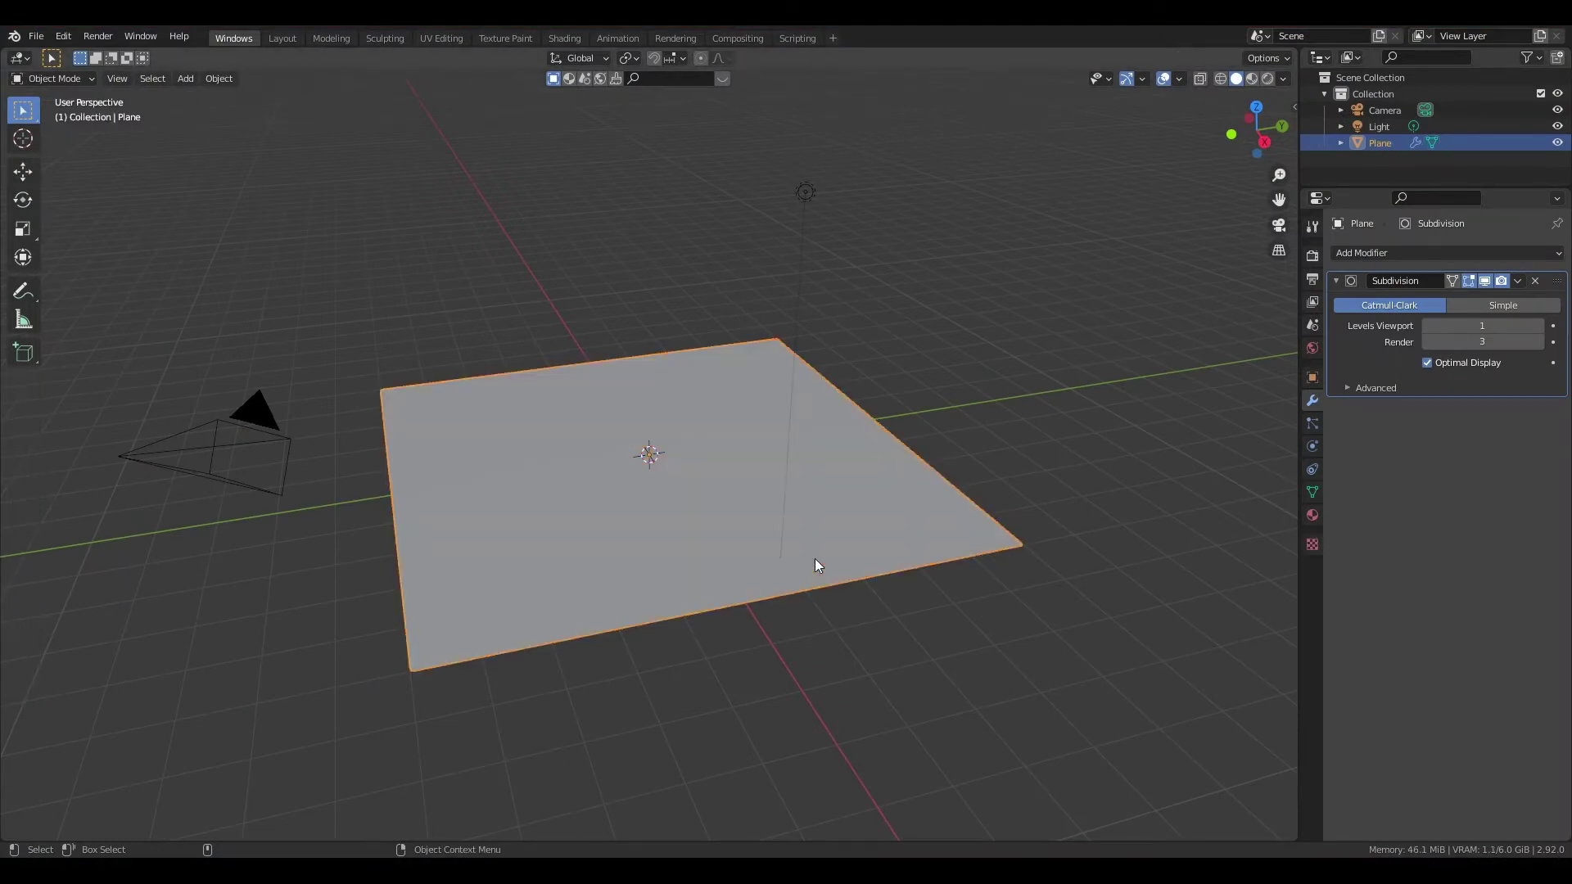
left_click(565, 39)
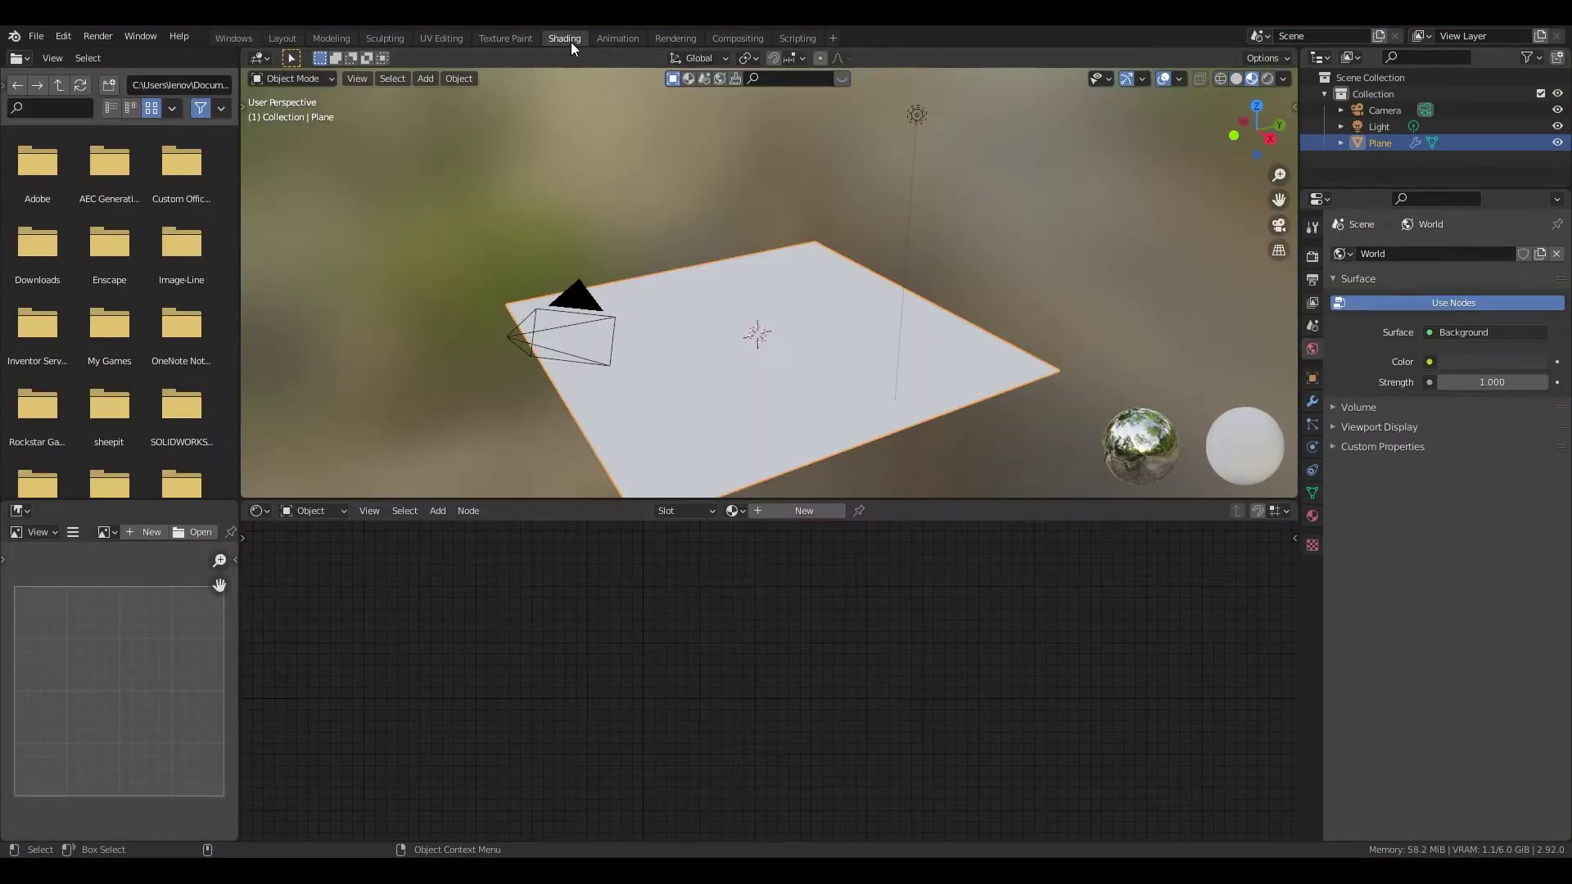
left_click(804, 511)
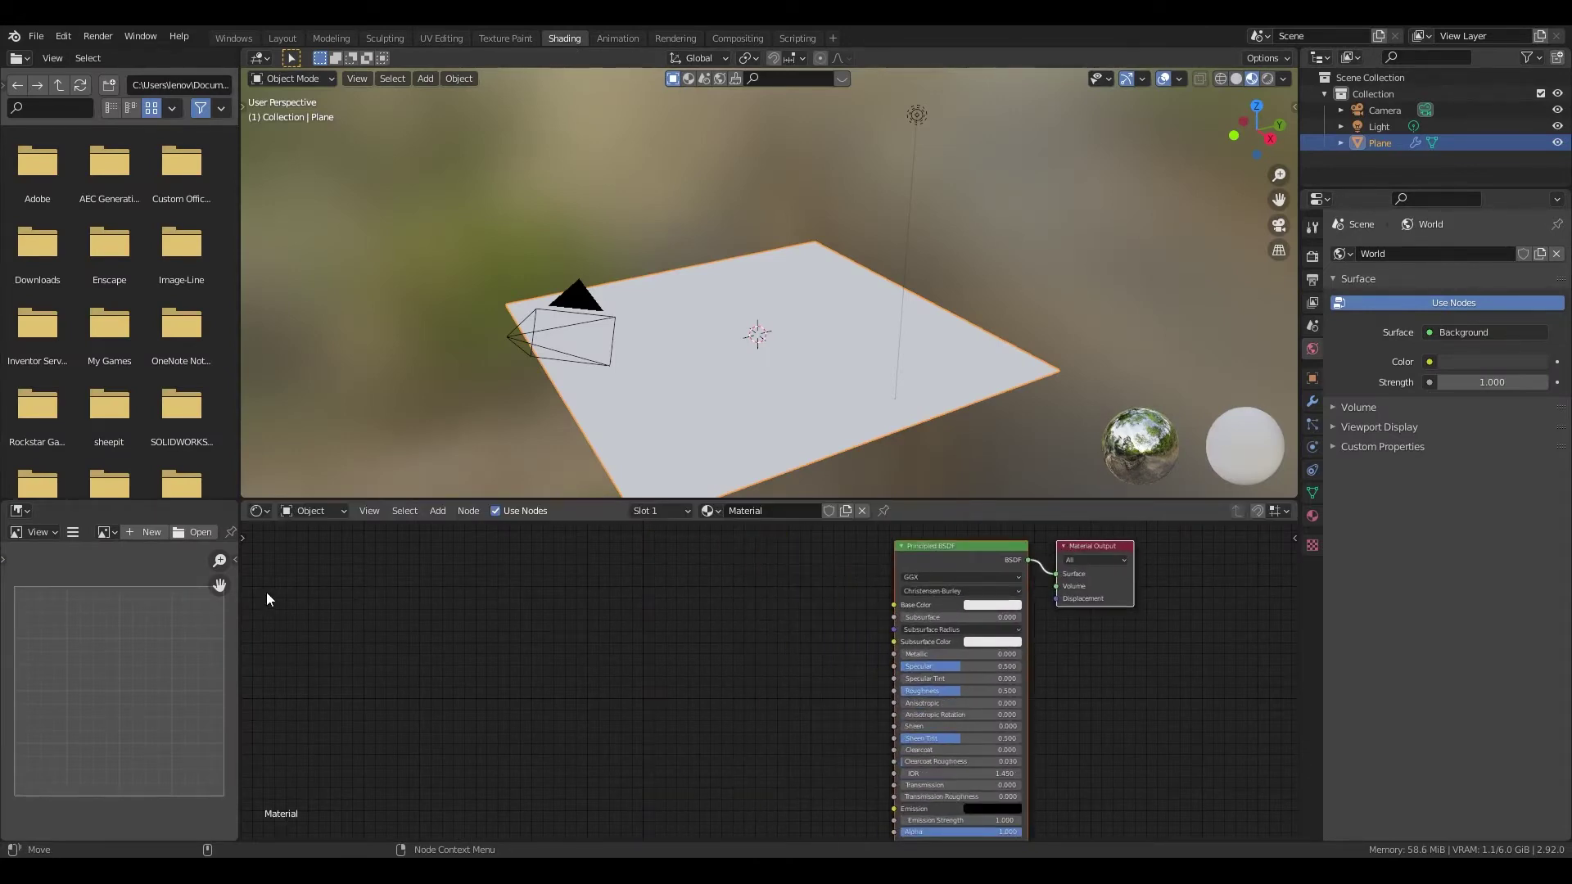
left_click_drag(240, 506, 164, 655)
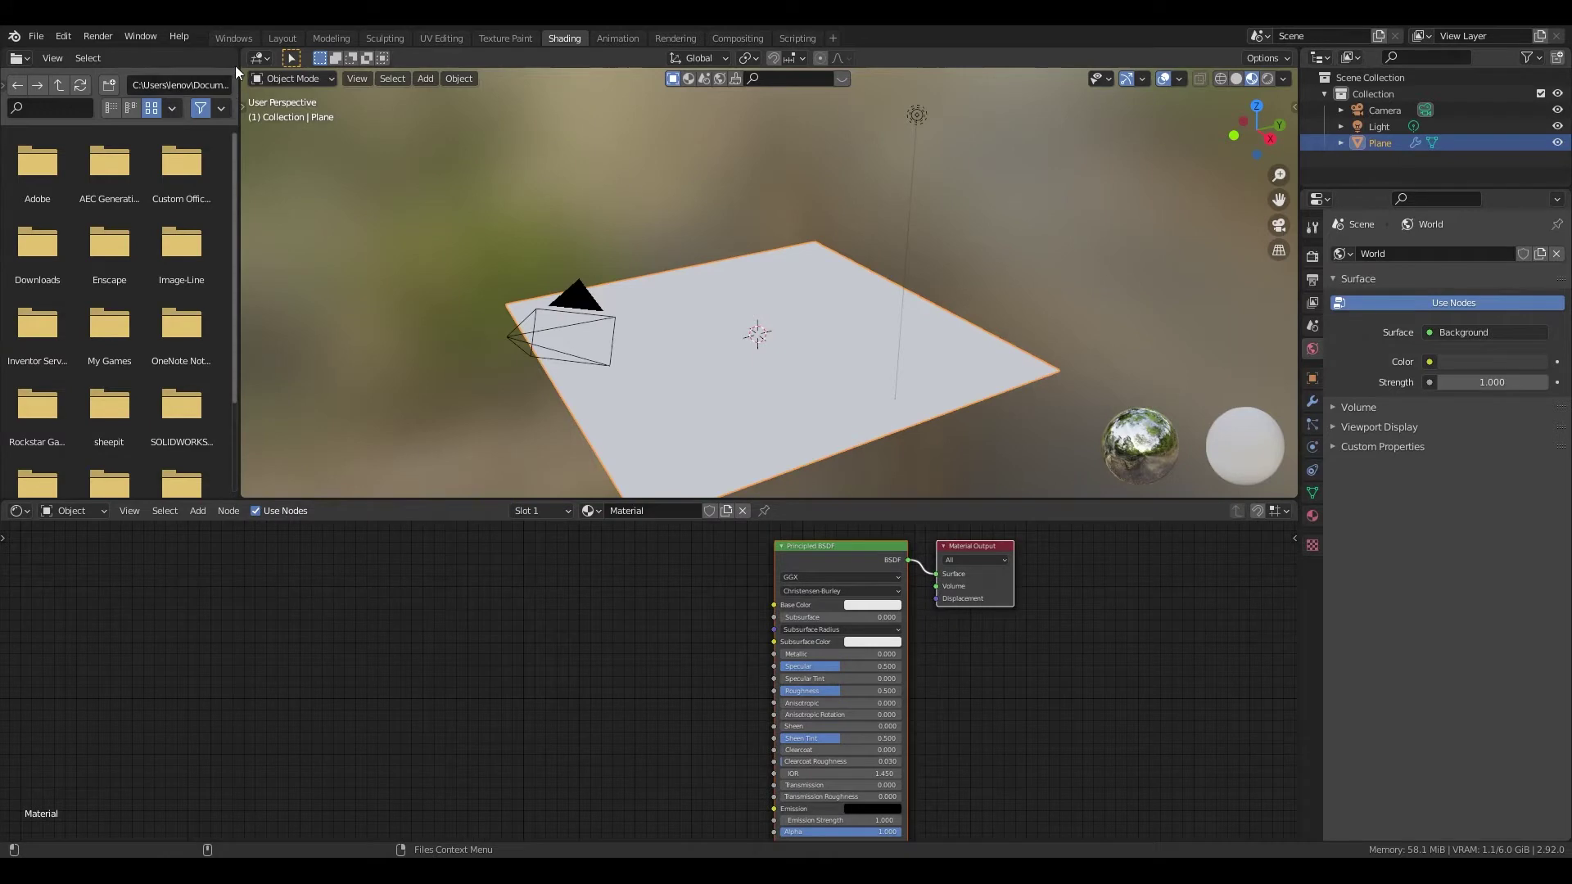
left_click_drag(243, 61, 123, 82)
Step: Add linked Texture Coordinate, Mapping and Image Texture nodes to the Principled BSDF
mouse_move(863, 542)
left_mouse_down()
mouse_move(833, 541)
mouse_move(851, 539)
left_mouse_up()
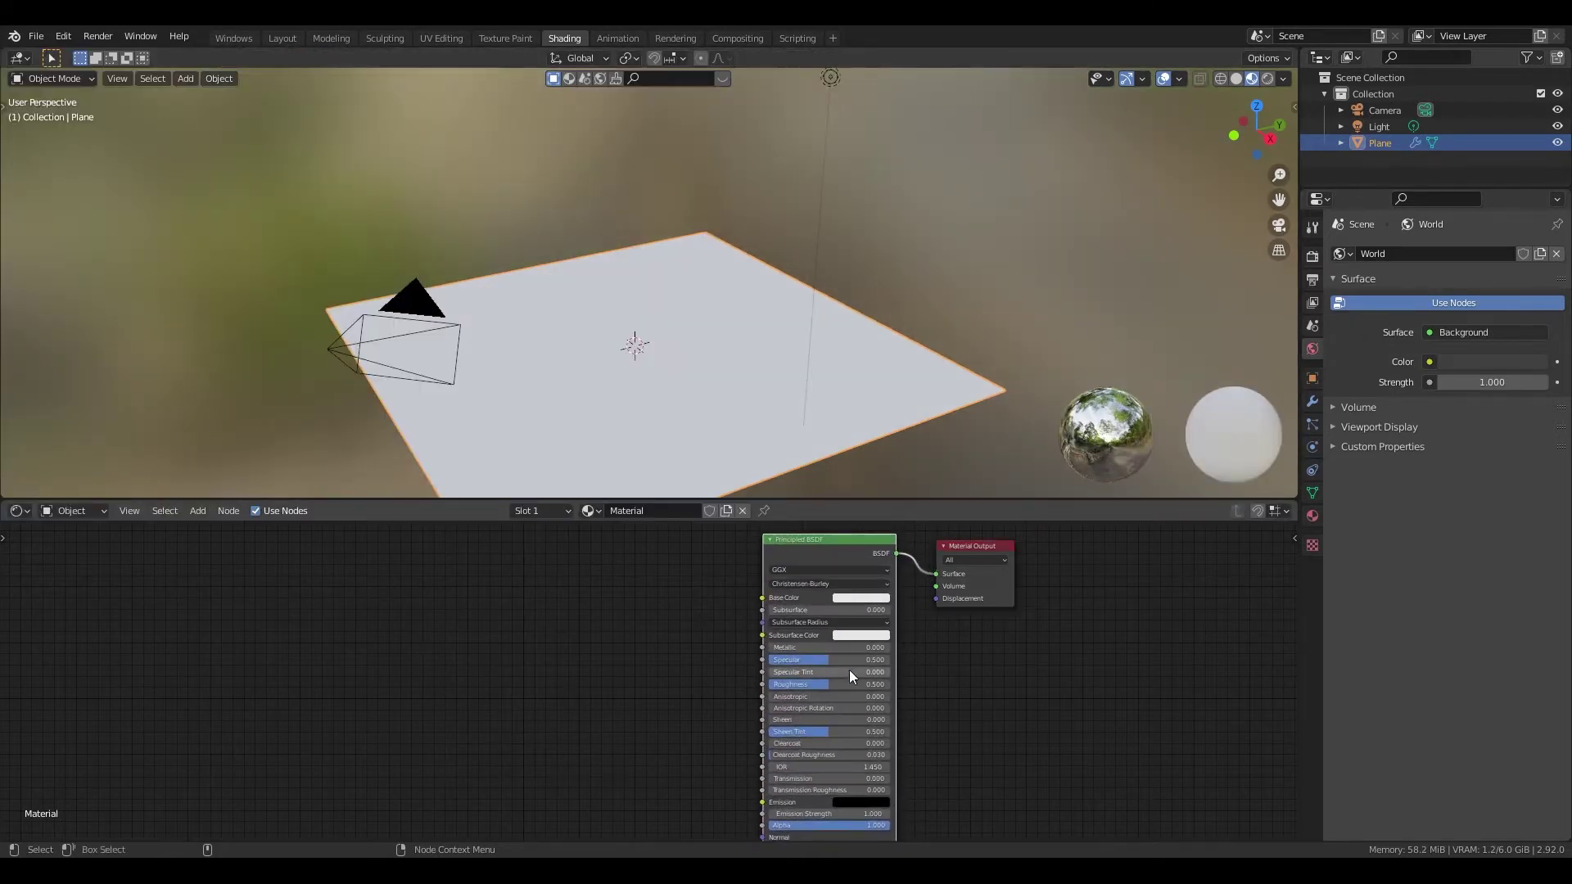
left_click(618, 576)
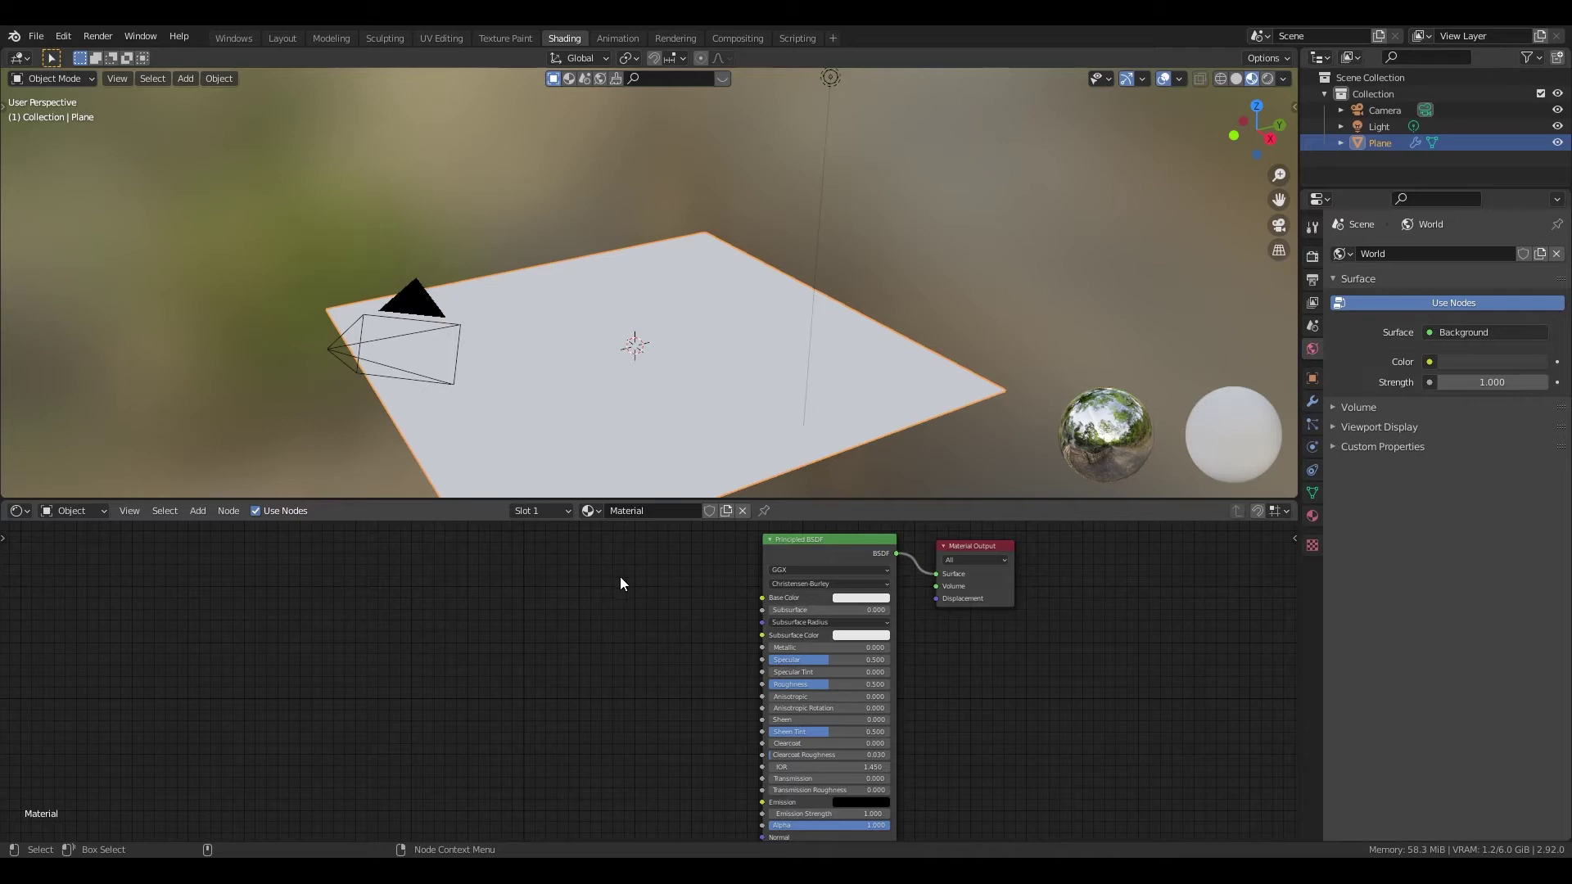
left_click(853, 537)
key("ctrl+t")
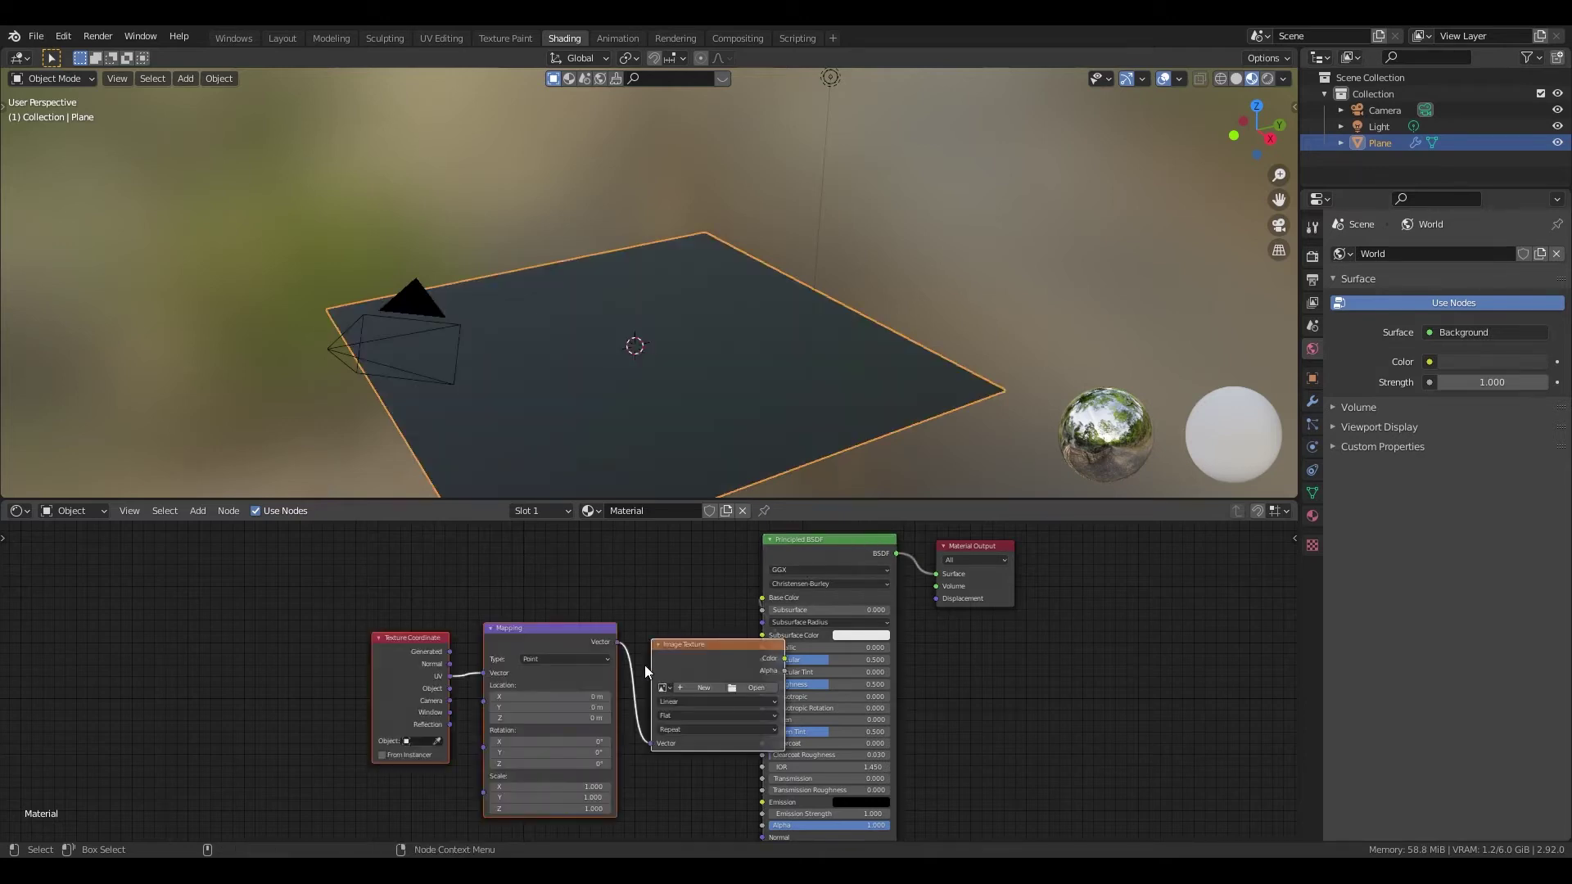
Step: Load Rock035_4K_Color.png into the Image Texture node and switch the viewport to Solid shading
mouse_move(670, 653)
left_mouse_down()
mouse_move(503, 612)
mouse_move(500, 593)
left_mouse_up()
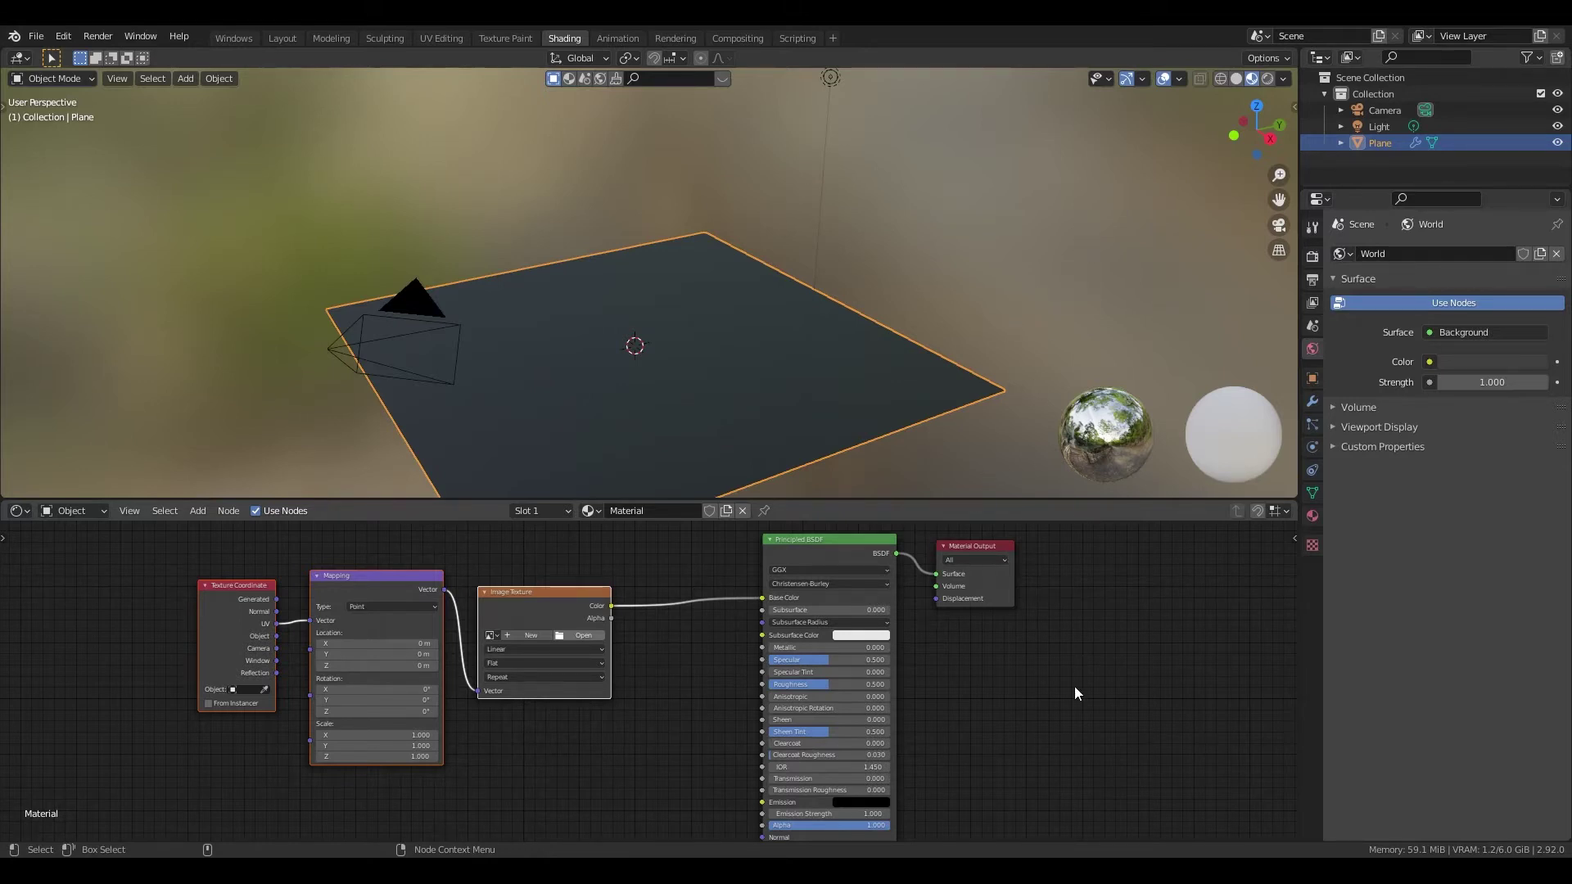
left_click(1313, 256)
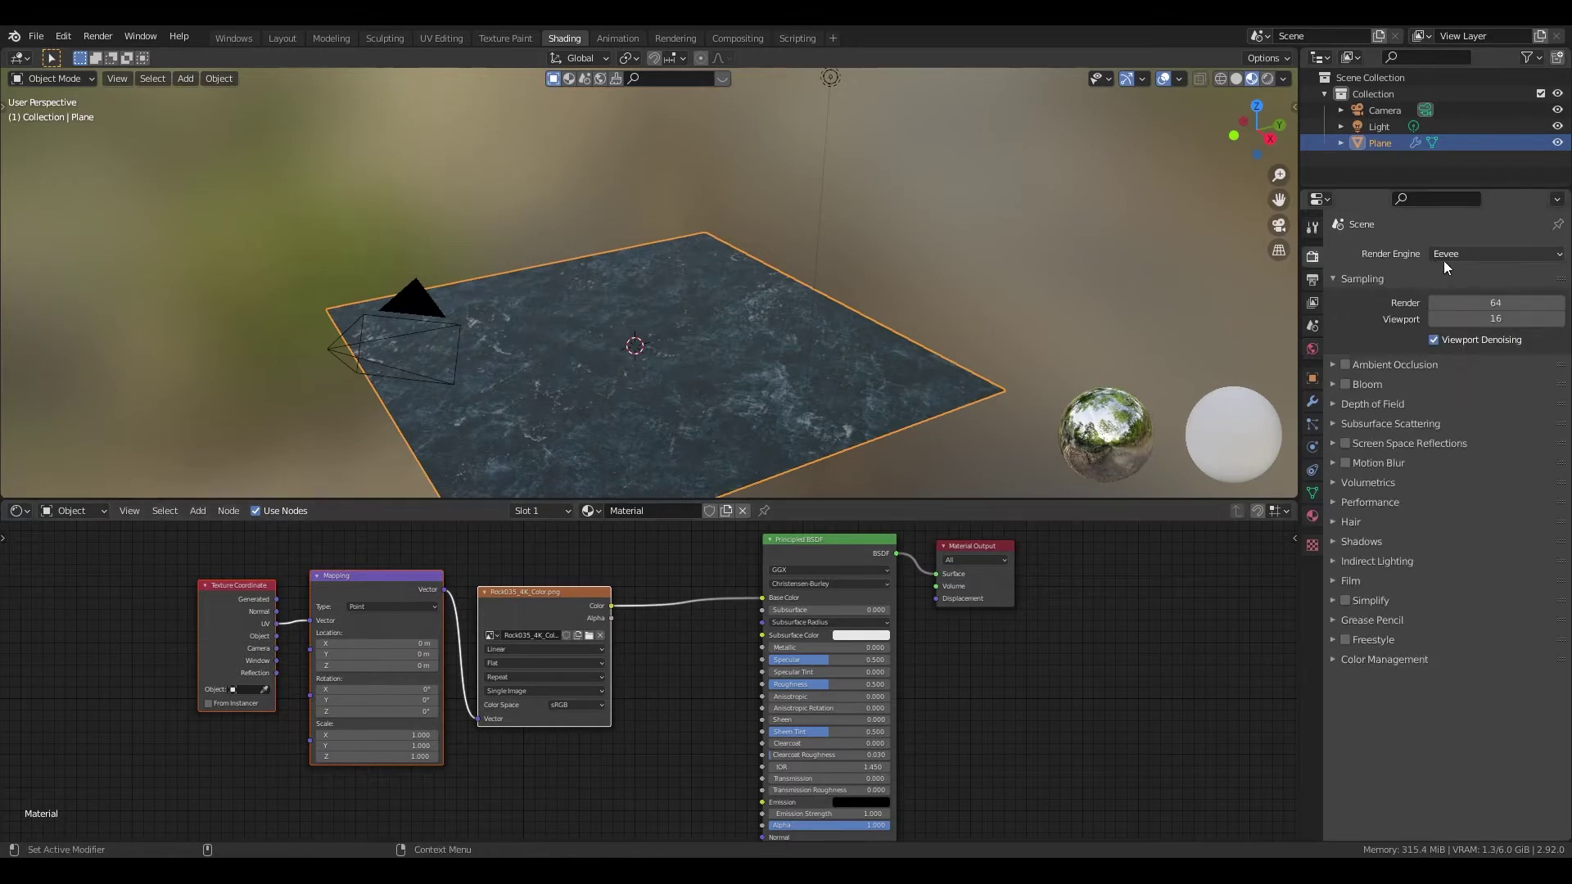
key("z")
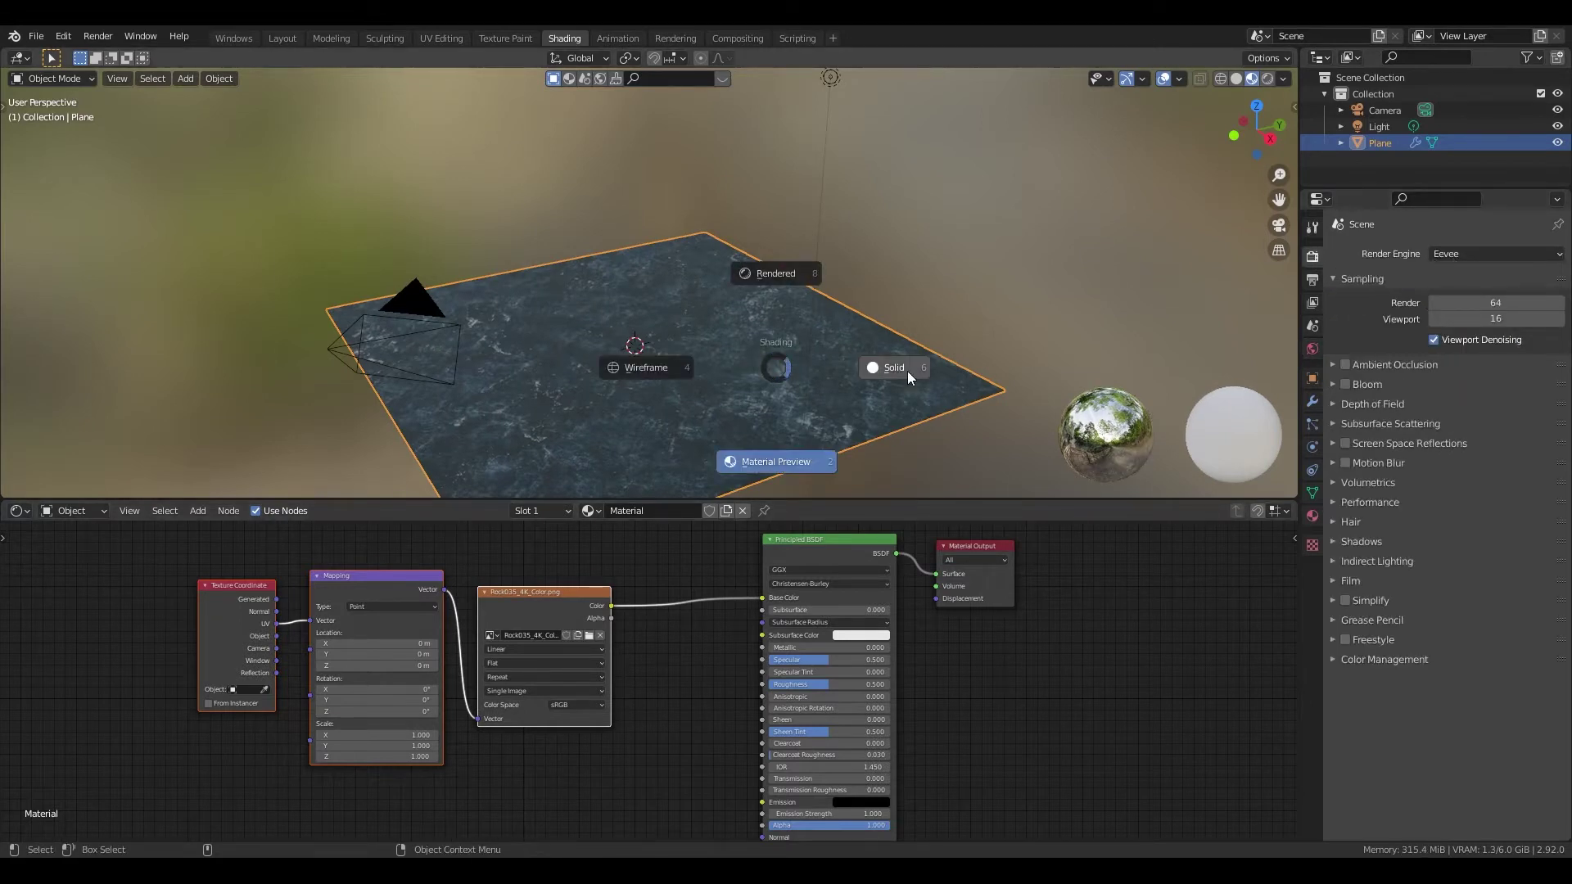
left_click(860, 344)
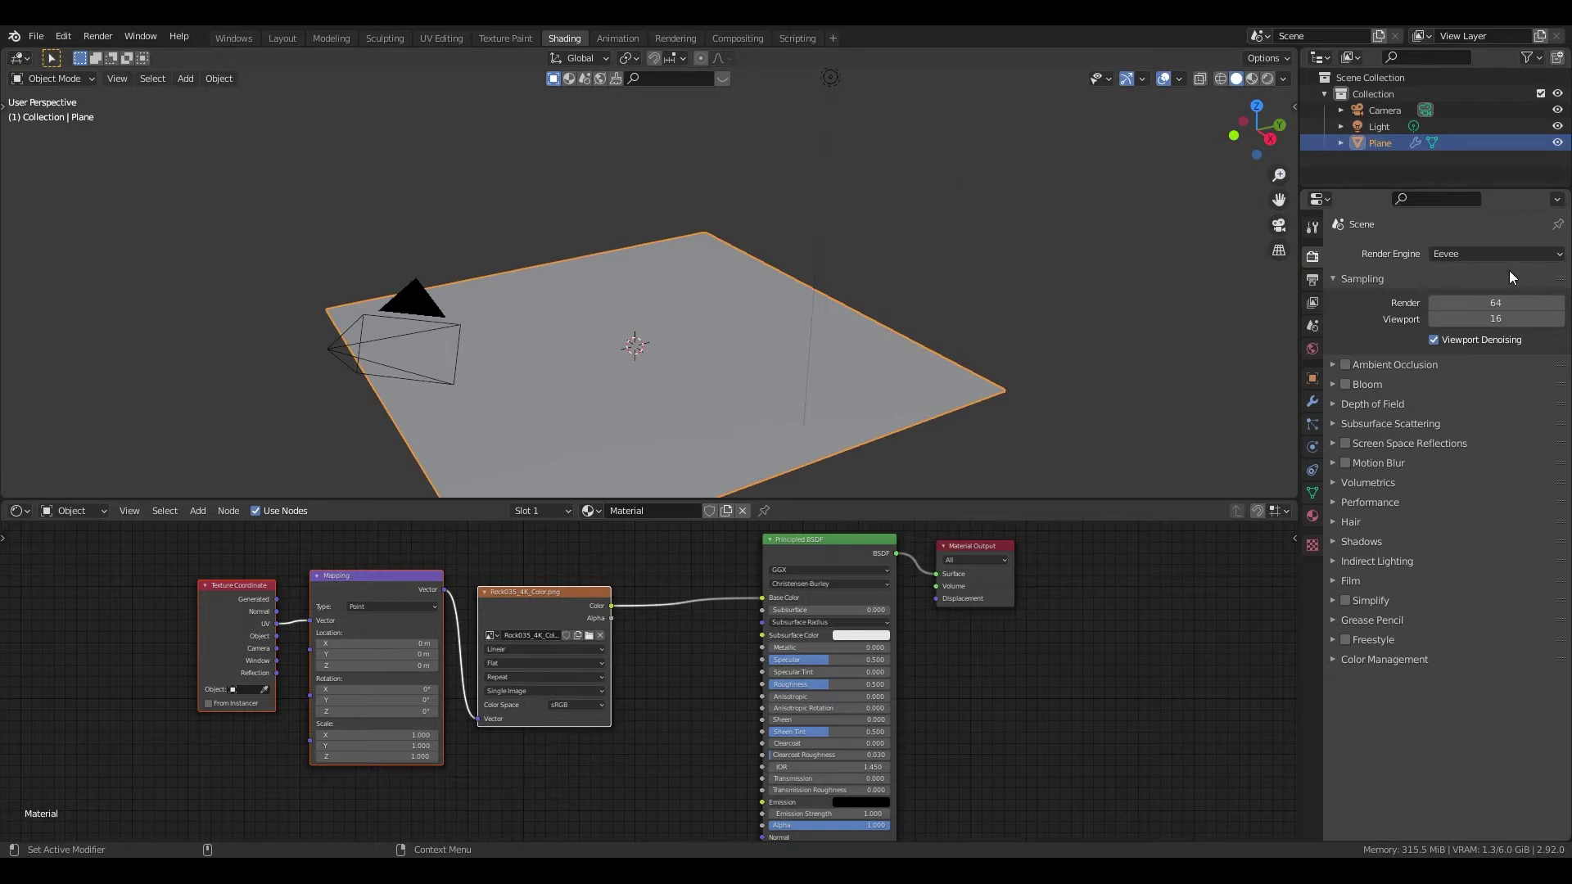
Step: Set the render engine to Cycles on GPU Compute with the Supported feature set
left_click(1473, 253)
left_click(1458, 308)
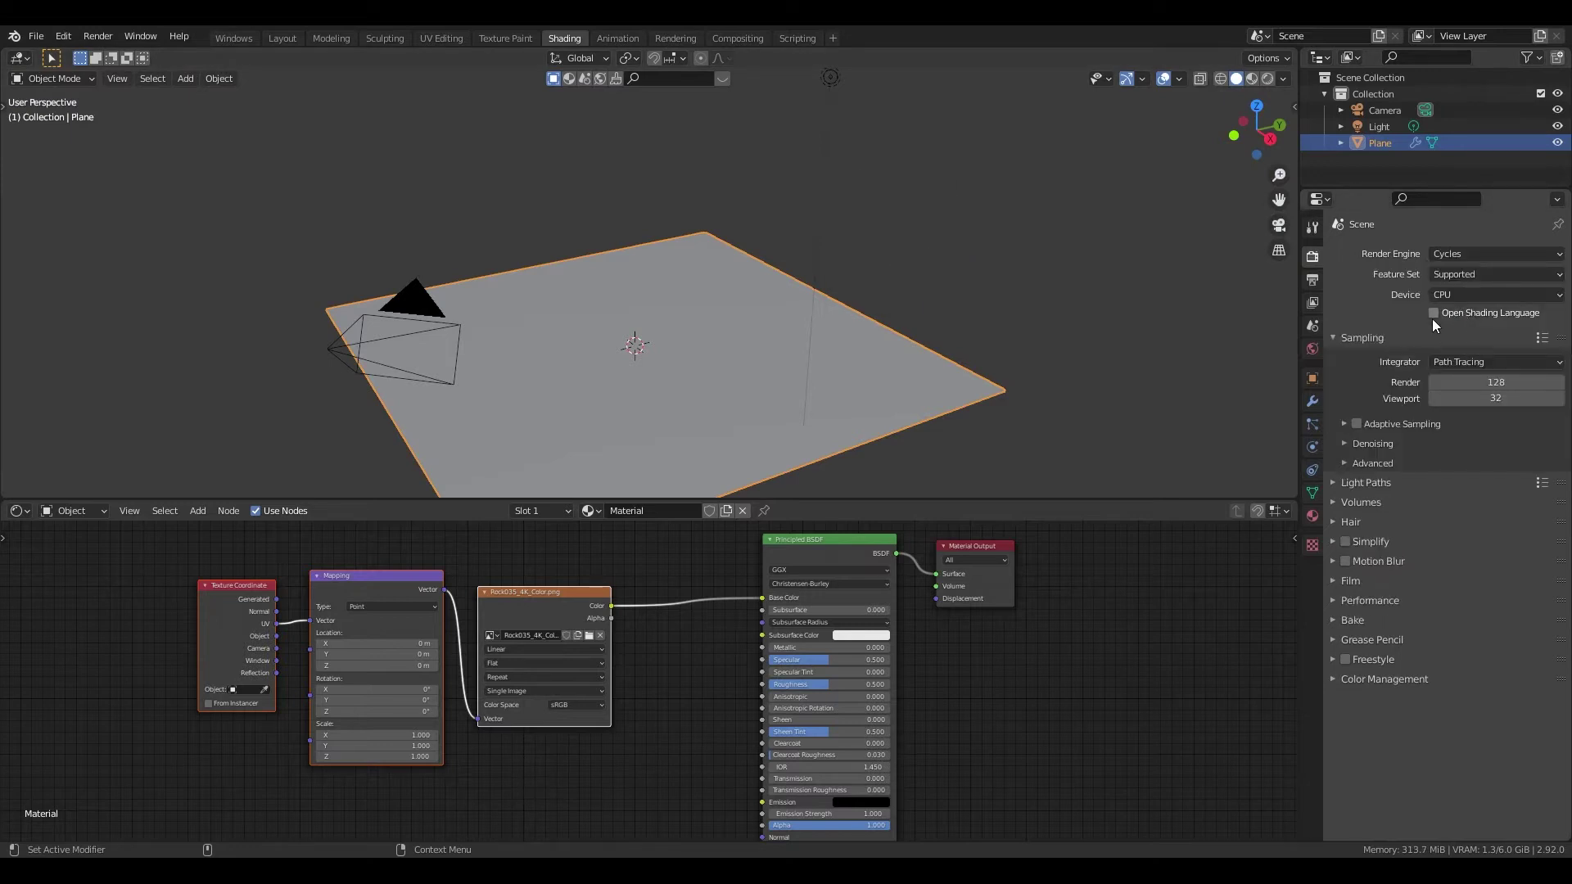
left_click(1441, 294)
left_click(1446, 332)
left_click(1480, 279)
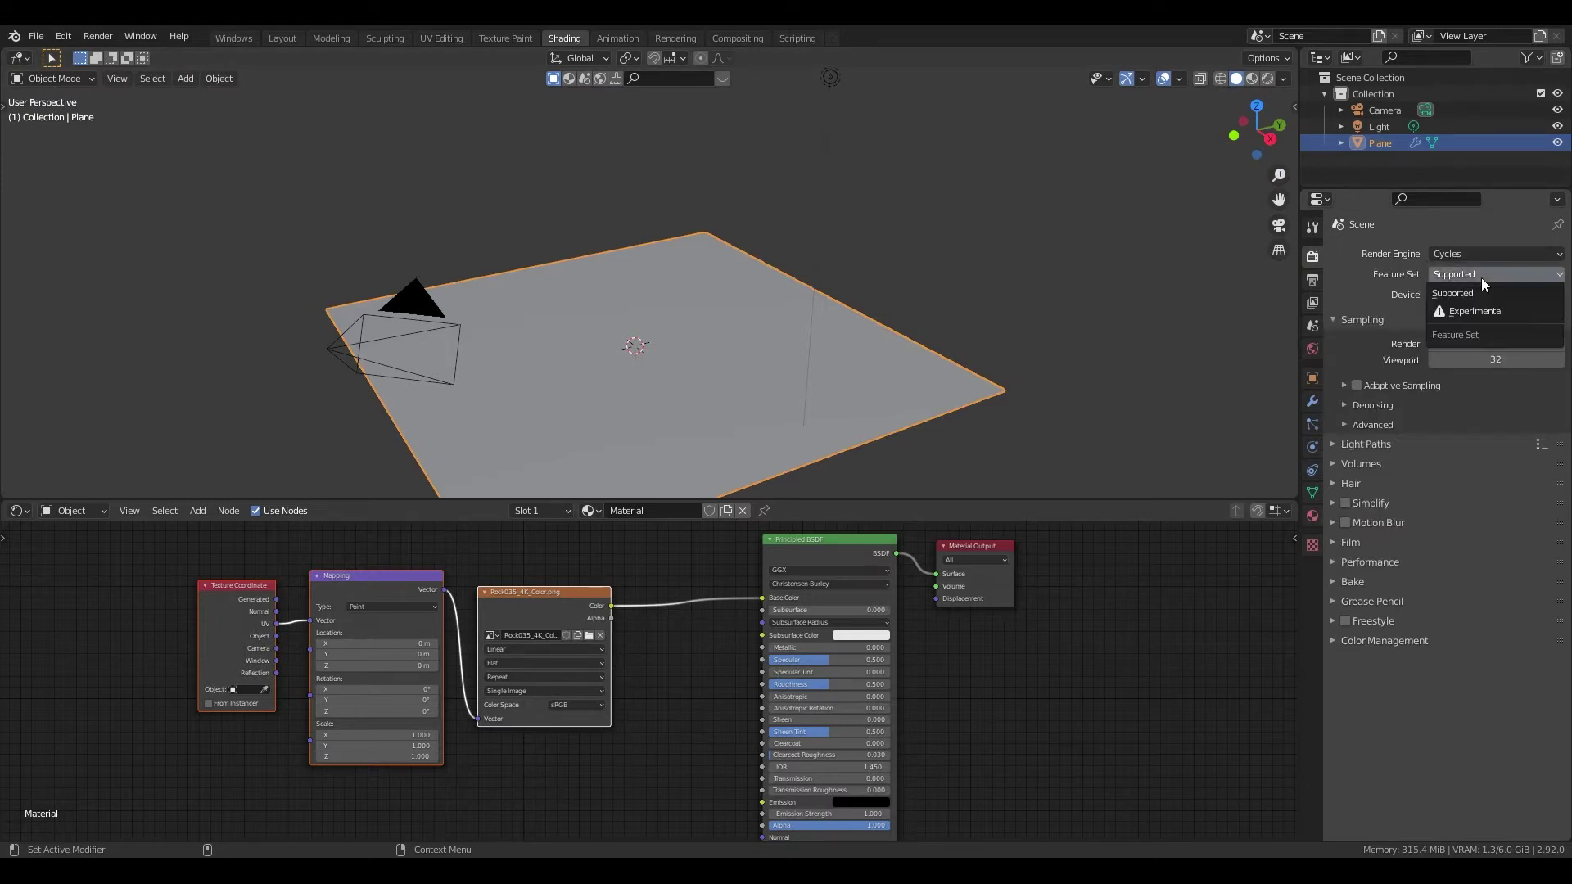
left_click(1456, 288)
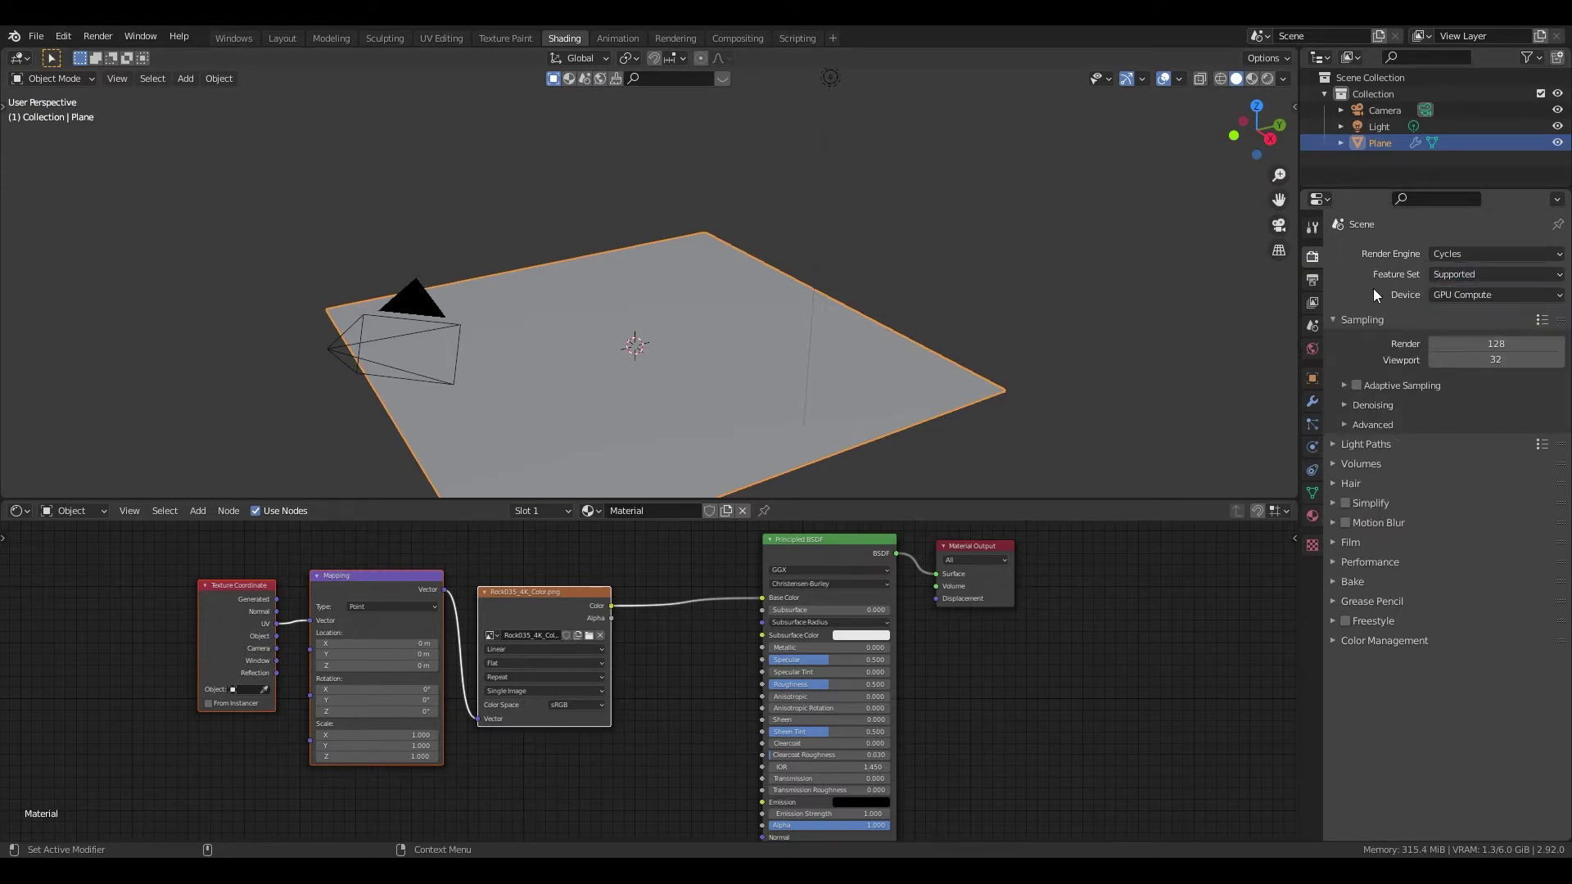
Step: Use OptiX denoising for render and viewport, then view the scene in Rendered shading
left_click(1343, 405)
left_click(1467, 429)
left_click(1467, 462)
left_click(1434, 450)
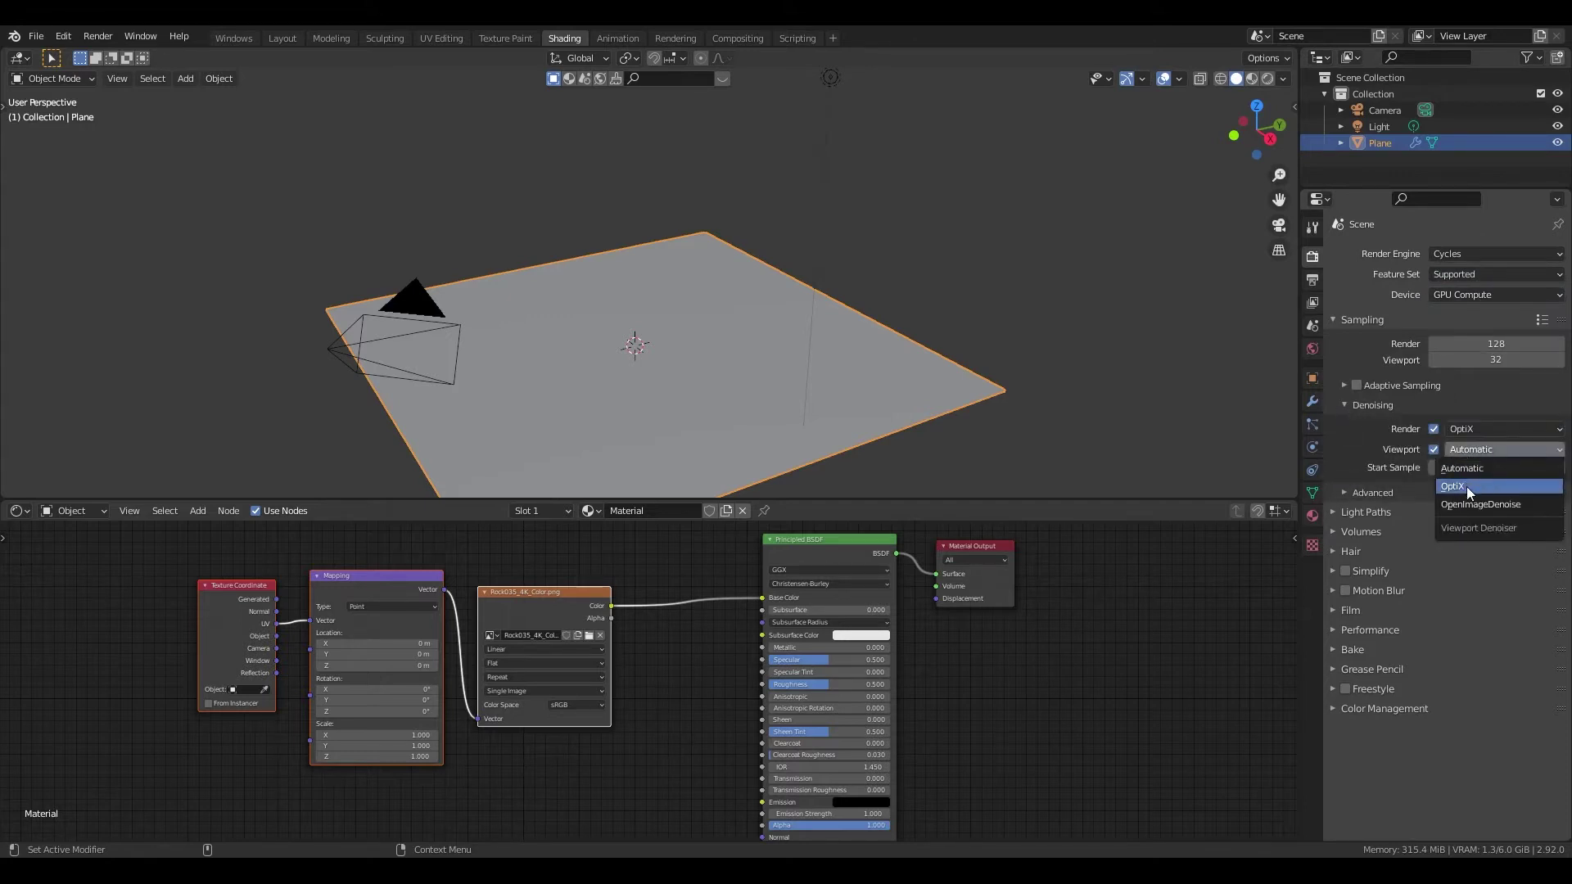
left_click(1466, 487)
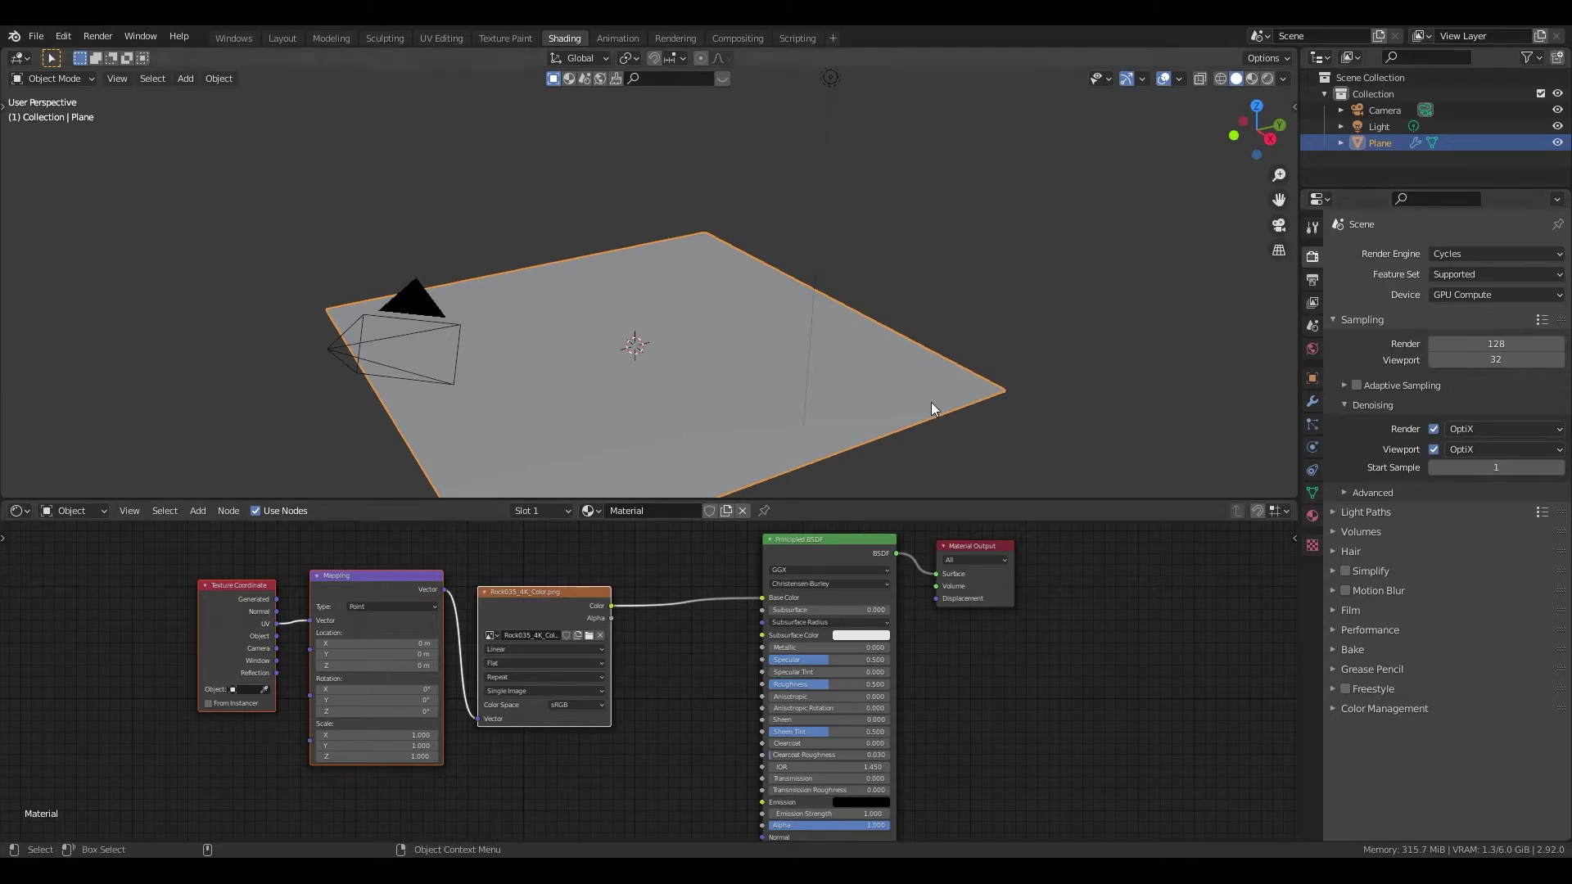
key("z")
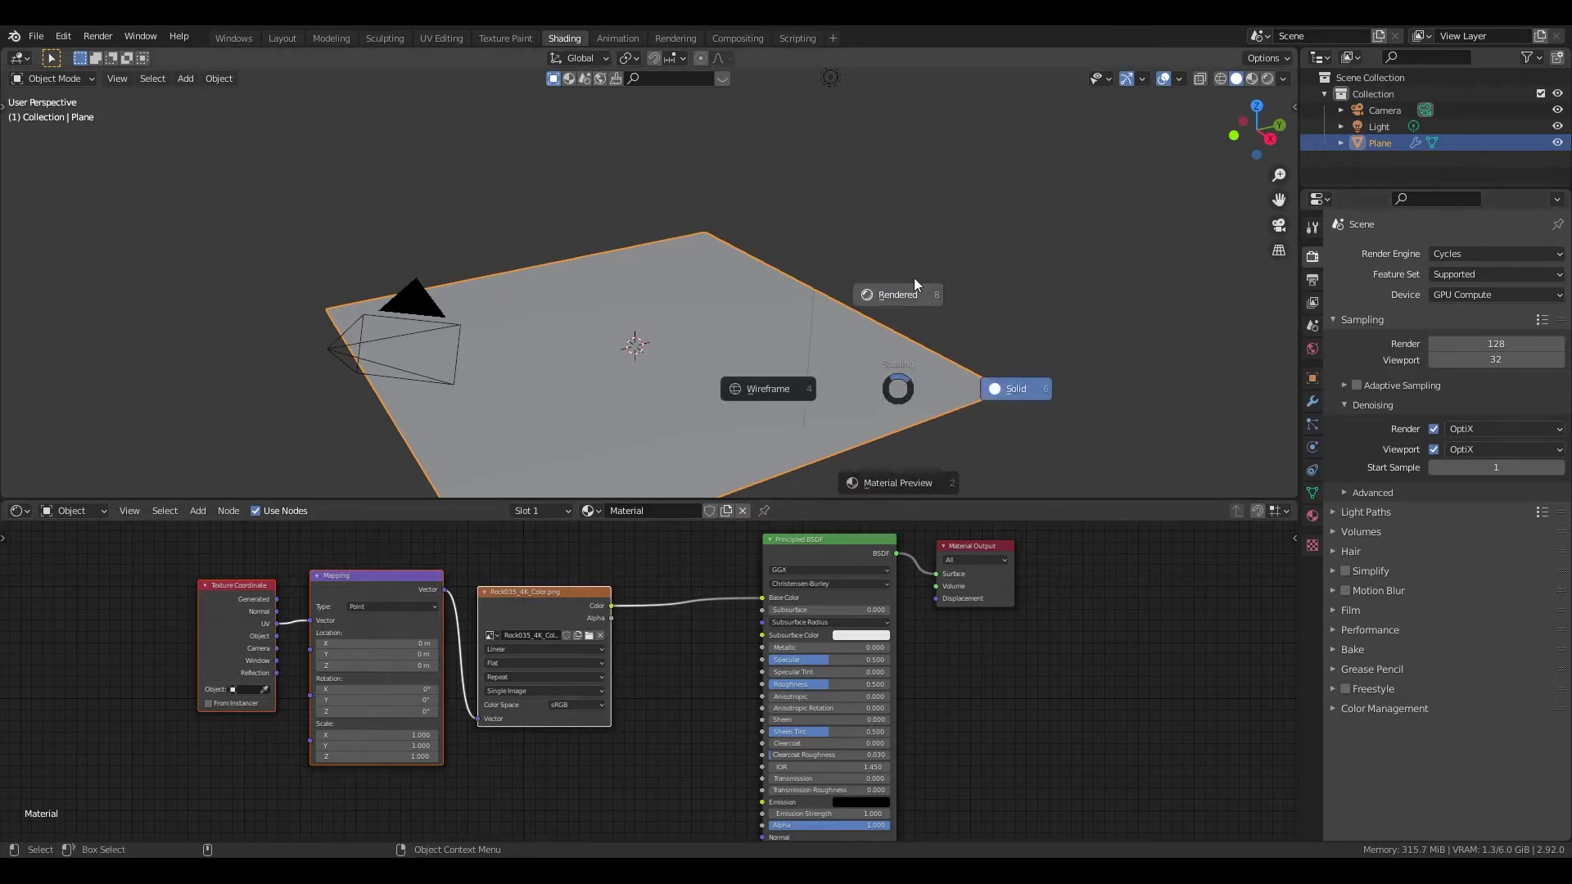
left_click(915, 284)
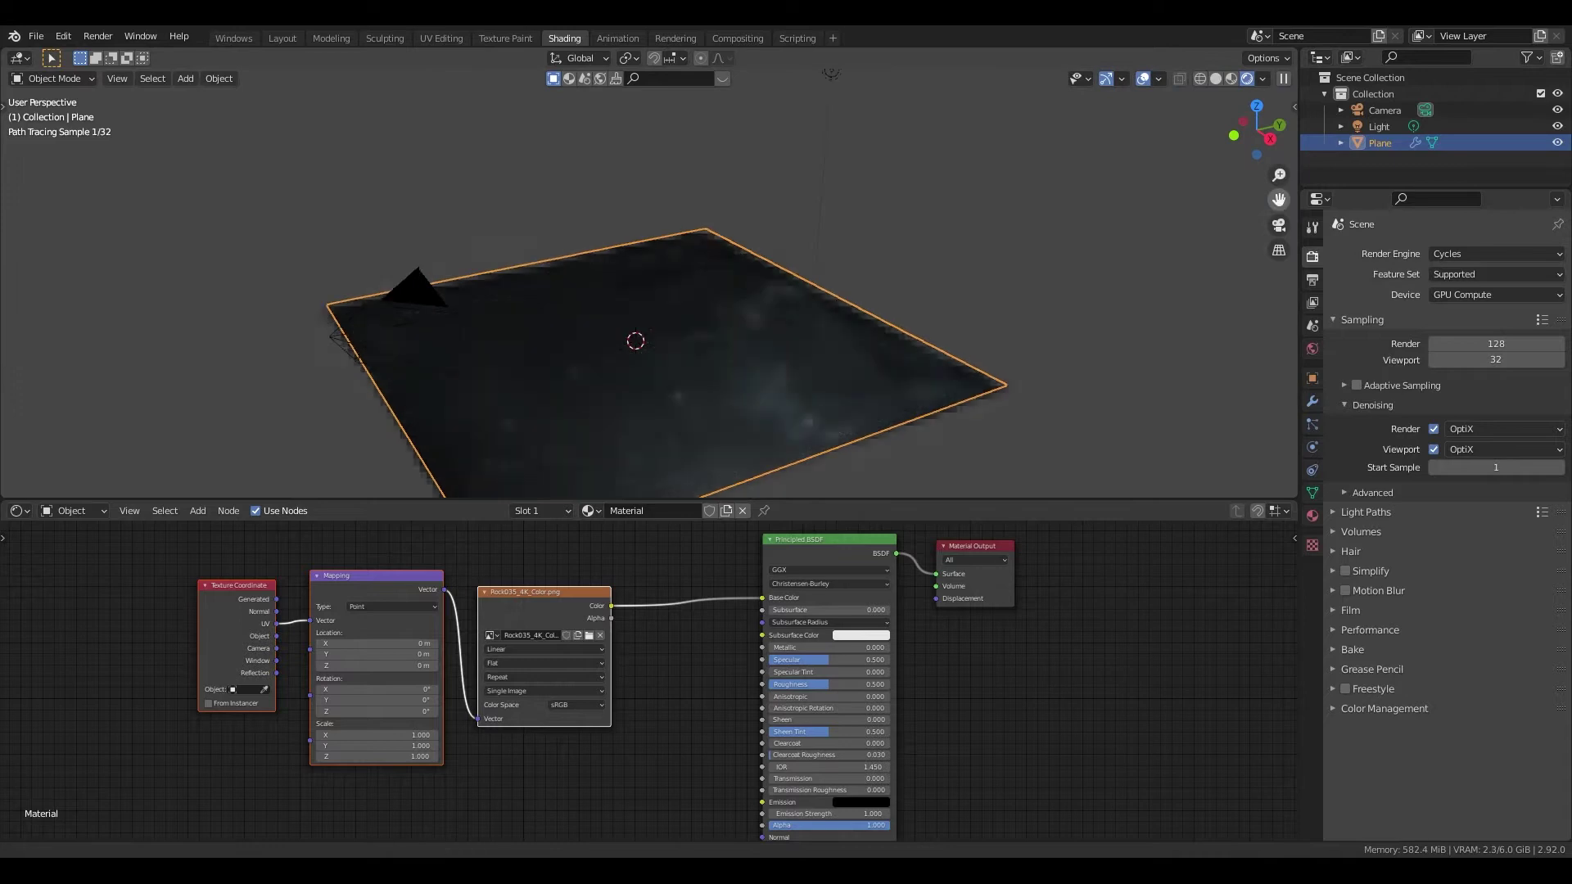
mouse_move(1278, 199)
left_mouse_down()
mouse_move(1270, 140)
mouse_move(1211, 144)
left_mouse_up()
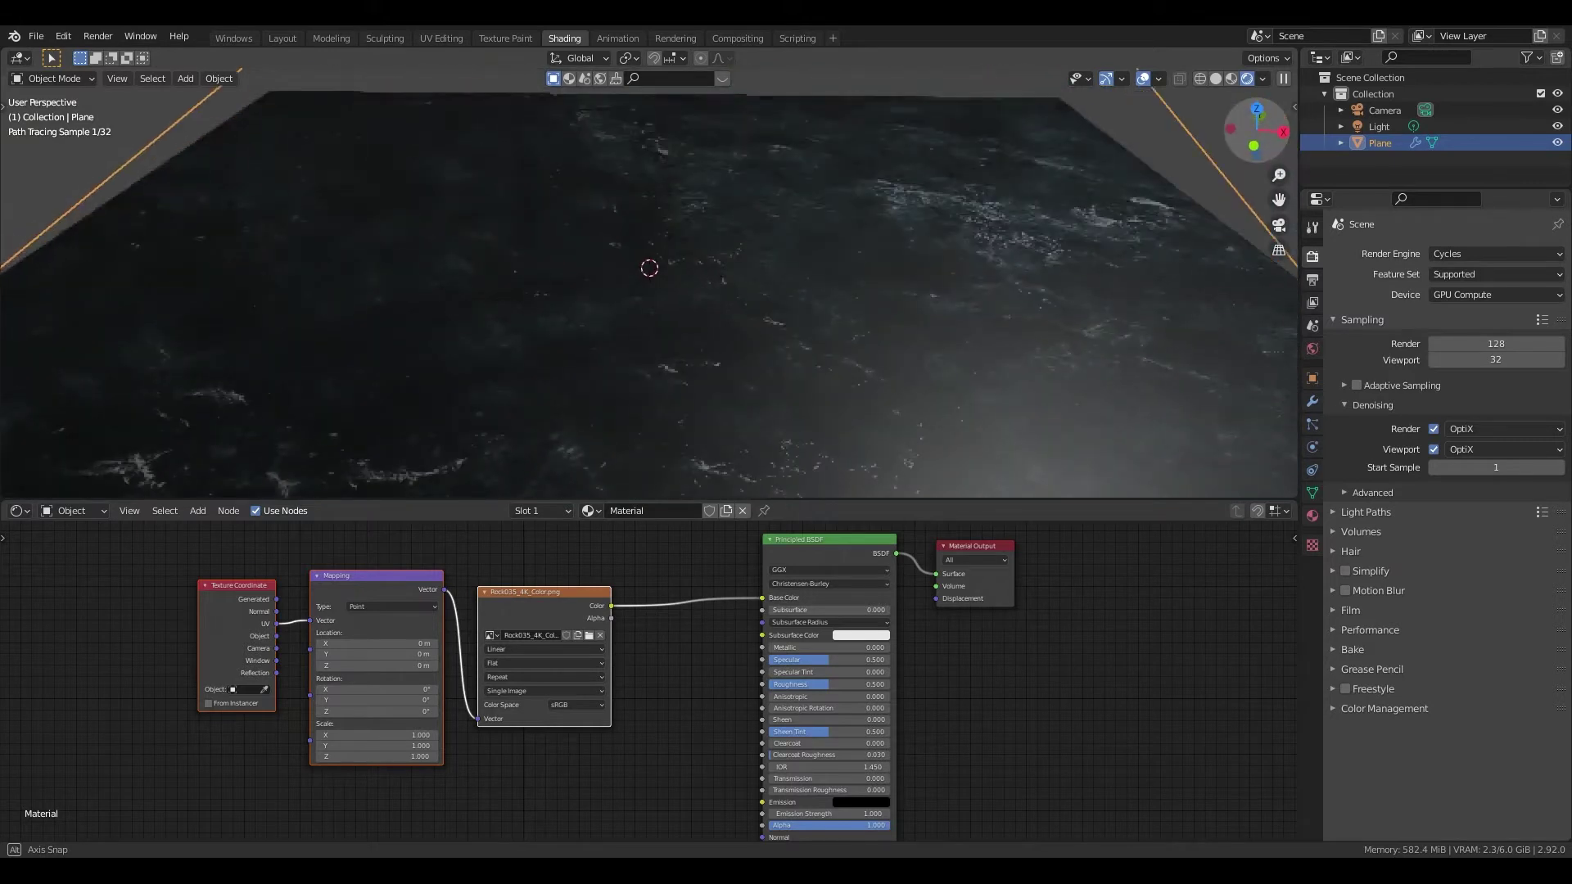
mouse_move(1212, 144)
left_mouse_down()
mouse_move(1275, 201)
mouse_move(1279, 164)
left_mouse_up()
key("shift+d")
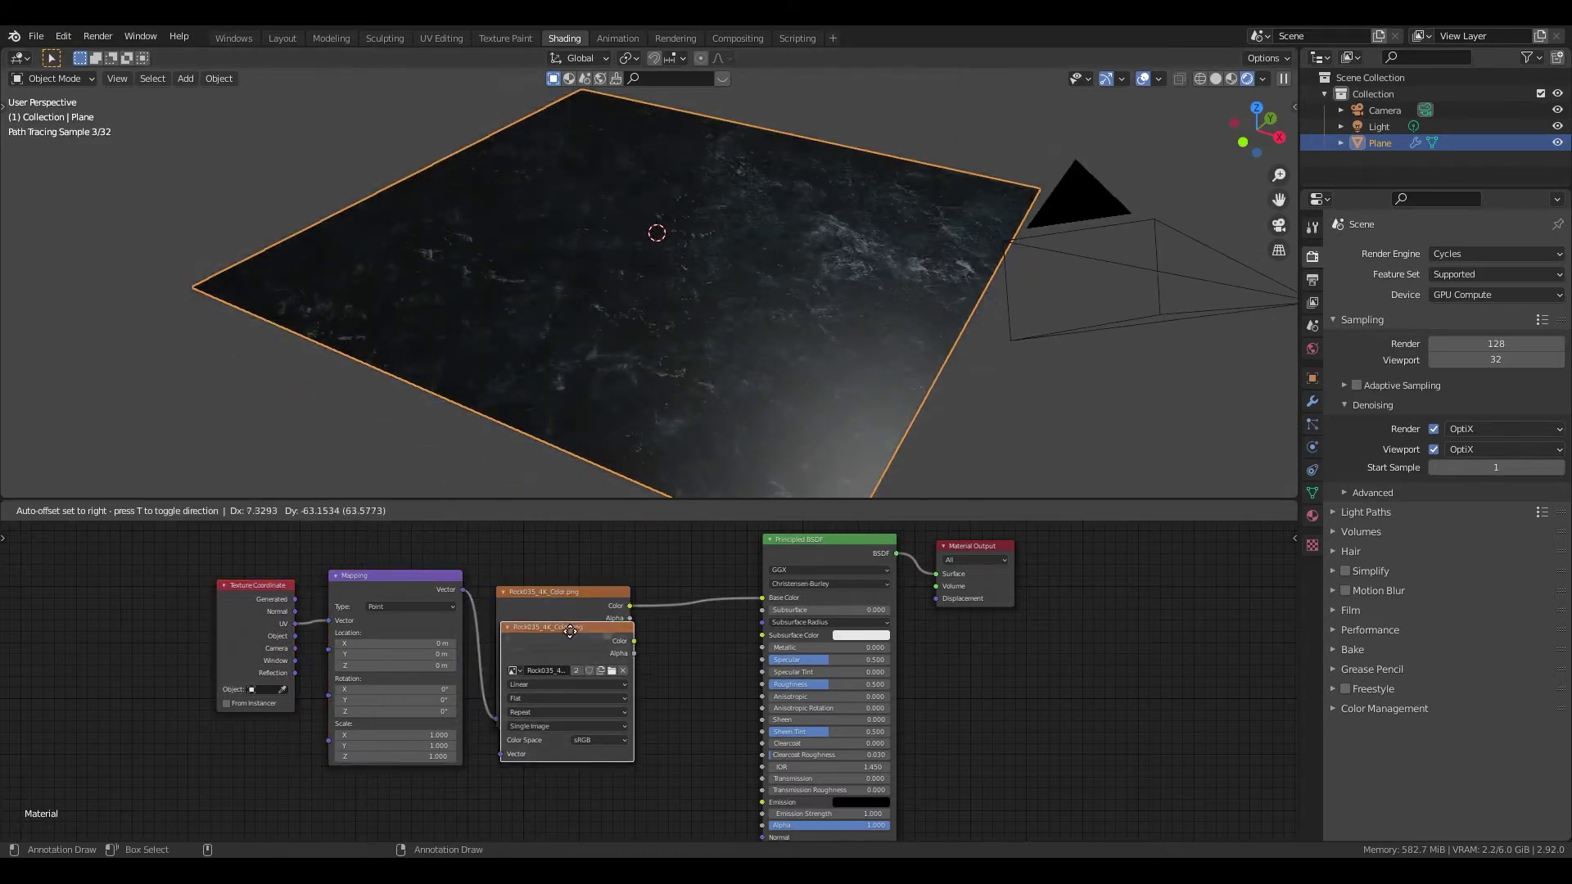
Step: Place the duplicated image texture node below the original and move the node group up
left_click(566, 751)
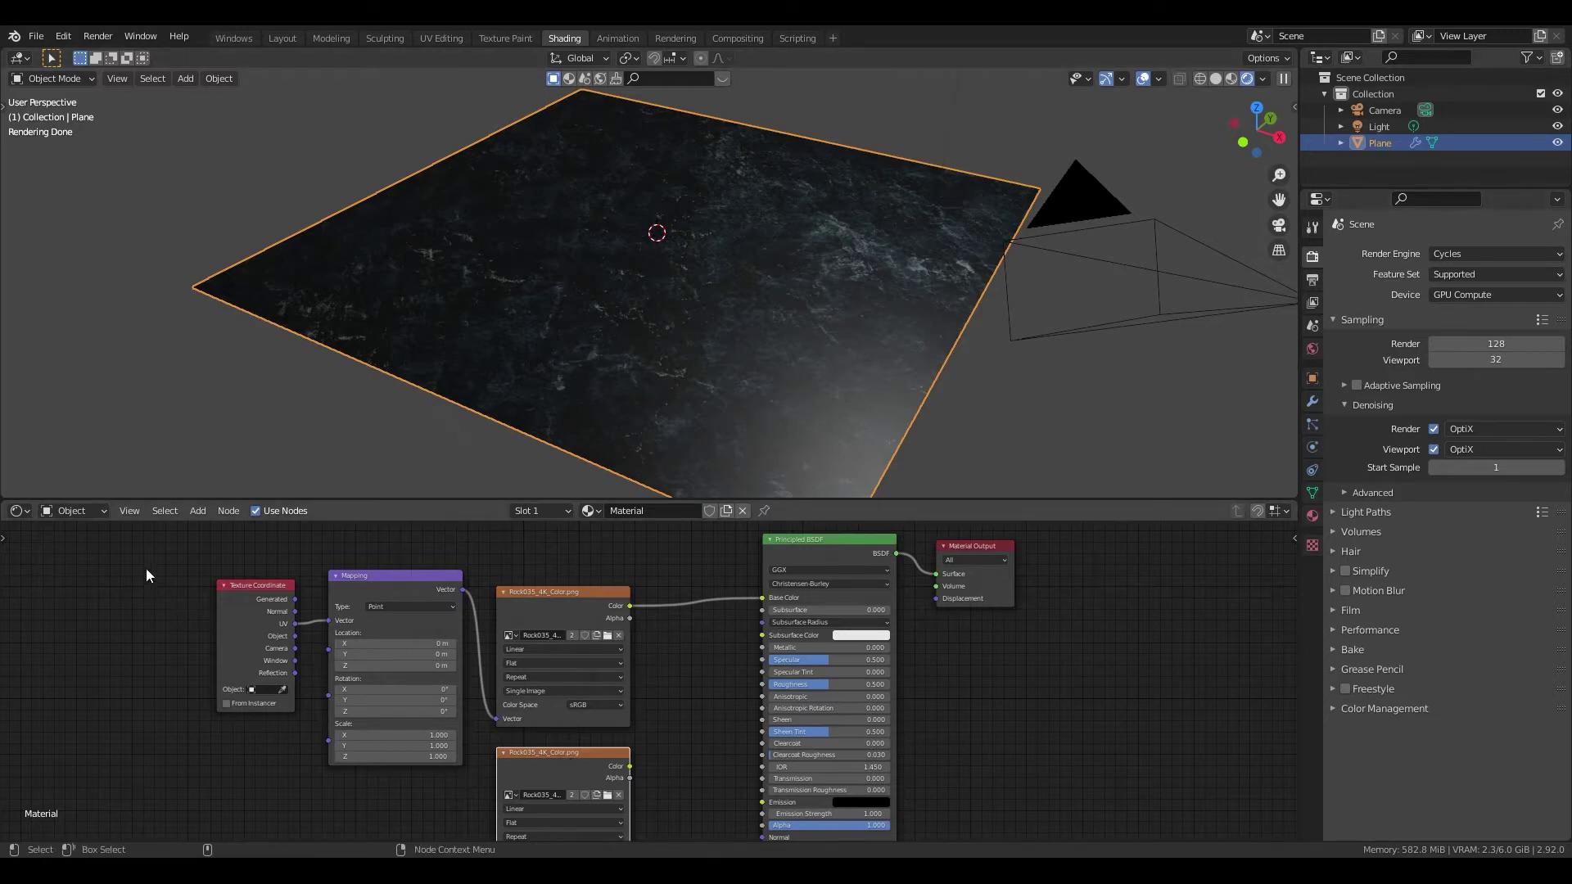
left_click_drag(152, 552, 1138, 844)
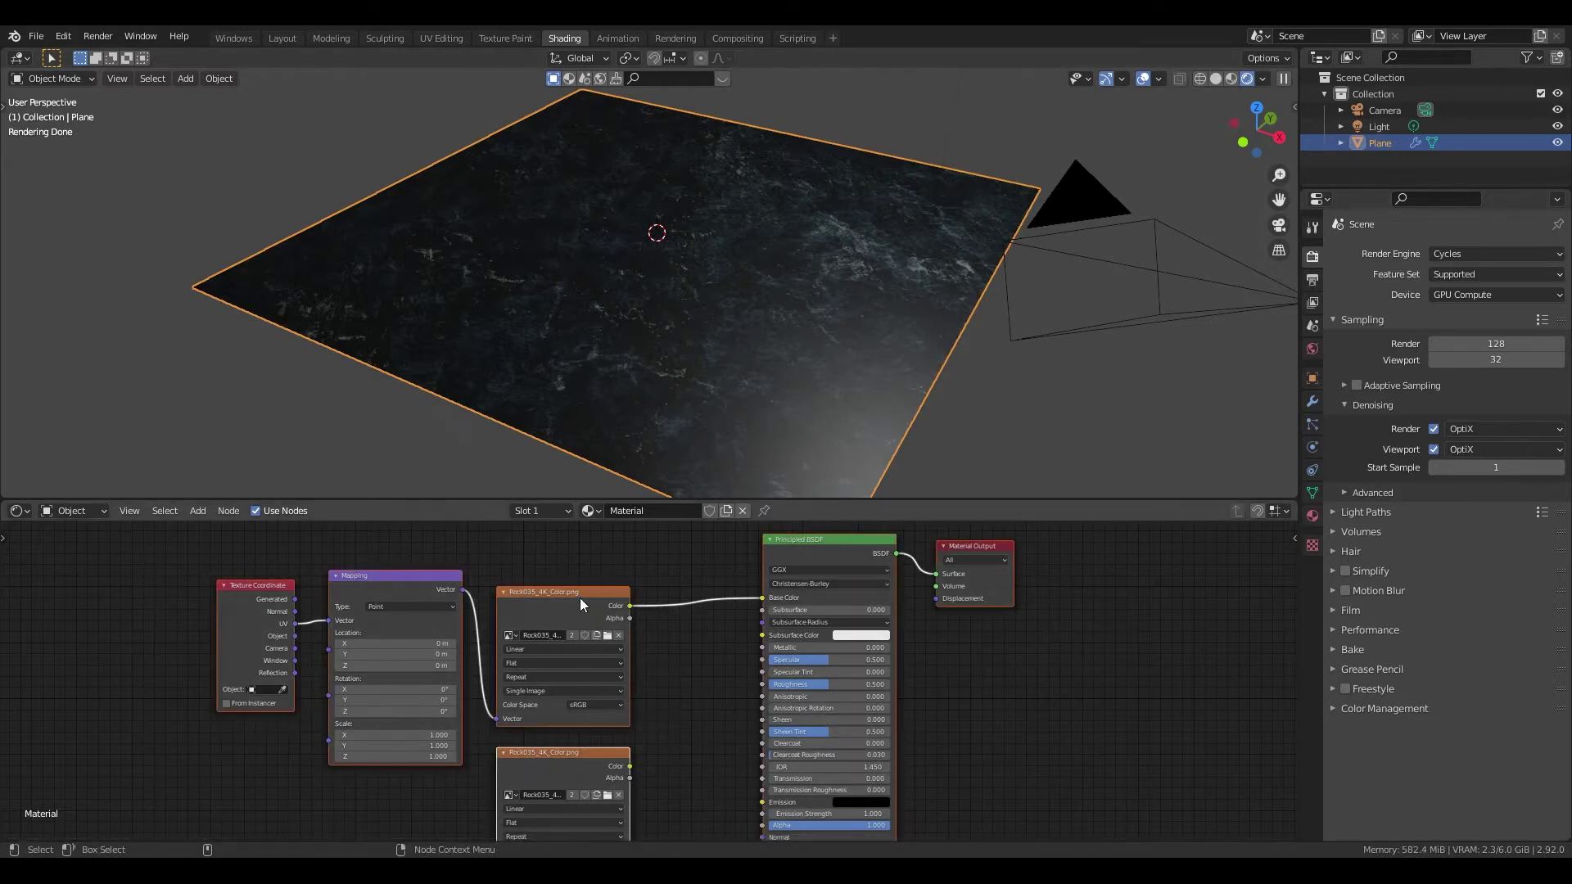
key("g")
left_click(554, 607)
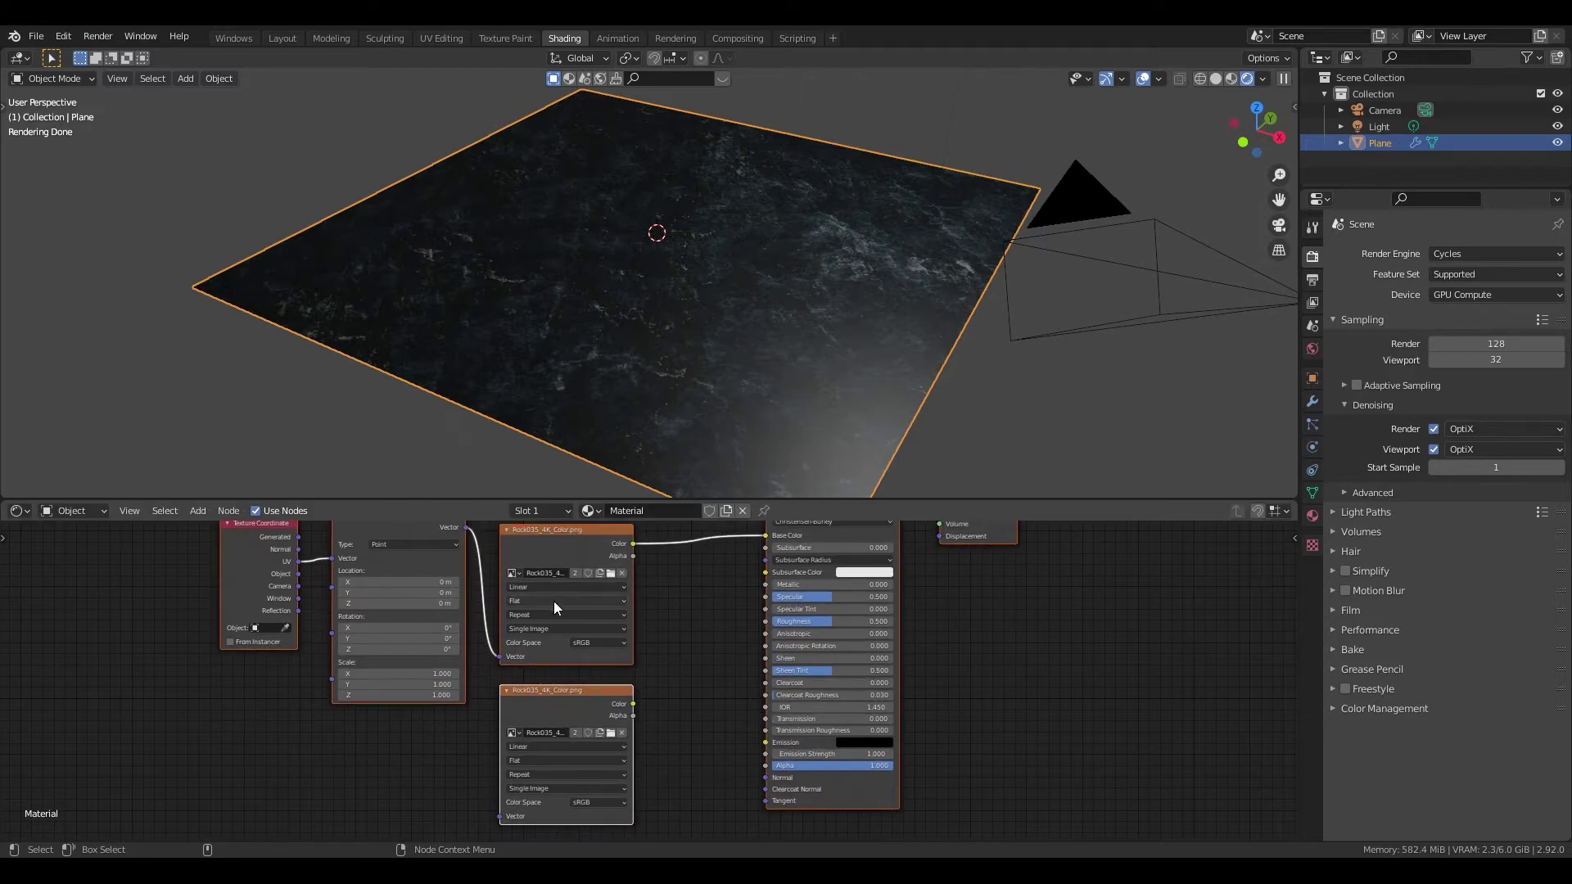
Step: Feed Mapping into the Rock035_4K_Roughness image node and its Color into BSDF Roughness
left_click_drag(466, 528, 497, 817)
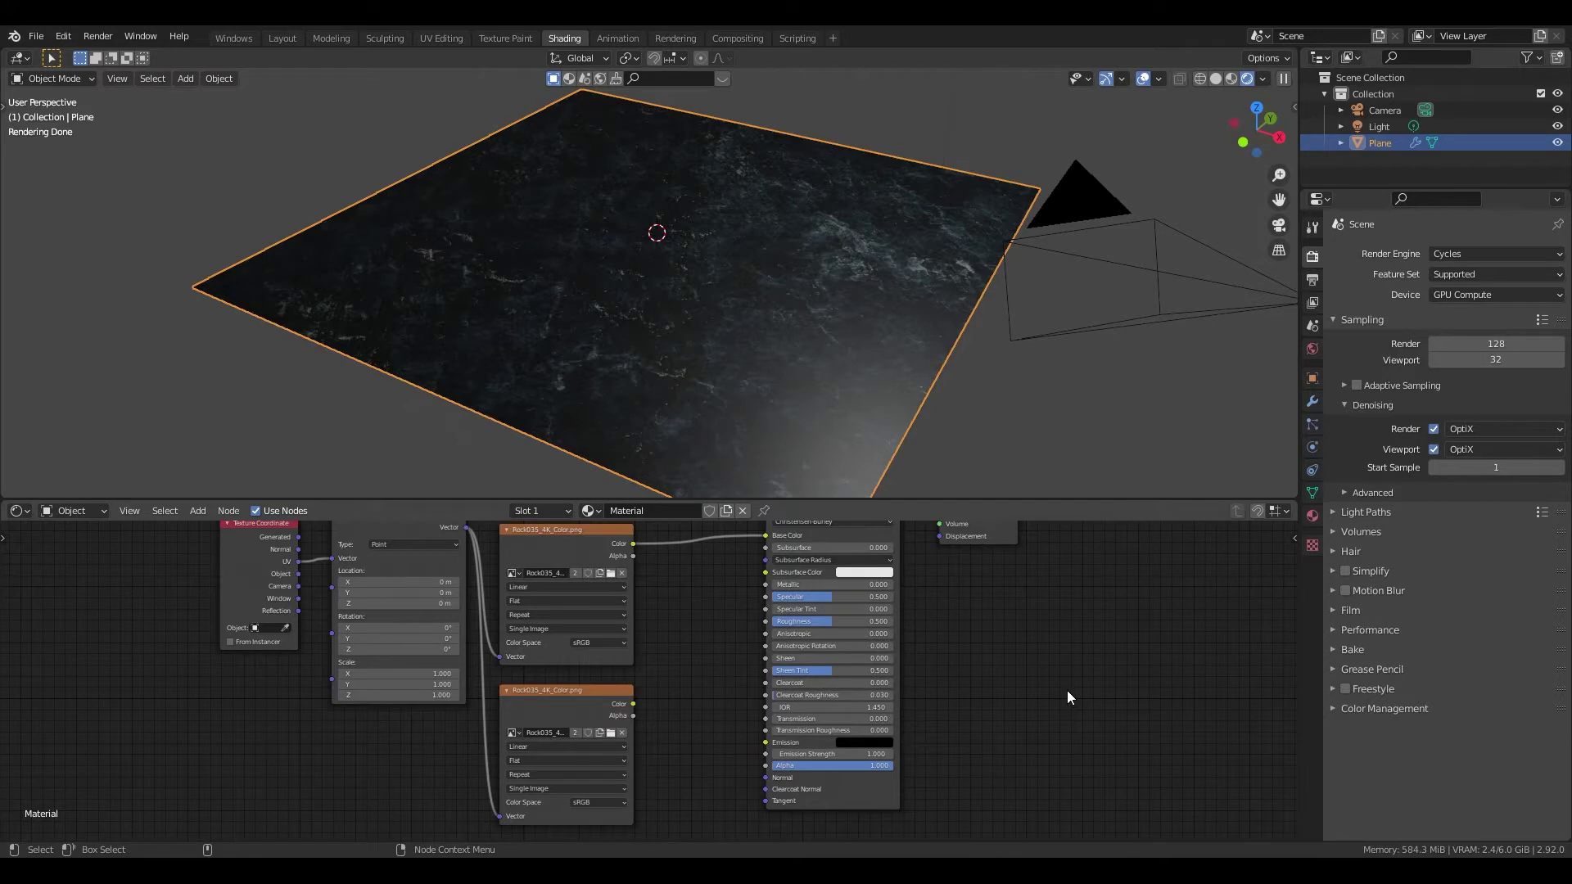
mouse_move(632, 703)
left_mouse_down()
mouse_move(788, 649)
mouse_move(764, 622)
left_mouse_up()
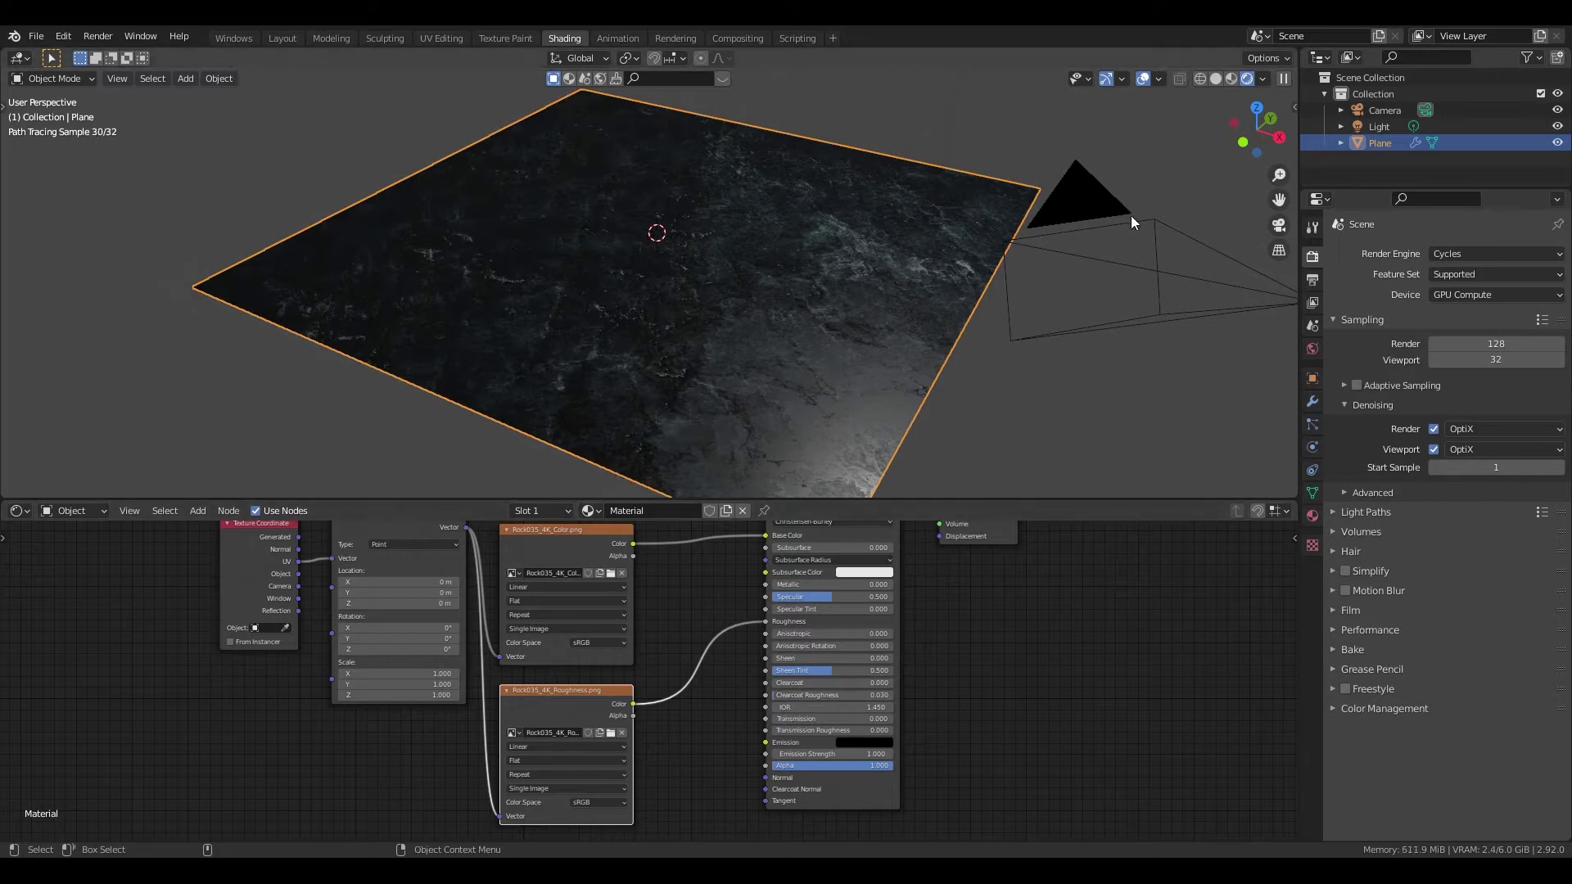
mouse_move(1278, 175)
left_mouse_down()
mouse_move(1277, 123)
mouse_move(1275, 175)
mouse_move(1253, 123)
left_mouse_up()
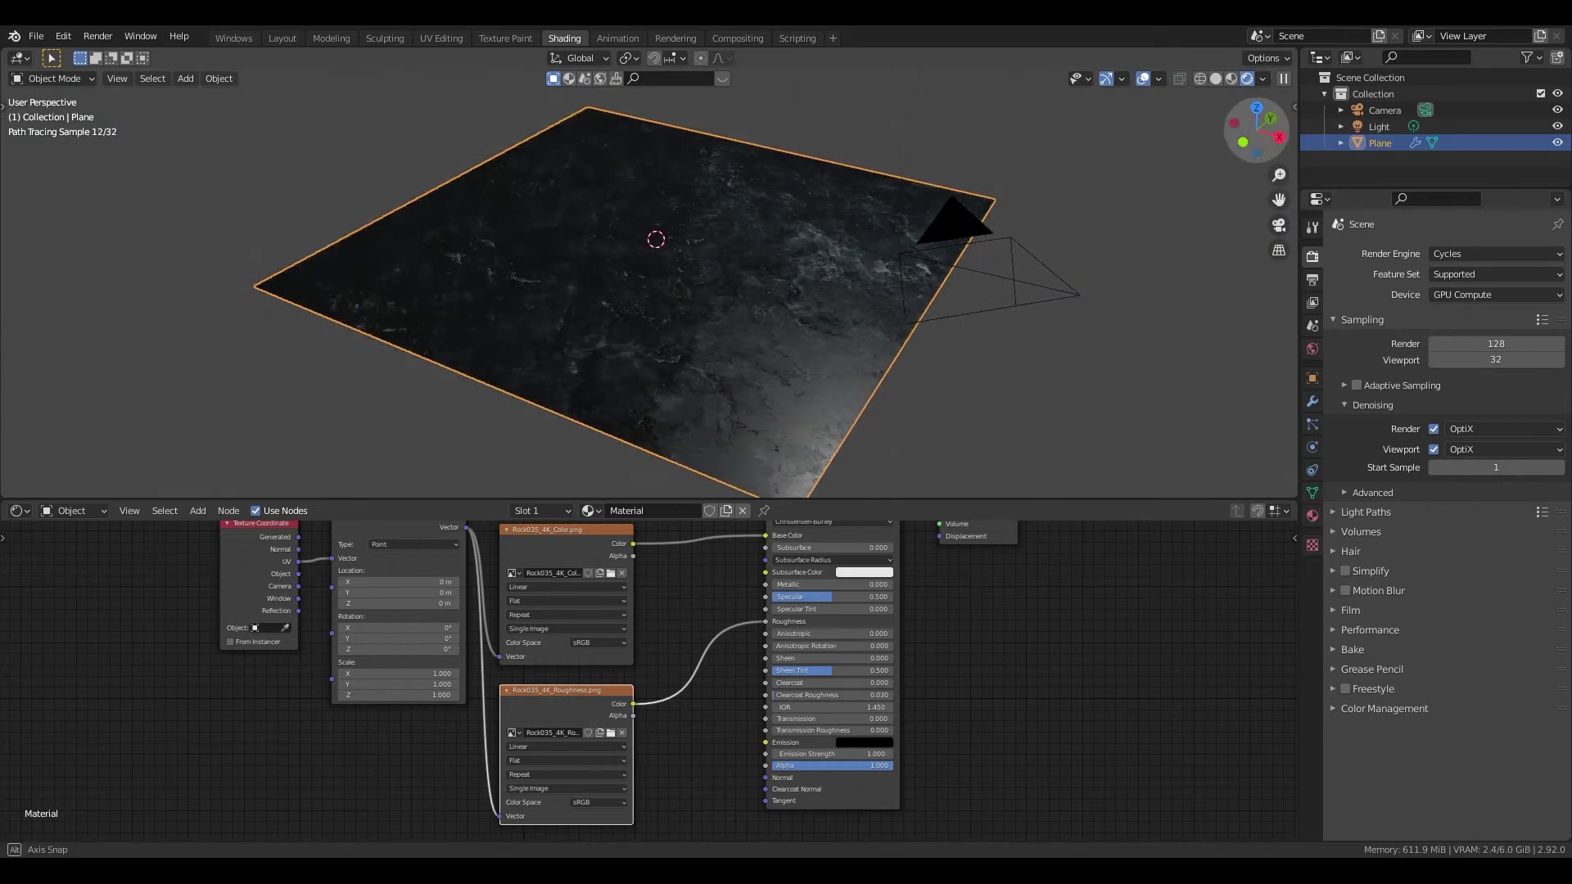
left_click(1389, 125)
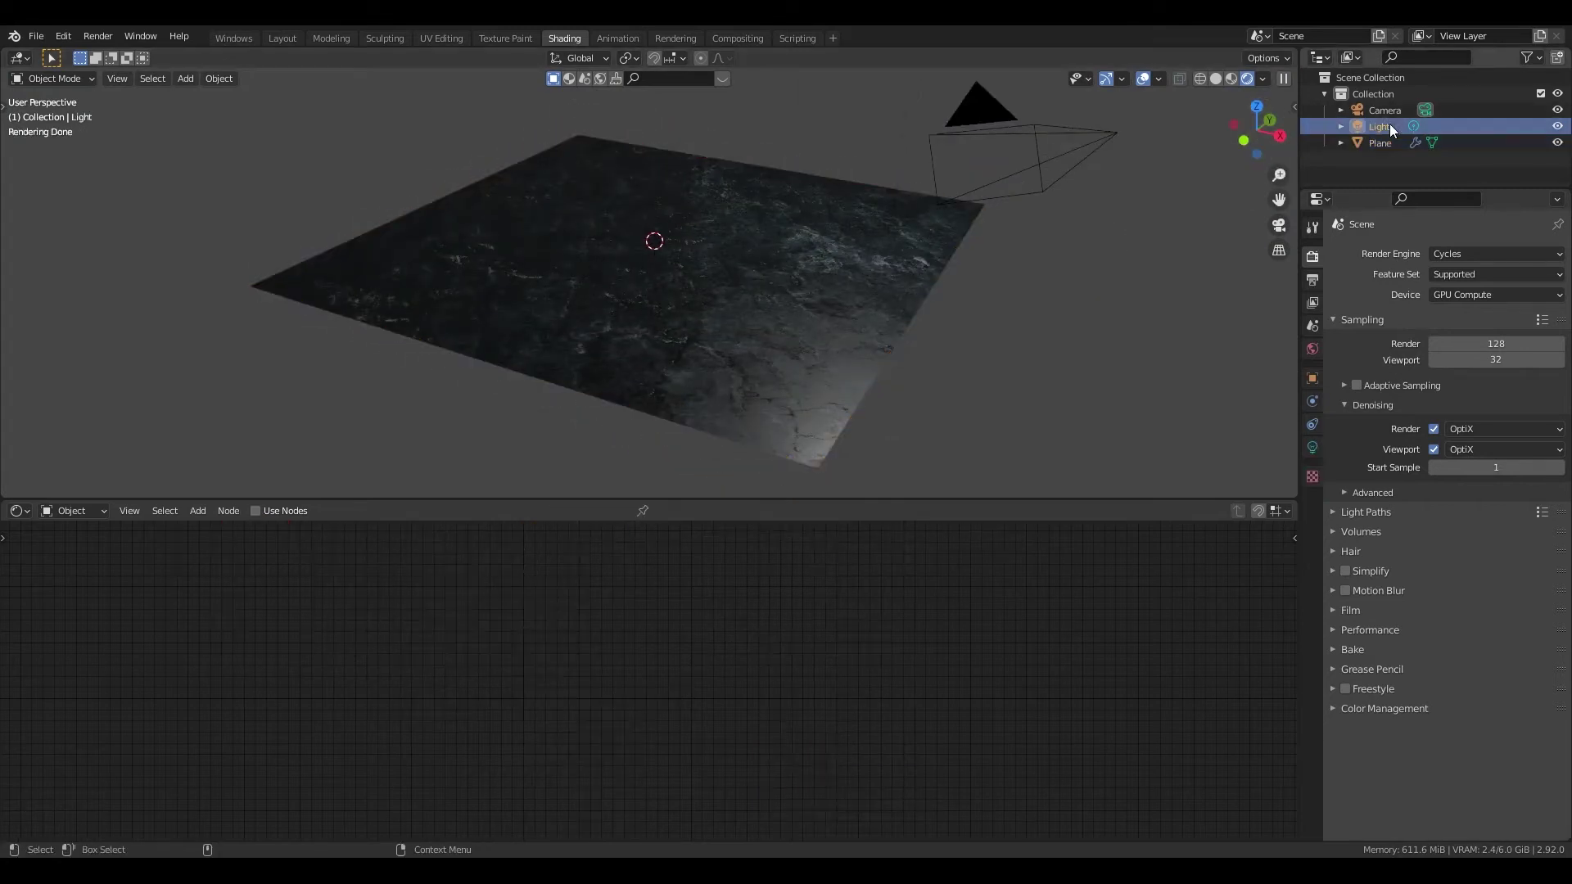
Step: Reselect the Plane and set its material's Displacement method to Displacement and Bump
key("Delete")
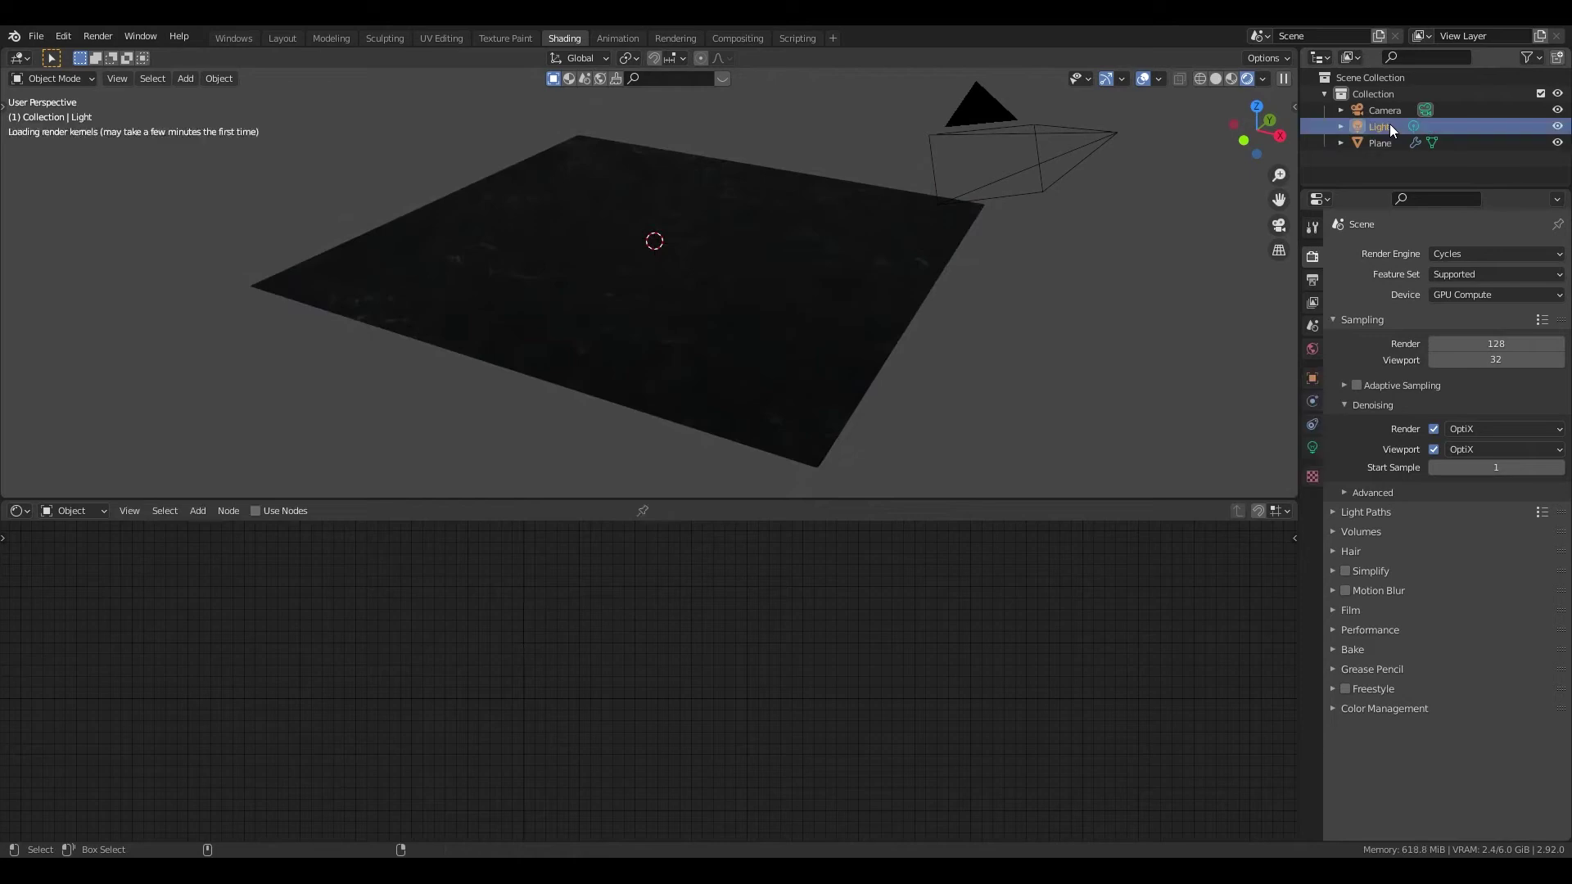
key("ctrl+z")
left_click(720, 307)
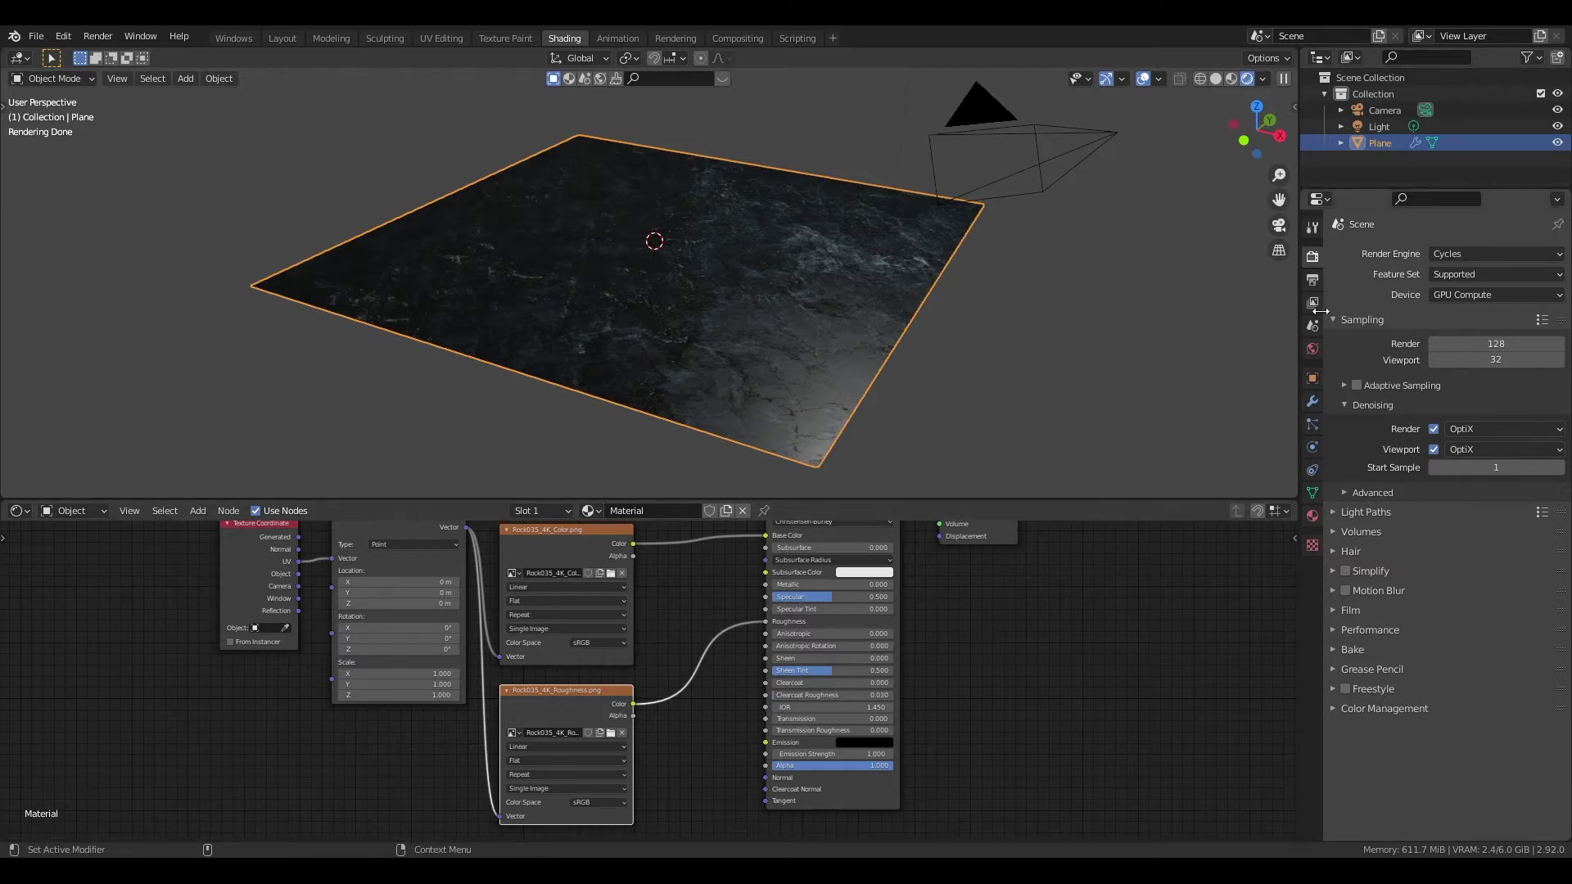
left_click(1314, 513)
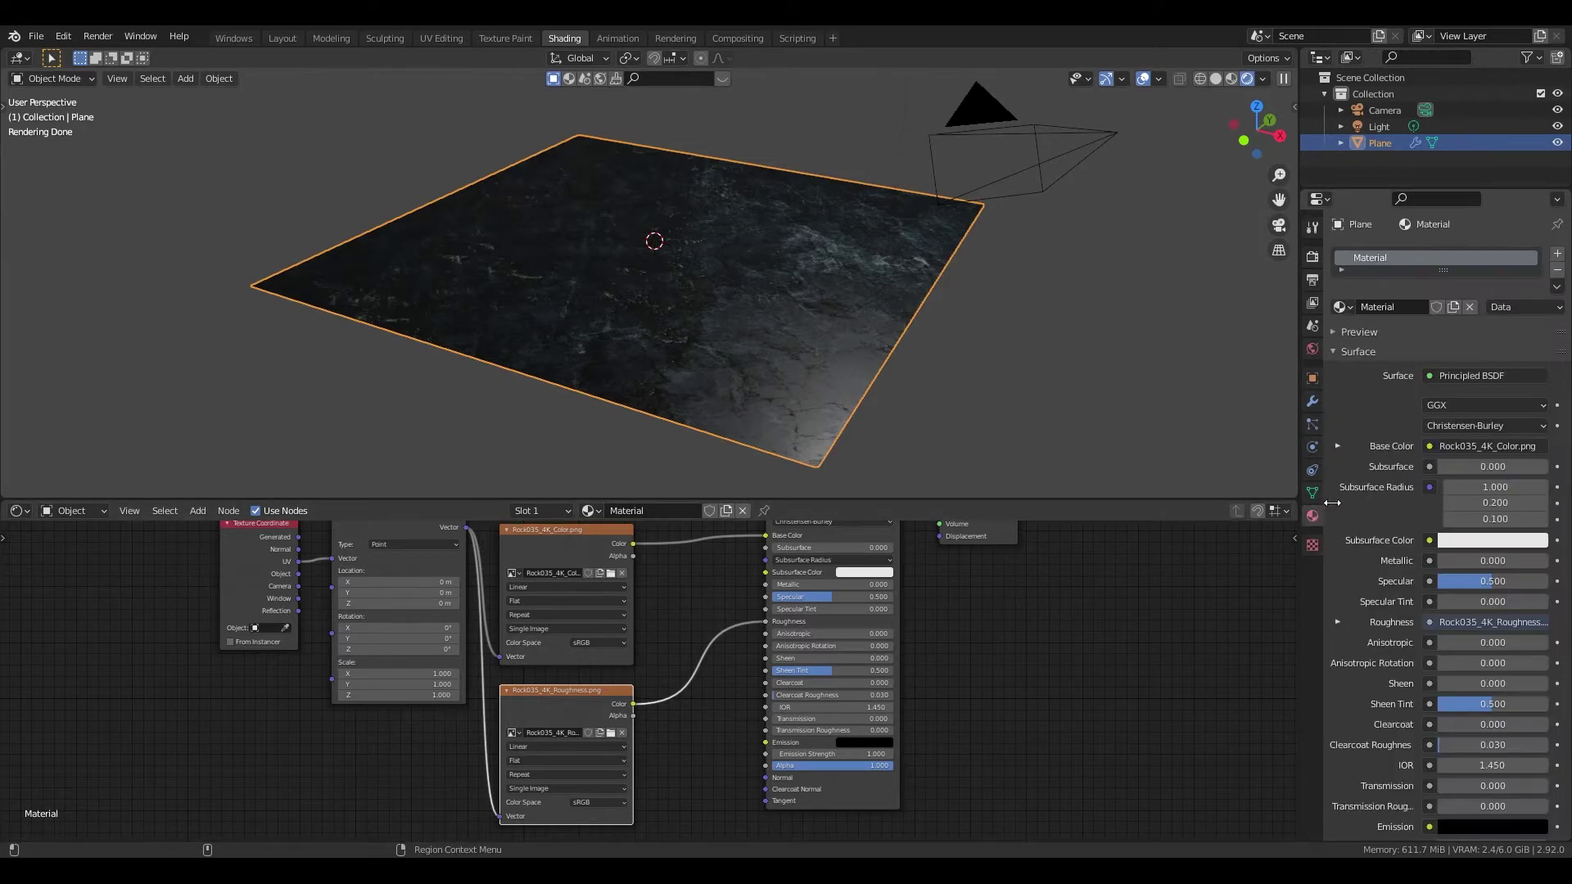
scroll(1466, 507, "down", 5)
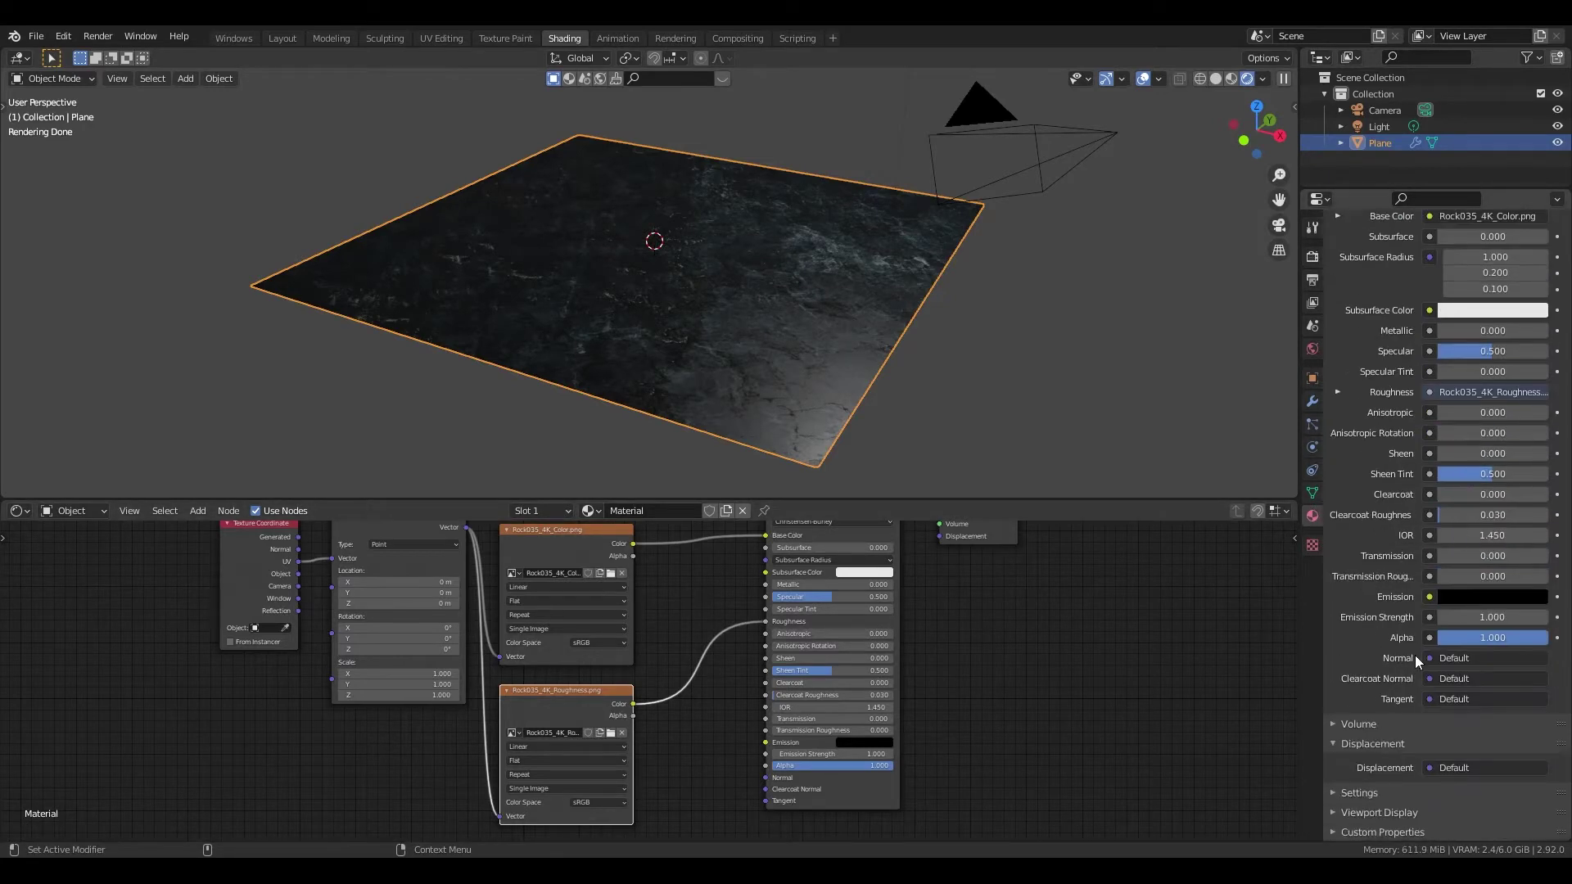
left_click(1343, 791)
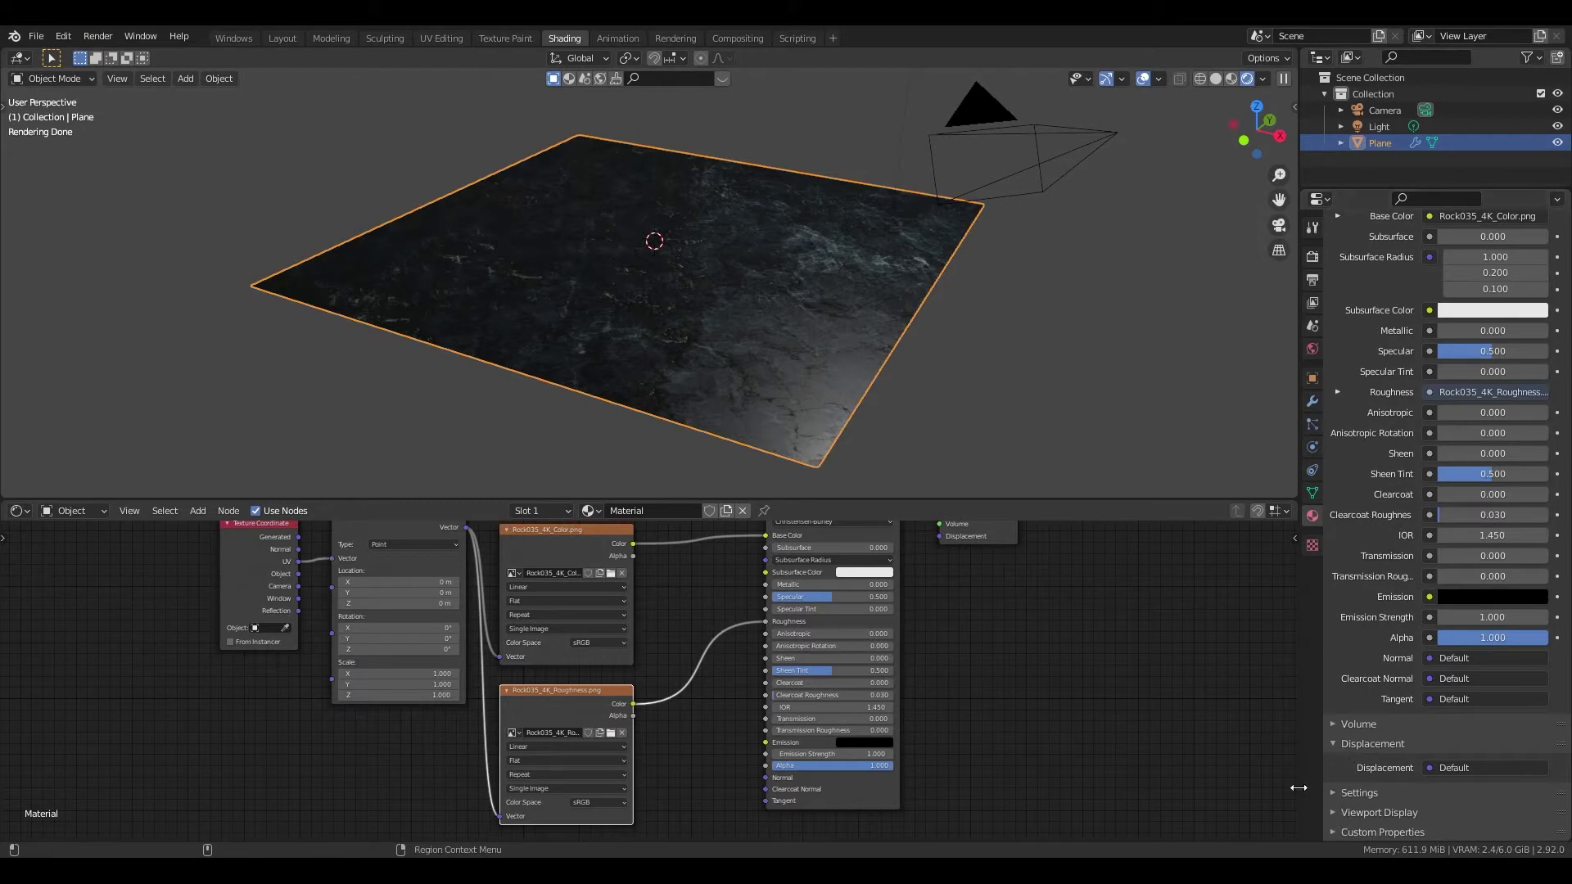
scroll(1392, 769, "down", 5)
left_click(1492, 739)
left_click(1524, 794)
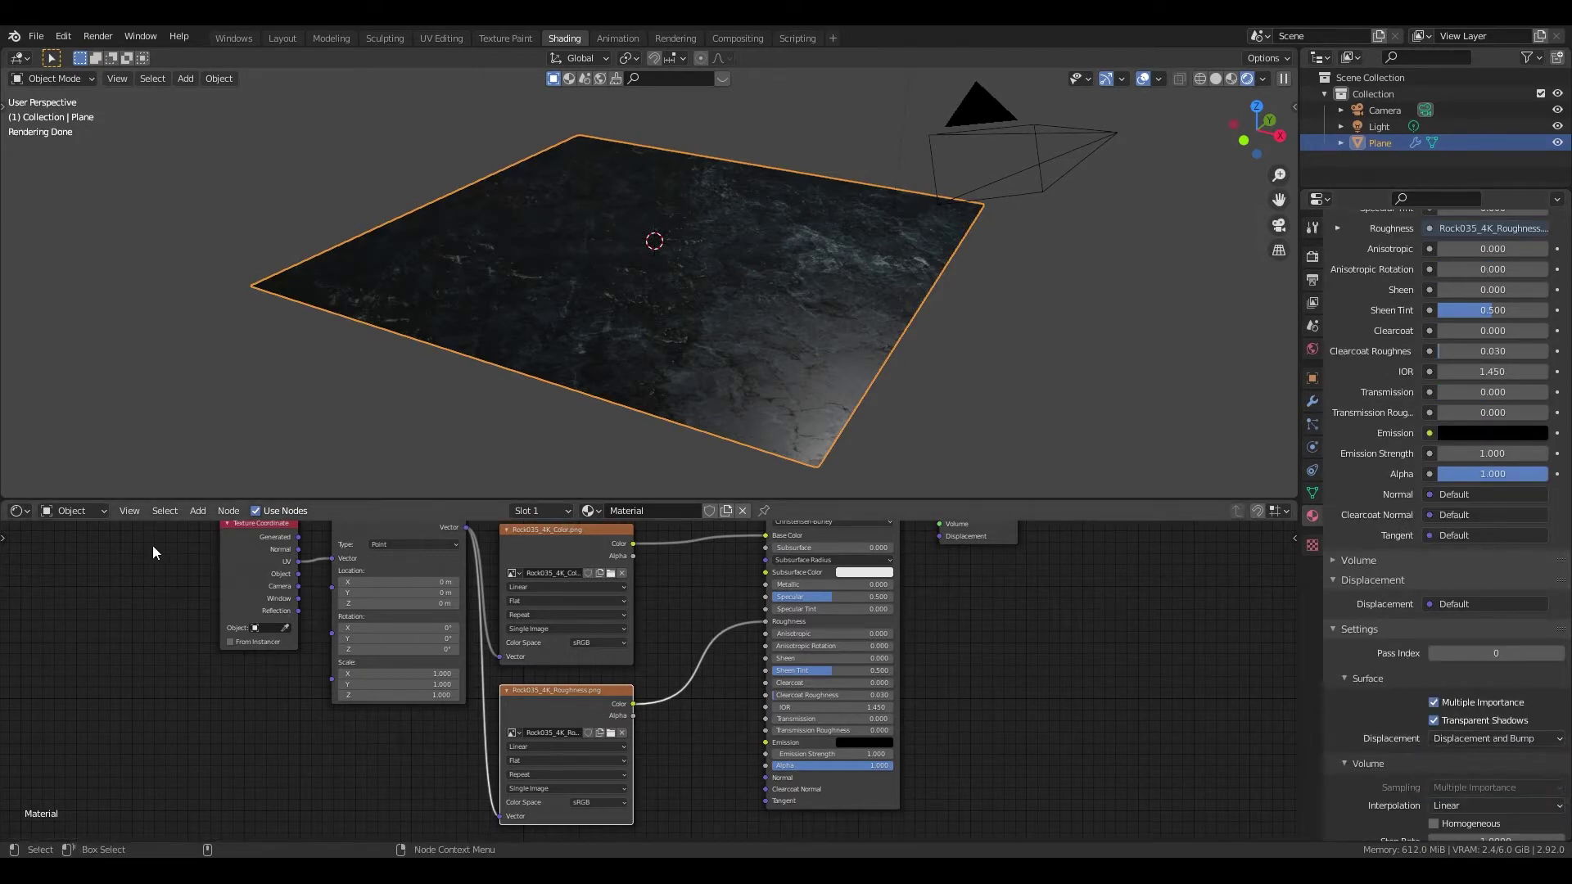
Step: Rearrange the Texture Coordinate, Mapping and image texture nodes in the rock material
left_click_drag(401, 529, 353, 659)
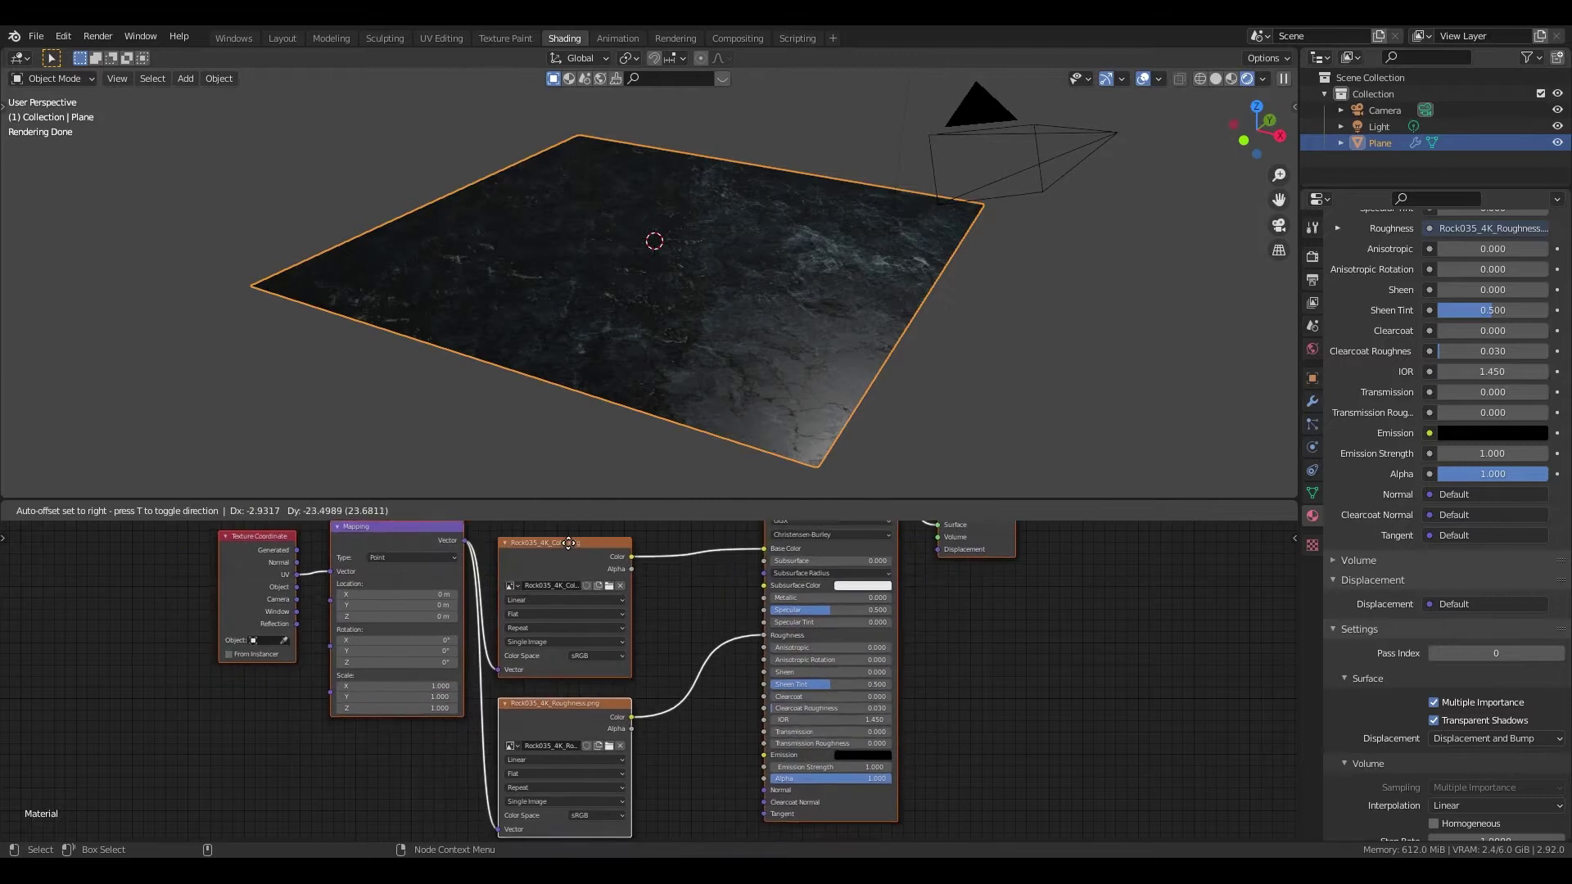
left_click_drag(249, 528, 99, 547)
left_click_drag(136, 586, 285, 704)
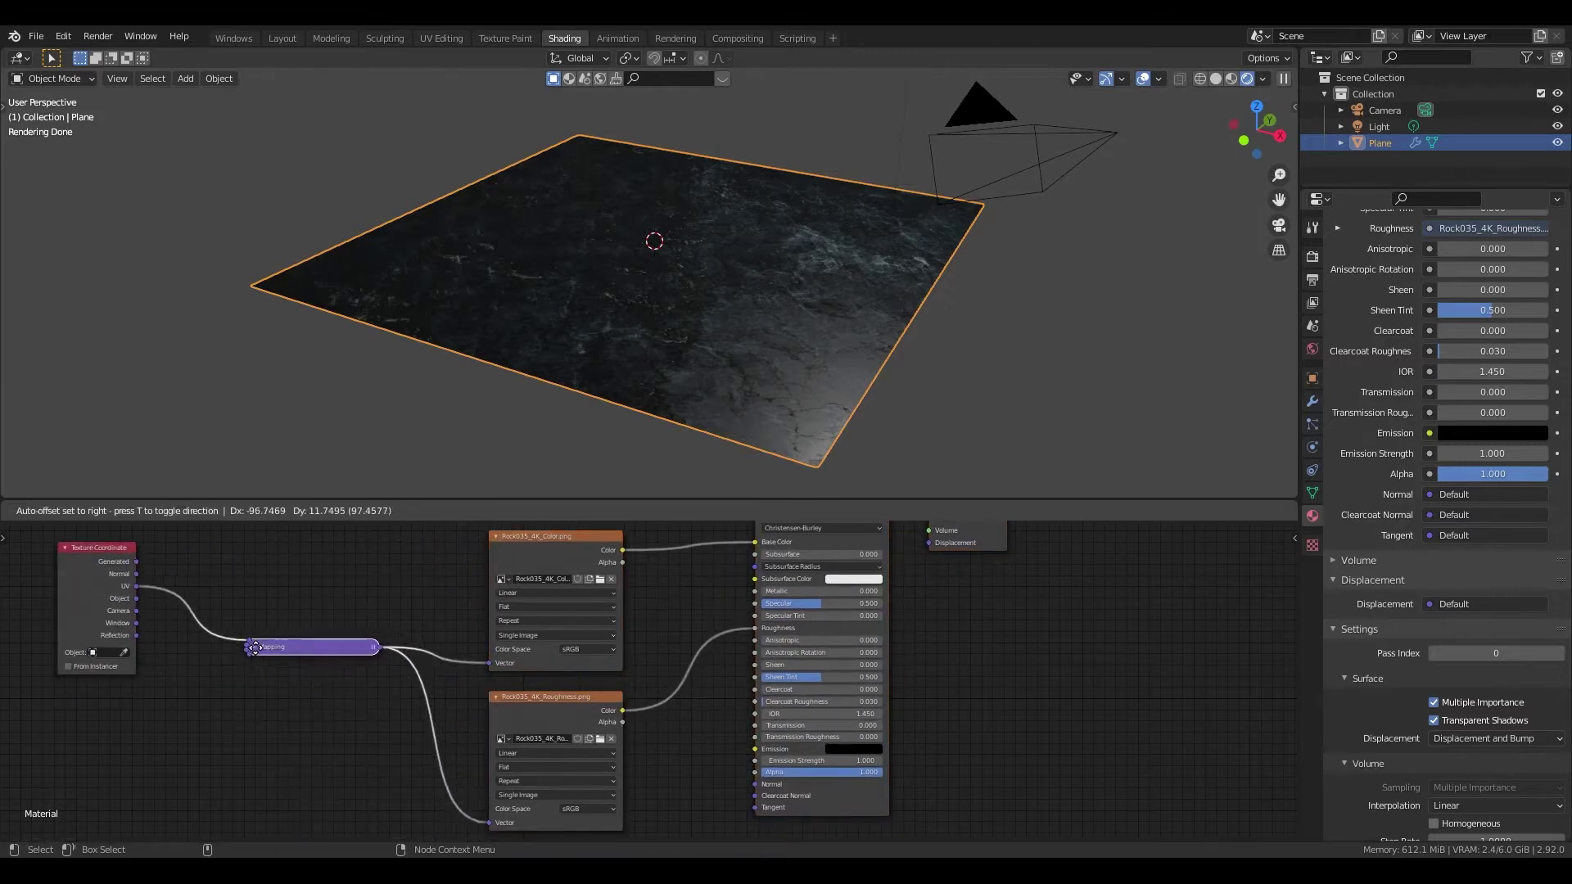
left_click_drag(352, 659, 297, 675)
left_click_drag(536, 535, 475, 534)
left_click_drag(573, 702, 595, 694)
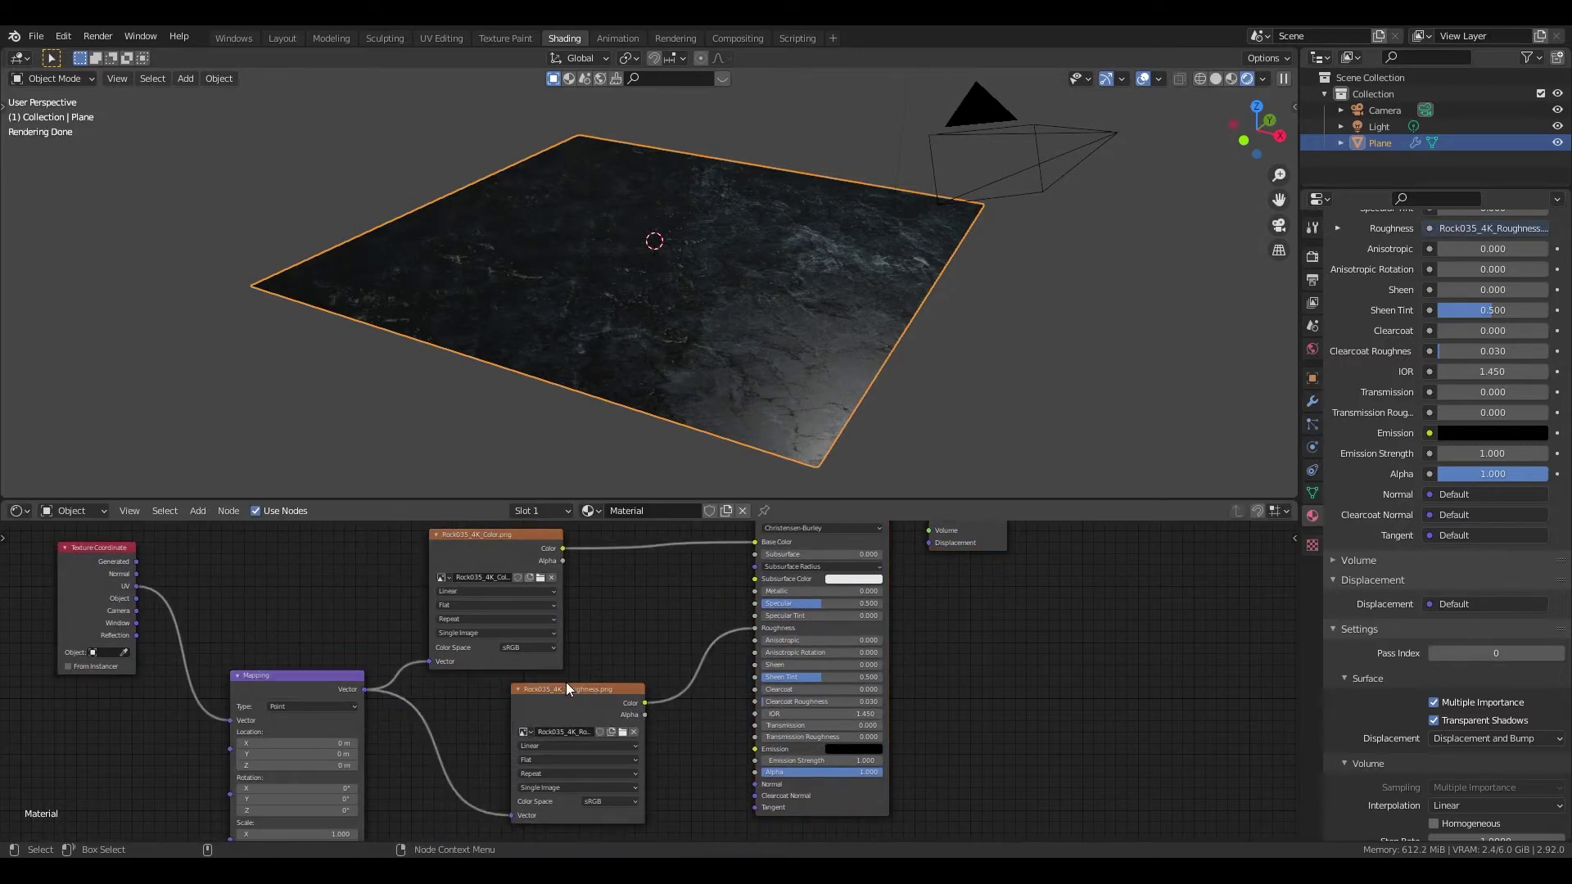
Step: Duplicate the roughness image node, lay out the node tree, and bring up node search
key("shift+d")
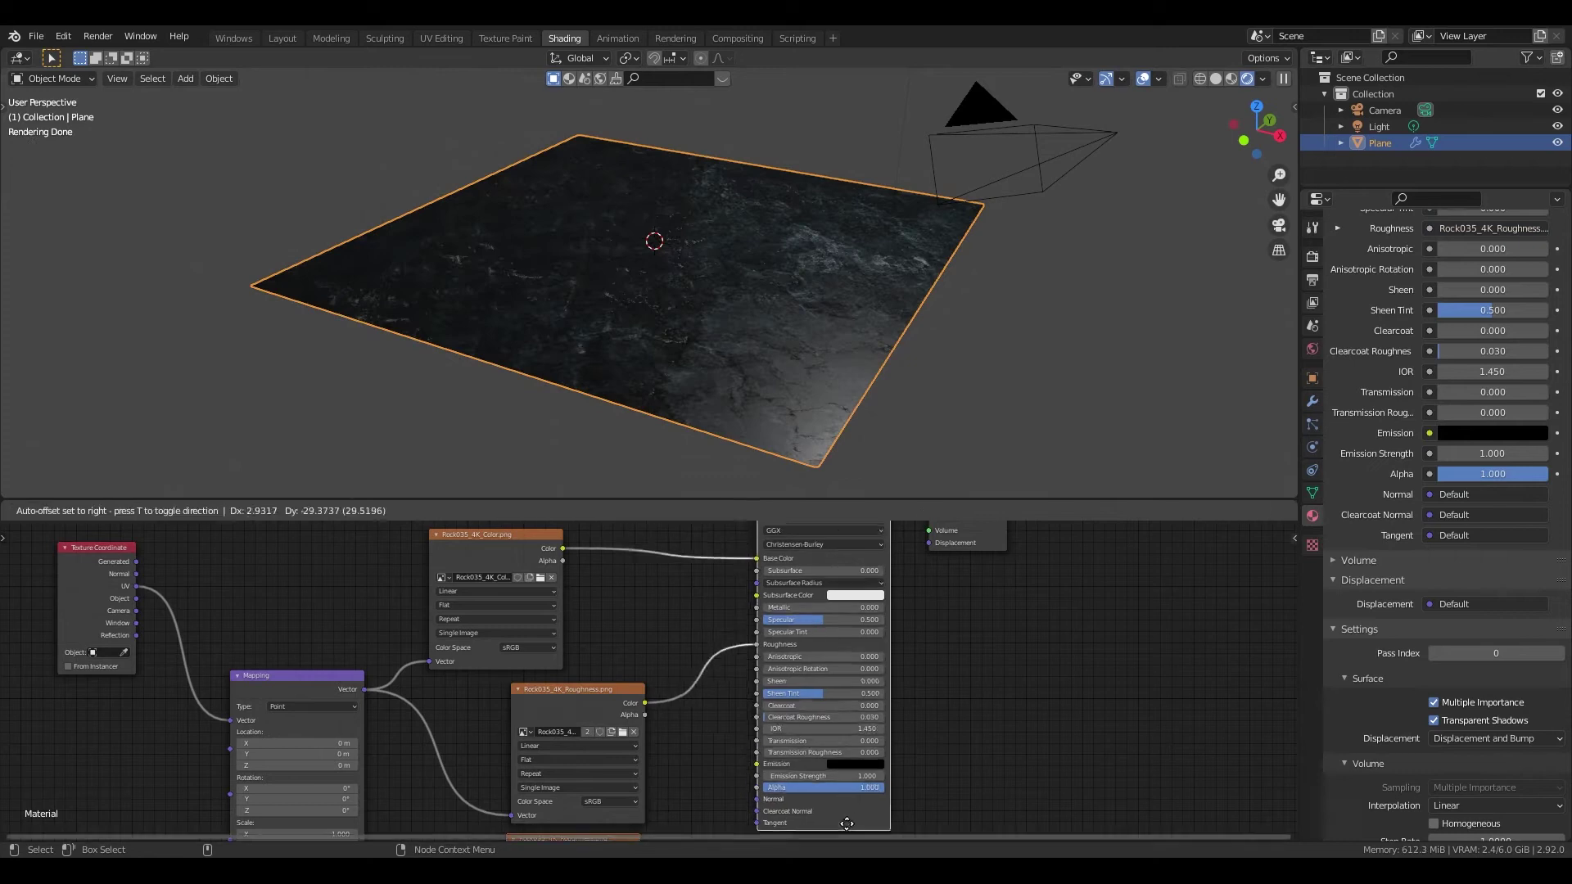
left_click_drag(815, 524, 809, 650)
left_click_drag(532, 535, 509, 533)
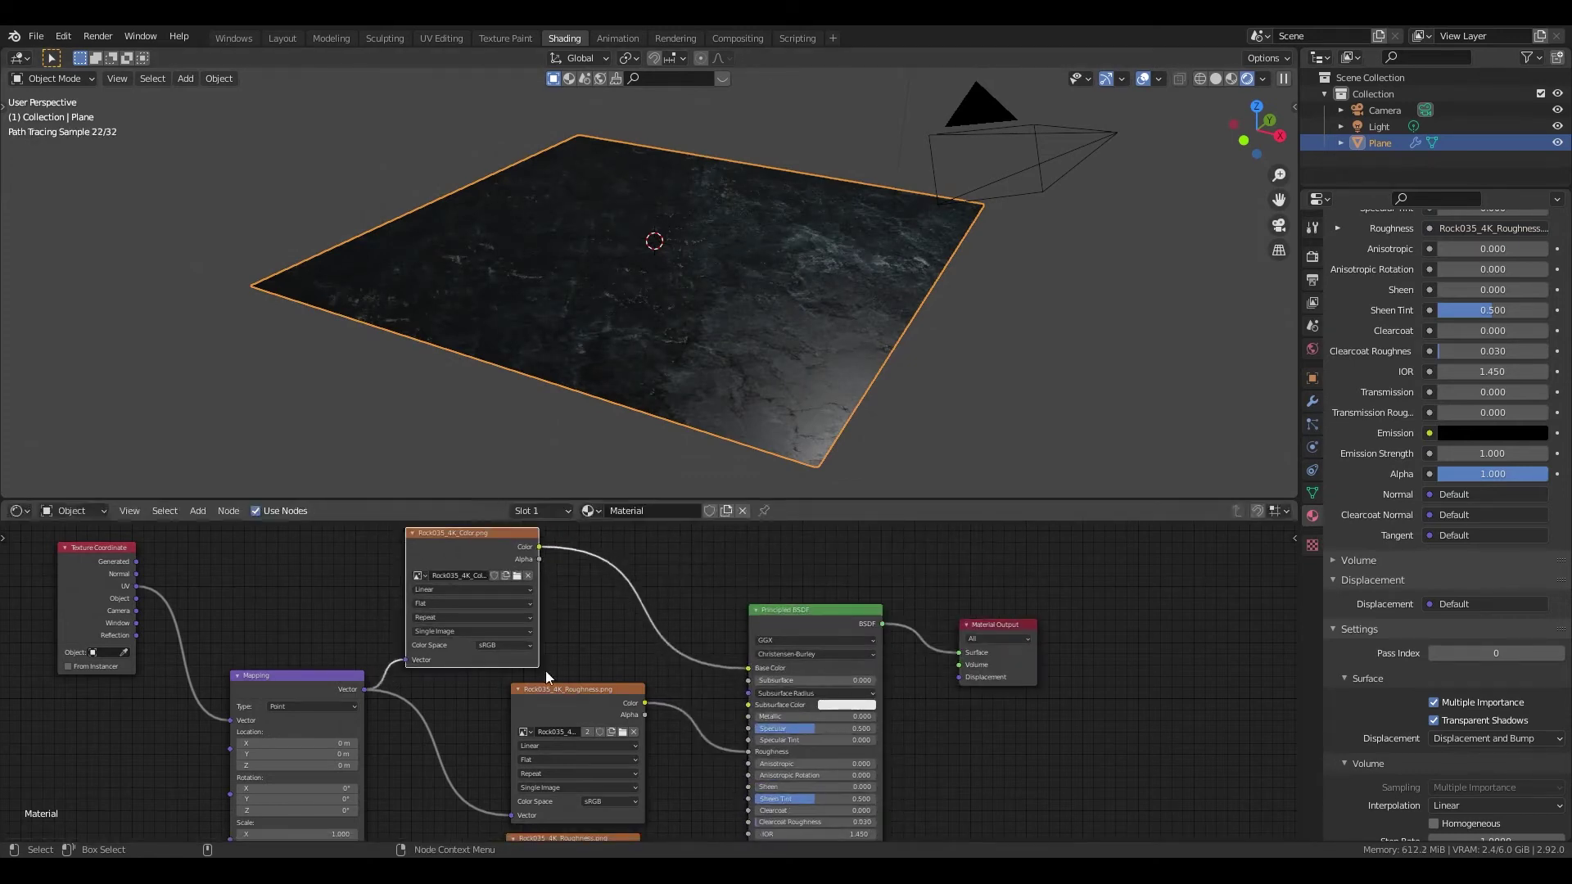
left_click_drag(565, 690, 585, 659)
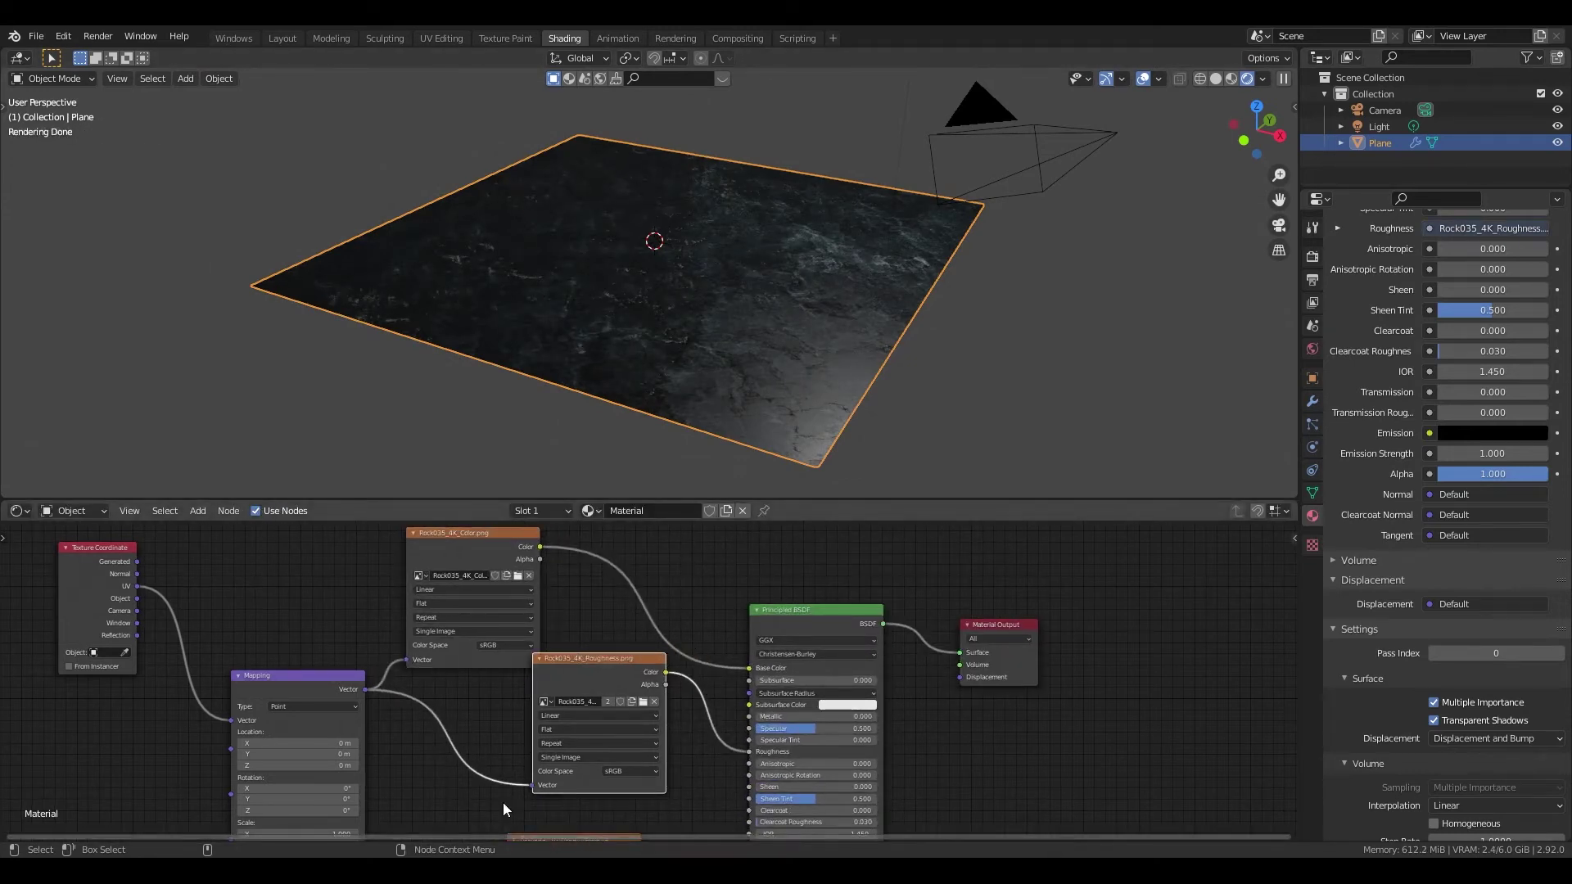
key("a")
key("g")
left_click(609, 752)
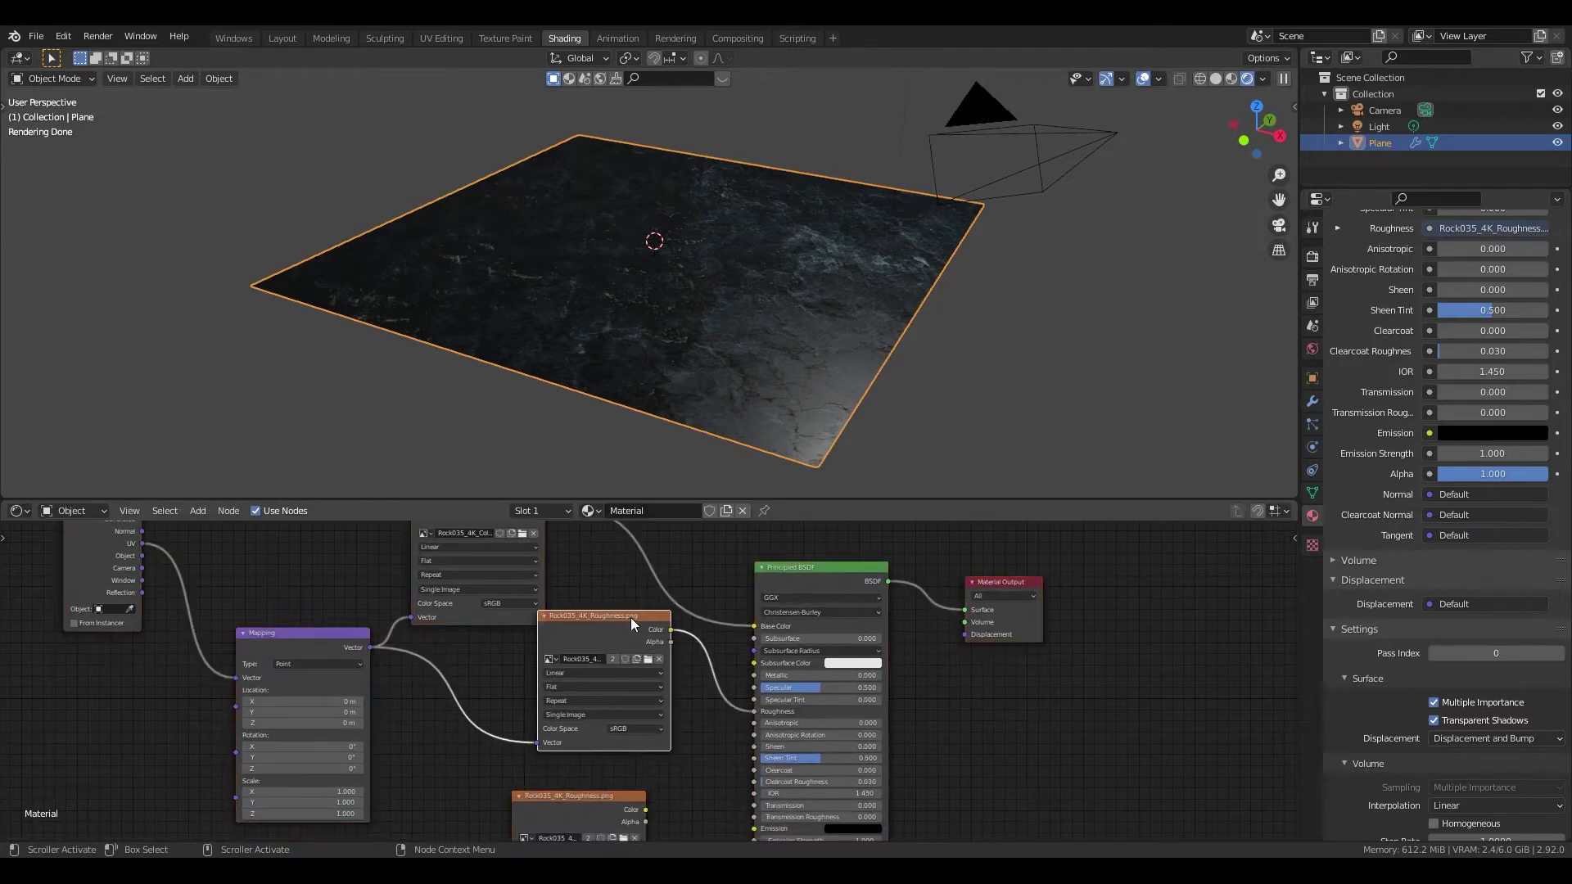
left_click_drag(573, 810, 468, 704)
key("ctrl+z")
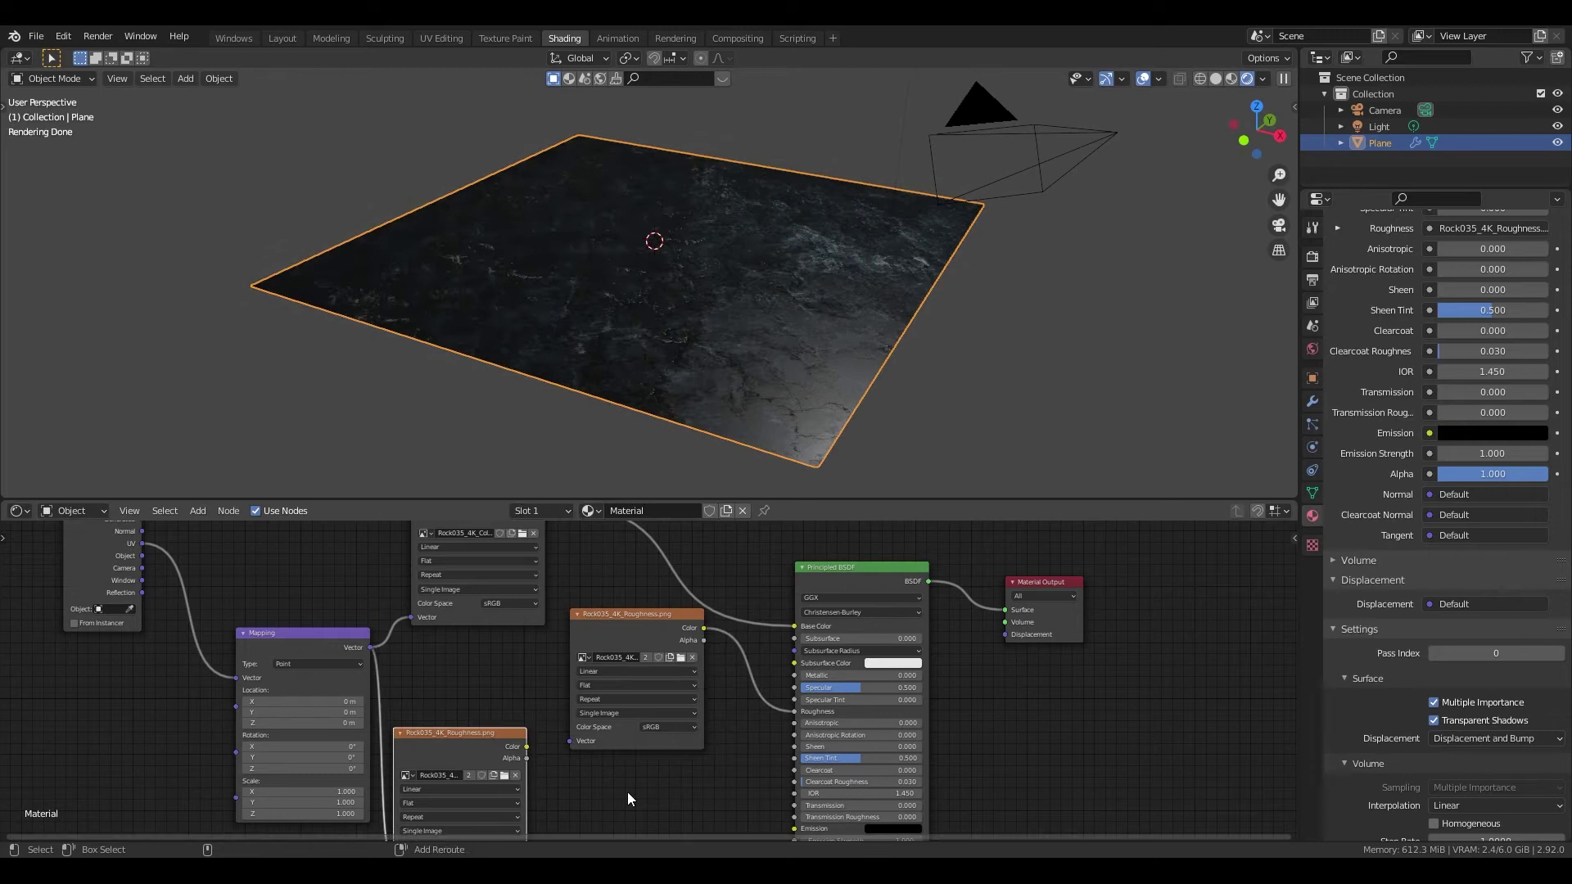
key("shift+a")
left_click(632, 640)
Step: Add a Displacement node fed by the lower rock image, connected to the output's Displacement
type("dis")
key("Return")
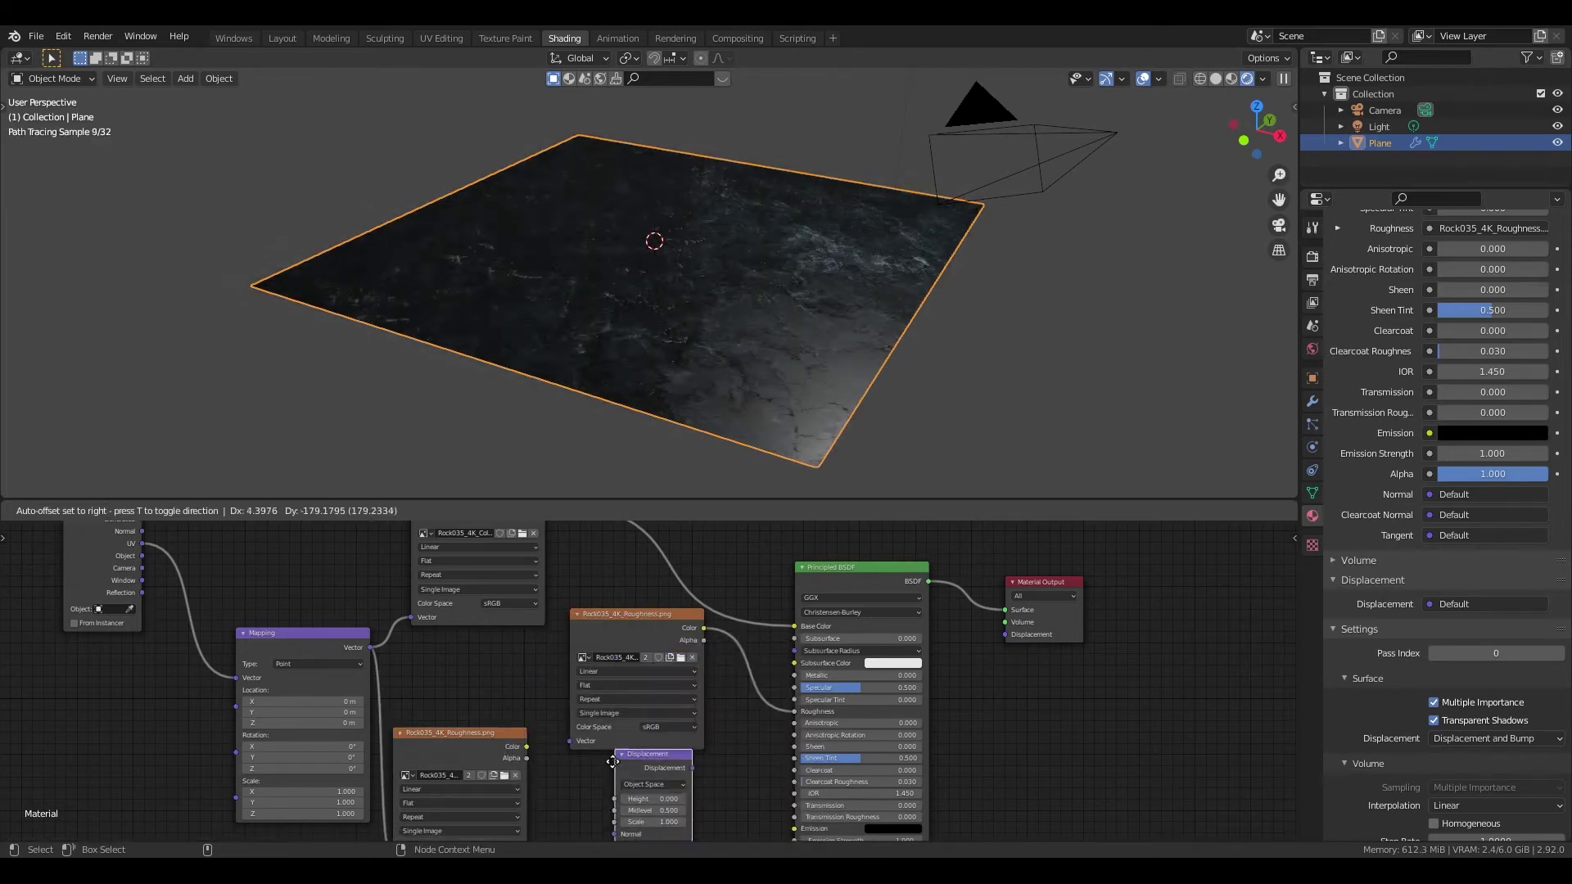
left_click(606, 774)
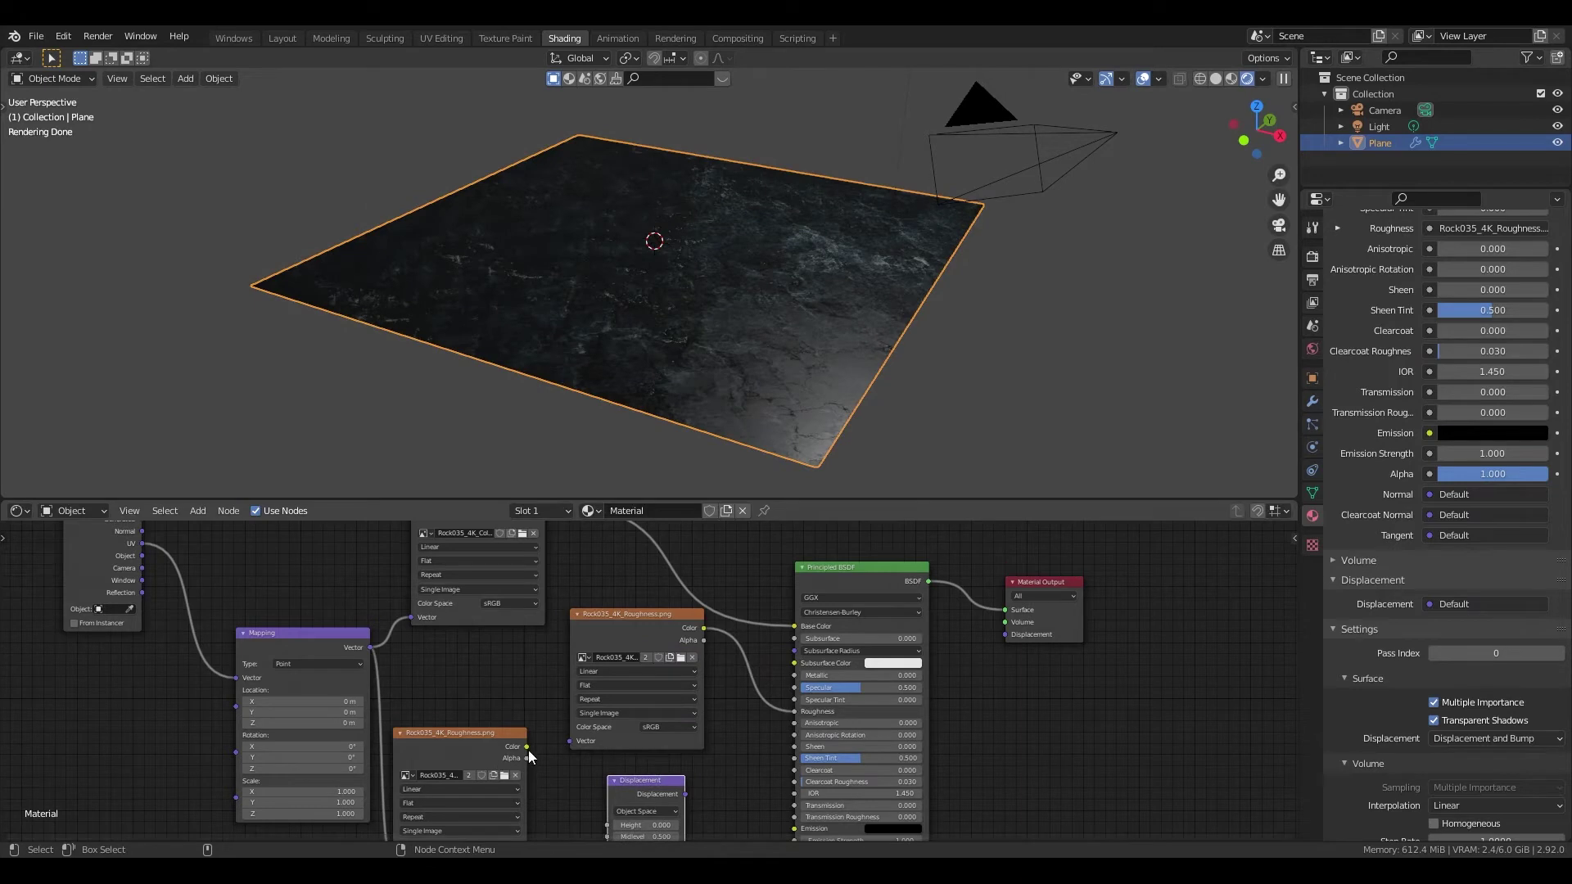
left_click_drag(642, 781, 646, 766)
left_click_drag(628, 616, 629, 580)
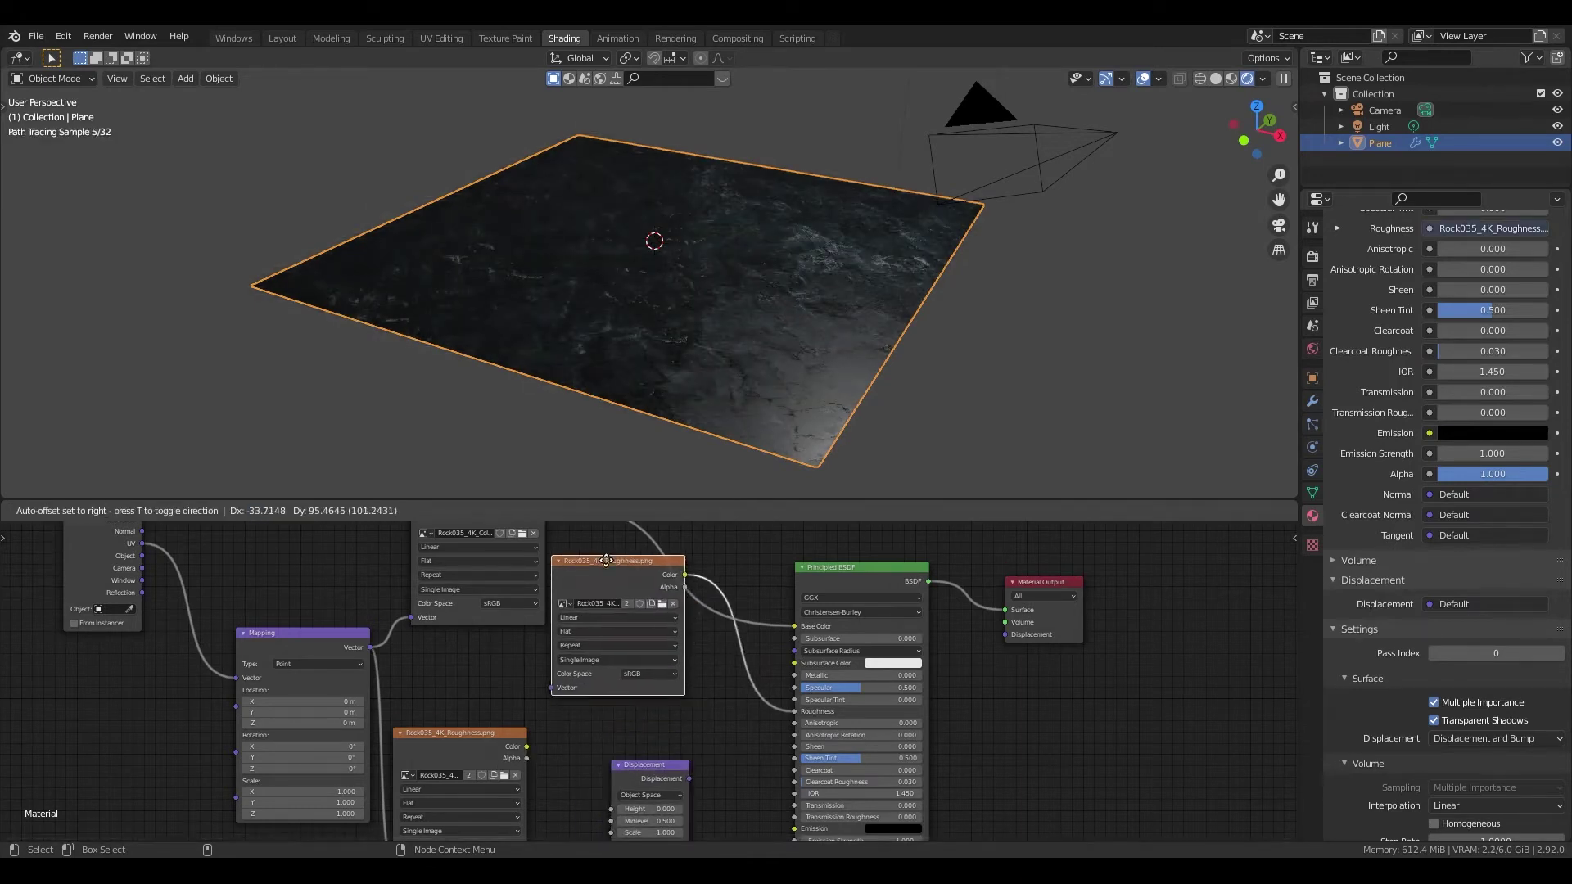
left_click_drag(859, 573, 910, 547)
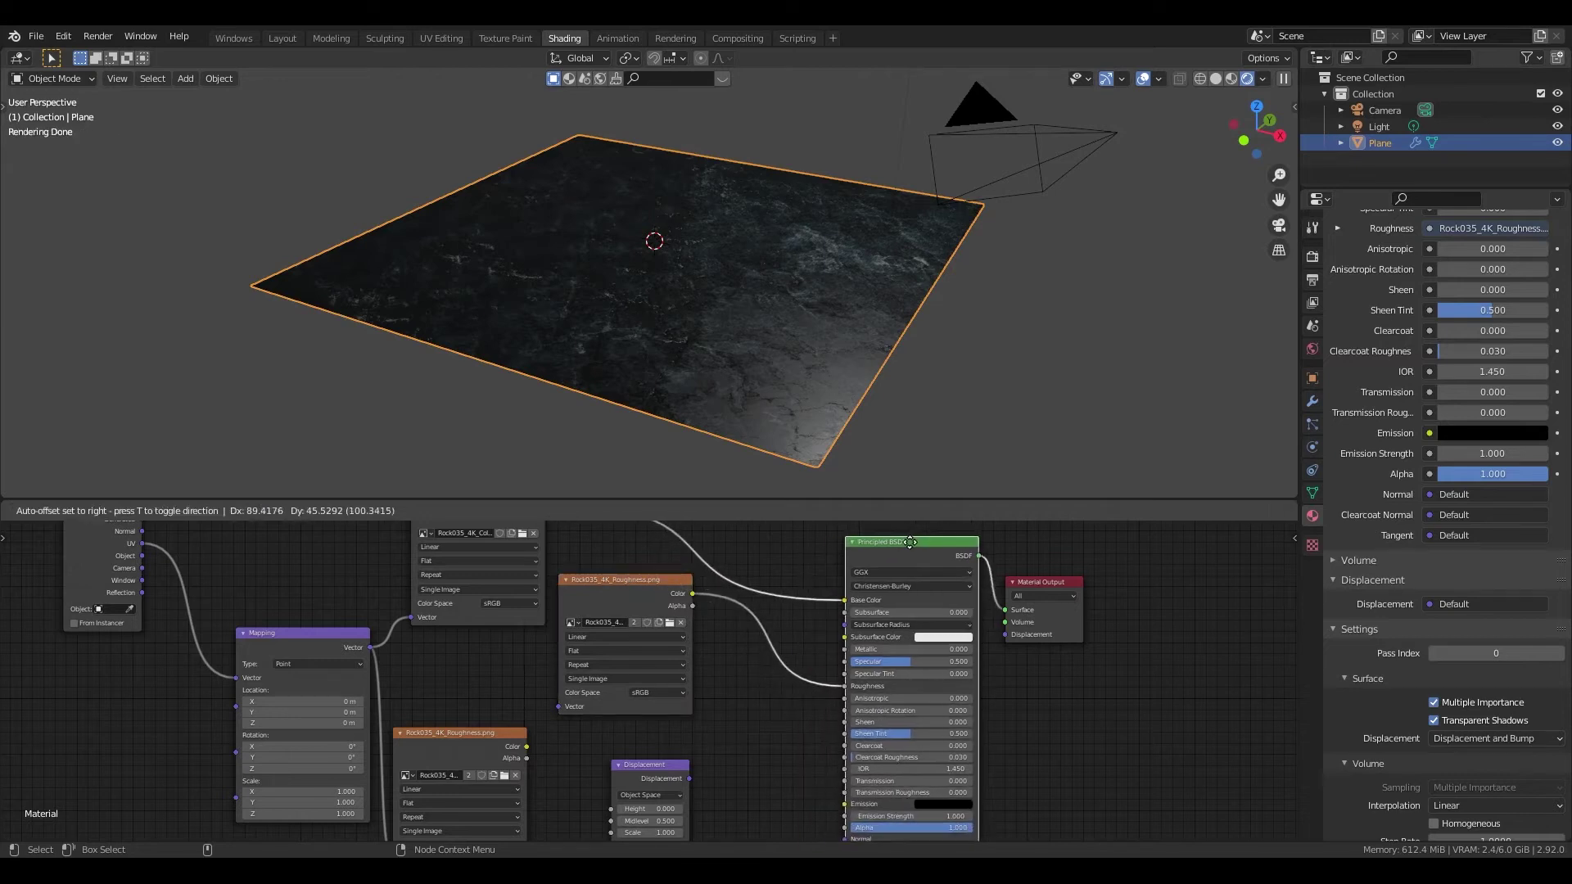
left_click_drag(641, 759, 625, 736)
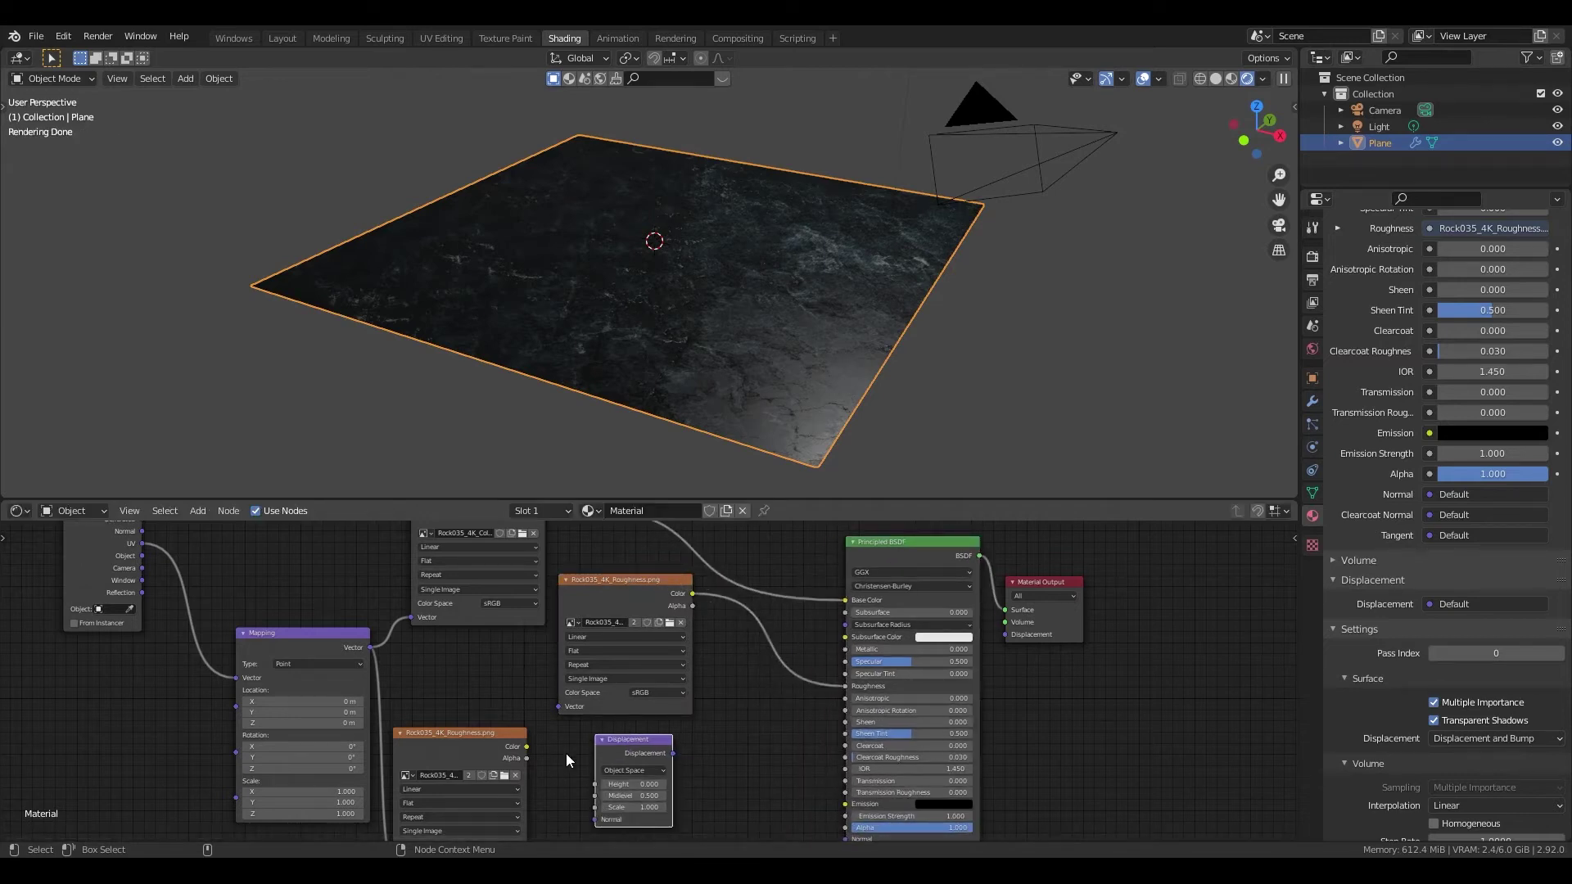
left_click_drag(529, 747, 595, 796)
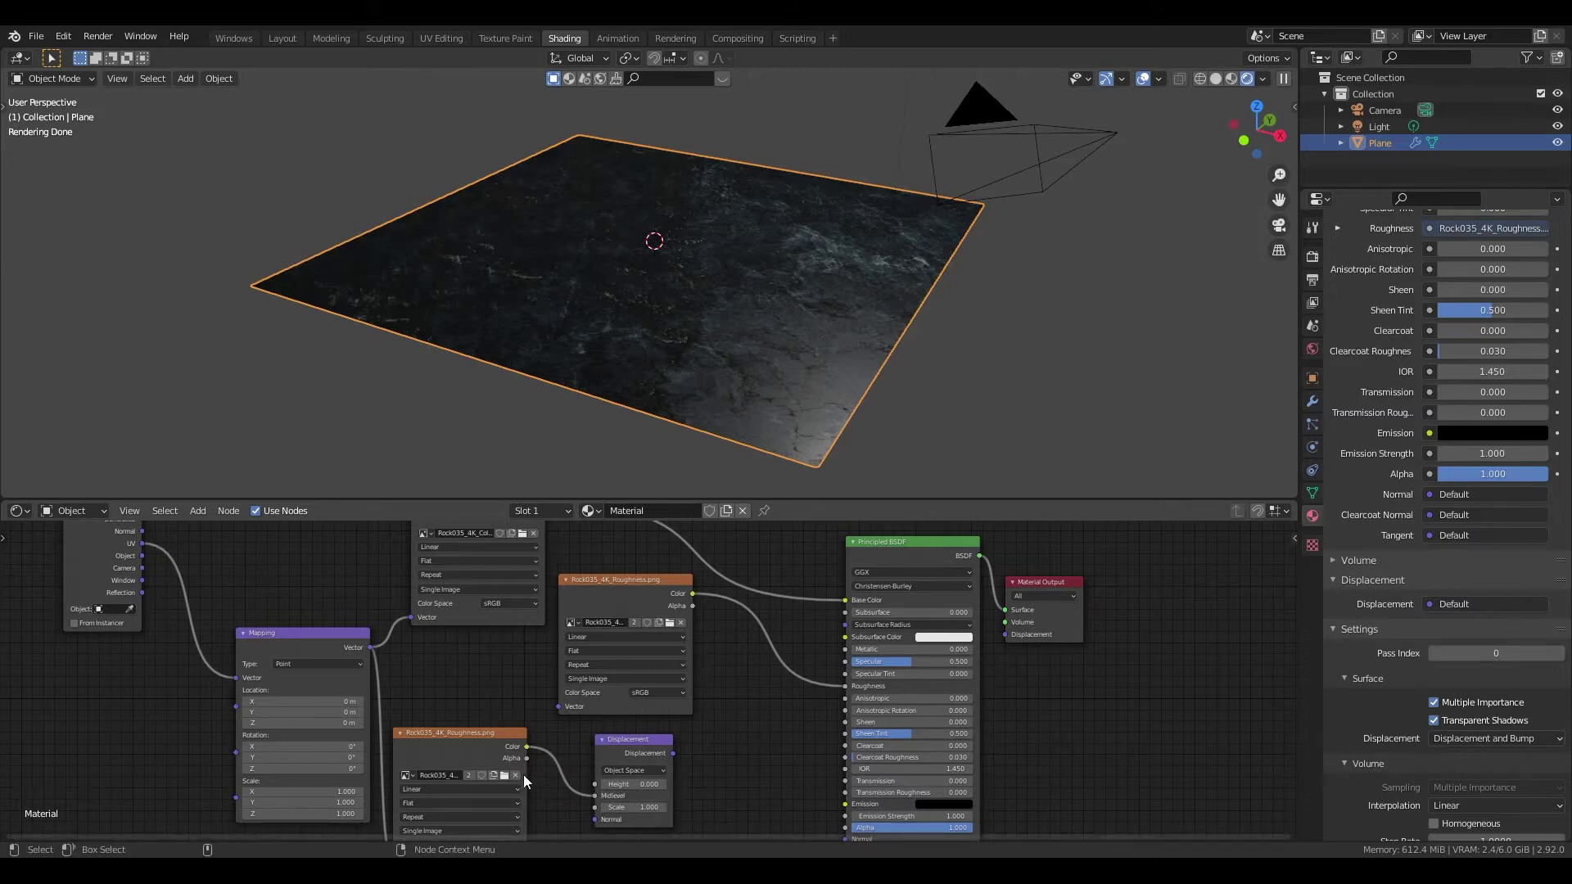
left_click_drag(673, 752, 1004, 634)
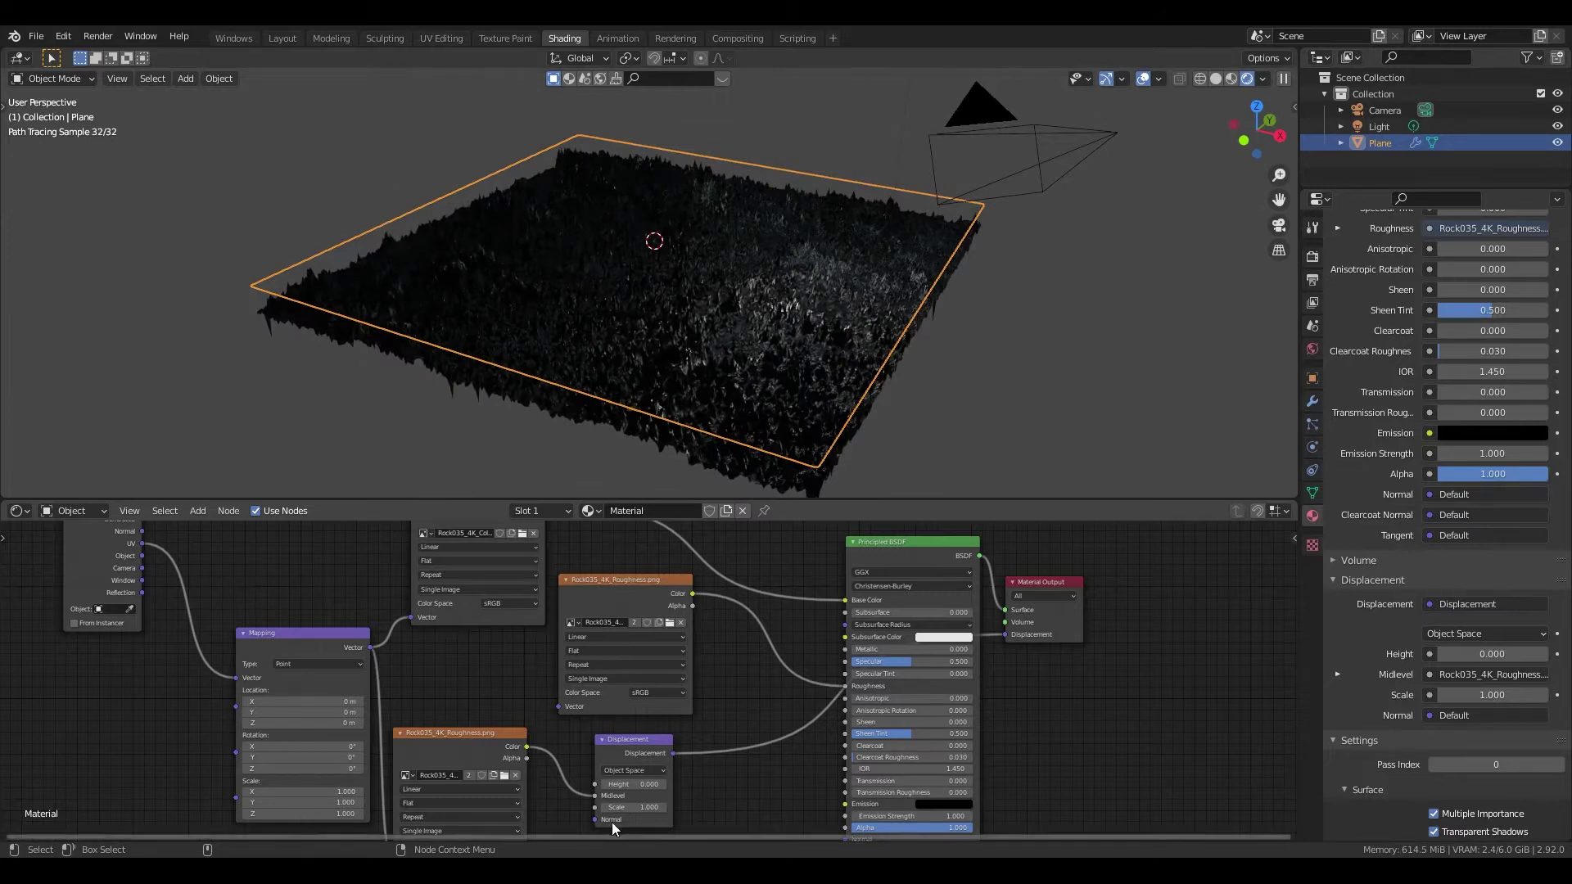
Step: Set the Displacement Scale to 0.1 and preview the plane in Material Preview shading
left_click_drag(628, 809, 647, 809)
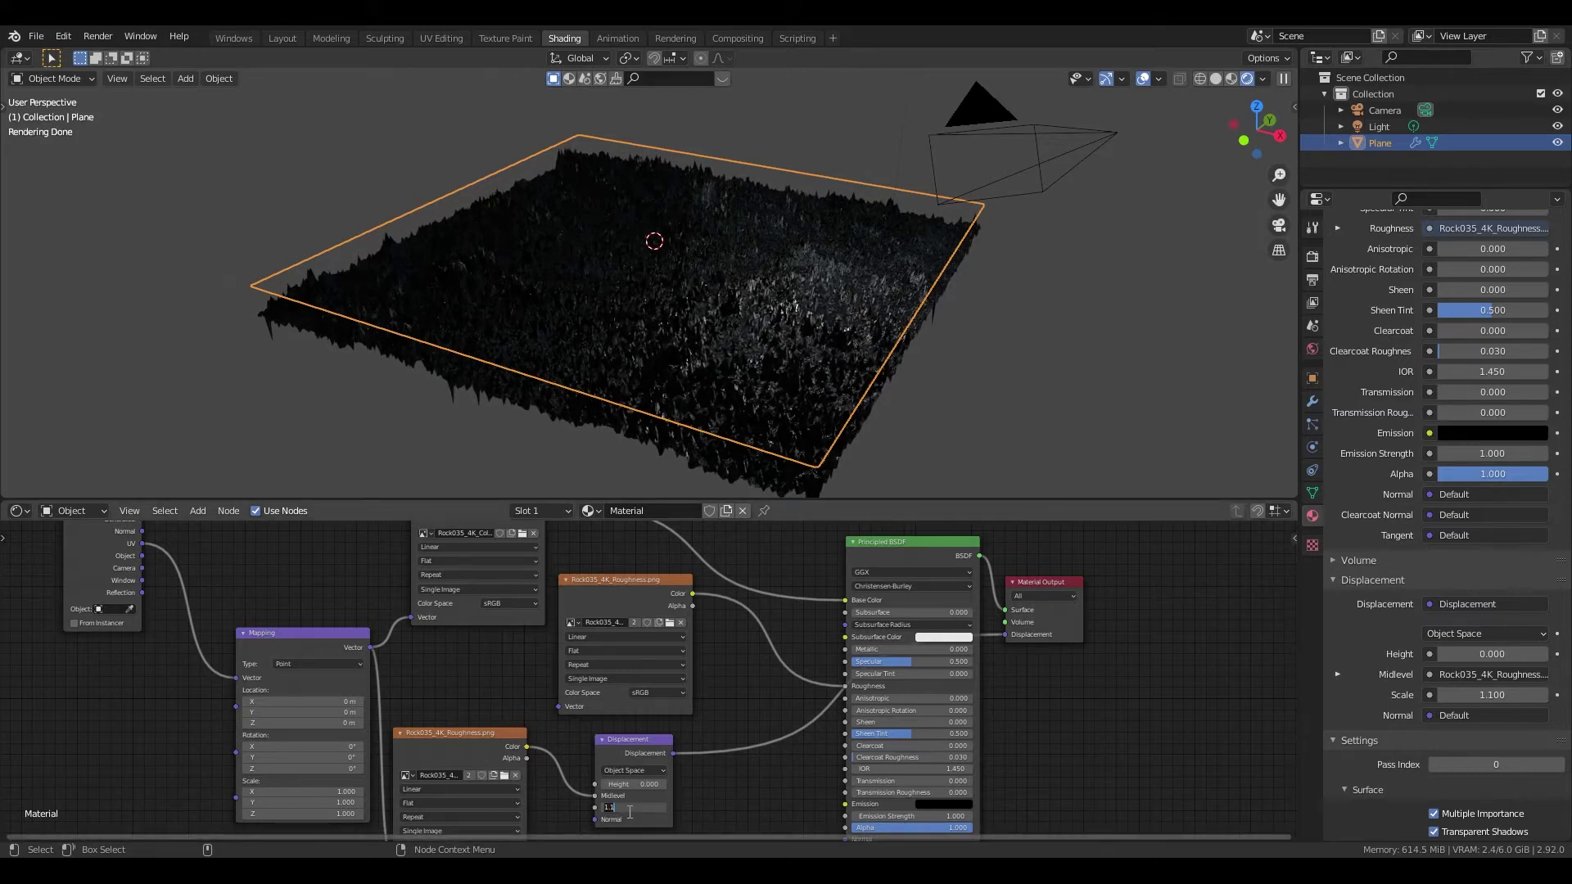
key("Return")
key("z")
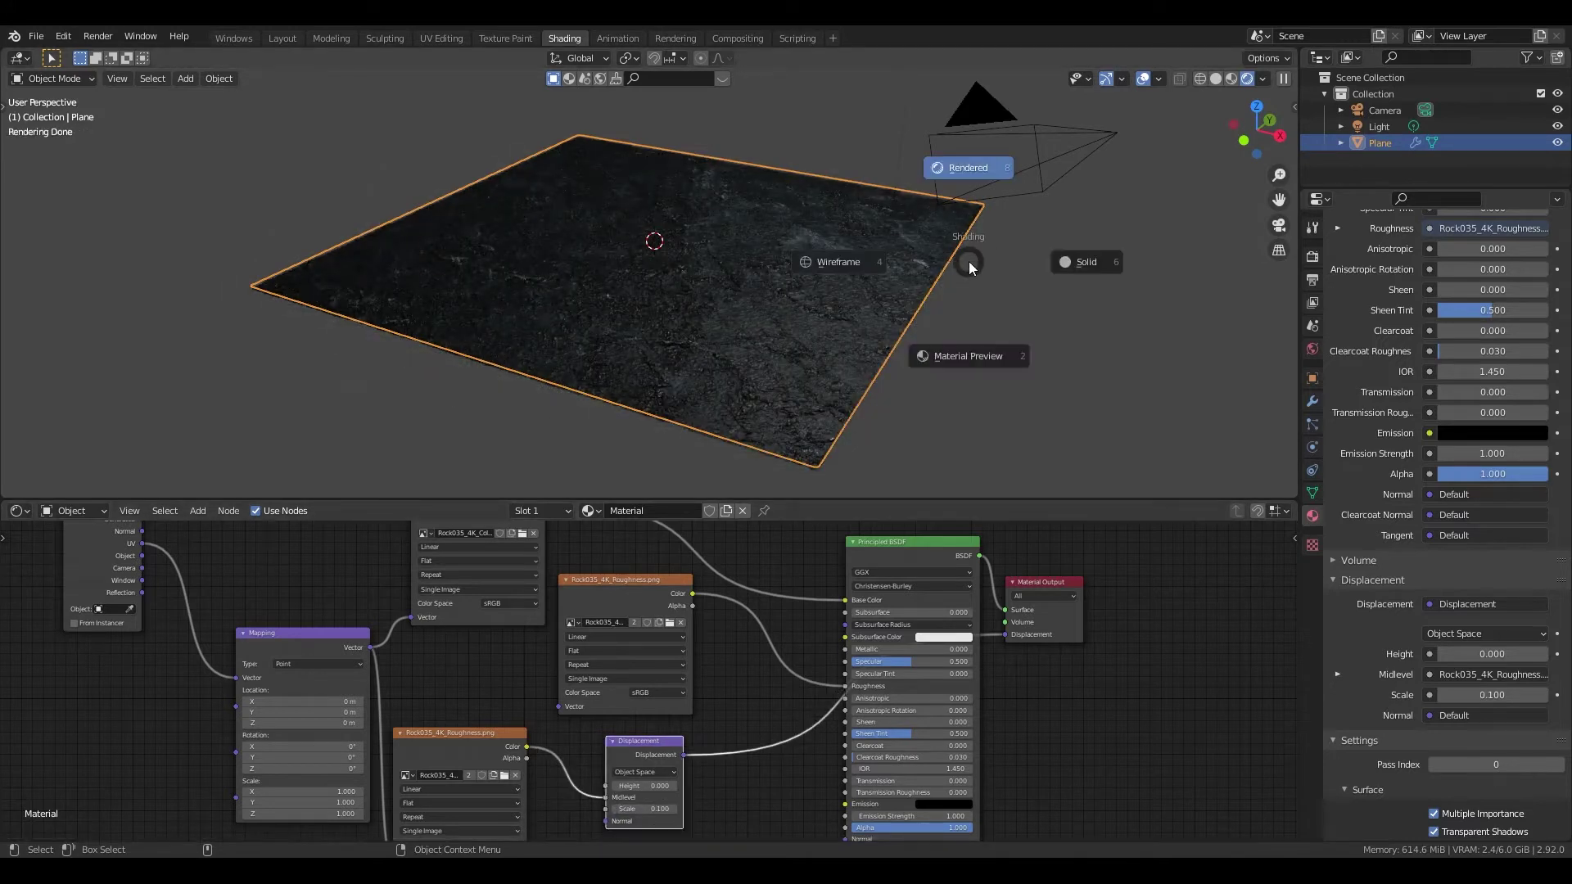
left_click(980, 387)
Step: Return to Solid shading in the Layout workspace and add a Text object
key("z")
key("6")
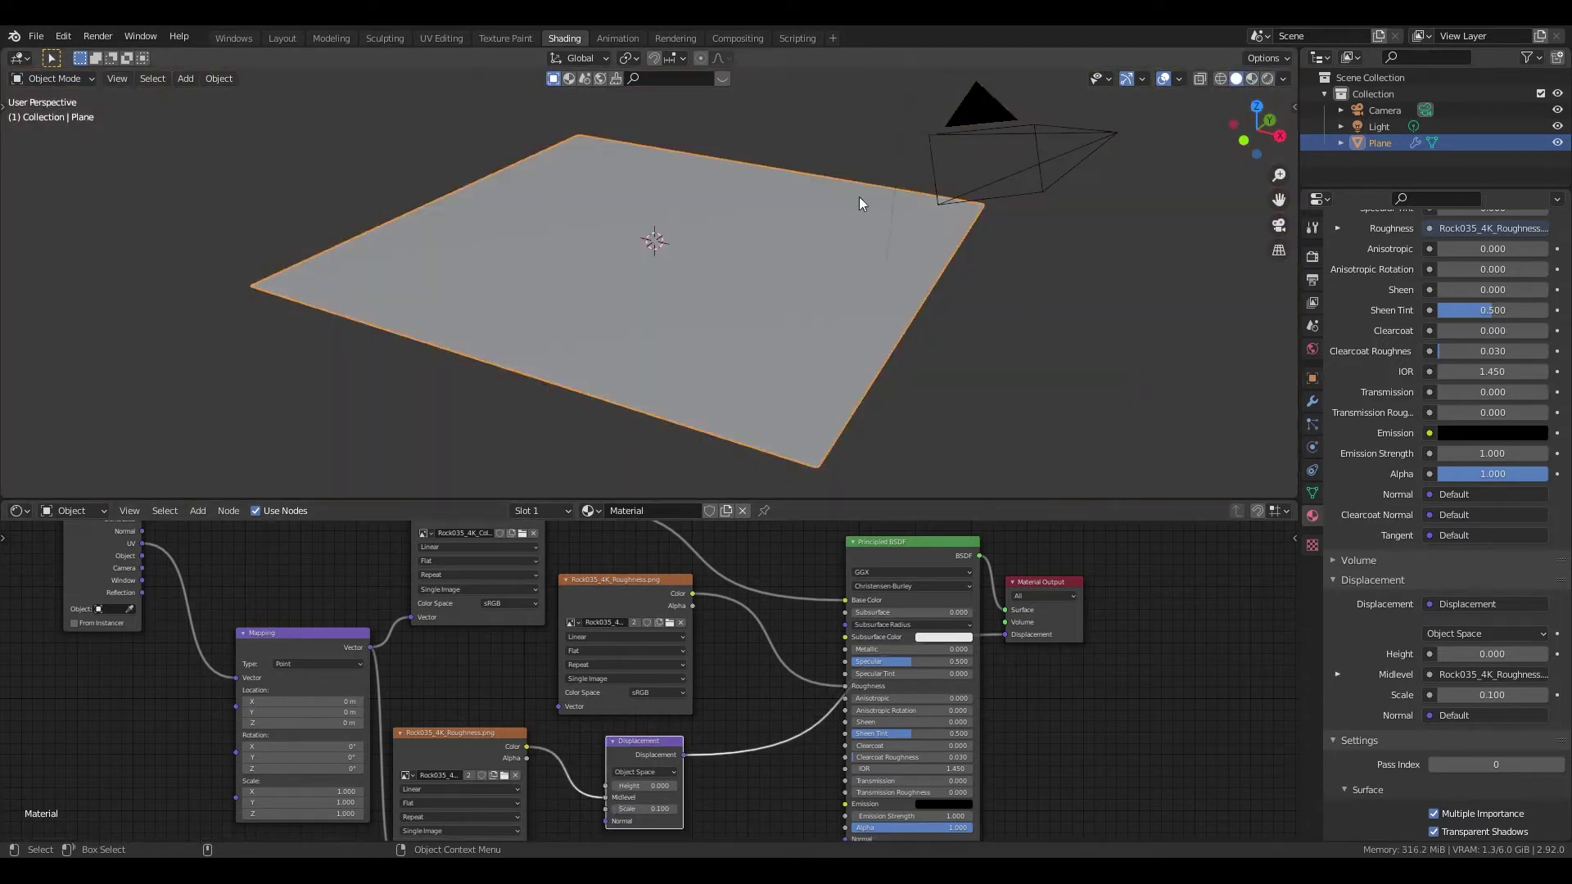
left_click(287, 36)
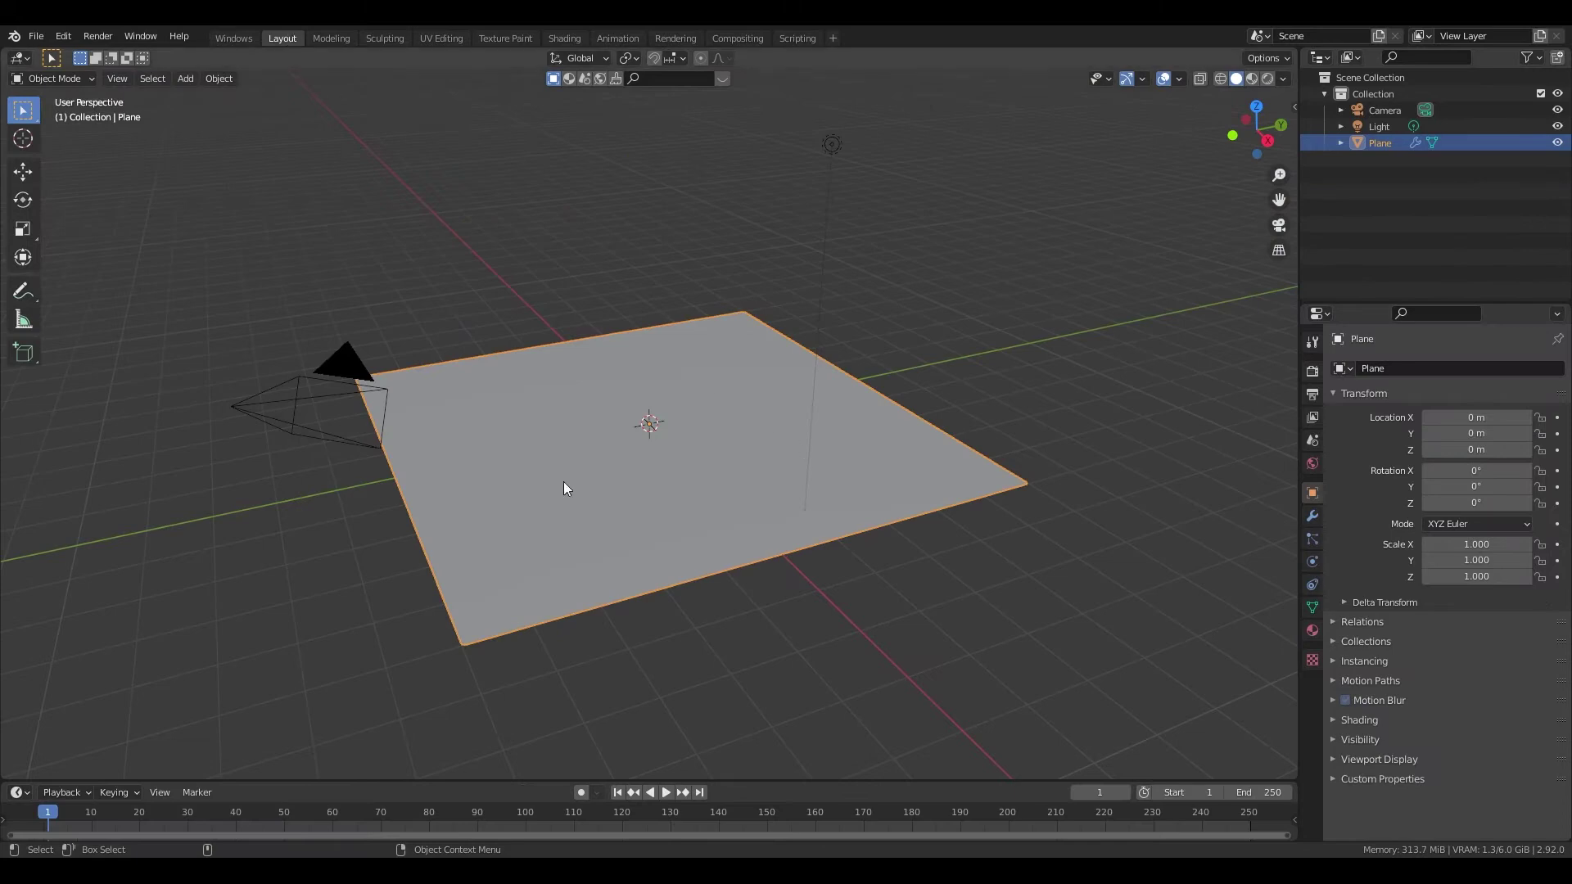
left_click_drag(1242, 119, 1249, 155)
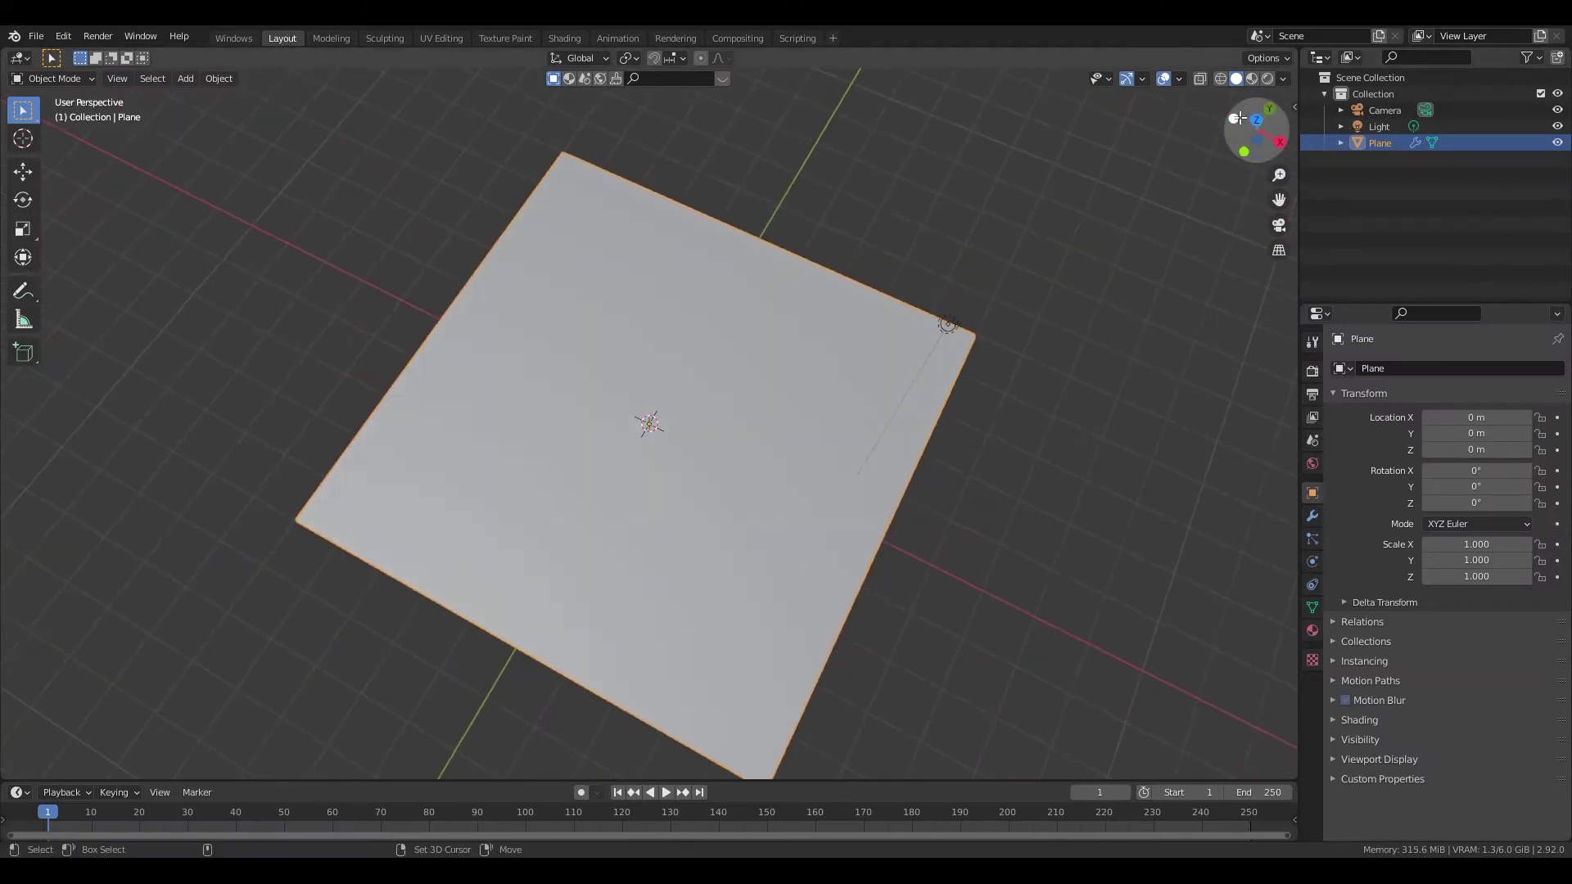
key("shift+a")
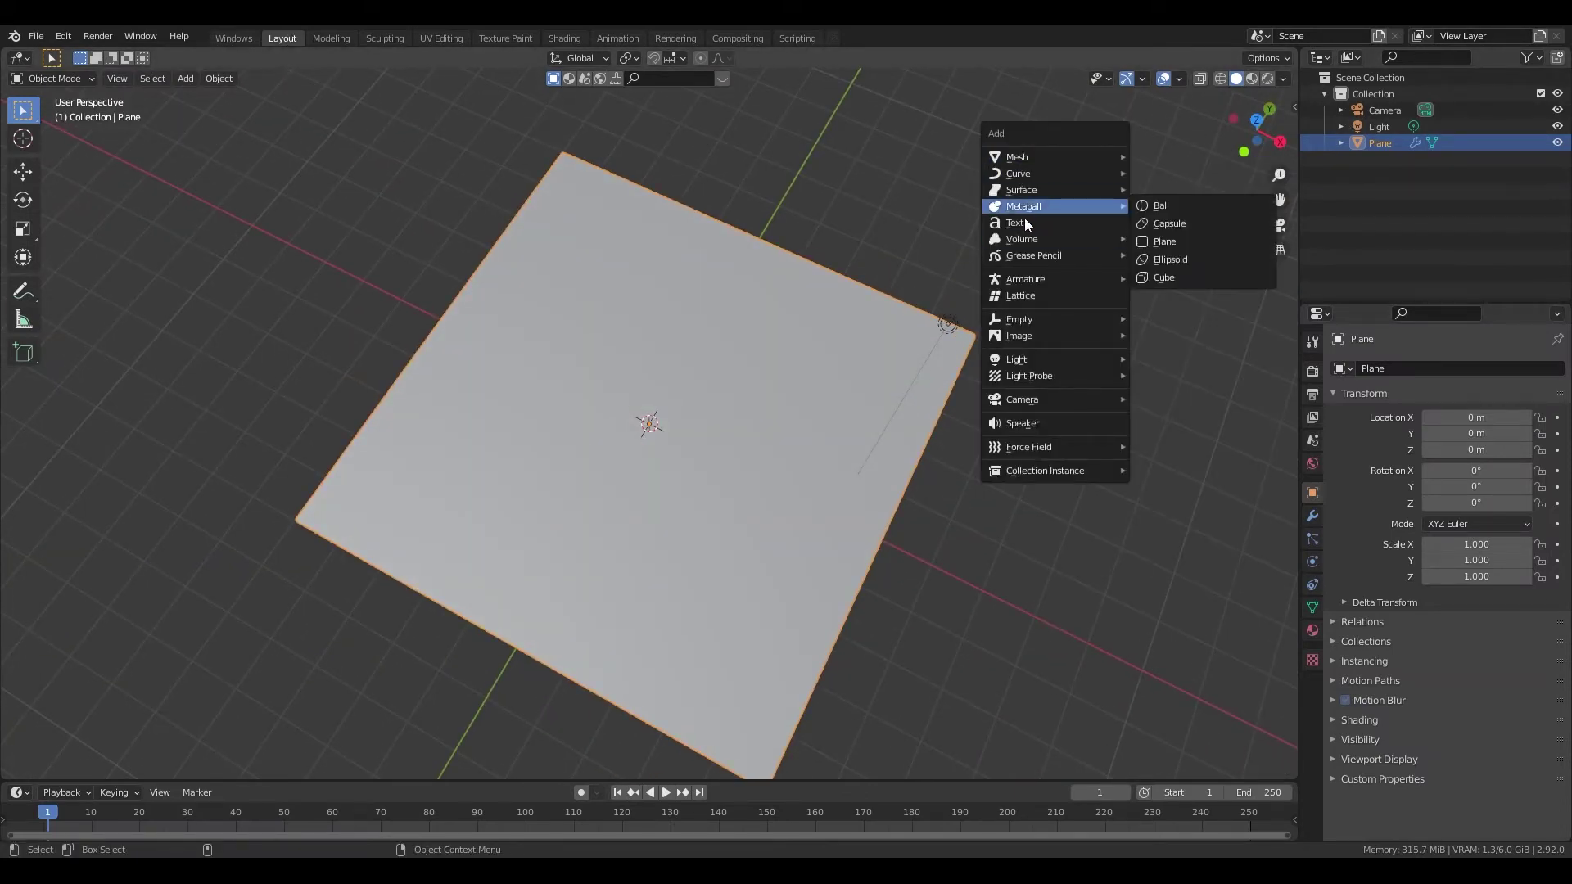
left_click(1028, 223)
Step: Center the text's paragraph alignment horizontally and vertically, then enter Edit Mode
mouse_move(1257, 131)
left_mouse_down()
mouse_move(1228, 143)
mouse_move(1252, 147)
left_mouse_up()
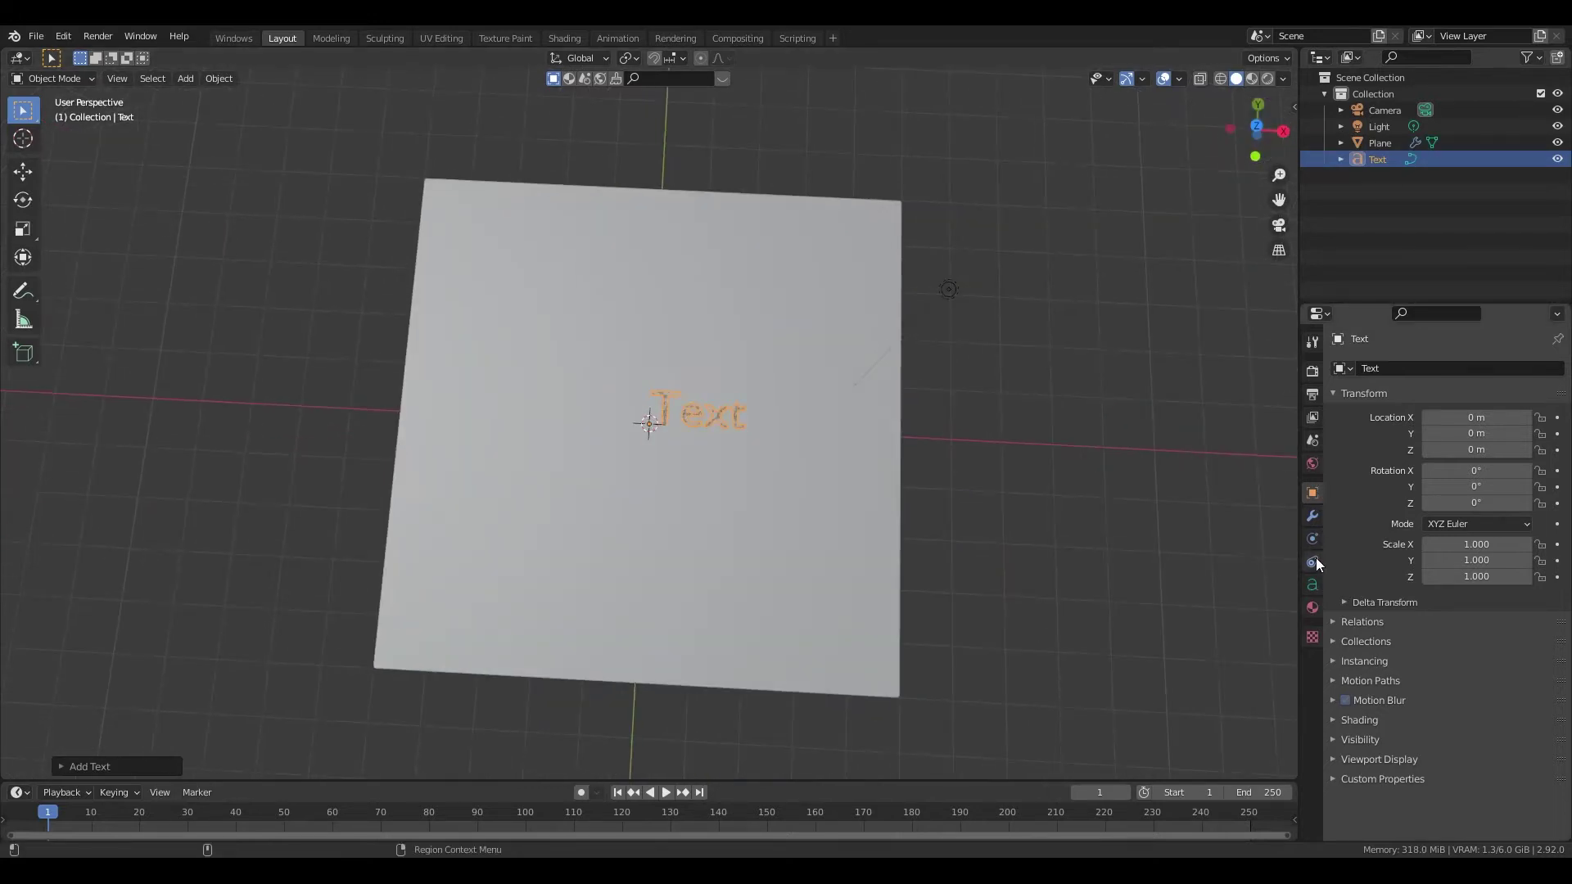
left_click(1313, 585)
left_click(1500, 634)
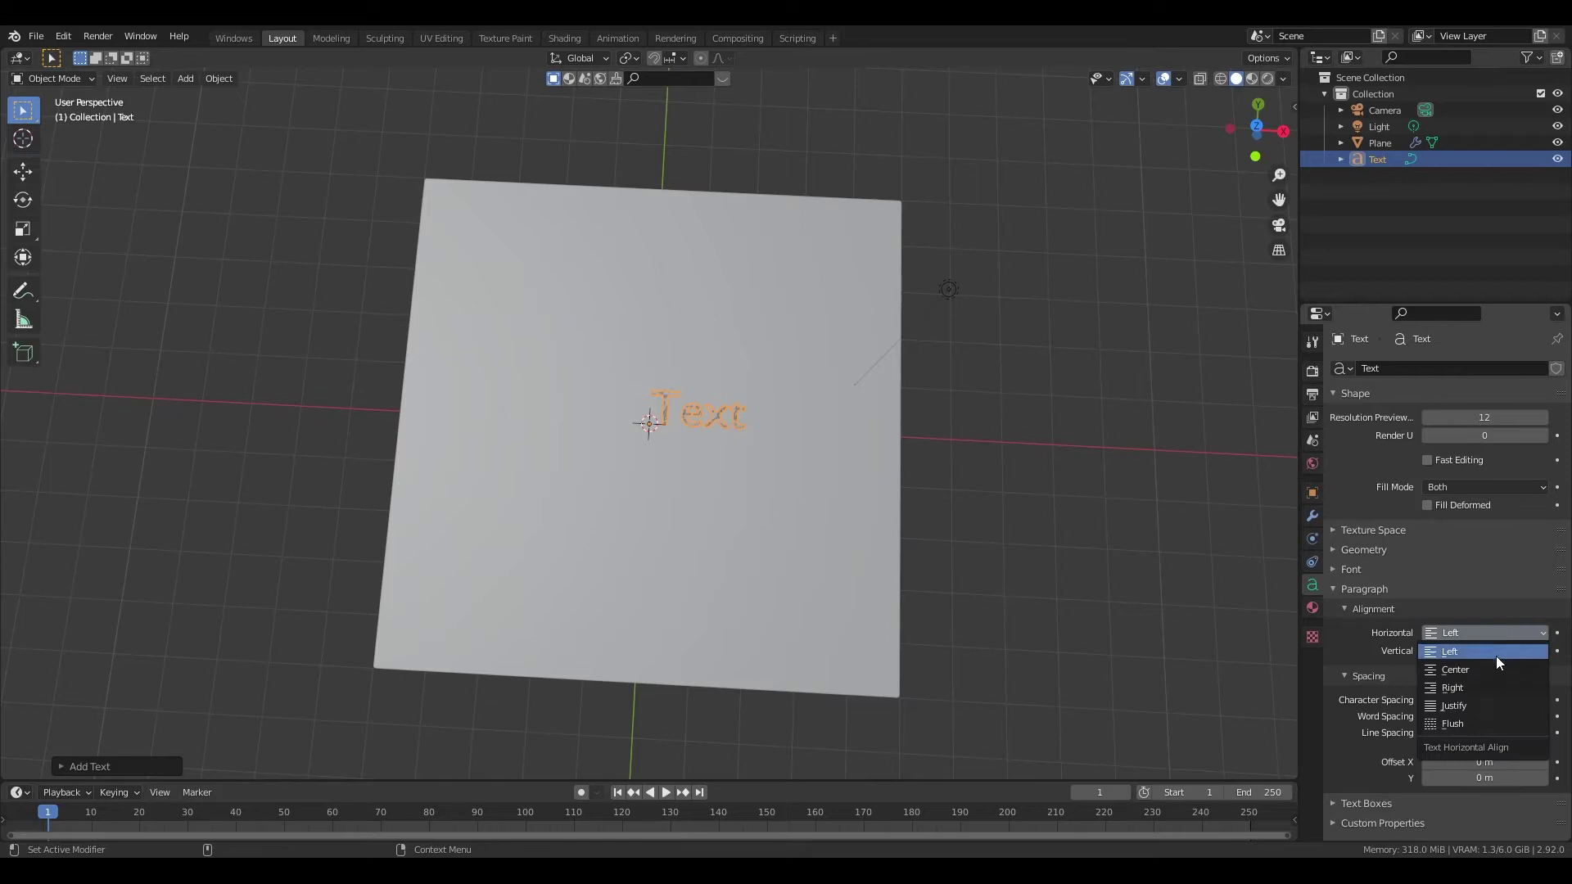
left_click(1495, 650)
left_click(1479, 706)
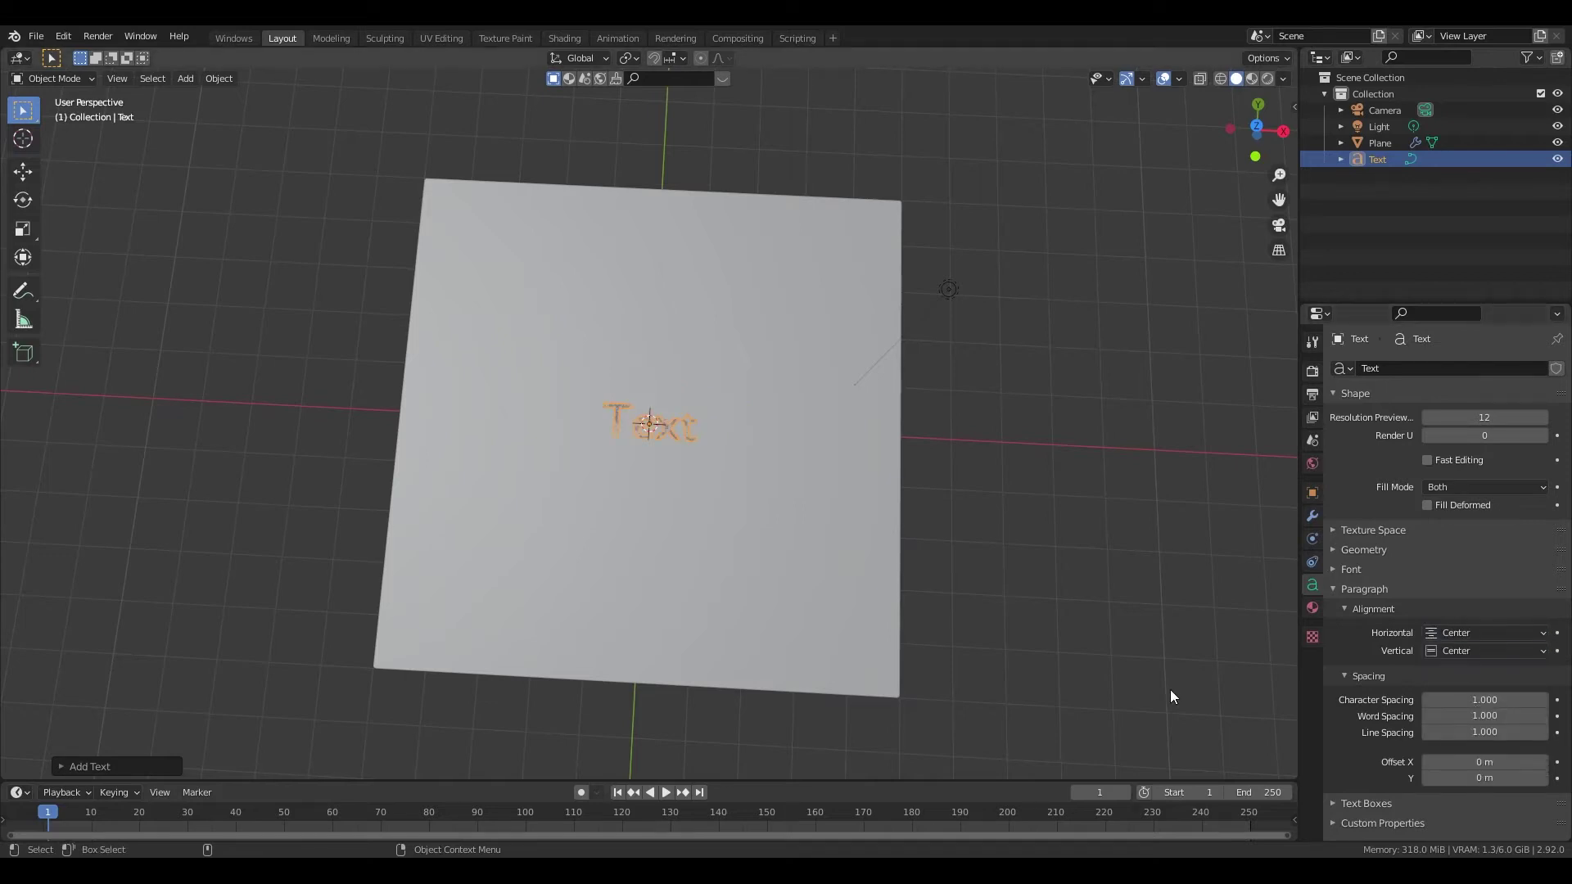
key("Tab")
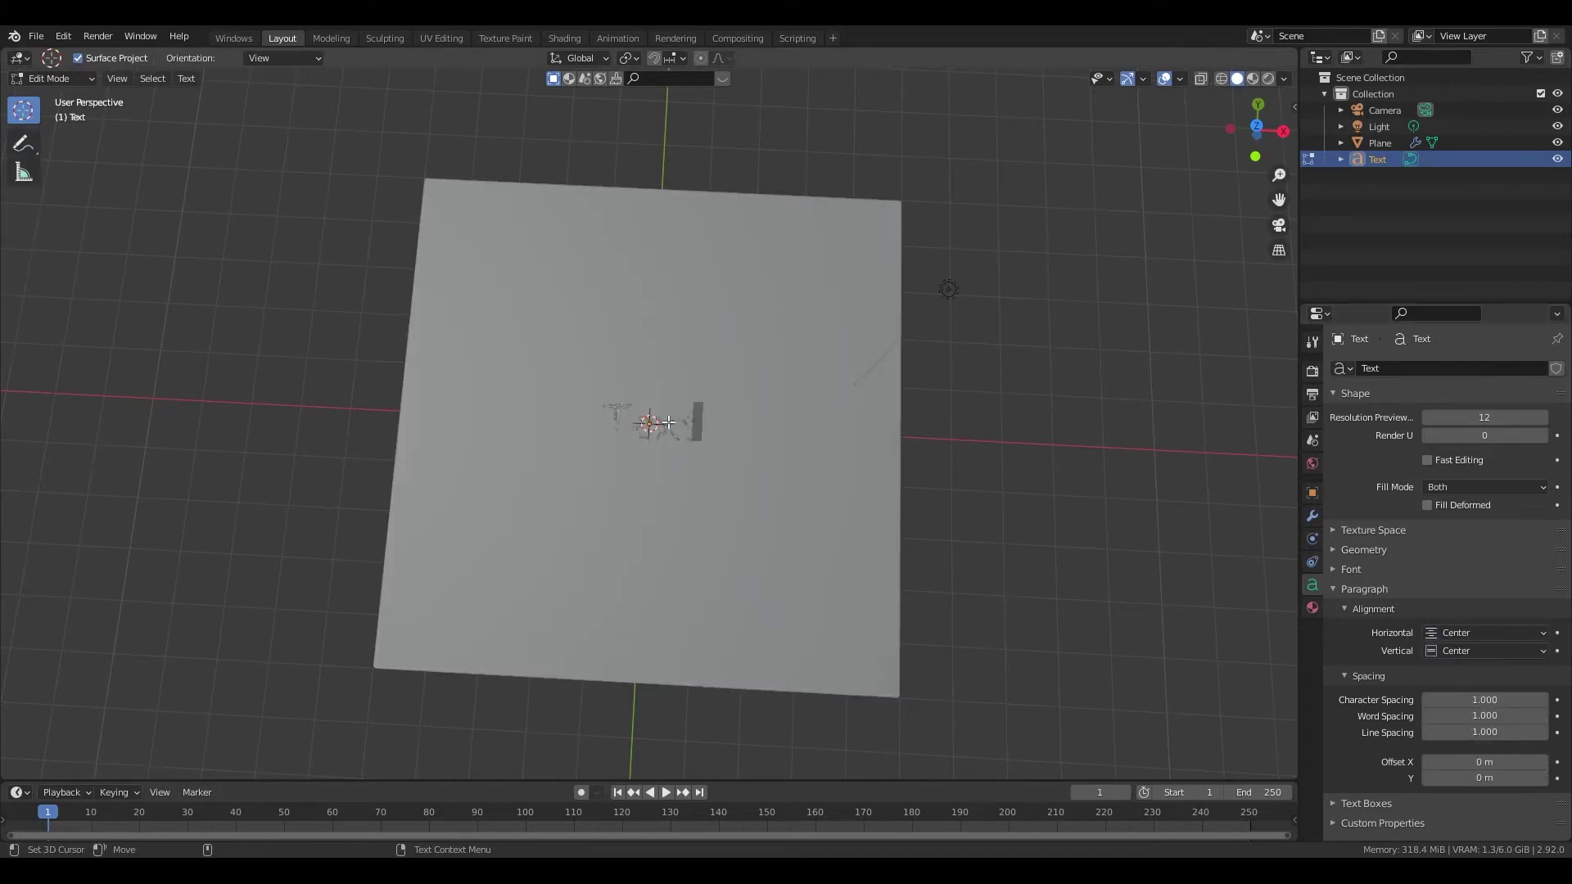
Step: Replace the placeholder with a person's name in capitals and scale the text to about 0.57
key("BackSpace")
key("BackSpace")
key("BackSpace")
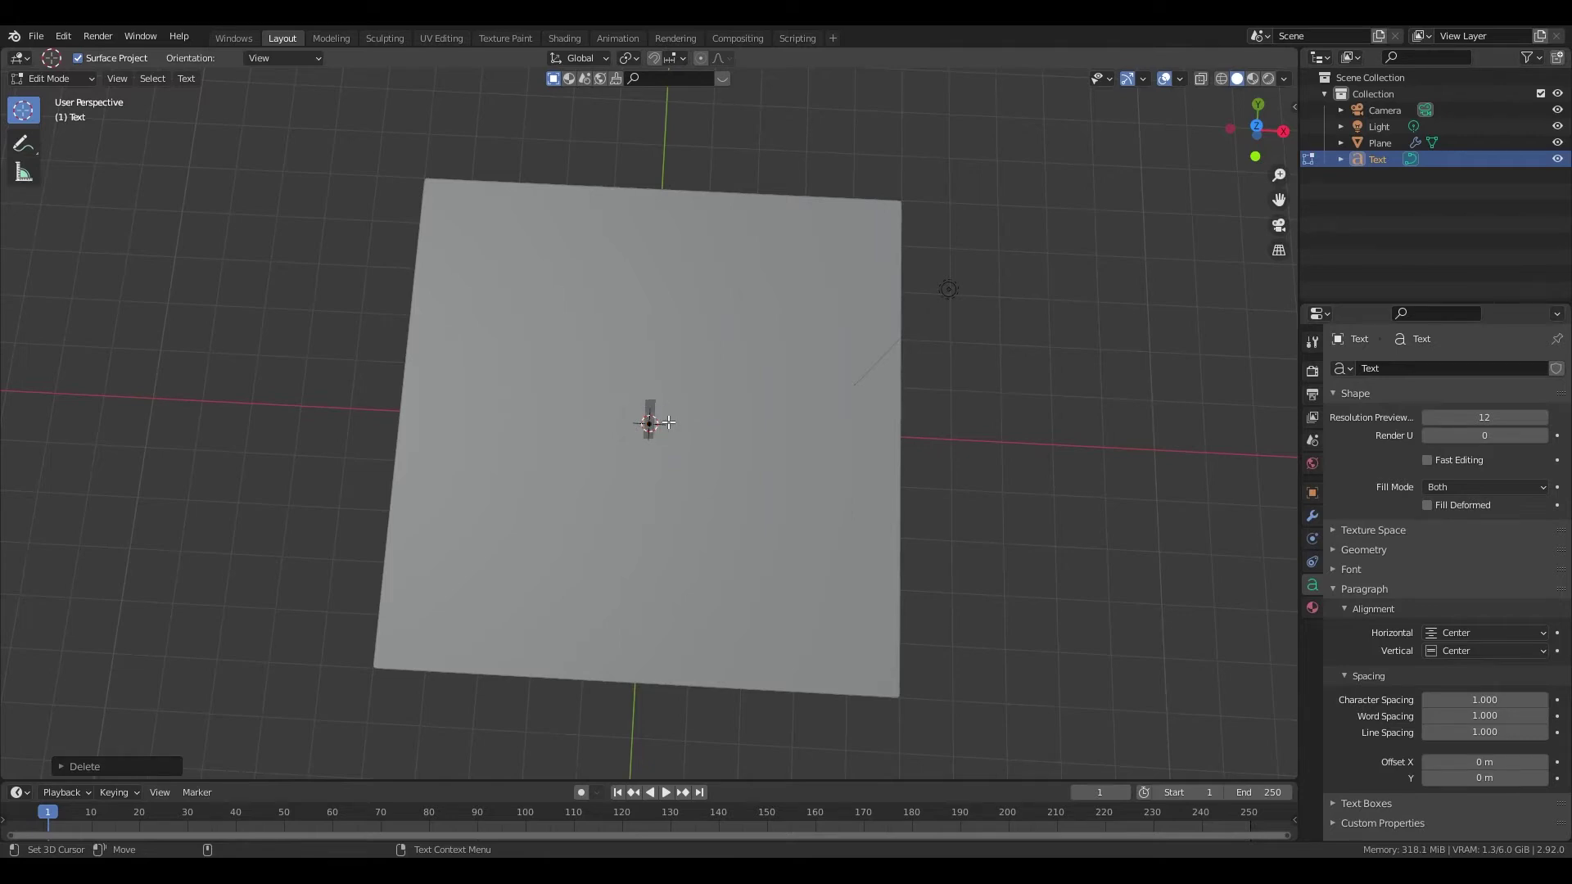
type("PRENSA RHEE 4MA")
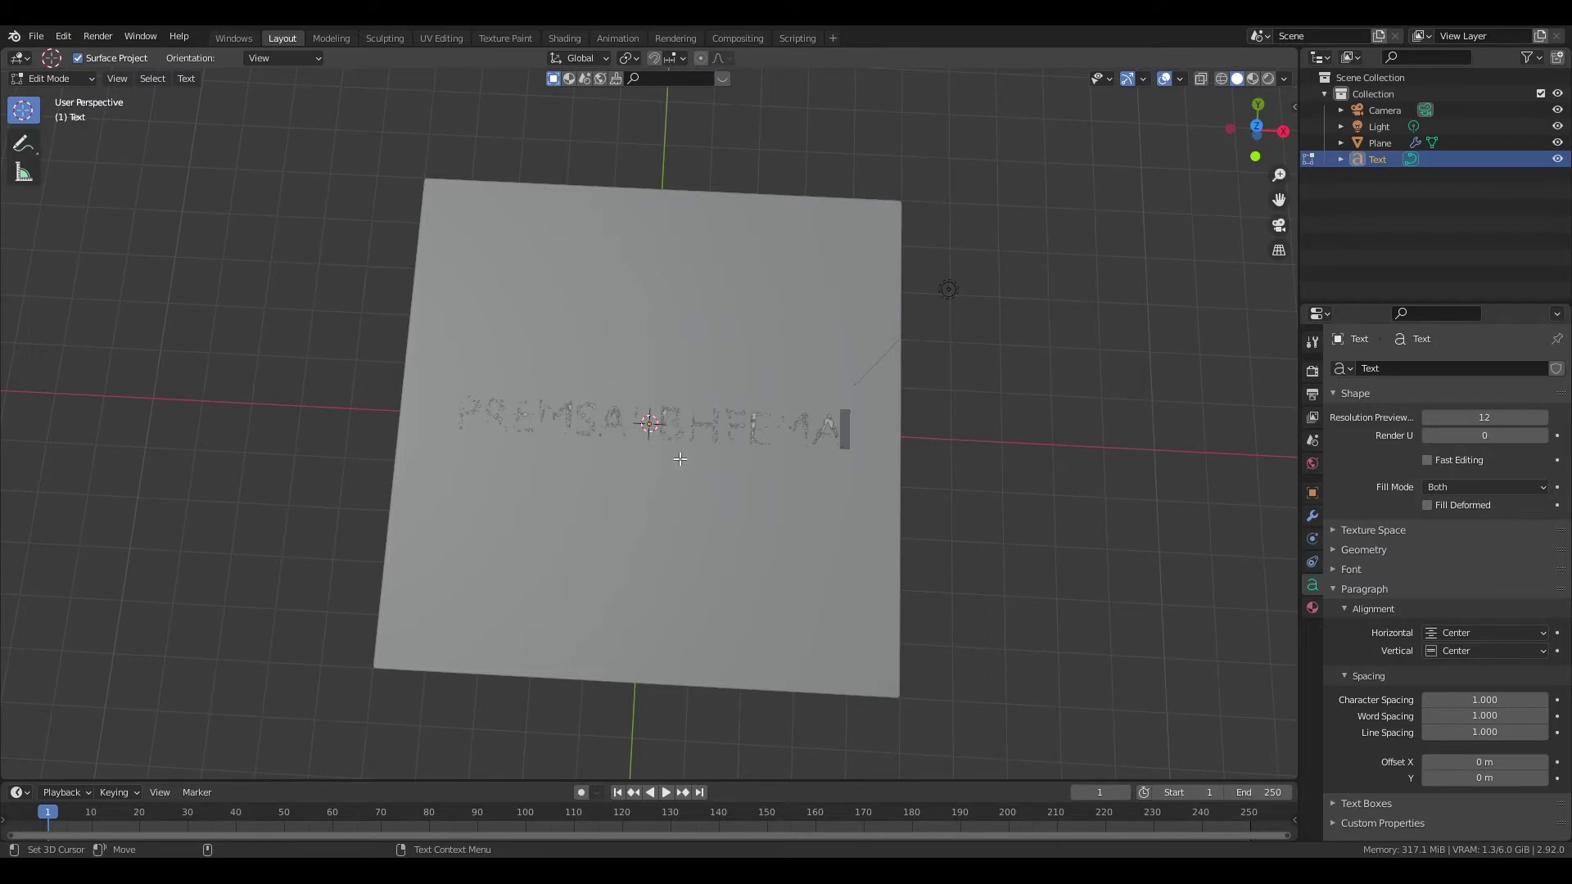
key("Tab")
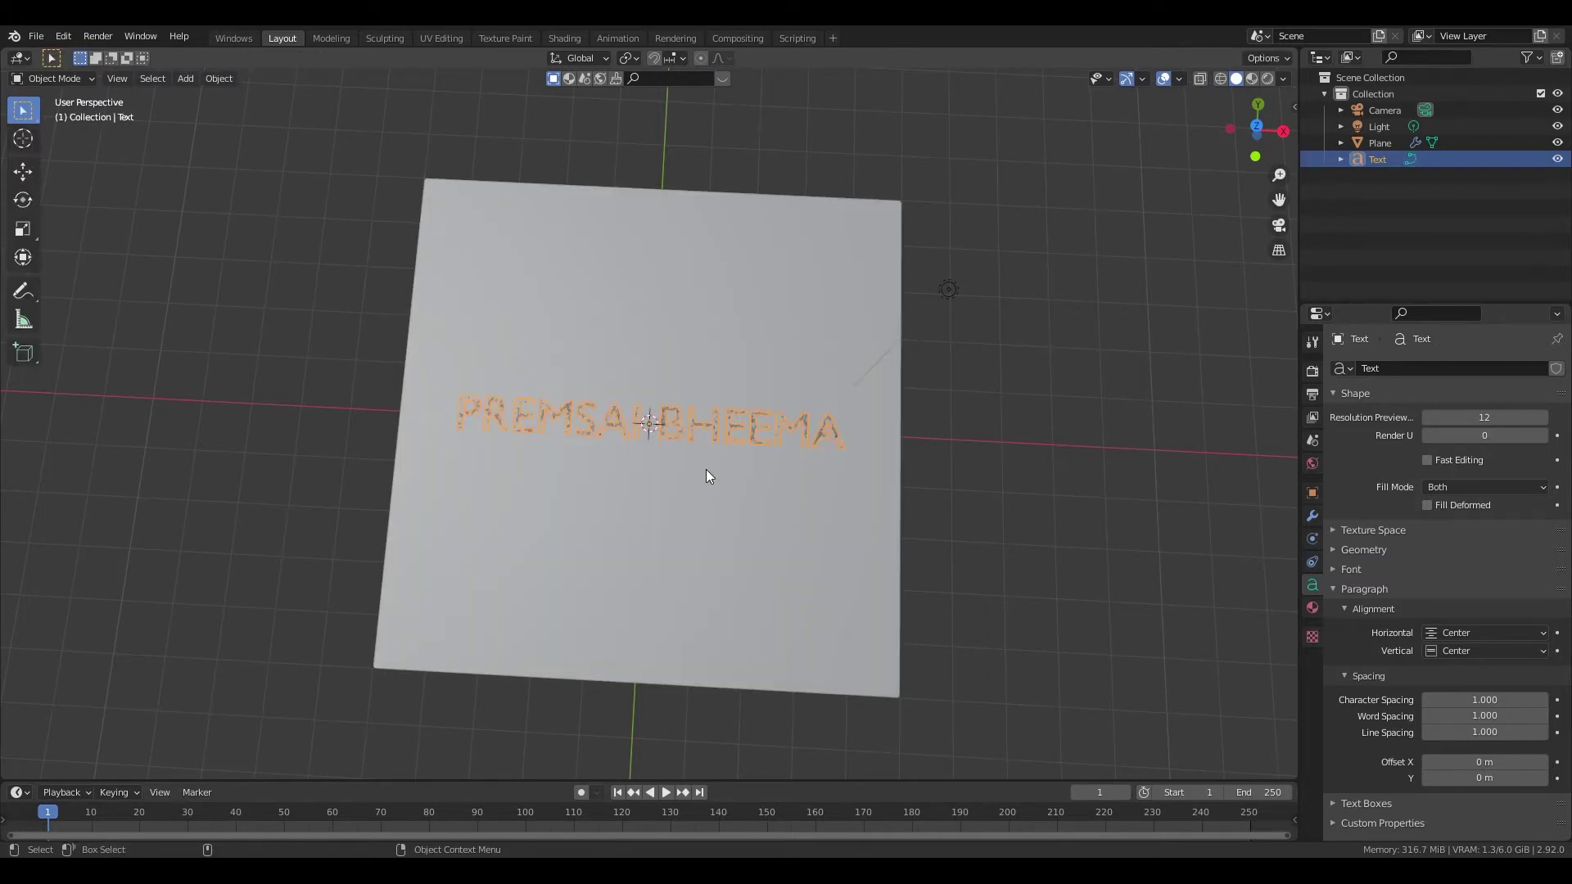
key("s")
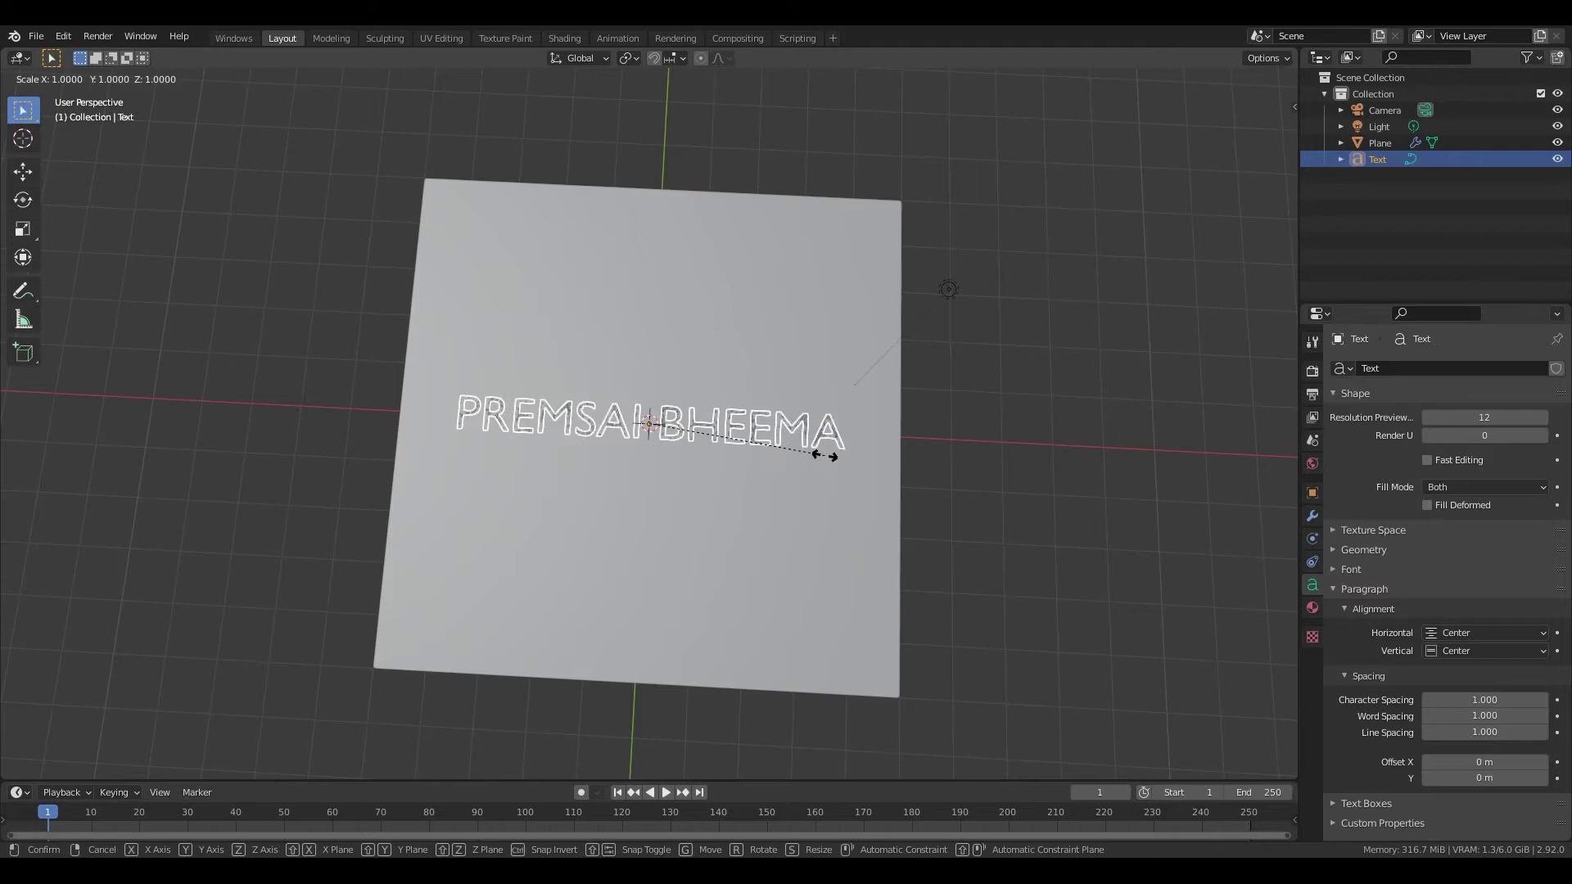
left_click(750, 443)
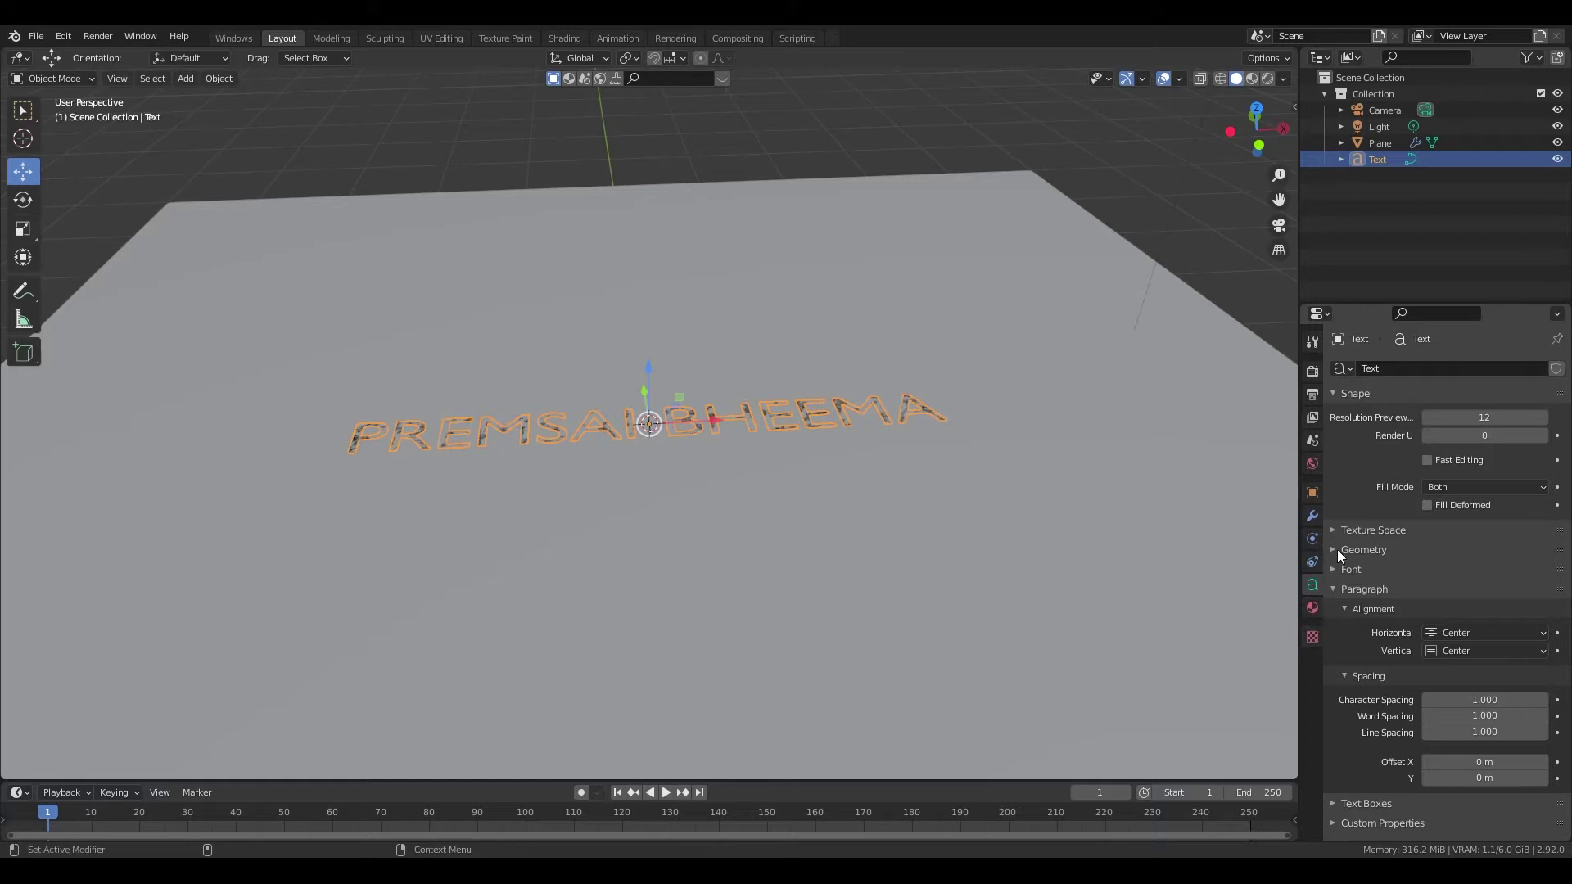
Step: Set the text's Bevel Depth to 0.005 m and Extrude to 0.03 m
left_click(1337, 549)
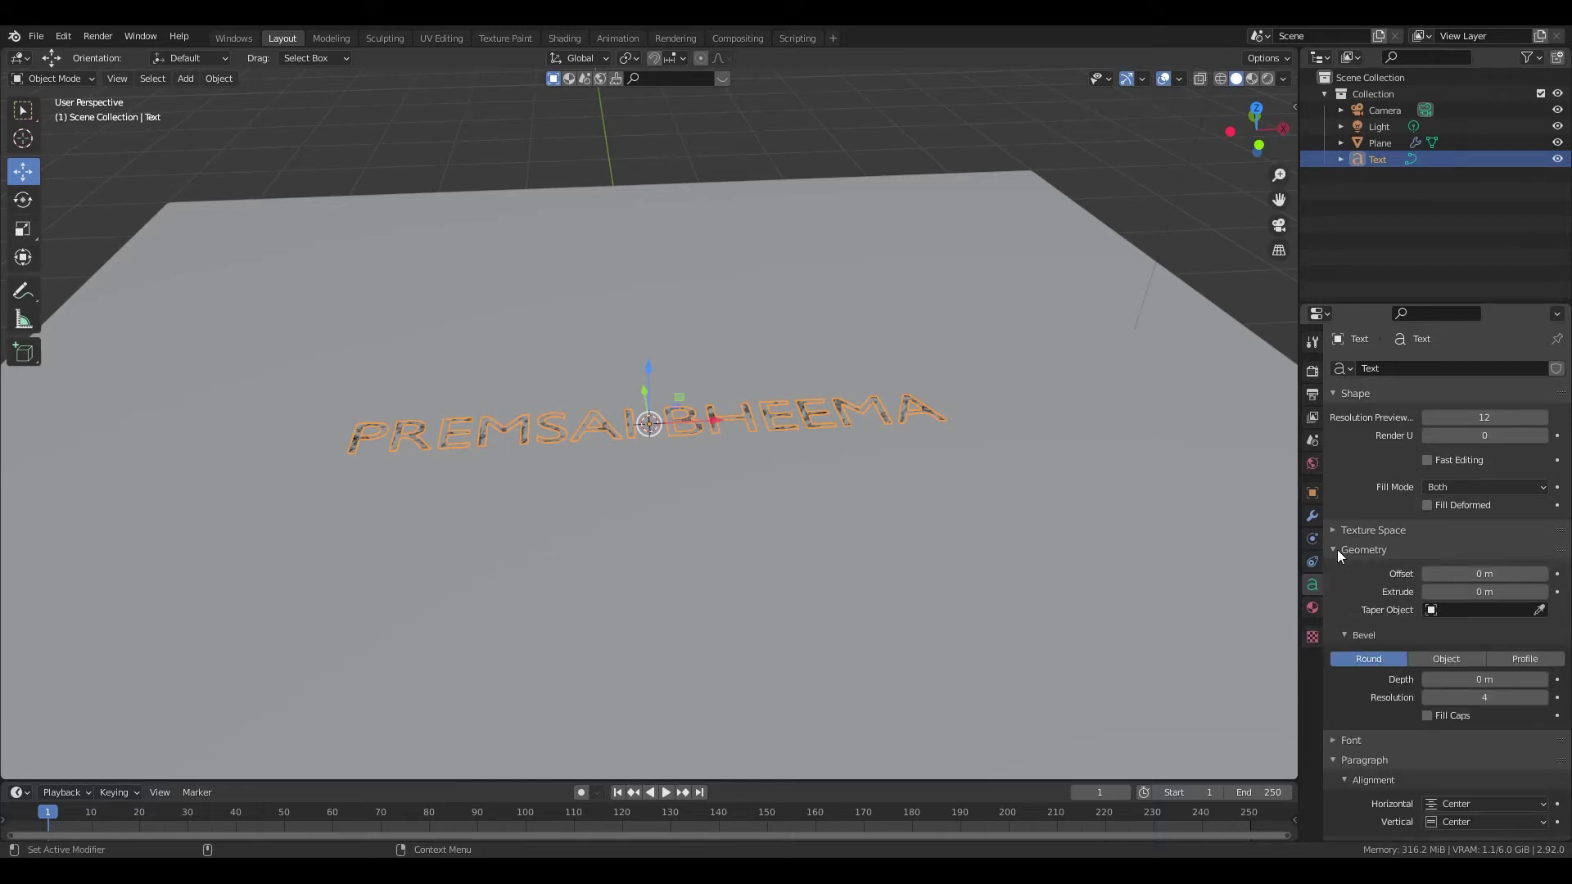
left_click(1482, 677)
type(".005")
key("Return")
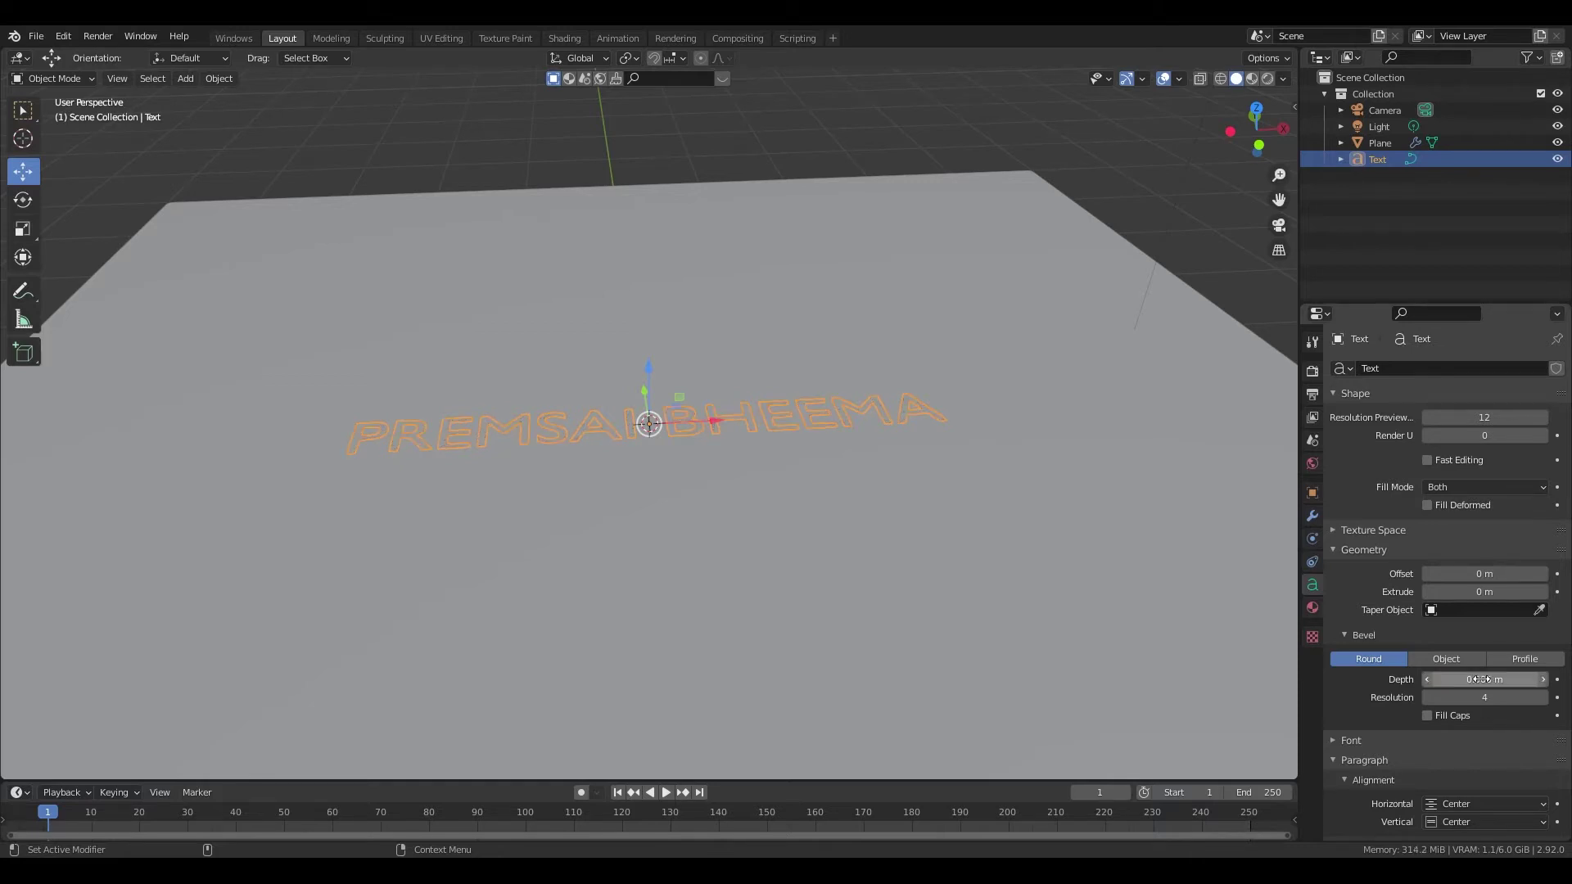
left_click(1479, 593)
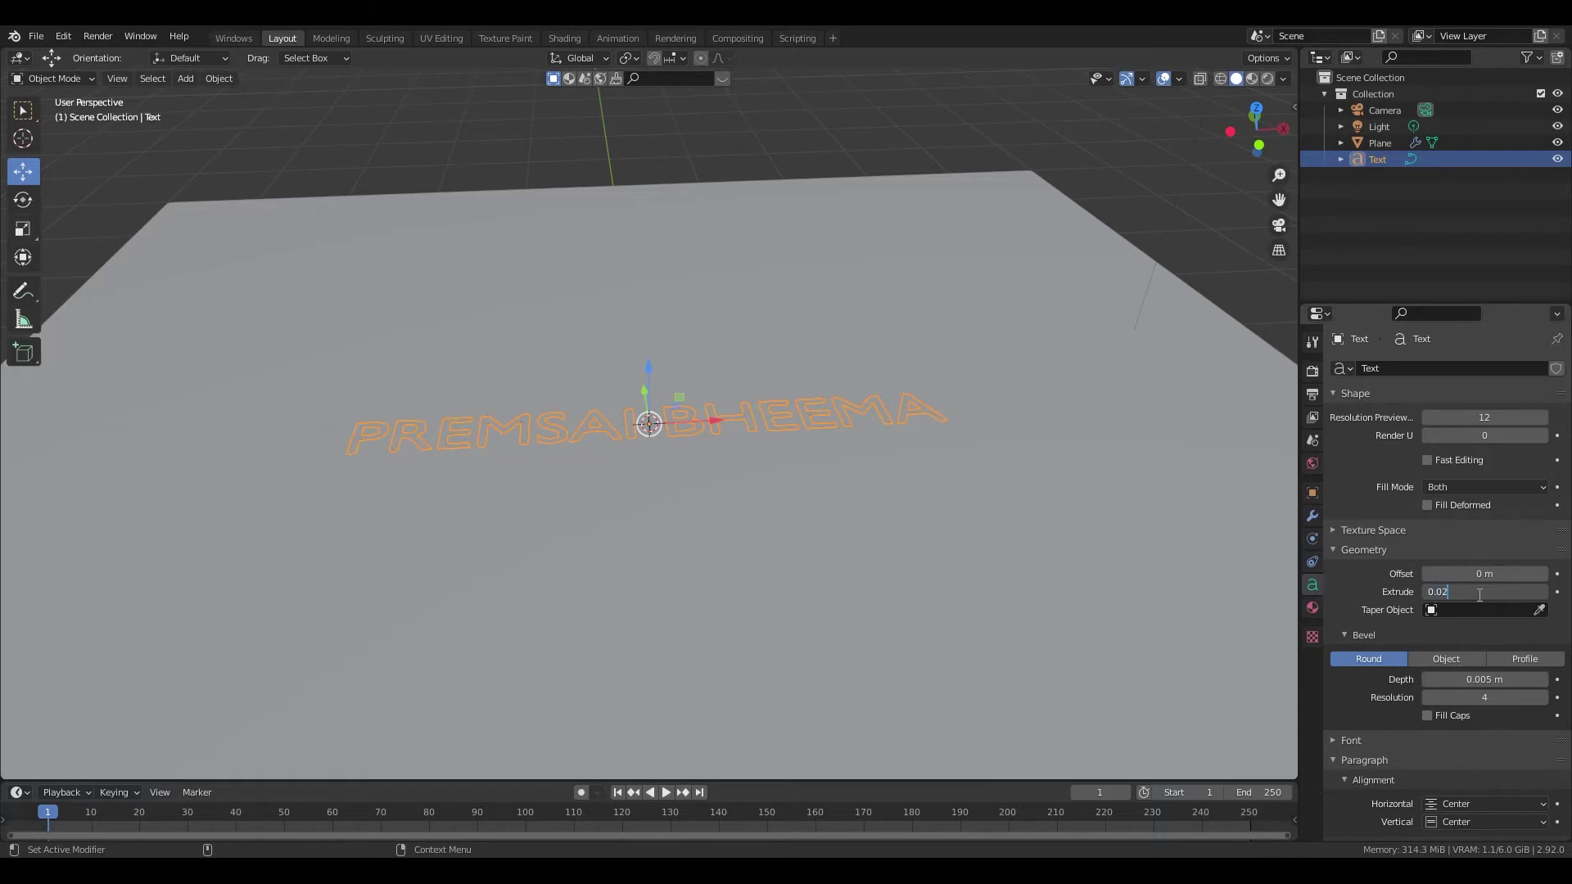
key("Return")
Step: Deselect the text and orbit and zoom to inspect the extruded letters from the side and above
scroll(649, 423, "down", 2)
scroll(649, 423, "up", 8)
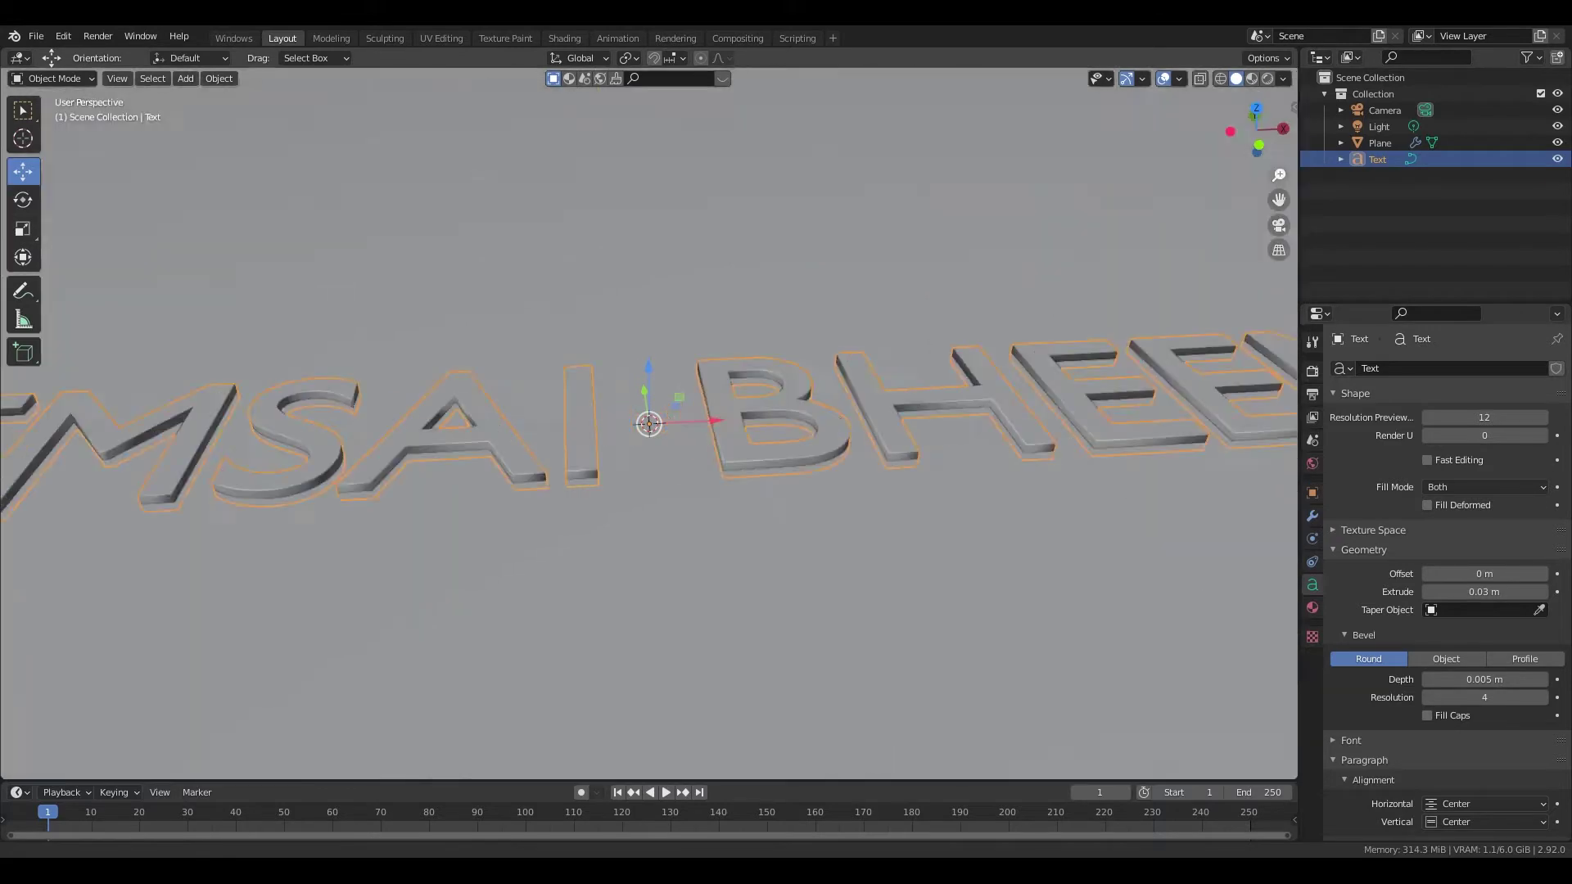
scroll(1279, 172, "up", 2)
scroll(1280, 172, "up", 1)
mouse_move(1267, 155)
left_mouse_down()
mouse_move(653, 361)
mouse_move(658, 343)
left_mouse_up()
key("alt+a")
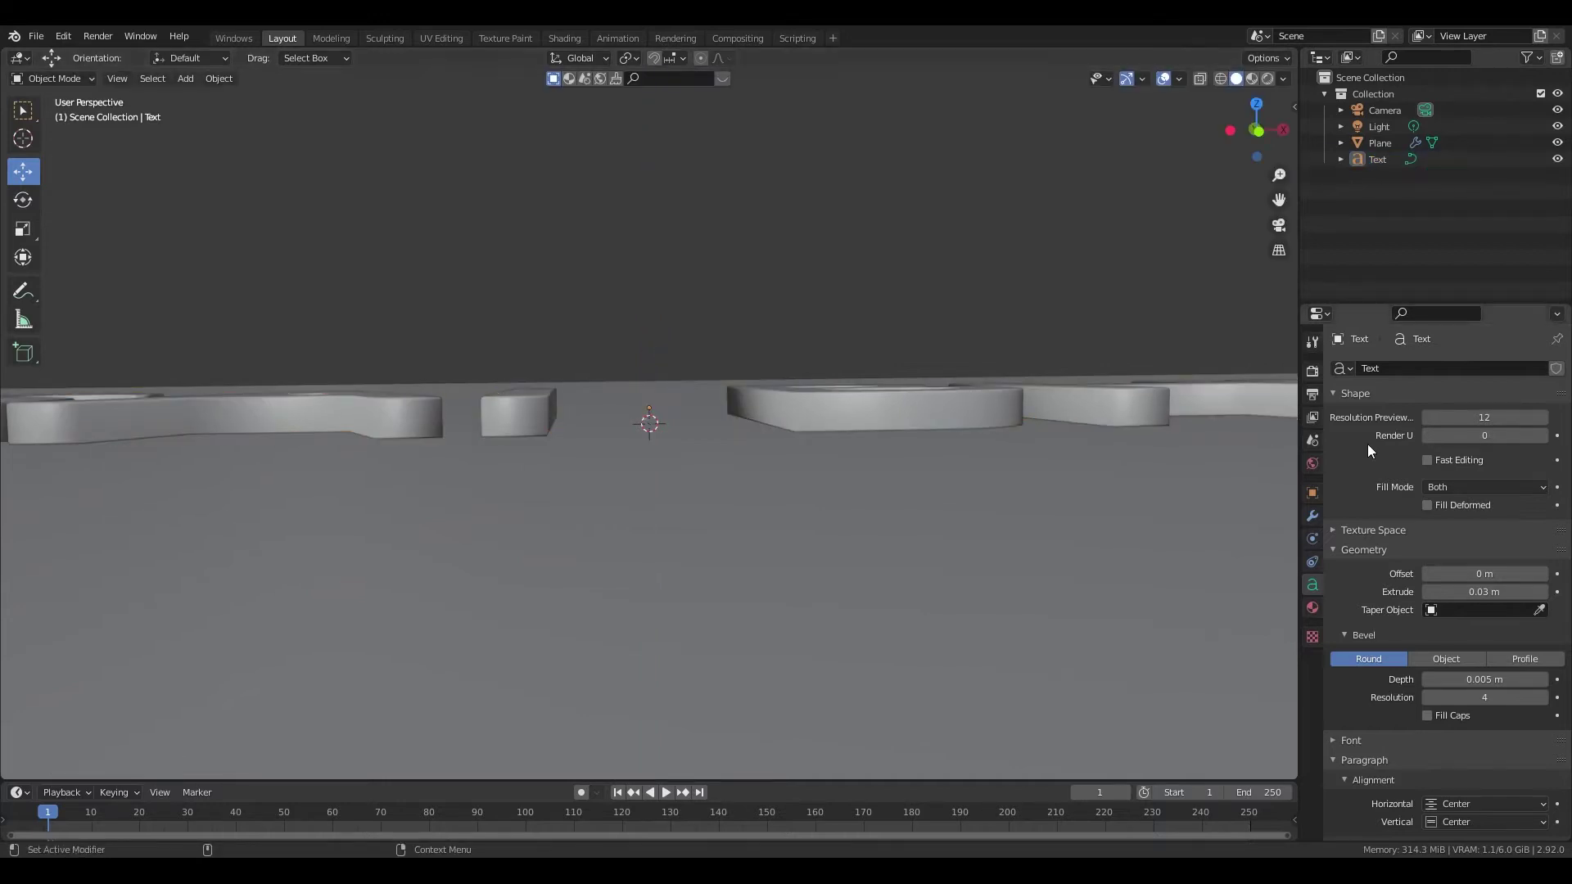
left_click_drag(1256, 131, 1248, 196)
scroll(650, 423, "down", 2)
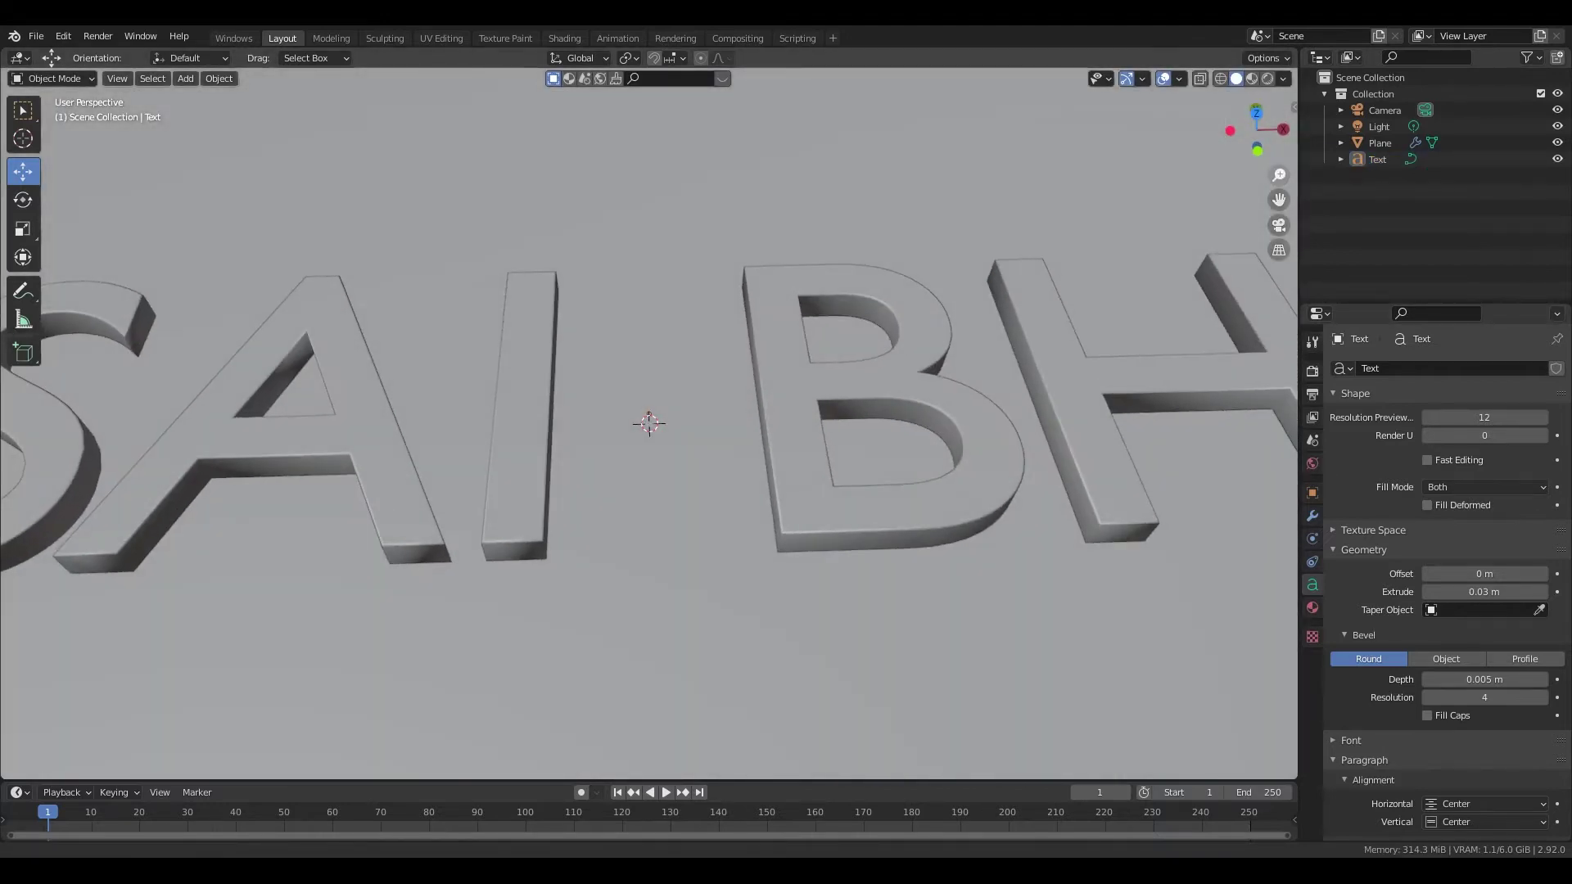
scroll(650, 424, "down", 2)
scroll(650, 423, "down", 2)
scroll(649, 423, "down", 2)
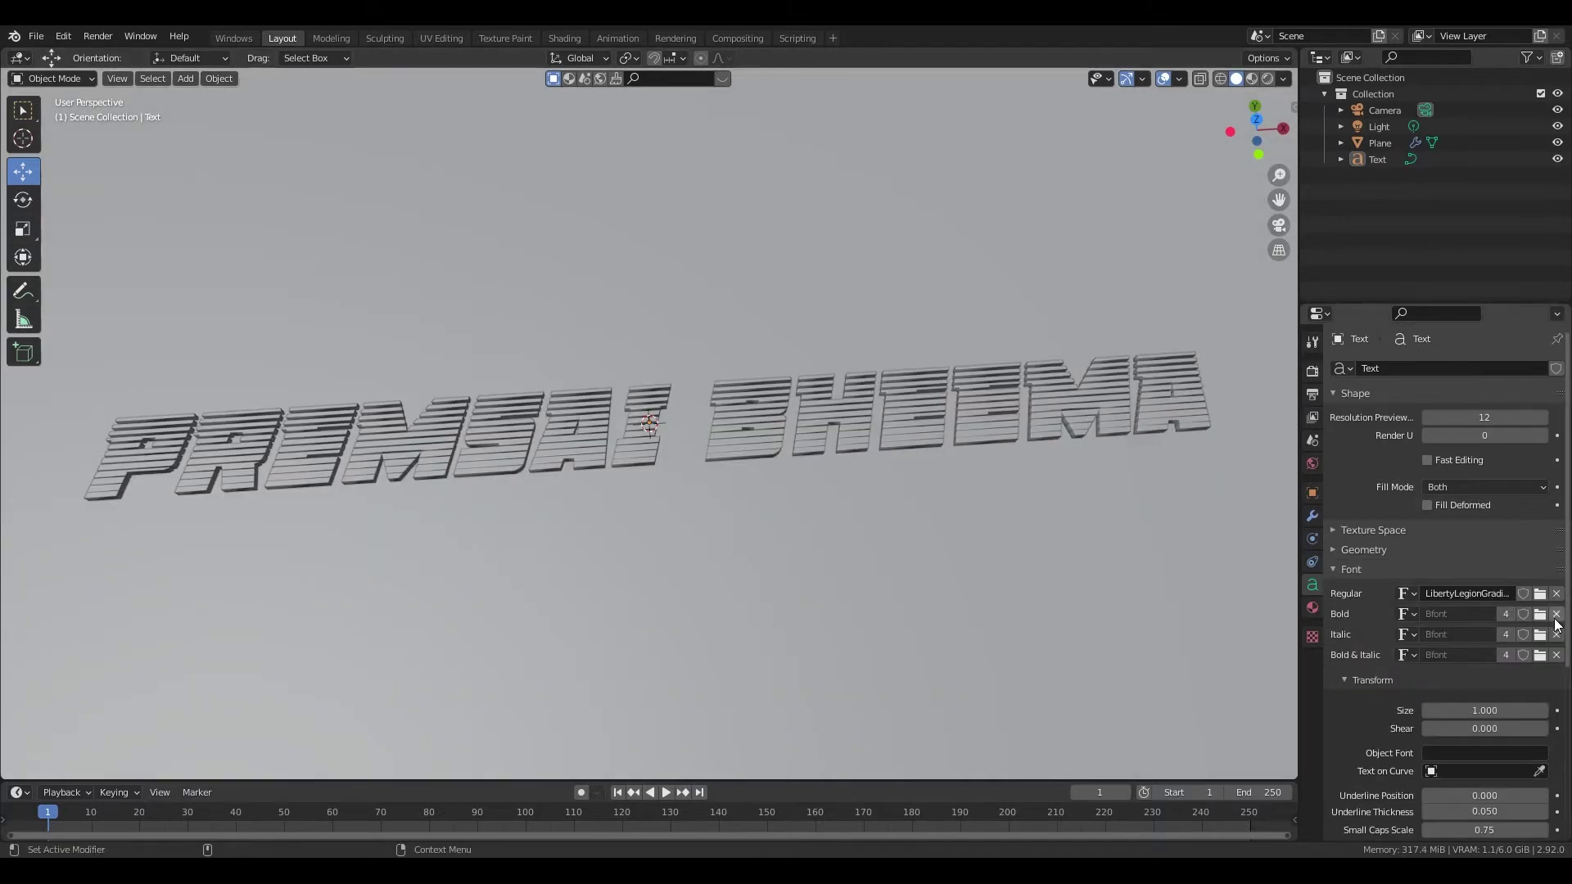
Step: Tilt the view to adjust the text's angle and switch to the Shading workspace
left_click_drag(1238, 117, 1257, 131)
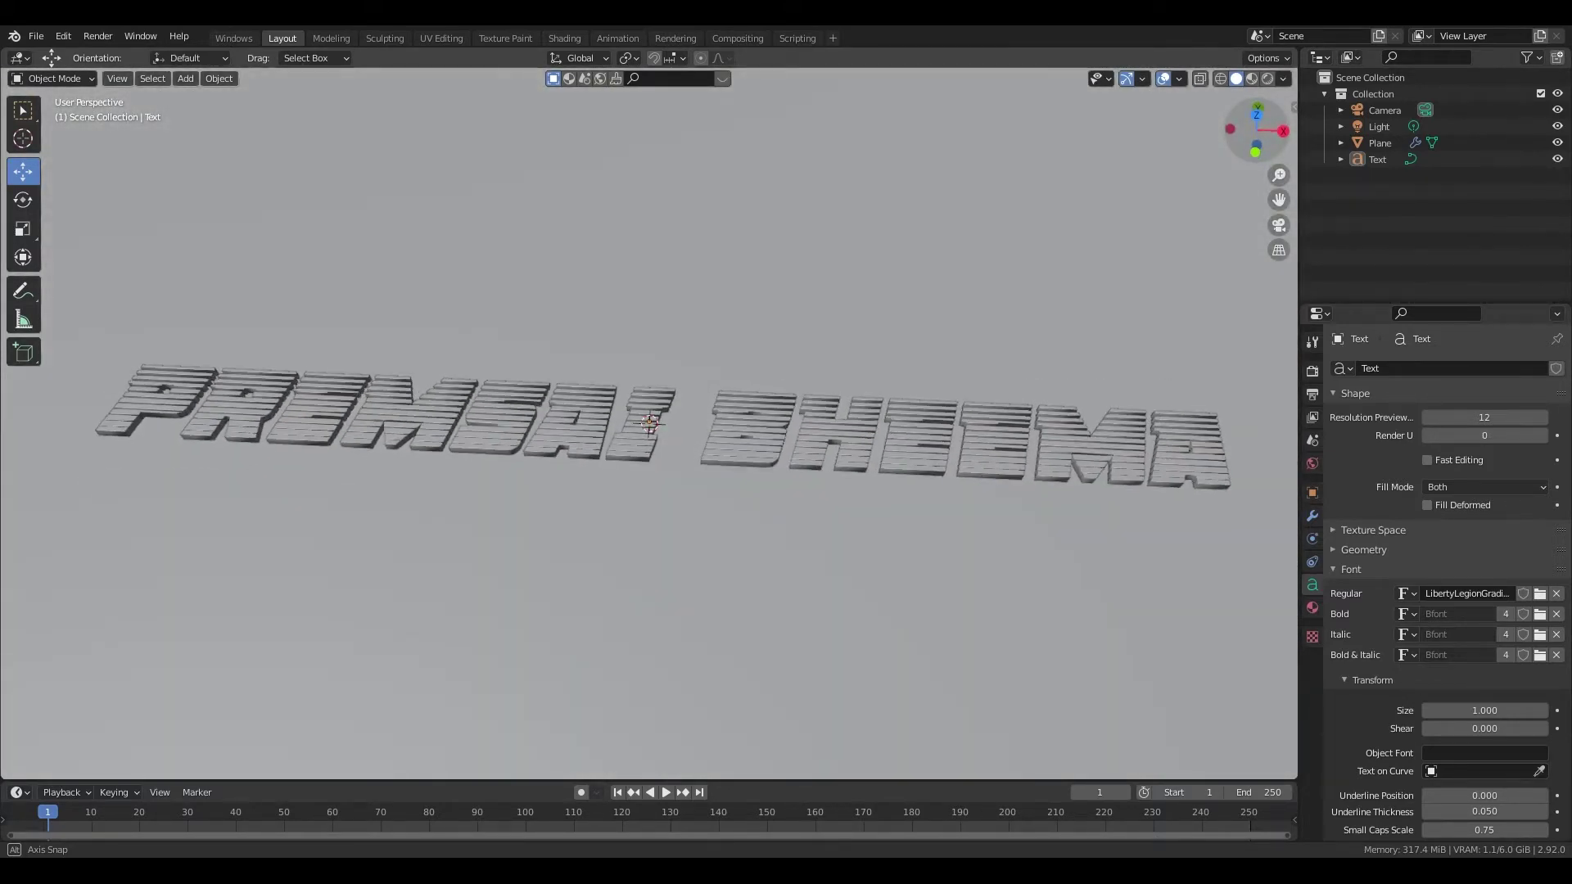
middle_click_drag(868, 386, 893, 385)
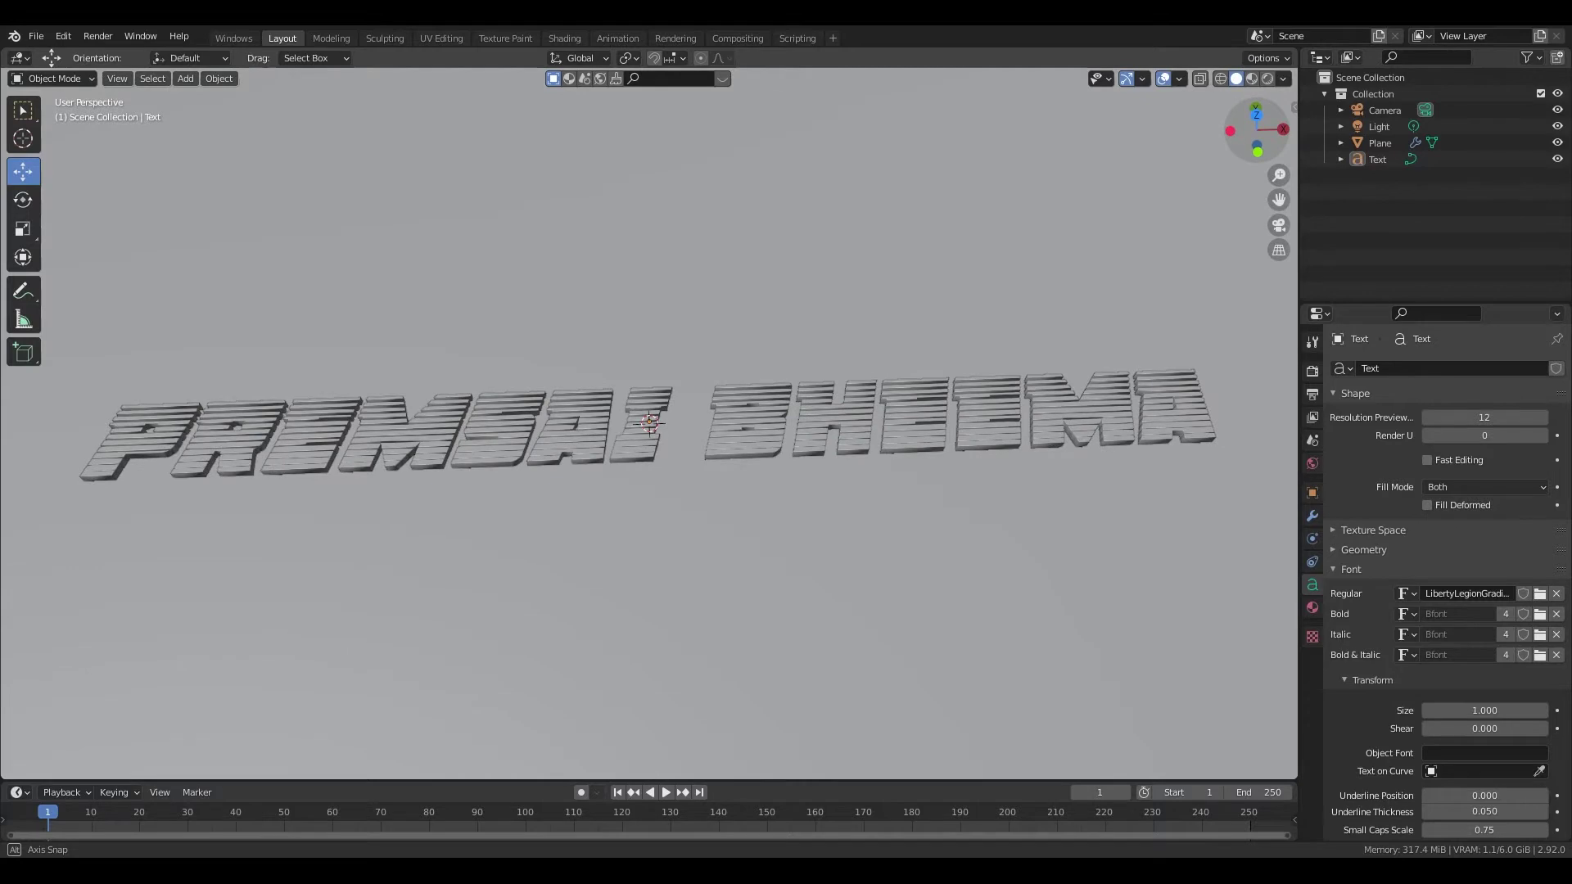
left_click(567, 38)
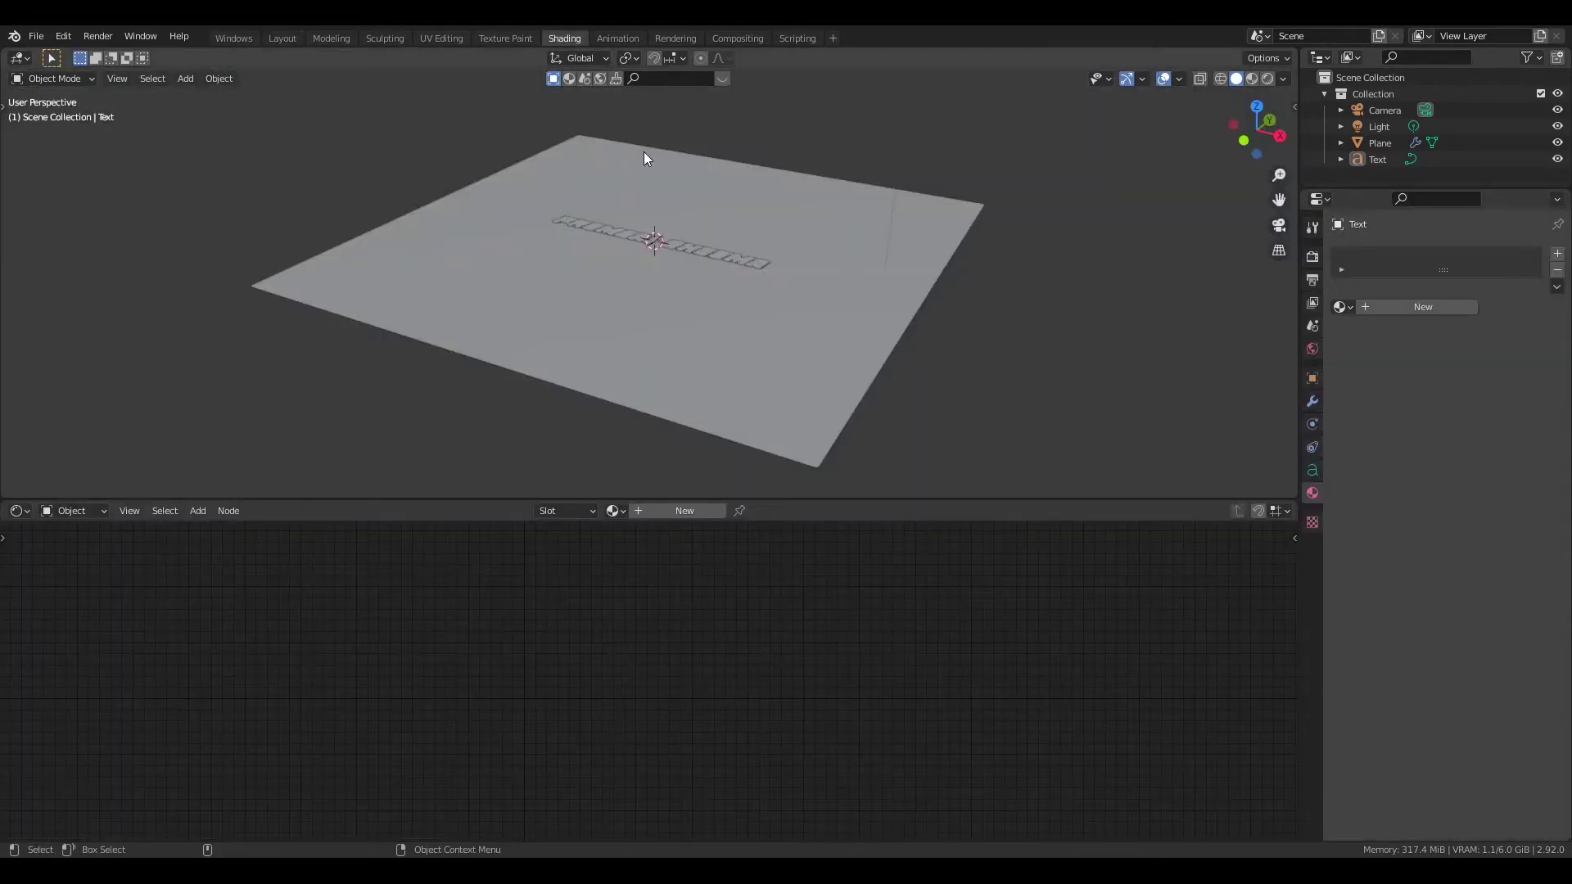
Step: Enlarge the Shader Editor by shrinking the 3D view, and frame the text close up above it
left_click_drag(1256, 127, 774, 481)
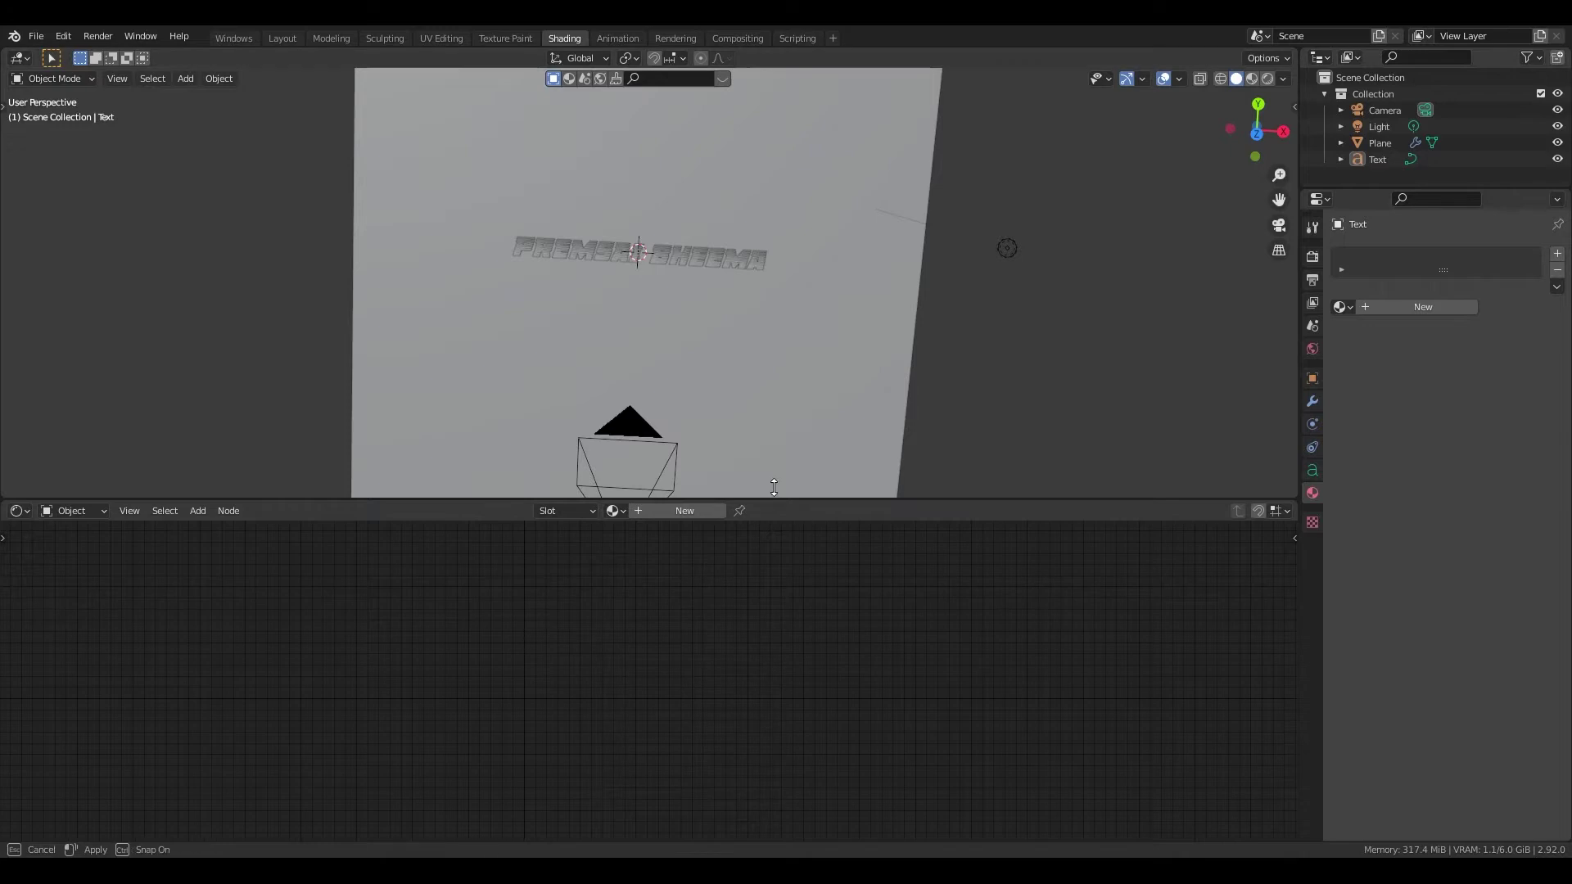
left_click_drag(772, 499, 778, 284)
left_click_drag(1279, 196, 1294, 245)
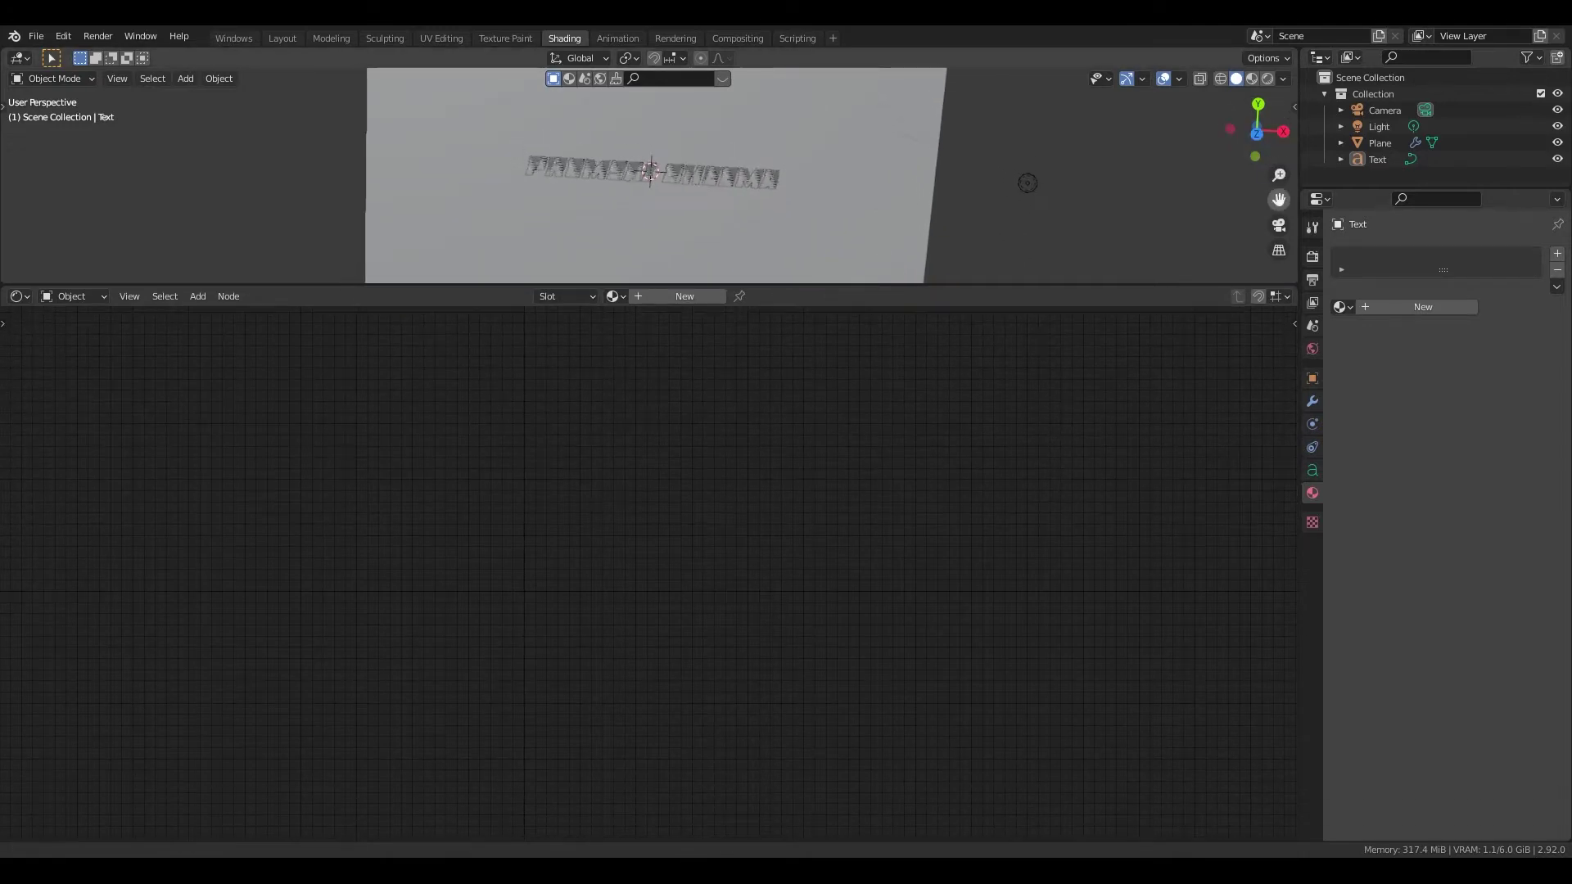
mouse_move(1279, 175)
left_mouse_down()
mouse_move(1278, 114)
mouse_move(1240, 139)
mouse_move(1256, 131)
left_mouse_up()
mouse_move(1279, 197)
left_mouse_down()
mouse_move(1279, 176)
mouse_move(1281, 206)
left_mouse_up()
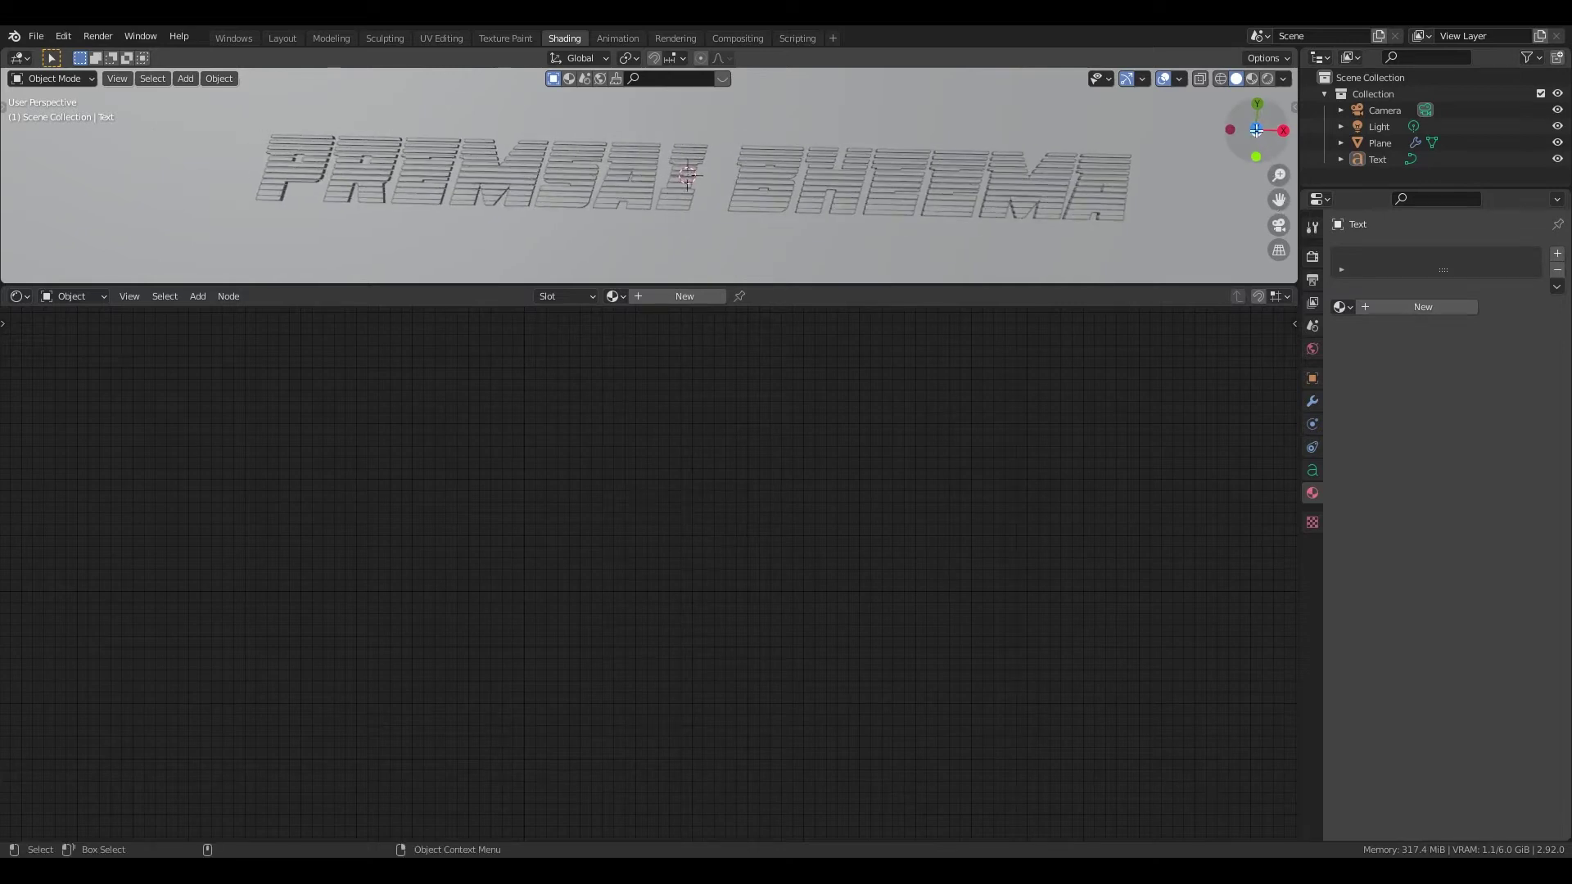
left_click_drag(1261, 135, 1269, 143)
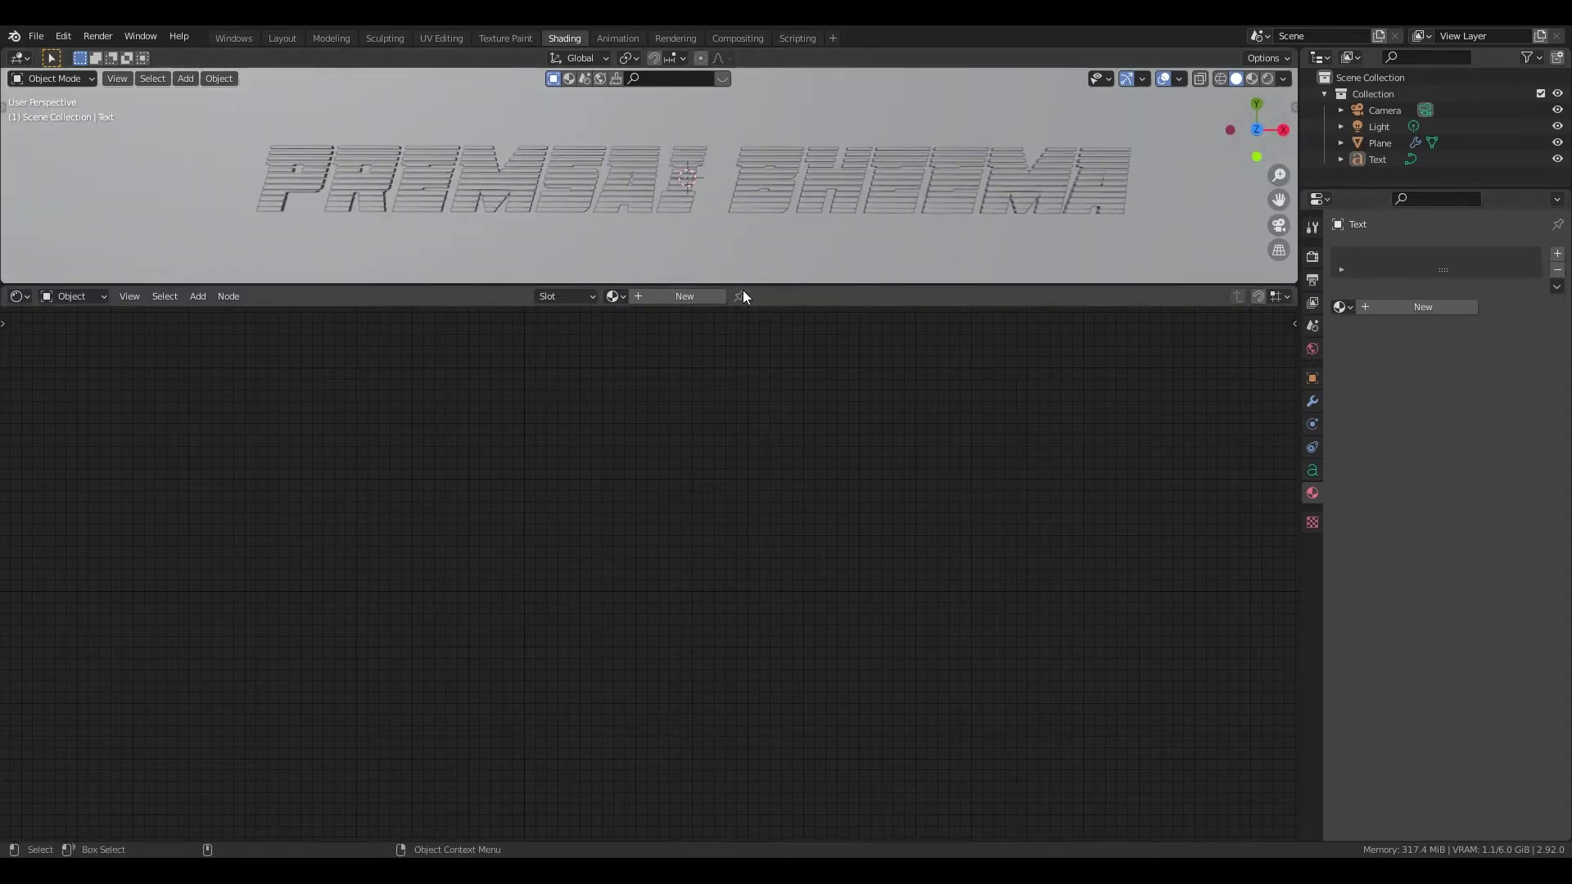
Step: Give the text a new material with Roughness 0 and view it in Rendered shading
left_click(1384, 159)
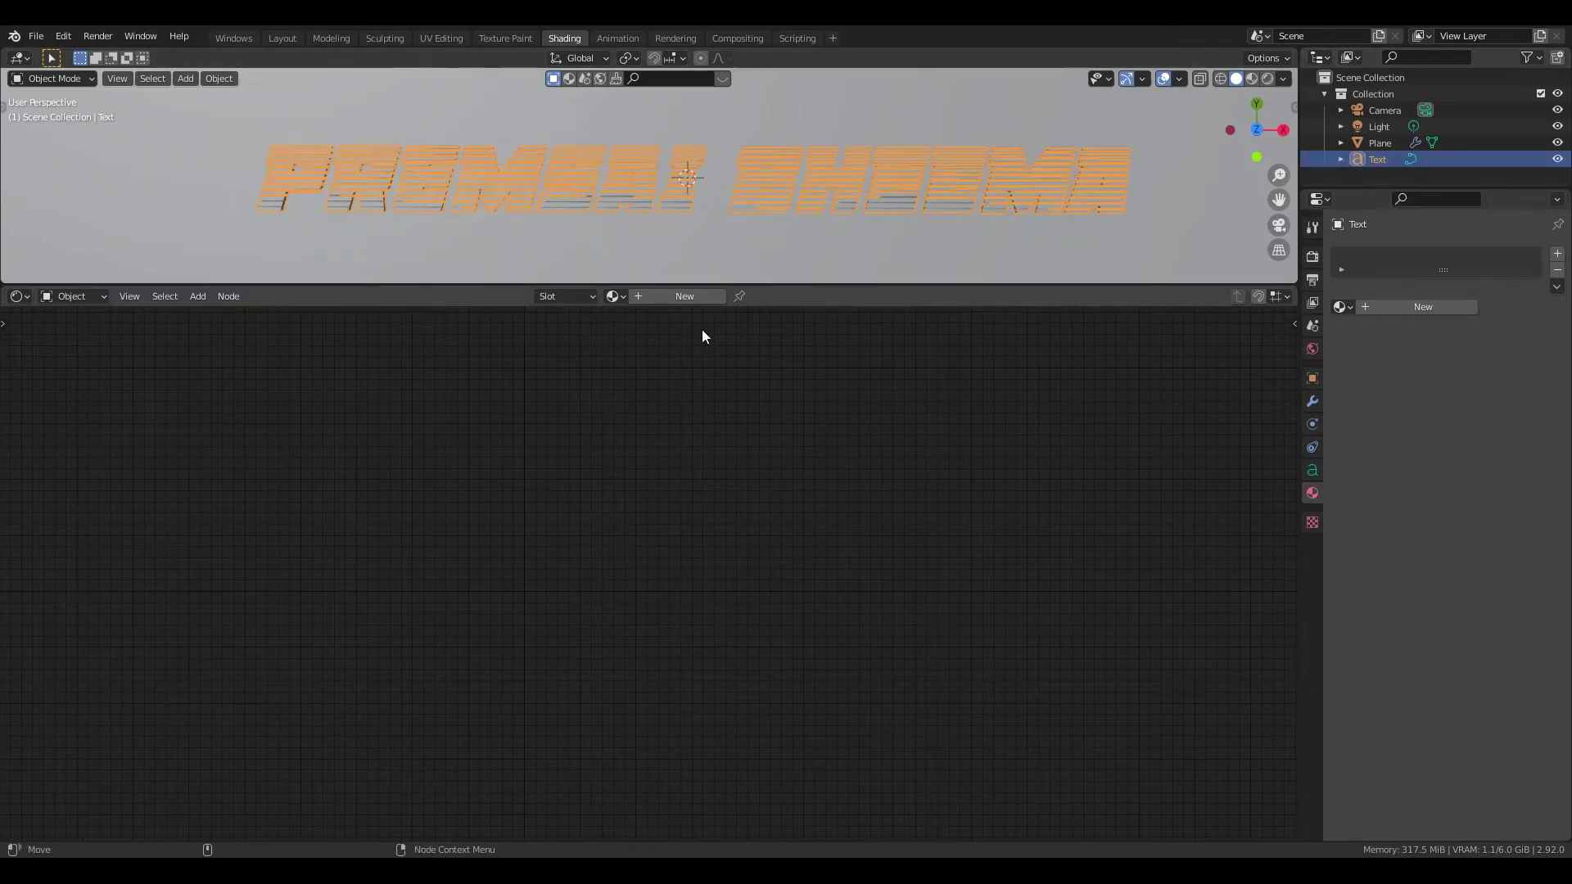
left_click(659, 295)
left_click_drag(624, 429, 837, 390)
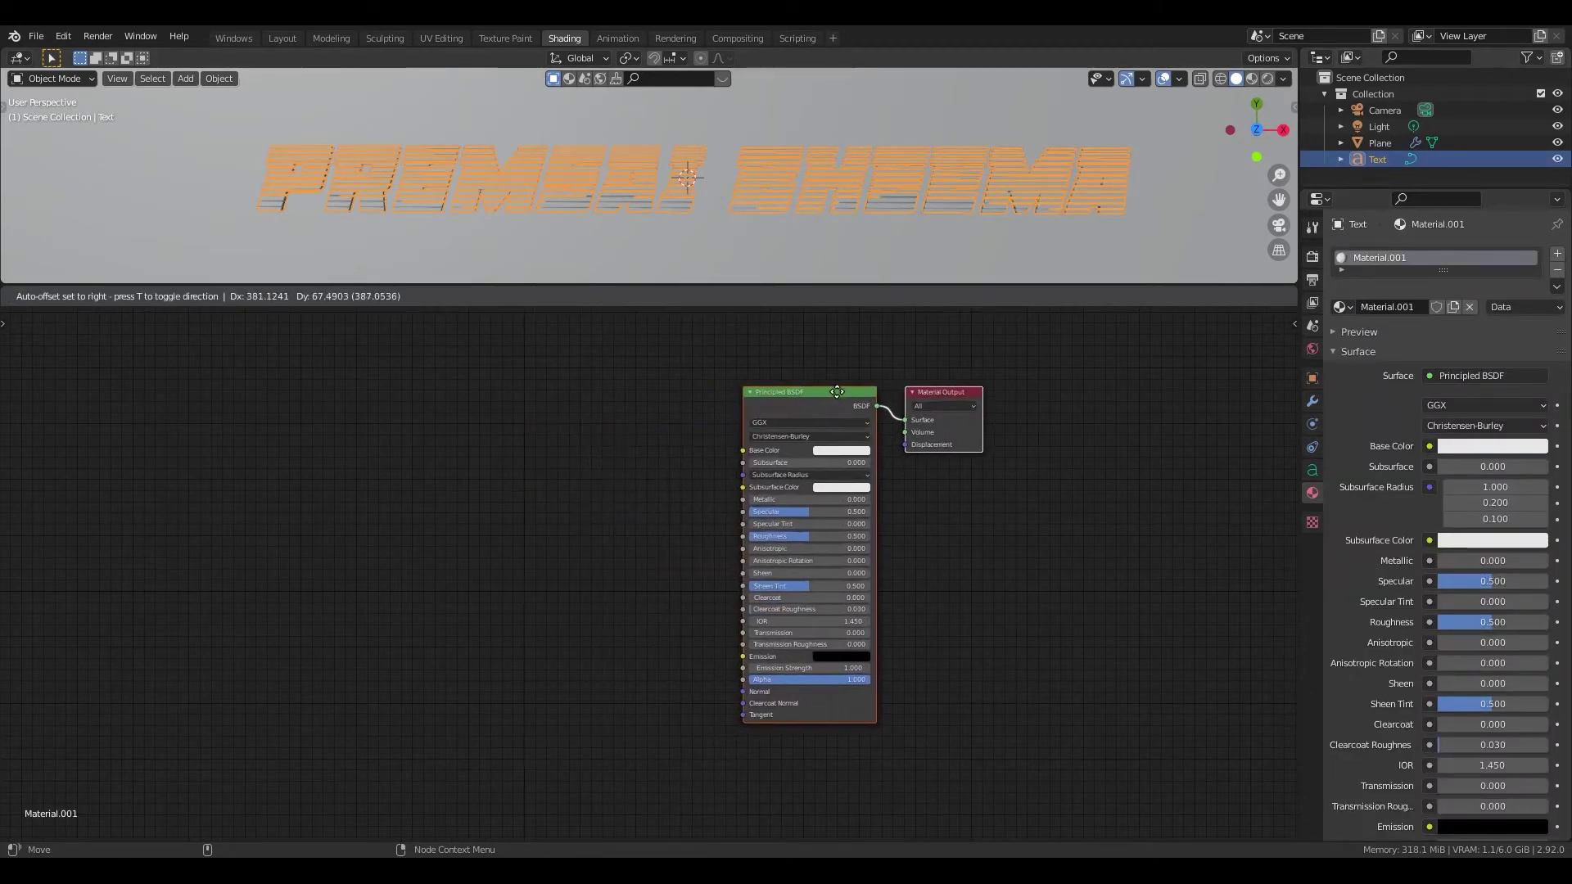
left_click_drag(935, 394, 1062, 409)
left_click_drag(812, 391, 832, 384)
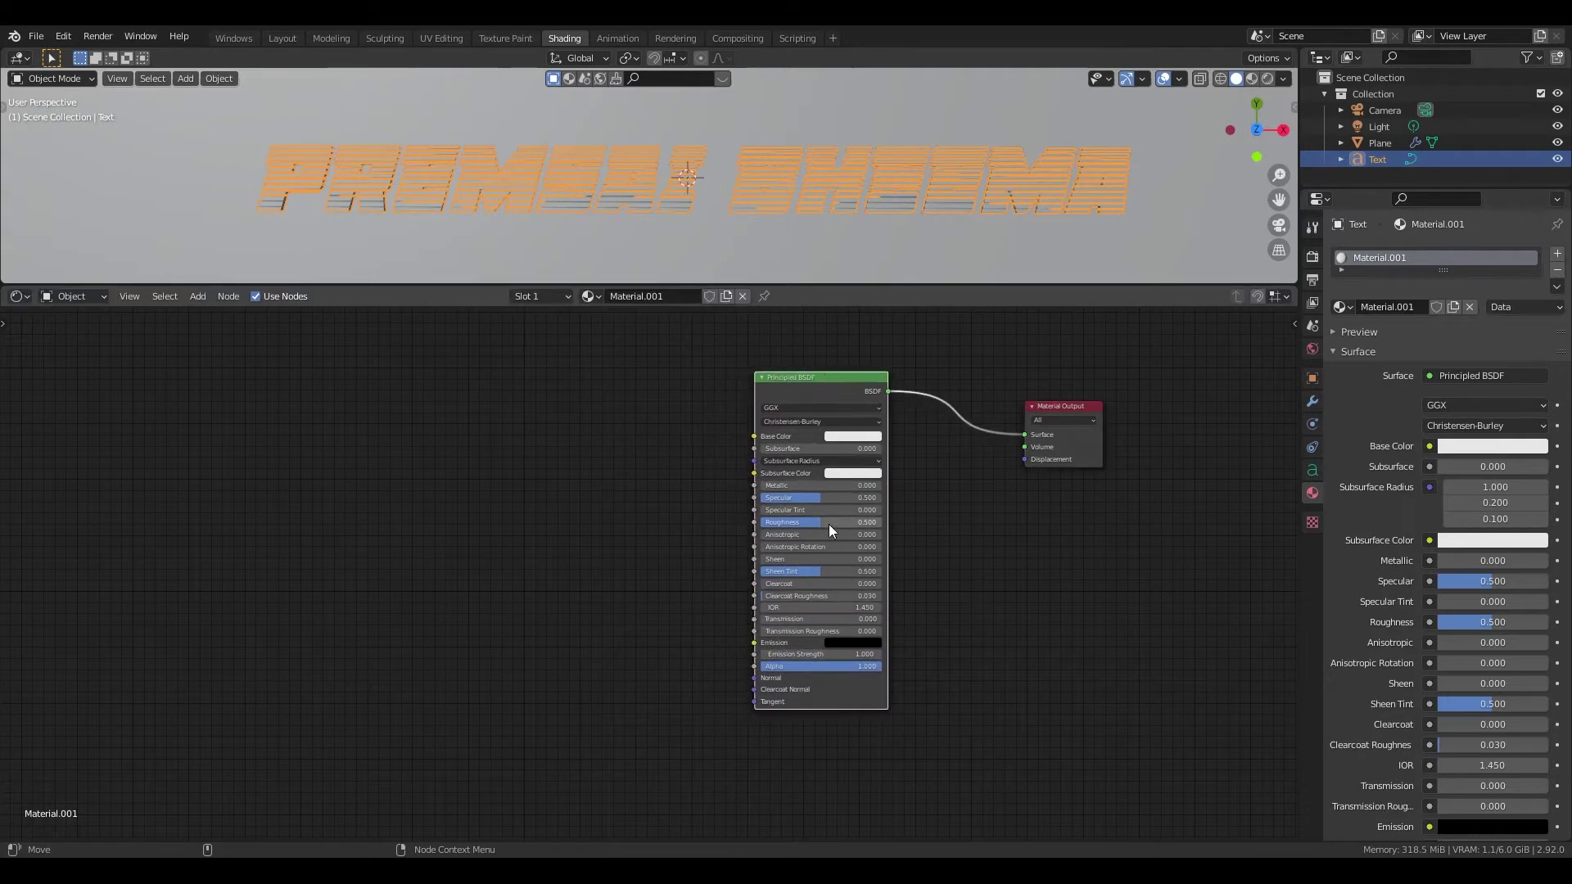
left_click_drag(828, 524, 778, 524)
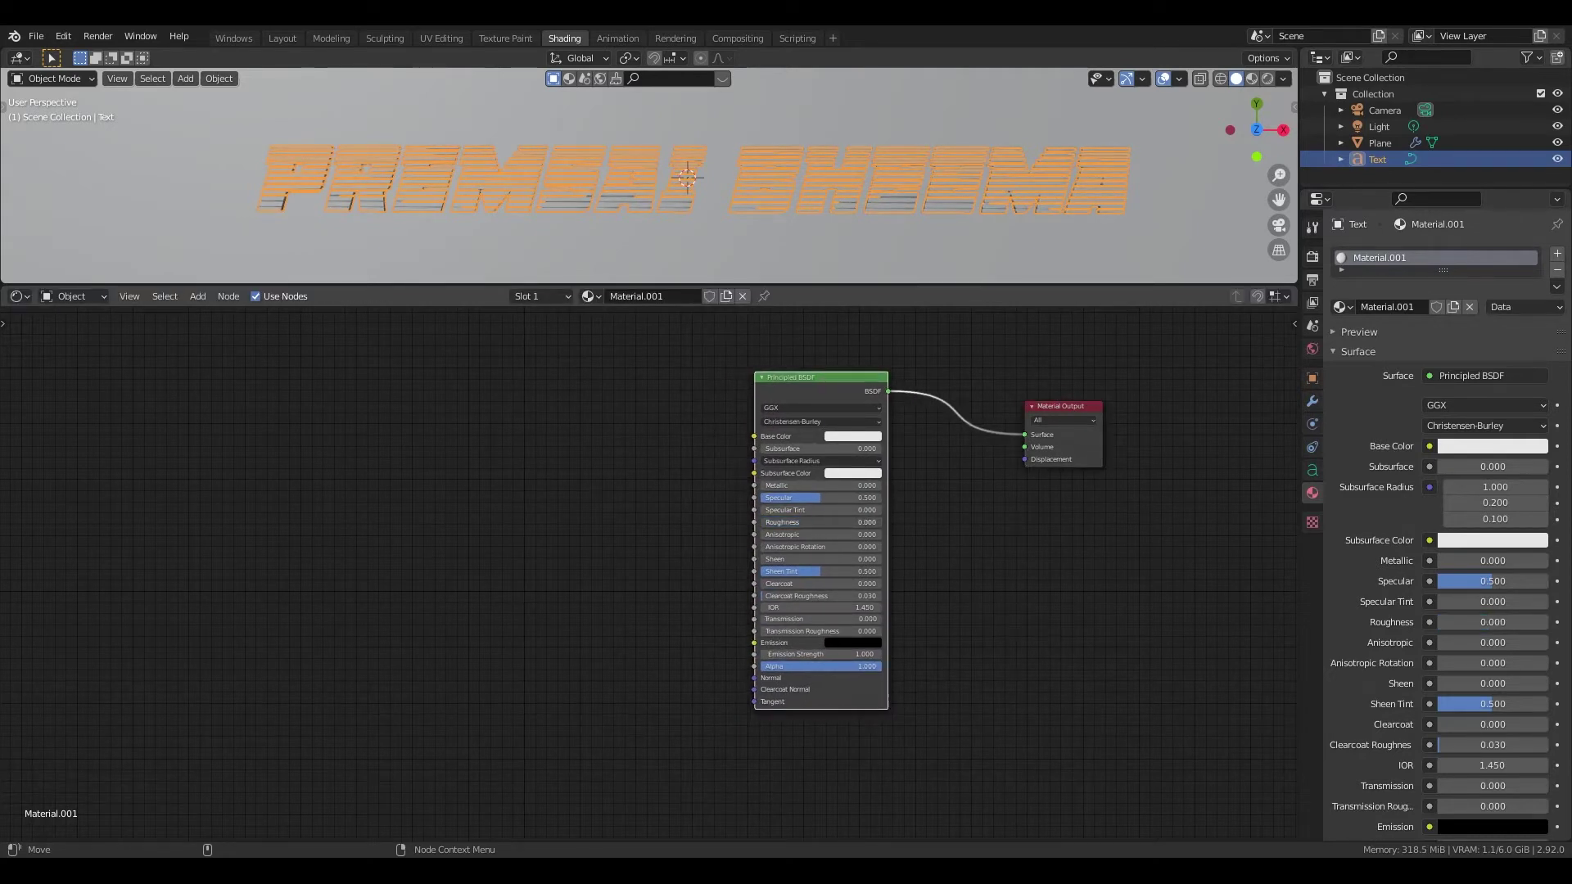
left_click(1267, 78)
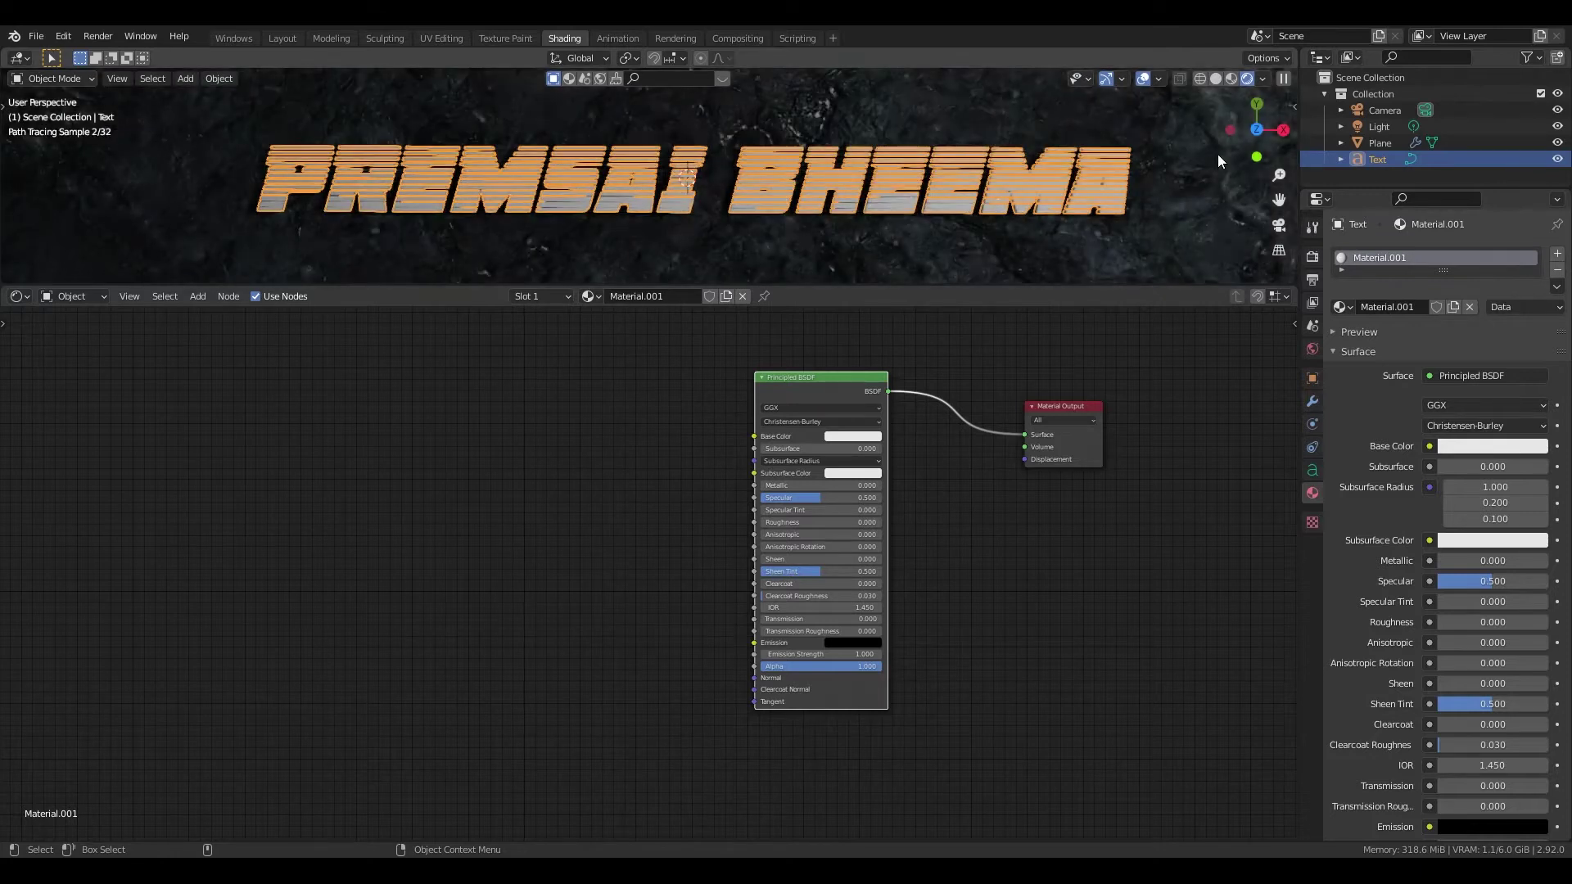
Step: Move the 3D cursor onto the text and set the Principled BSDF Transmission to 1
key("Tab")
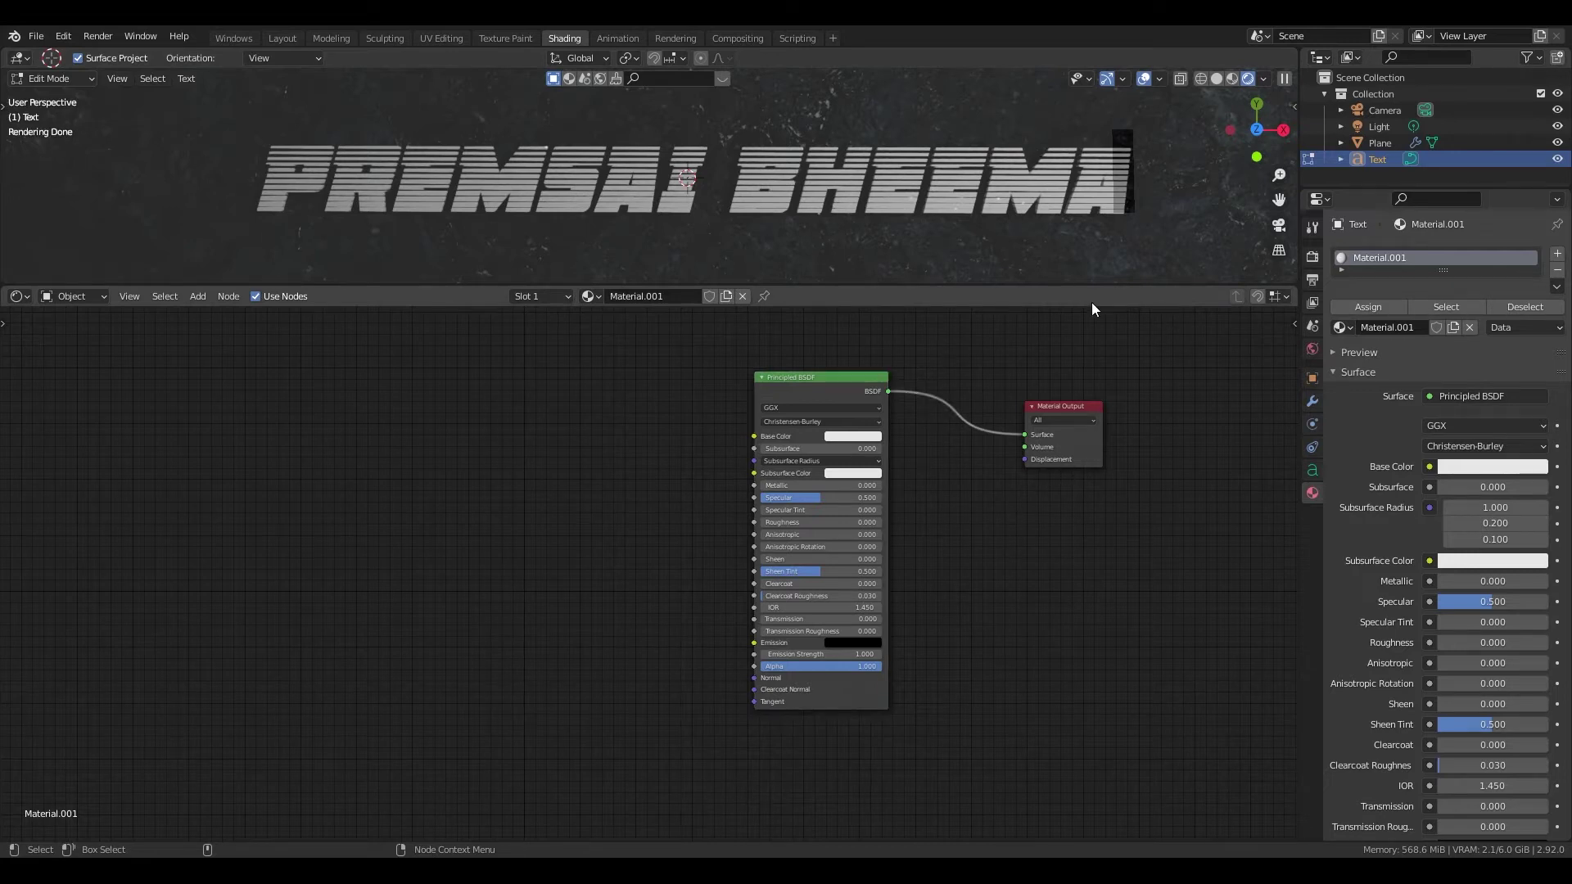
right_click(1148, 217, "shift")
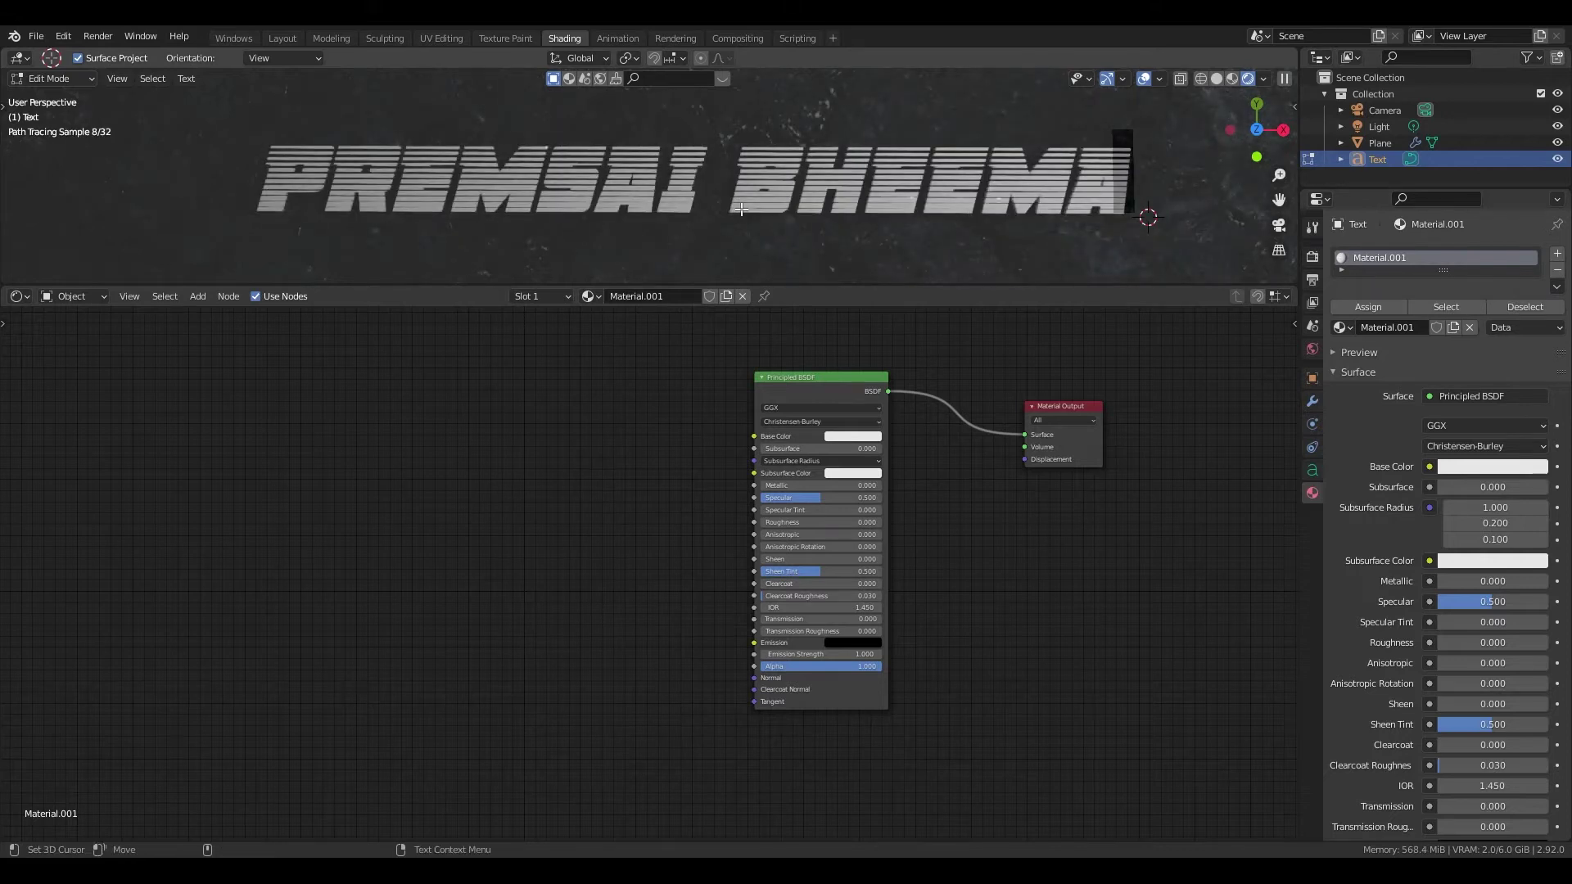
right_click(702, 191, "shift")
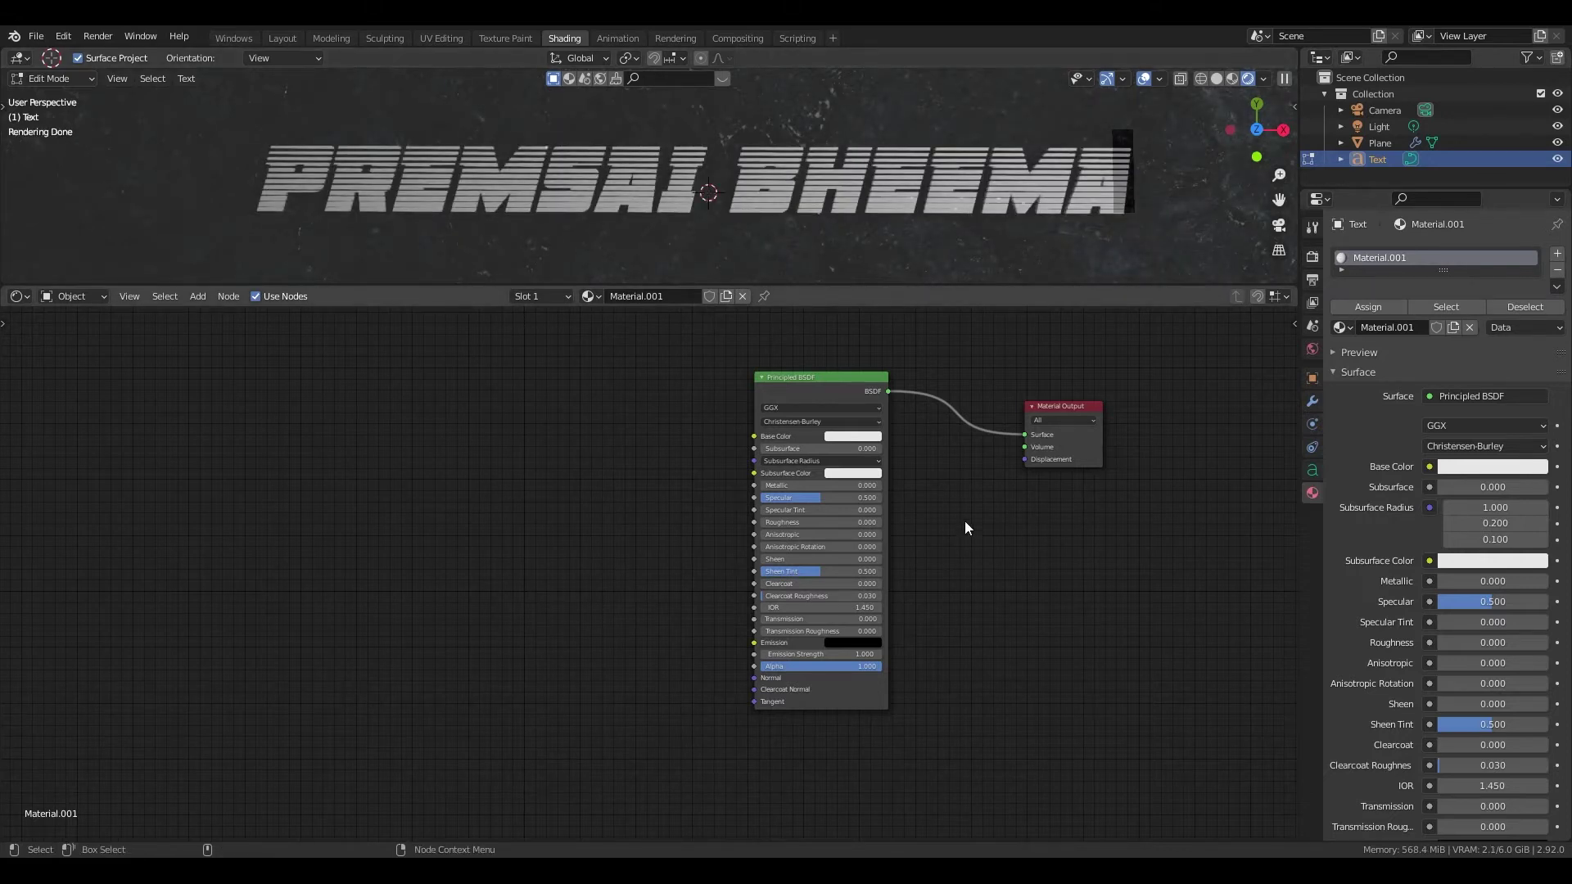
key("Tab")
left_click(800, 321)
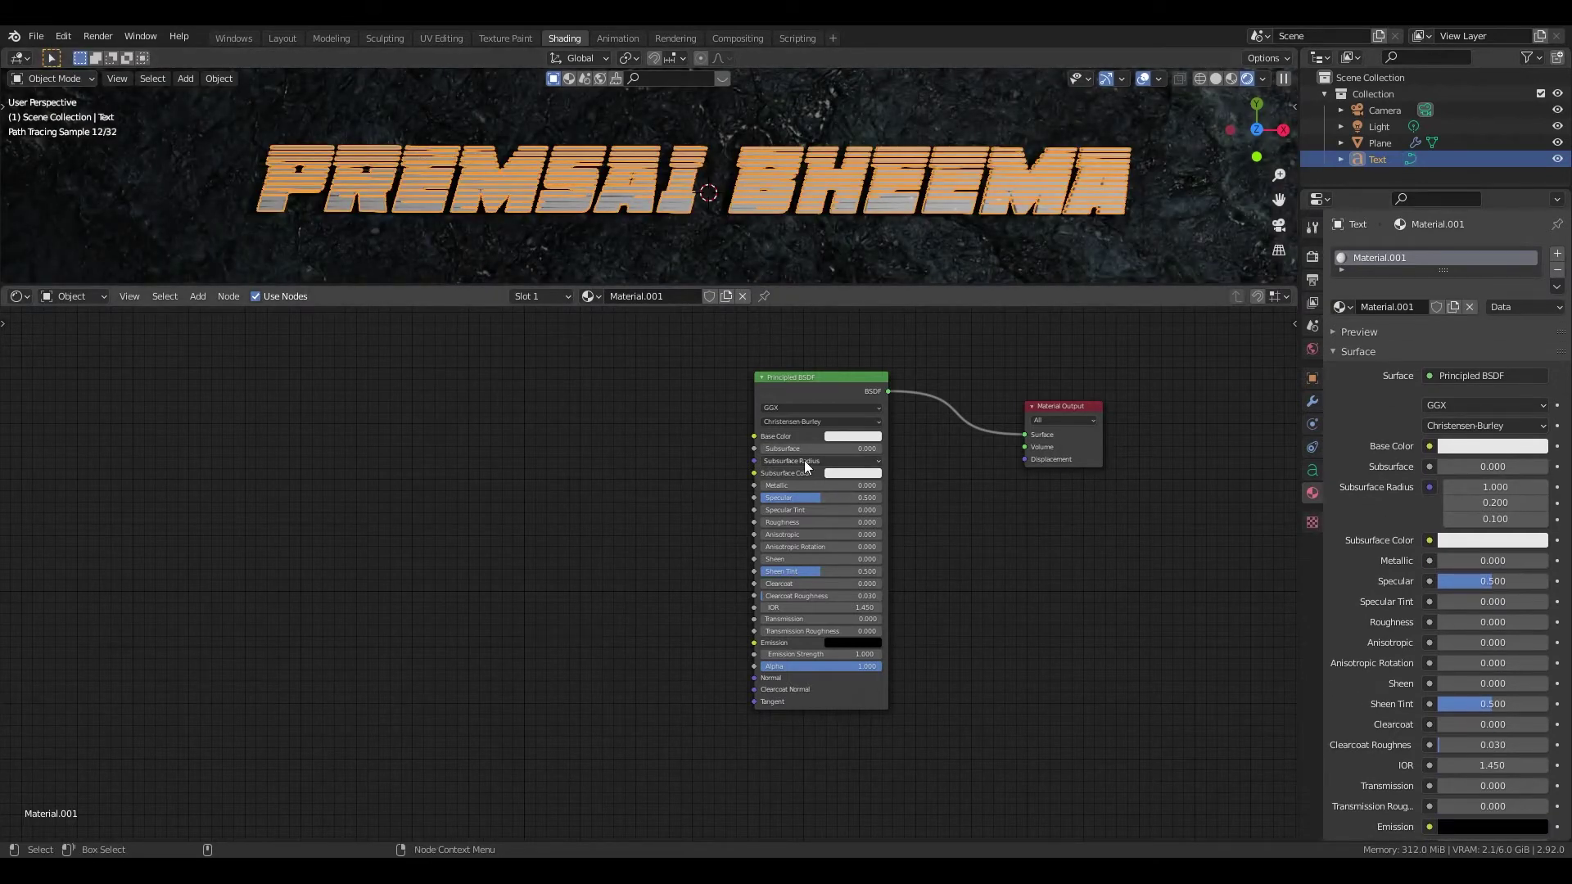
left_click(824, 381)
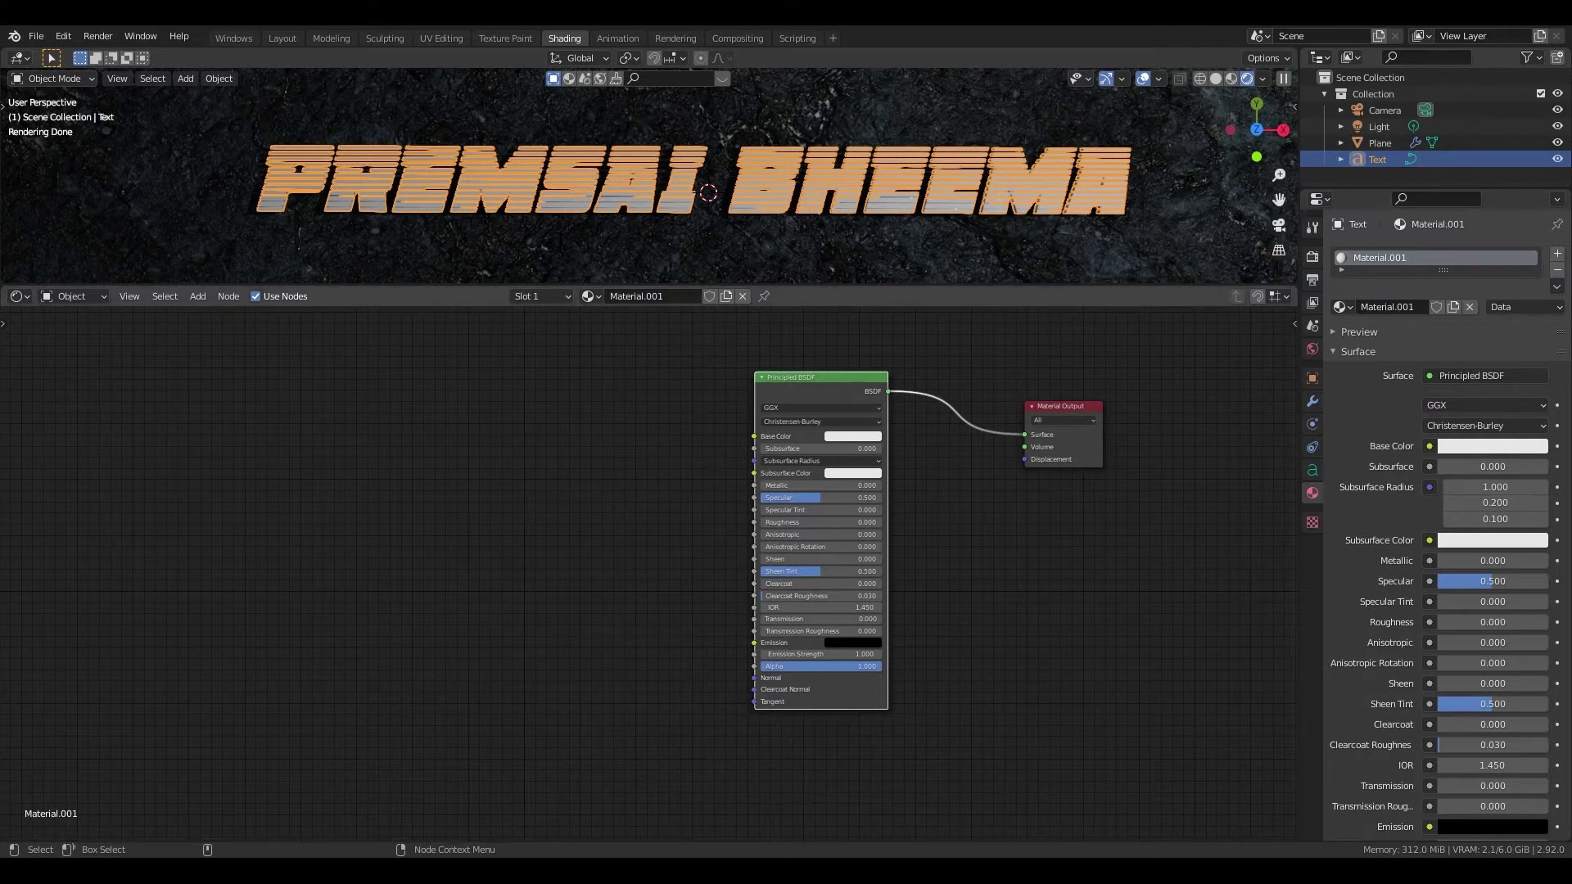
left_click_drag(790, 619, 880, 619)
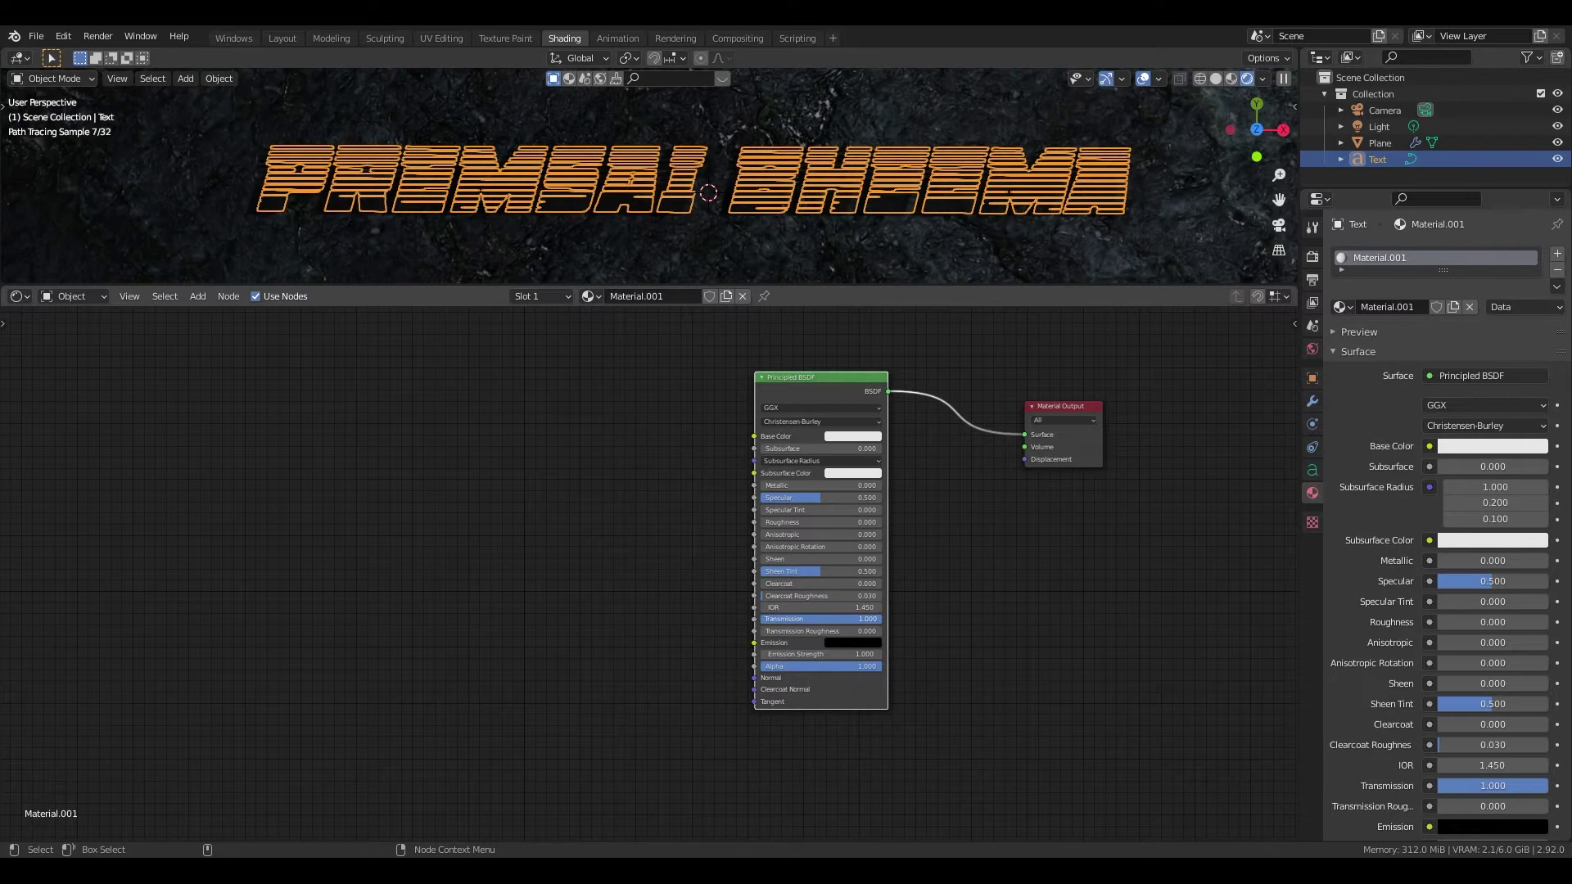
Step: Insert a Mix Shader node on the link between the Principled BSDF and Material Output
key("shift+a")
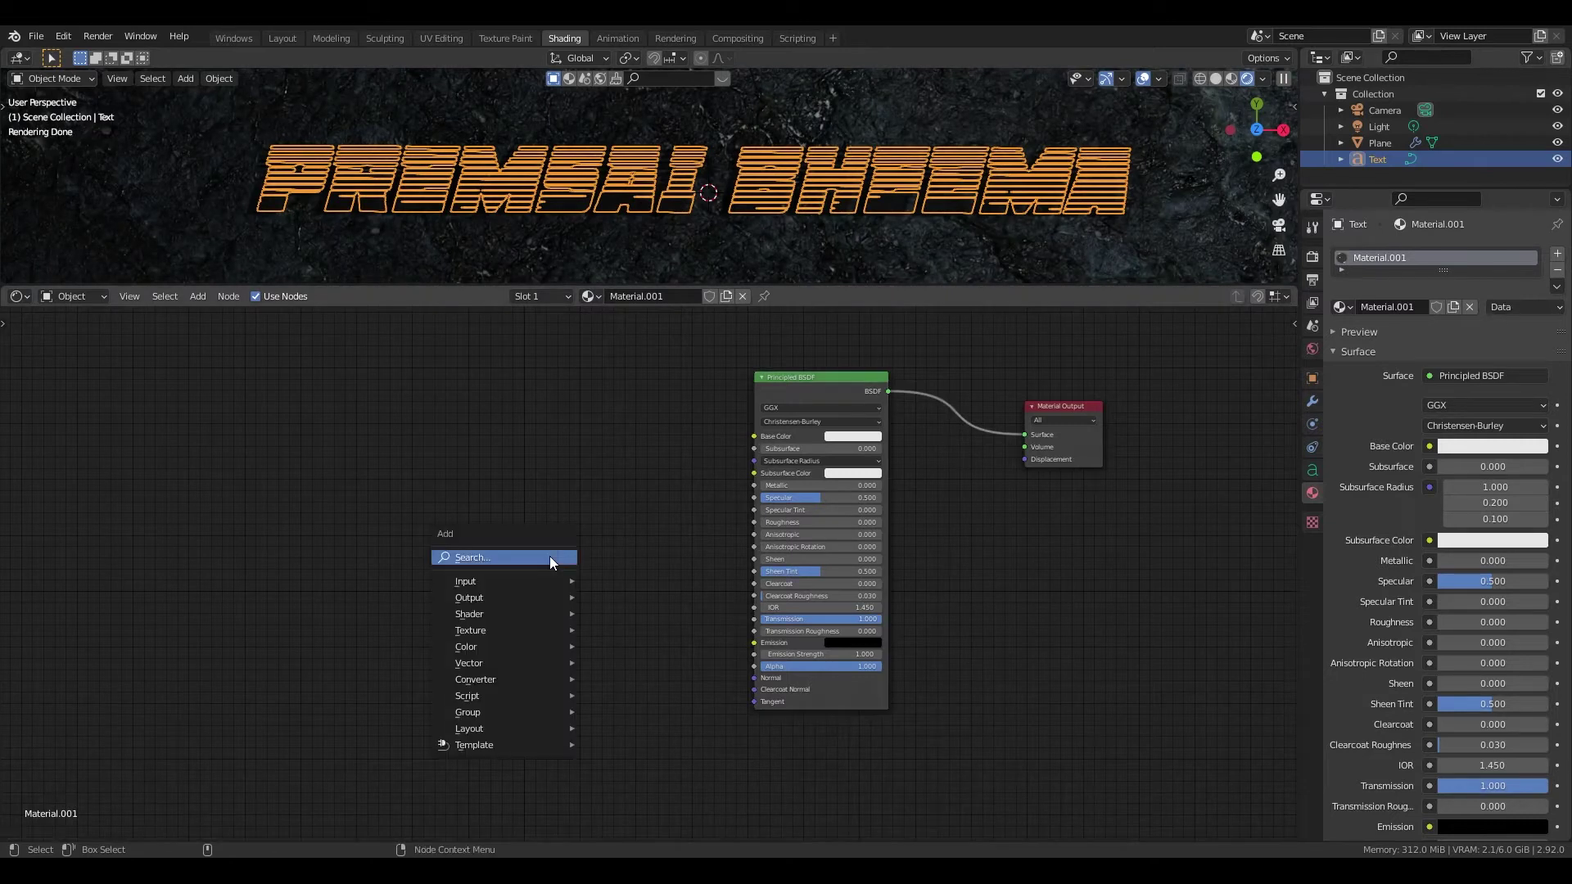
key("i")
key("c")
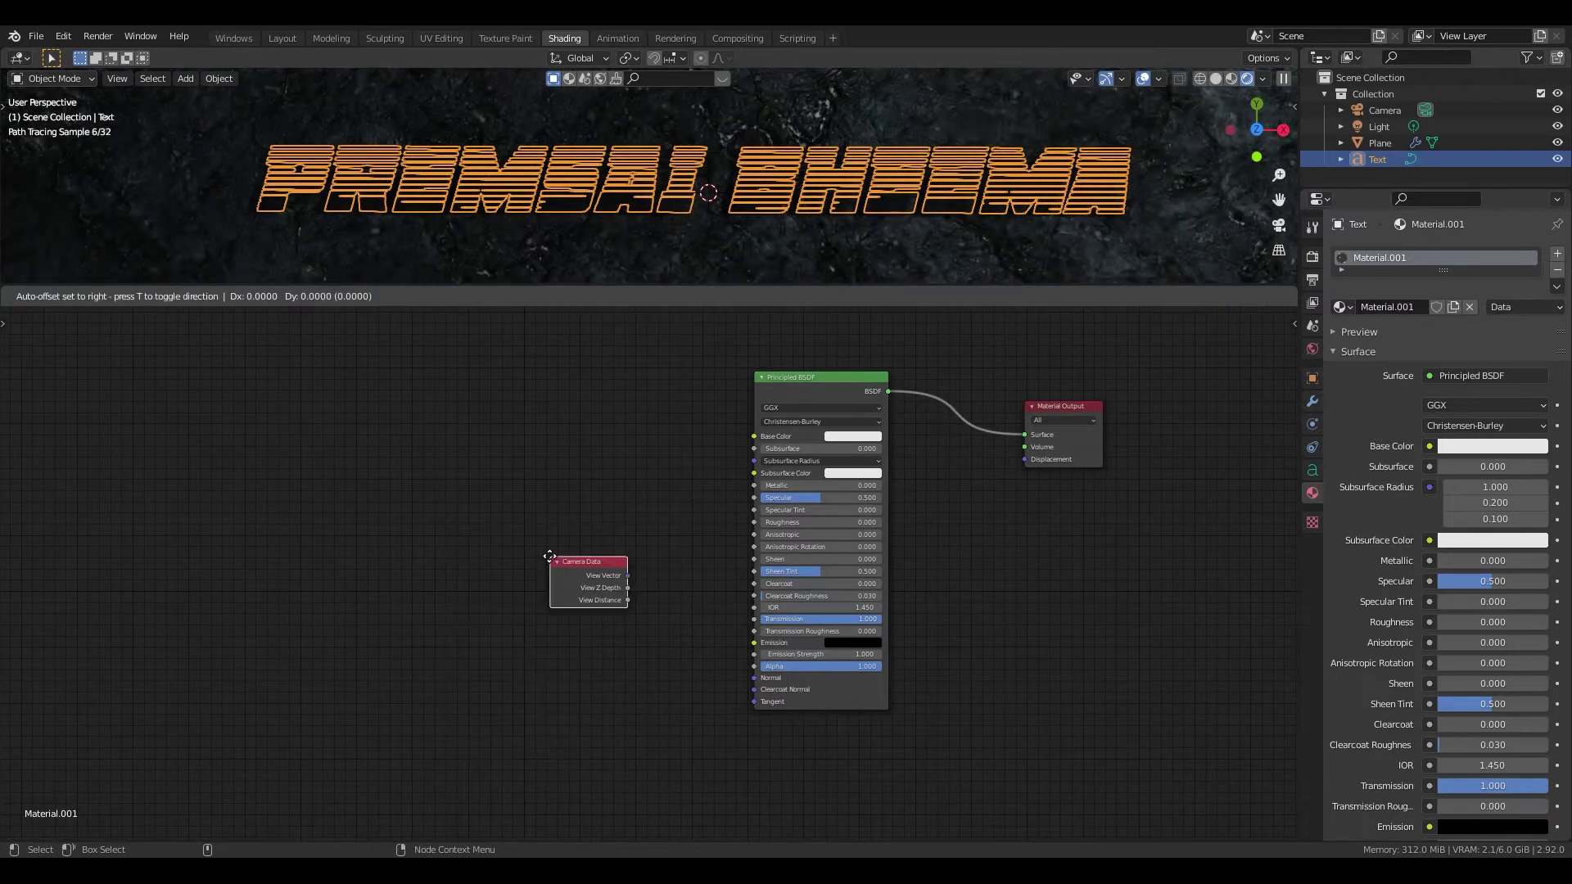
key("Escape")
key("shift+a")
key("i")
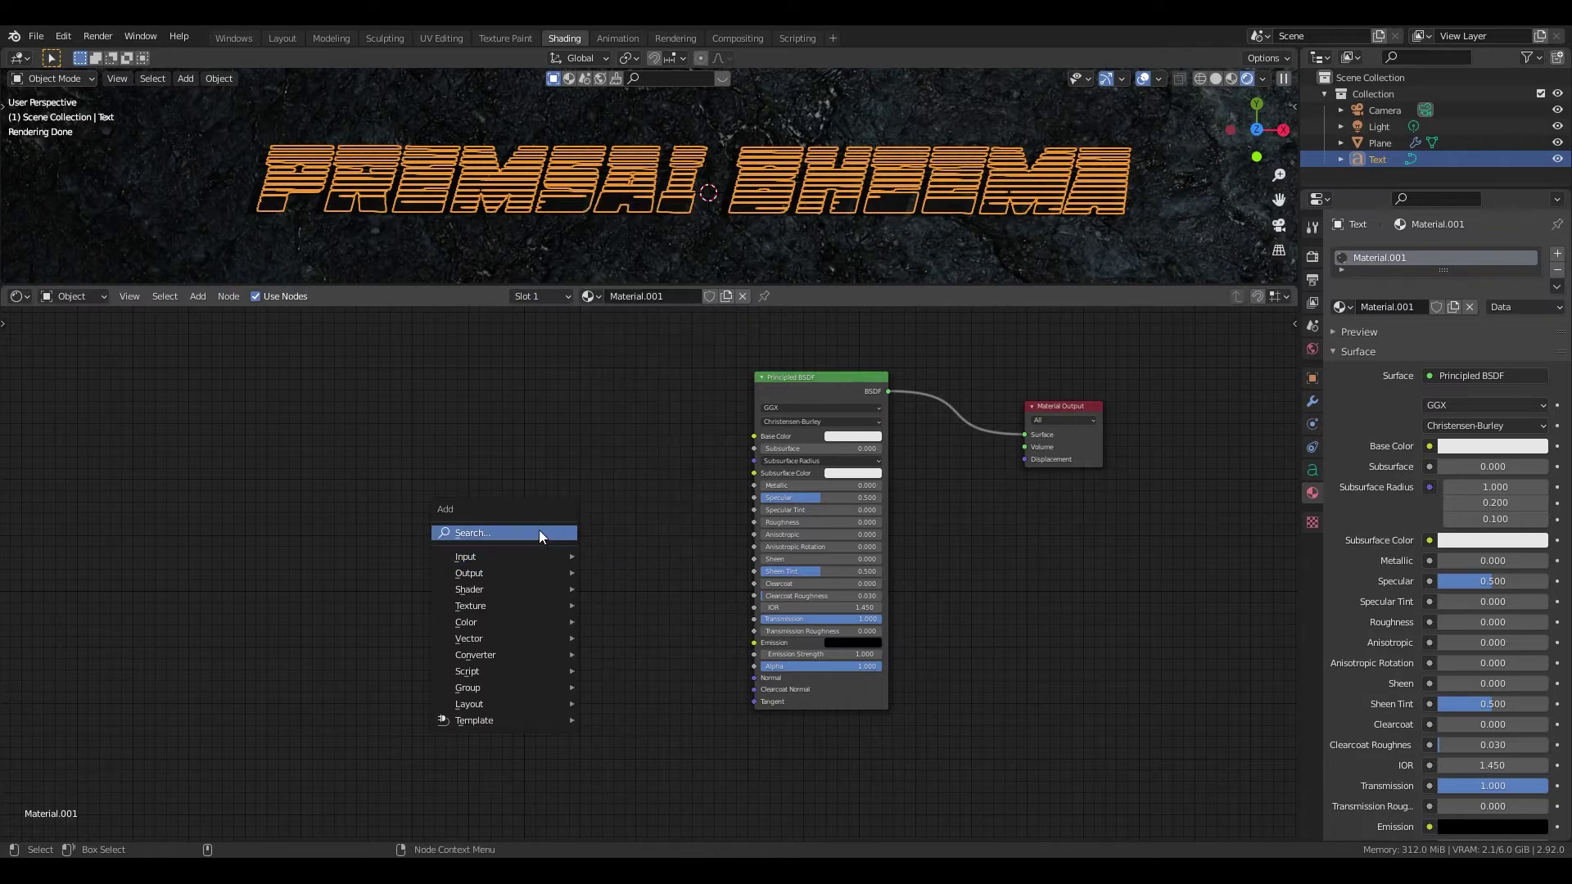
left_click(540, 531)
type("mix")
key("Return")
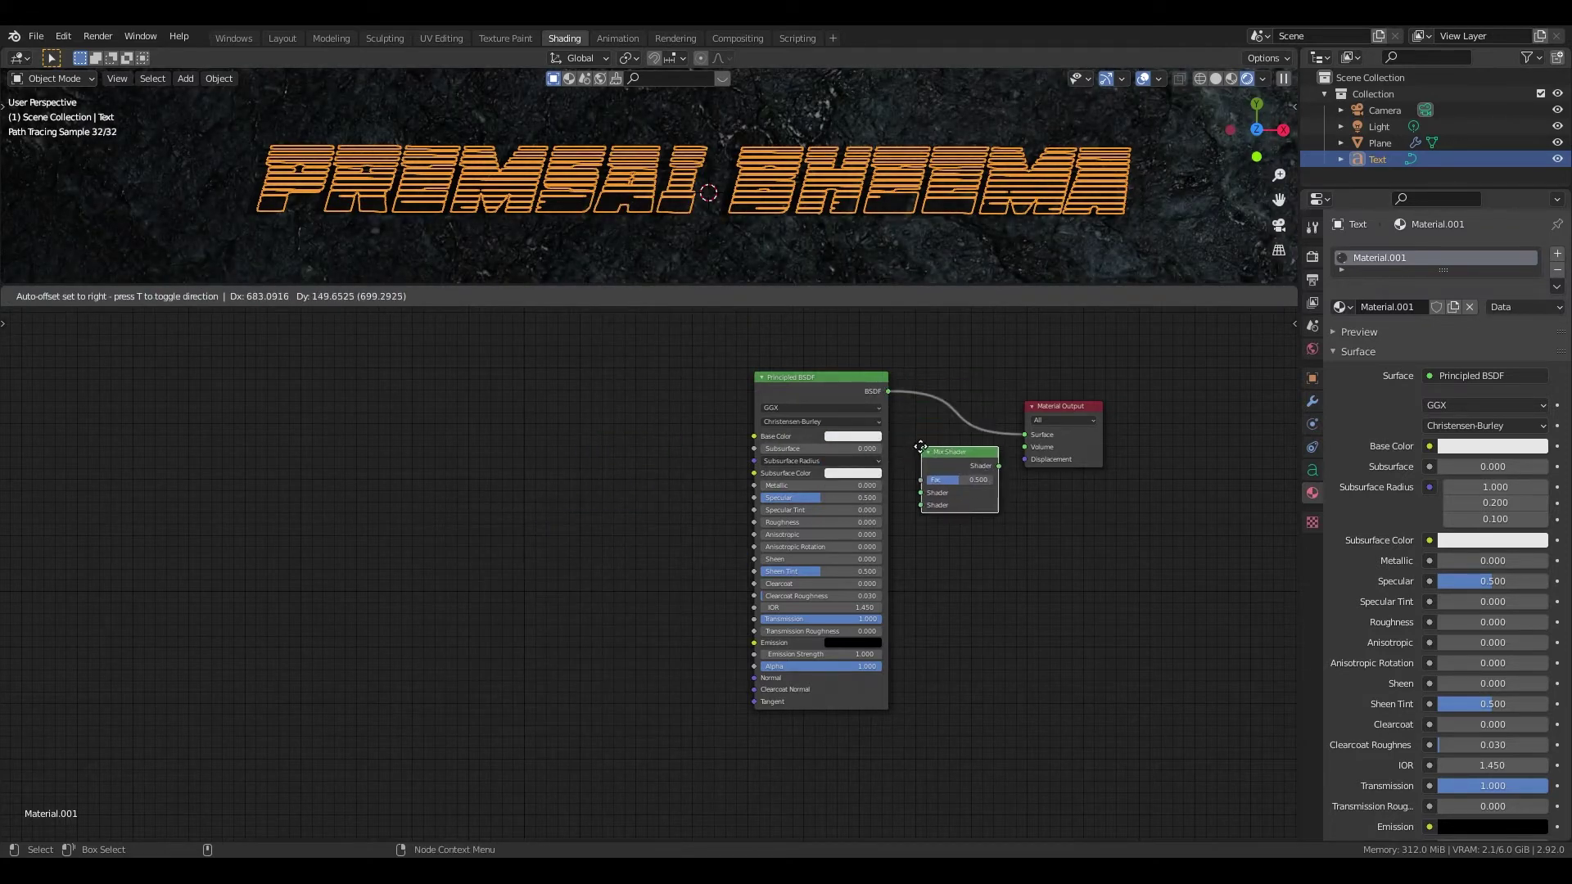
left_click(925, 380)
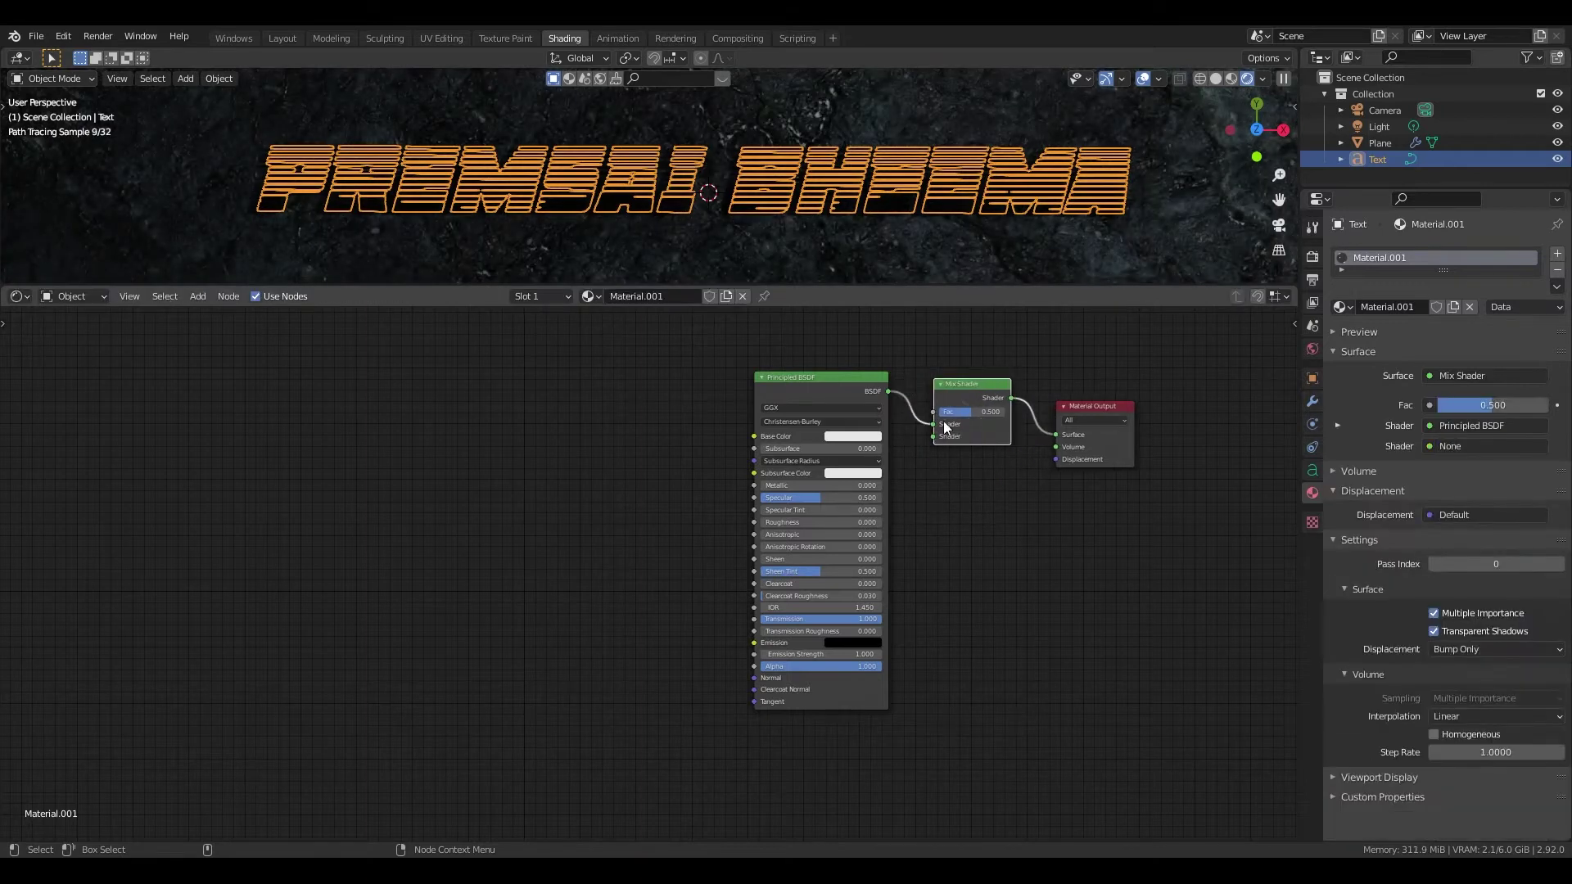
Step: Add an Emission shader and connect it into the Mix Shader
key("shift+a")
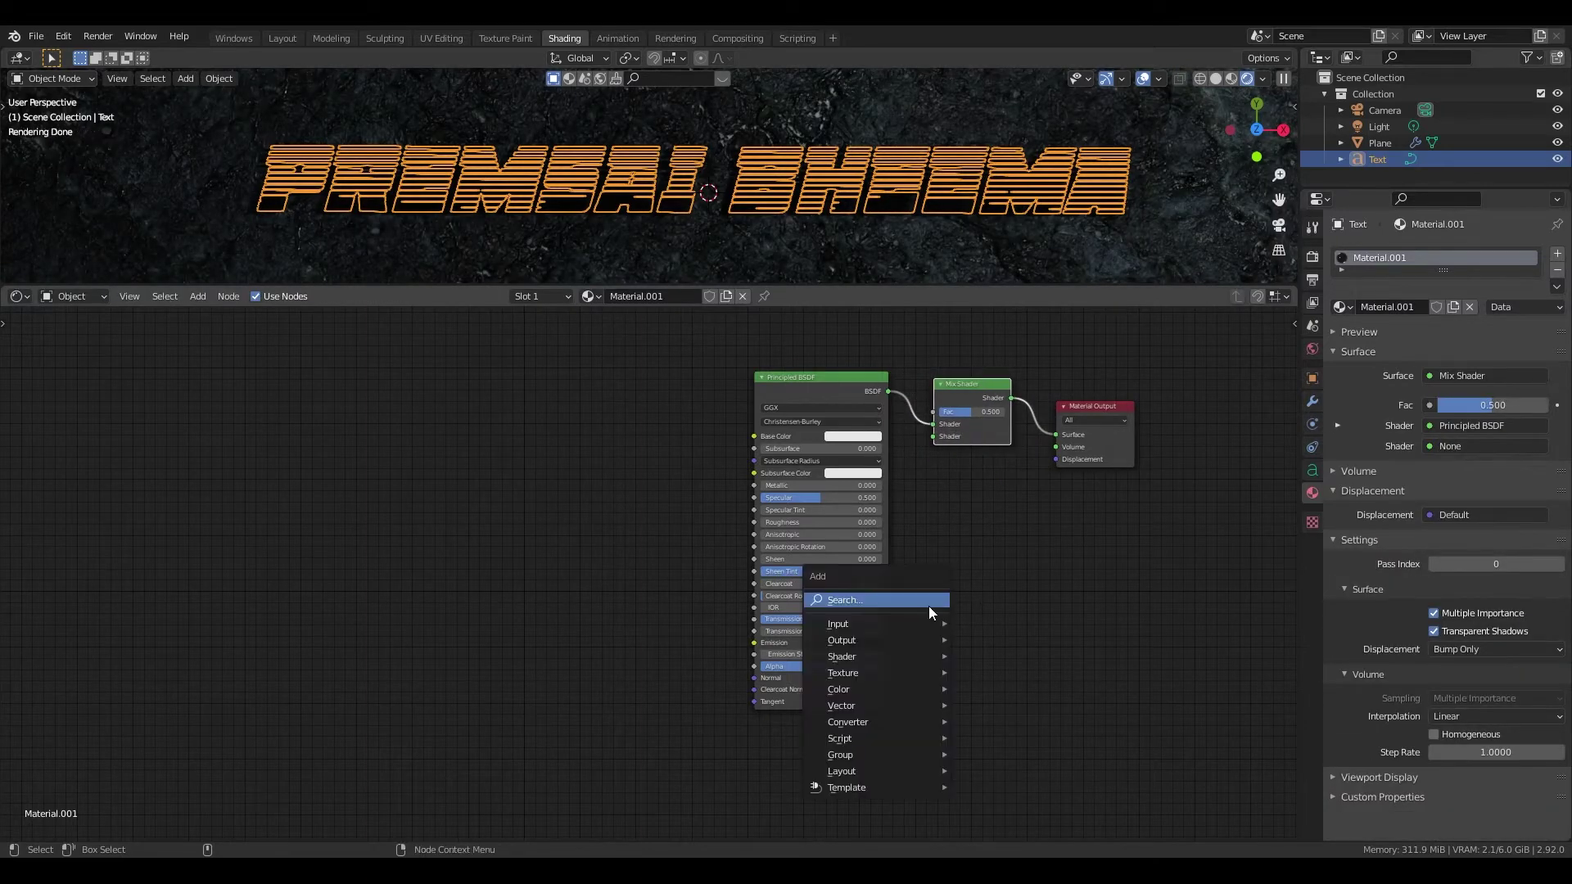
left_click(947, 584)
type("emission")
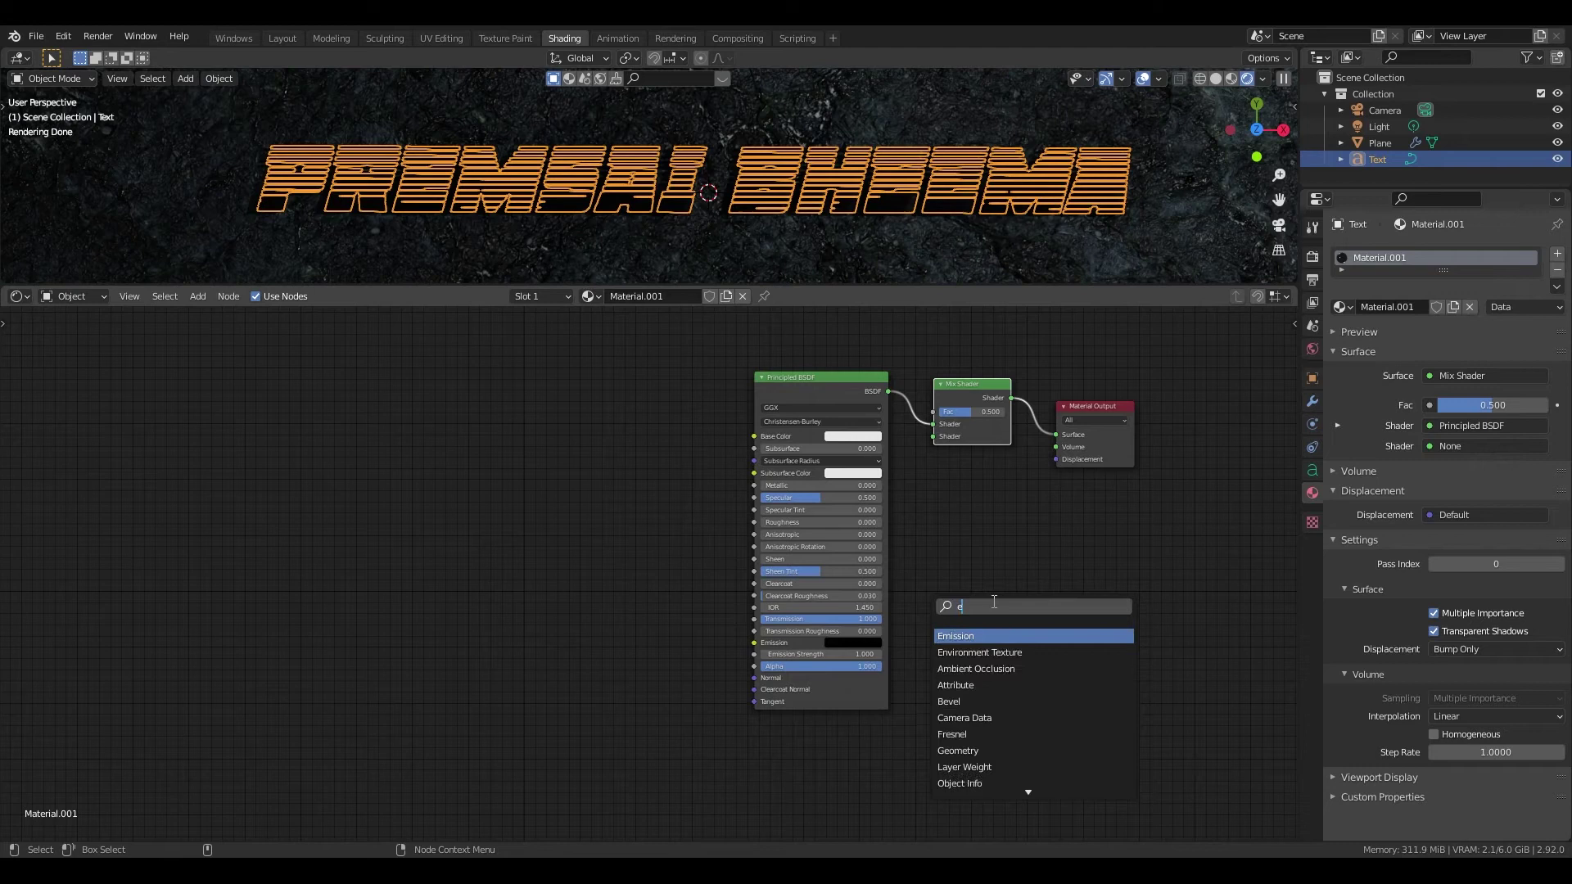
key("Return")
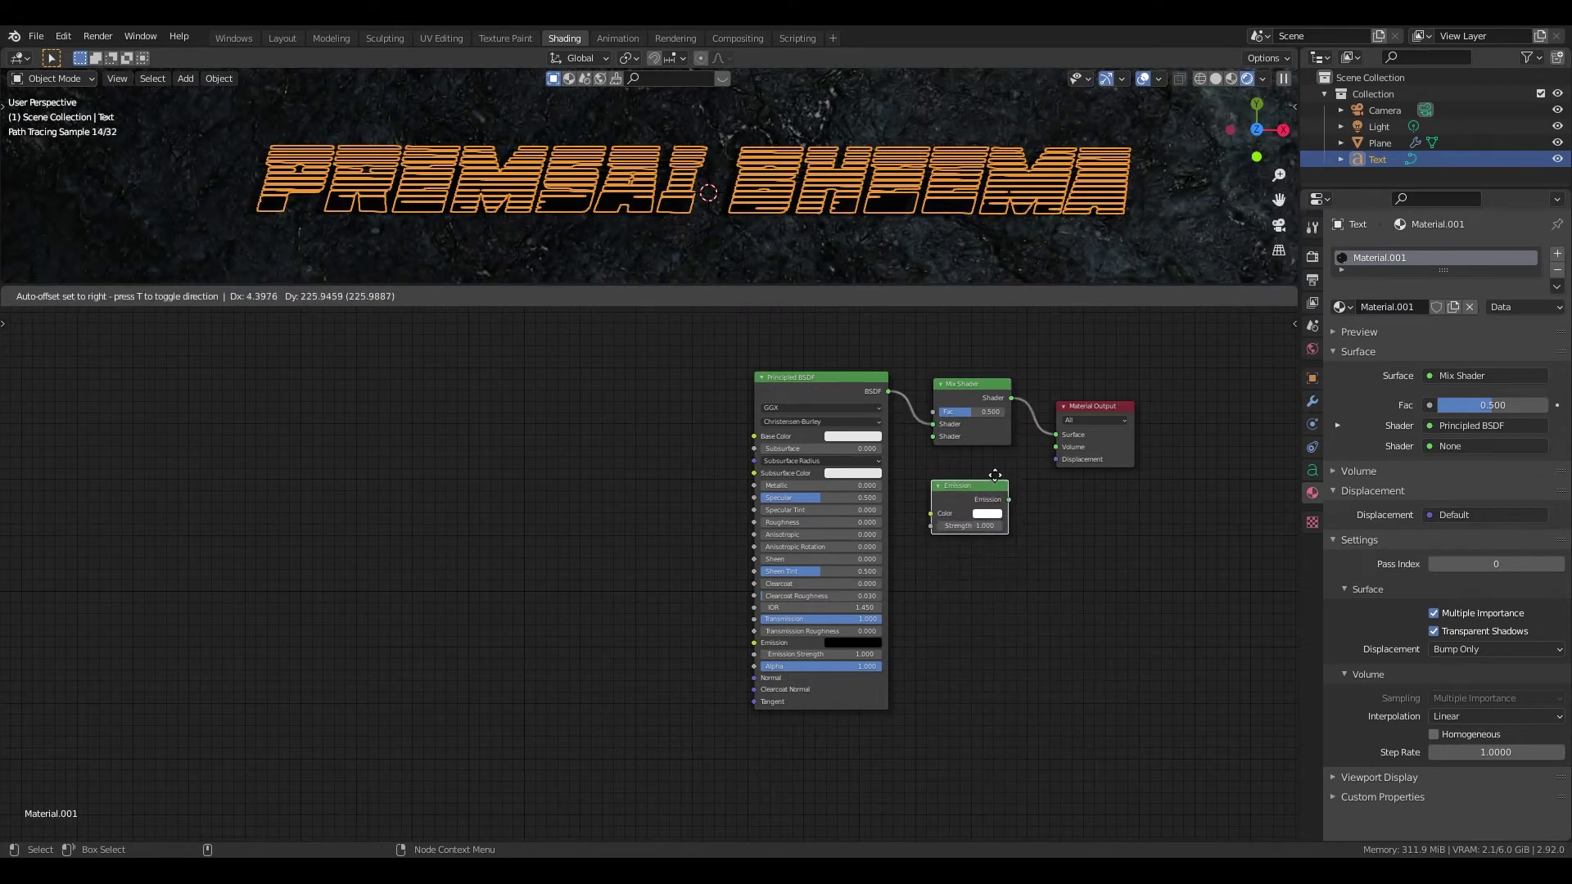
left_click(997, 472)
left_click_drag(1009, 499, 932, 426)
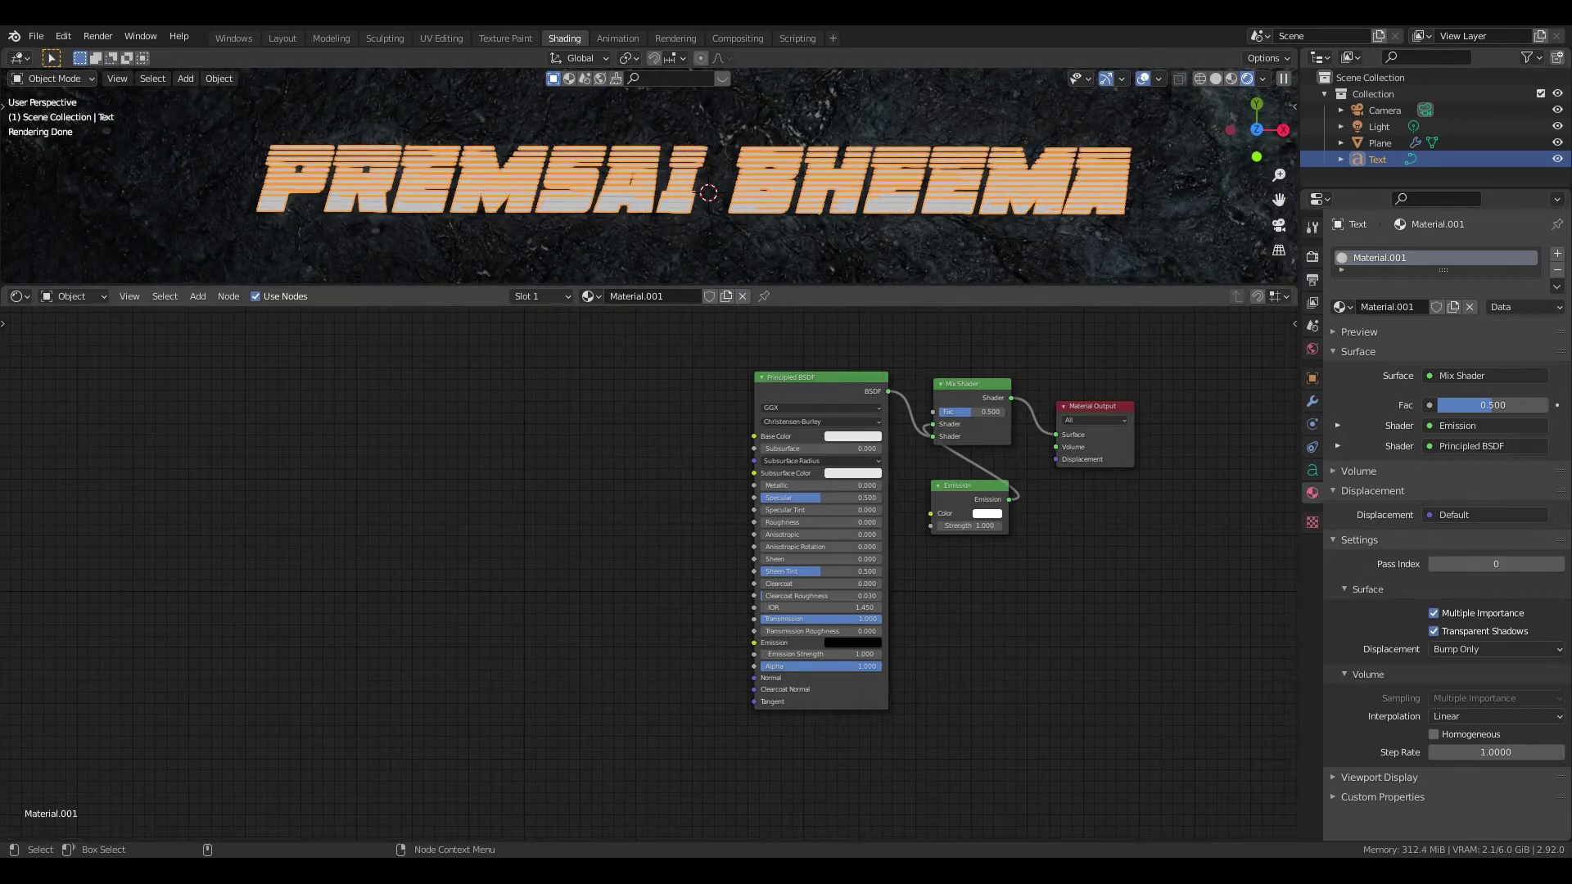
left_click_drag(935, 401, 948, 368)
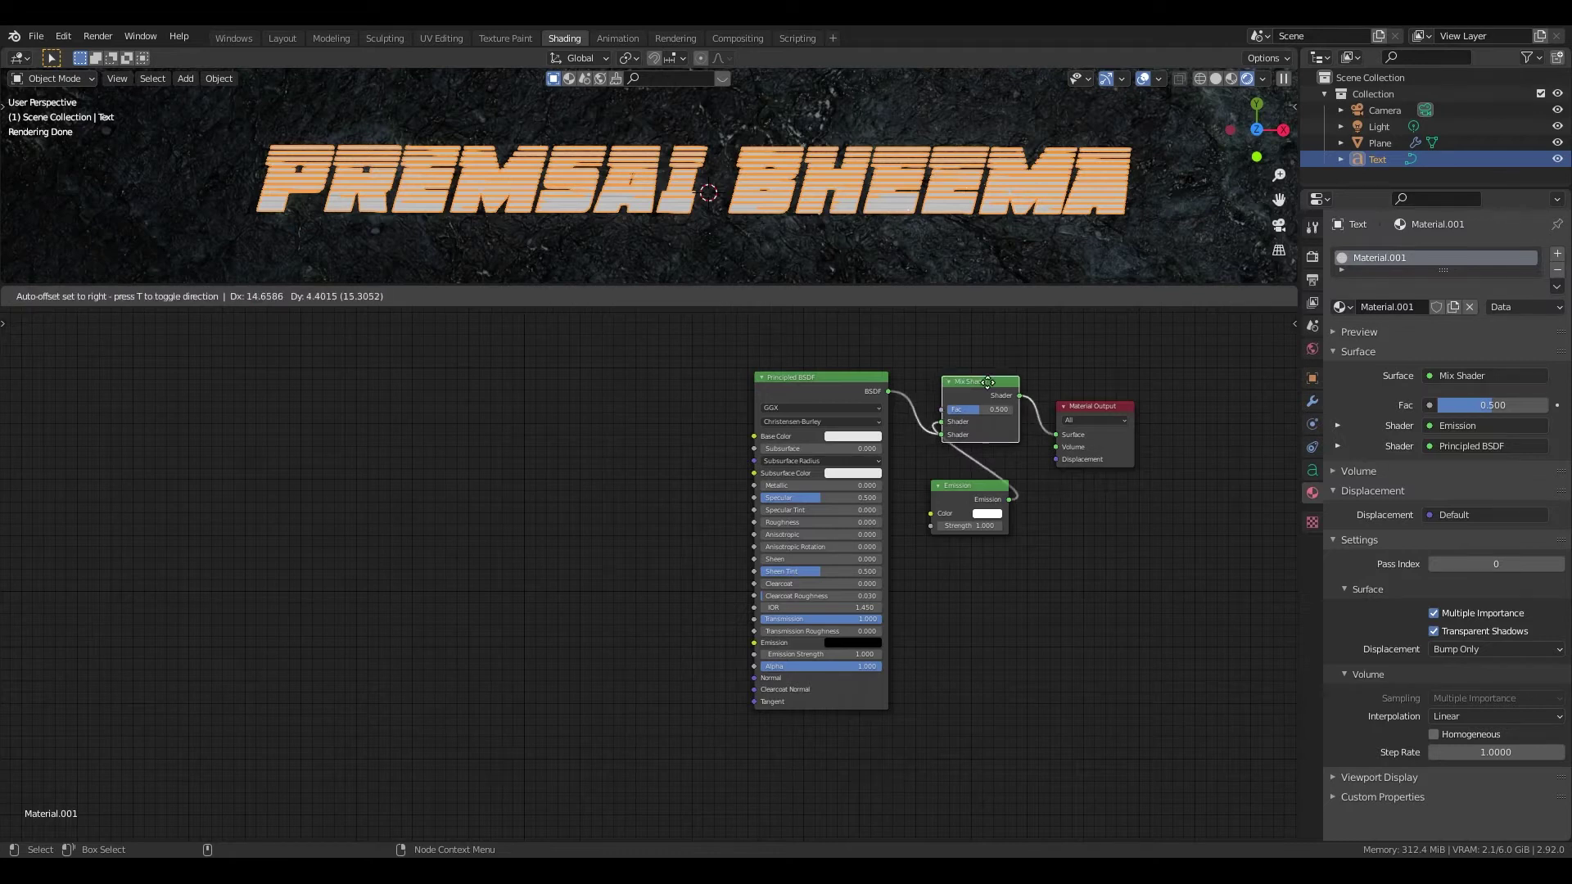
key("shift+a")
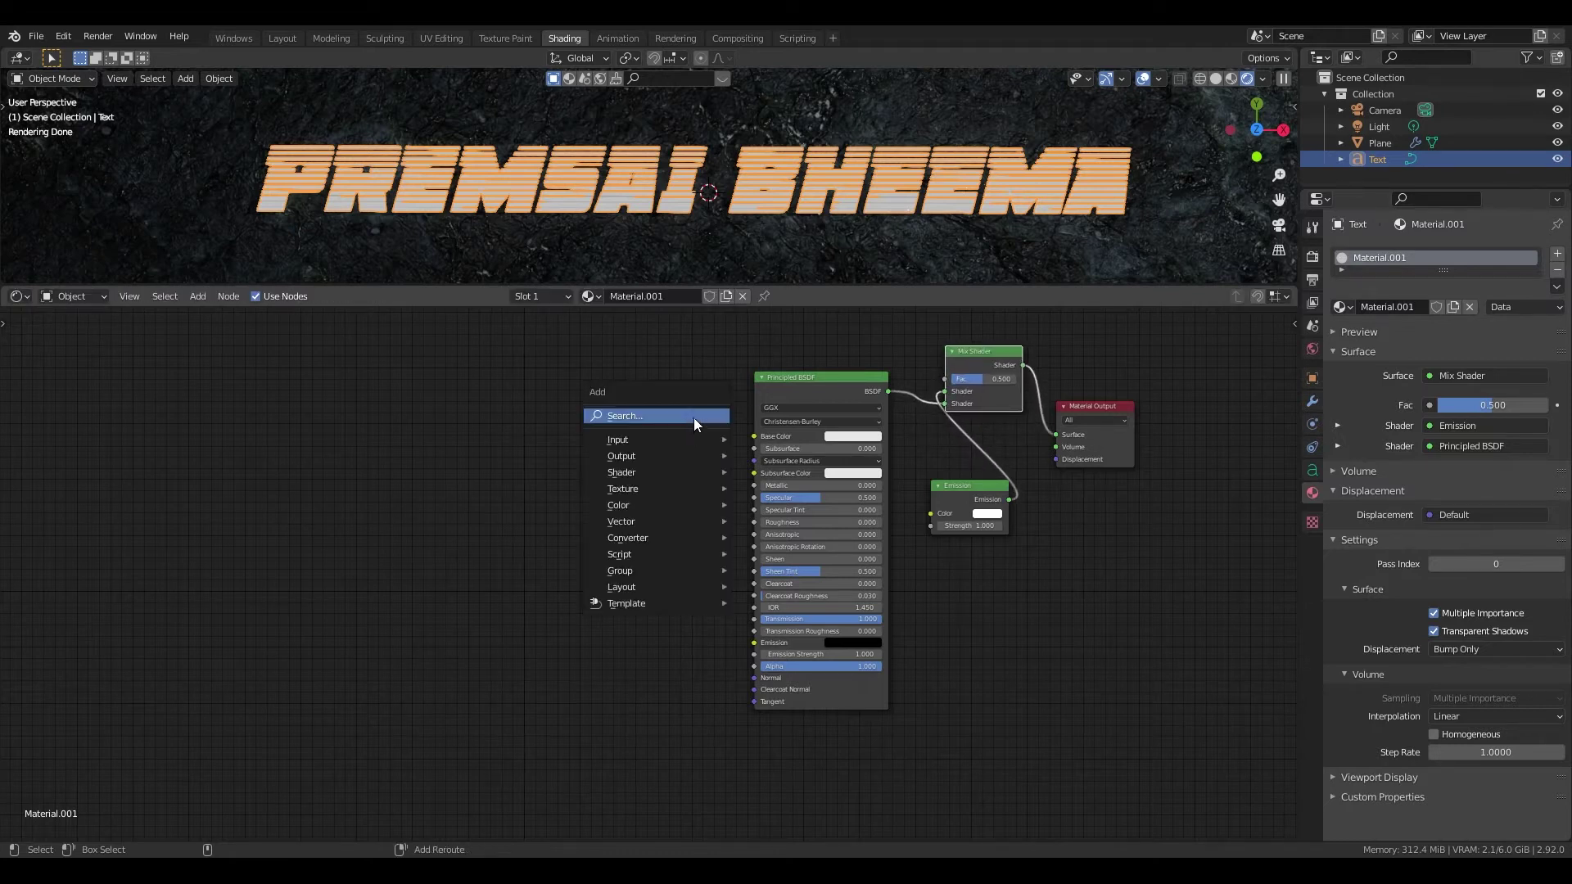
Step: Add a ColorRamp node and connect its Color to the Mix Shader Fac
left_click(686, 420)
type("colou")
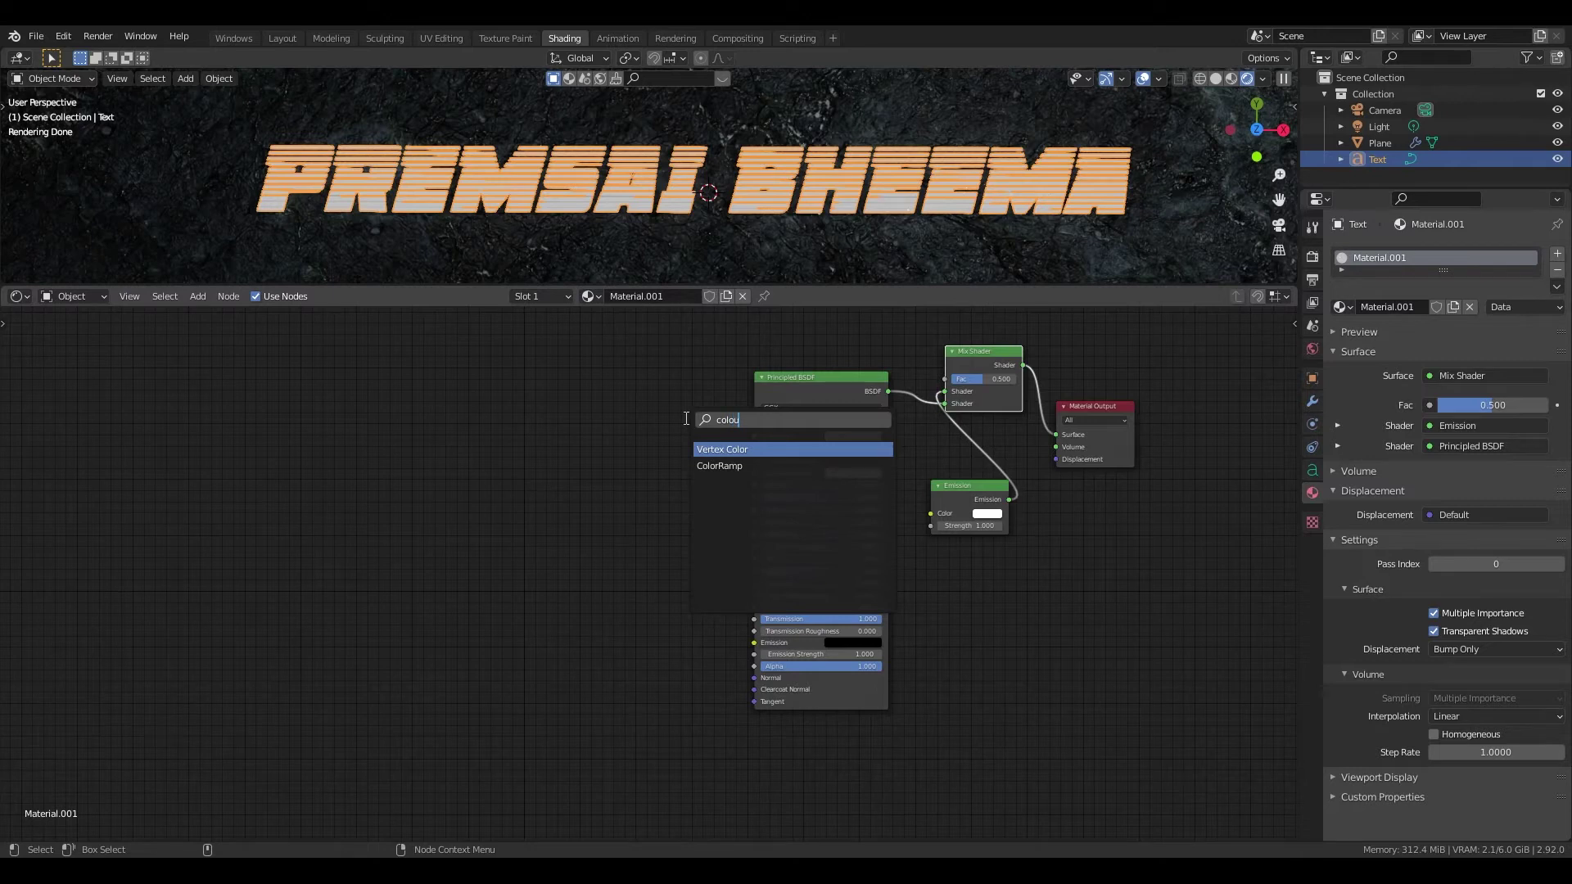
key("Down")
key("Return")
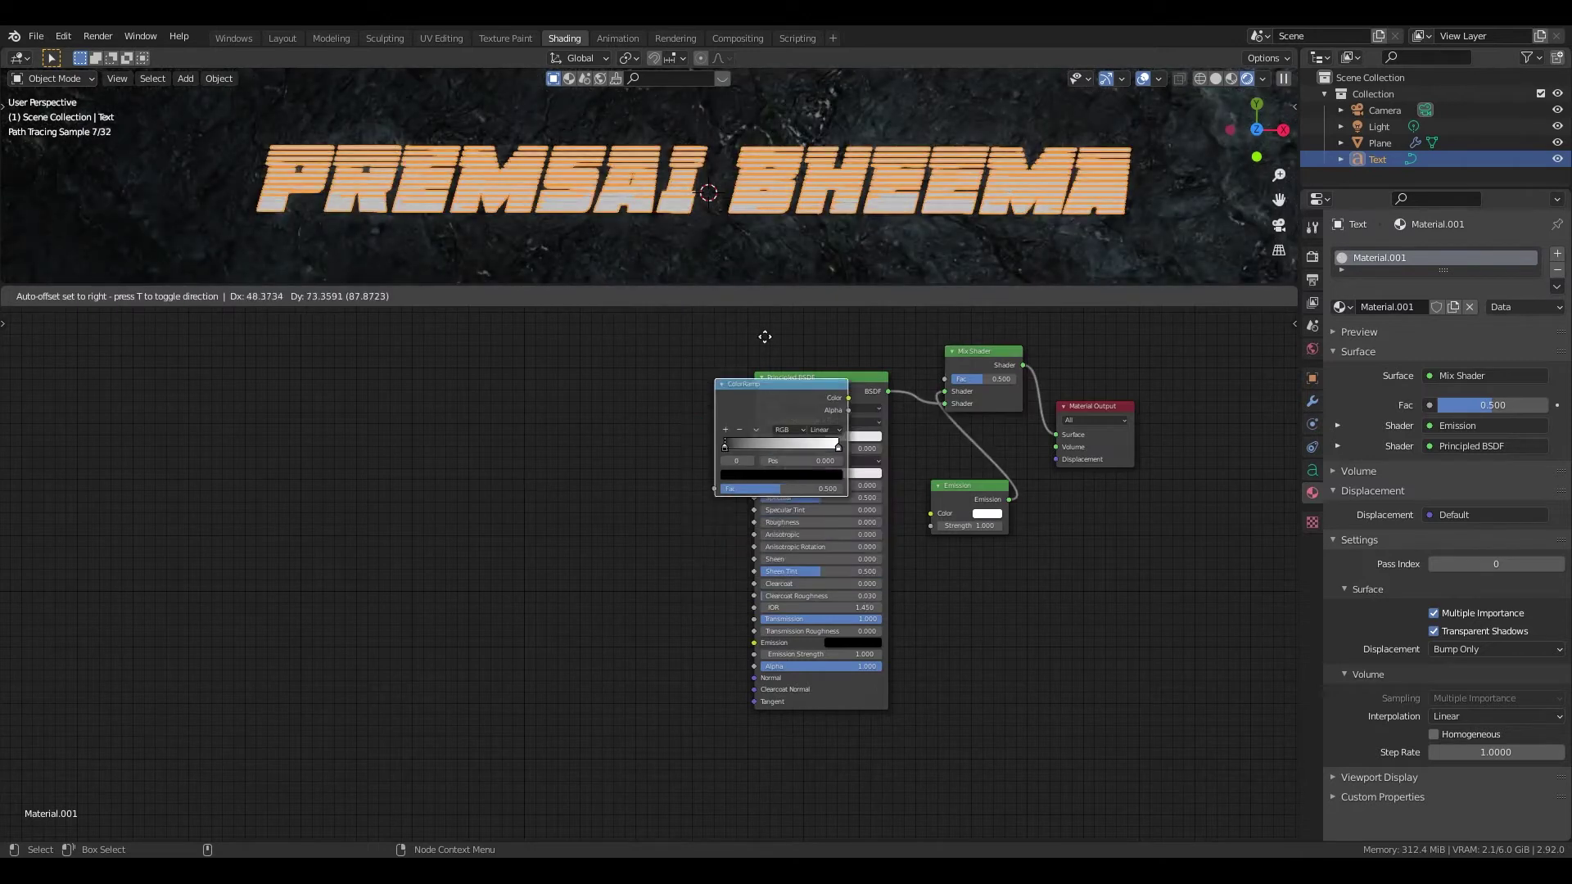
left_click_drag(724, 338, 949, 379)
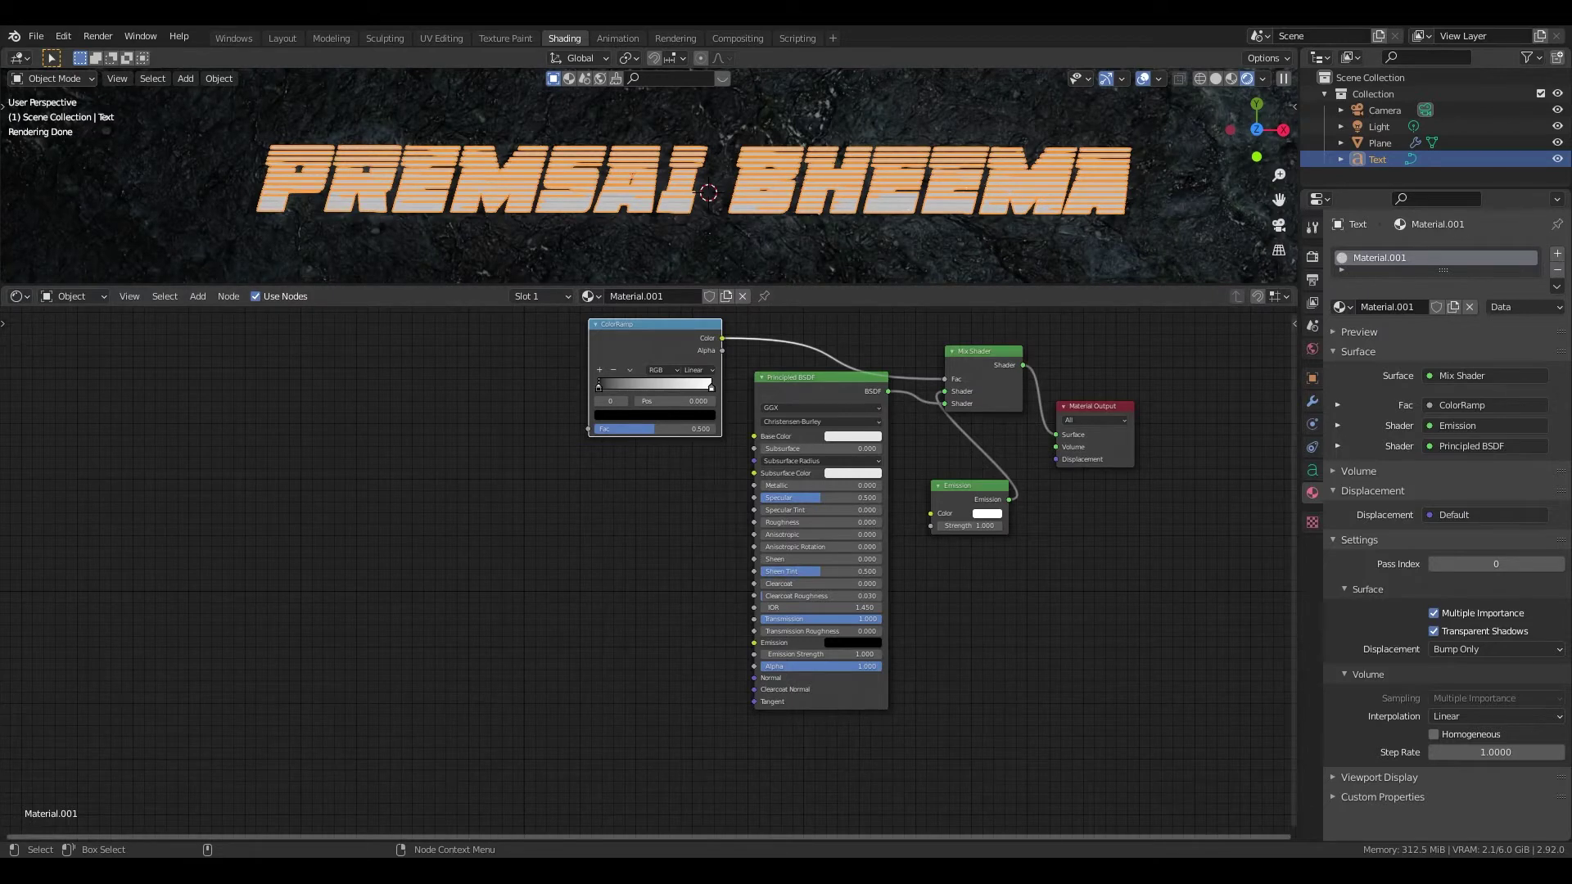
Step: Add a Frame layout node to the text material
key("shift+a")
key("l")
key("Return")
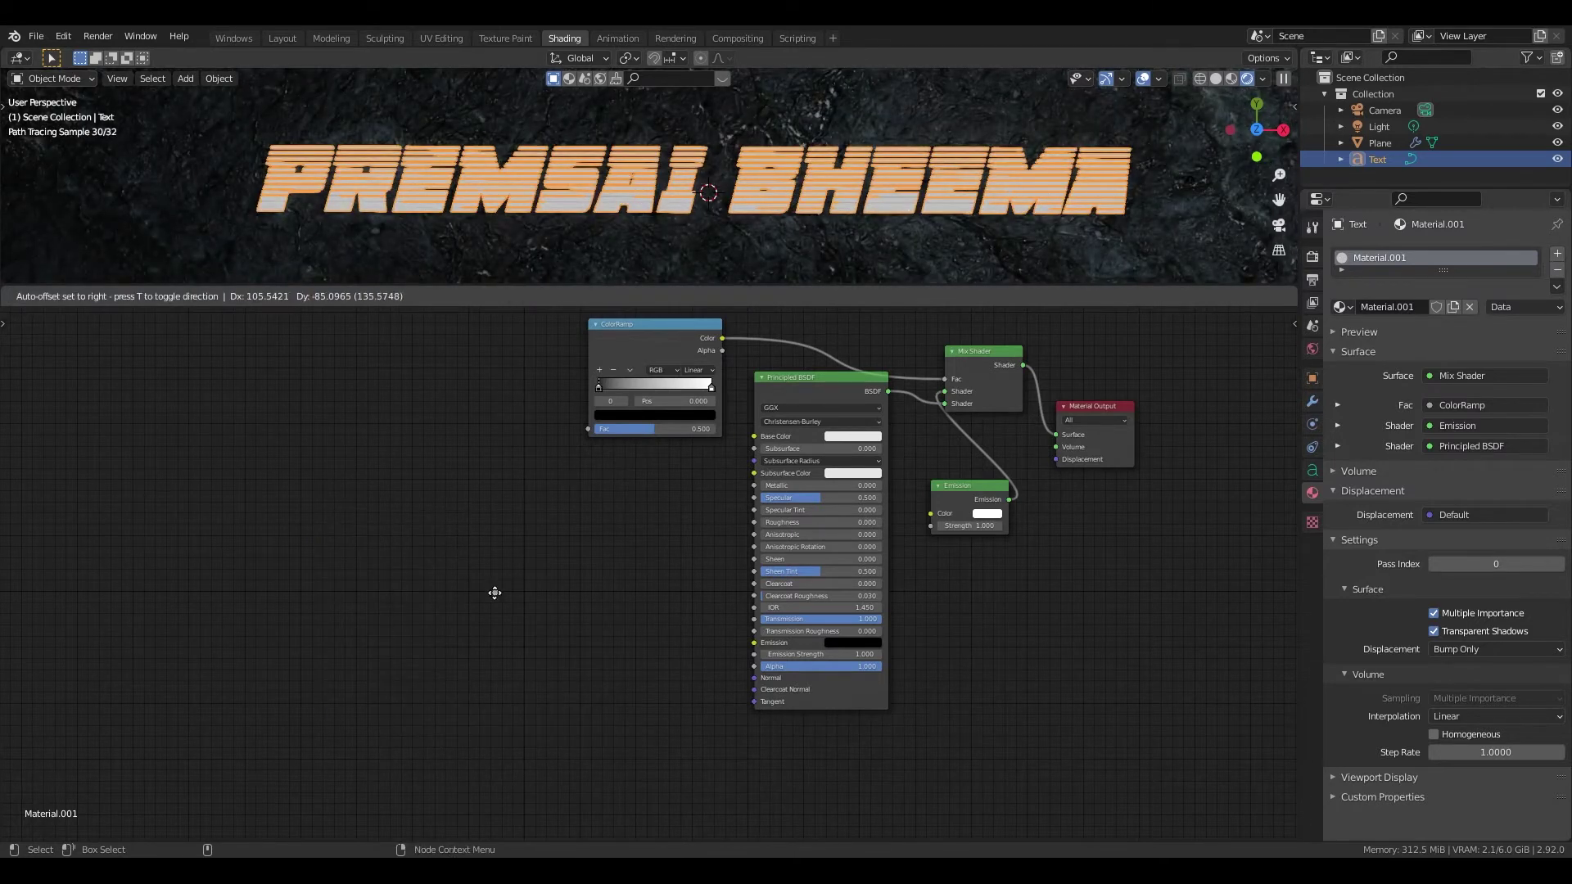
left_click(471, 567)
Step: Add a Layer Weight node and feed its Fresnel output into the ColorRamp Fac
key("shift+a")
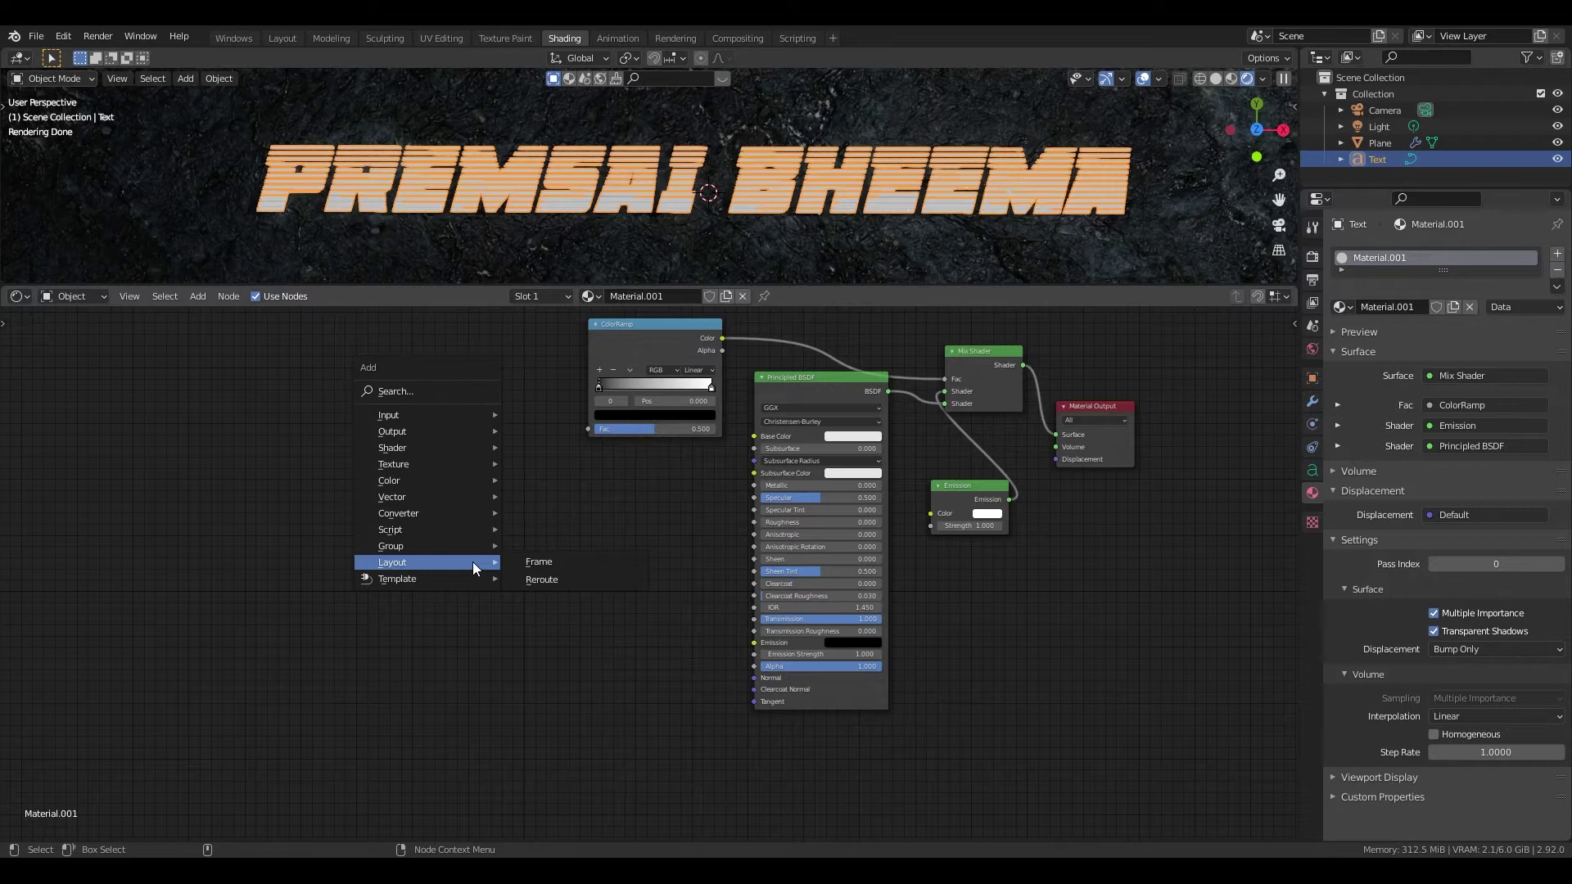
left_click(449, 386)
type("lay")
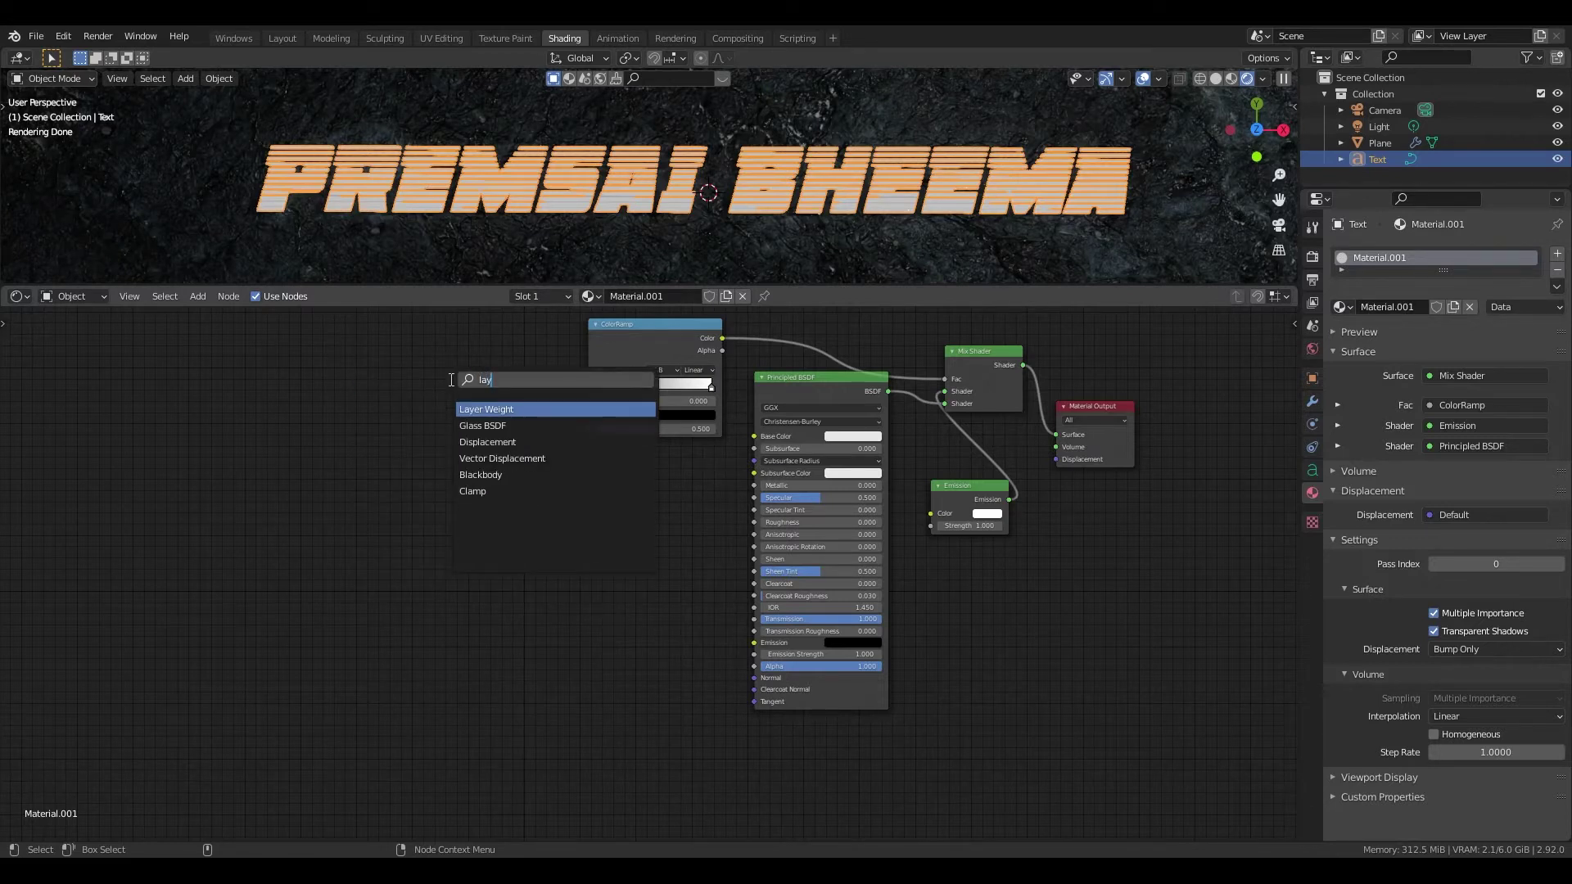
key("Return")
left_click(417, 343)
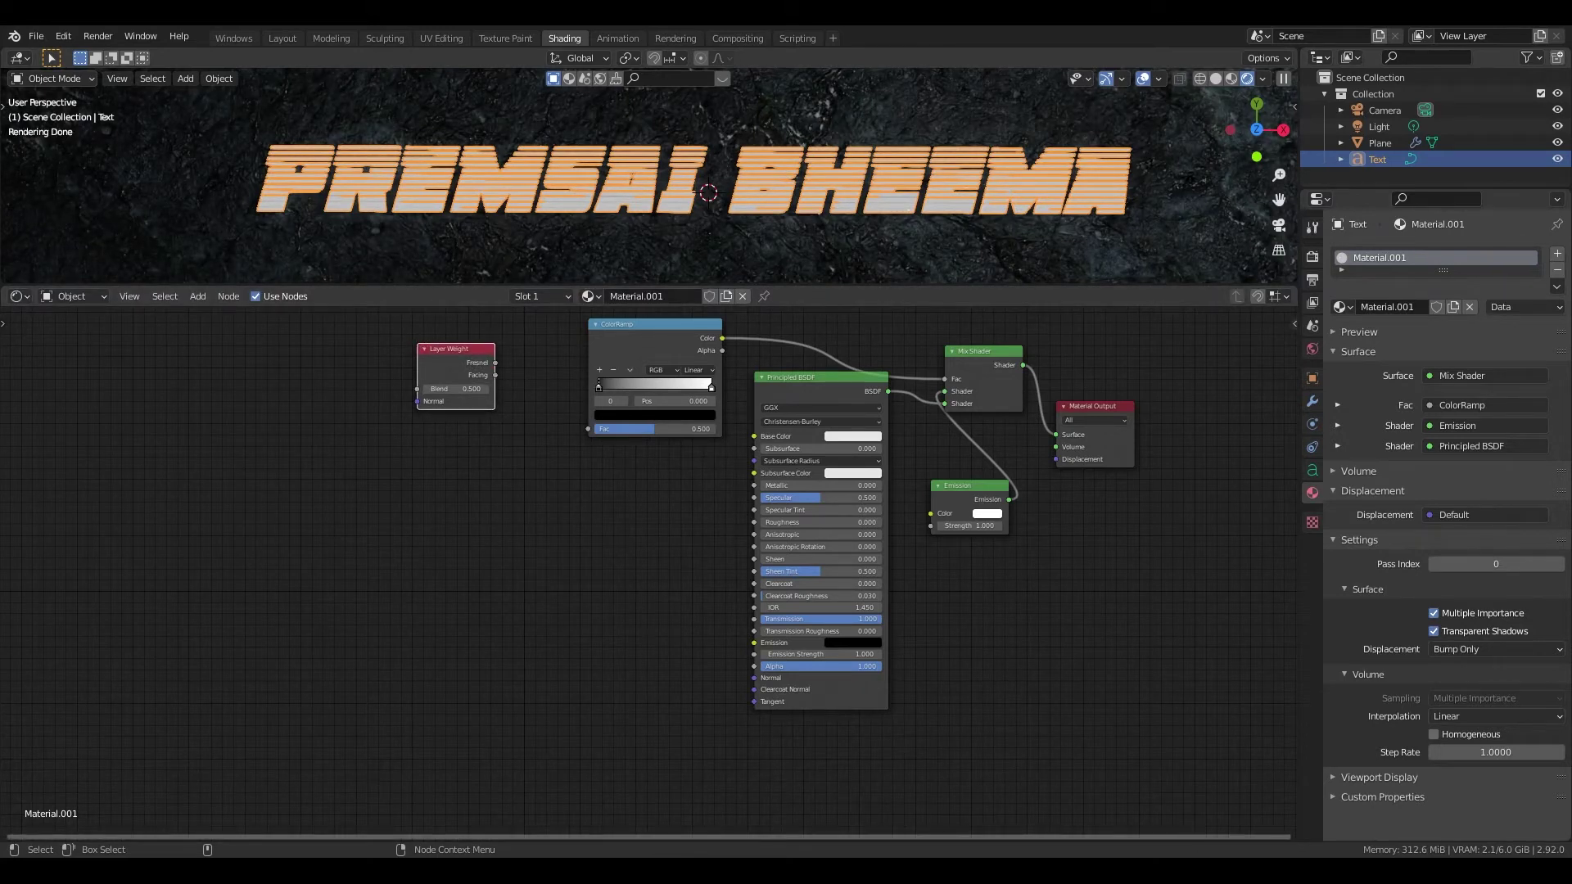
left_click_drag(495, 362, 586, 429)
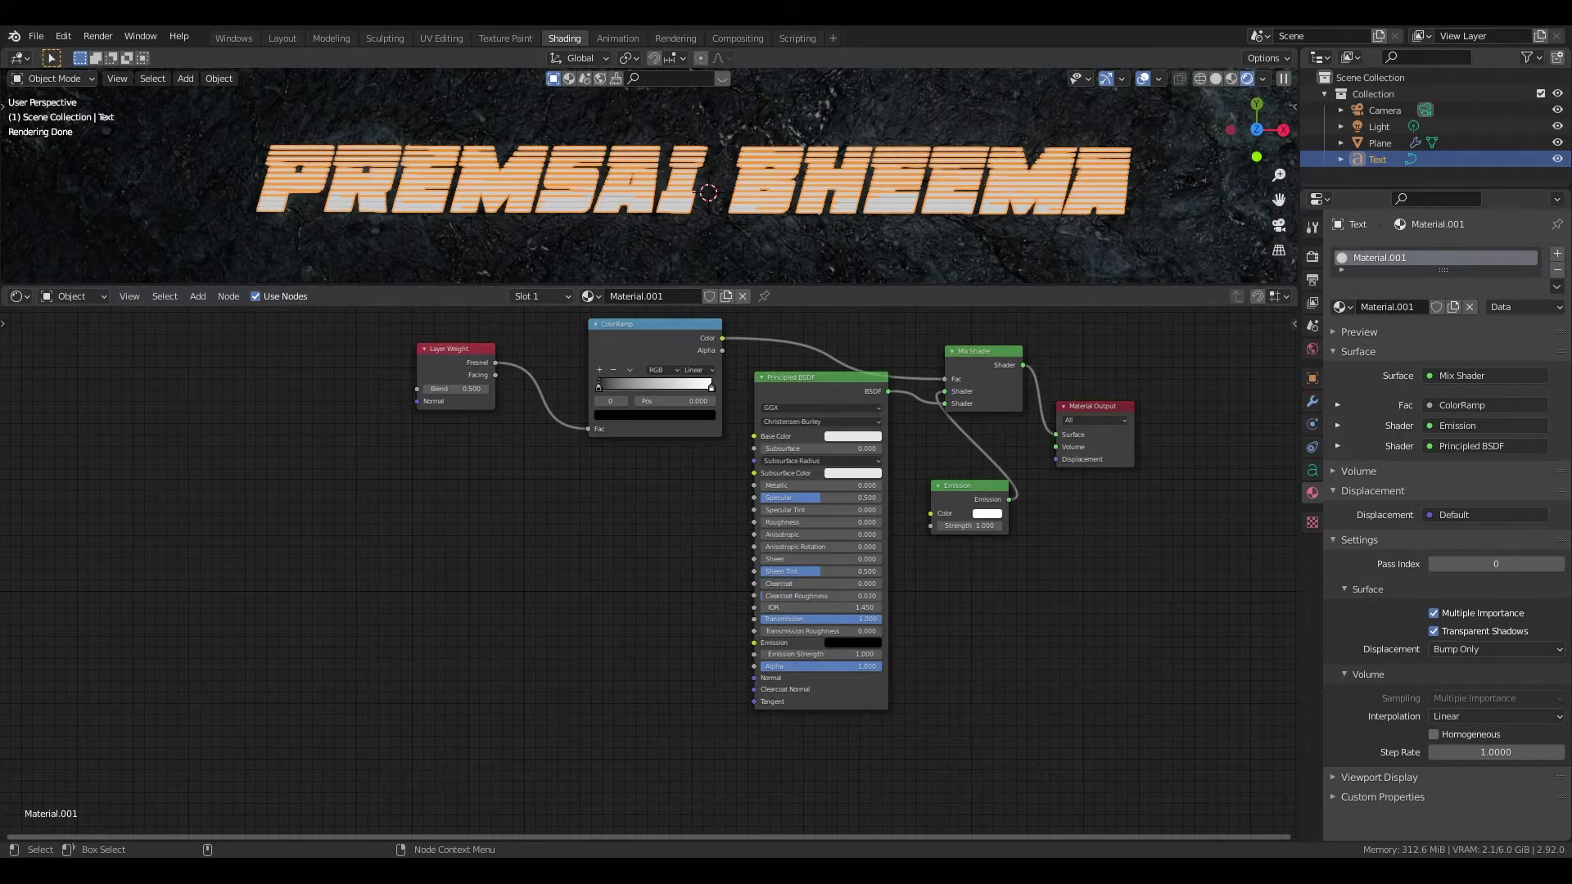
left_click(989, 514)
Step: Make the Emission color red, fine-tuning the hue
left_click_drag(1018, 396, 1023, 436)
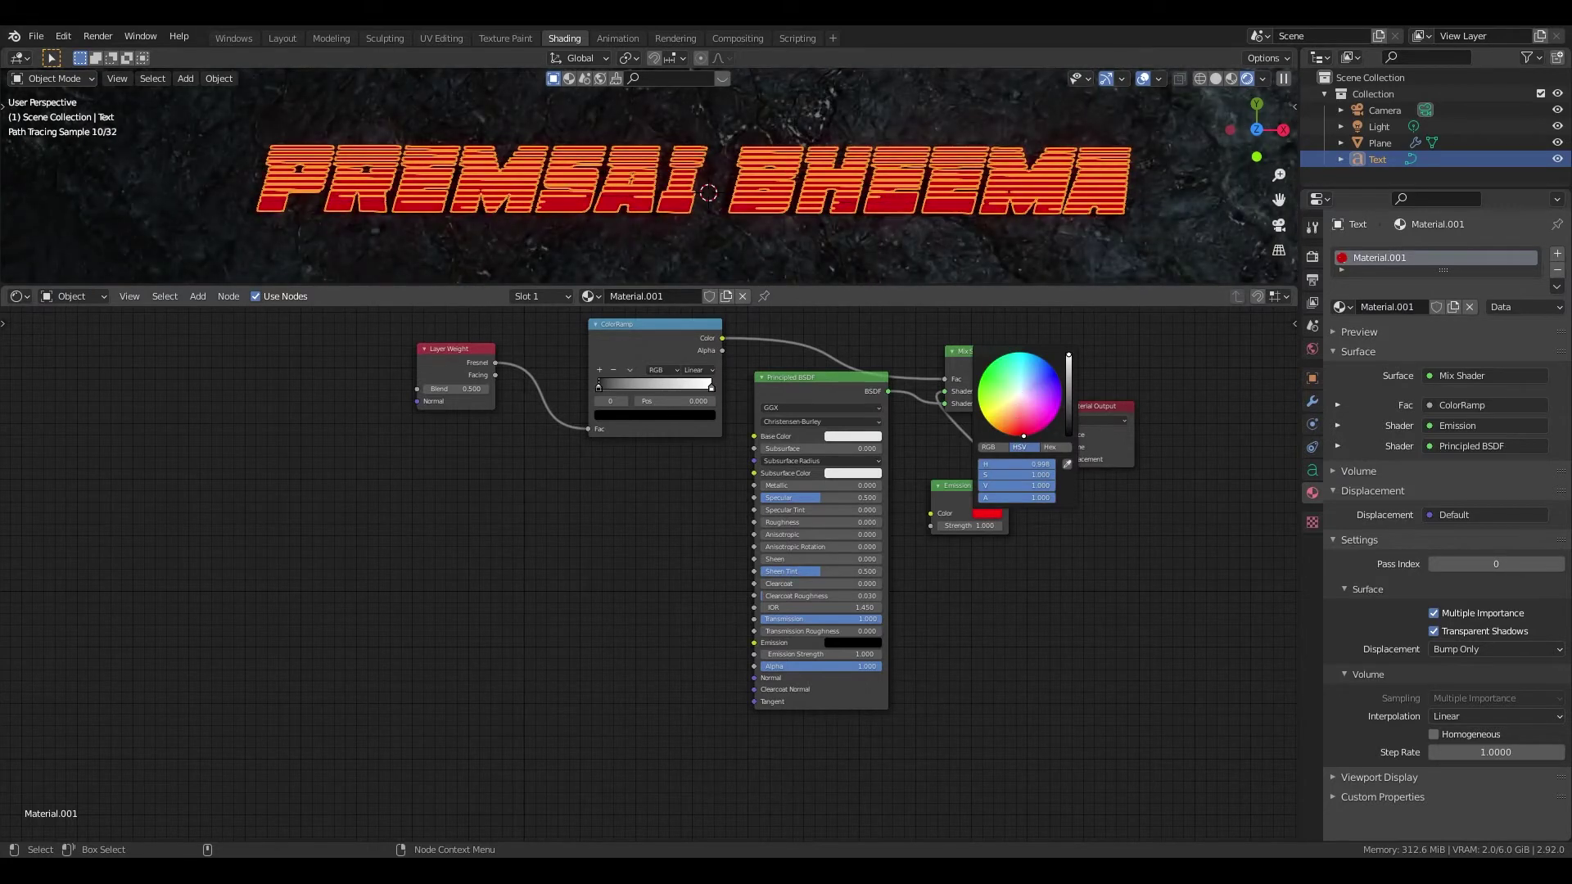
left_click(985, 513)
left_click_drag(1022, 437, 1018, 436)
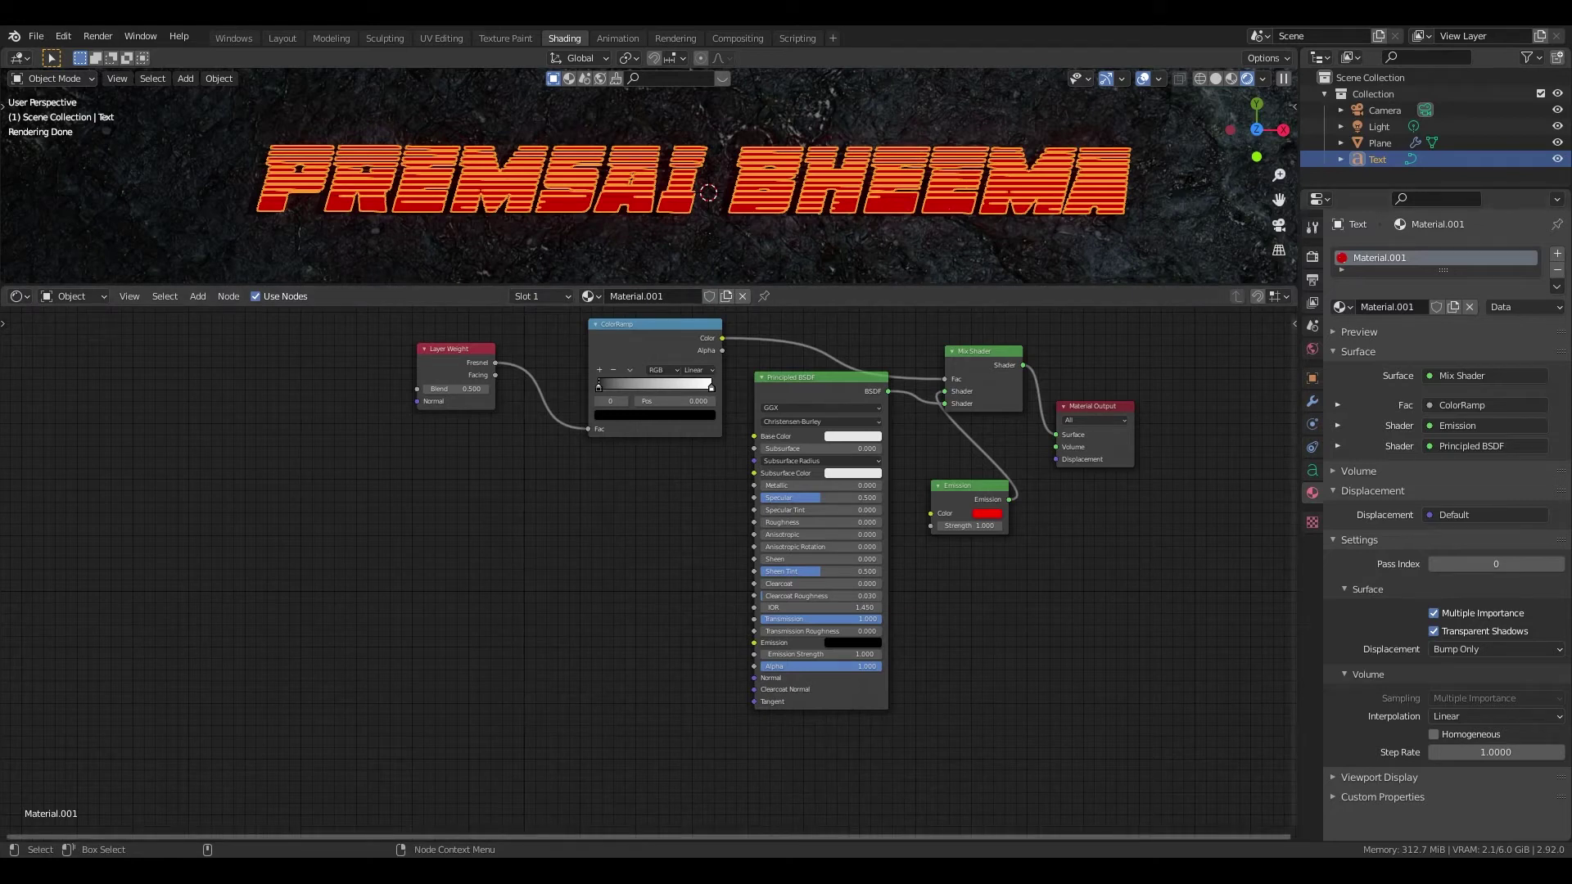
Step: Set the Emission strength to 45 after trying 30 and 50
left_click_drag(968, 526, 995, 526)
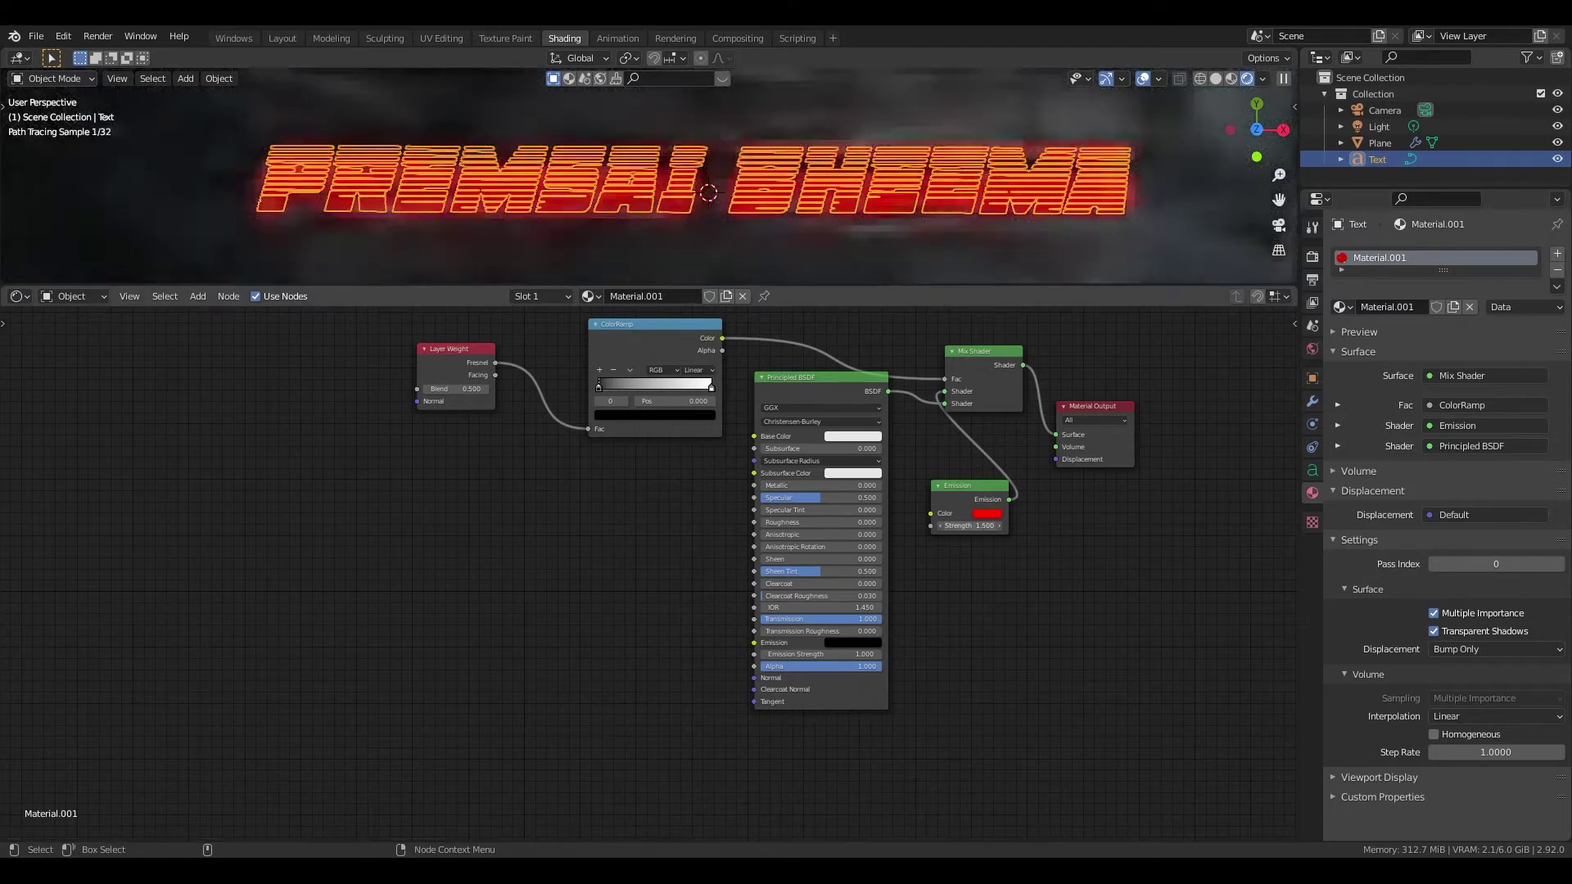
left_click(980, 525)
type("3.1")
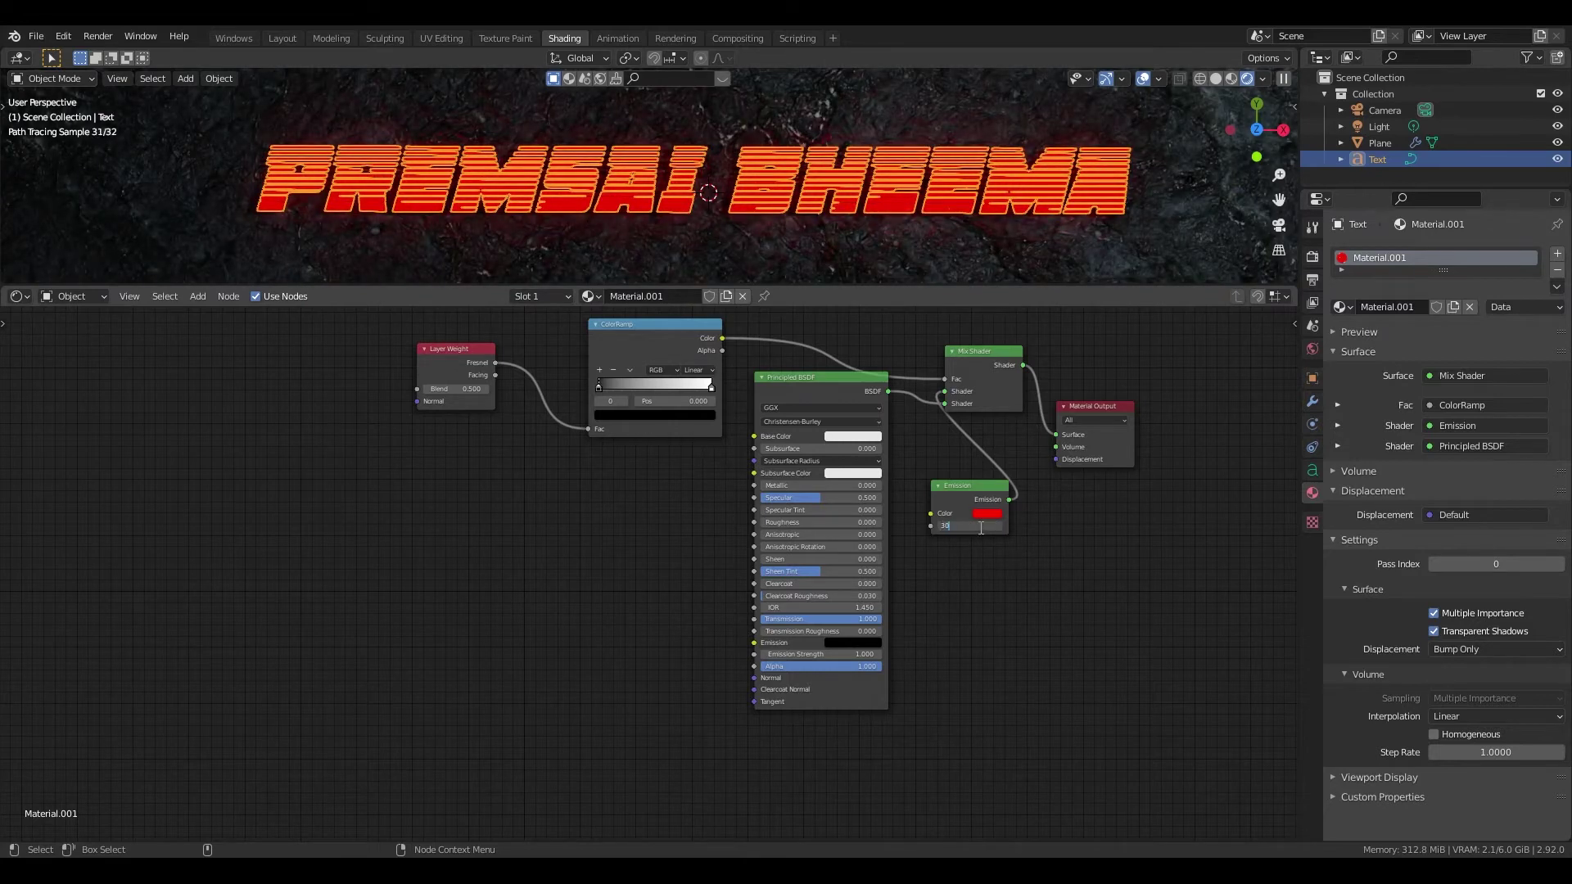
key("Return")
left_click(980, 527)
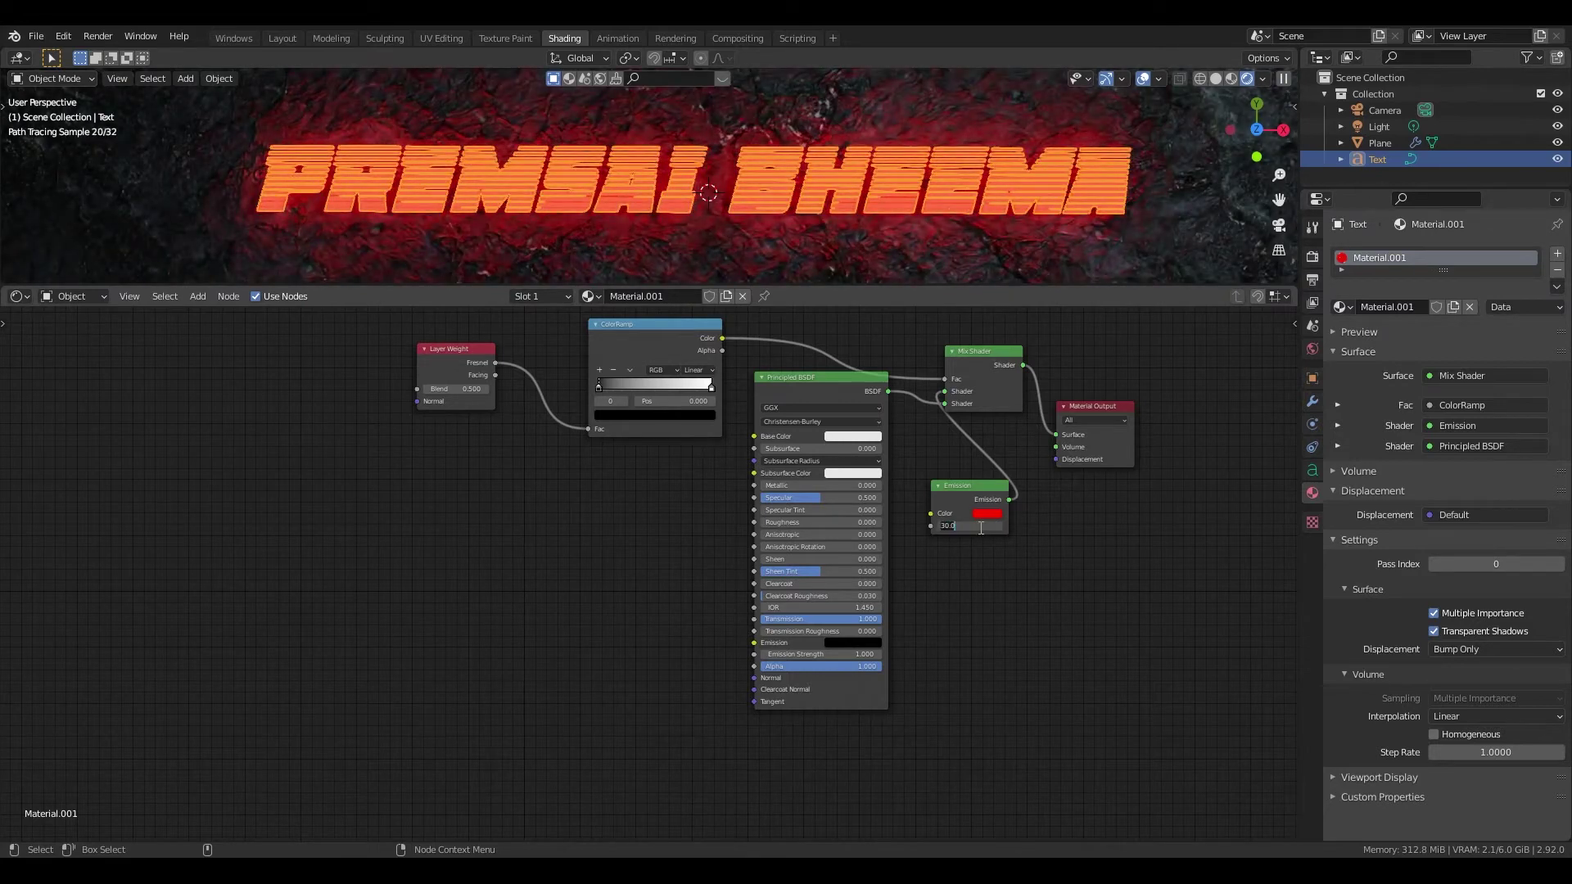
type("0")
key("Return")
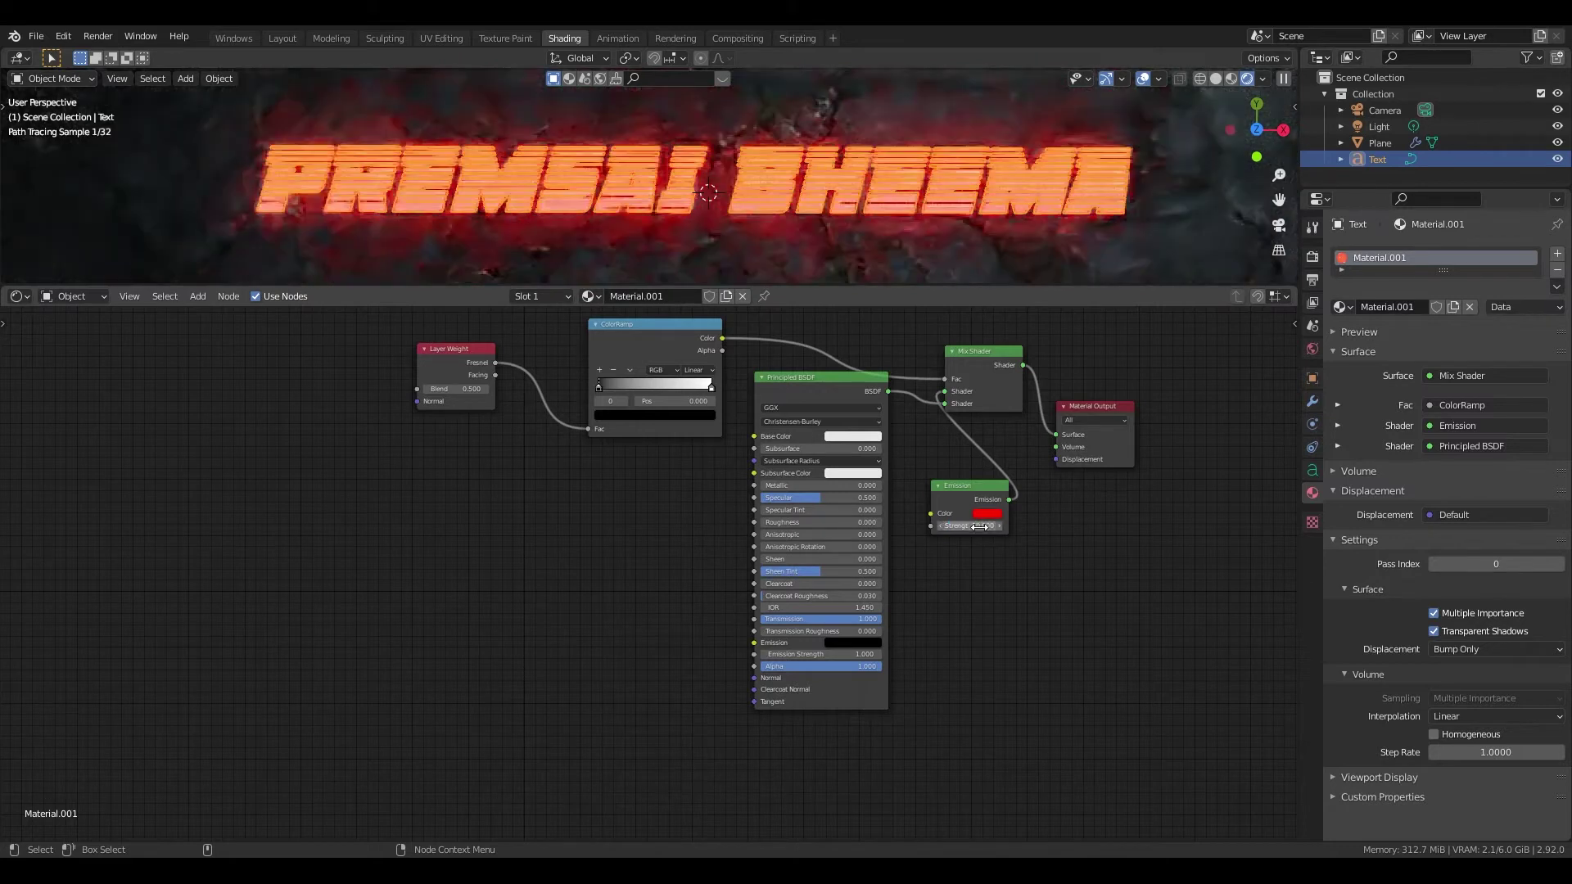
left_click(978, 526)
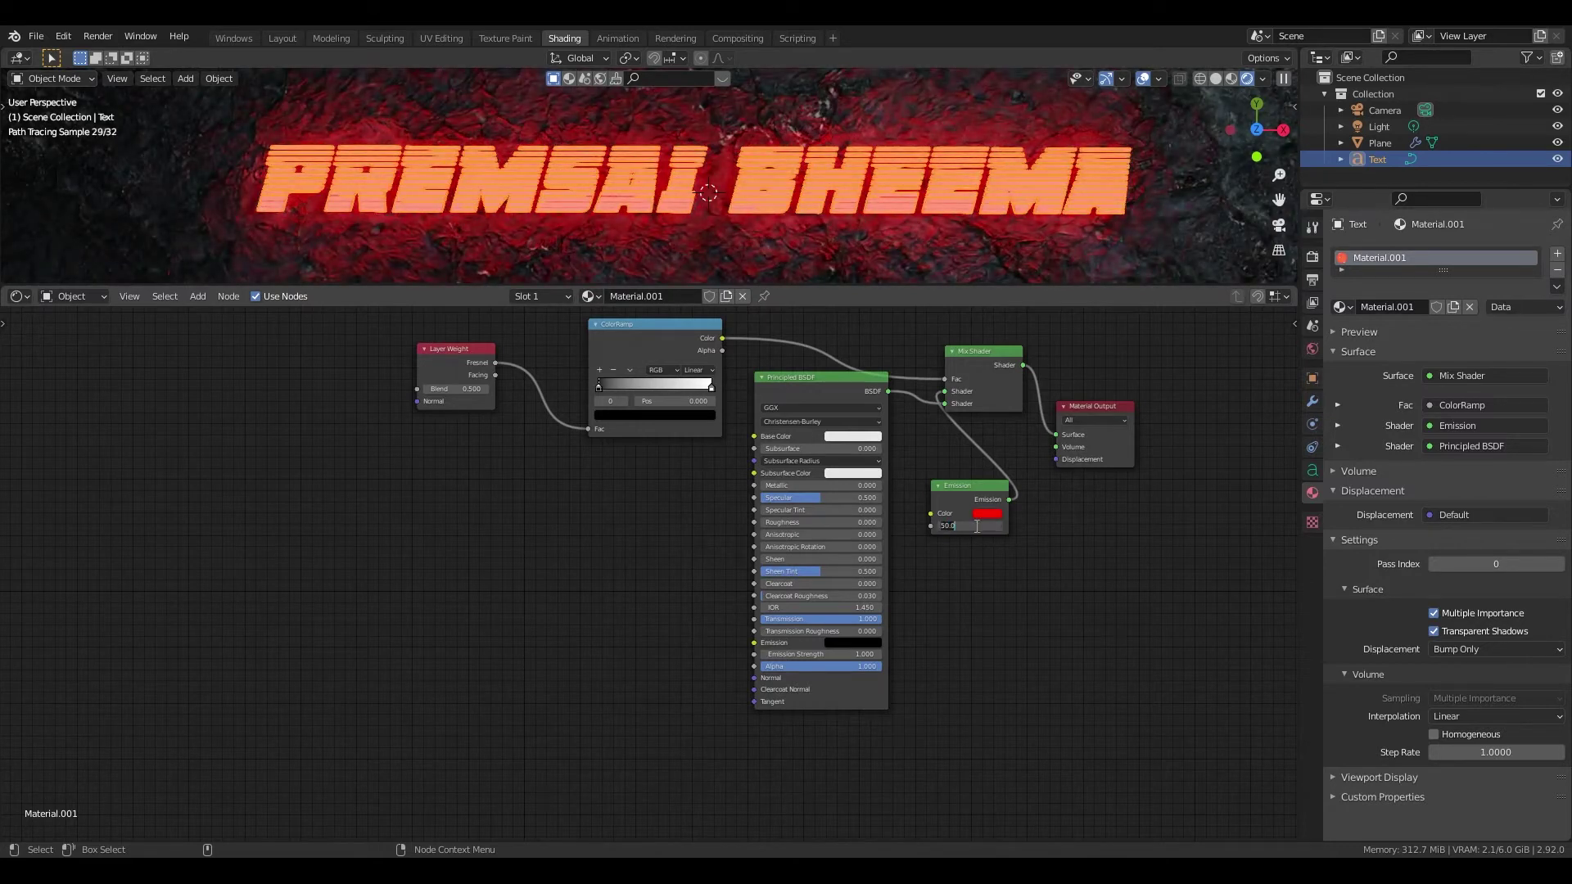
type("40")
key("Return")
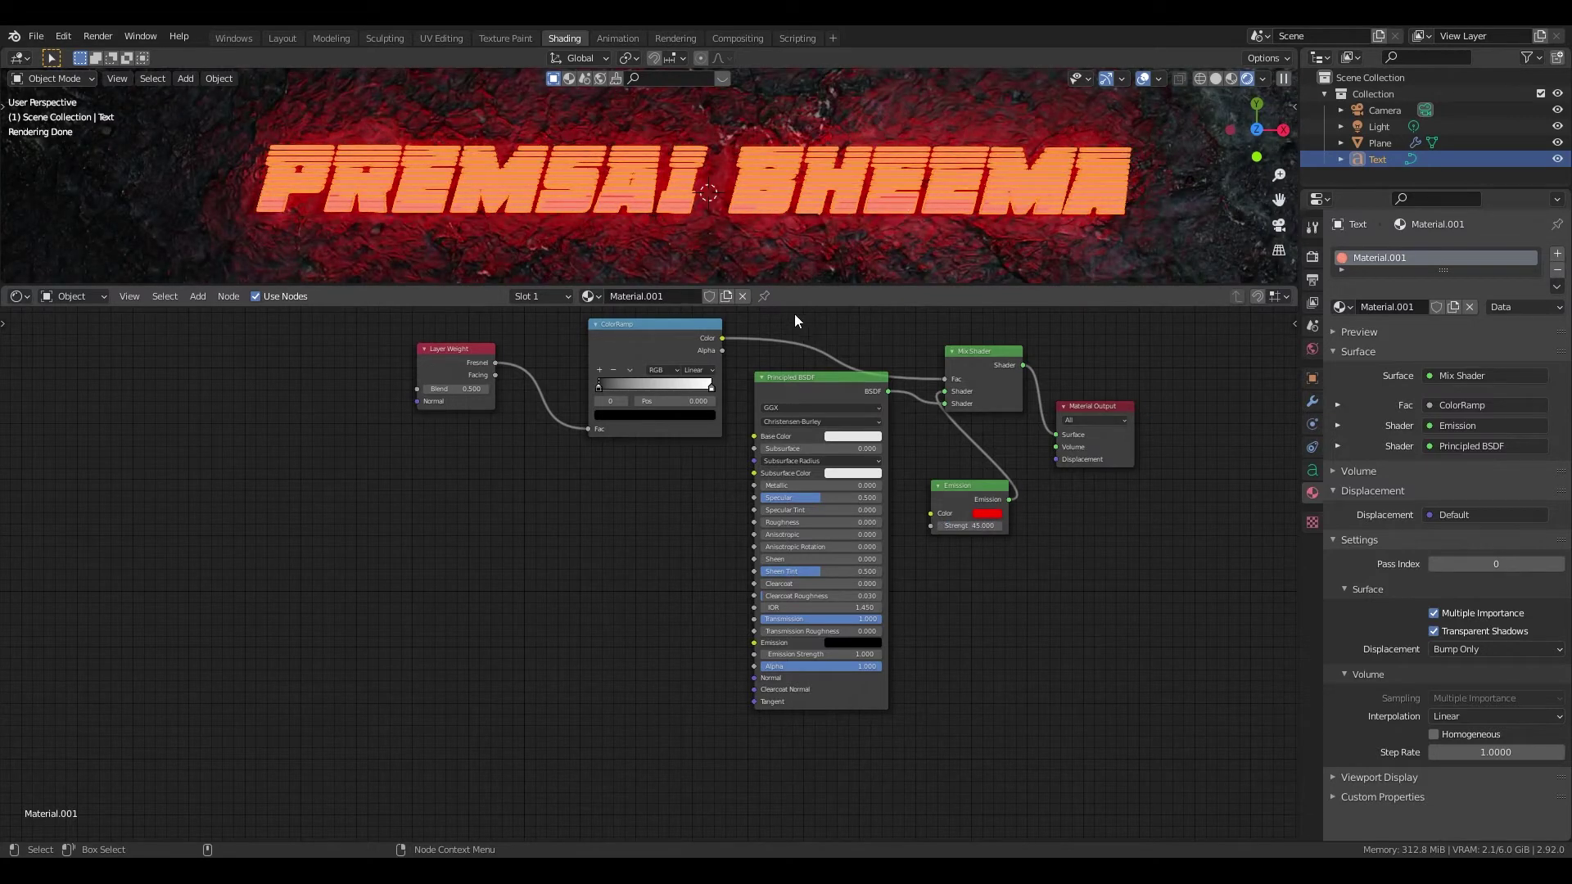
left_click_drag(1031, 286, 1033, 299)
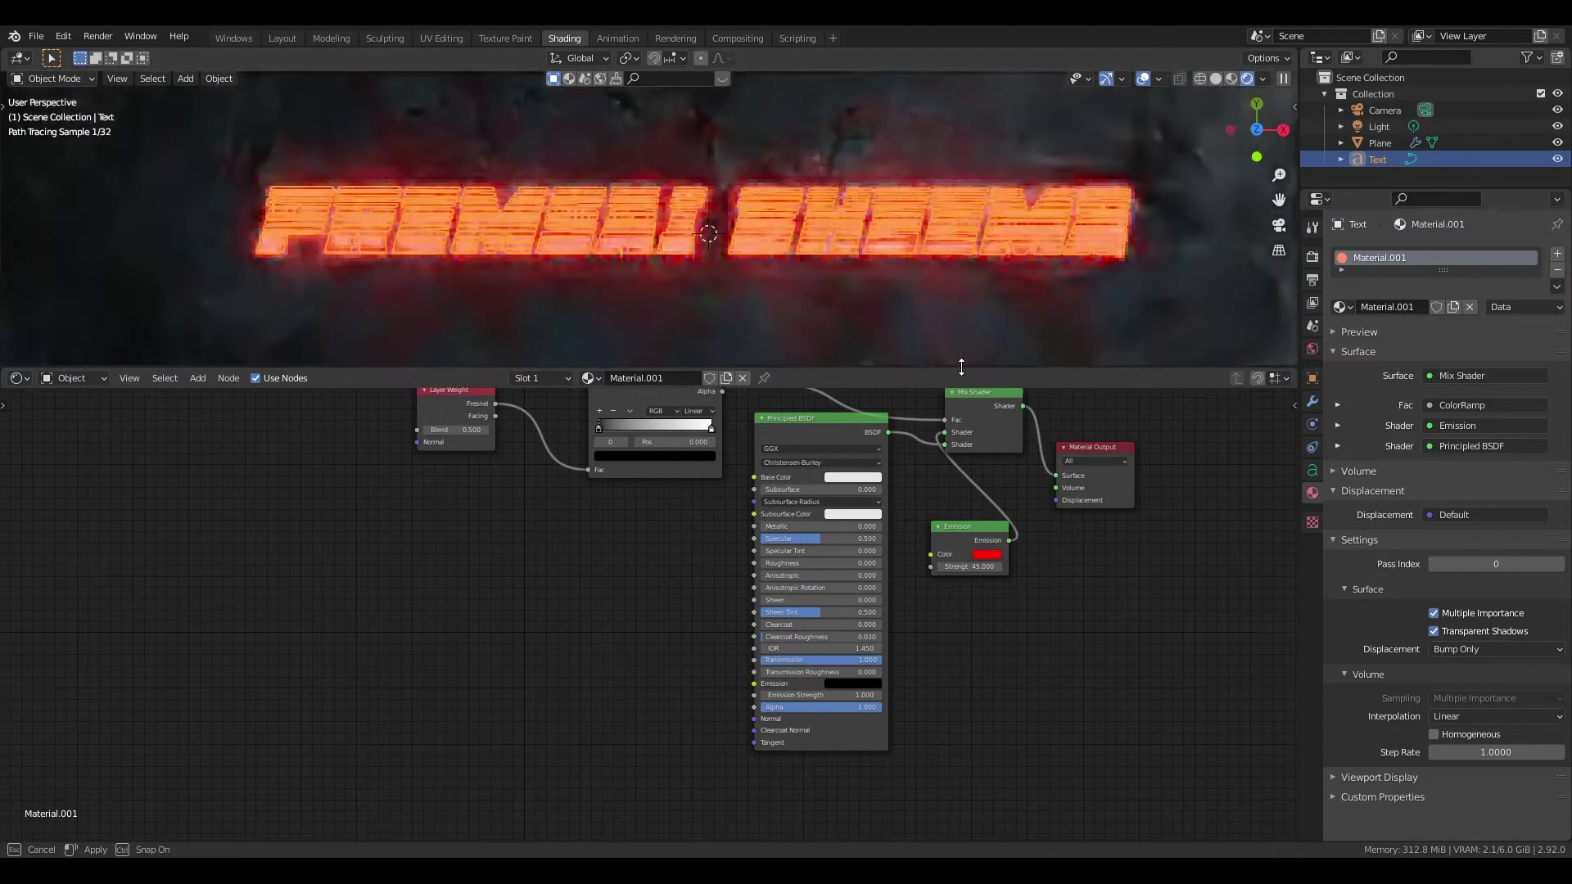
Step: Move all the text's shader nodes down-left and enlarge and recentre the 3D view
key("a")
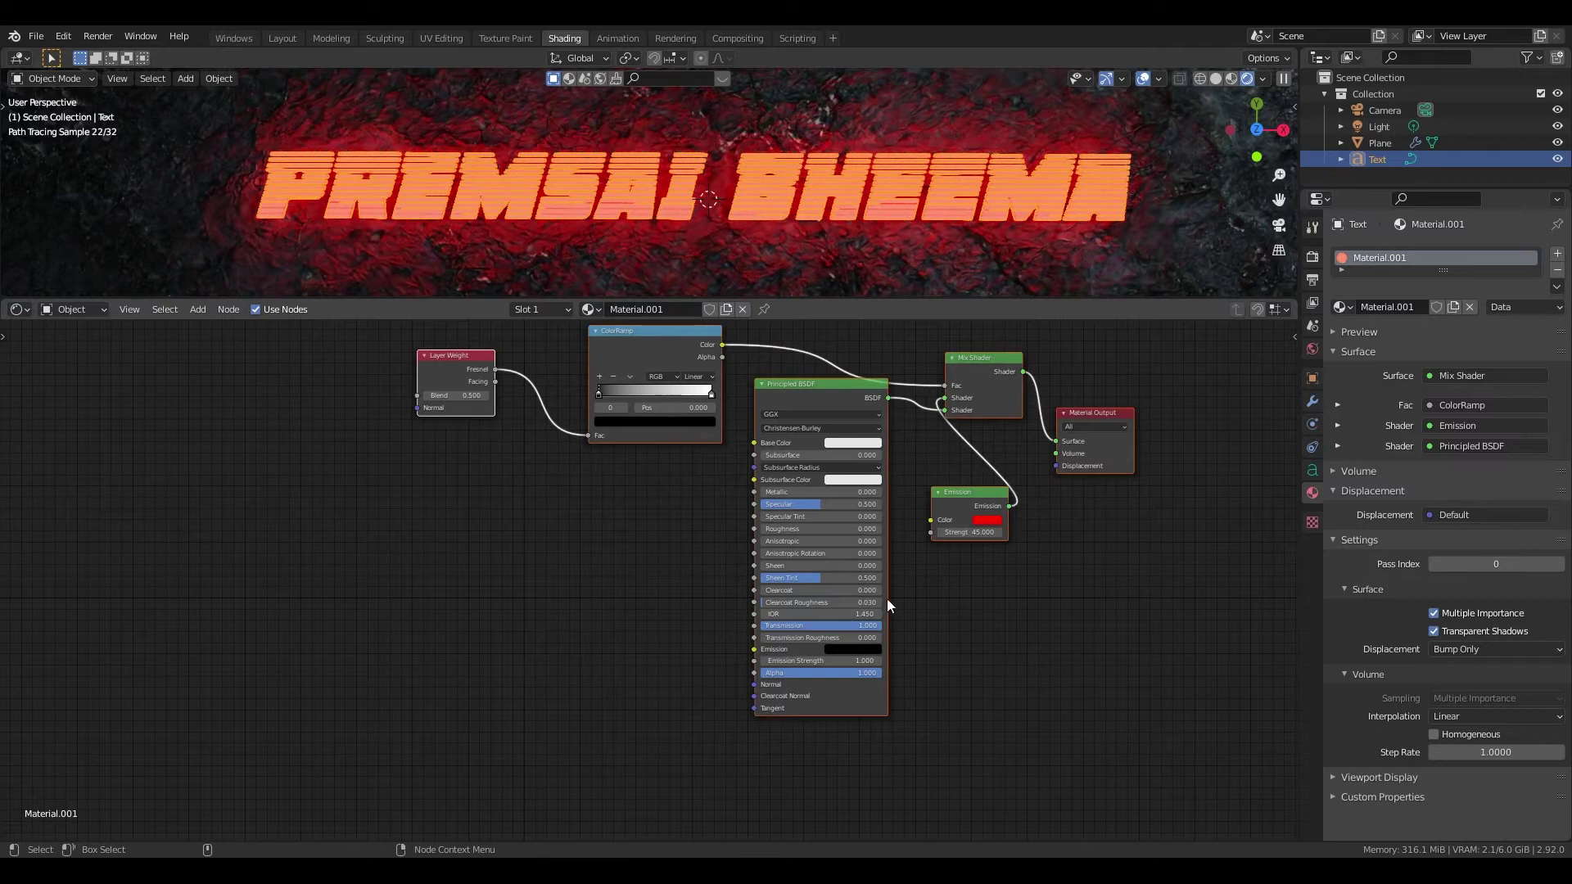
left_click_drag(821, 382, 779, 498)
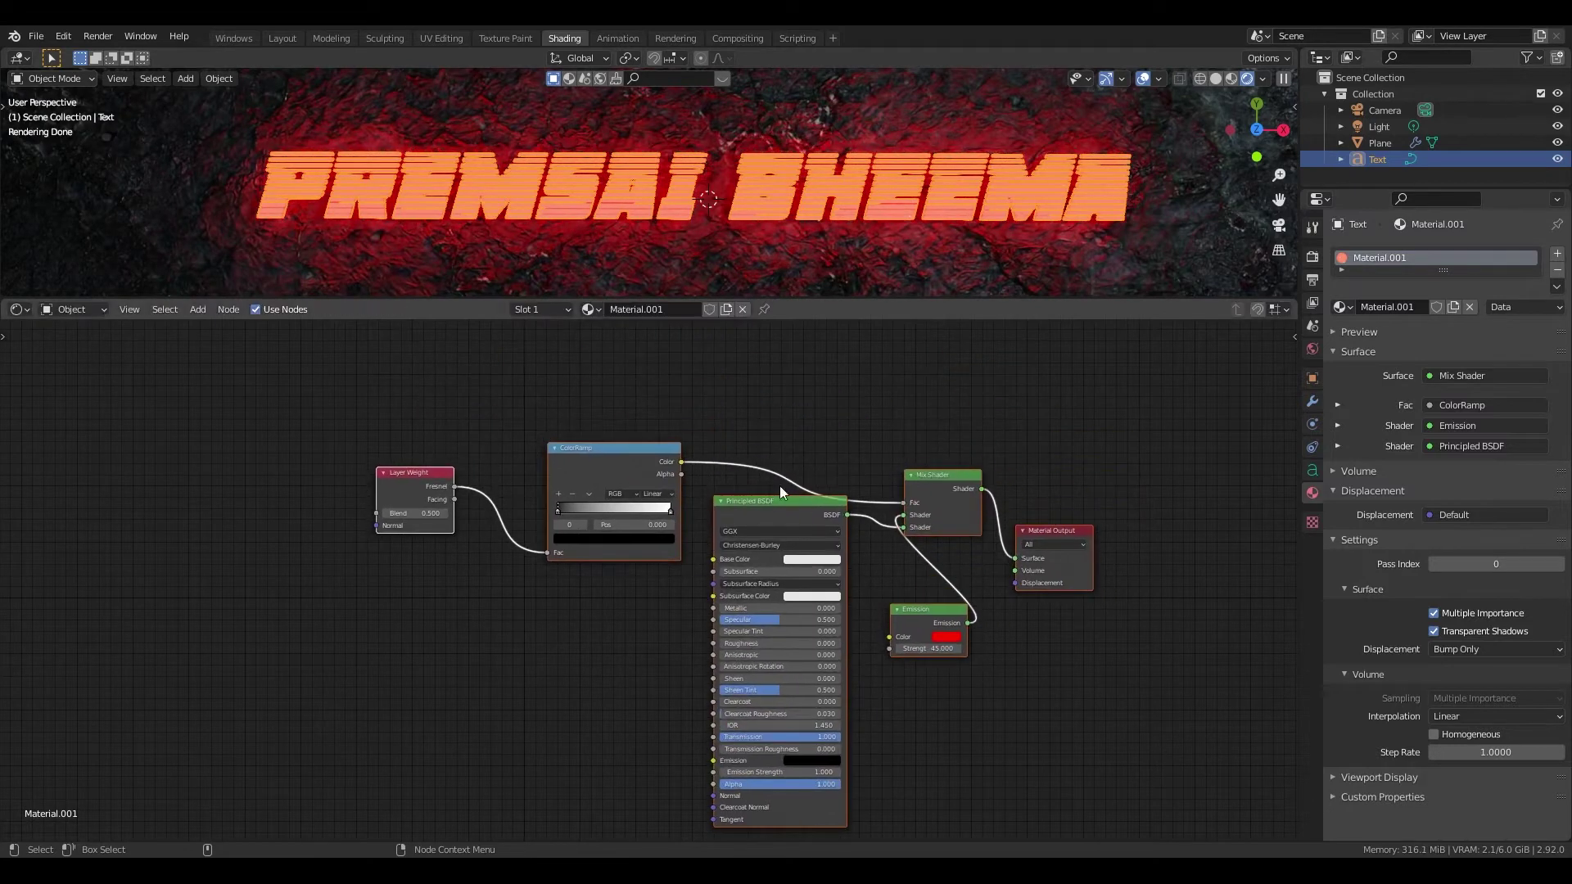
left_click_drag(793, 299, 794, 379)
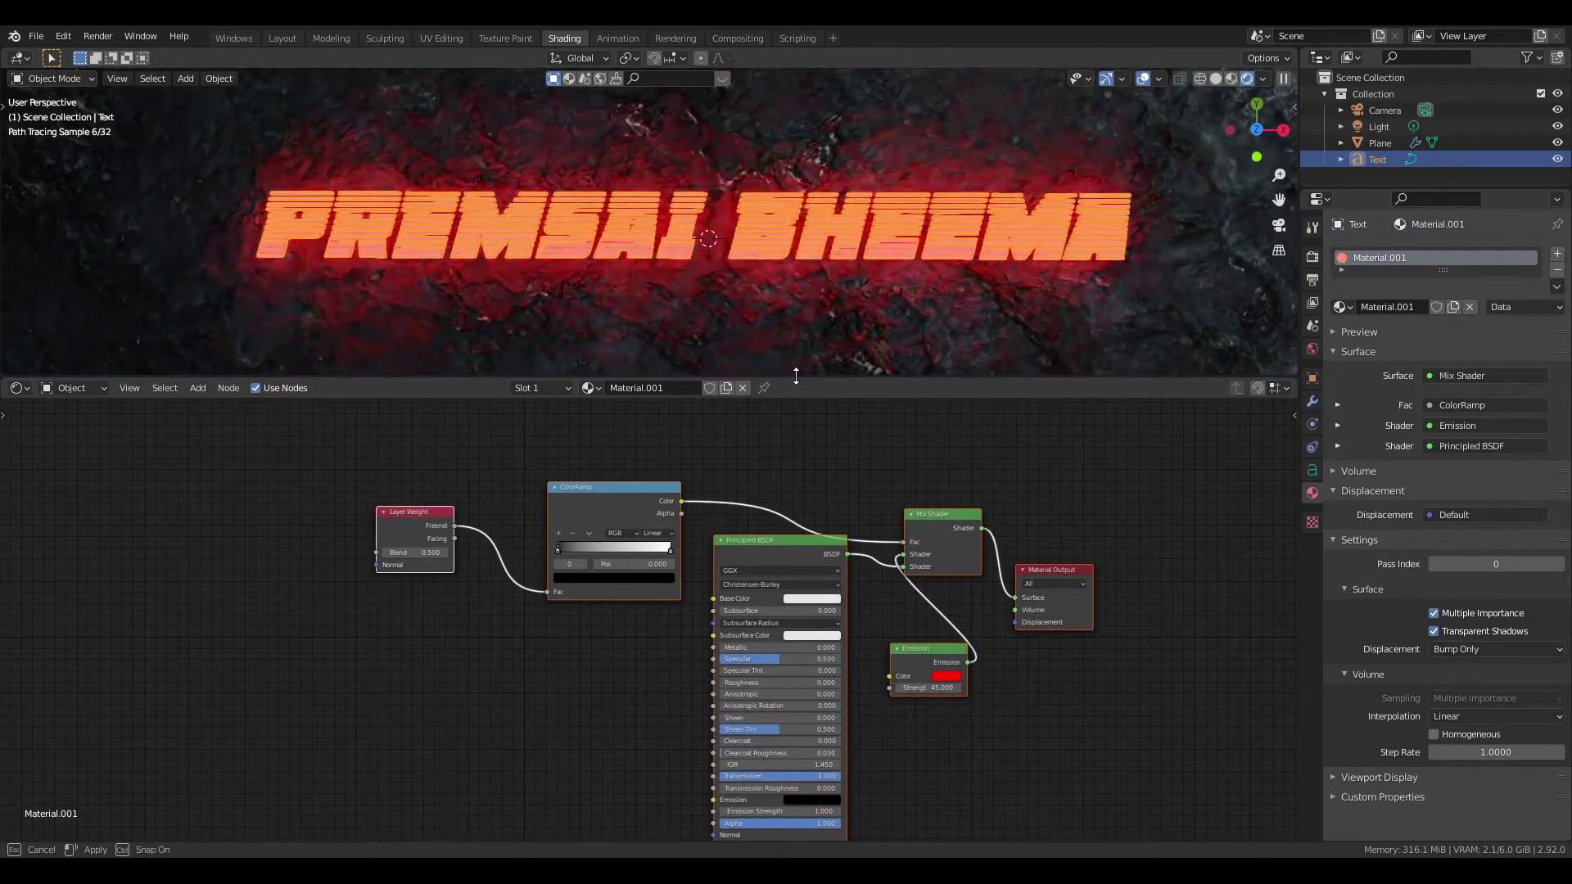
left_click_drag(1279, 199, 1264, 123)
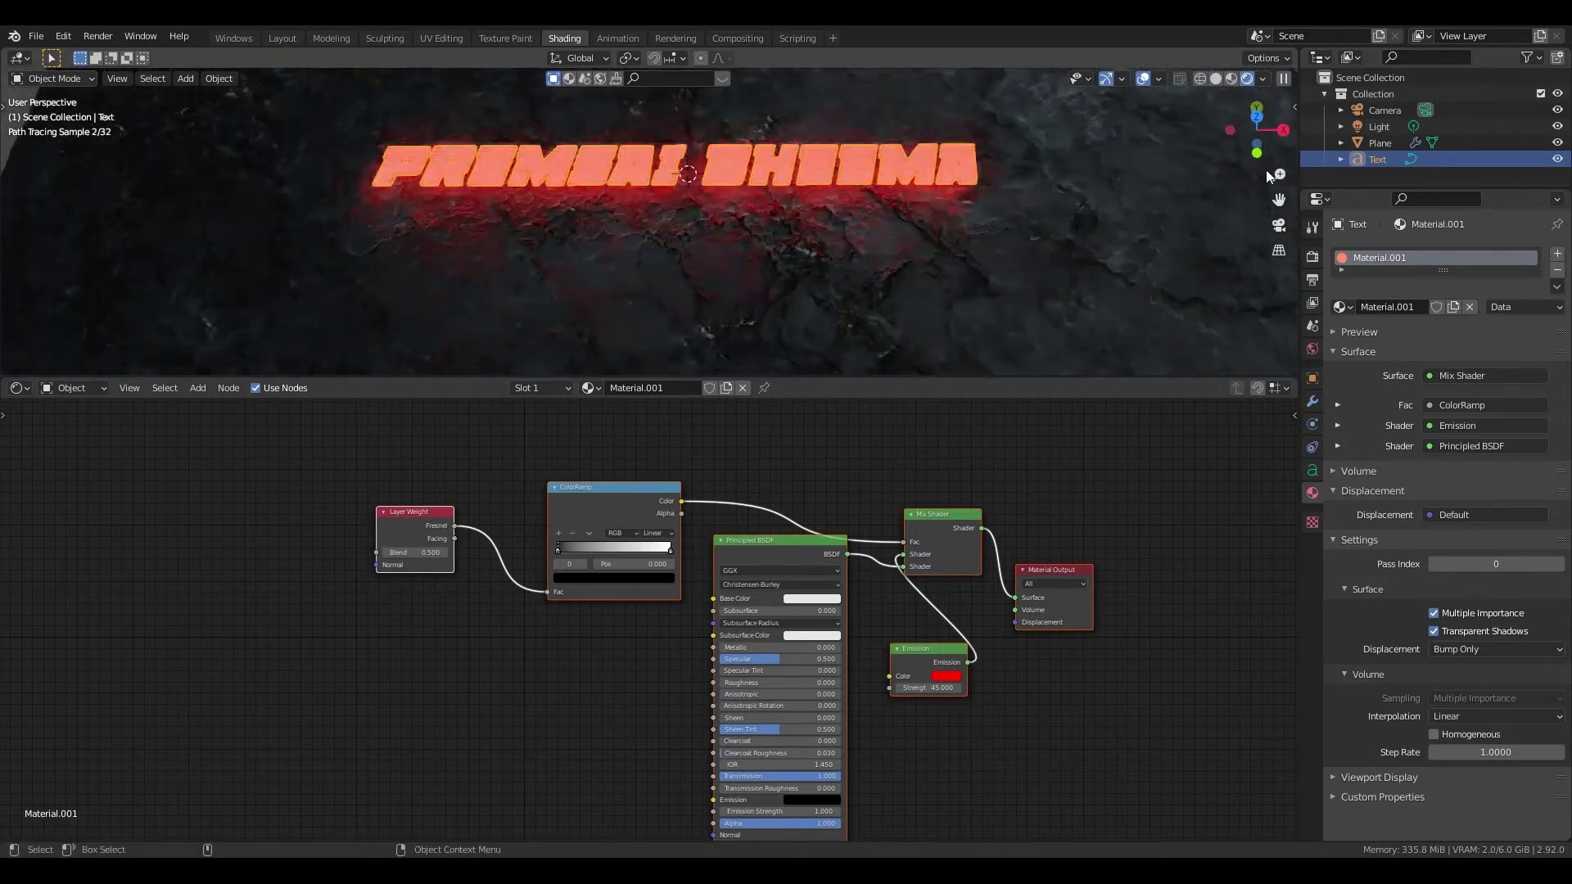
left_click_drag(1278, 199, 1294, 271)
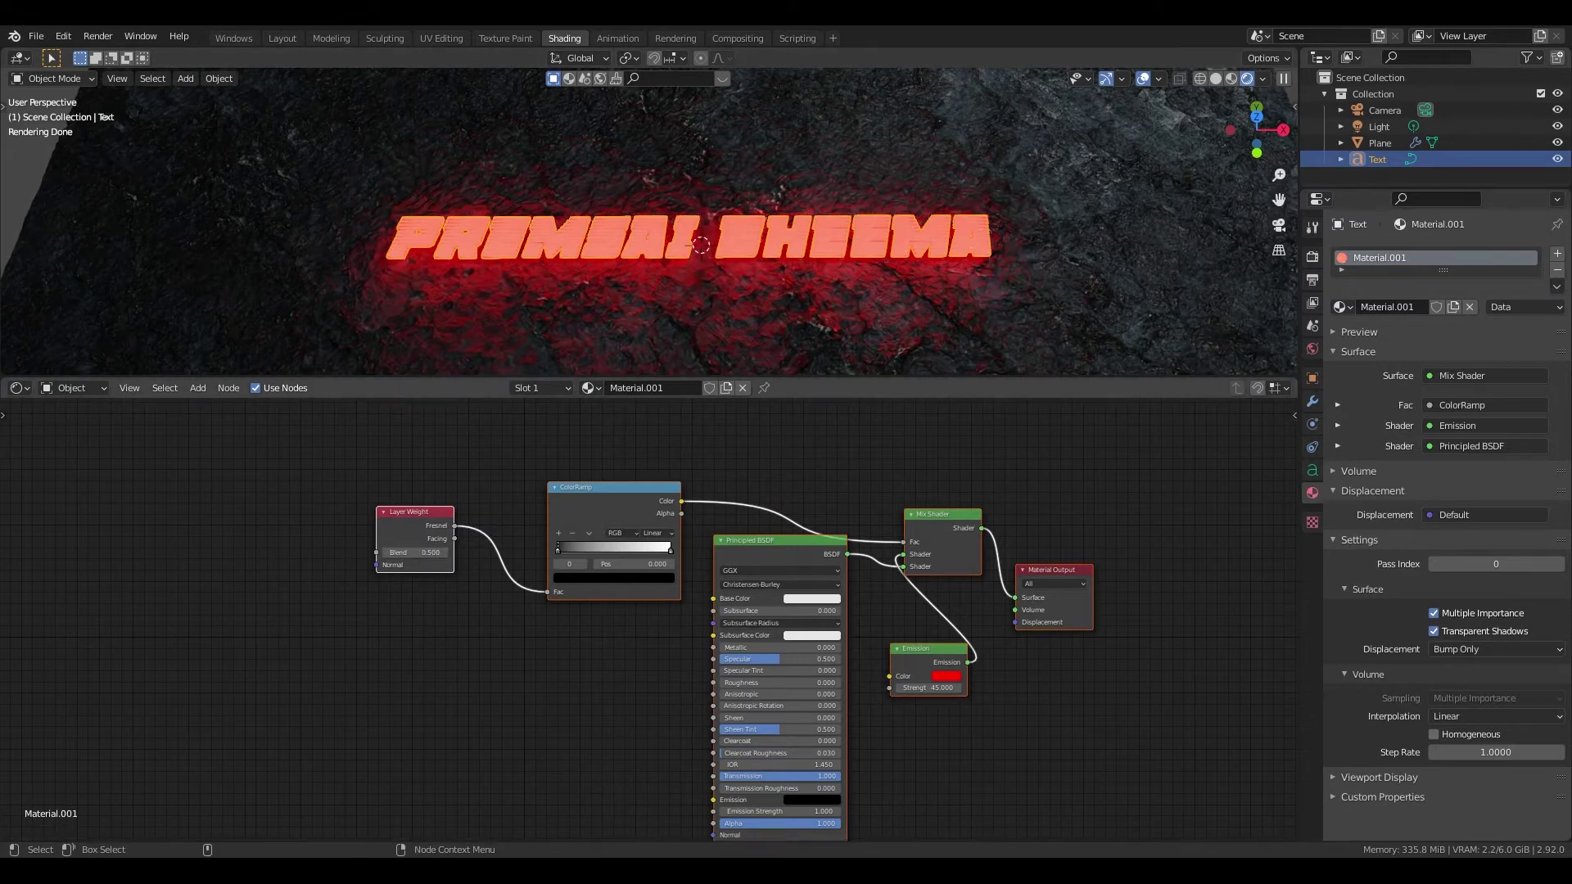
Step: Set the Layer Weight Blend to 0.020 and select the rock plane
left_click(425, 553)
type("0.020")
key("Return")
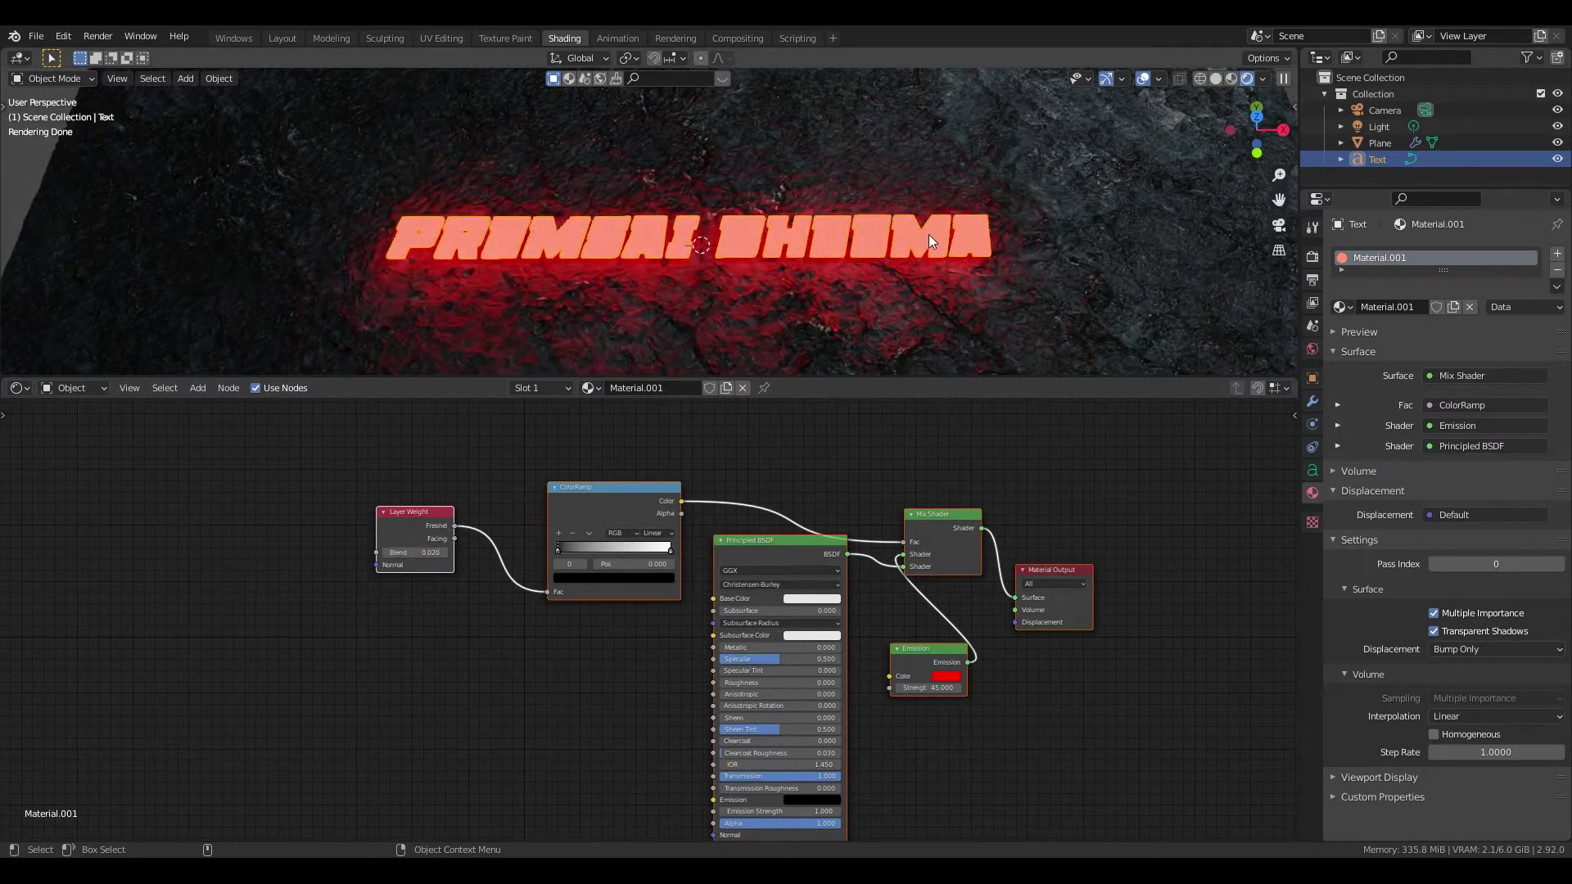
left_click(928, 234)
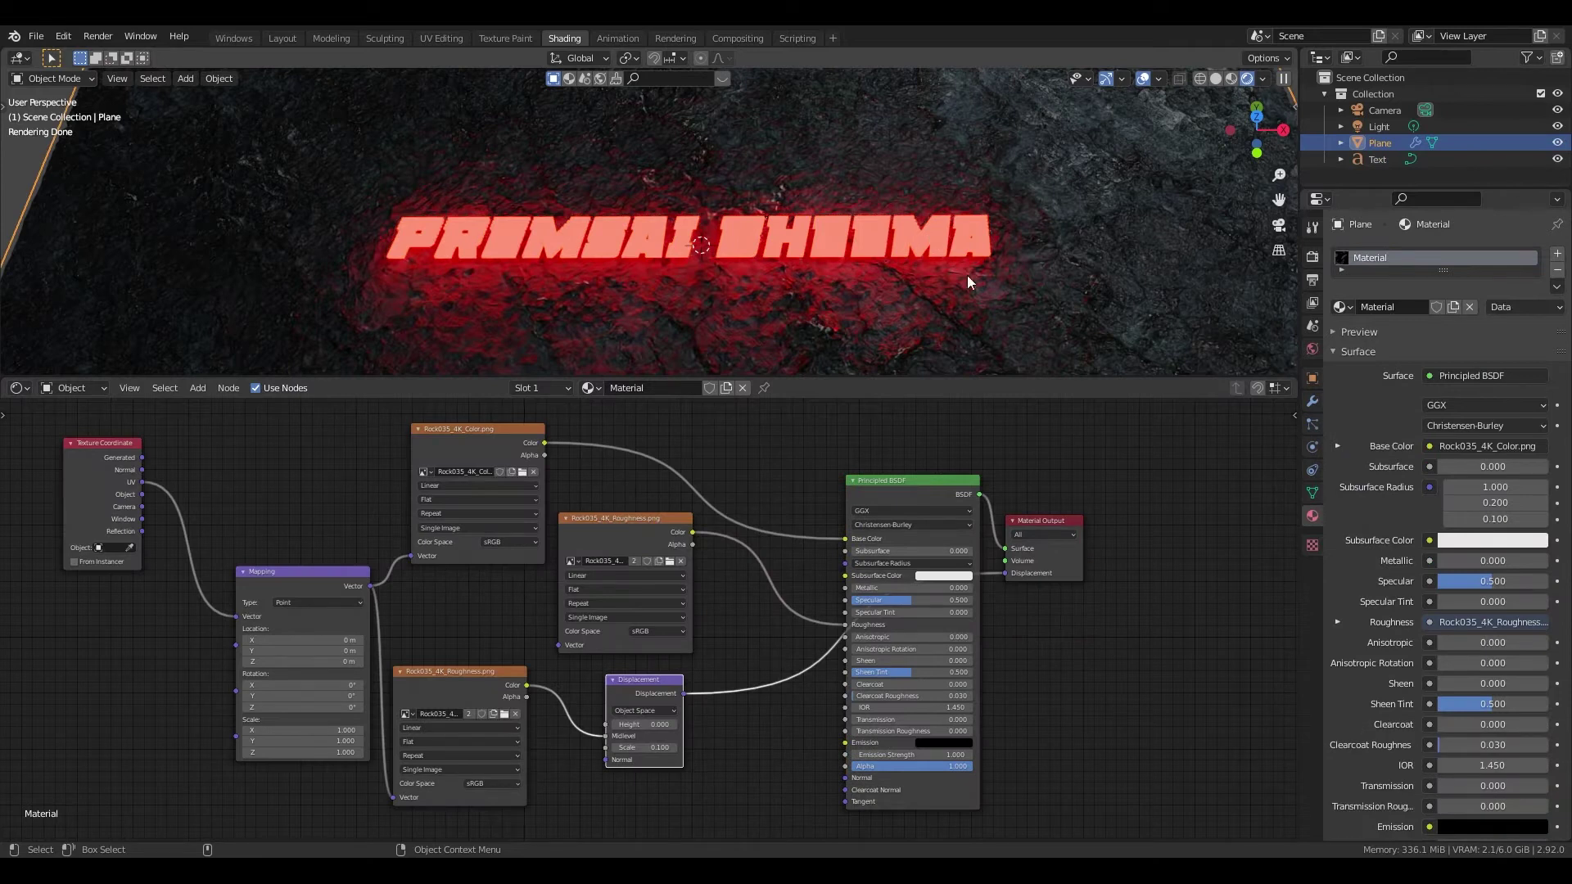
Step: Select the text and nudge it along the Y axis with the Move gizmo
left_click(776, 243)
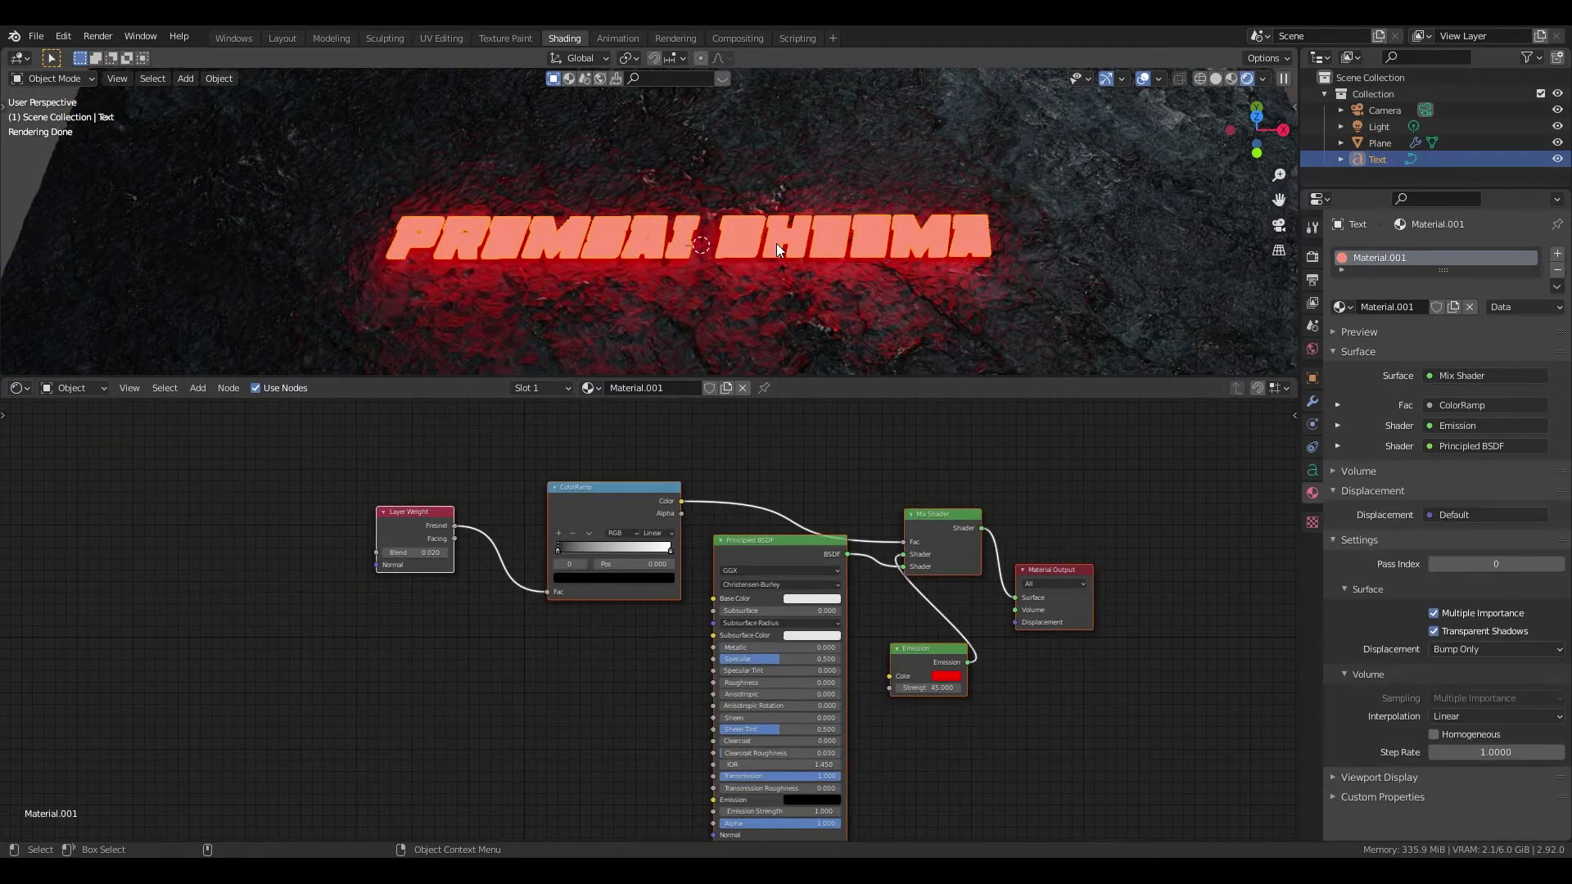
left_click(5, 111)
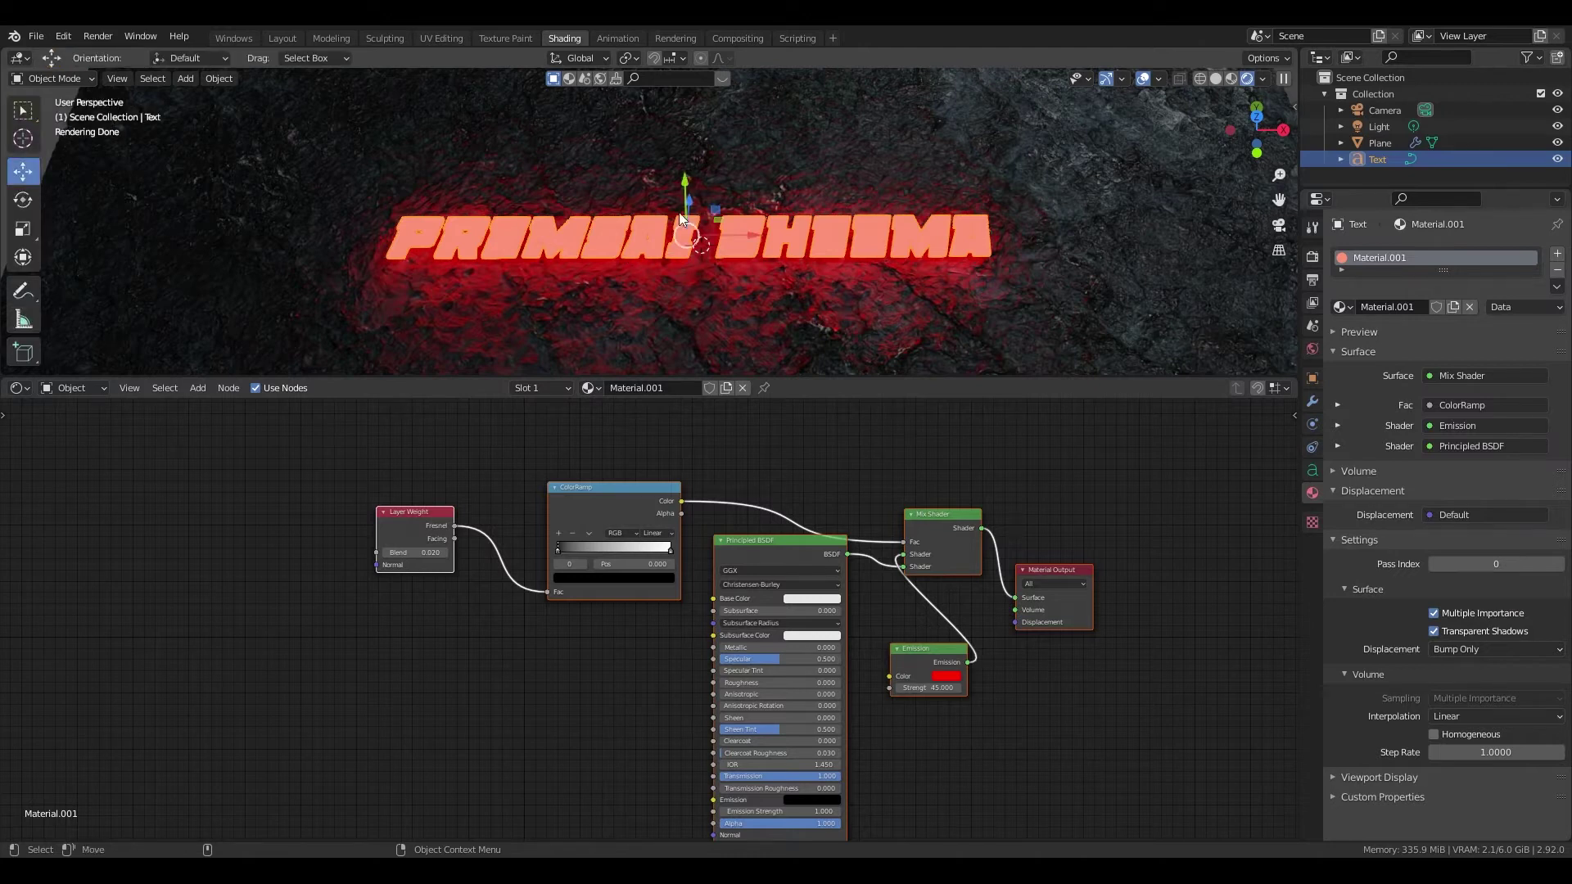
left_click_drag(685, 178, 685, 190)
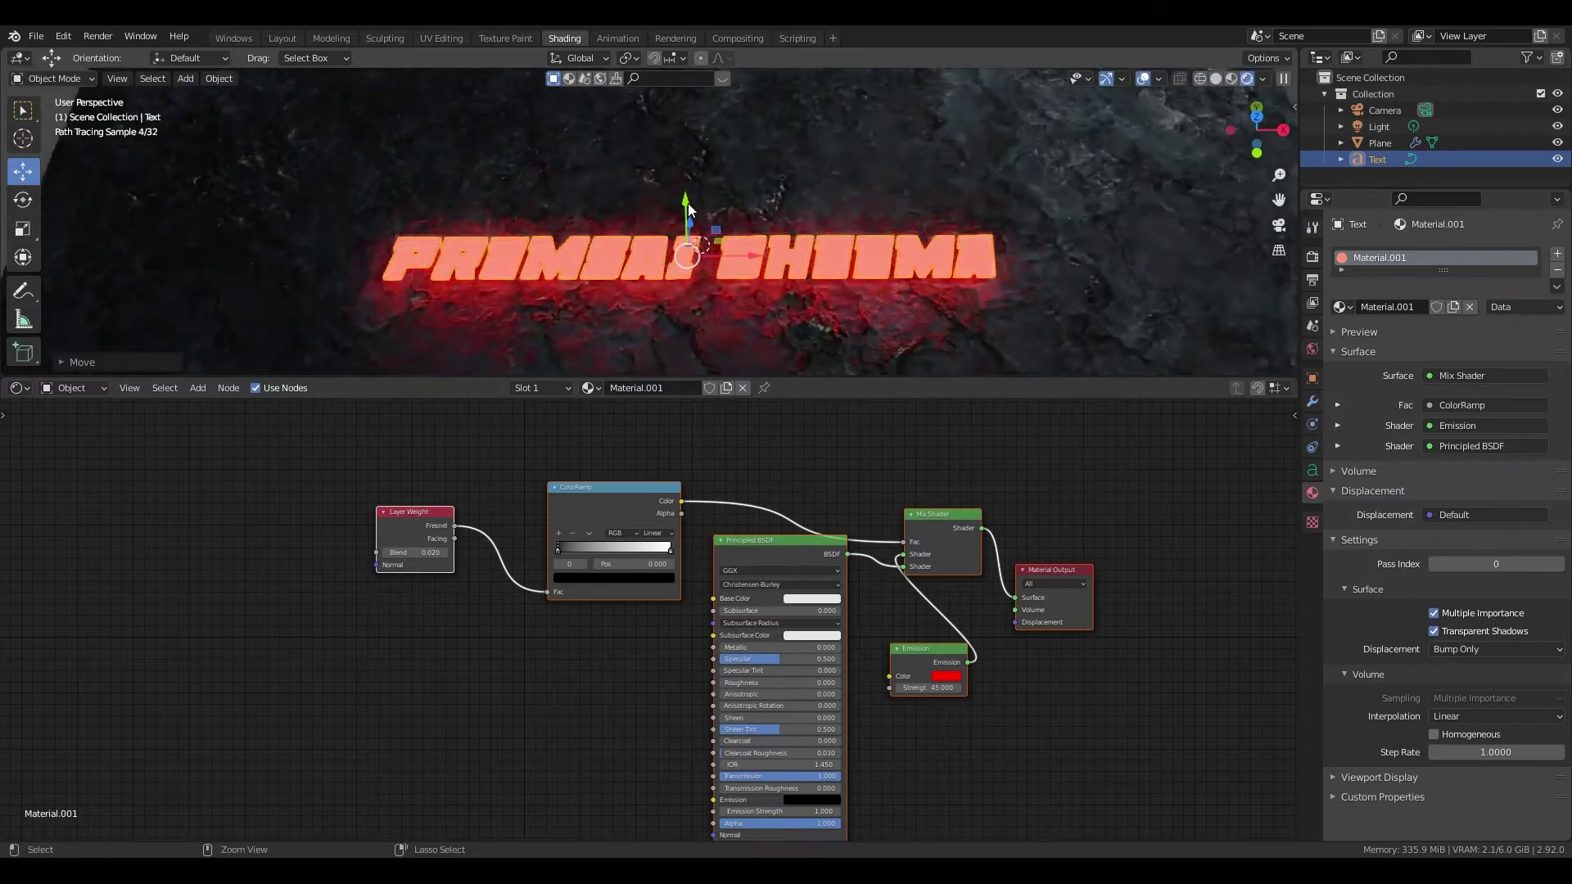
left_click_drag(685, 191, 685, 181)
Step: Inspect the text from a low front view in solid shading, then return to rendered
key("z")
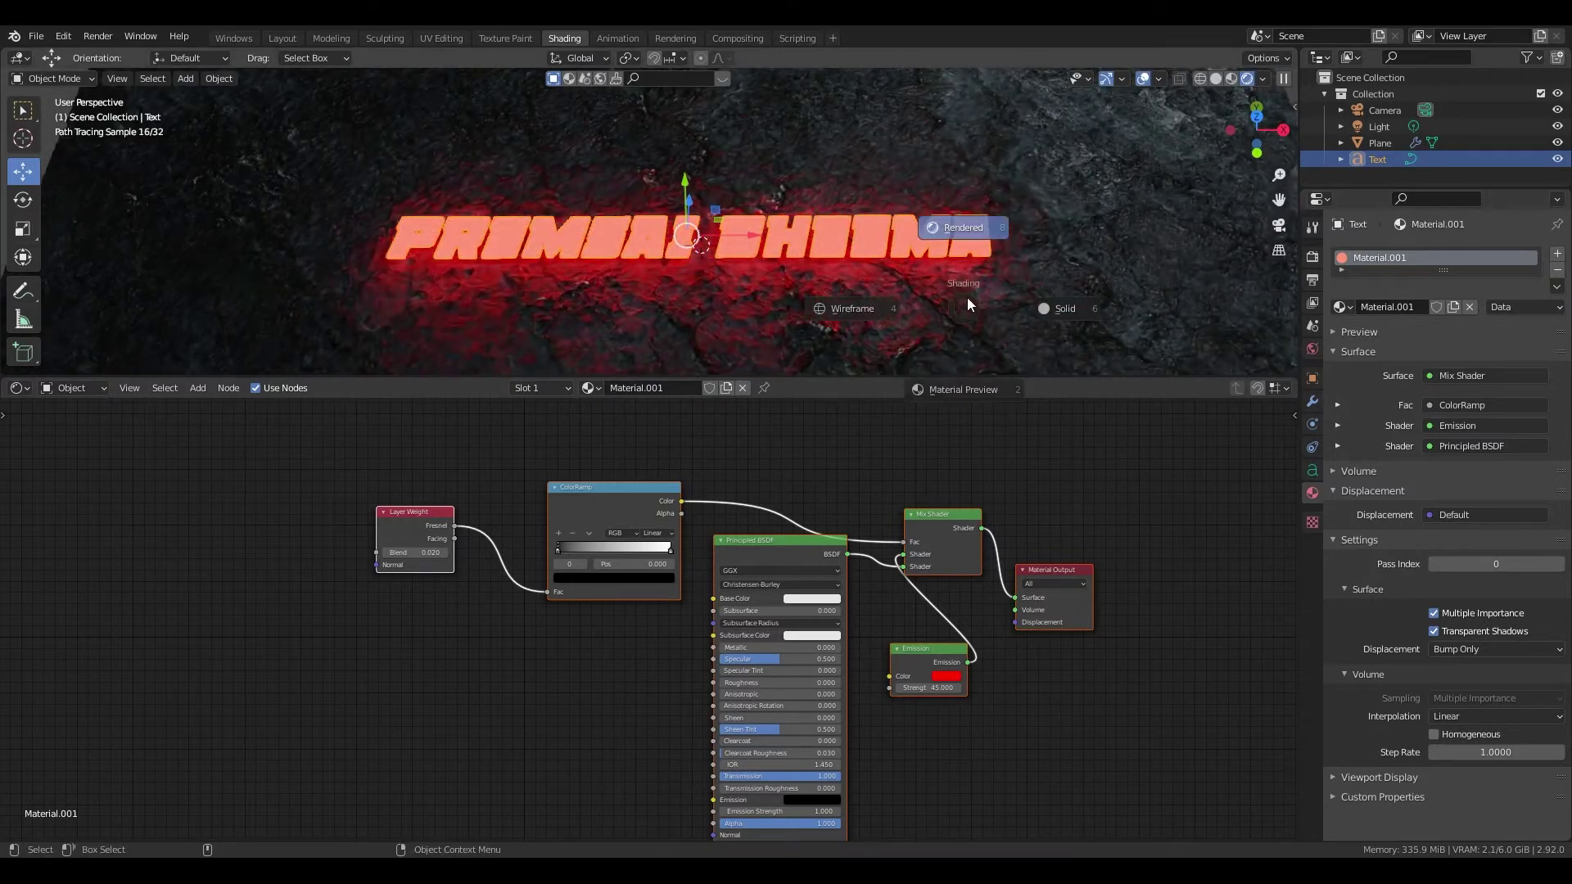
left_click(1064, 295)
mouse_move(1257, 131)
left_mouse_down()
mouse_move(1257, 156)
mouse_move(1216, 170)
left_mouse_up()
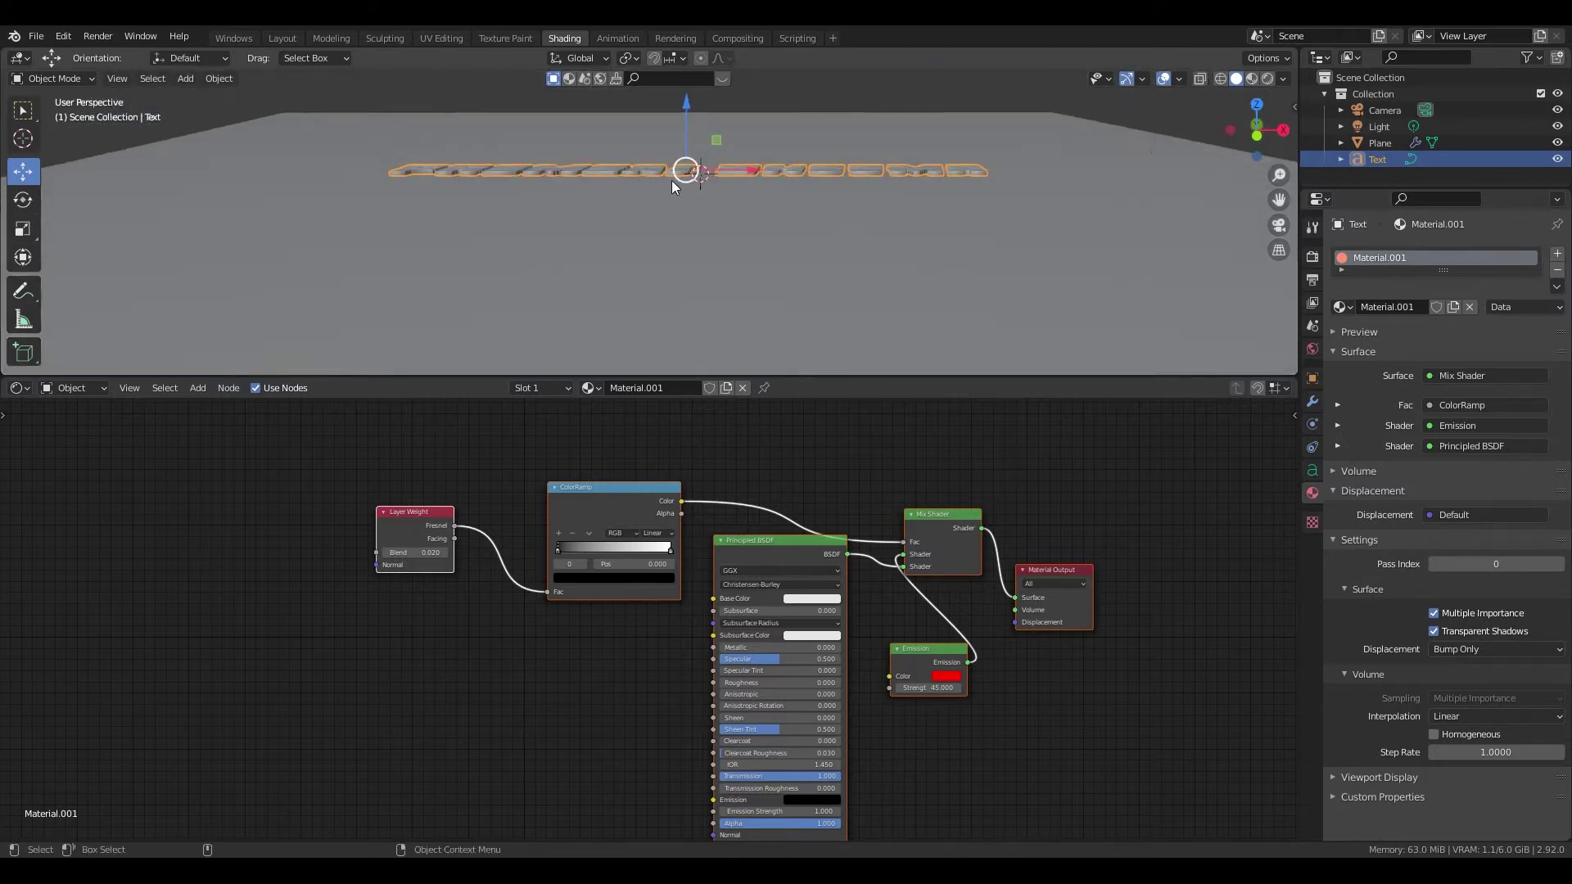
middle_click_drag(672, 180, 671, 262)
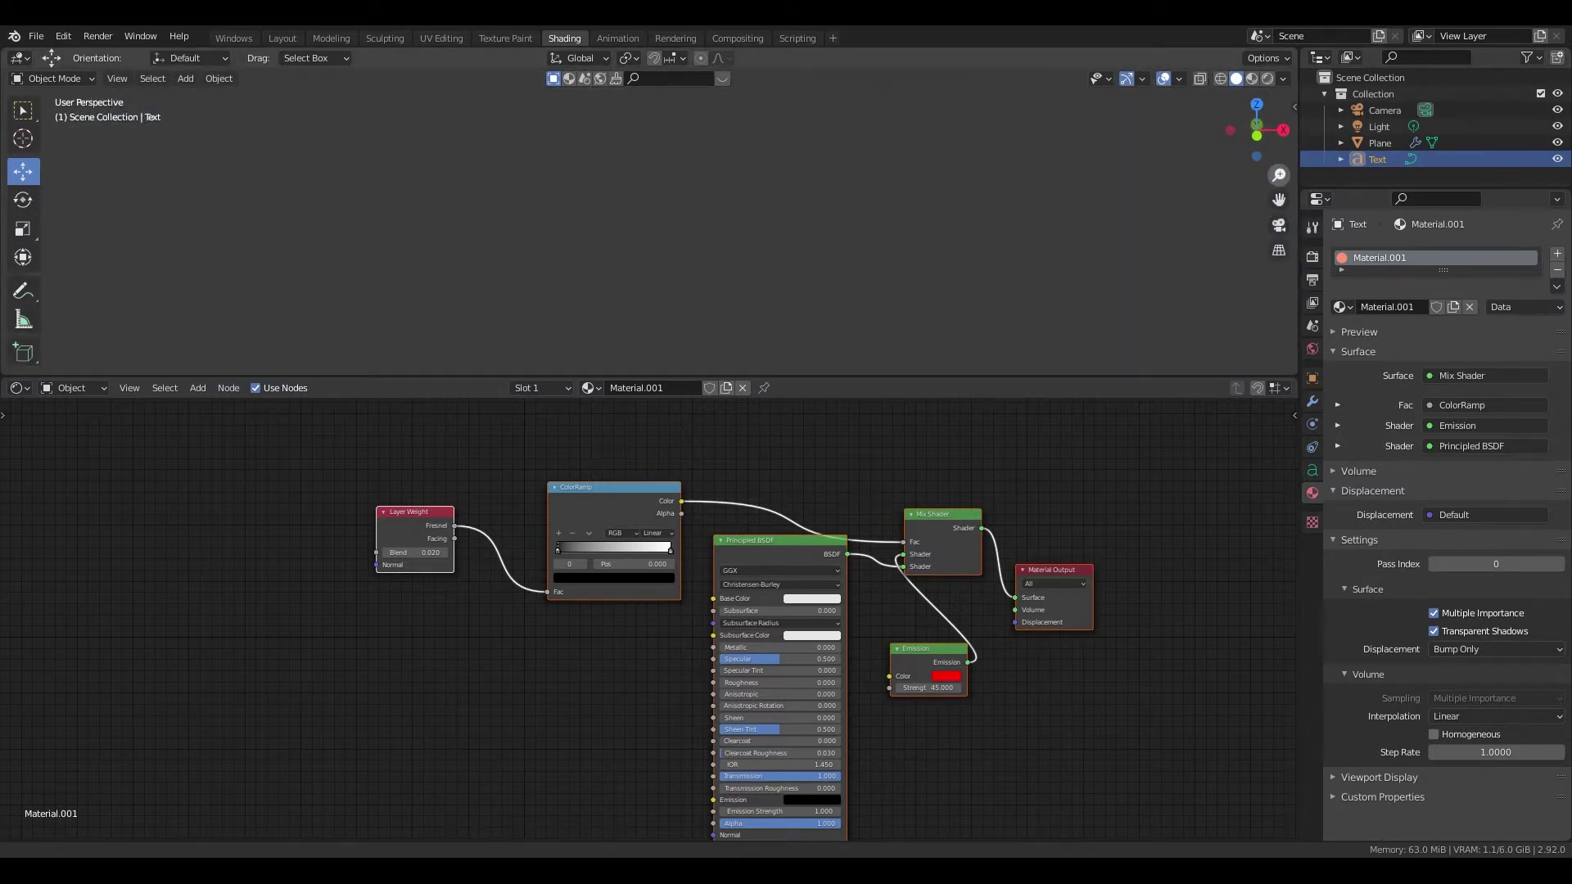
middle_click_drag(672, 262, 672, 189)
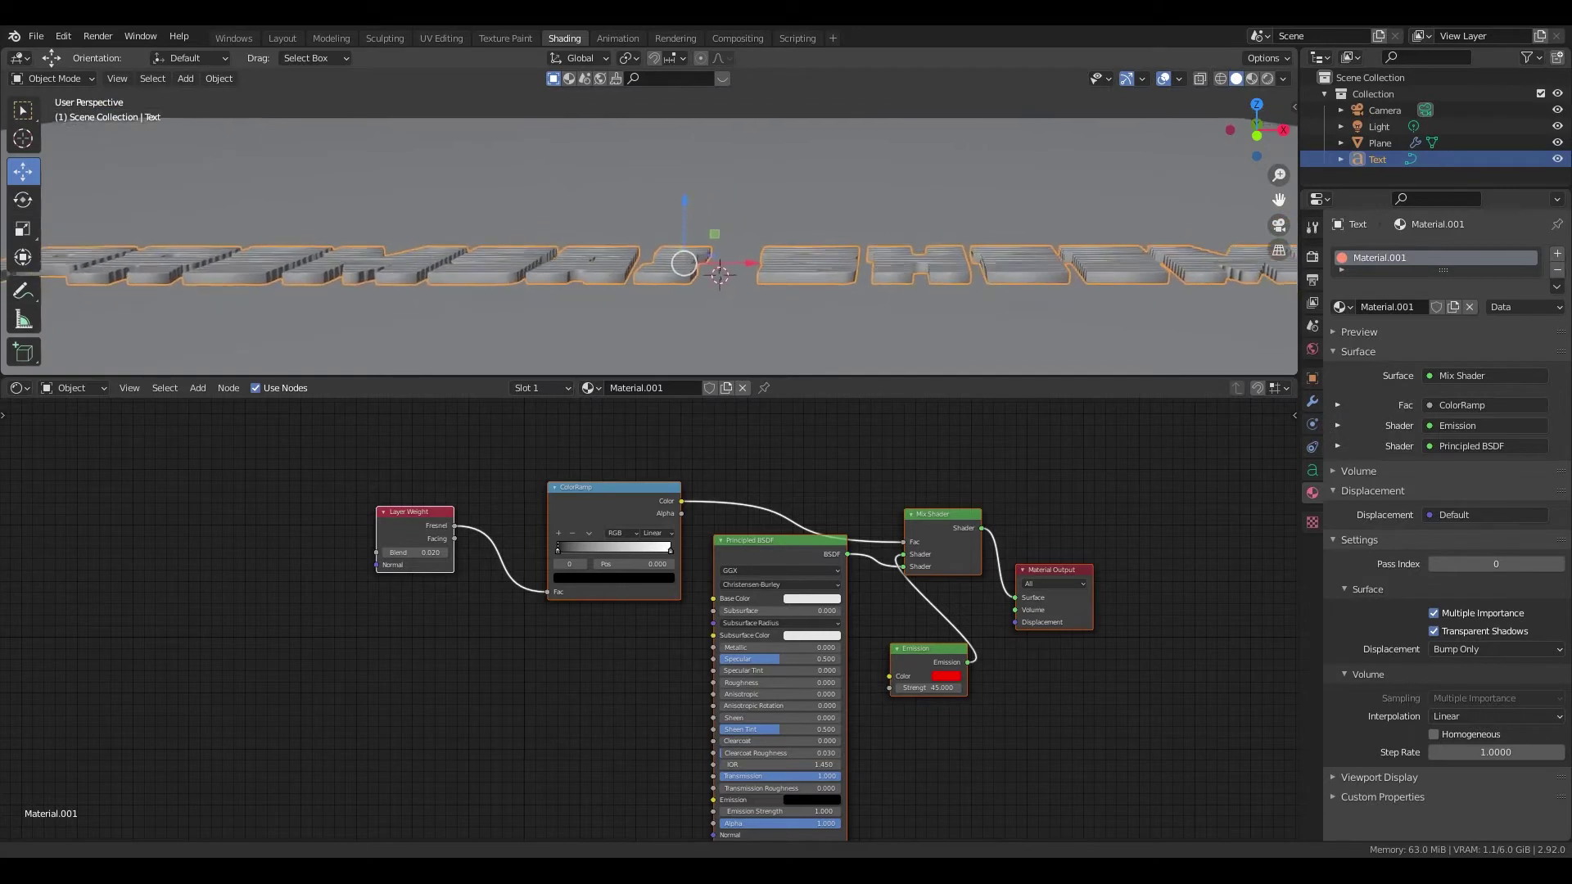
key("z")
left_click(1273, 113)
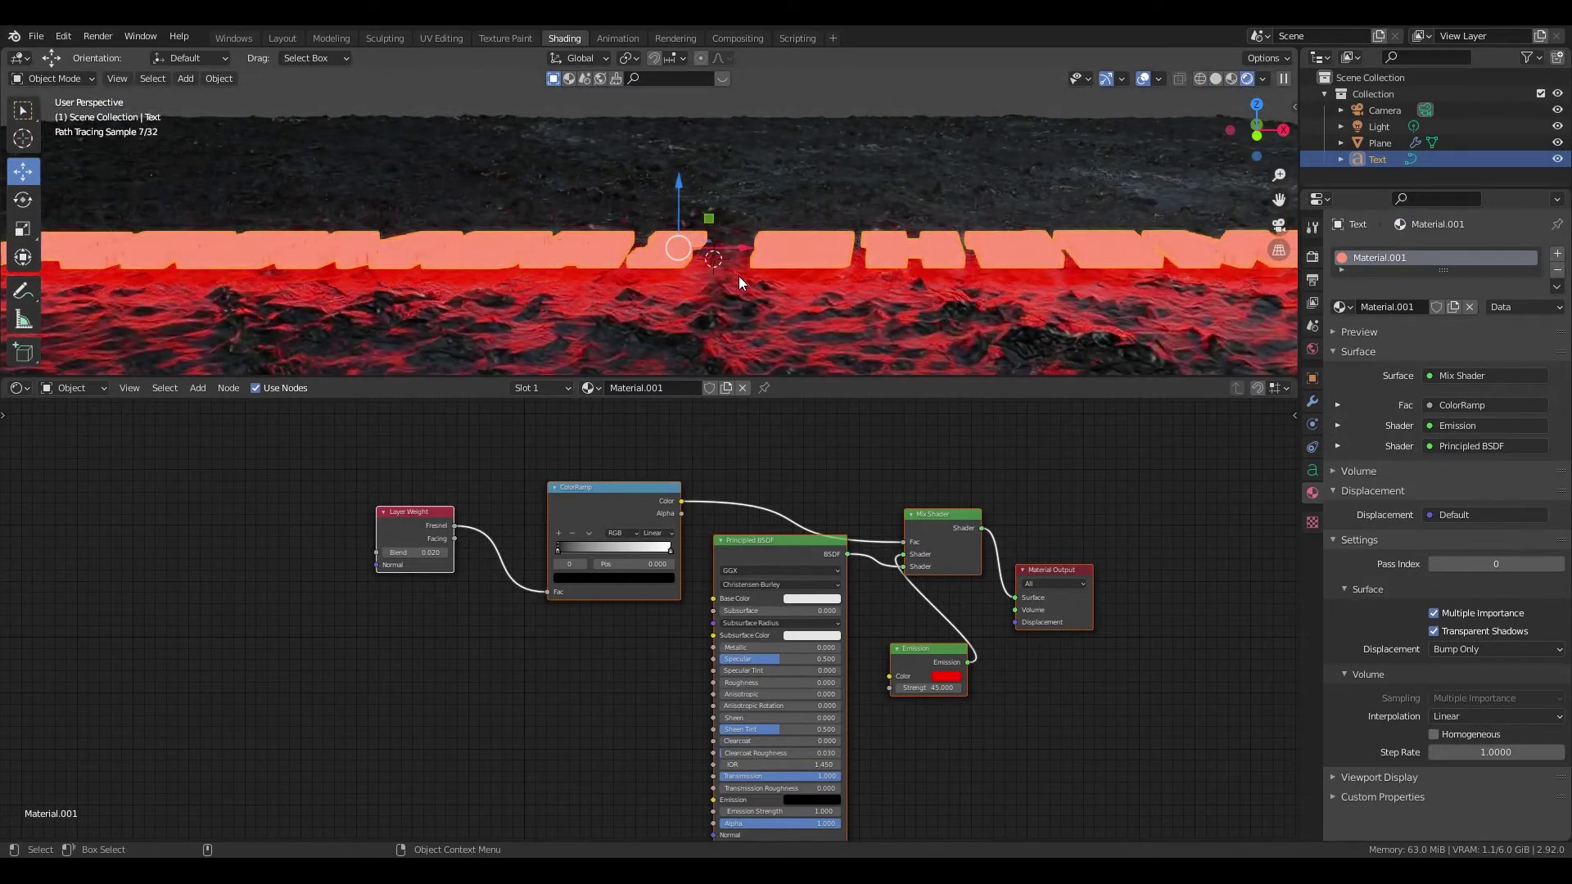
Step: Lower the text into the rock along Z, checking via camera view, and set emission strength 40
left_click_drag(677, 176, 682, 197)
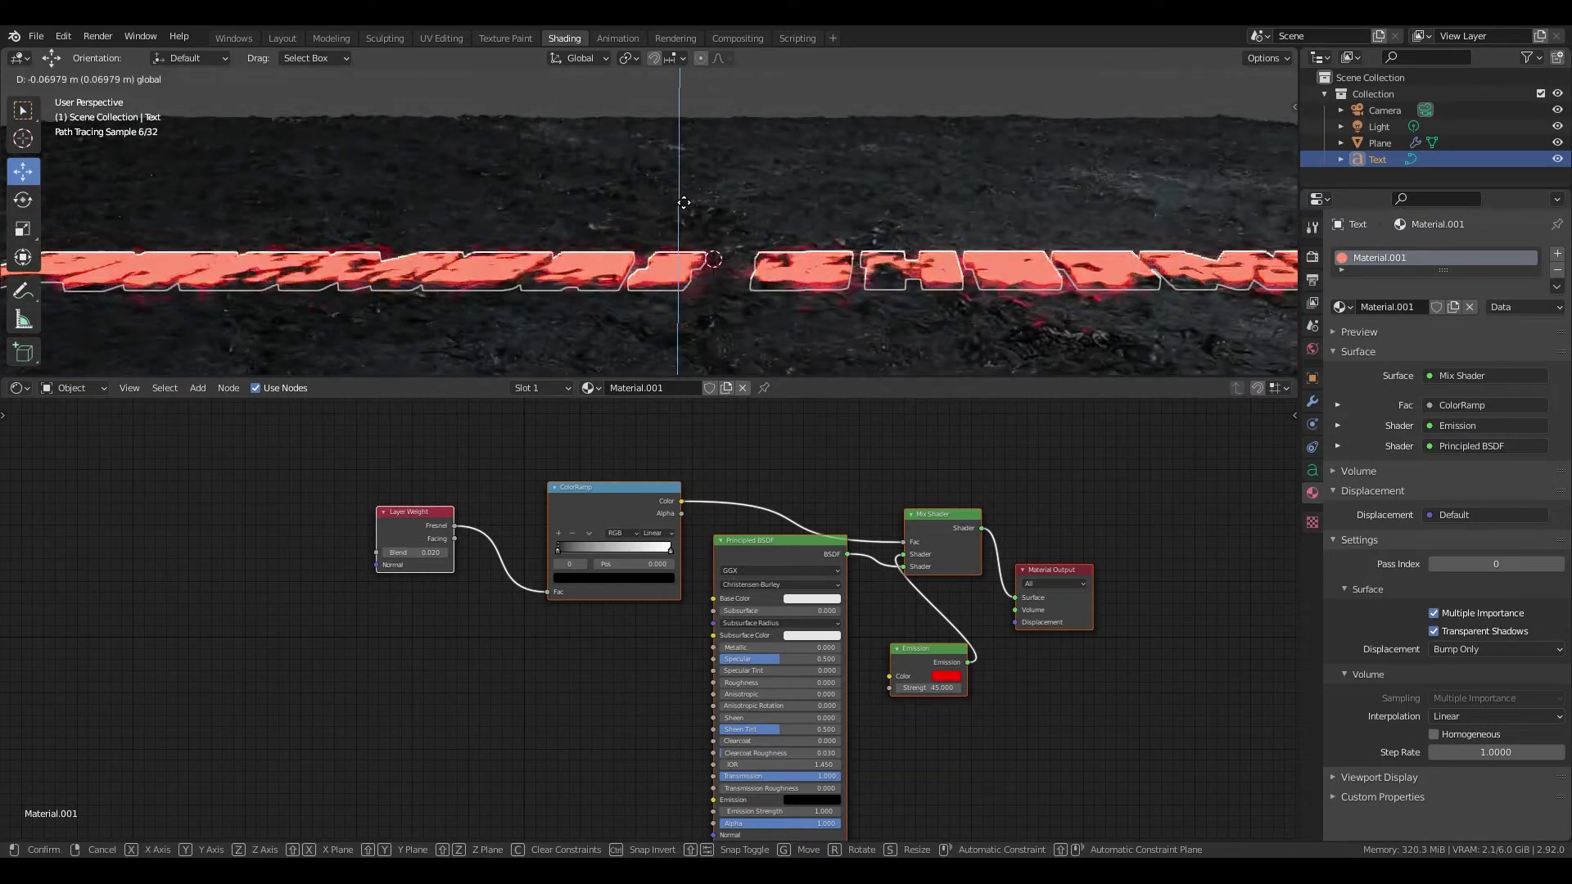
left_click_drag(682, 196, 684, 200)
key("KP_0")
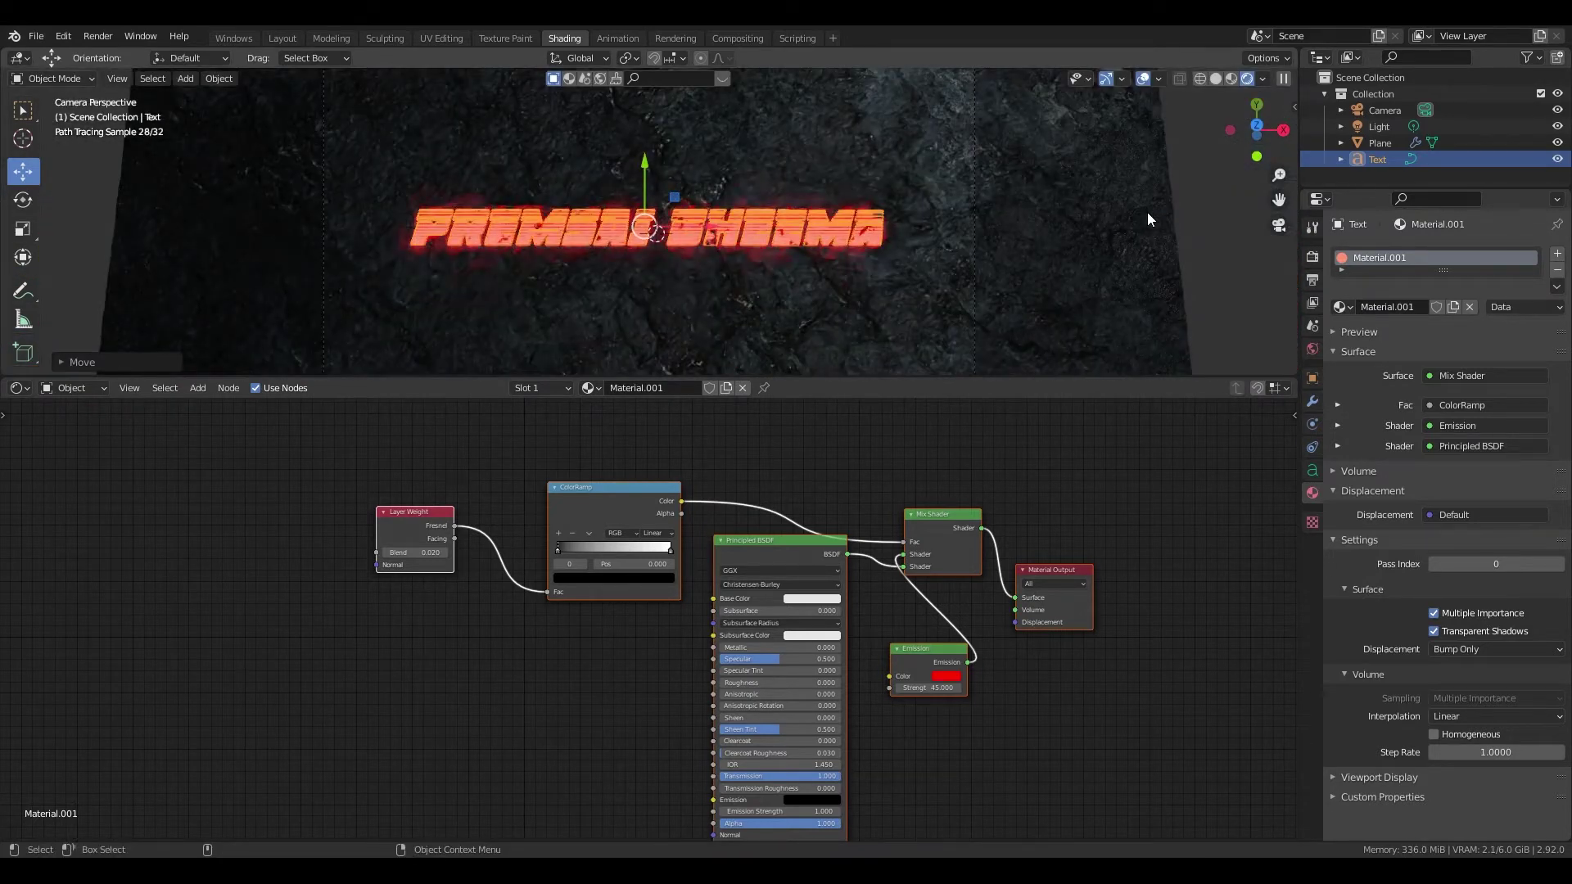
key("KP_0")
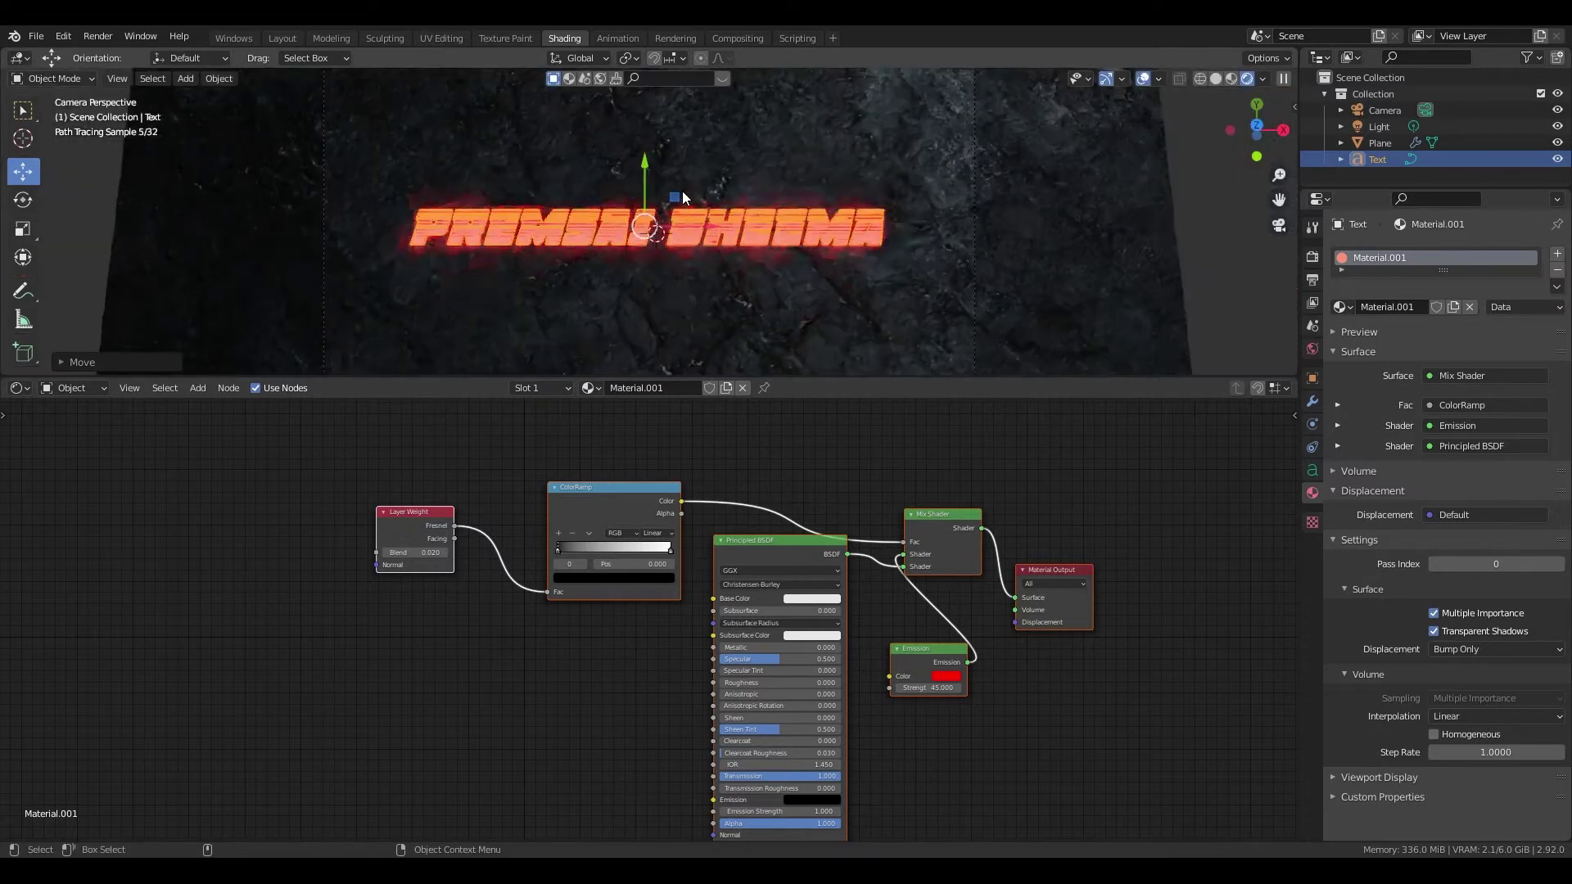
mouse_move(681, 190)
left_mouse_down()
mouse_move(681, 208)
mouse_move(682, 195)
left_mouse_up()
key("KP_0")
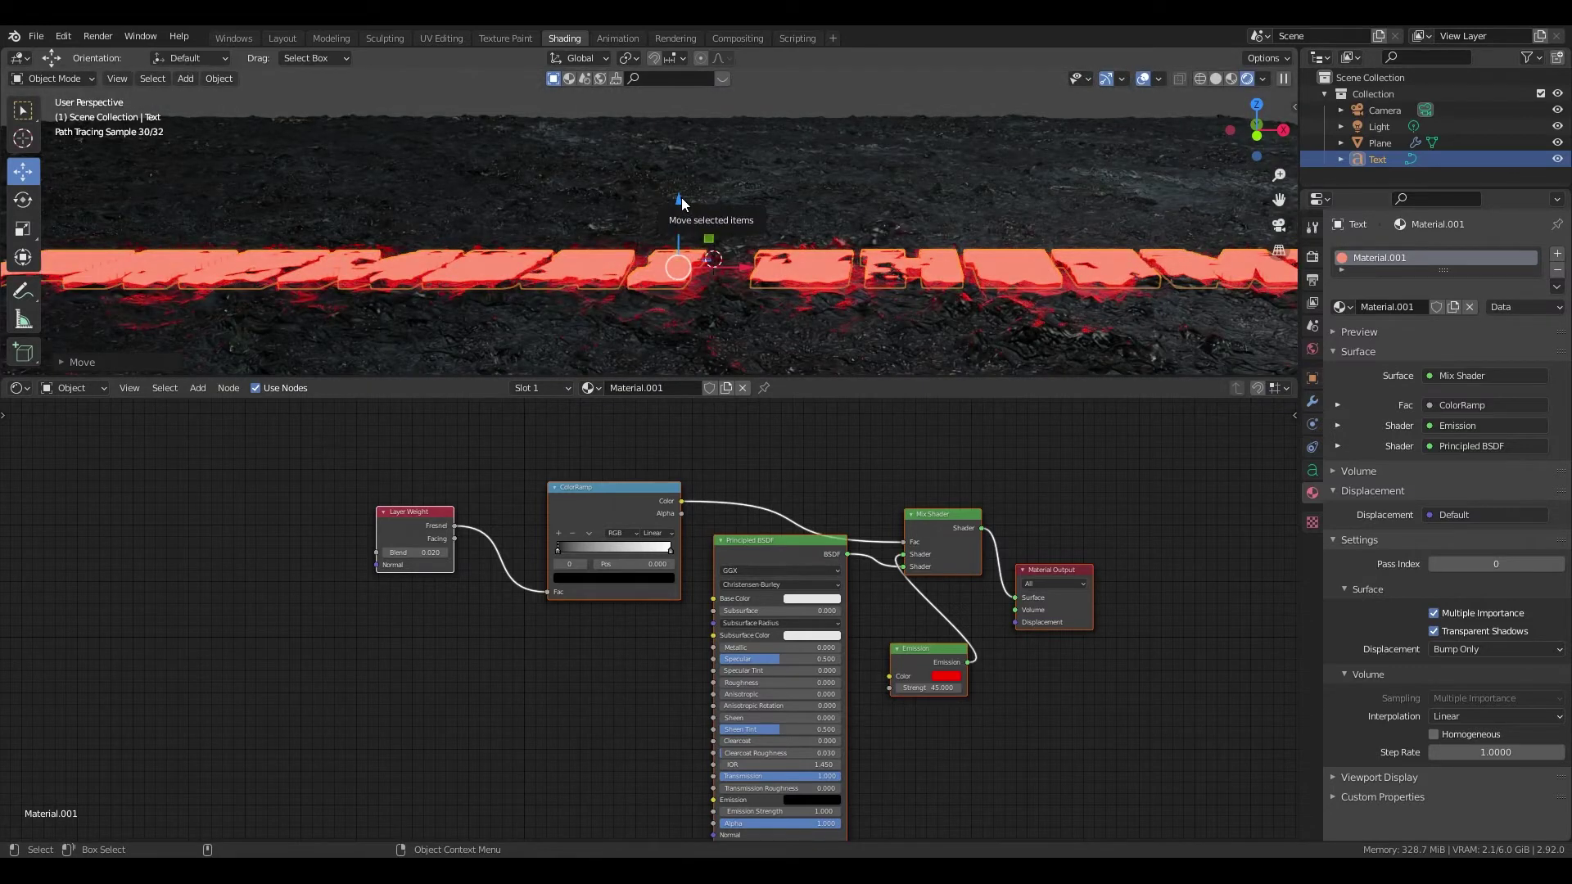
middle_click_drag(682, 196, 681, 164)
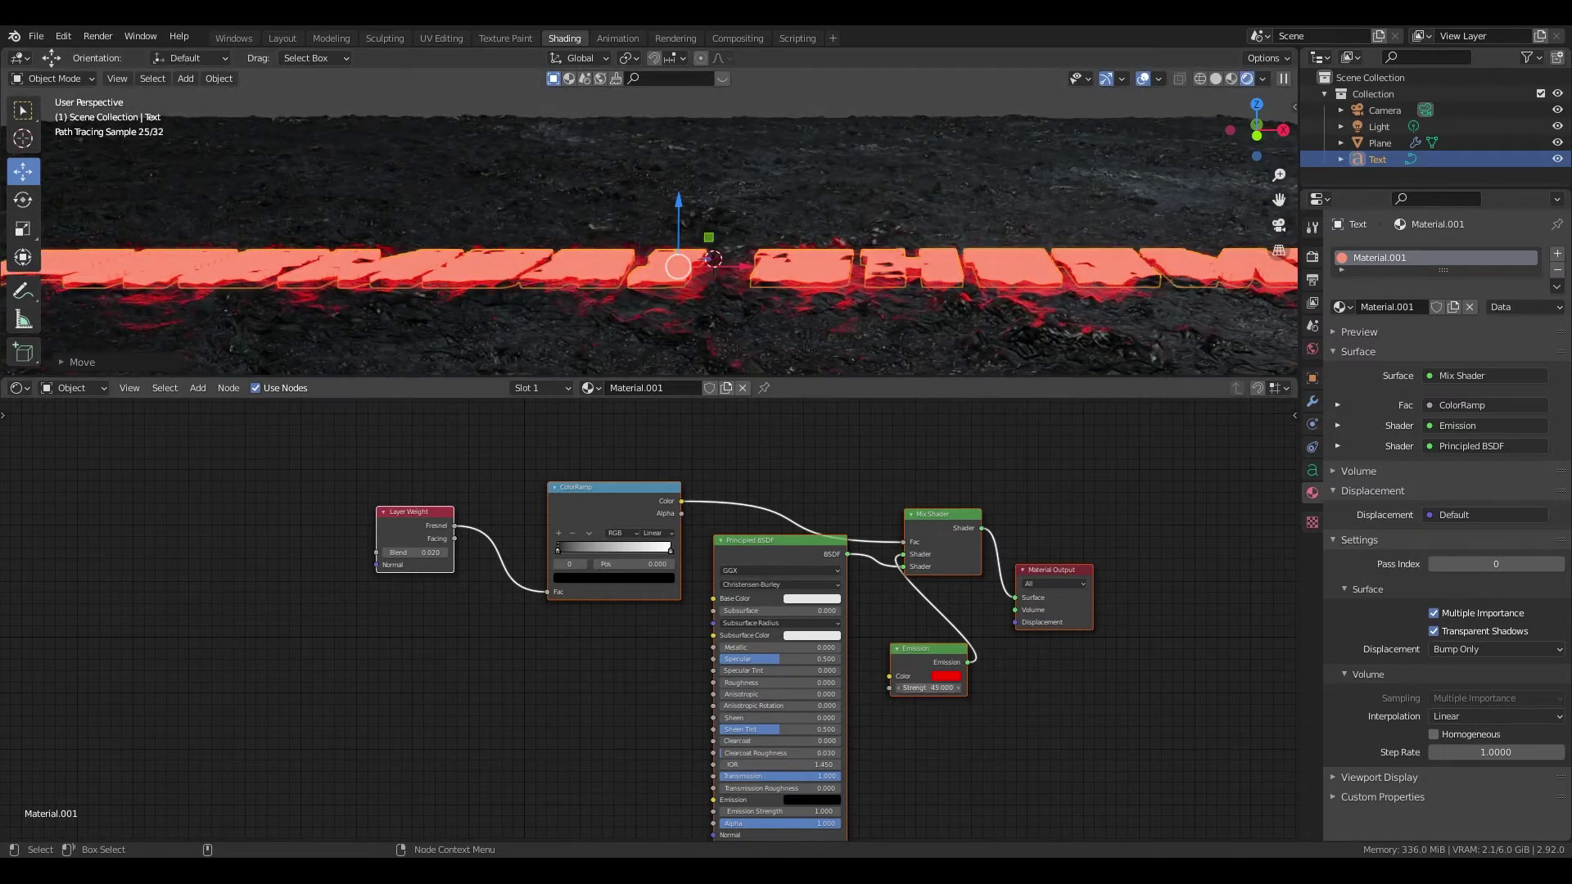
type("48")
key("Return")
left_click(1039, 163)
key("KP_0")
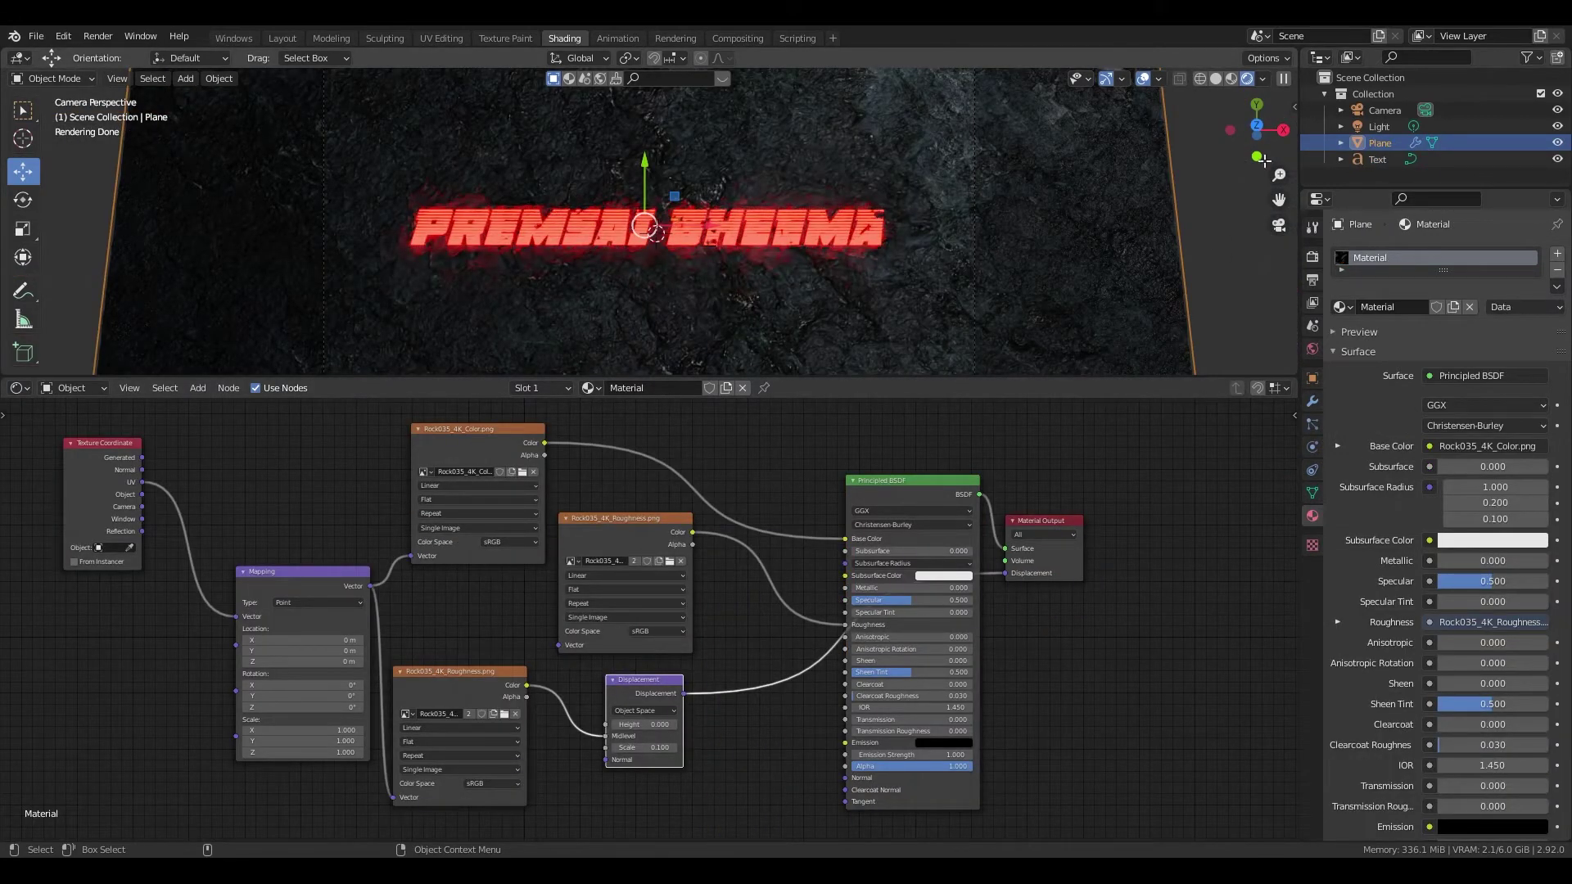
left_click_drag(1275, 174, 1280, 175)
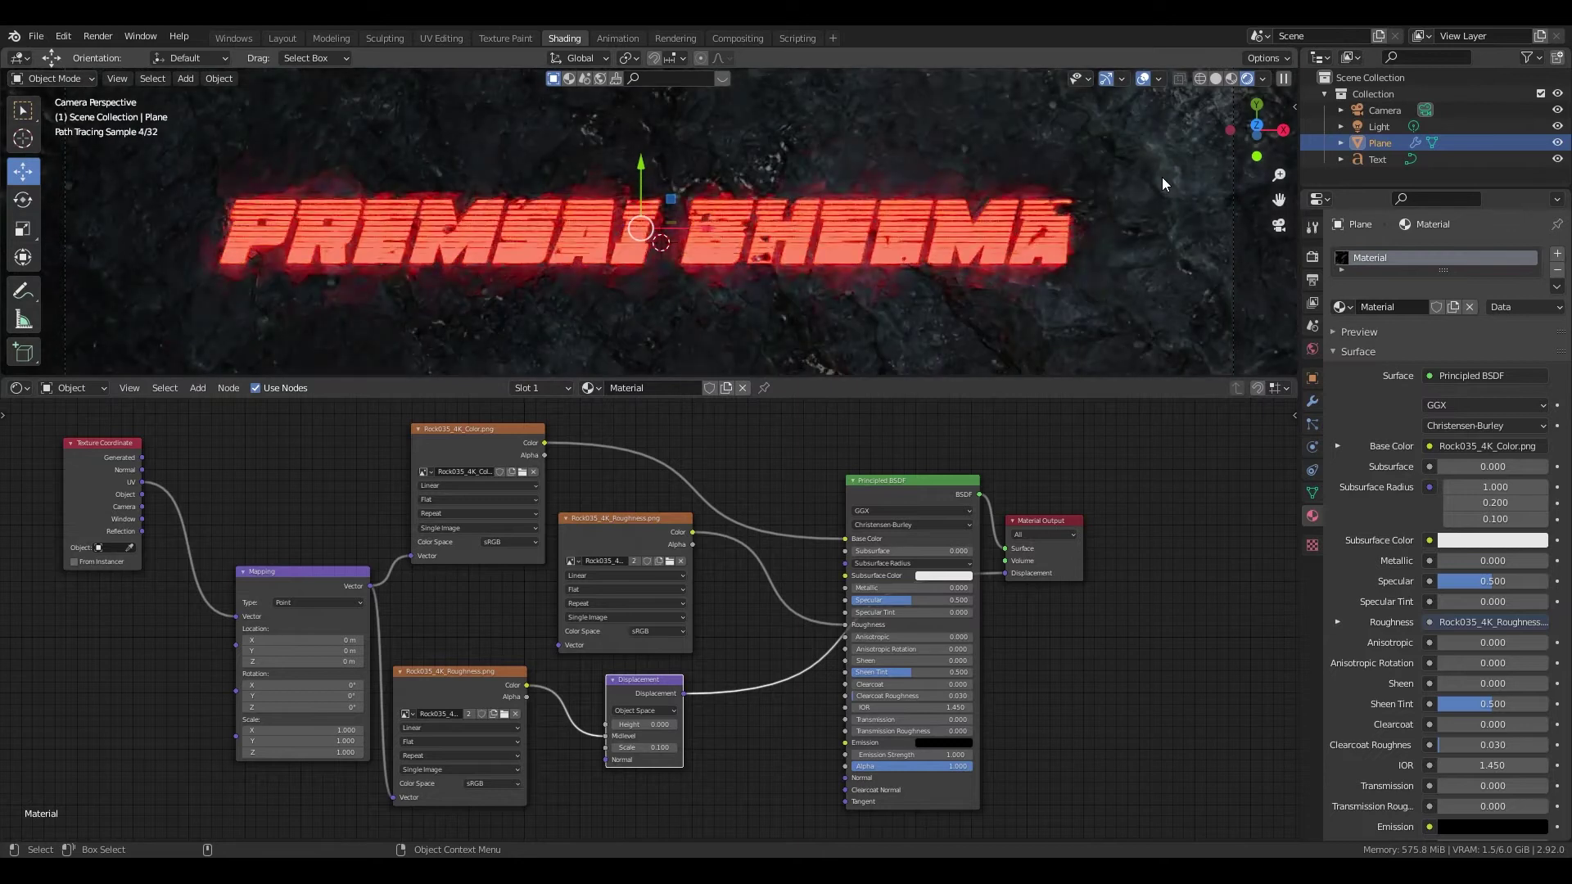
key("z")
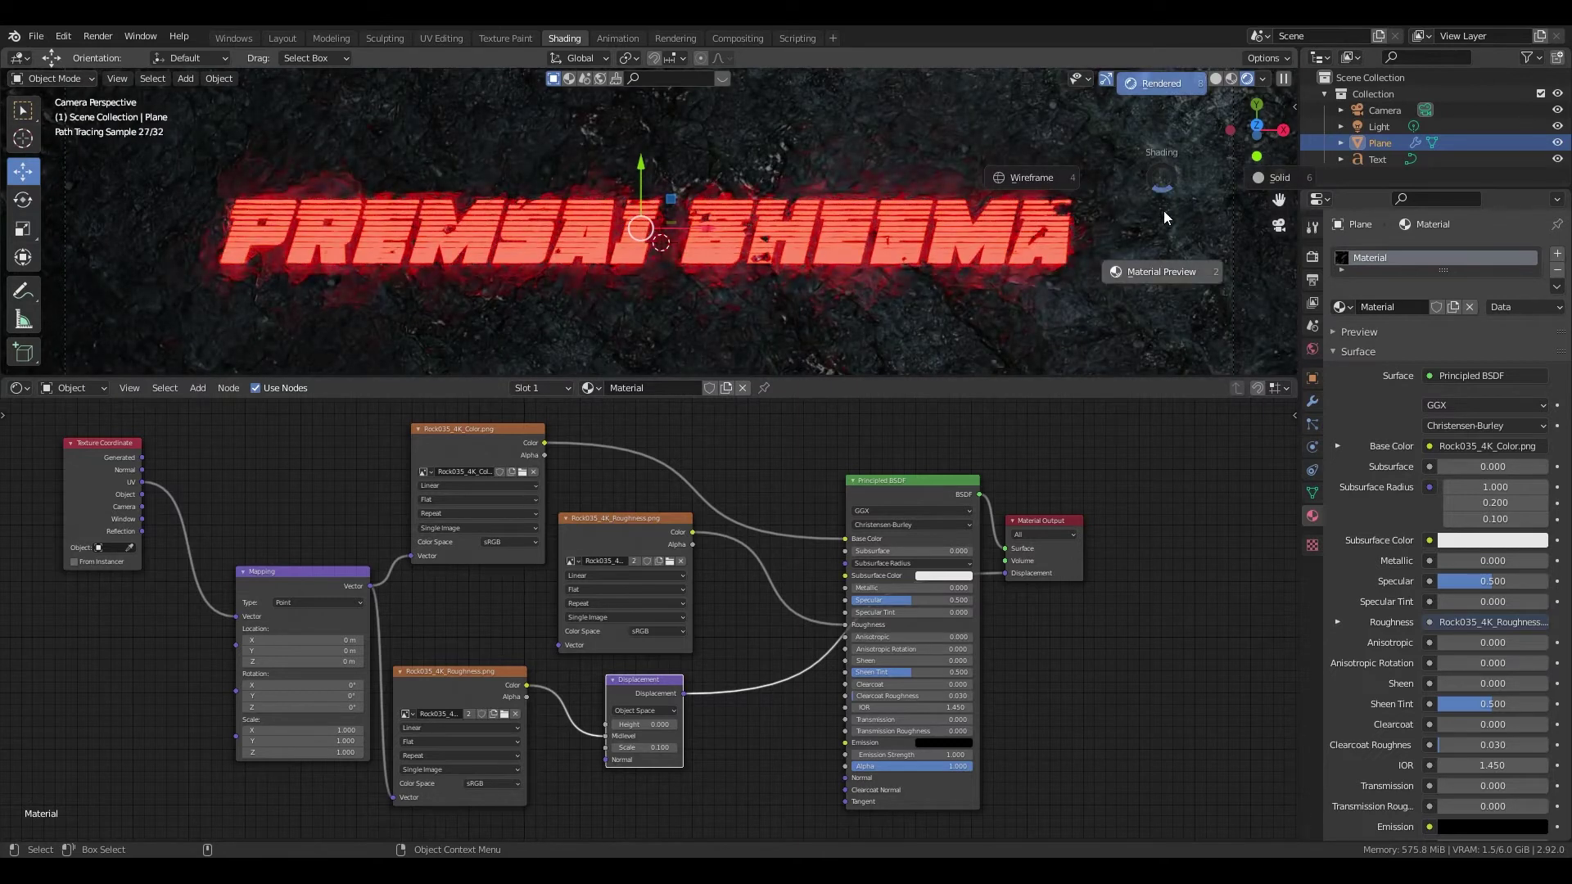
left_click(1273, 179)
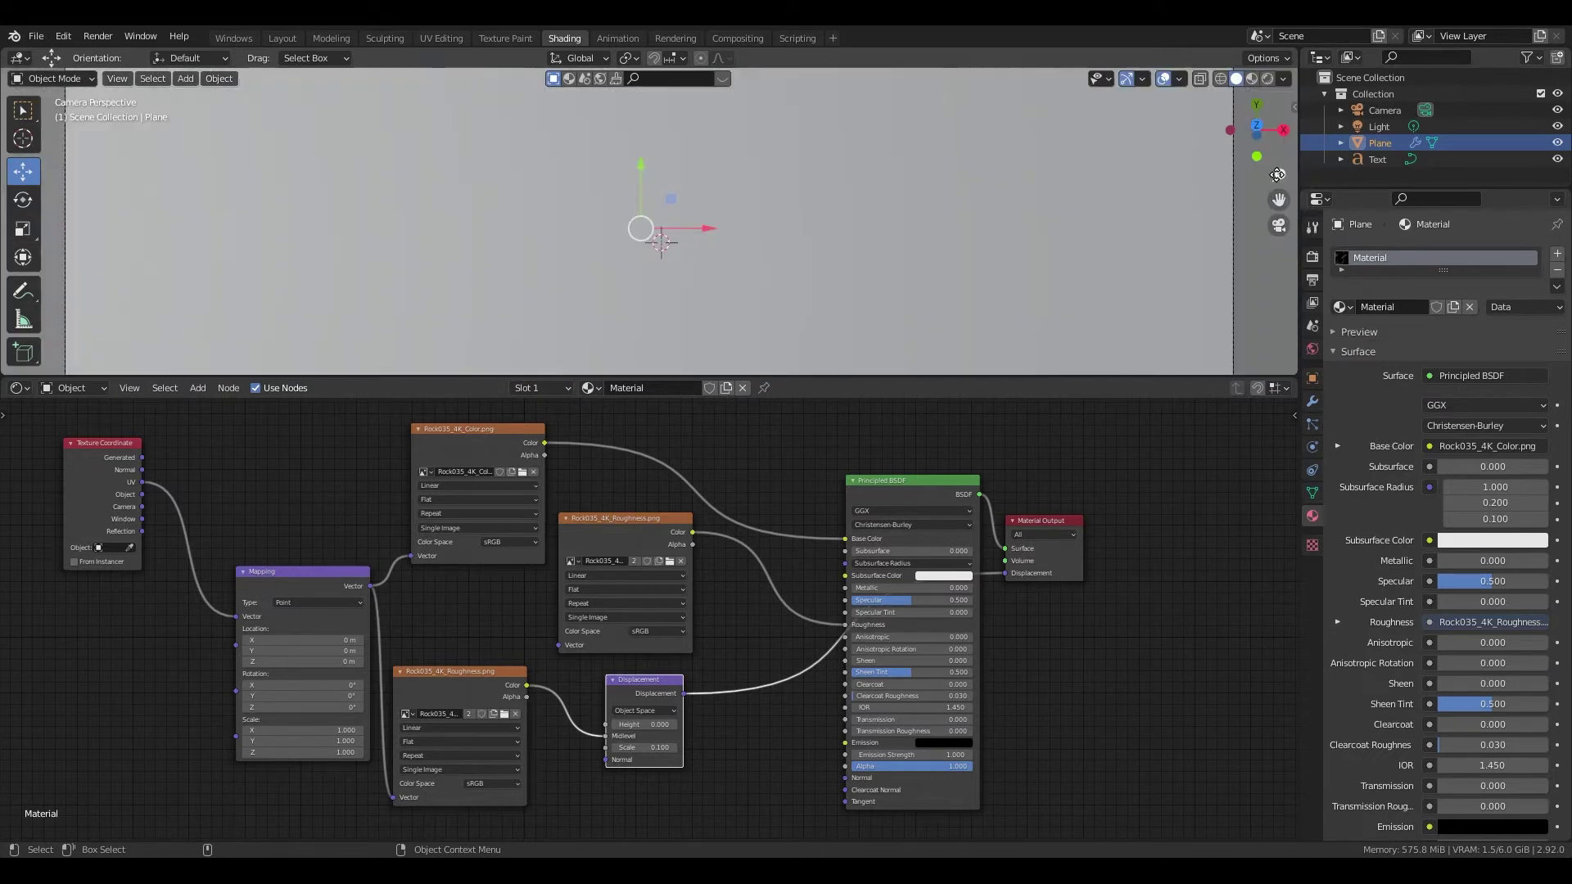
scroll(1277, 174, "down", 3)
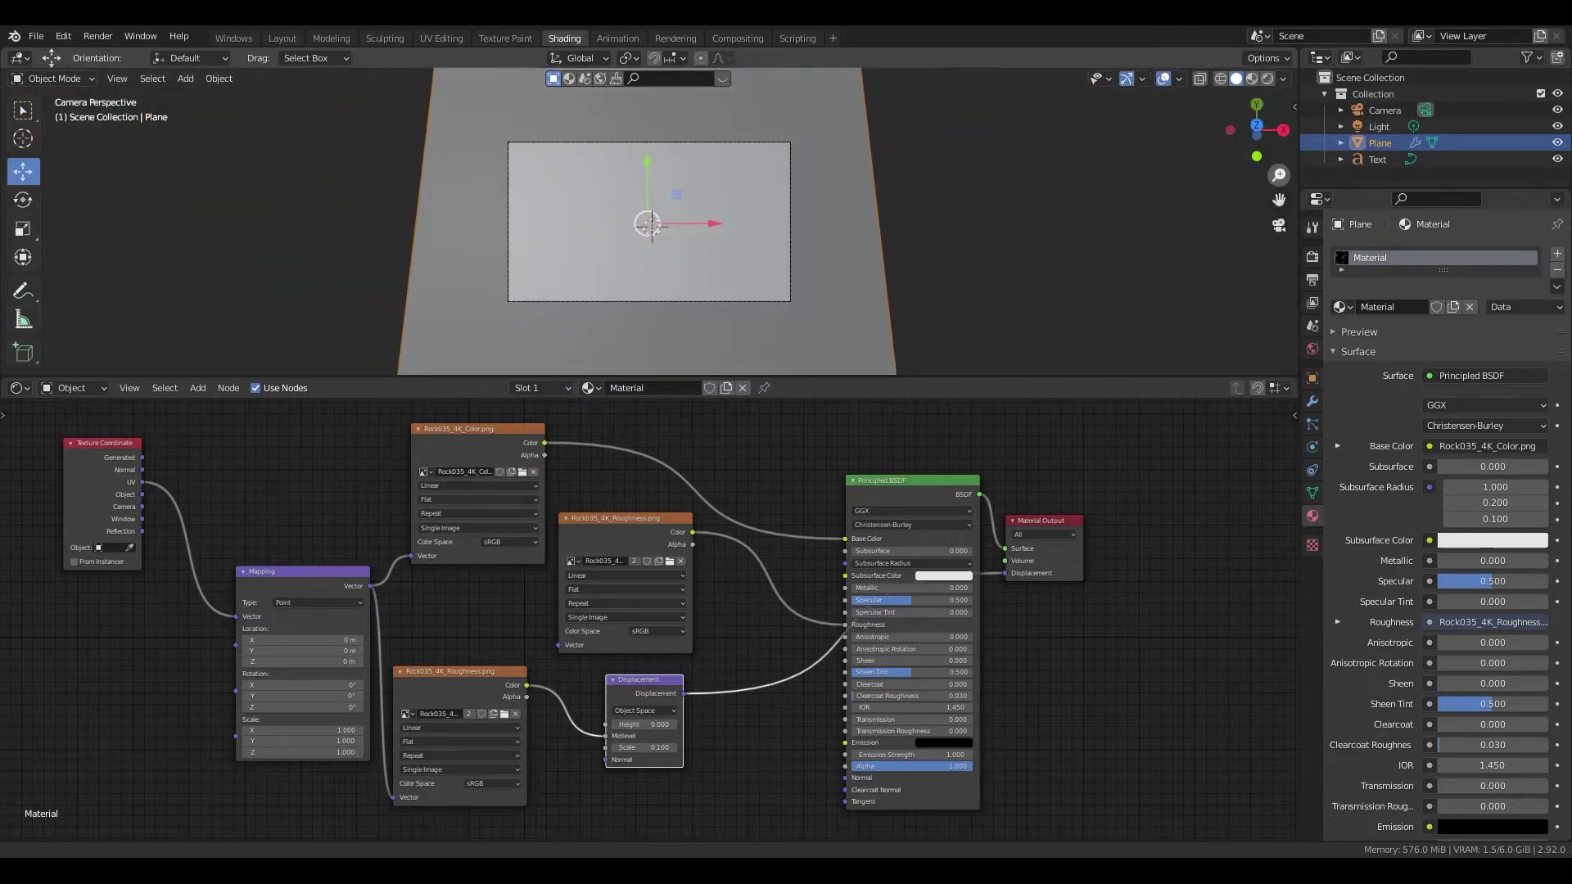
scroll(652, 226, "up", 3)
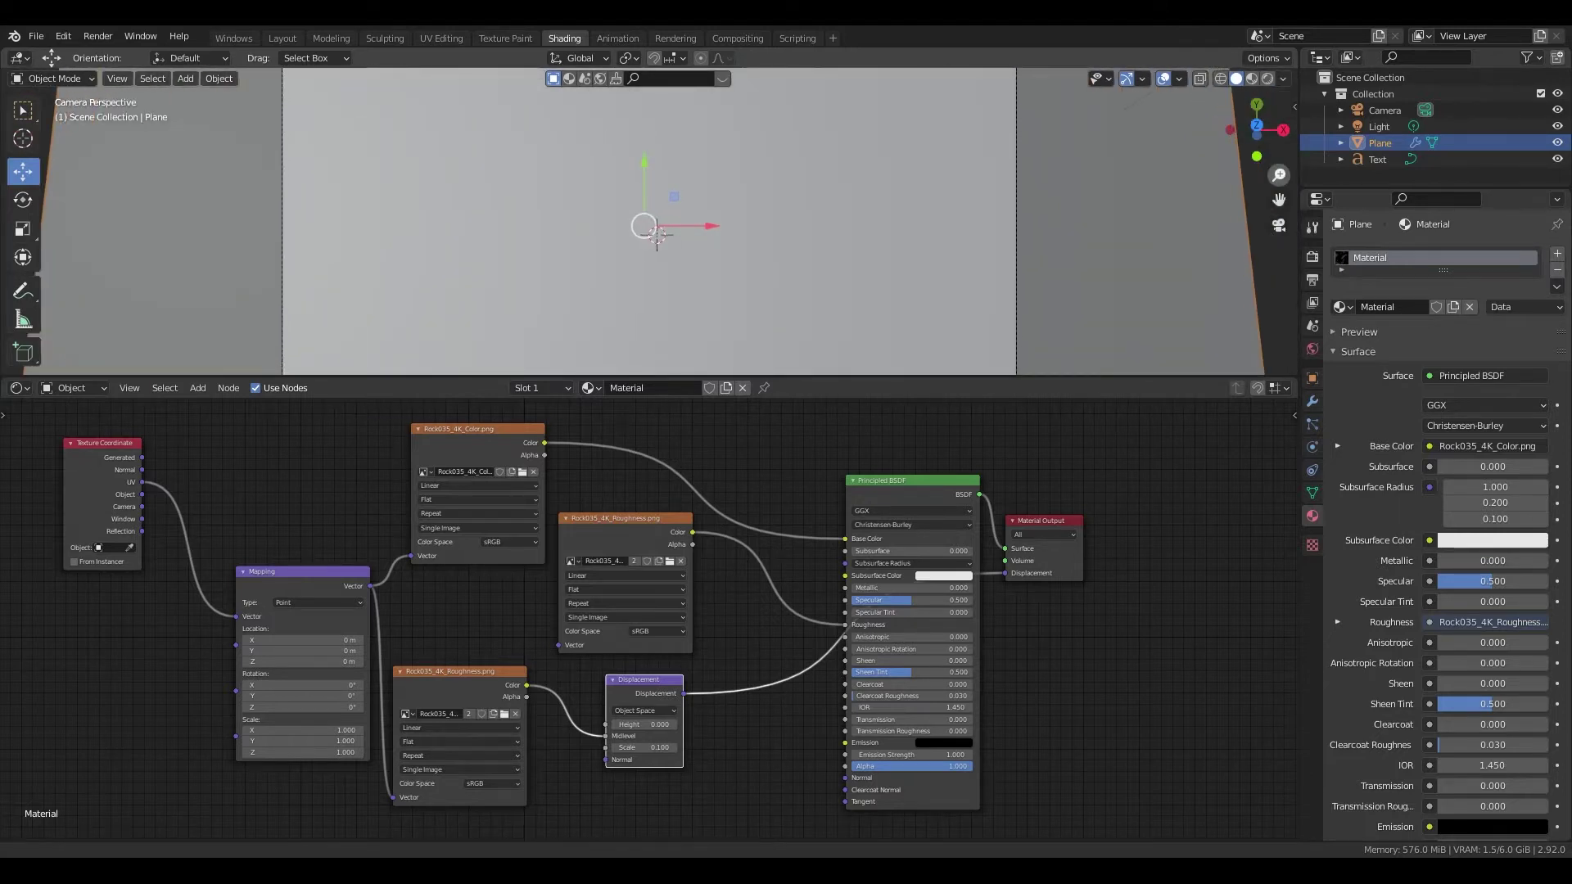
middle_click_drag(1024, 271, 1049, 189)
key("z")
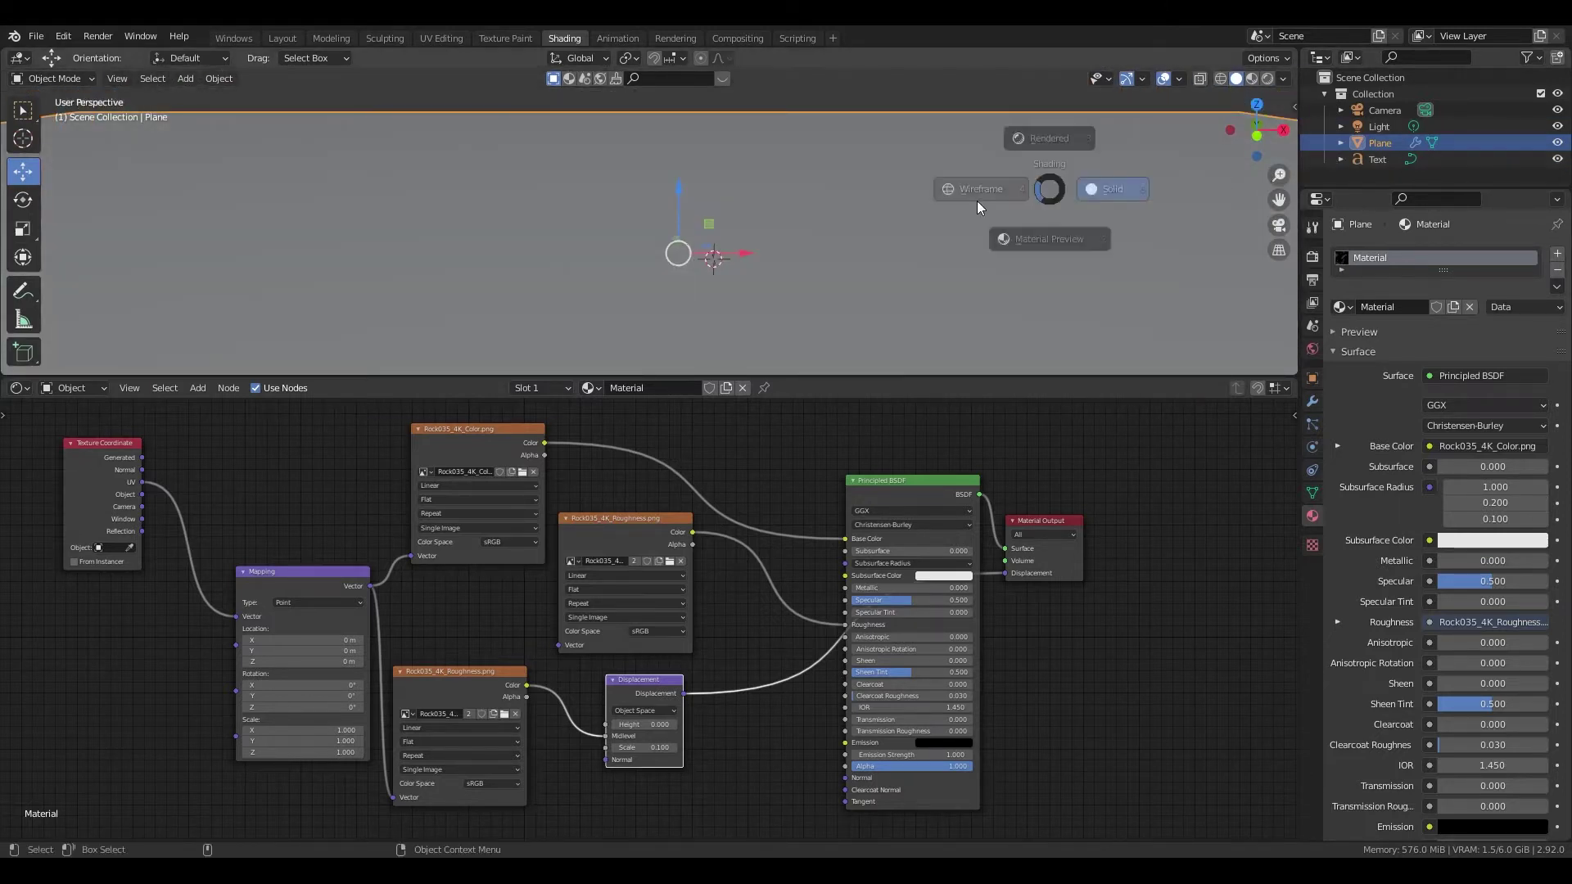
left_click(1069, 266)
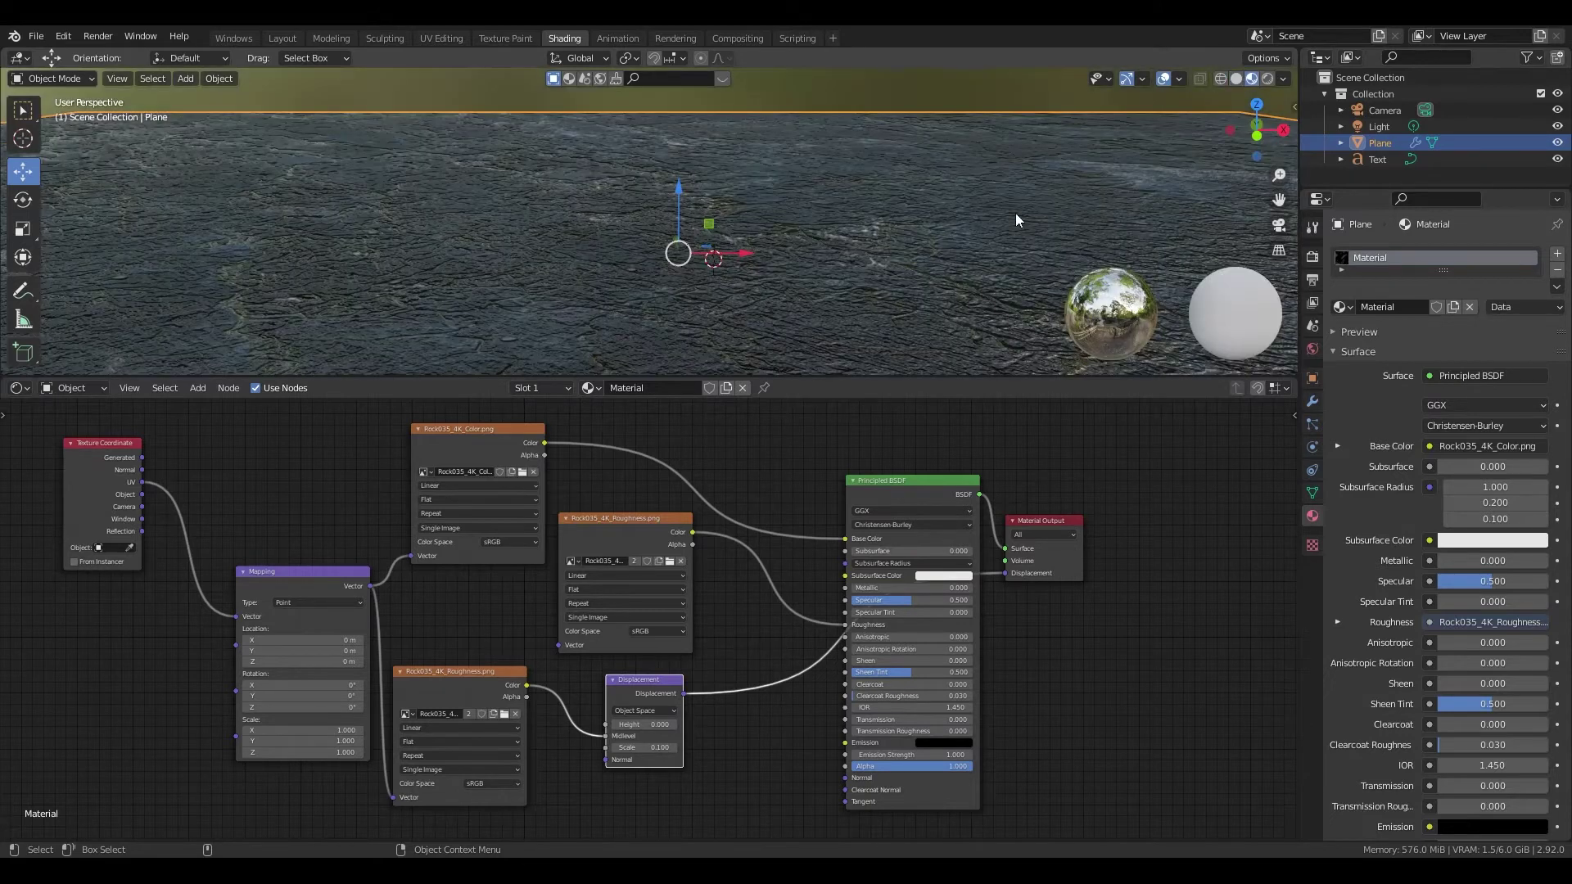
key("z")
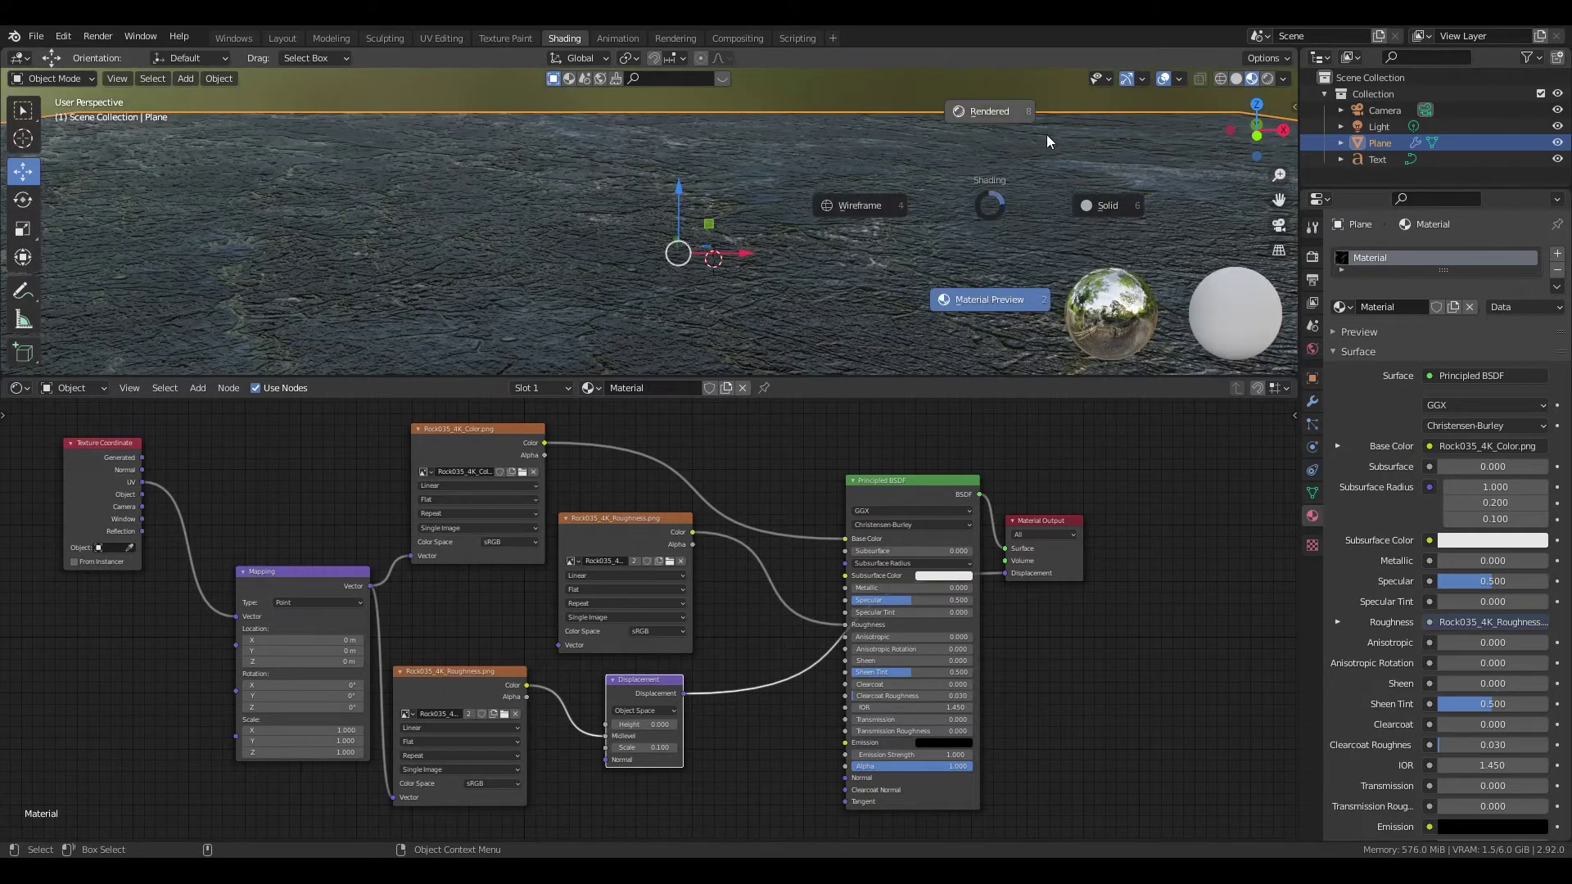
left_click(1046, 131)
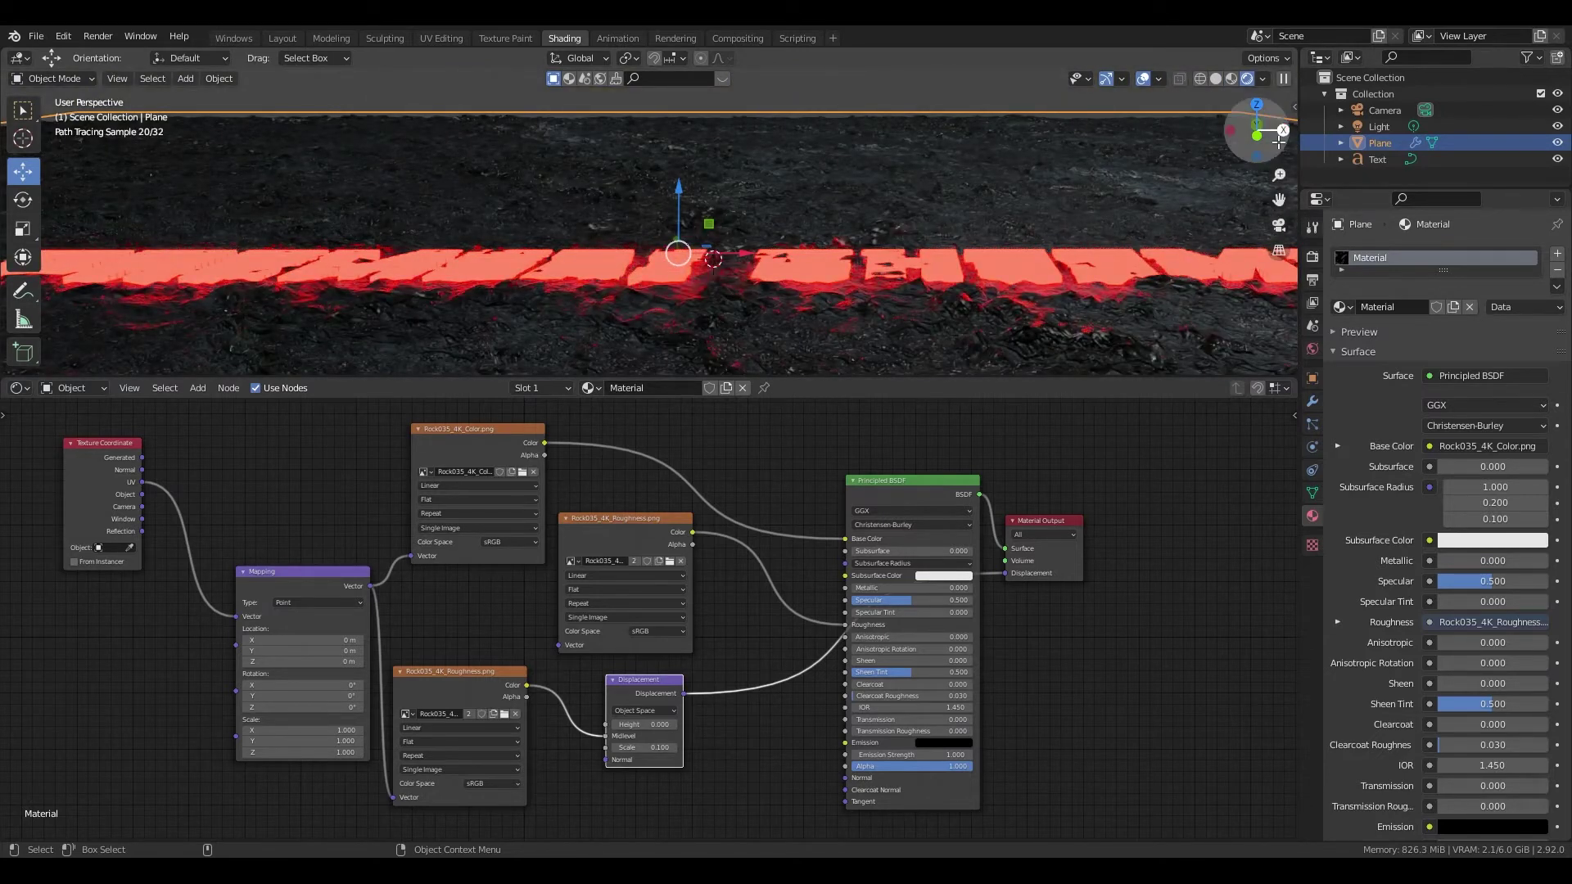
left_click_drag(1257, 129, 1220, 155)
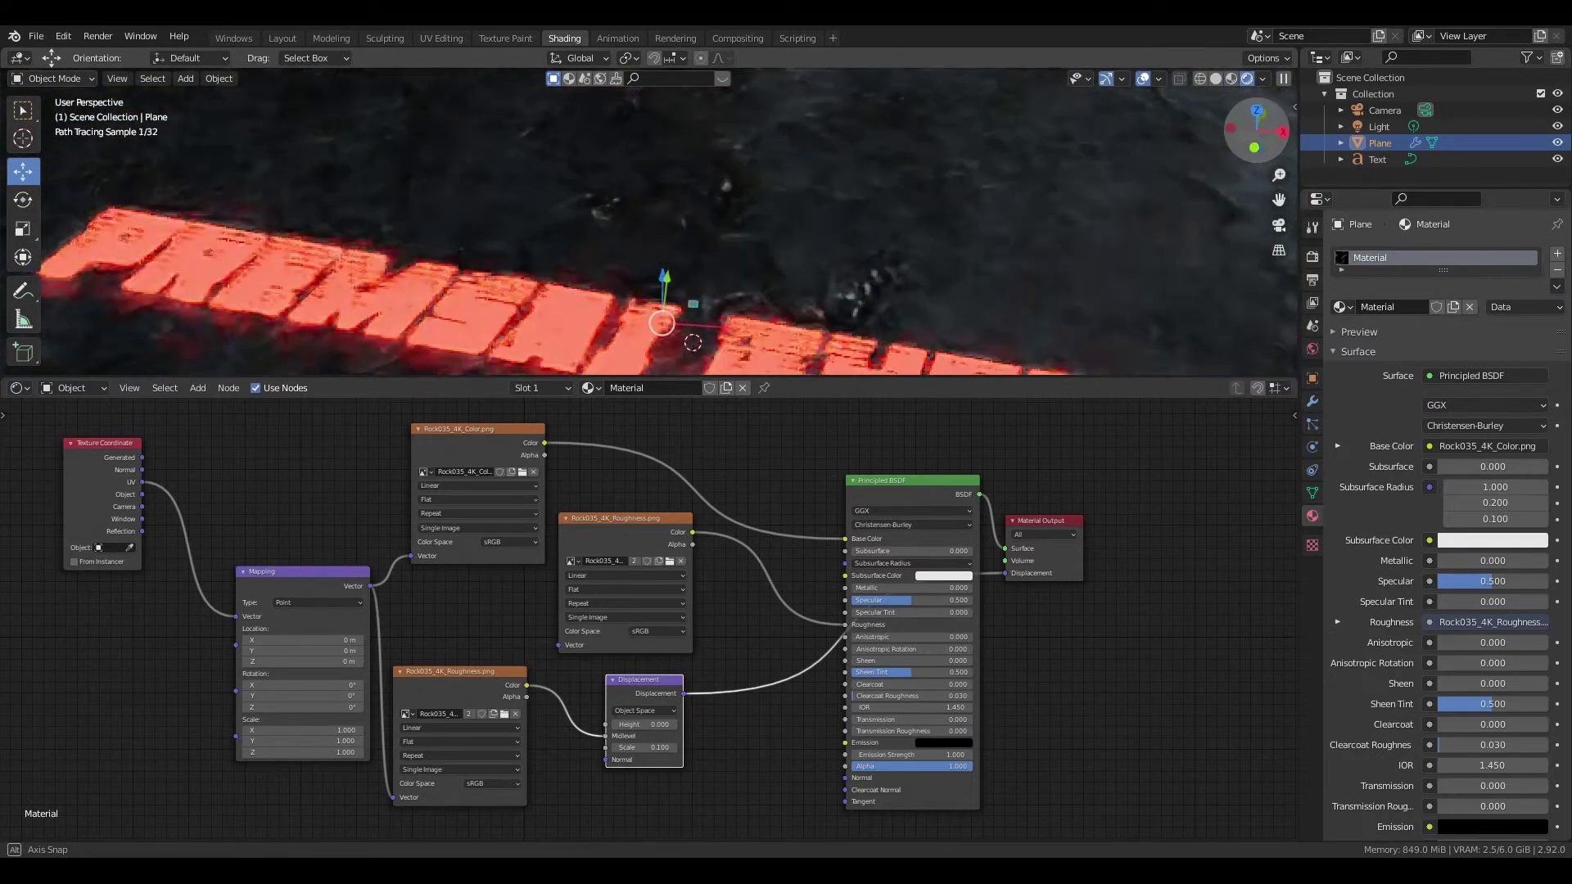
left_click_drag(1257, 129, 1257, 130)
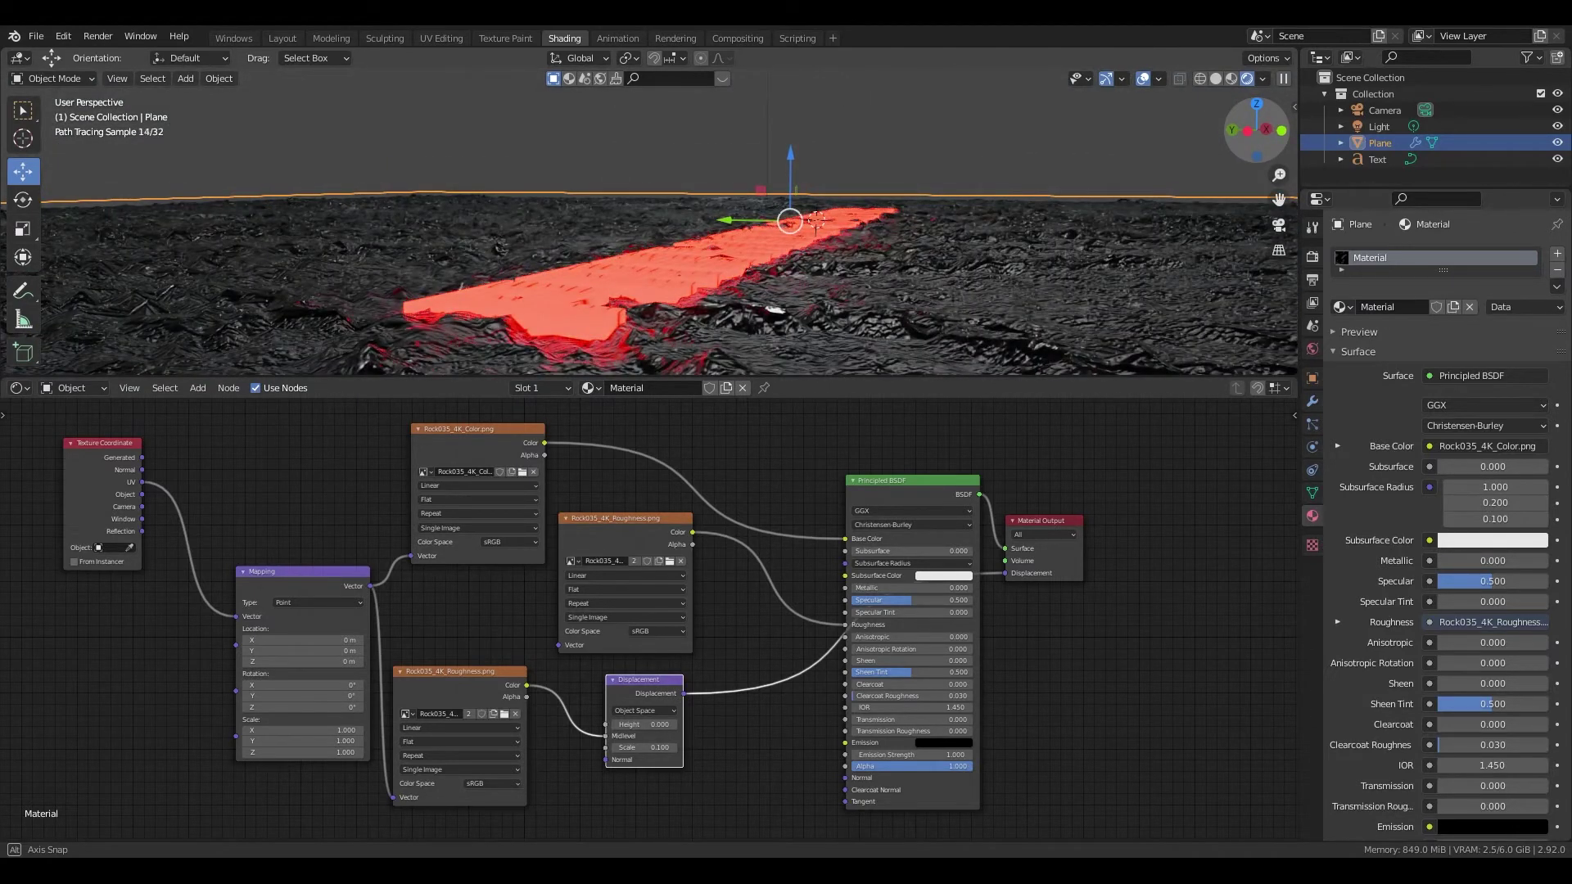
left_click_drag(1256, 130, 1257, 129)
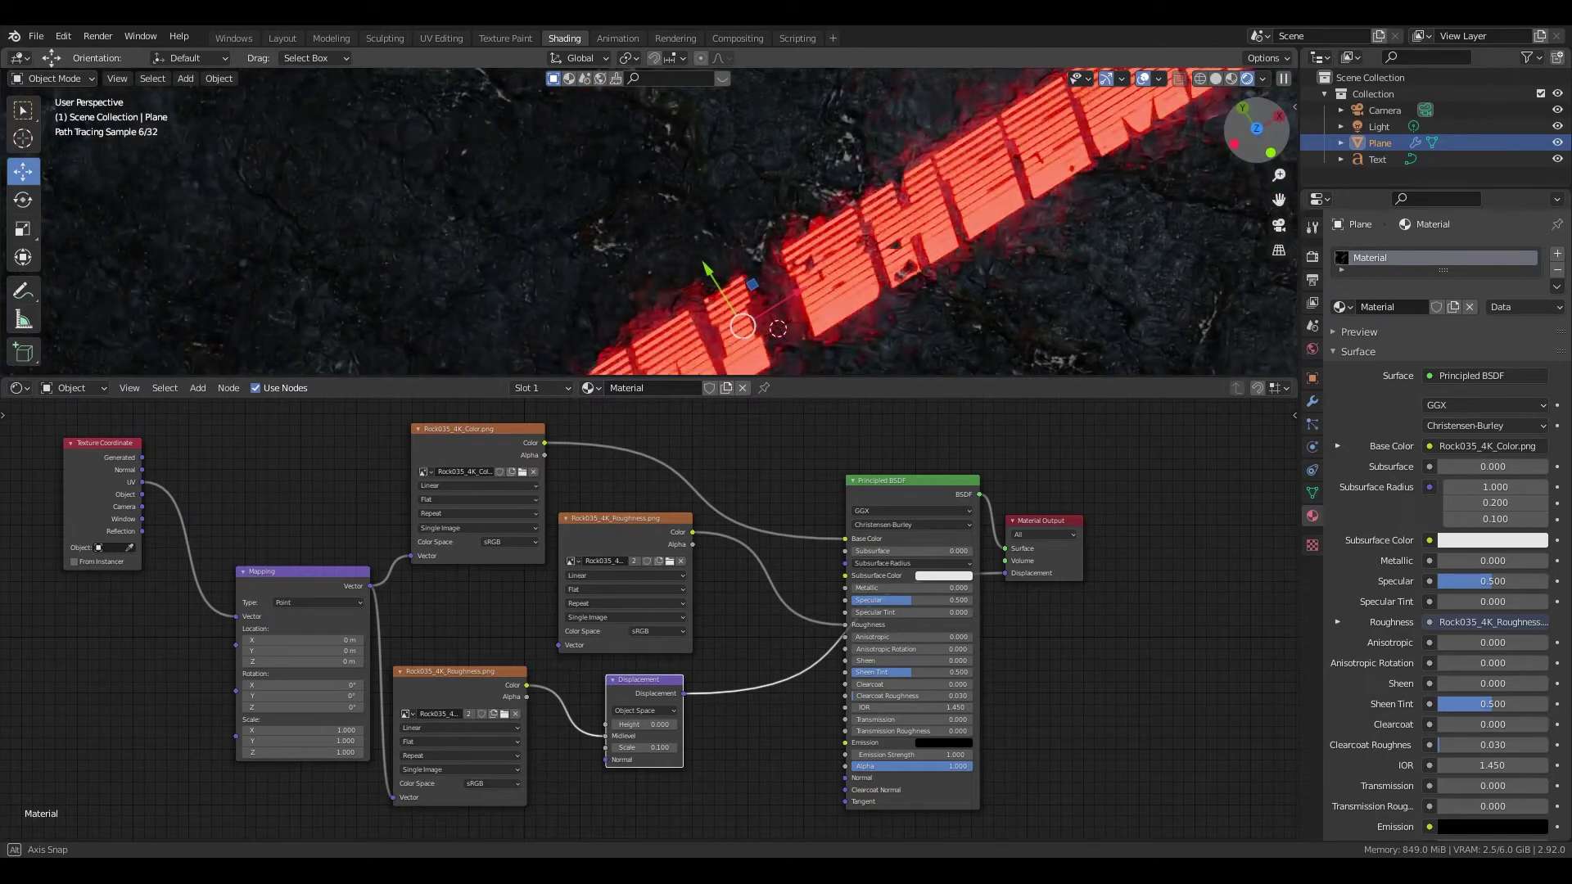
left_click_drag(1257, 129, 1258, 144)
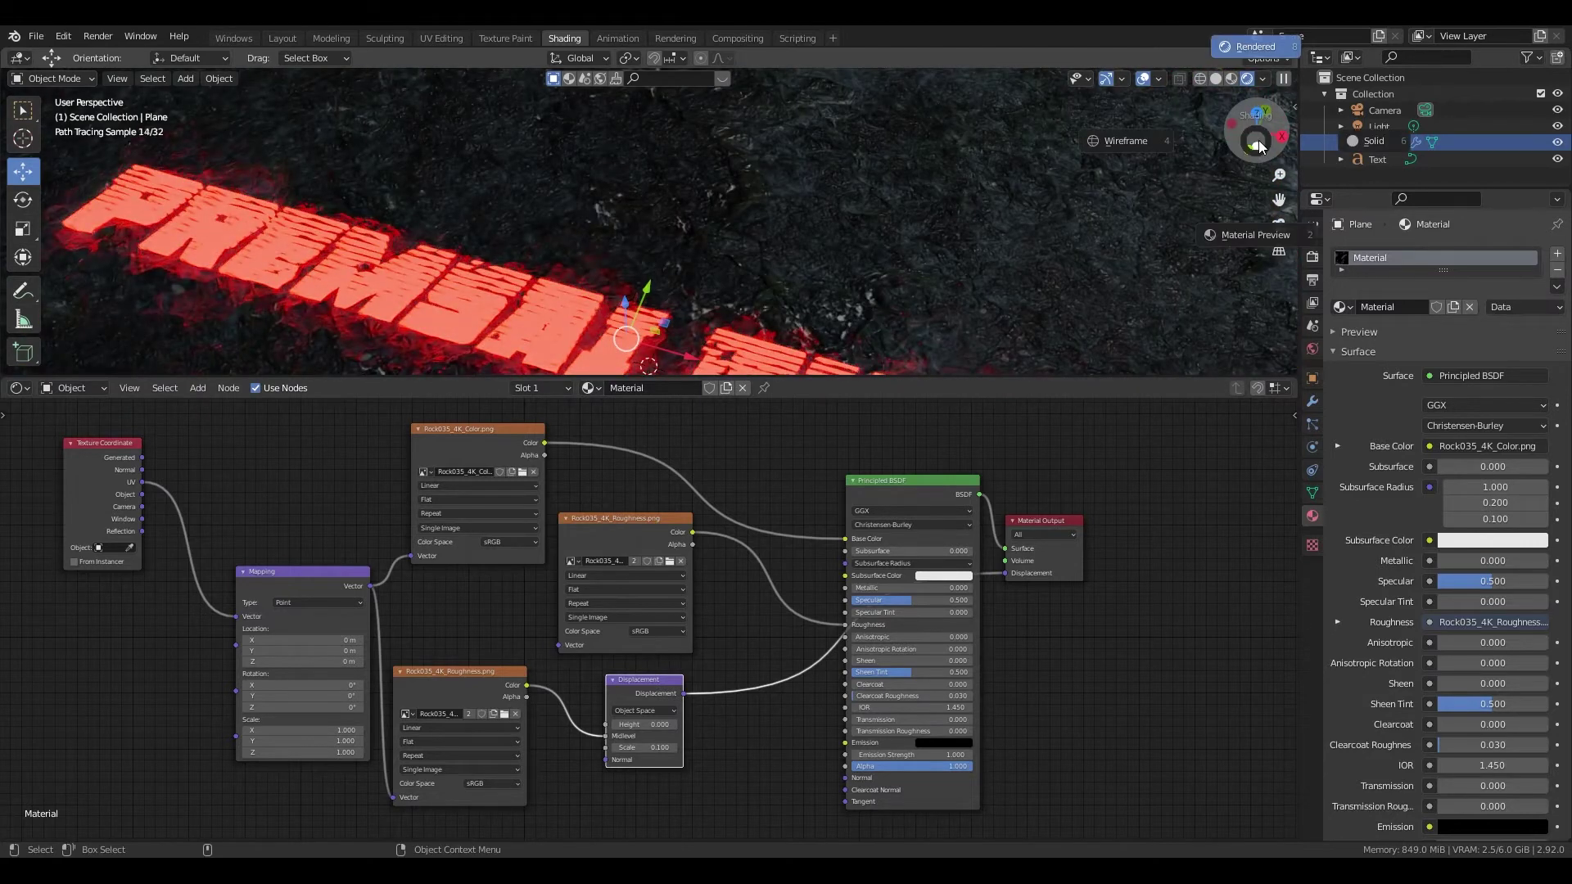
left_click(1320, 144)
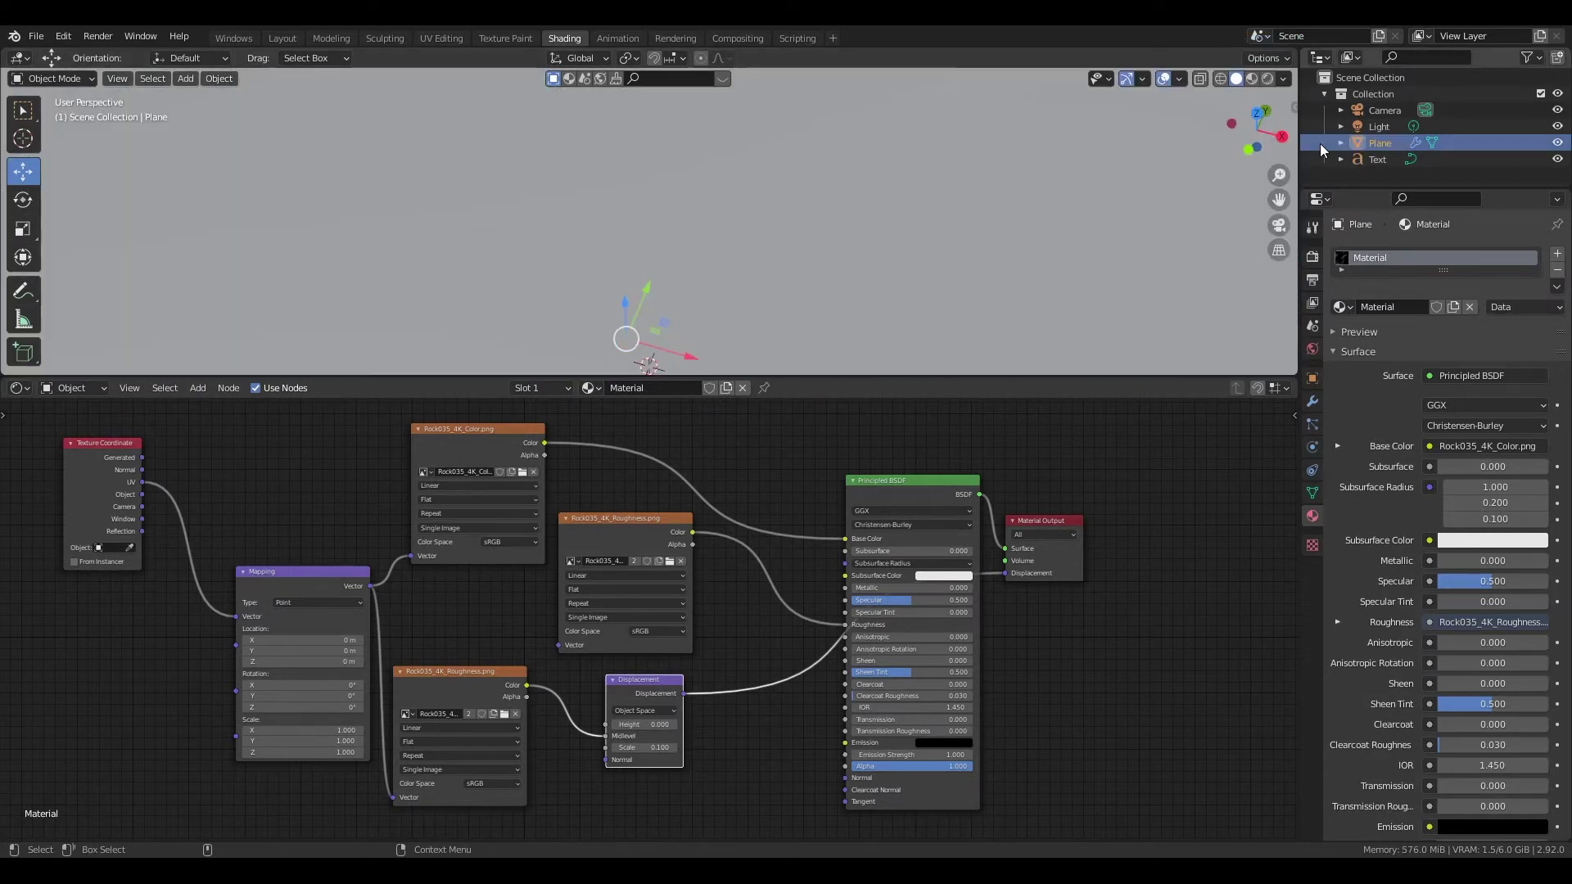
Step: Preview the rock in Material Preview, toggling Scene Lights/World, then reselect the text in Shading
left_click_drag(1259, 129, 1257, 139, "alt")
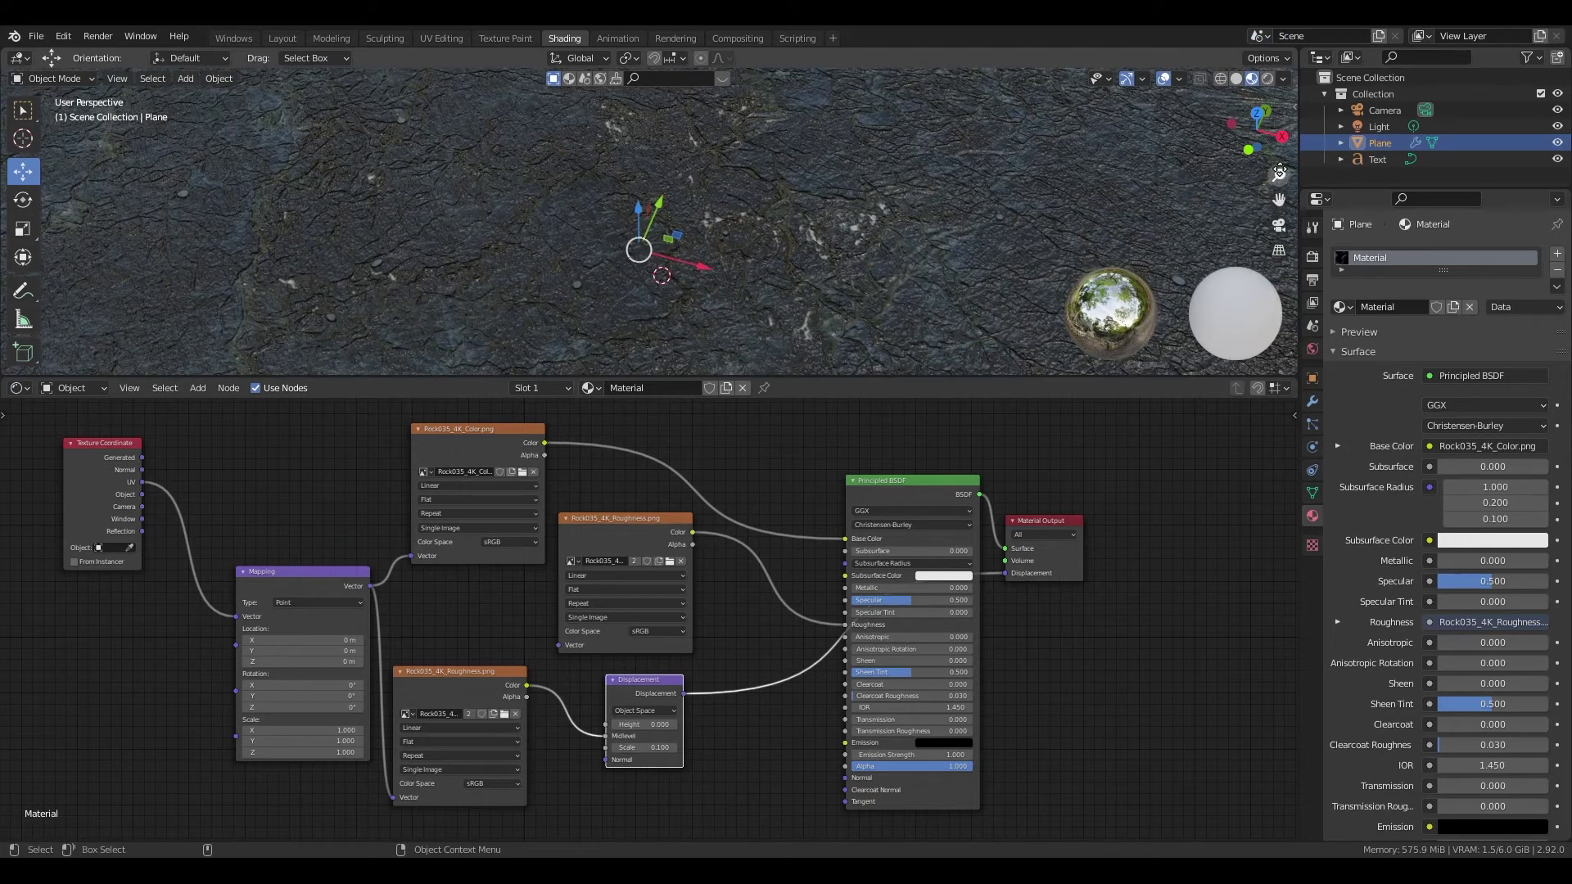
left_click(283, 38)
key("z")
left_click(1283, 78)
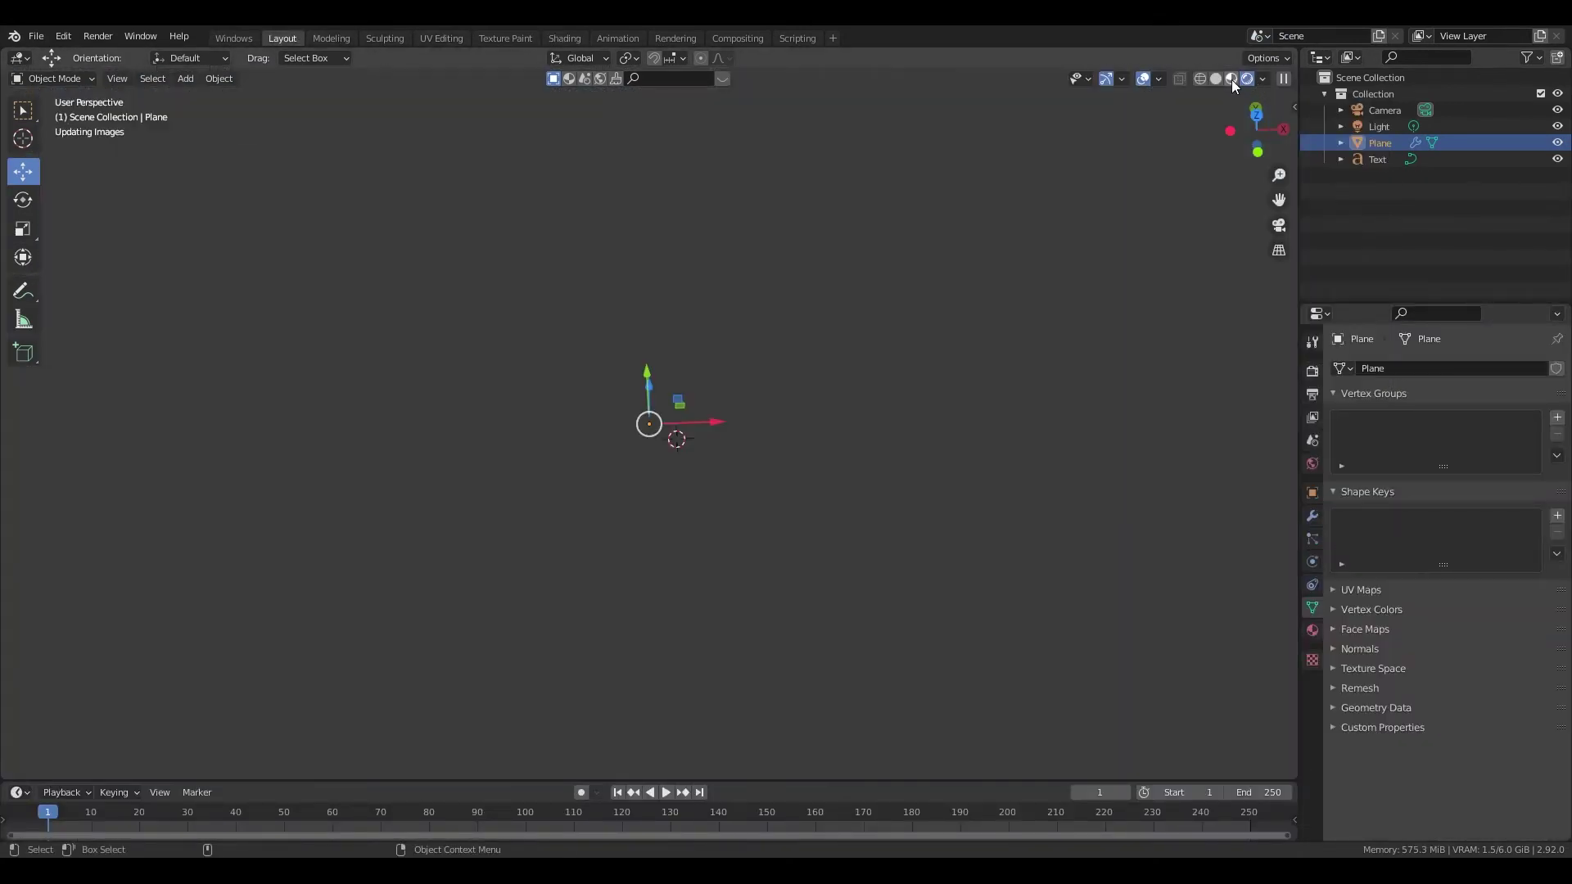
left_click(1282, 79)
left_click(1190, 160)
left_click(1283, 78)
left_click(1192, 179)
left_click(1192, 179)
left_click(1190, 162)
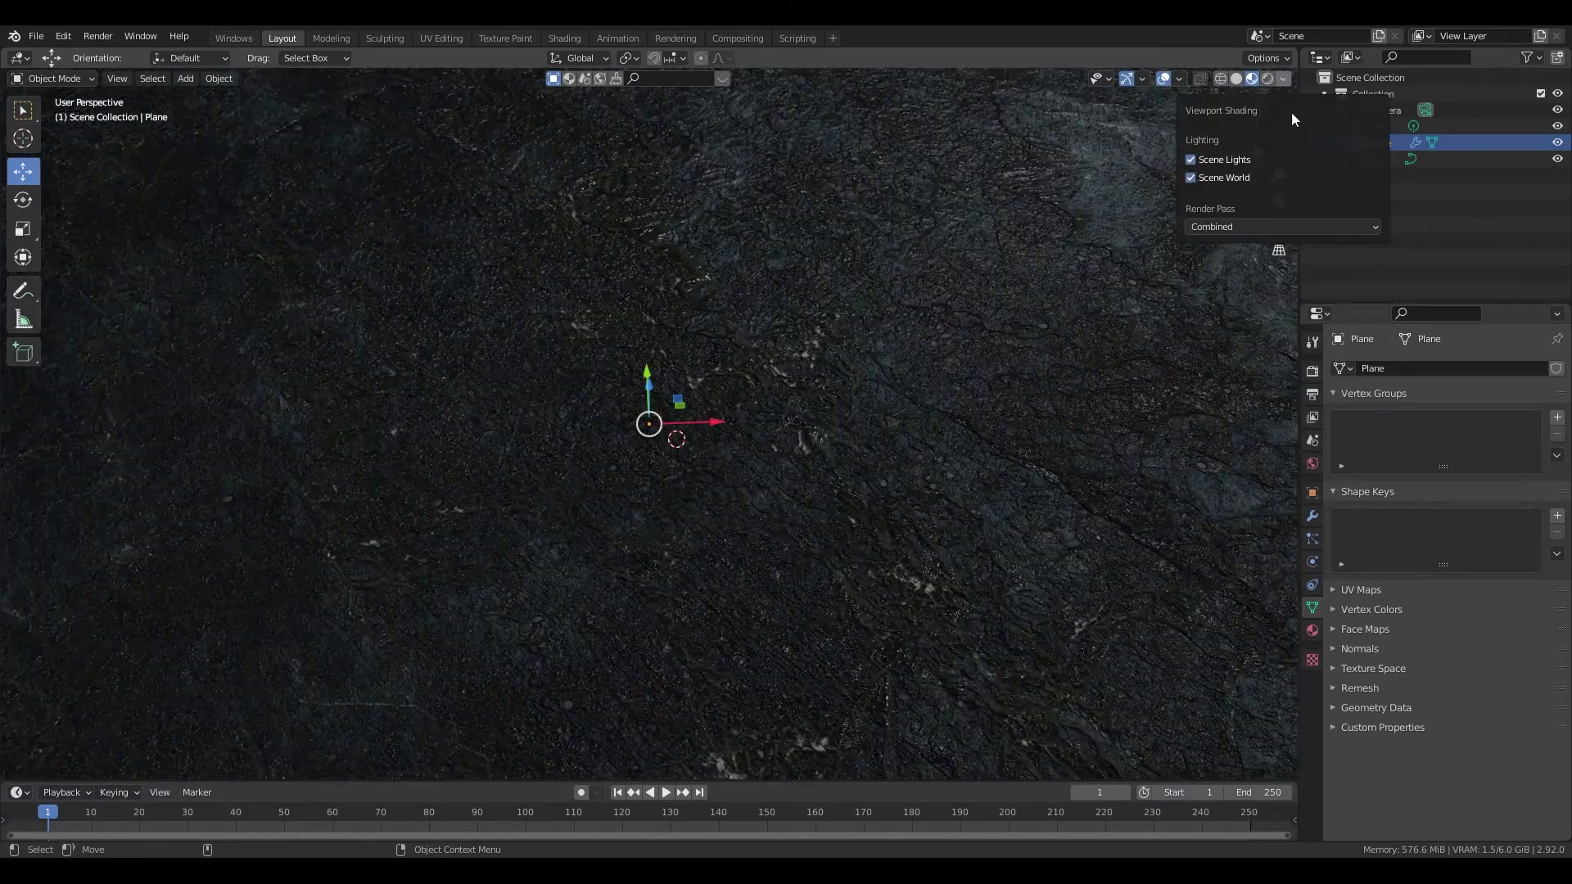
left_click(565, 37)
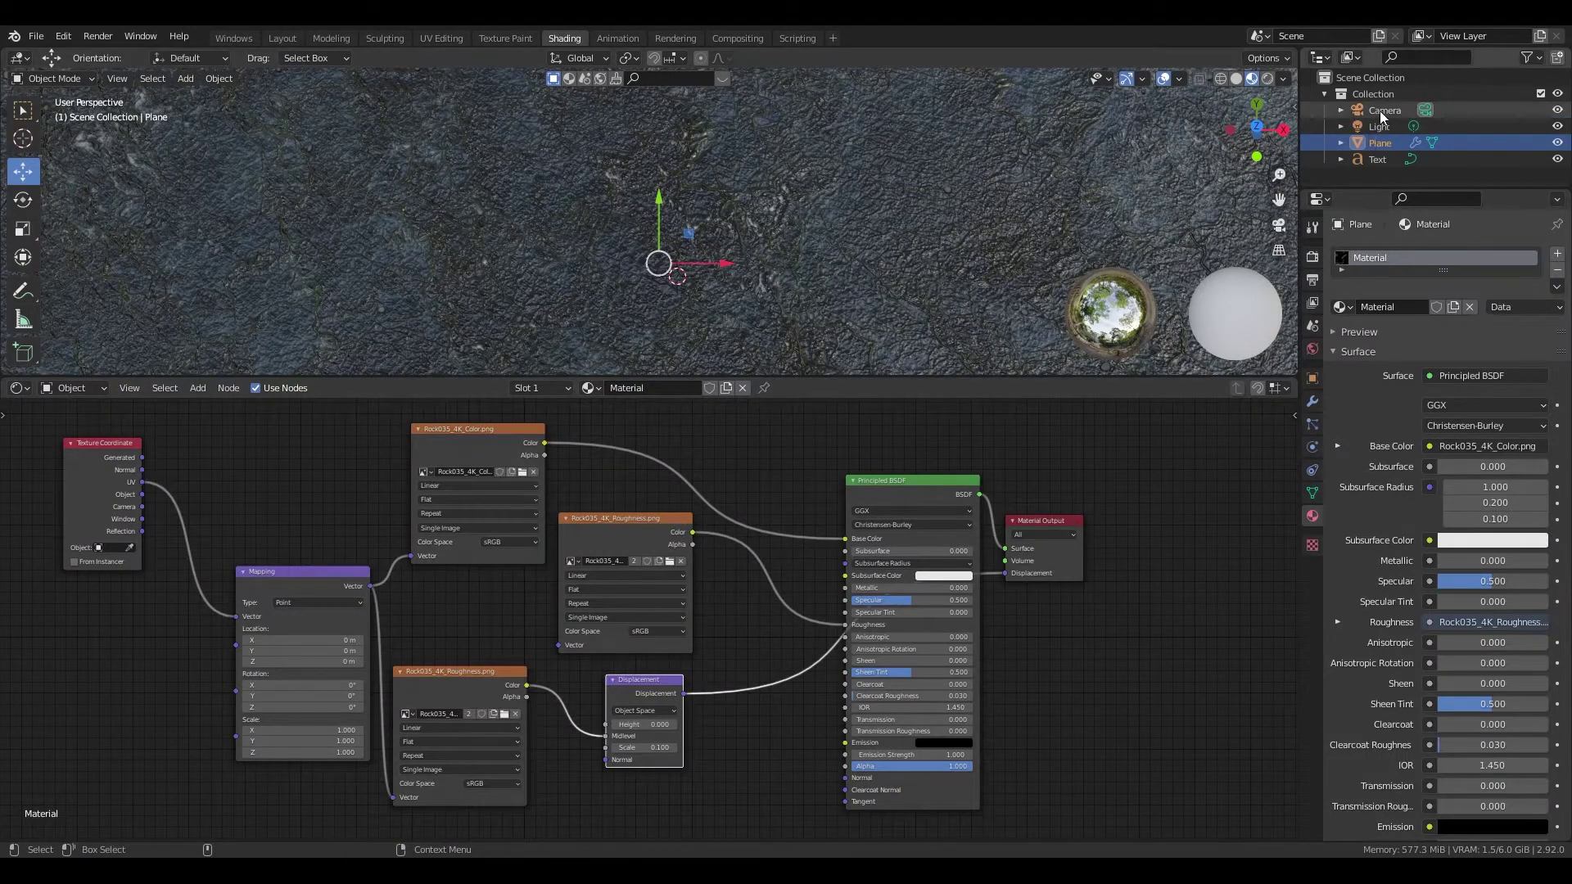
left_click(1385, 156)
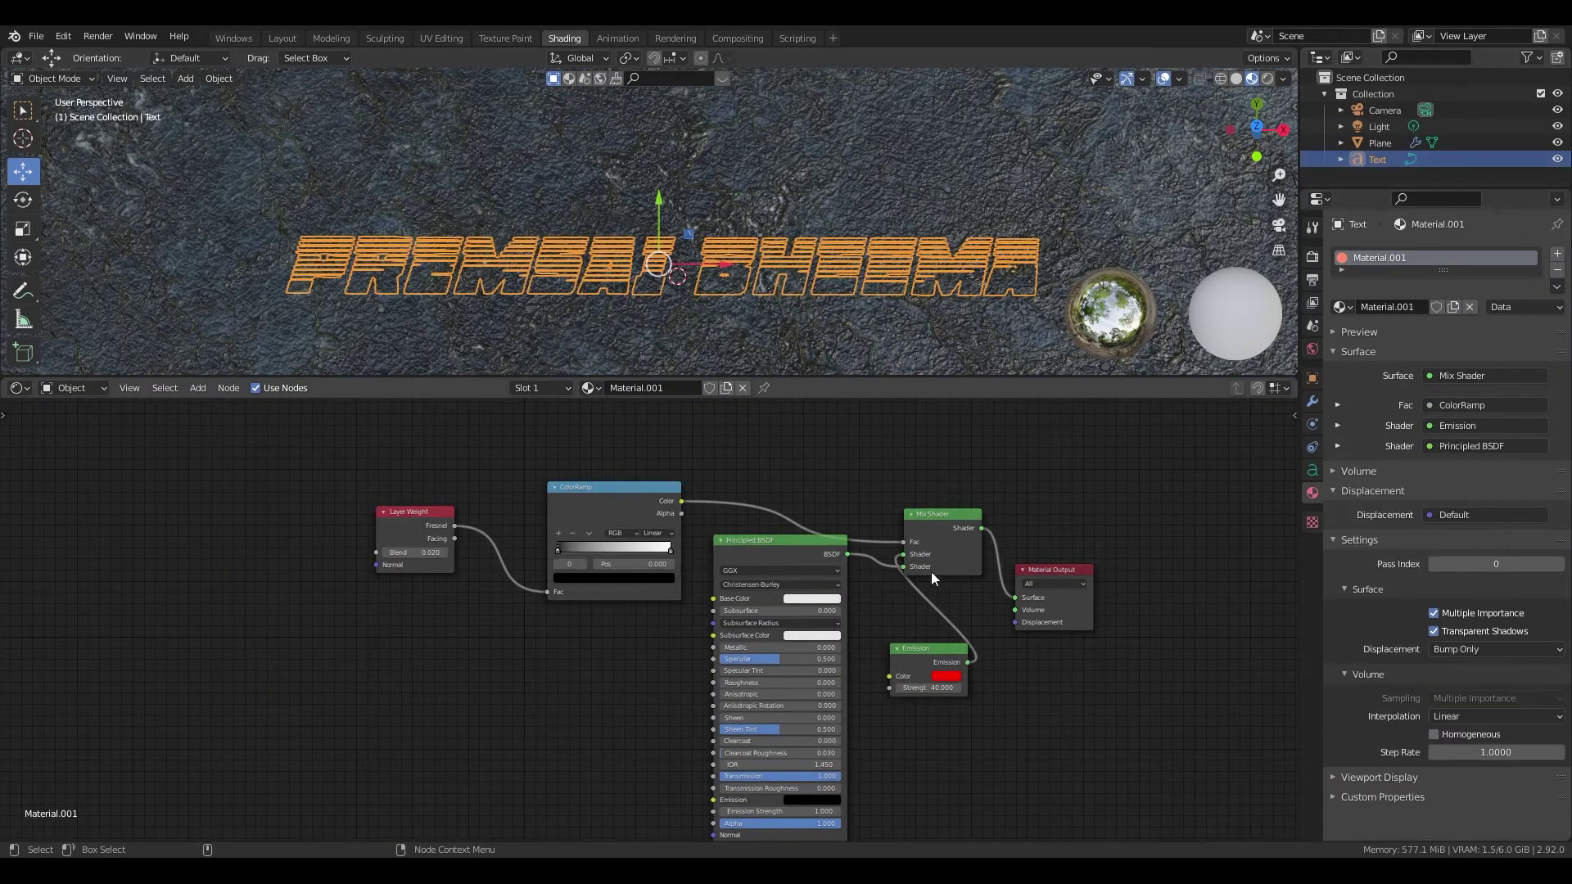
Step: Rearrange the Mix Shader, Emission and Material Output nodes and switch to rendered shading
left_click_drag(929, 647, 904, 646)
left_click_drag(959, 514, 1011, 498)
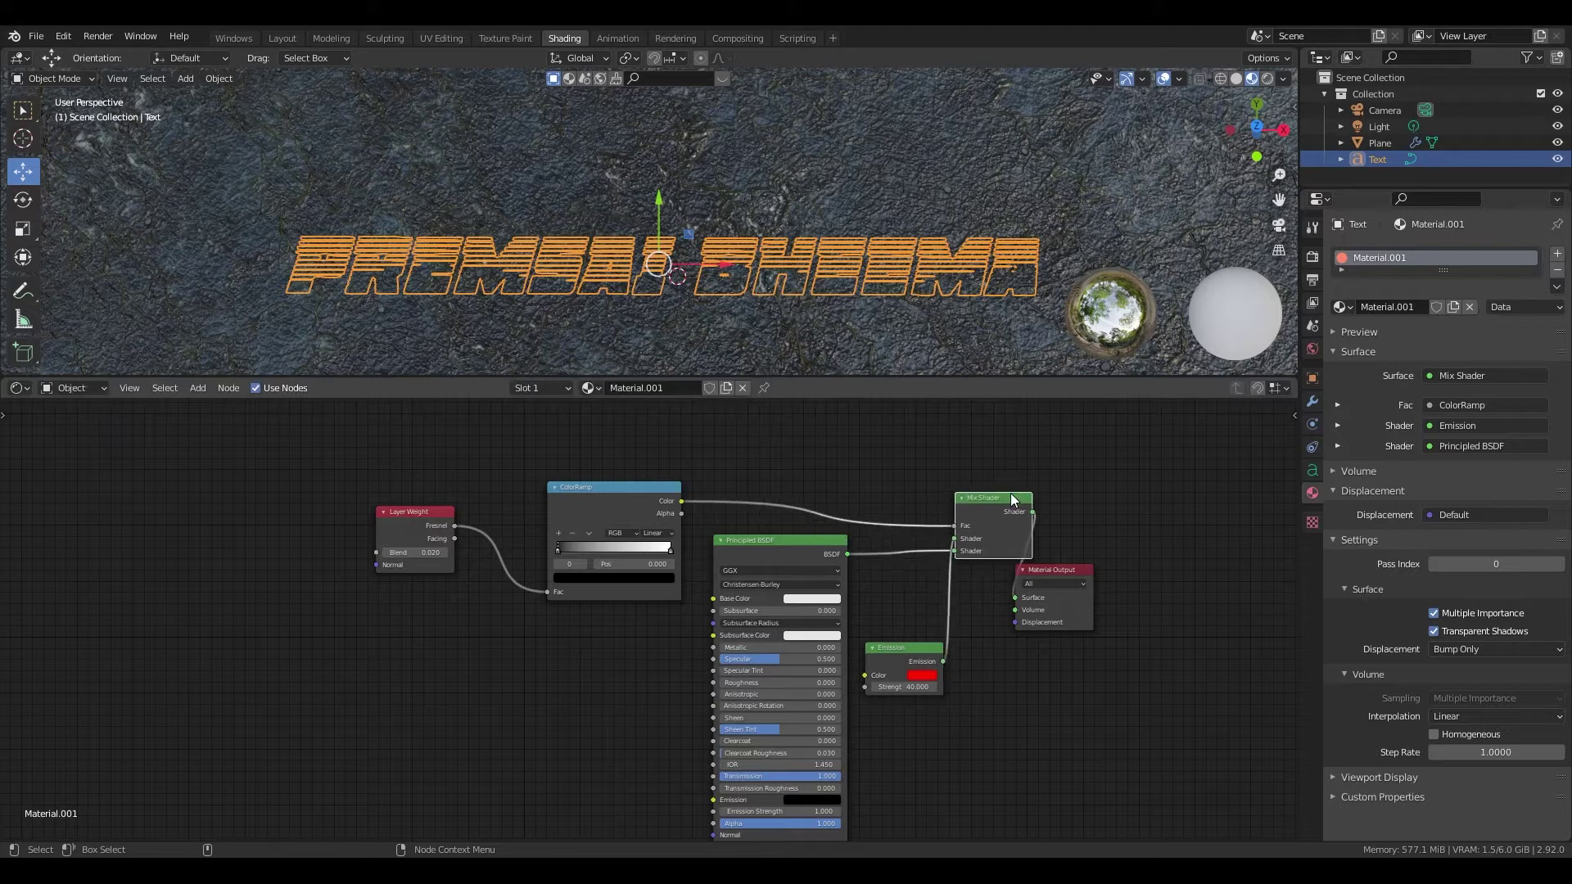
left_click_drag(1054, 574, 1141, 588)
left_click_drag(999, 498, 1058, 480)
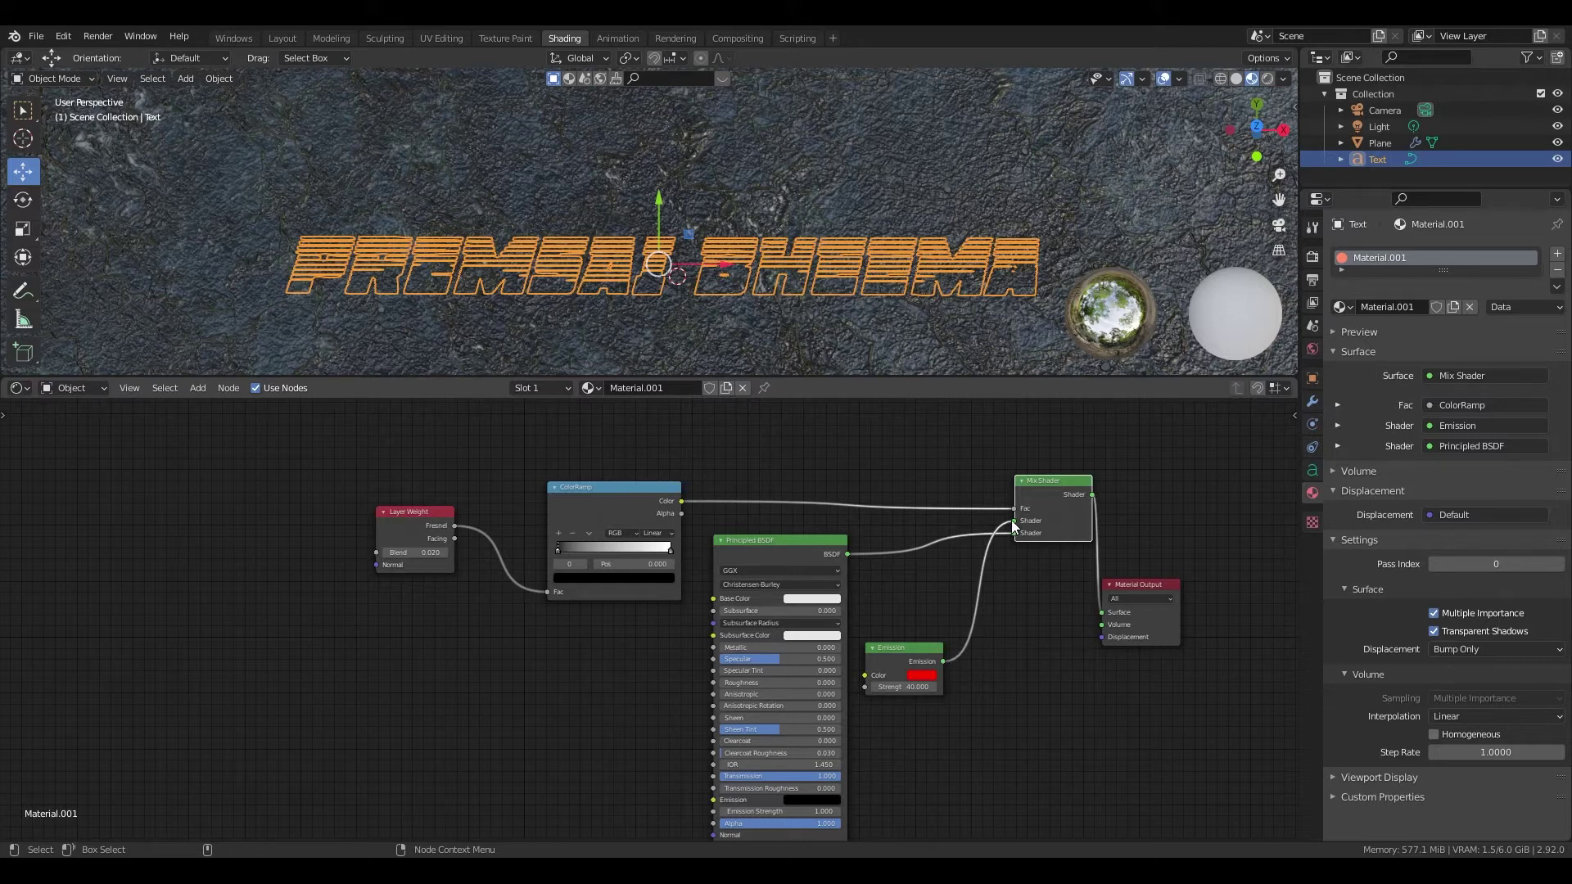
key("z")
left_click(868, 133)
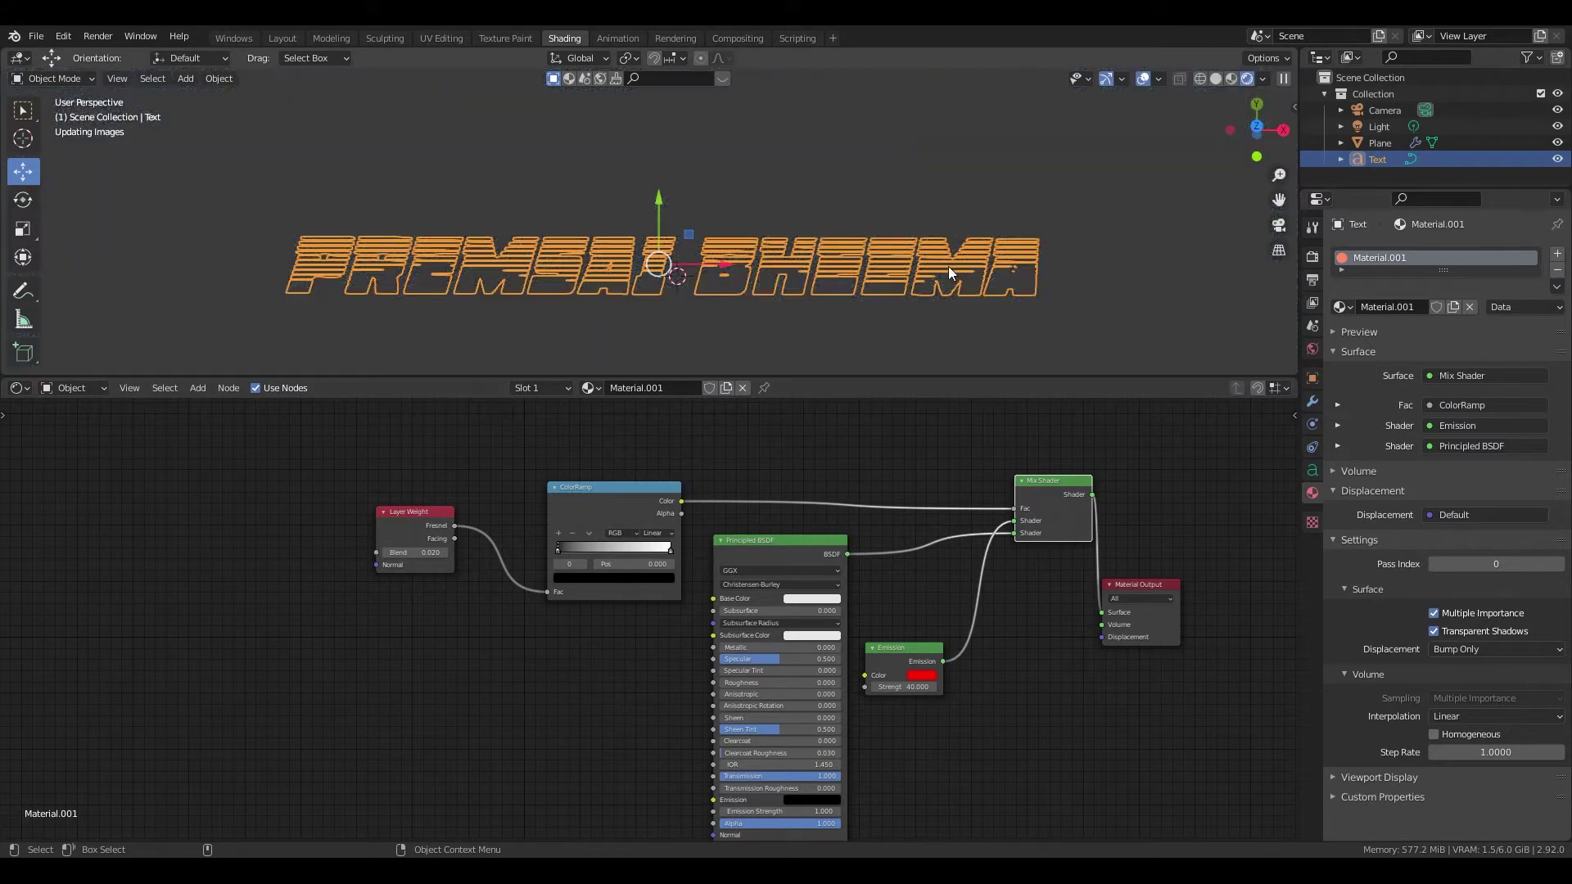
Step: Relink Principled BSDF to the Mix Shader's first input and Emission to the second
left_click_drag(1017, 521, 999, 528)
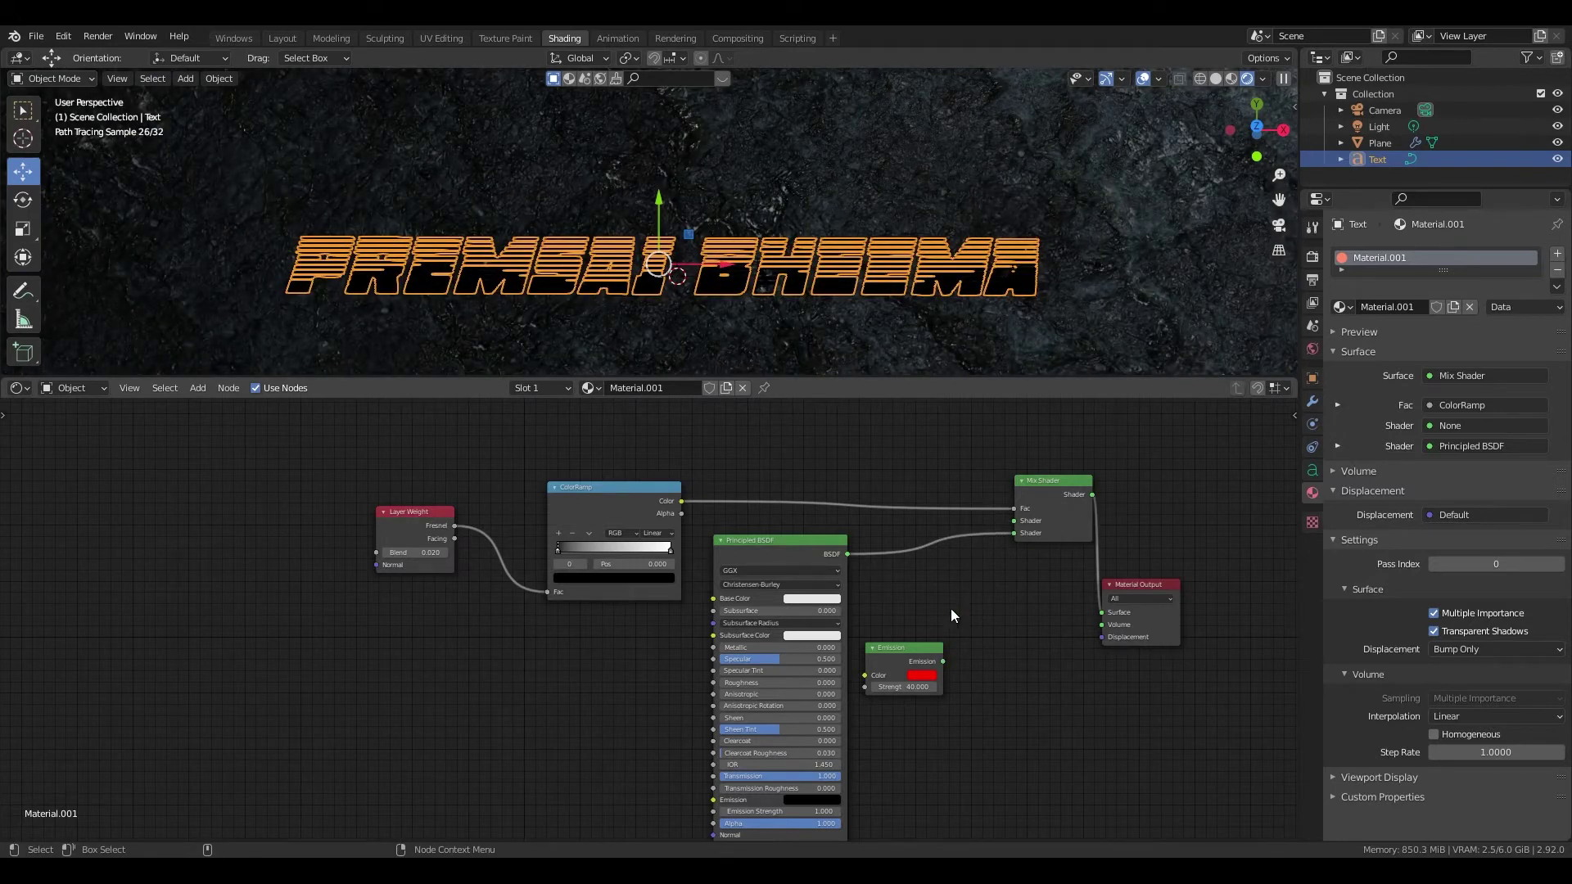
left_click_drag(1009, 534, 1003, 523)
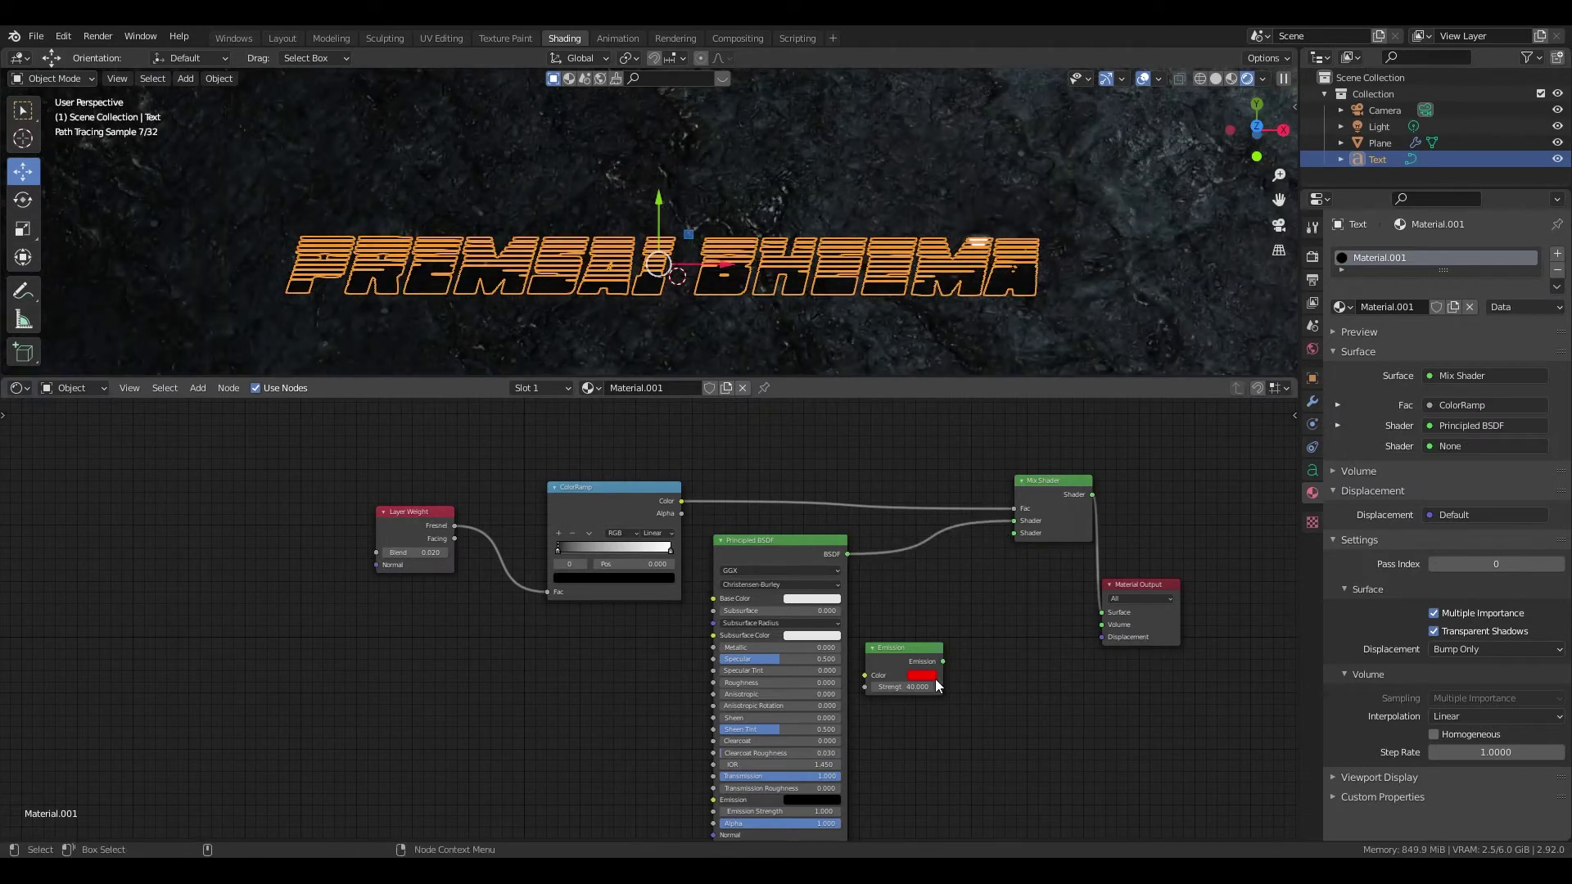
left_click_drag(943, 661, 1010, 533)
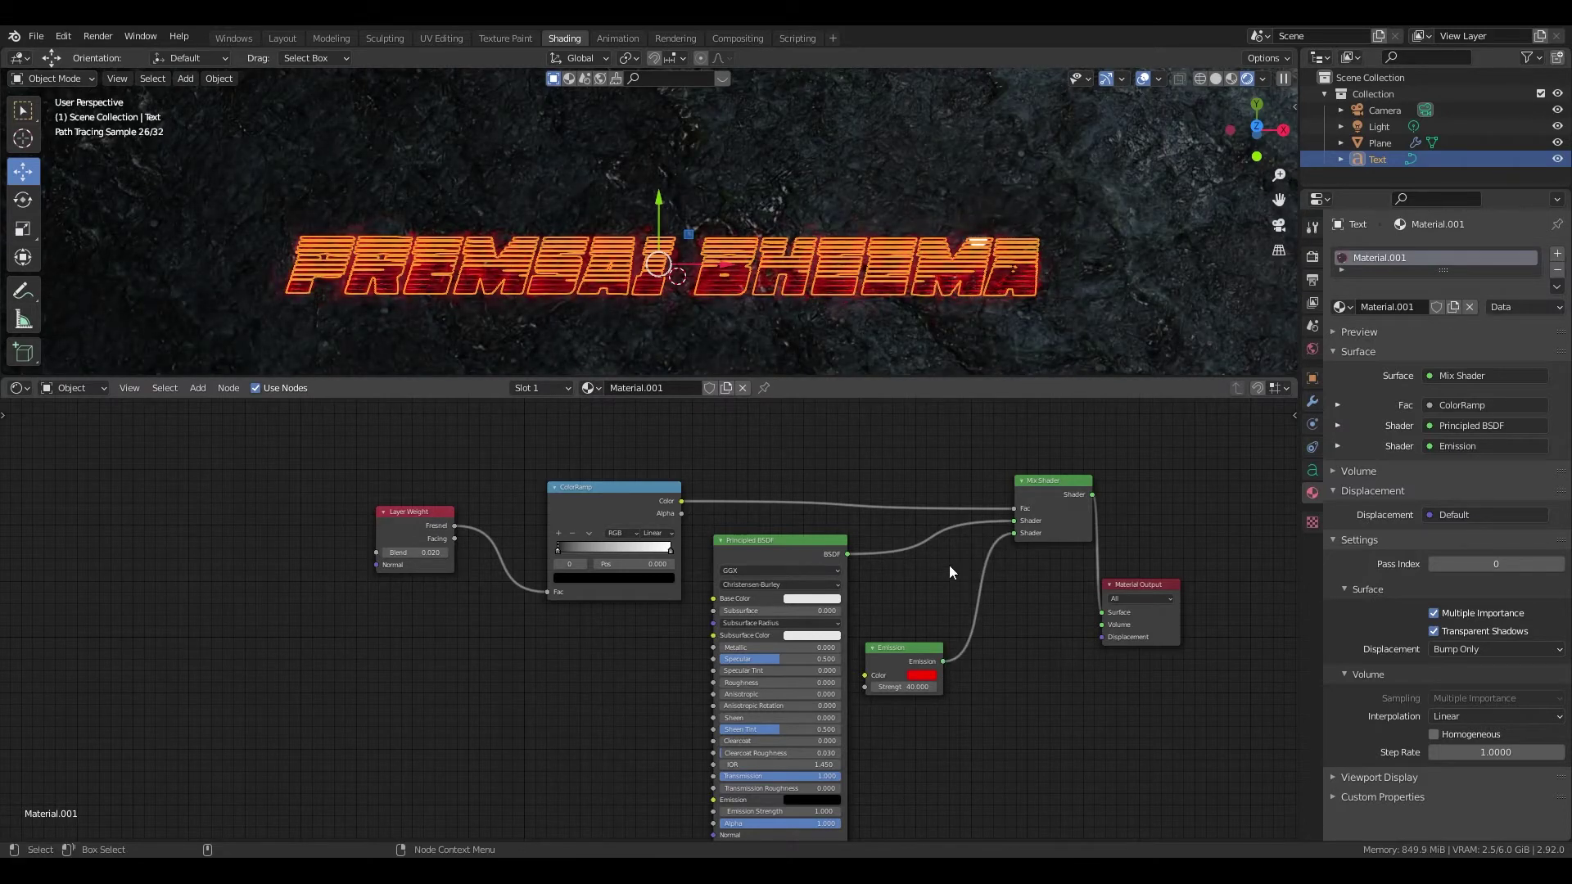
Step: Select the rock plane and view its Output properties, then the Cycles Render properties
left_click(752, 330)
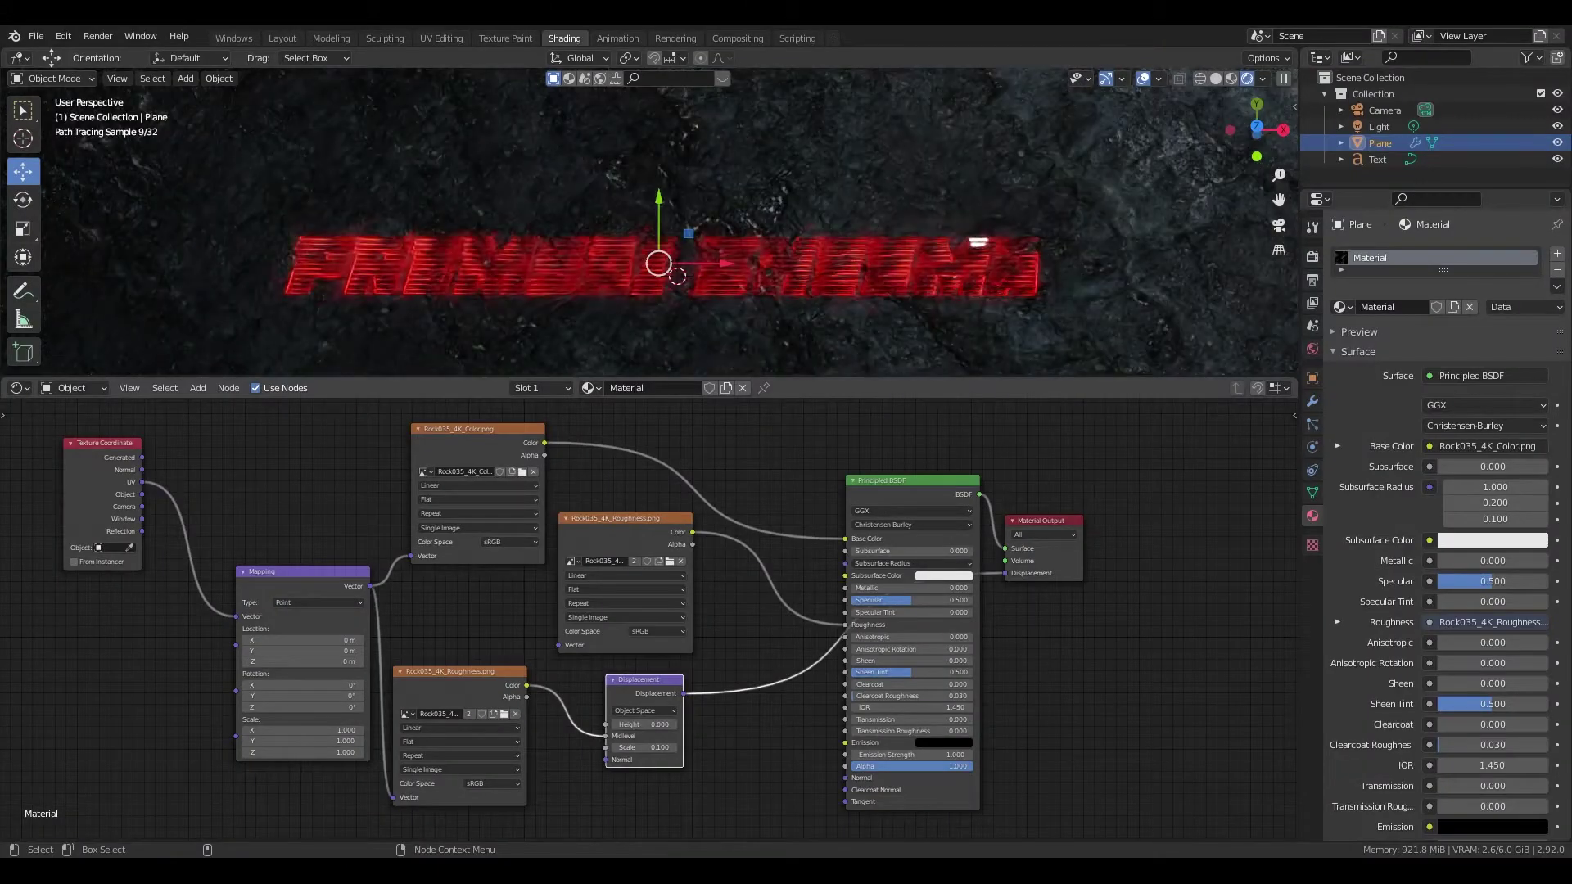
left_click(1312, 279)
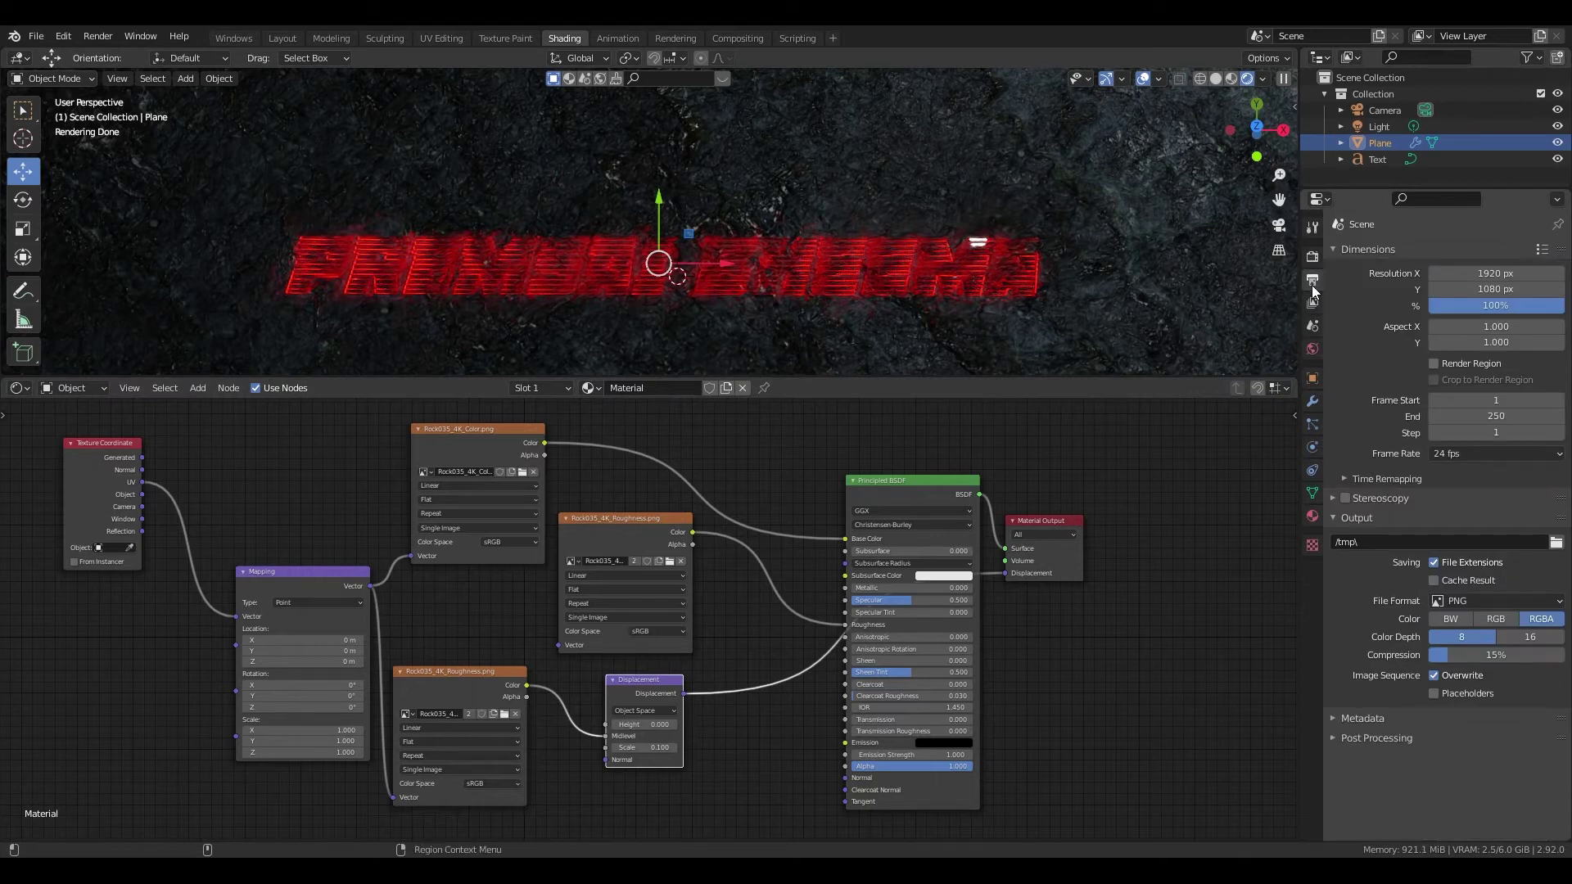
left_click(1312, 256)
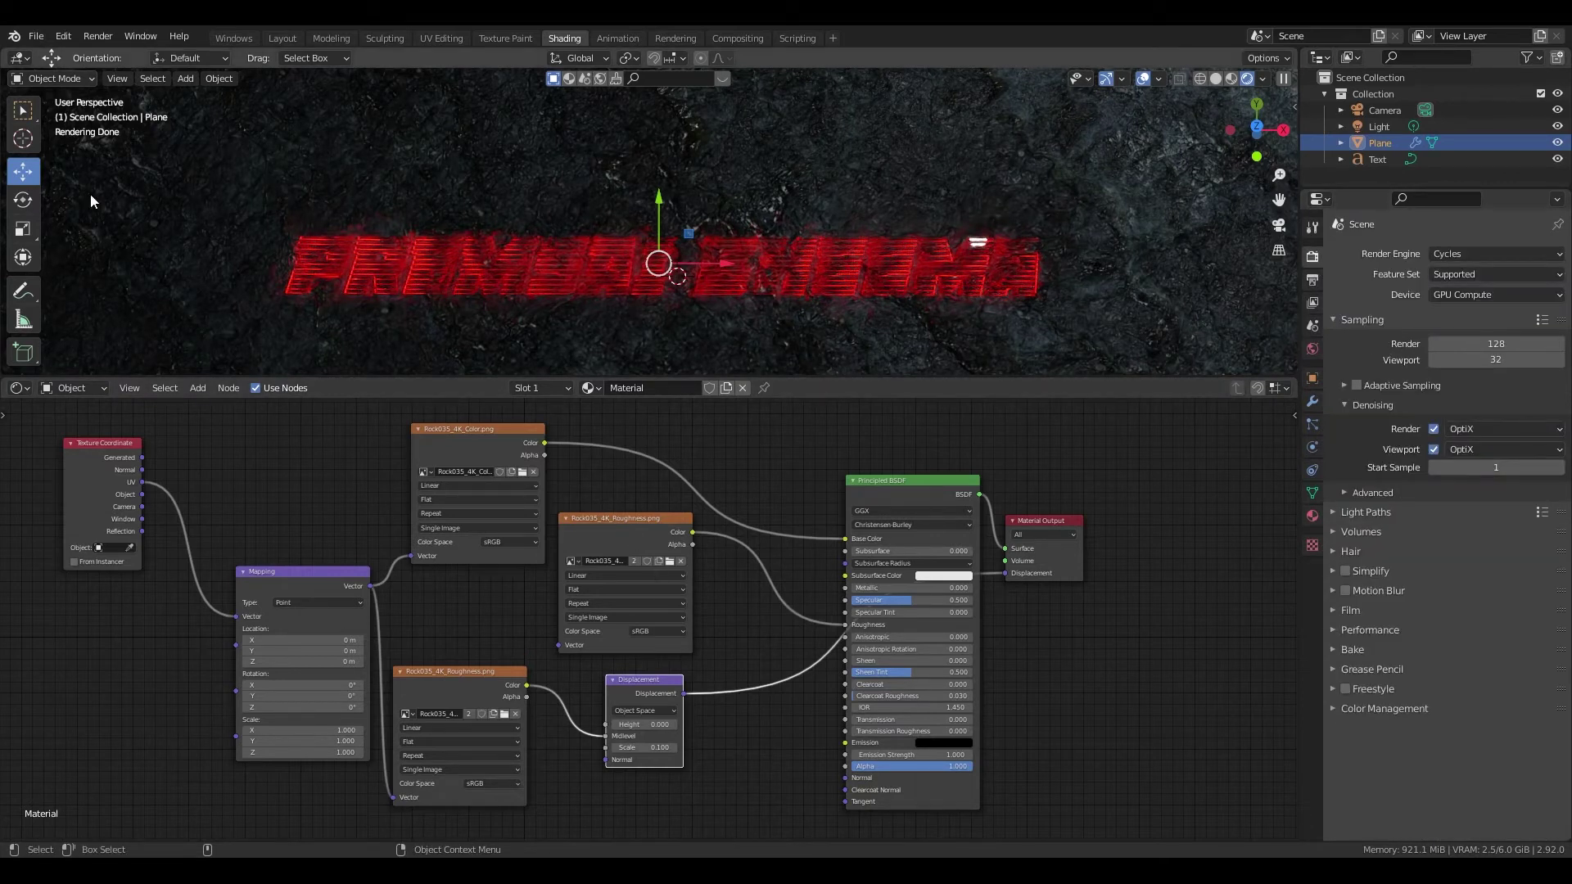
left_click(282, 39)
key("z")
left_click(940, 252)
left_click_drag(1269, 151, 1272, 123)
left_click(1252, 77)
left_click(1283, 78)
left_click(1191, 177)
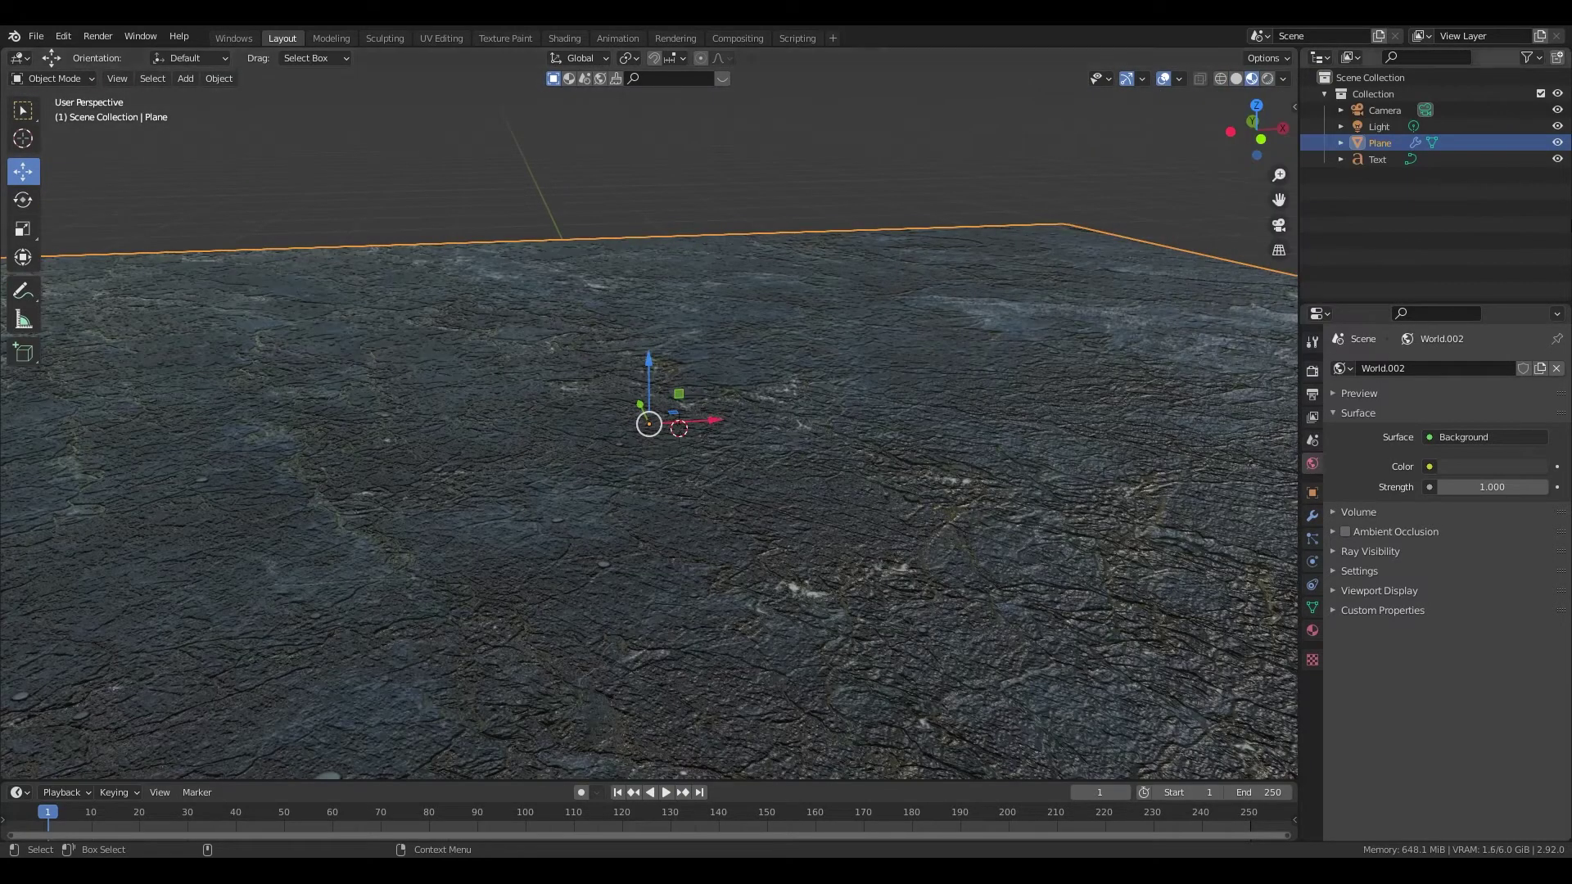
left_click(647, 368)
left_click(651, 375)
key("ctrl+z")
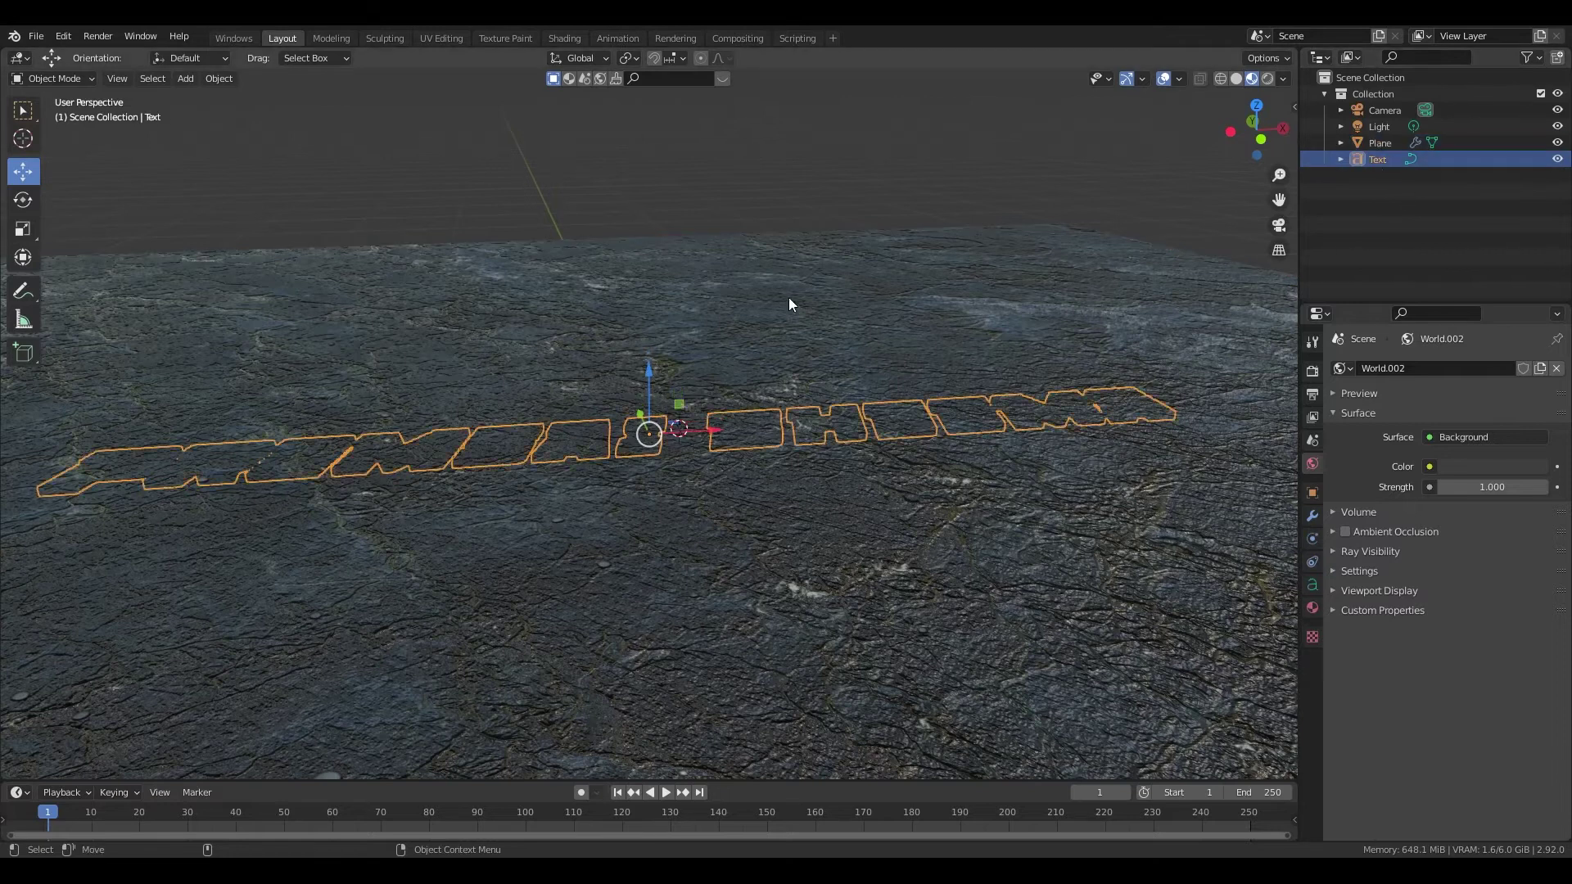
left_click(564, 38)
key("z")
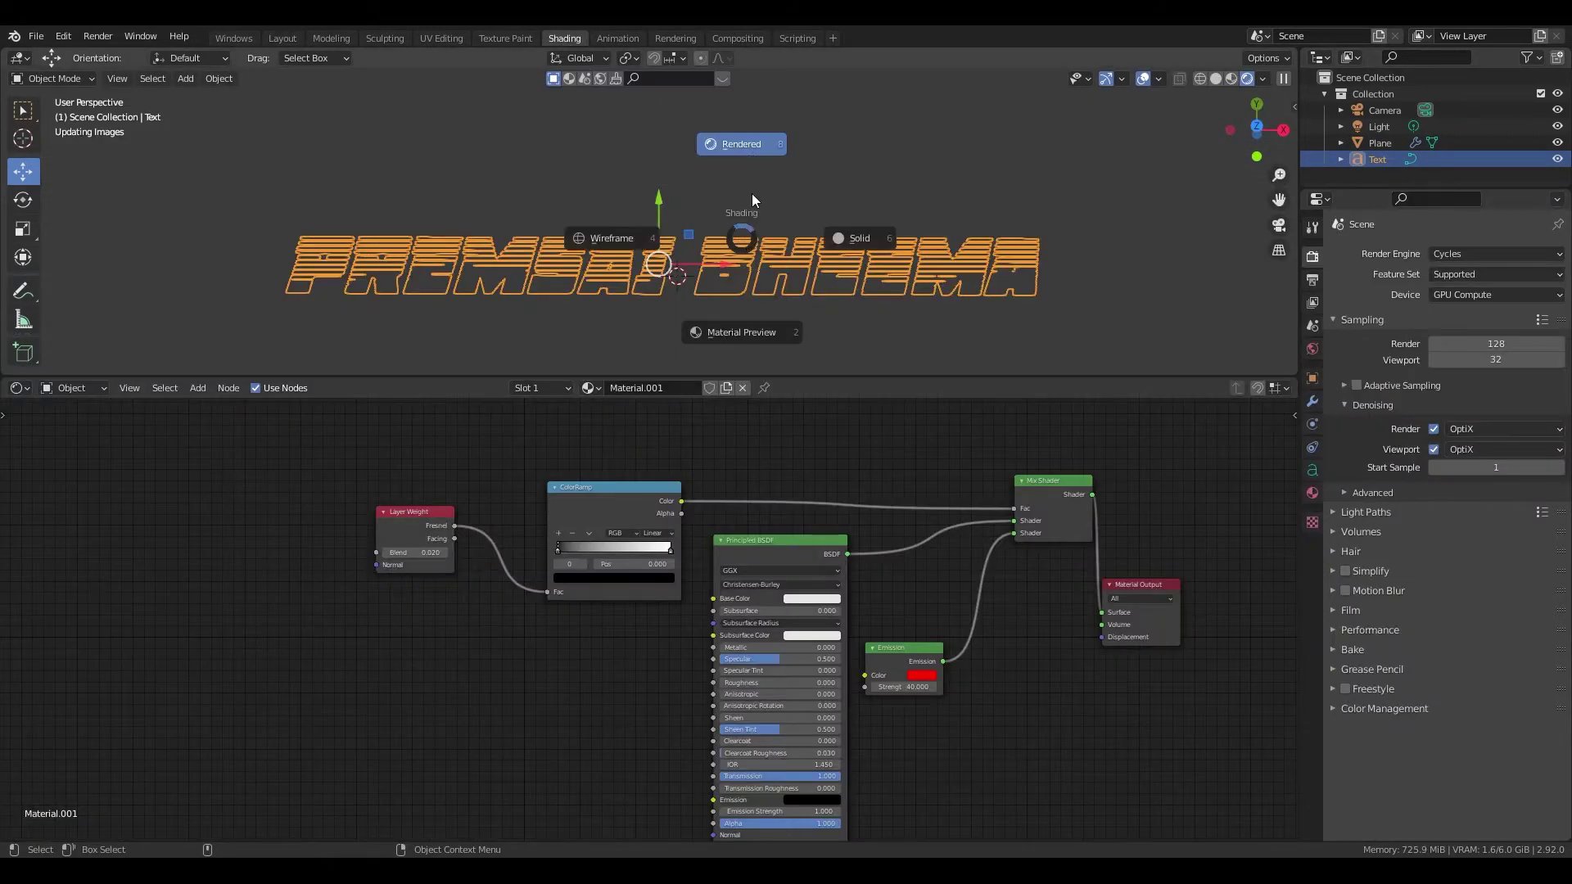
left_click(752, 145)
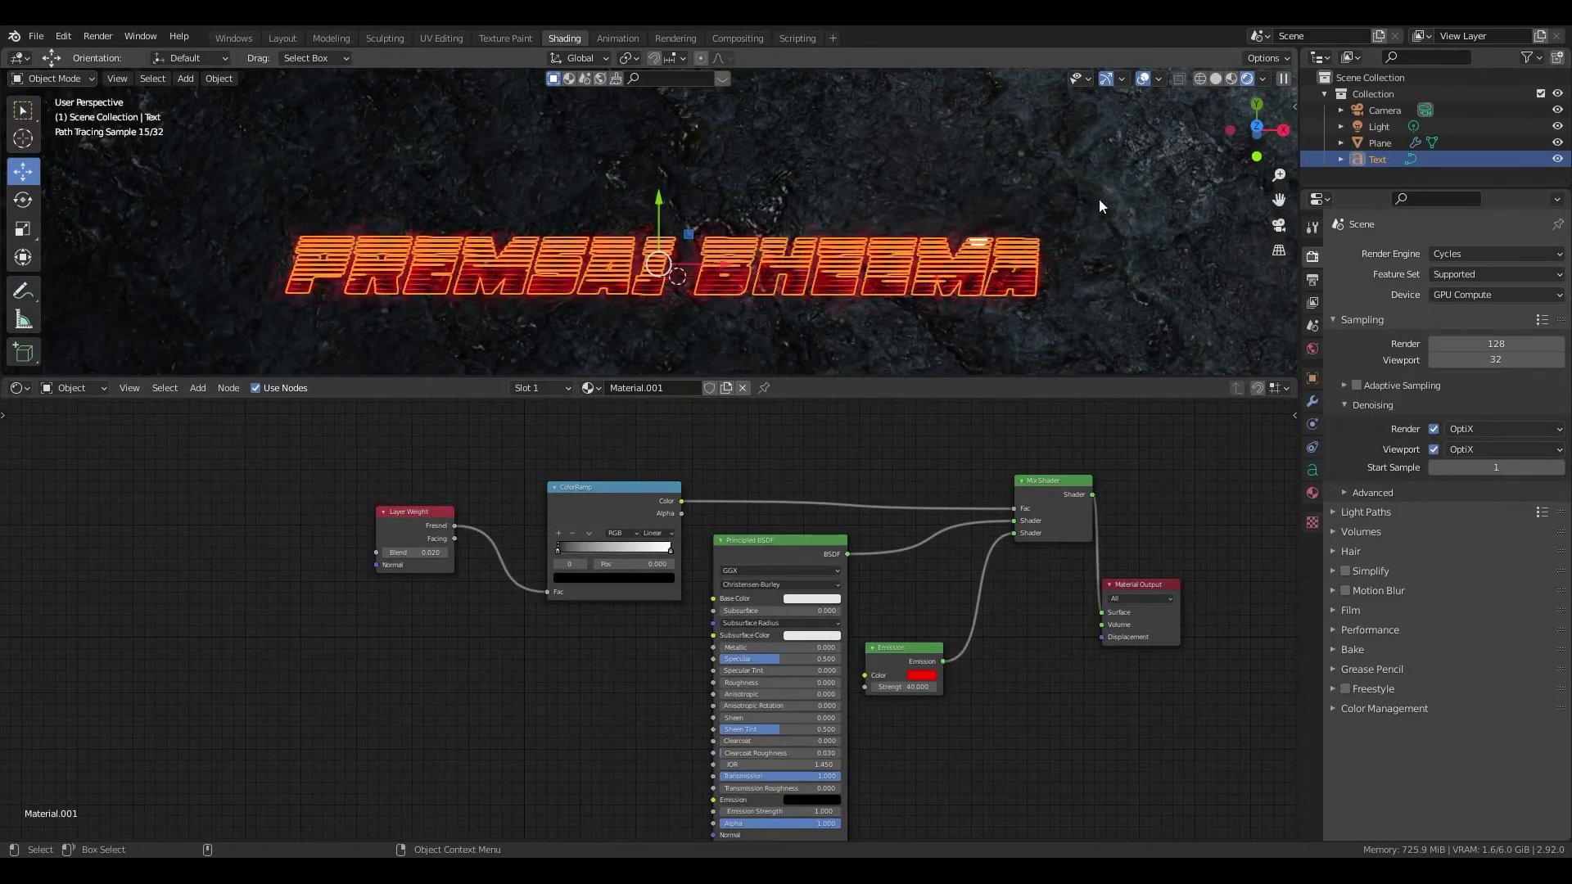
Step: Confirm the text's emission strength of 45, switching between plane and text to compare
left_click(1110, 172)
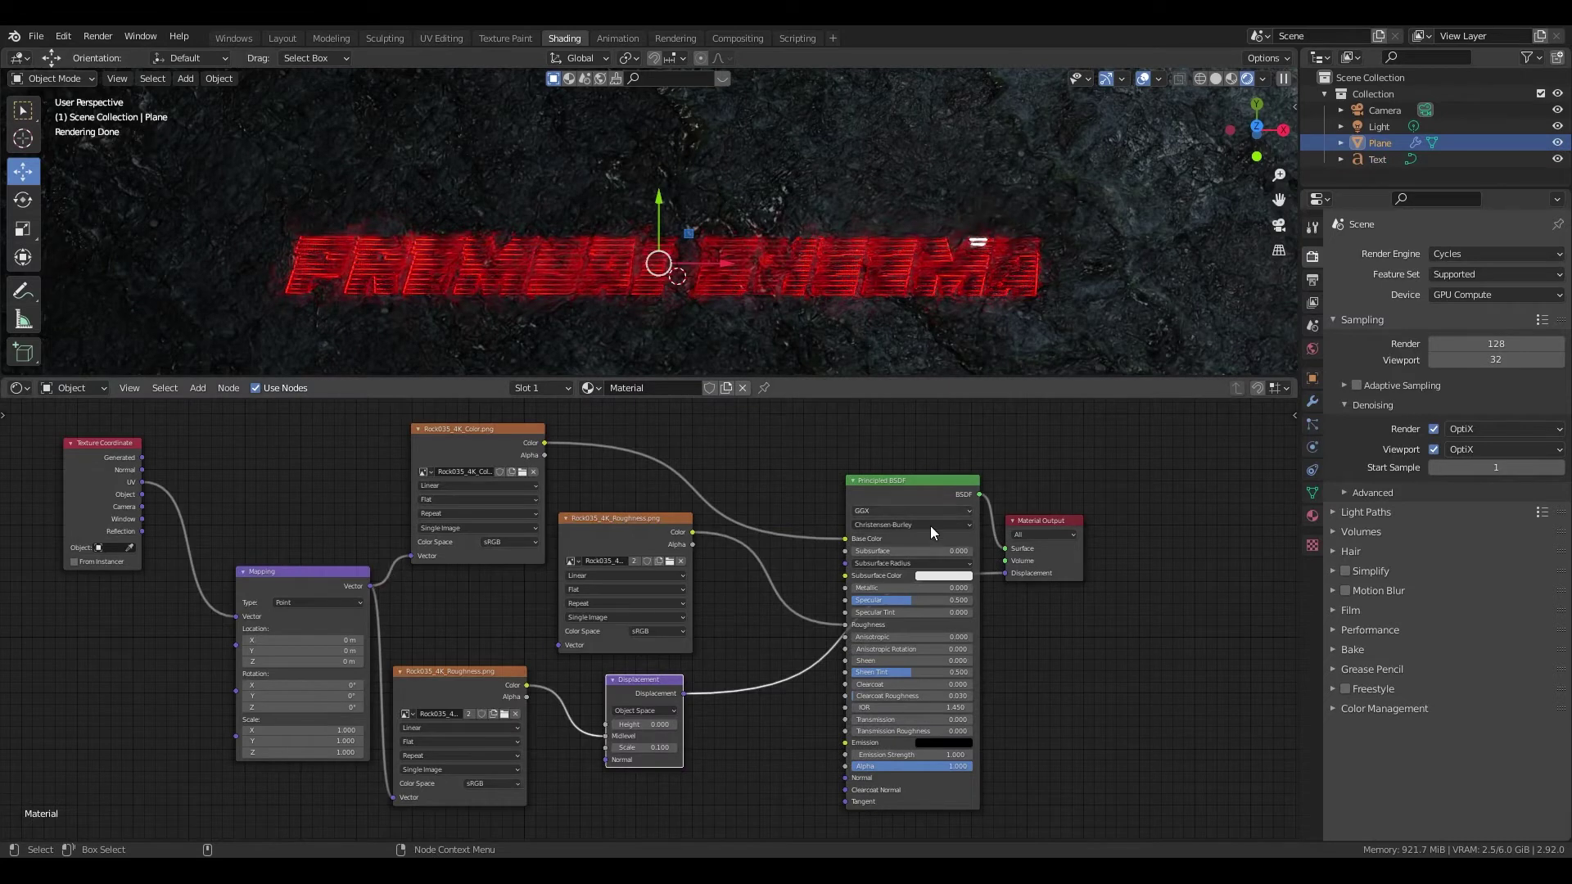
left_click(1359, 157)
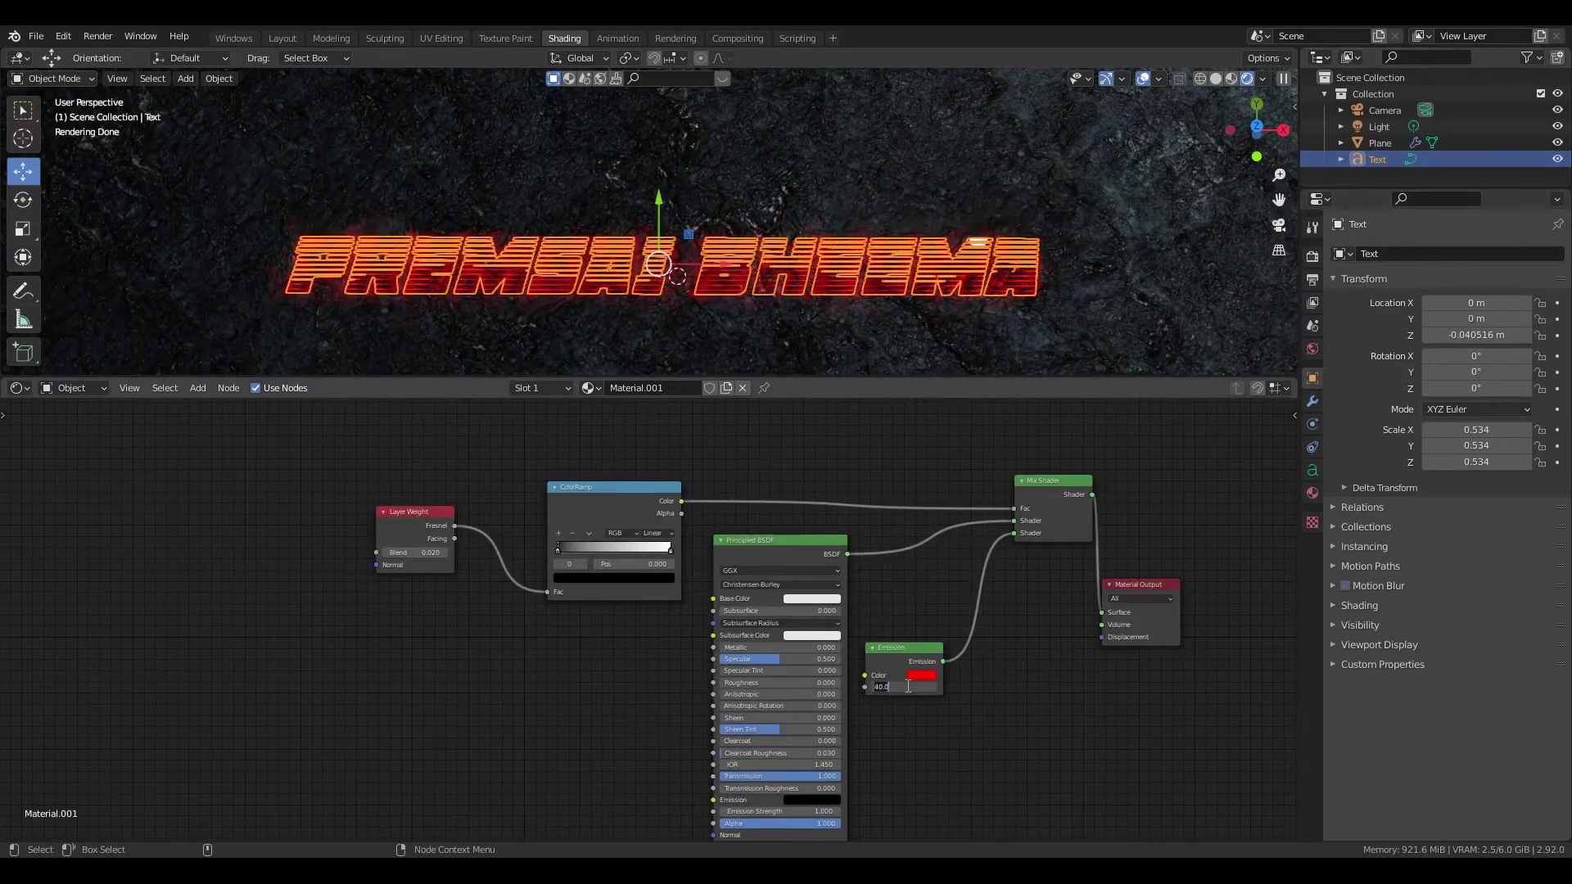
key("Return")
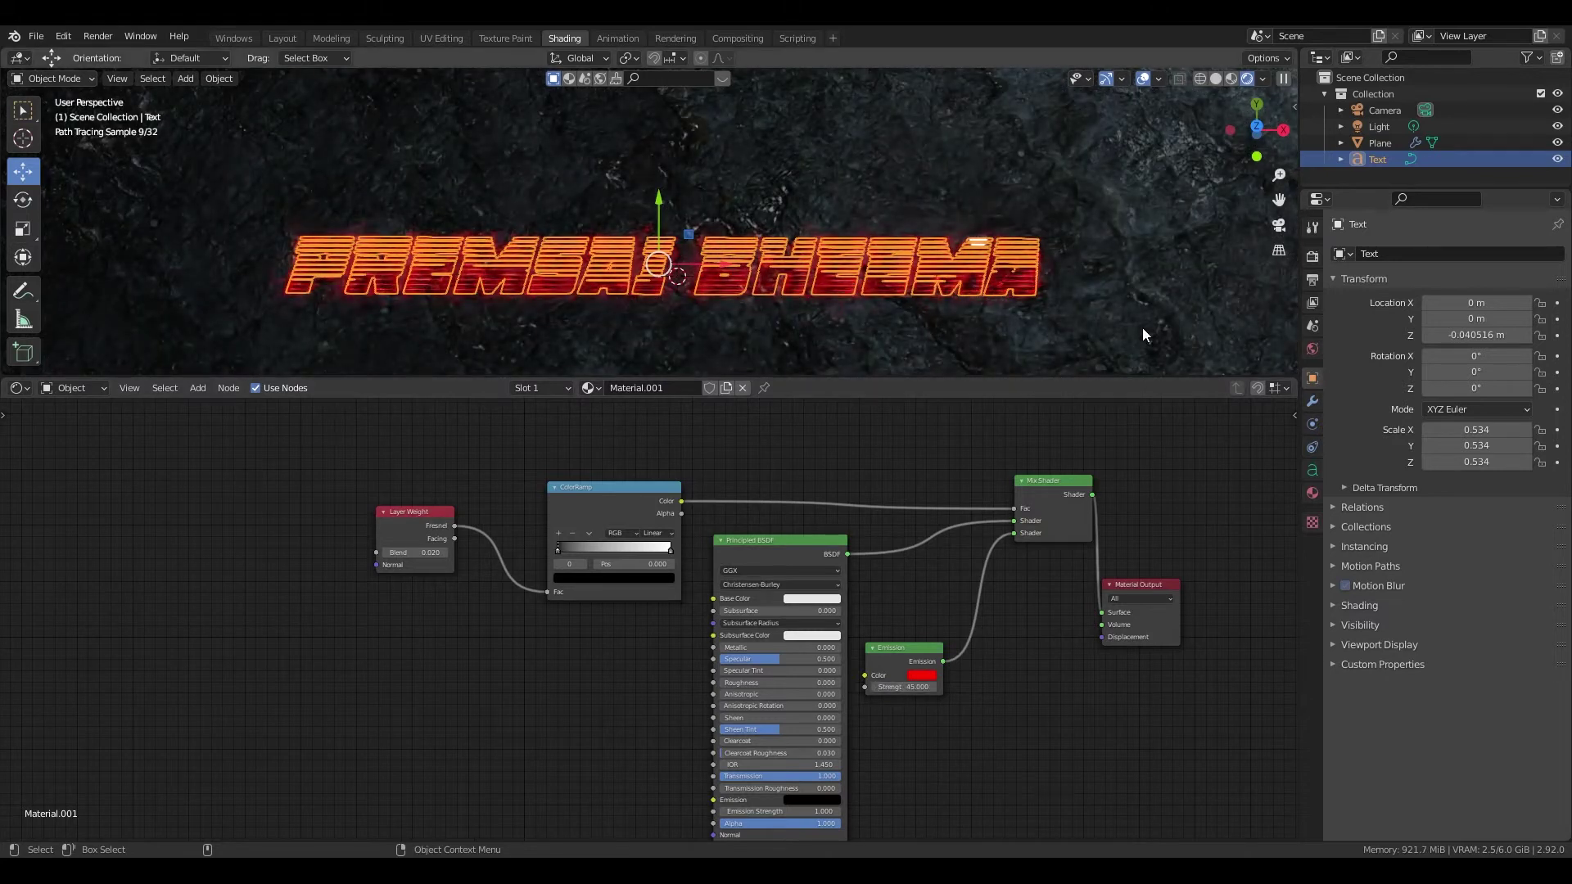
left_click(1172, 307)
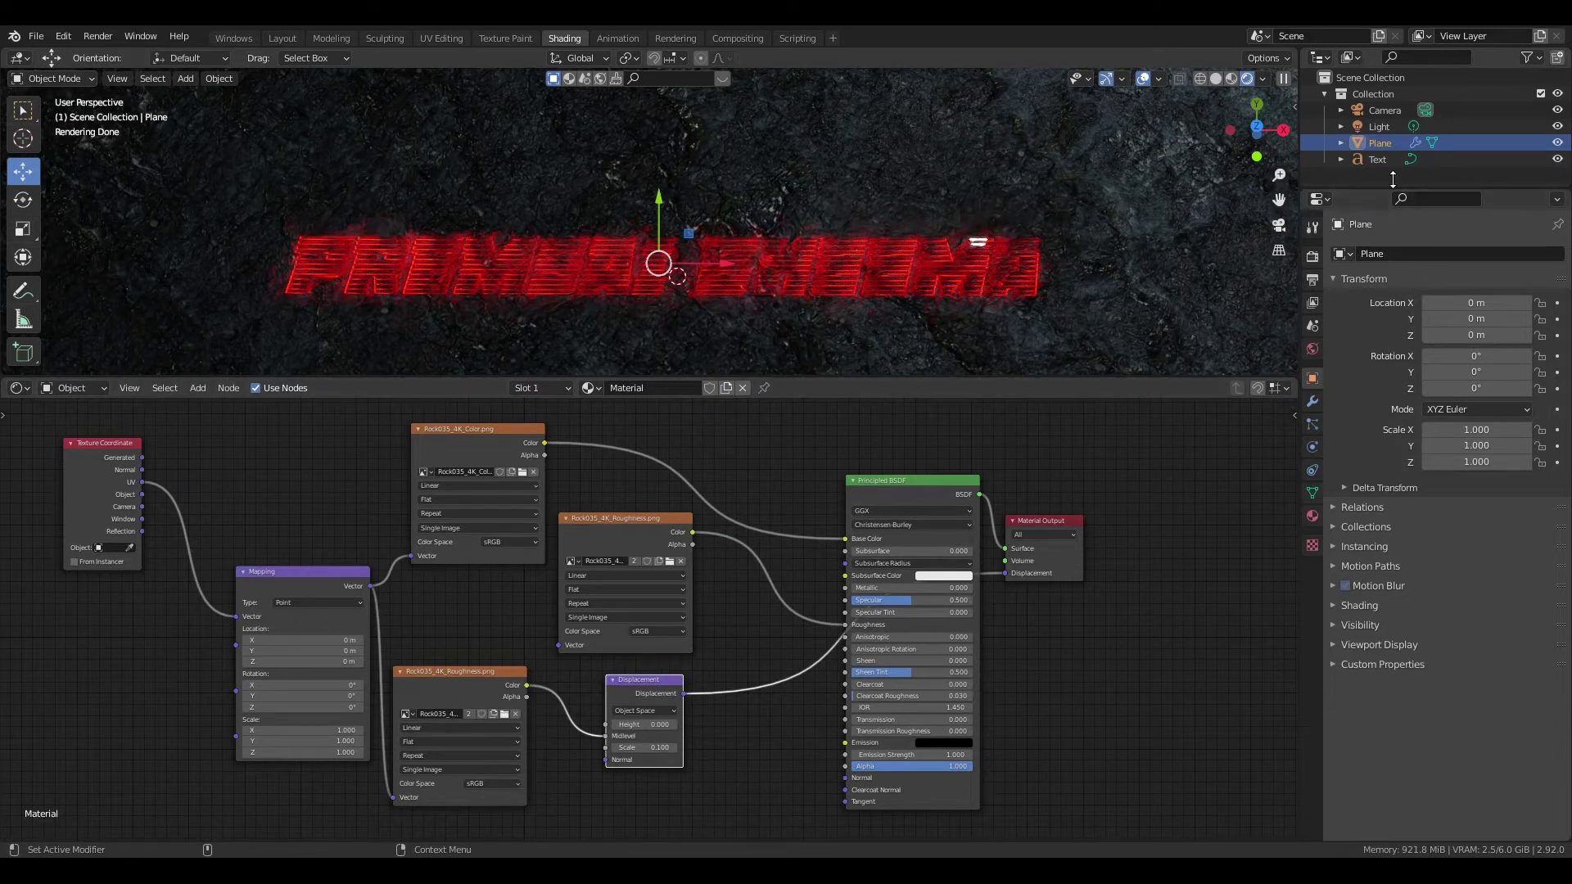
left_click(1377, 162)
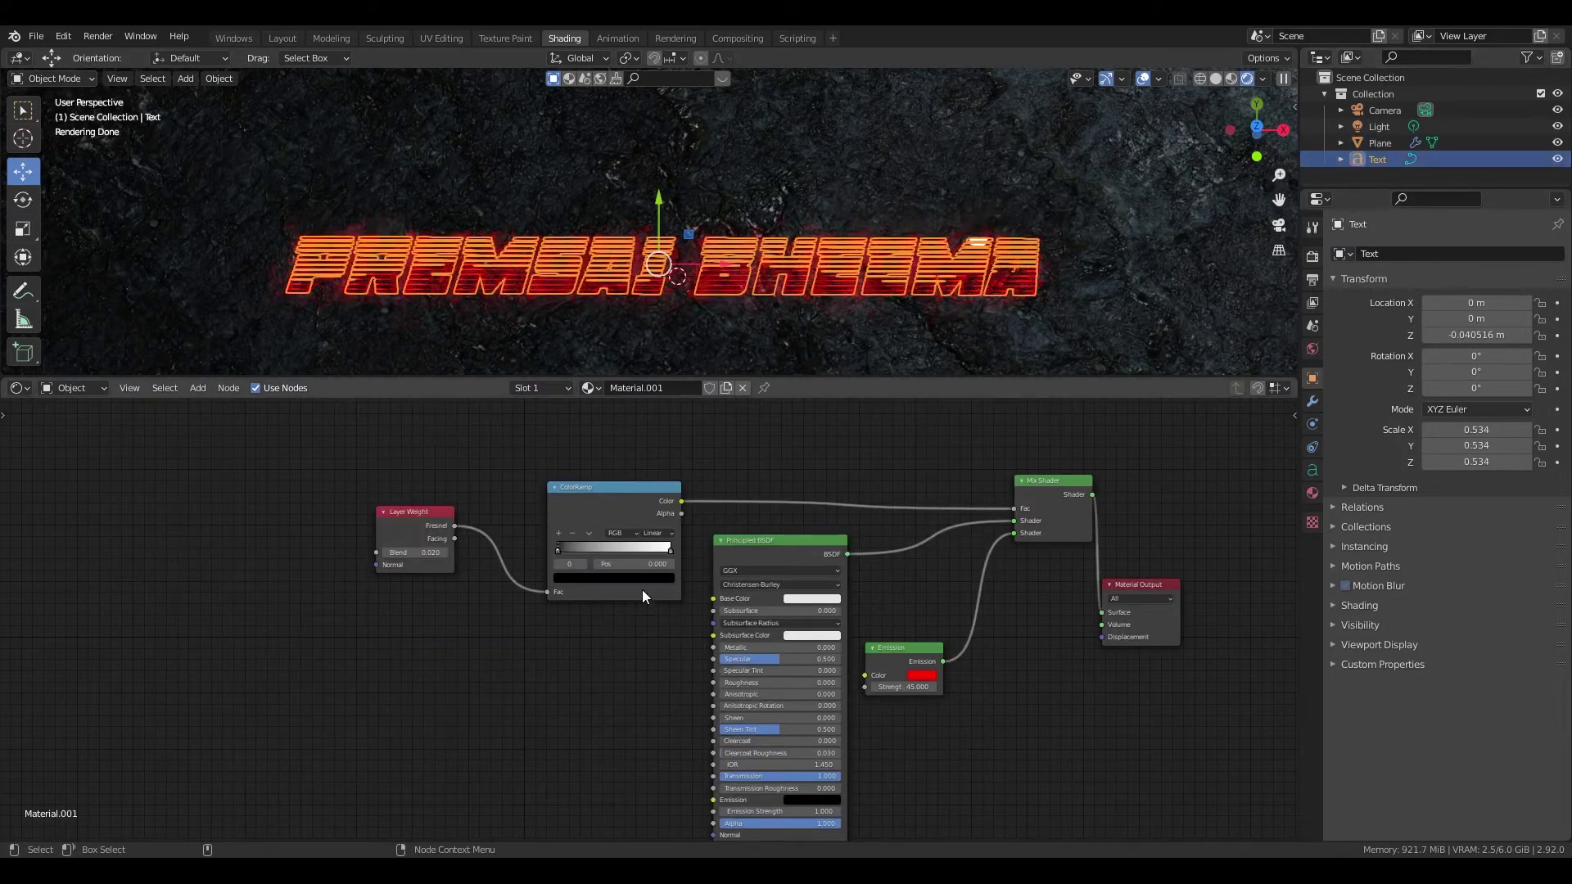
Step: Try ColorRamp stop positions such as 0.177 and 0.709, then return the stops to the ends
left_click_drag(668, 551, 640, 550)
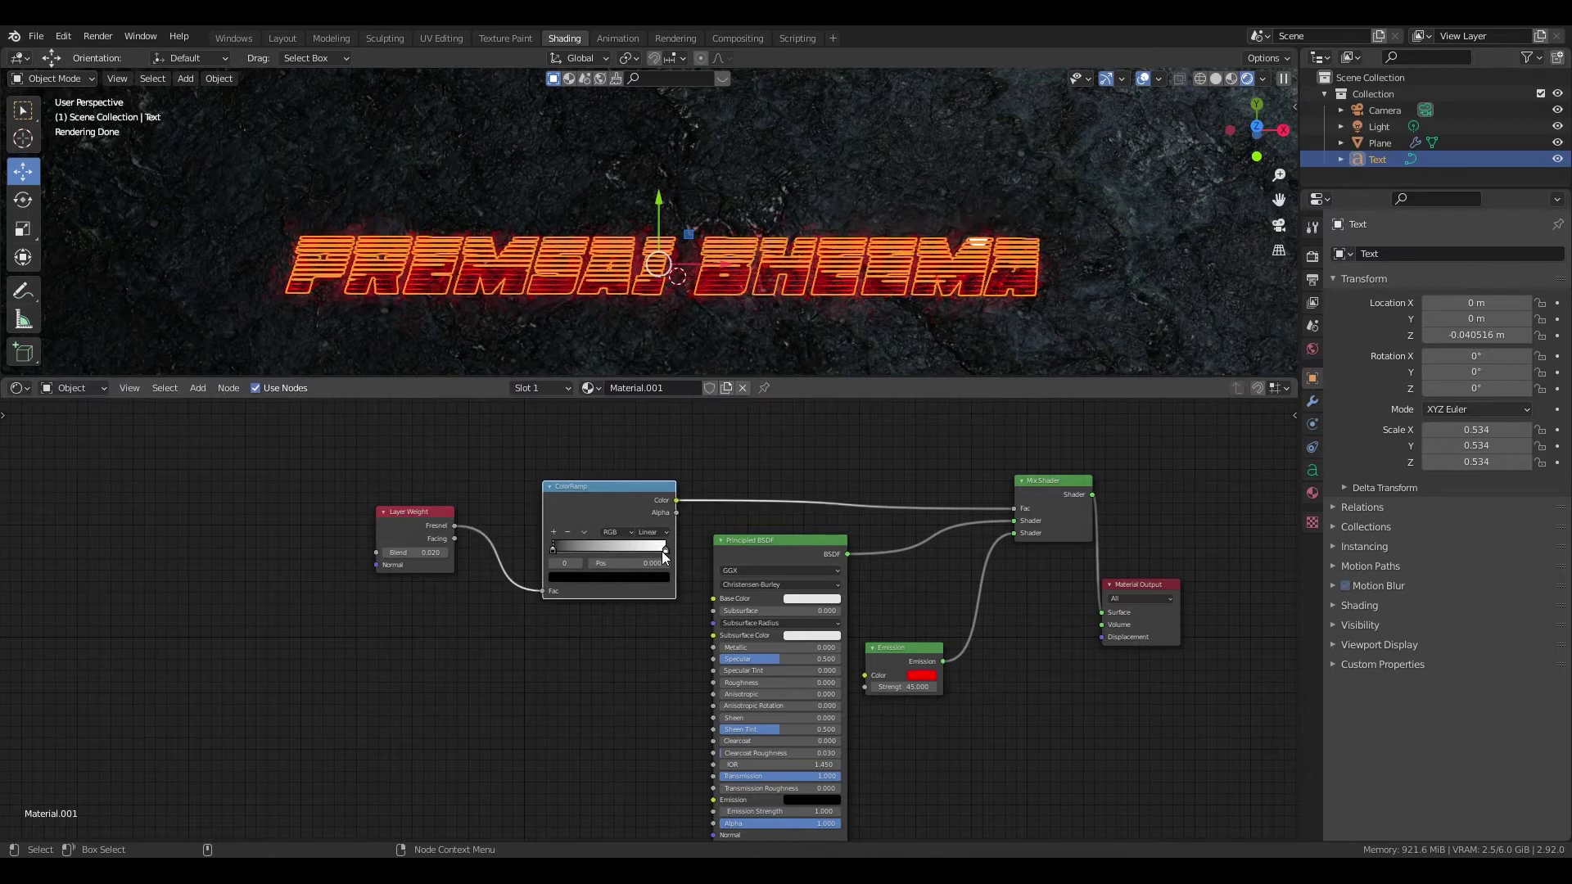
left_click_drag(613, 551, 574, 552)
left_click(1380, 144)
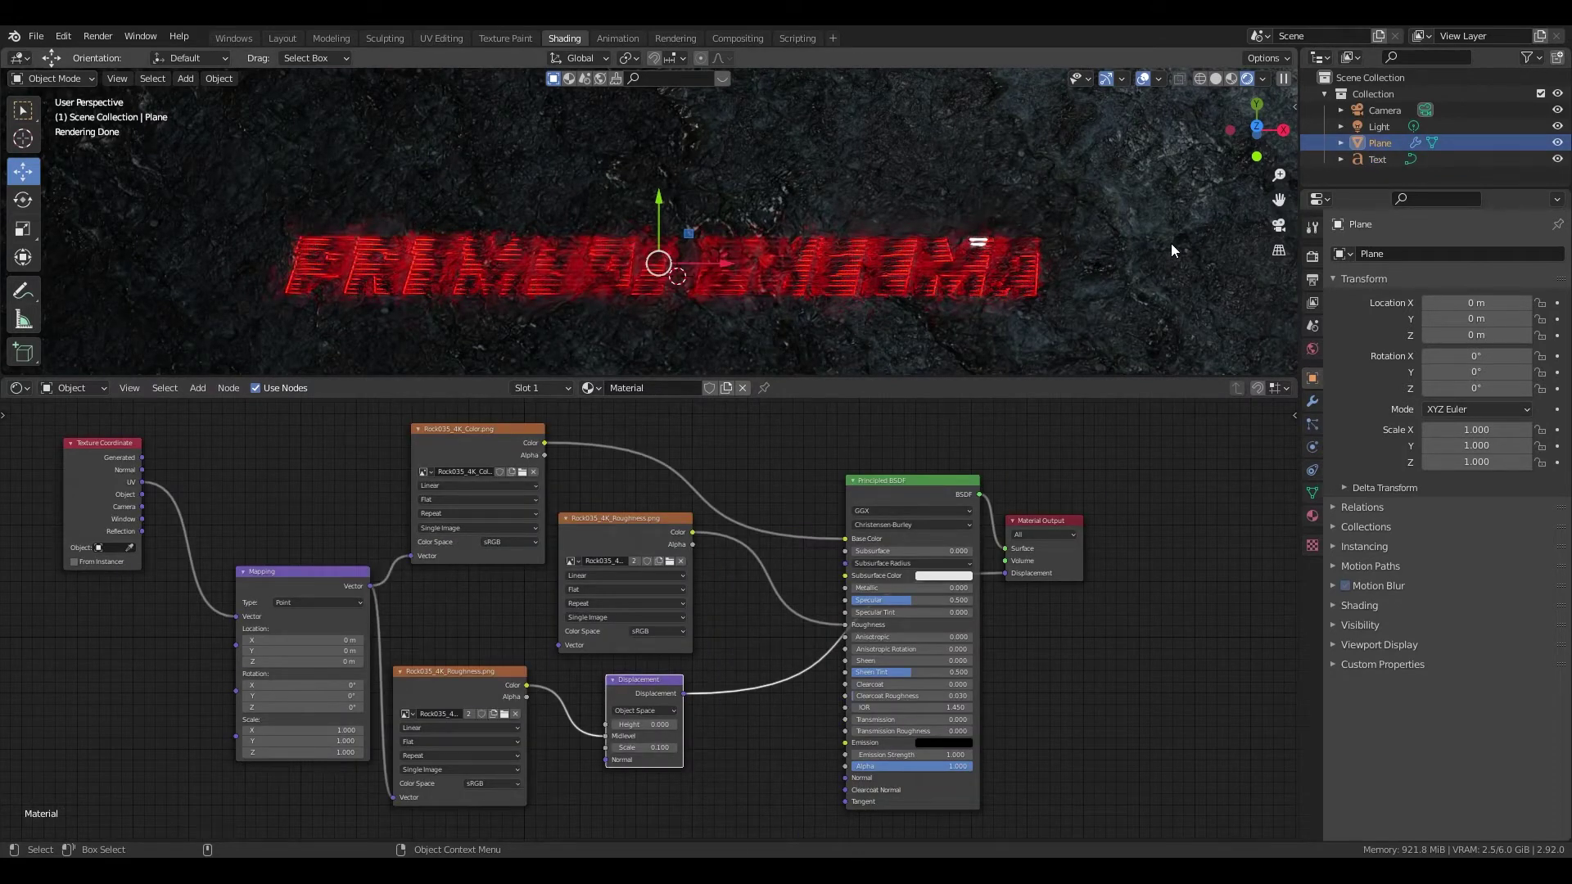
left_click(1381, 159)
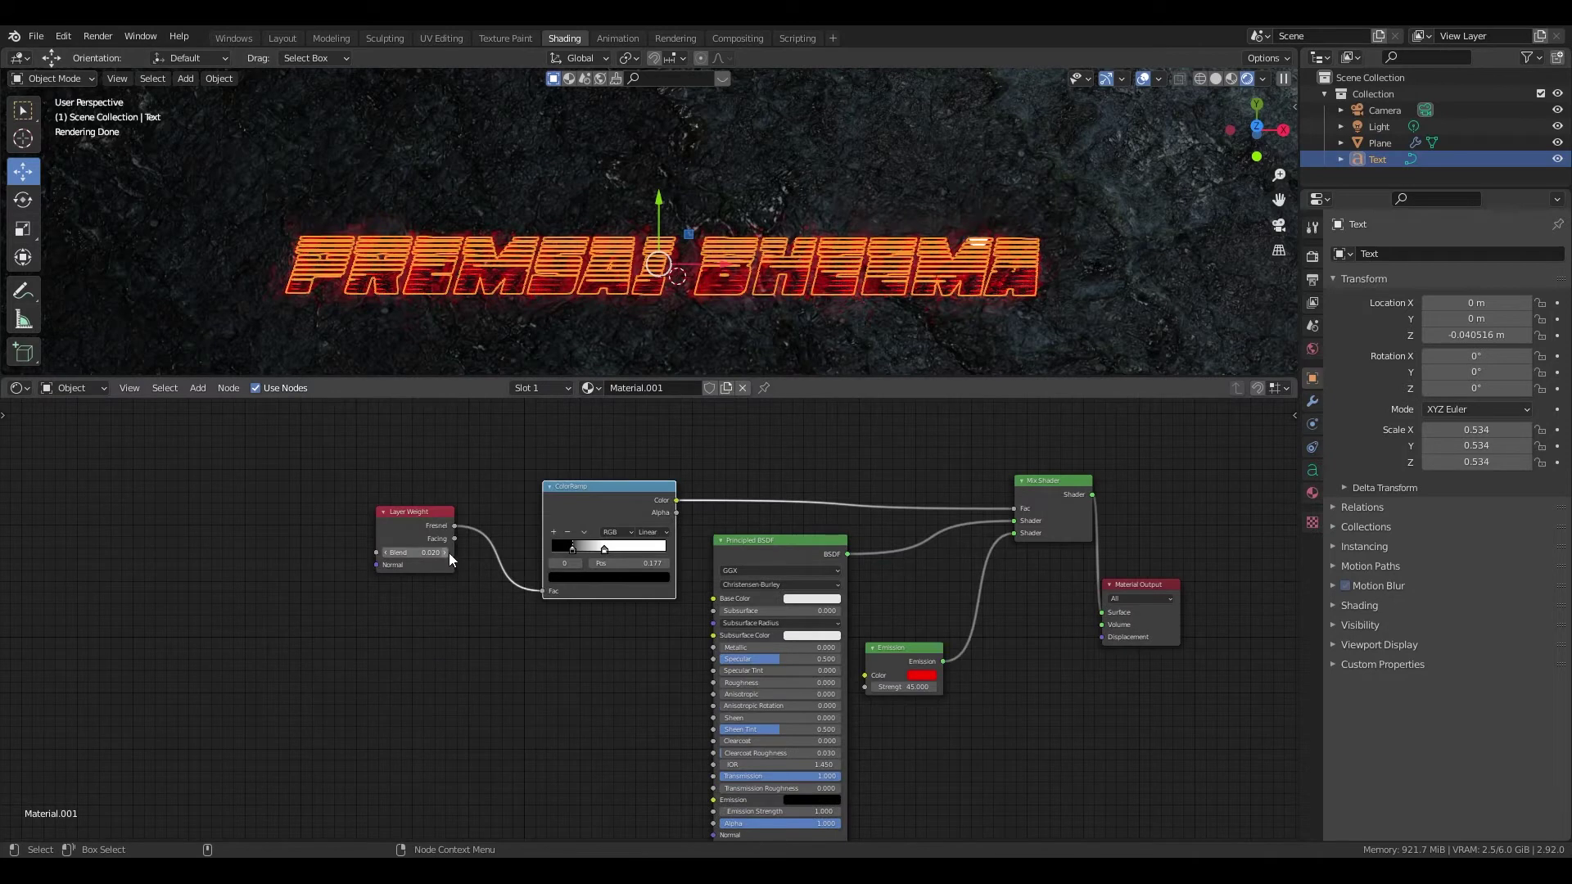
mouse_move(588, 550)
left_mouse_down()
mouse_move(540, 548)
mouse_move(671, 548)
left_mouse_up()
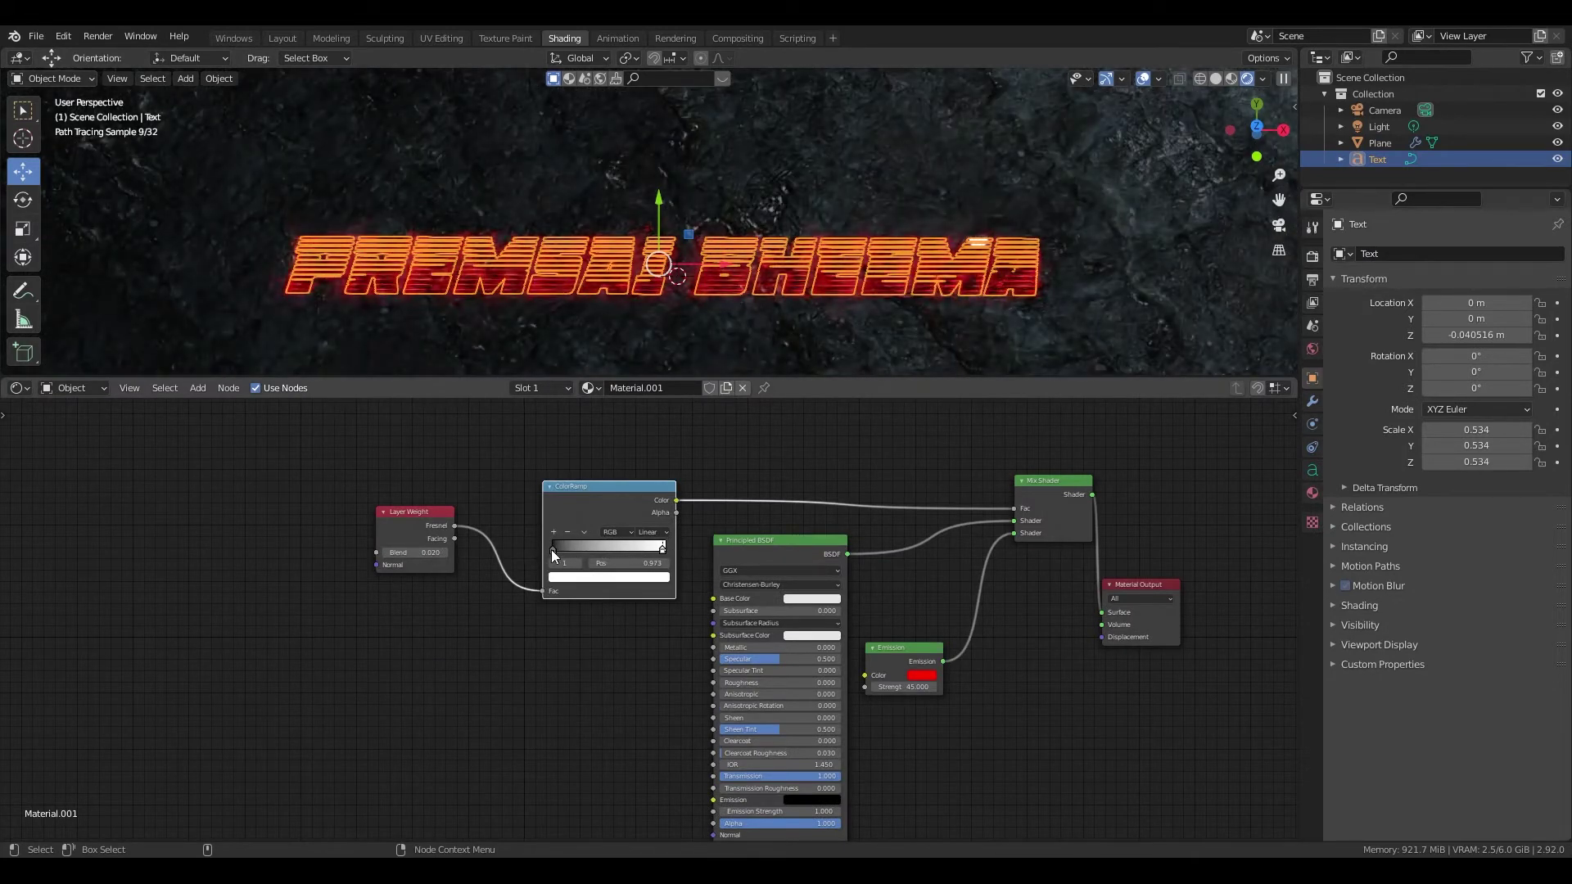
left_click_drag(552, 549, 642, 547)
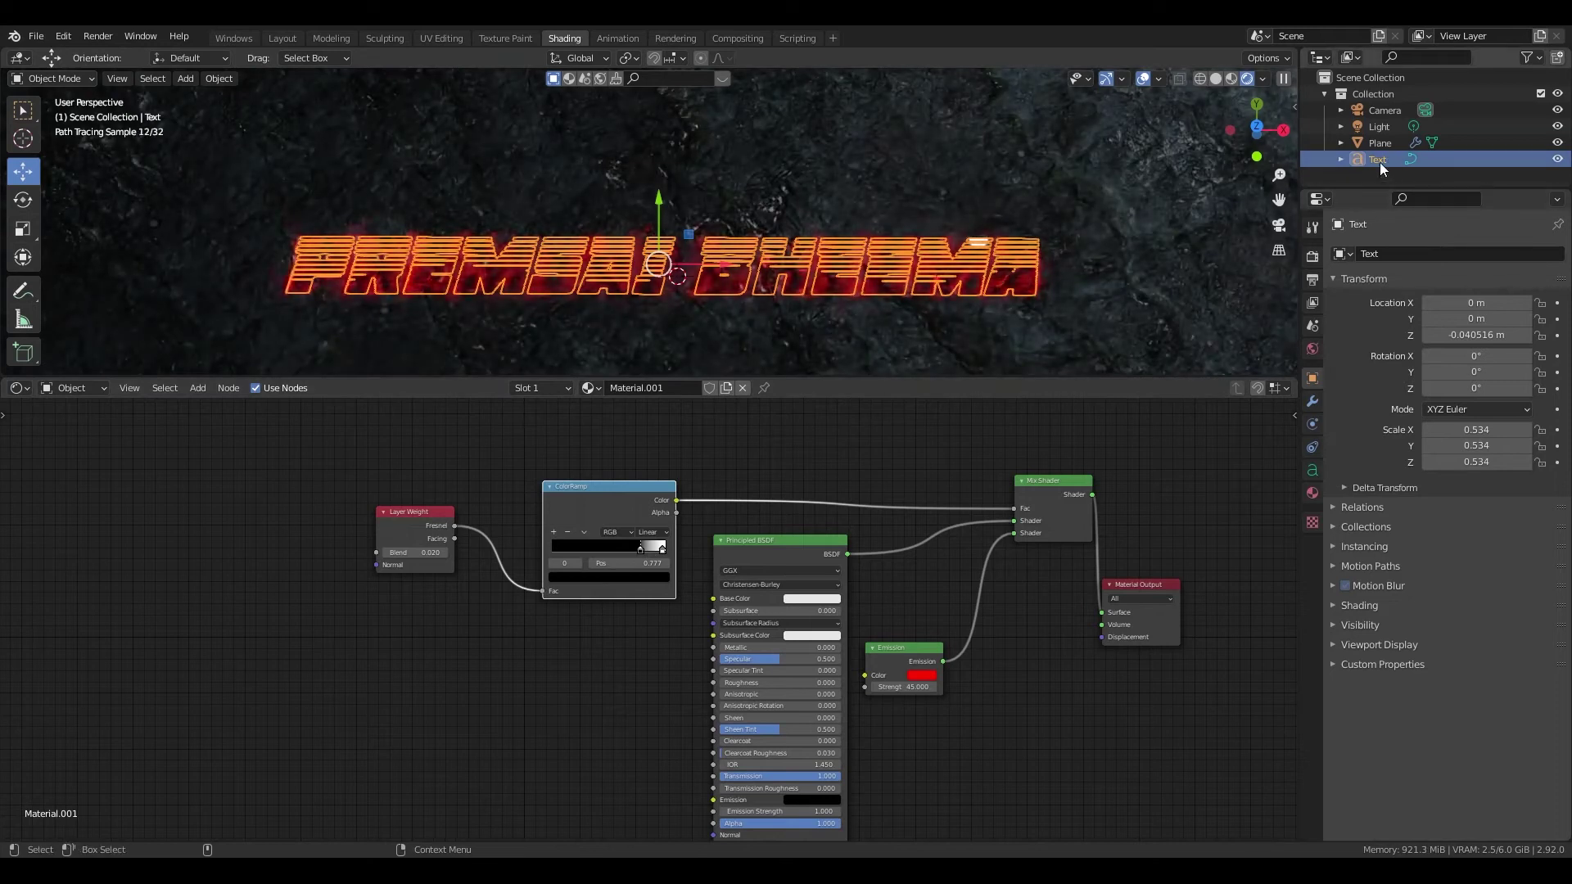
left_click(1380, 143)
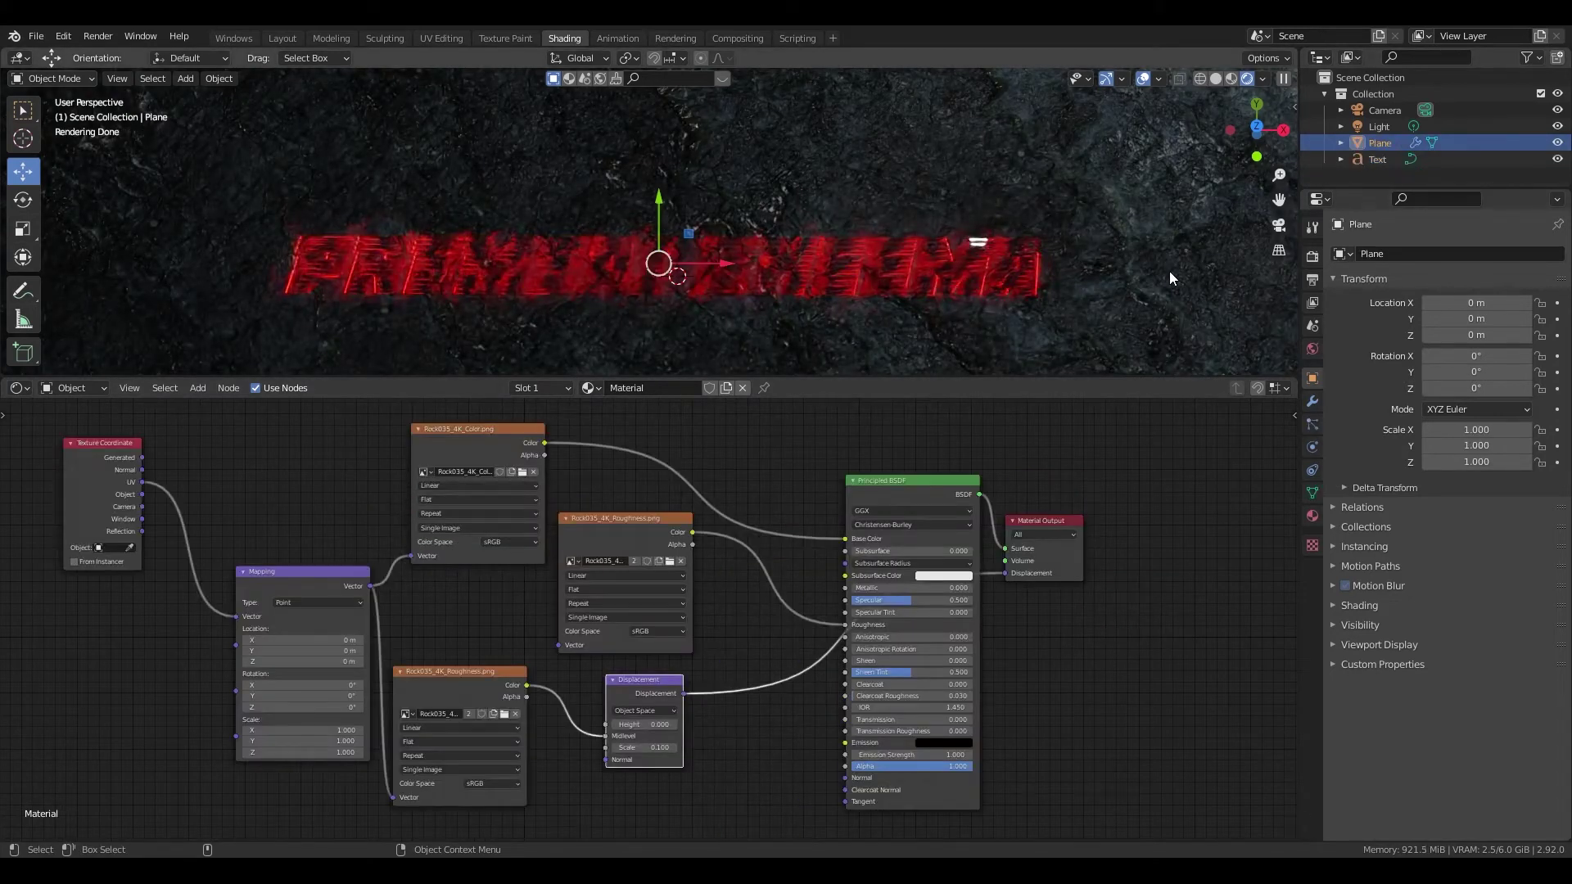
left_click(1377, 162)
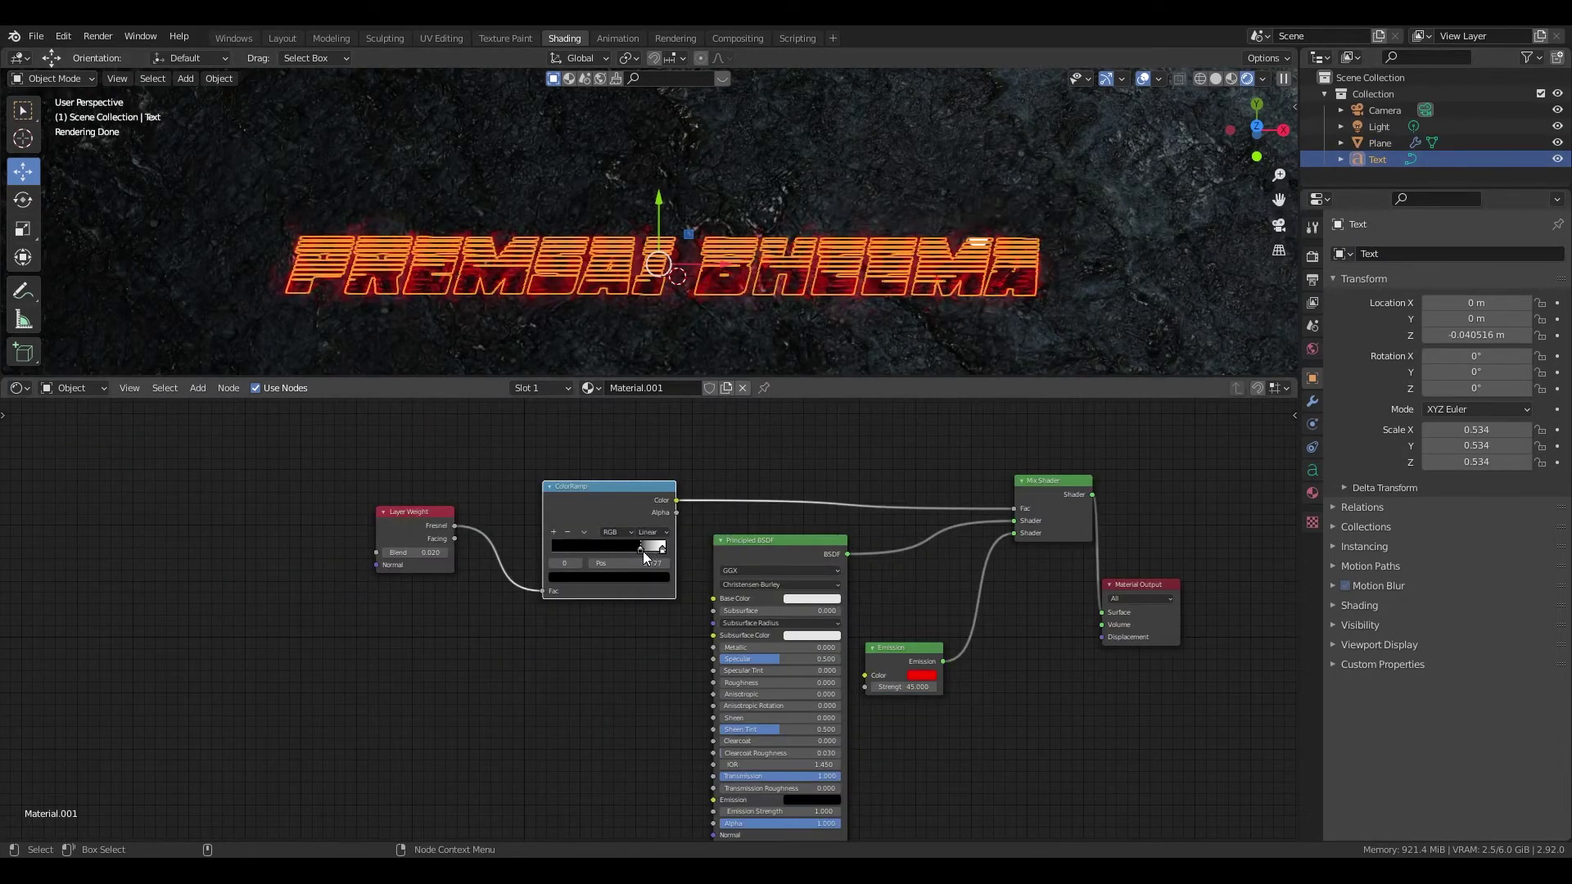
left_click_drag(642, 552, 526, 551)
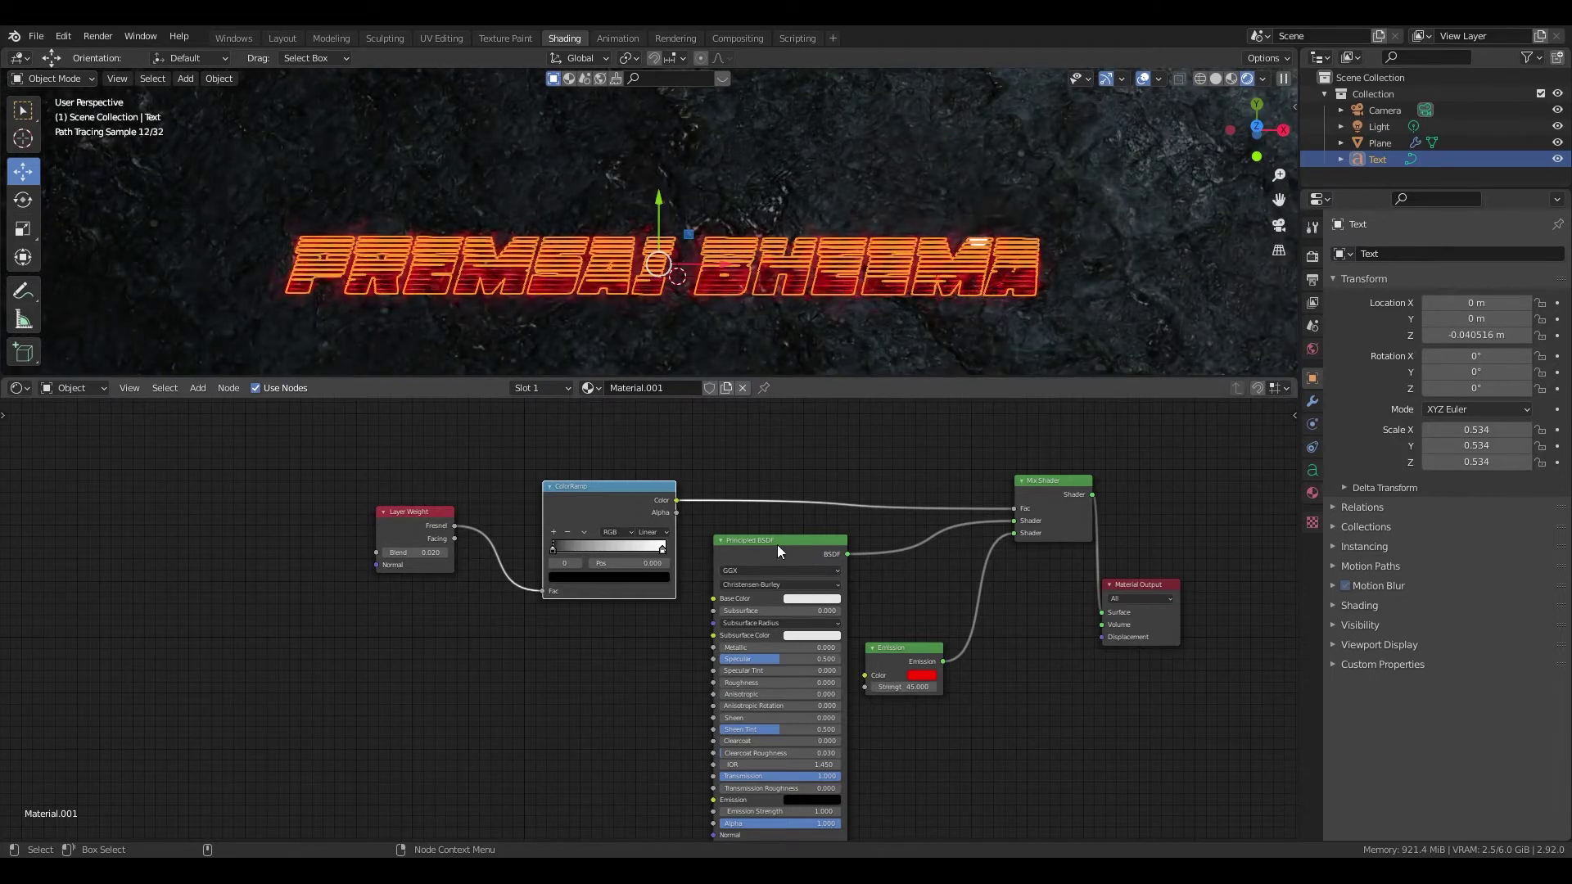
left_click_drag(778, 545, 765, 540)
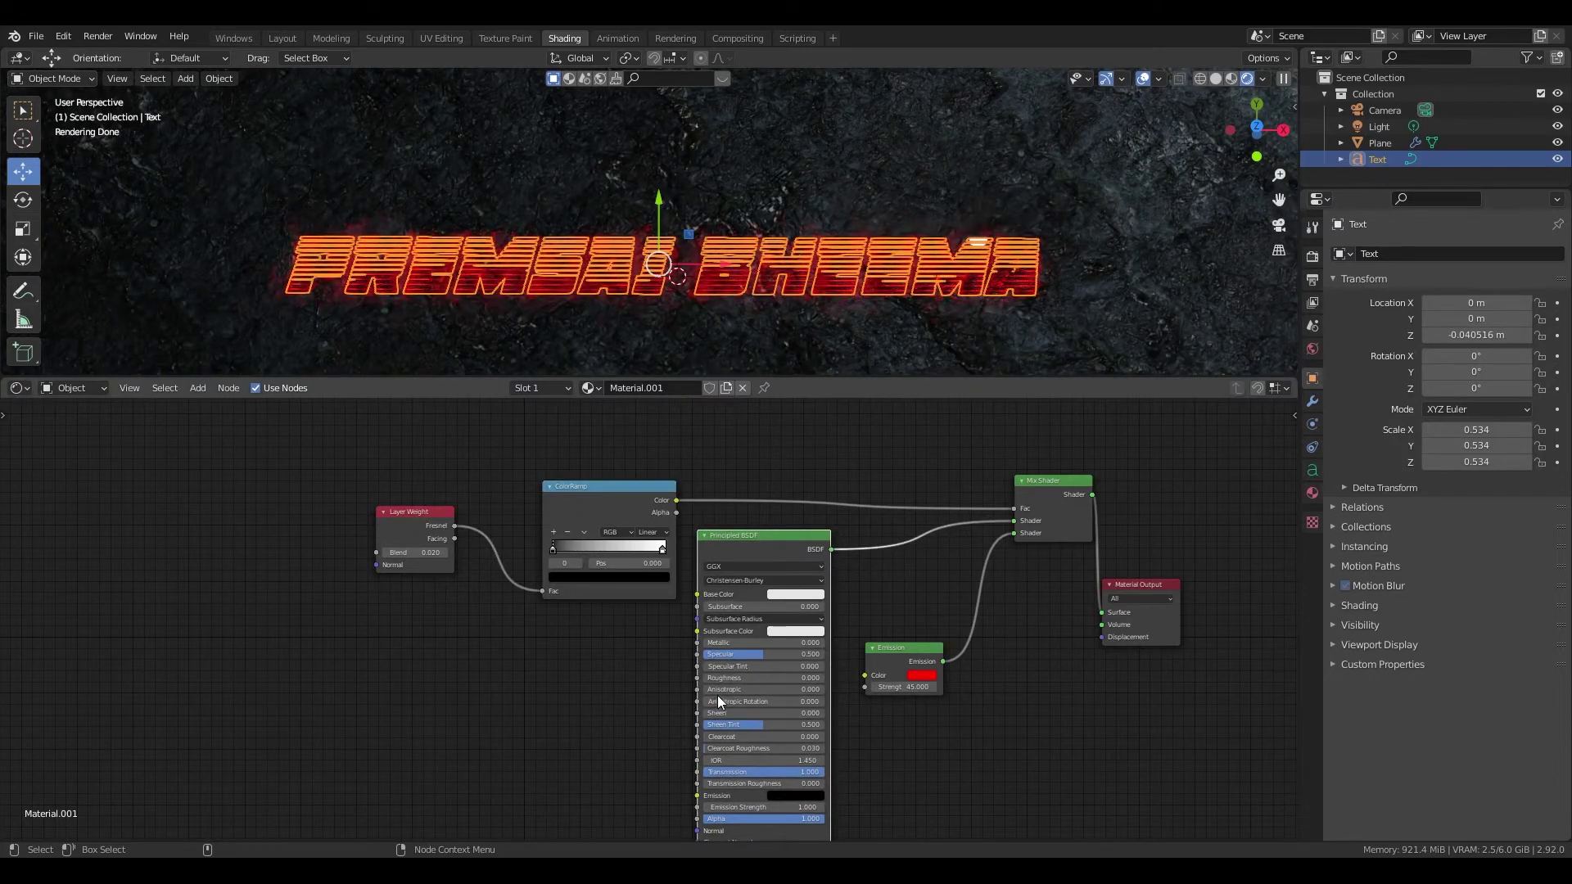
Step: Test the Principled BSDF Roughness and Anisotropic sliders, leaving roughness at zero
left_click_drag(720, 679, 826, 678)
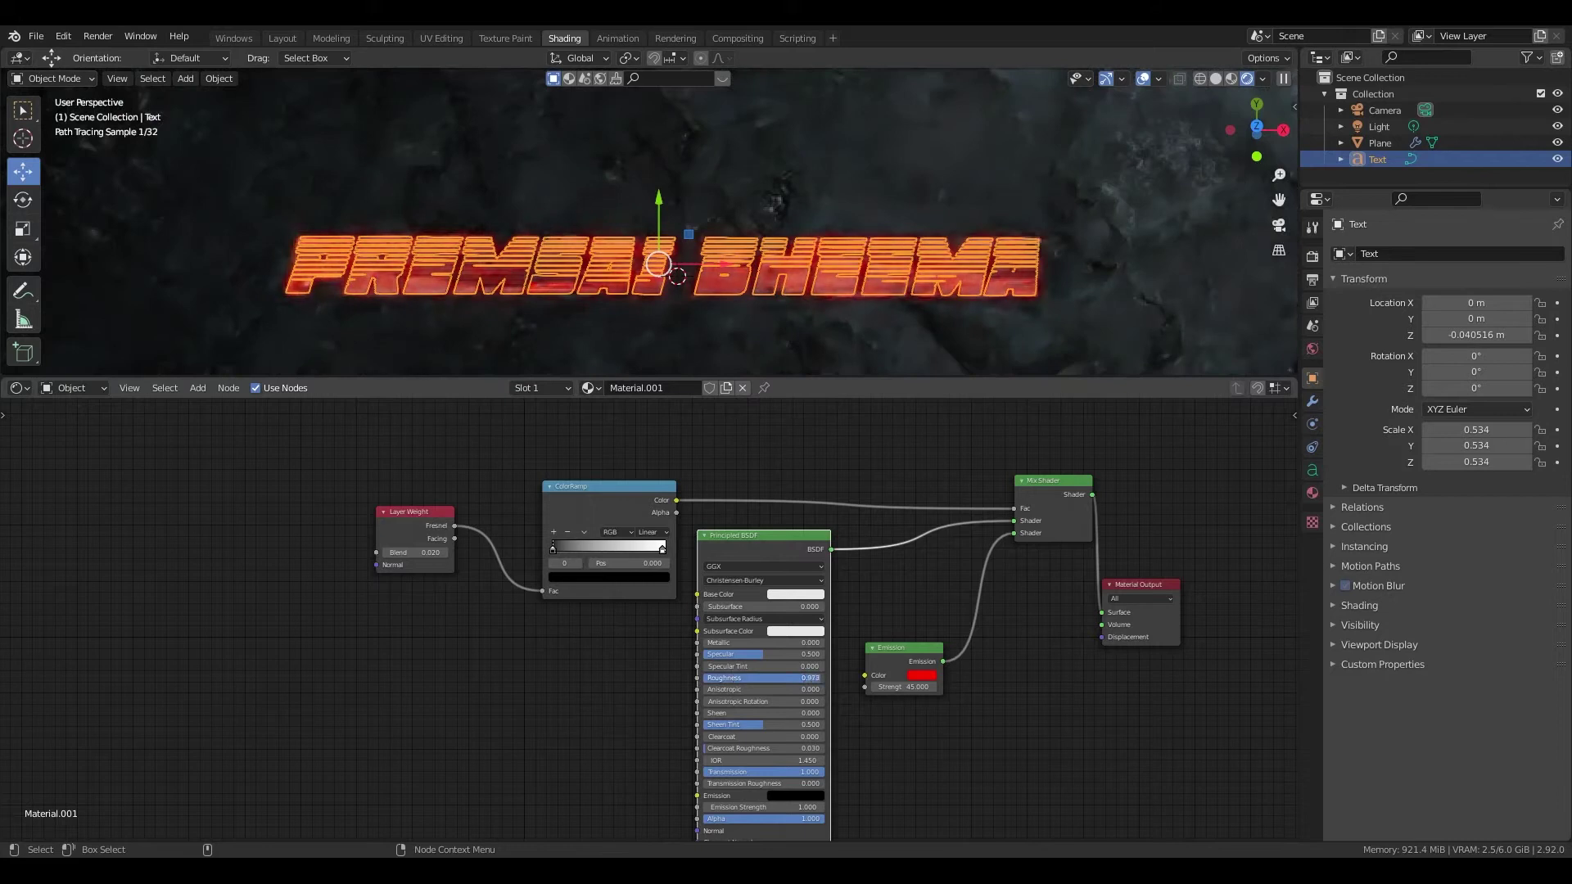
left_click(1380, 143)
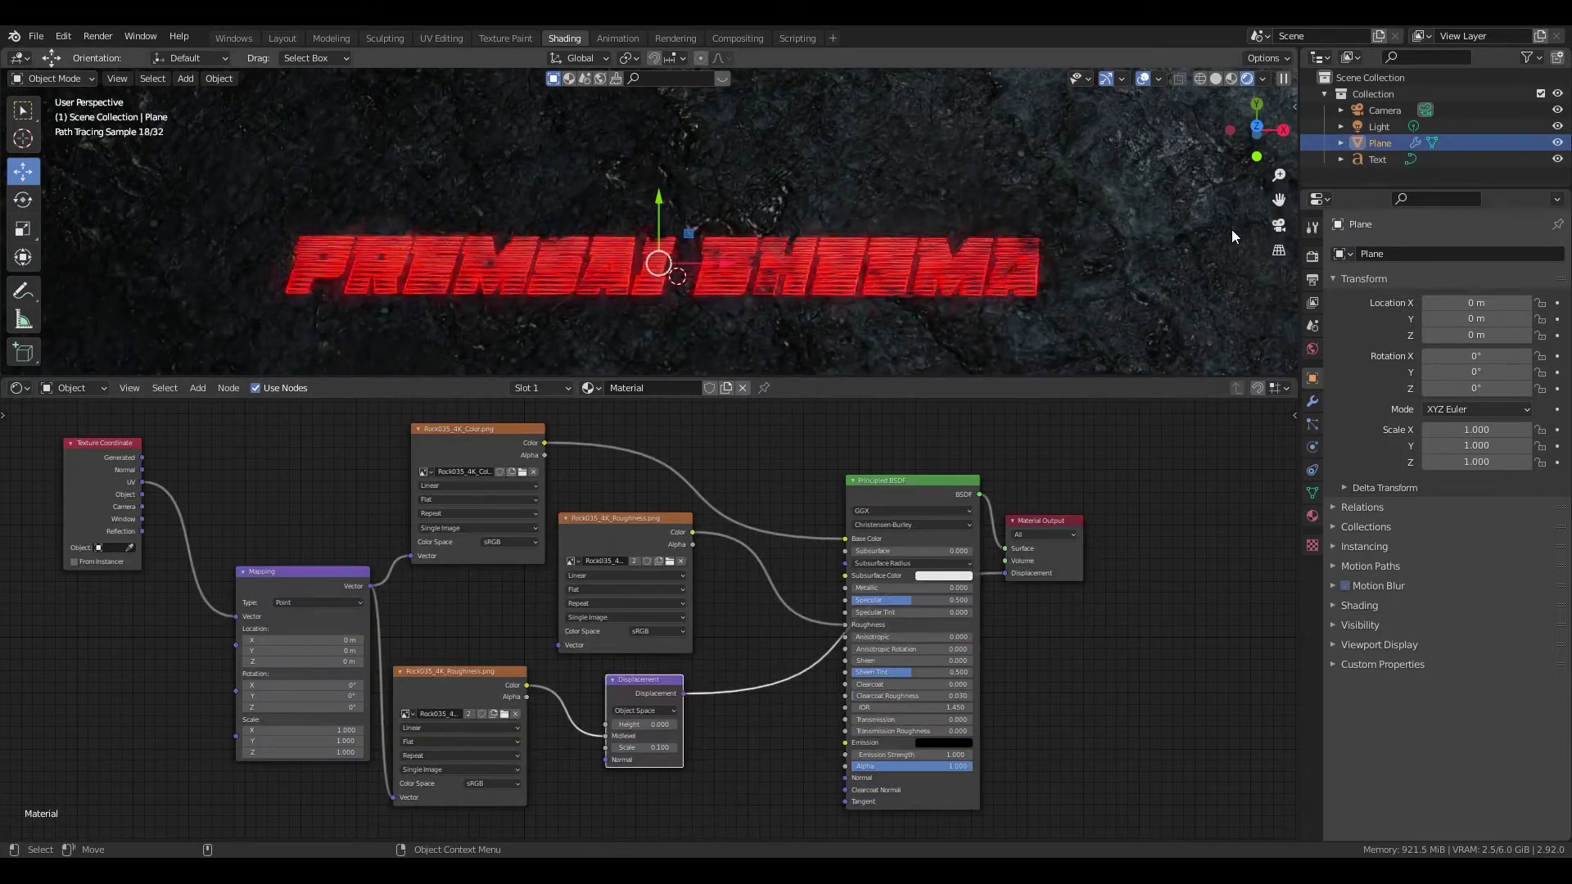
left_click(1383, 159)
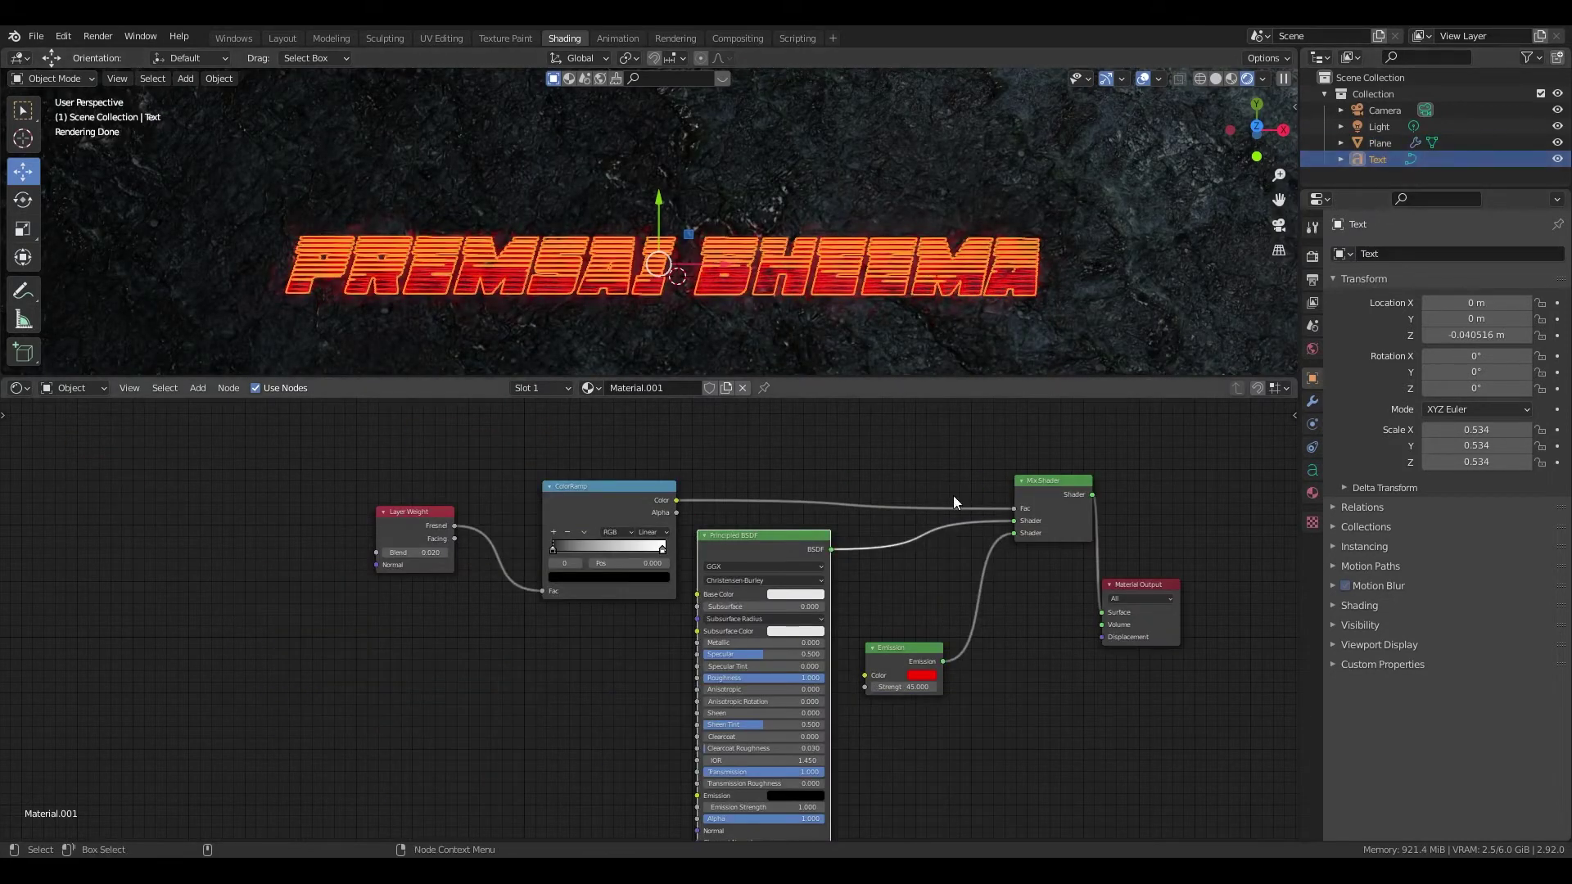
left_click_drag(788, 677, 703, 678)
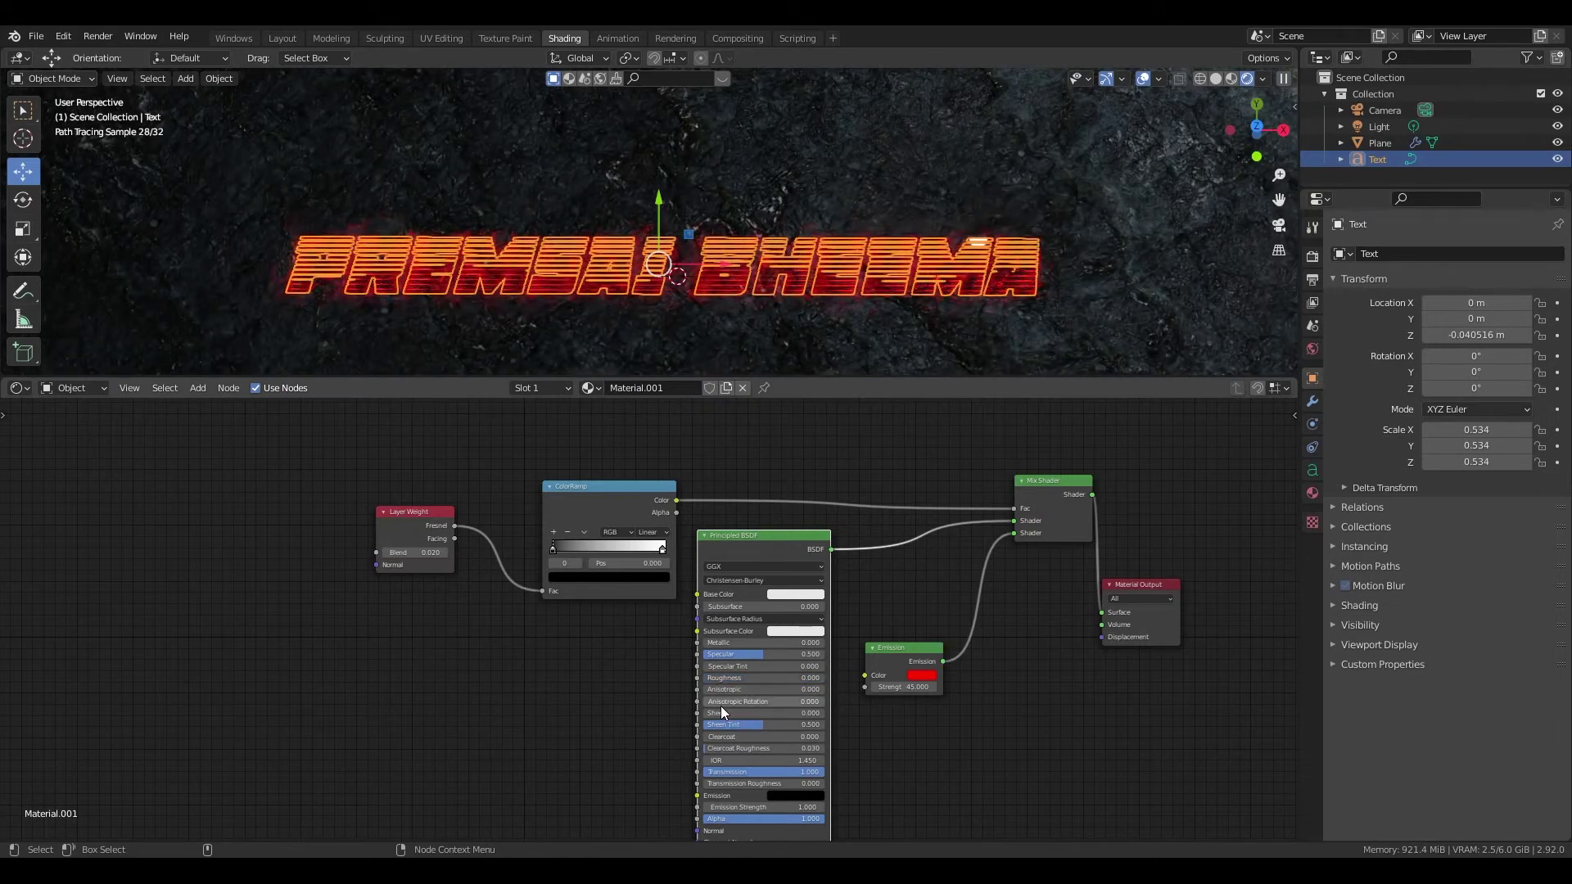
left_click_drag(740, 690, 775, 689)
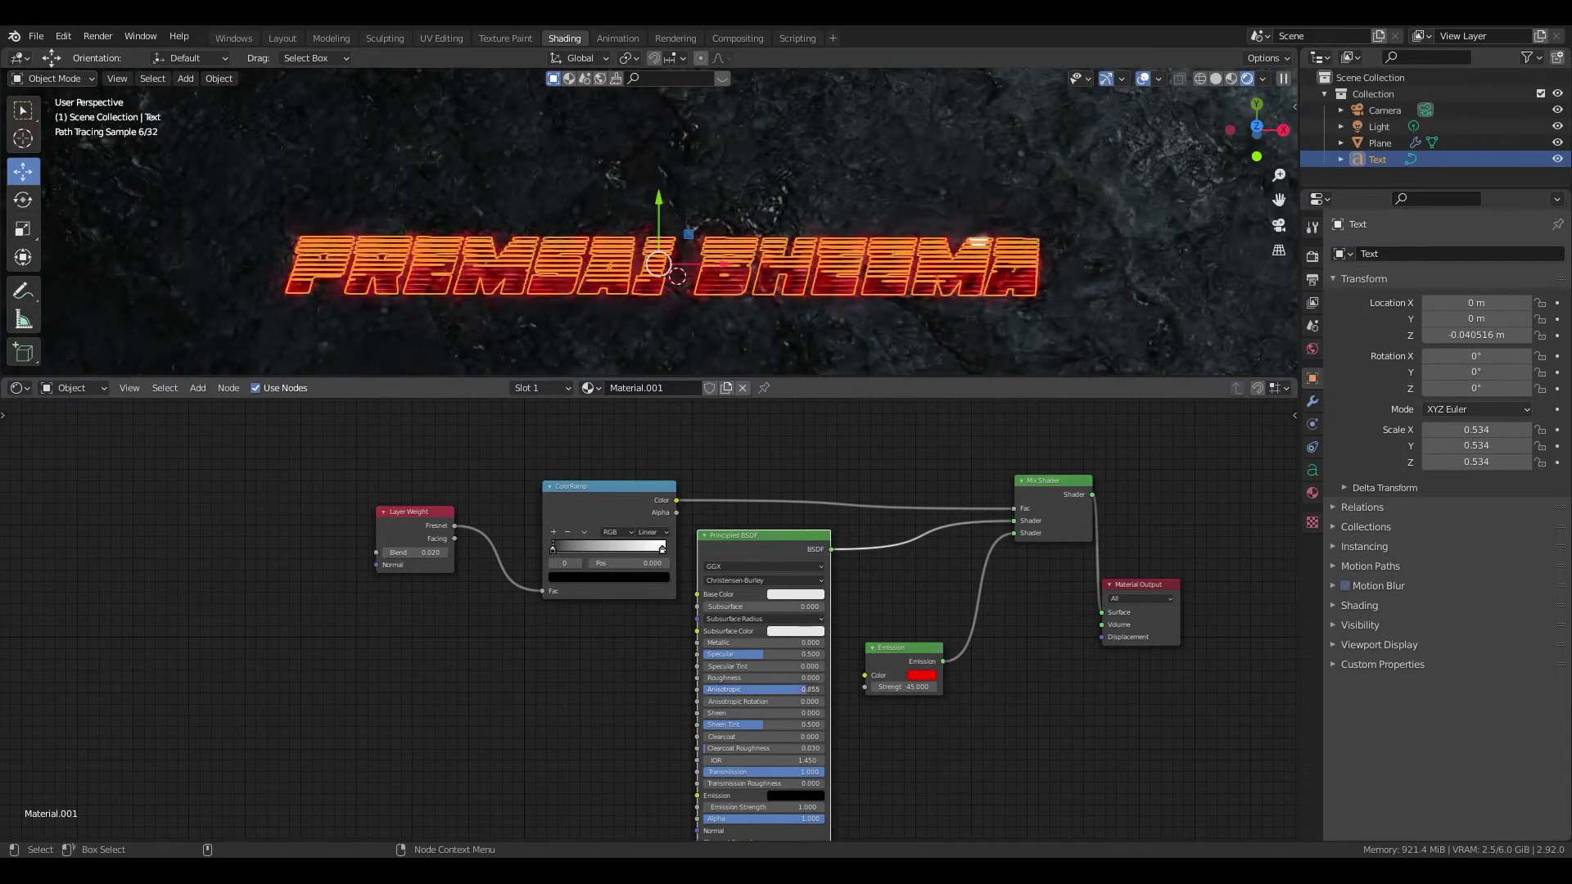
left_click_drag(803, 689, 703, 689)
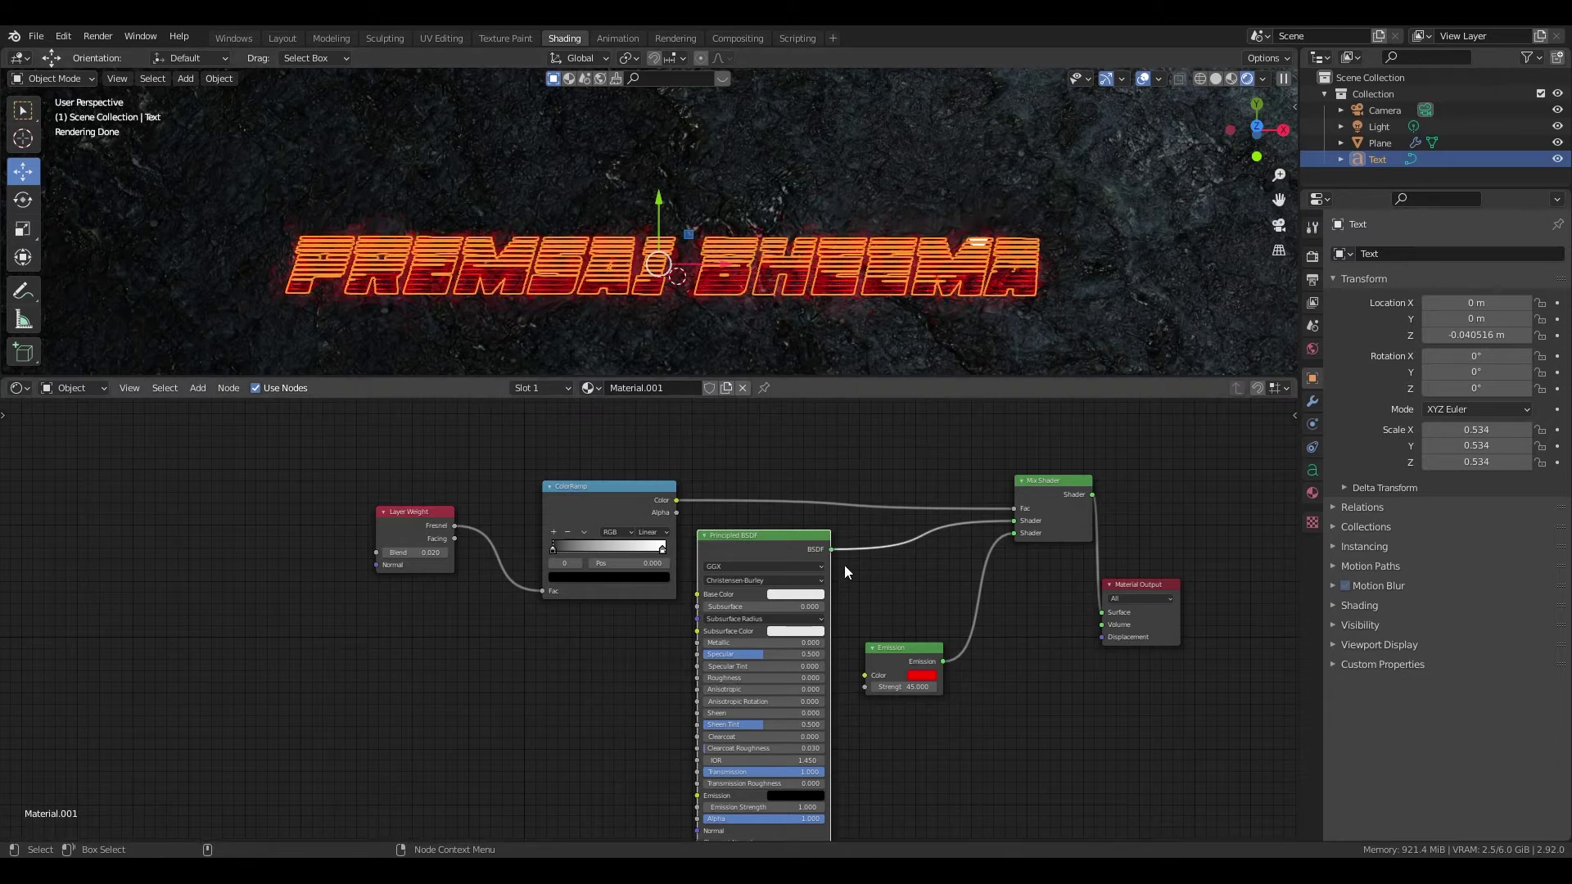
Step: Move the ColorRamp and Principled BSDF nodes up, set BSDF emission strength 4.1, and select the plane
left_click_drag(777, 533, 776, 518)
left_click_drag(614, 479, 611, 420)
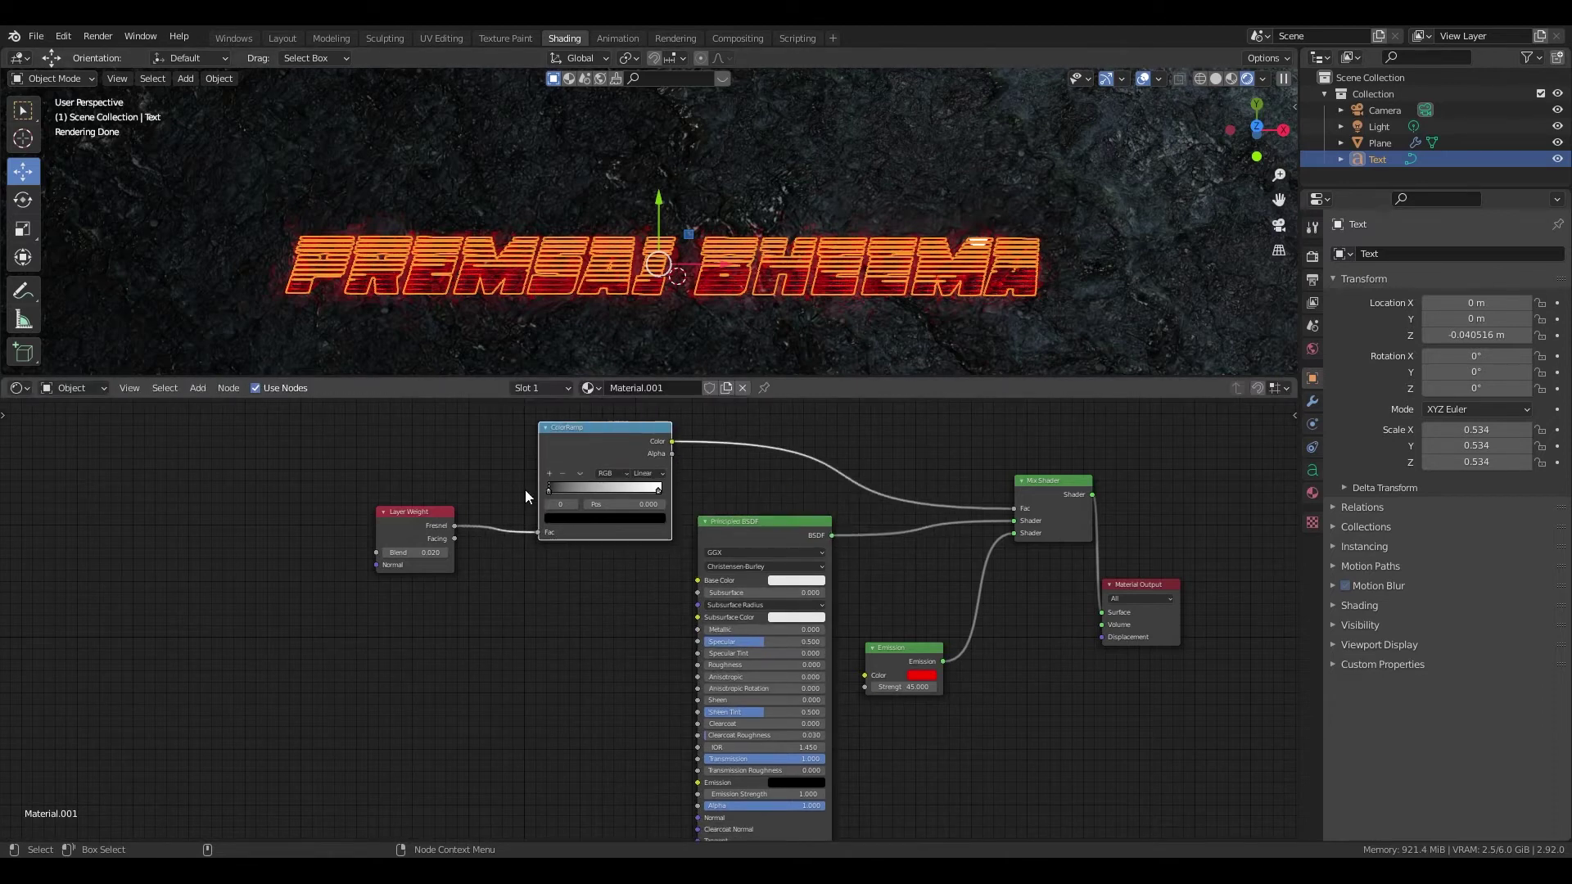
left_click_drag(727, 521, 709, 485)
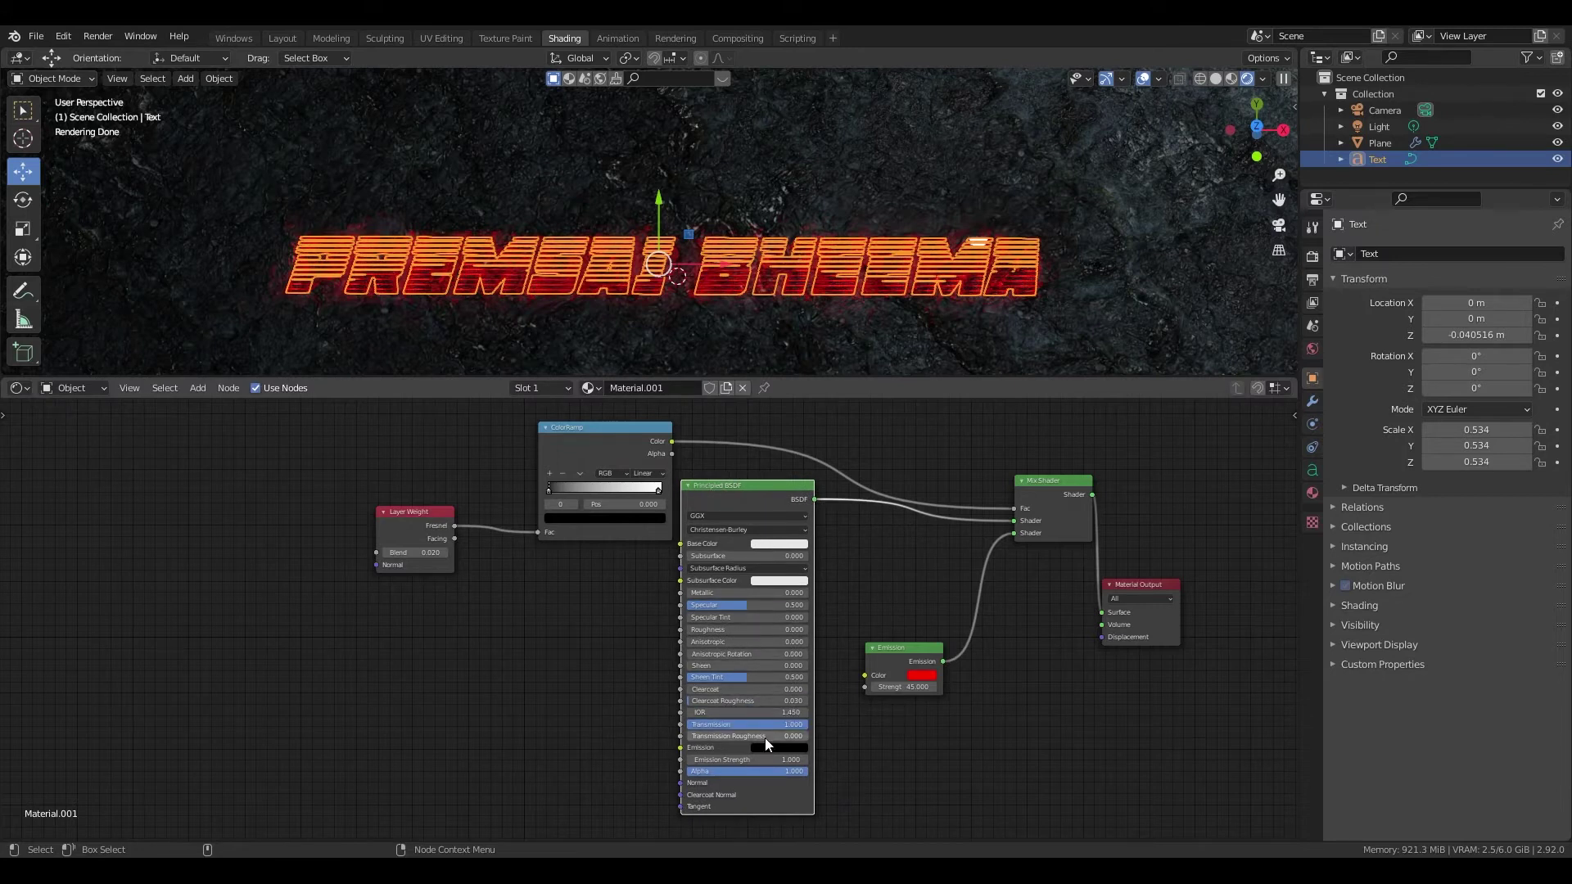
left_click_drag(730, 755, 730, 760)
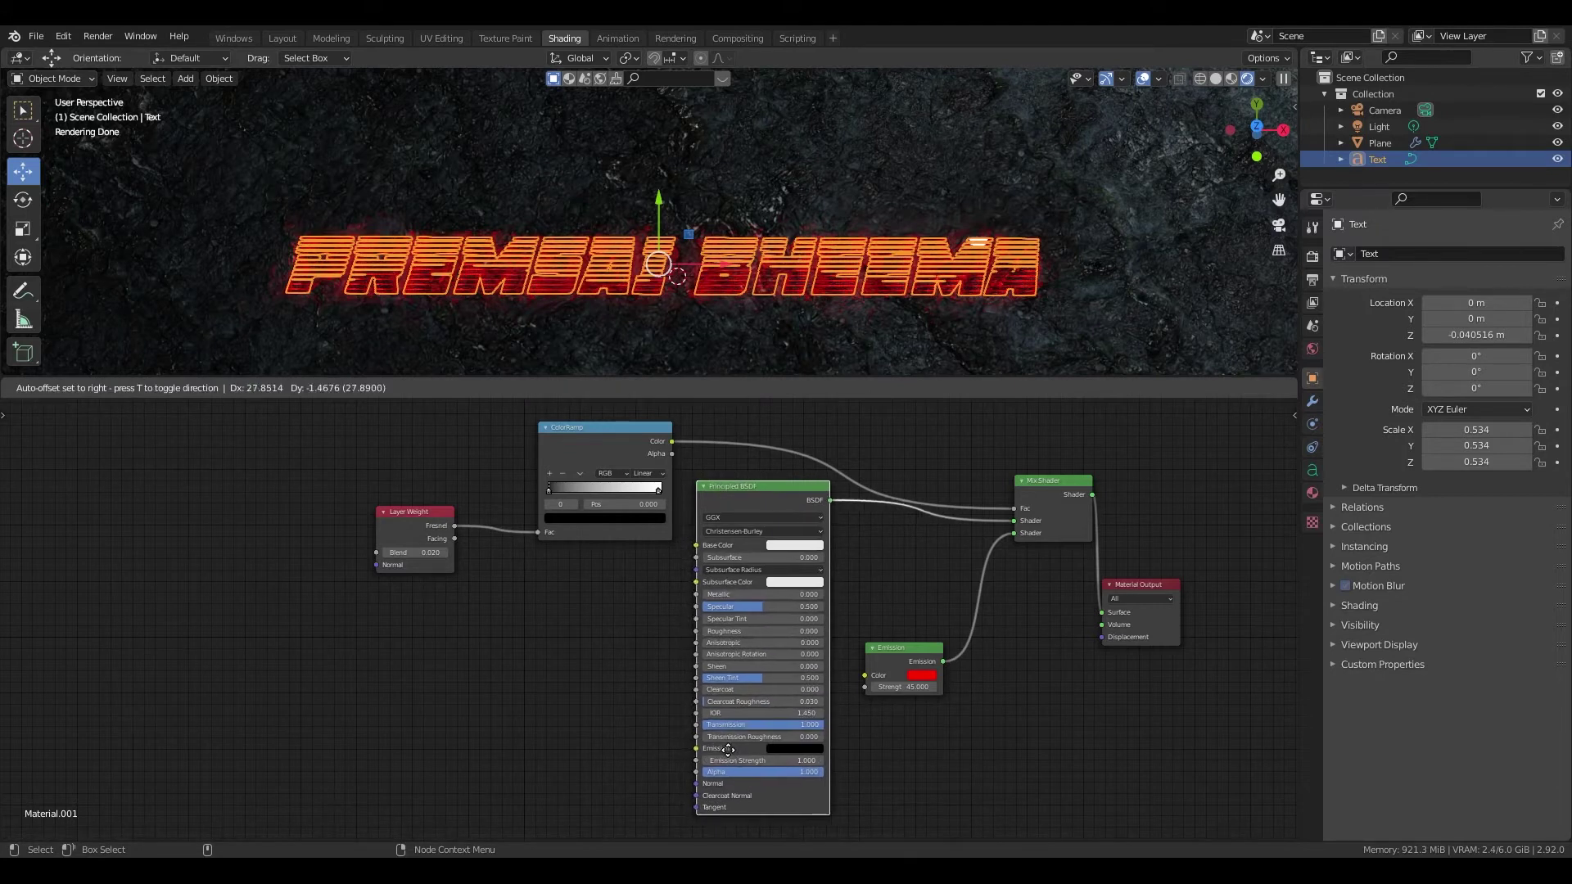
key("g")
left_click(752, 753)
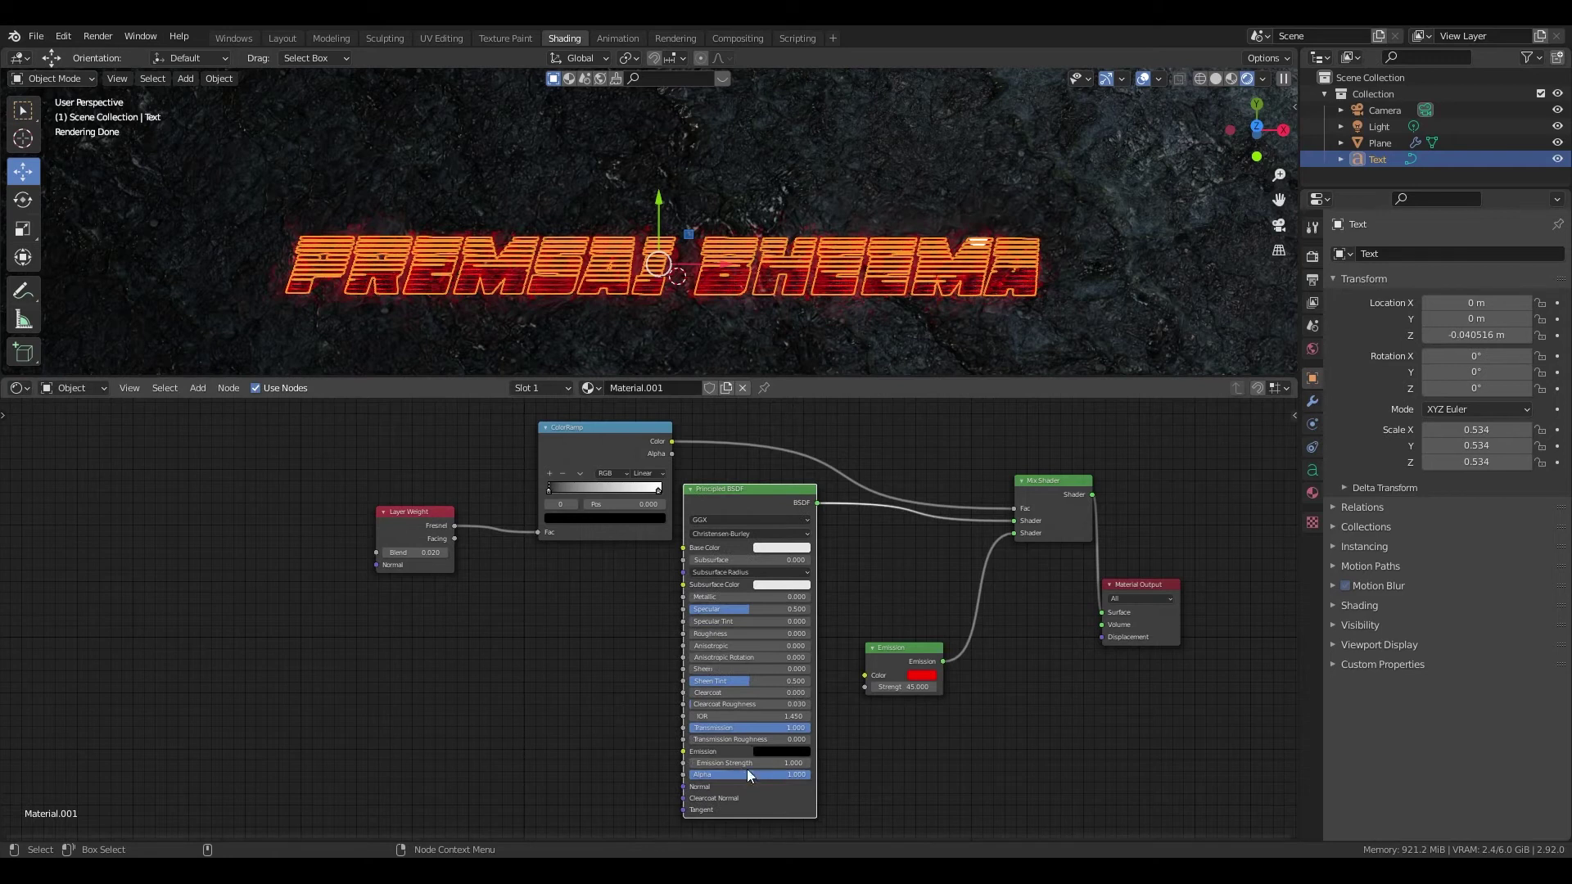
left_click_drag(740, 763, 794, 763)
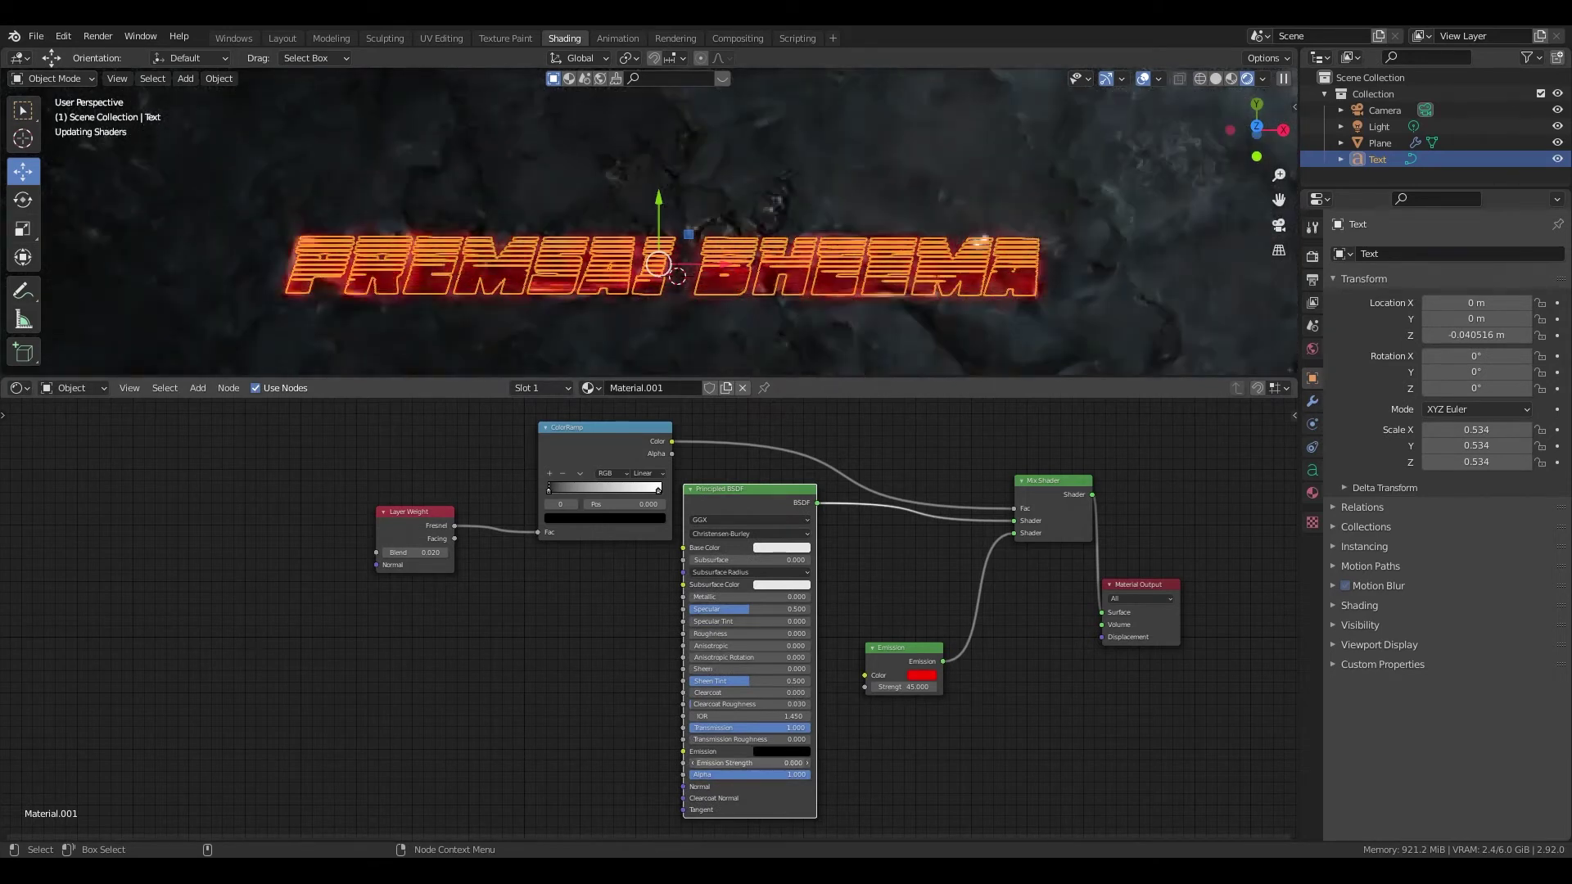
left_click(1232, 247)
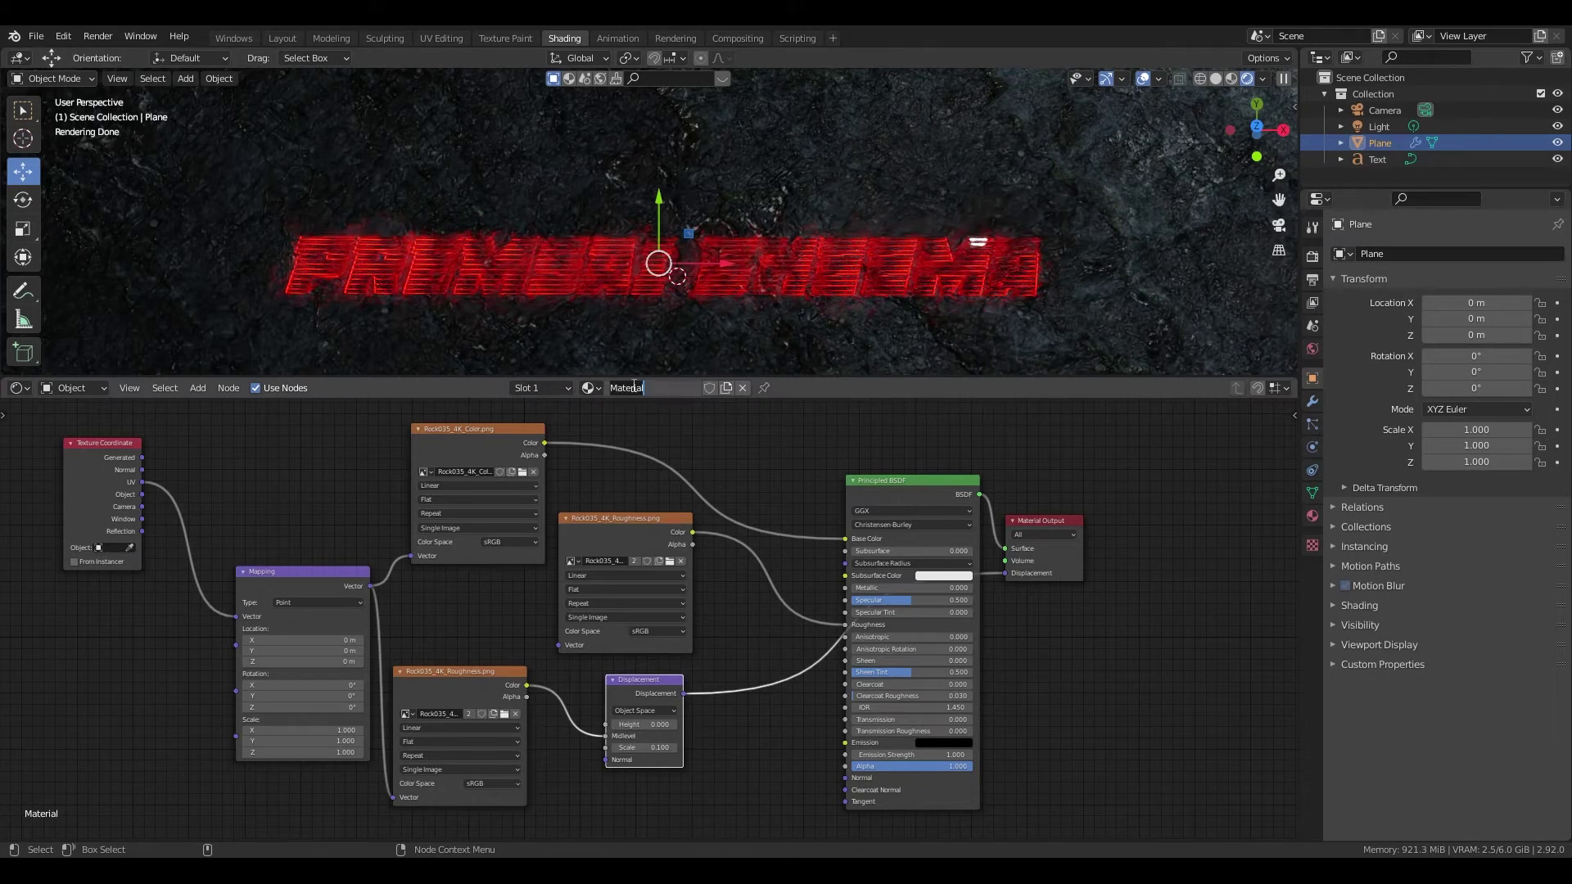
Step: Via Material.001, set the BSDF emission strength to 6.6, then restore the rock material on the plane
left_click(595, 387)
left_click(609, 429)
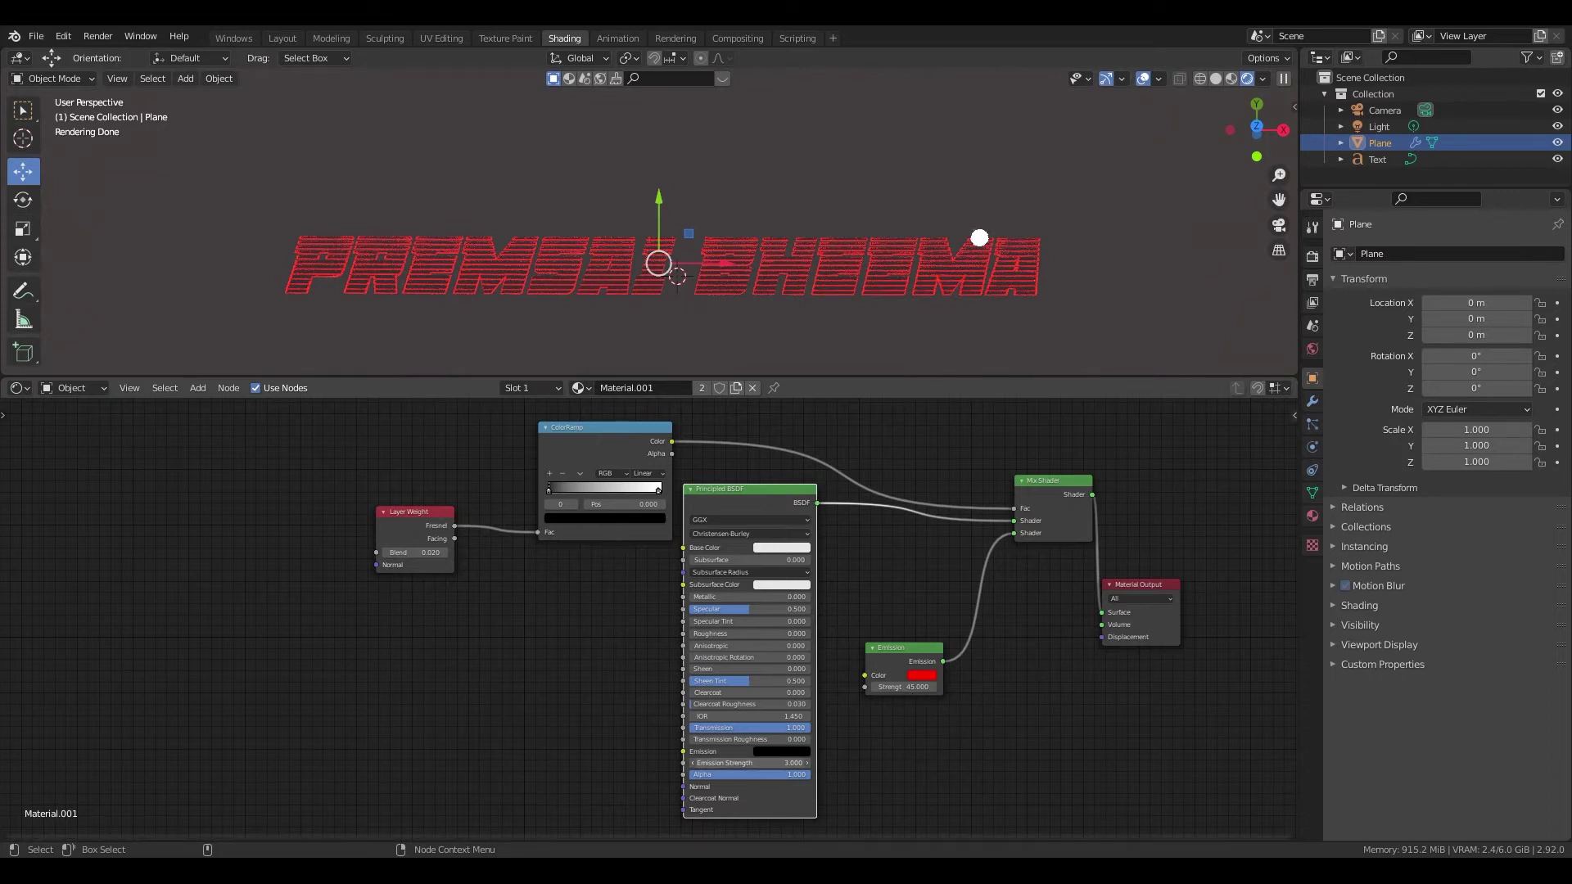
left_click_drag(747, 763, 776, 763)
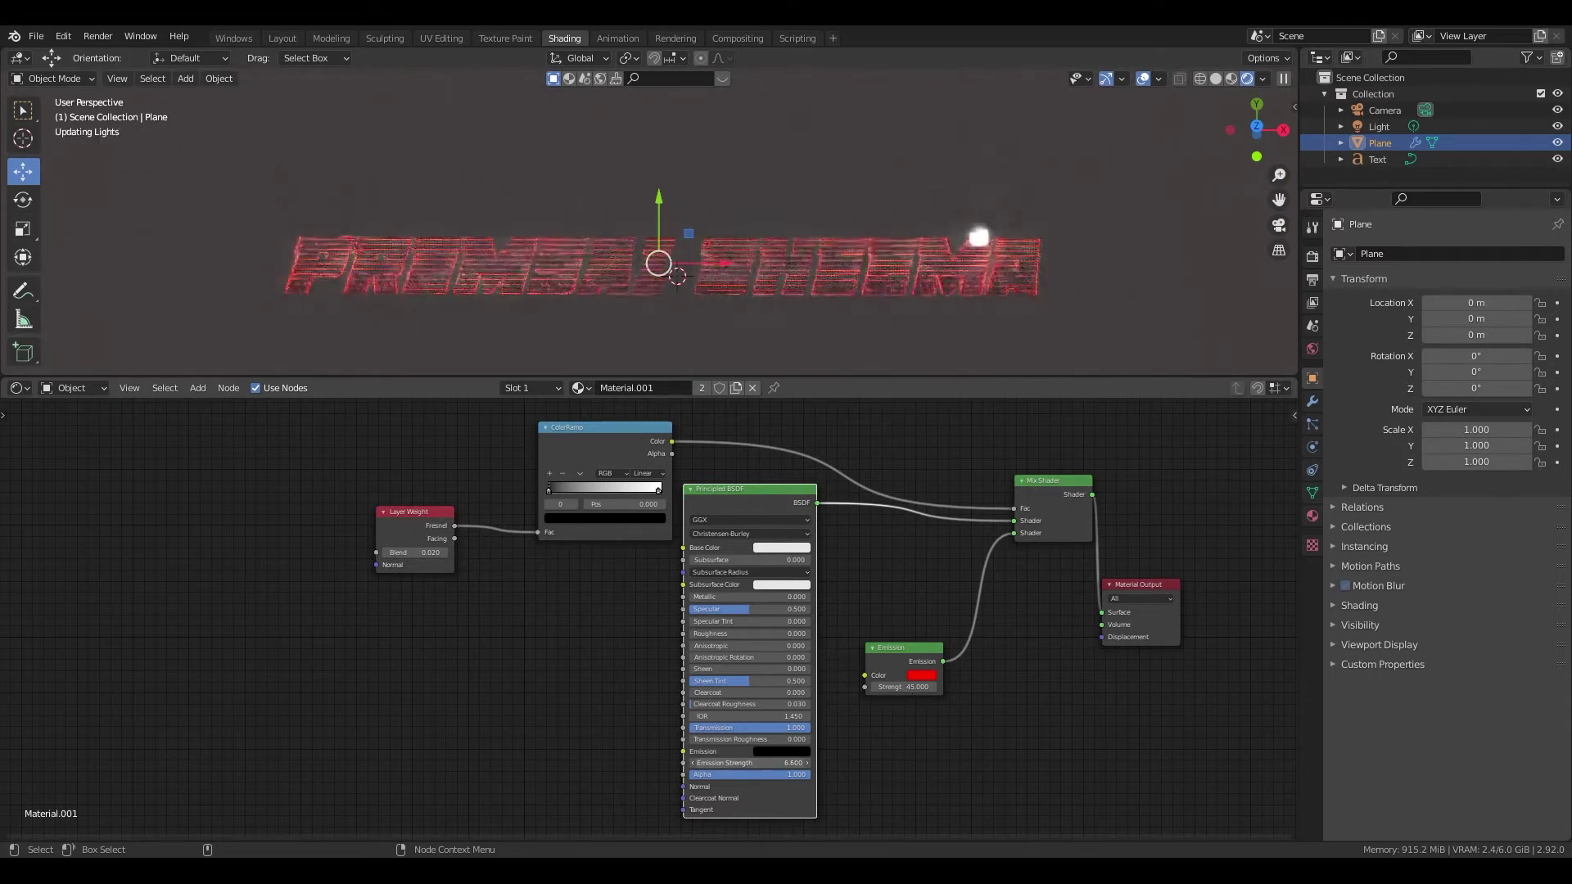
left_click_drag(776, 763, 780, 763)
key("z")
left_click(1144, 227)
left_click(582, 388)
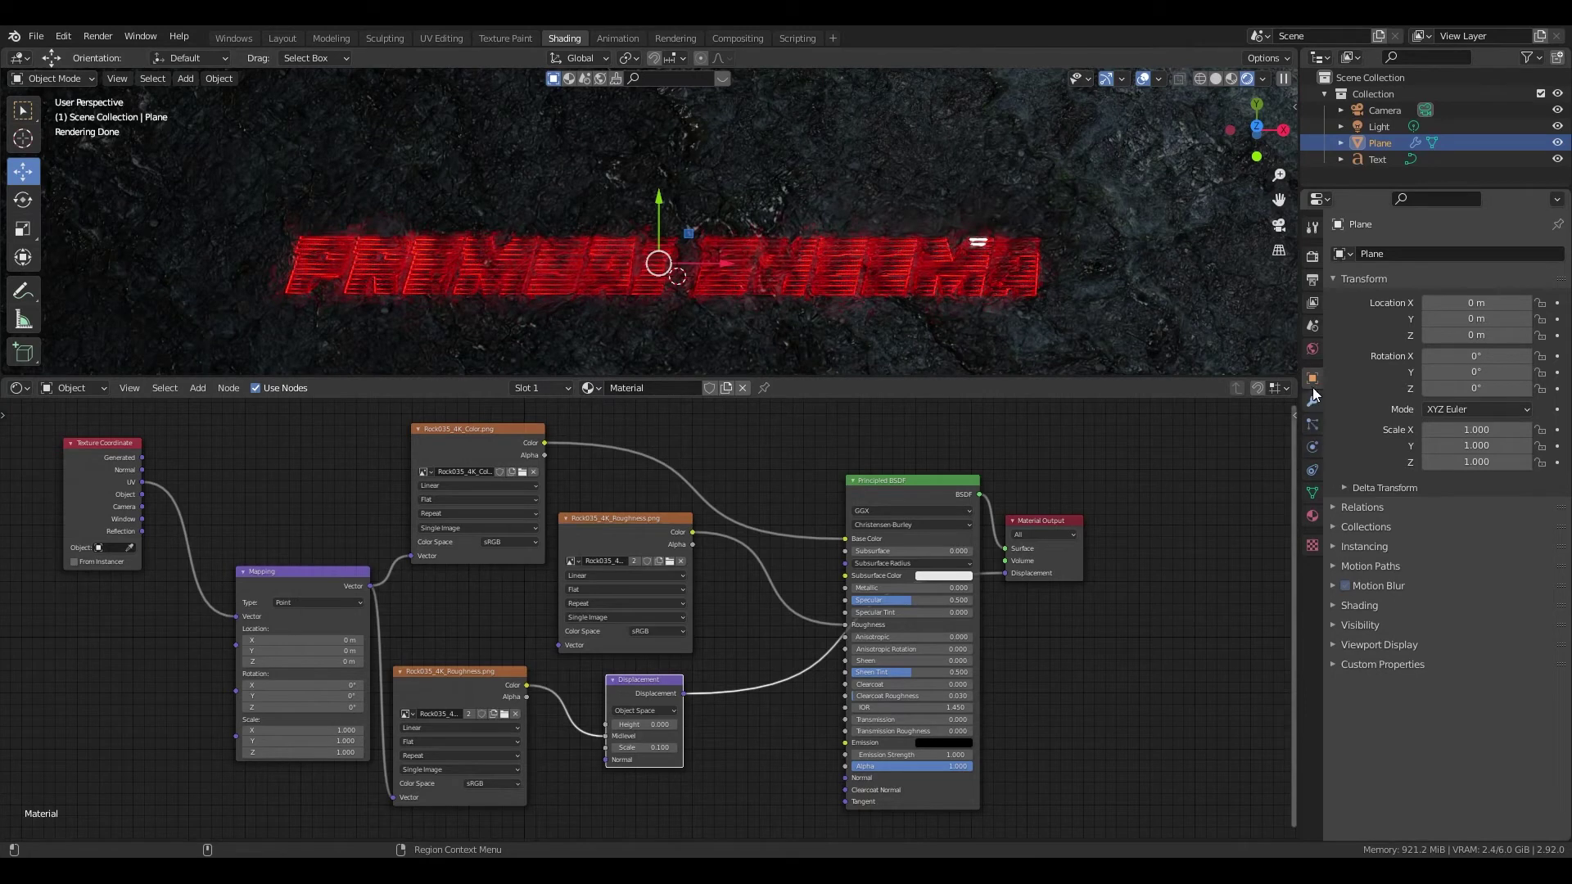
Step: Show the World.002 Background settings and set viewport shading to Scene World on, Scene Lights off
left_click(1313, 350)
left_click(1429, 352)
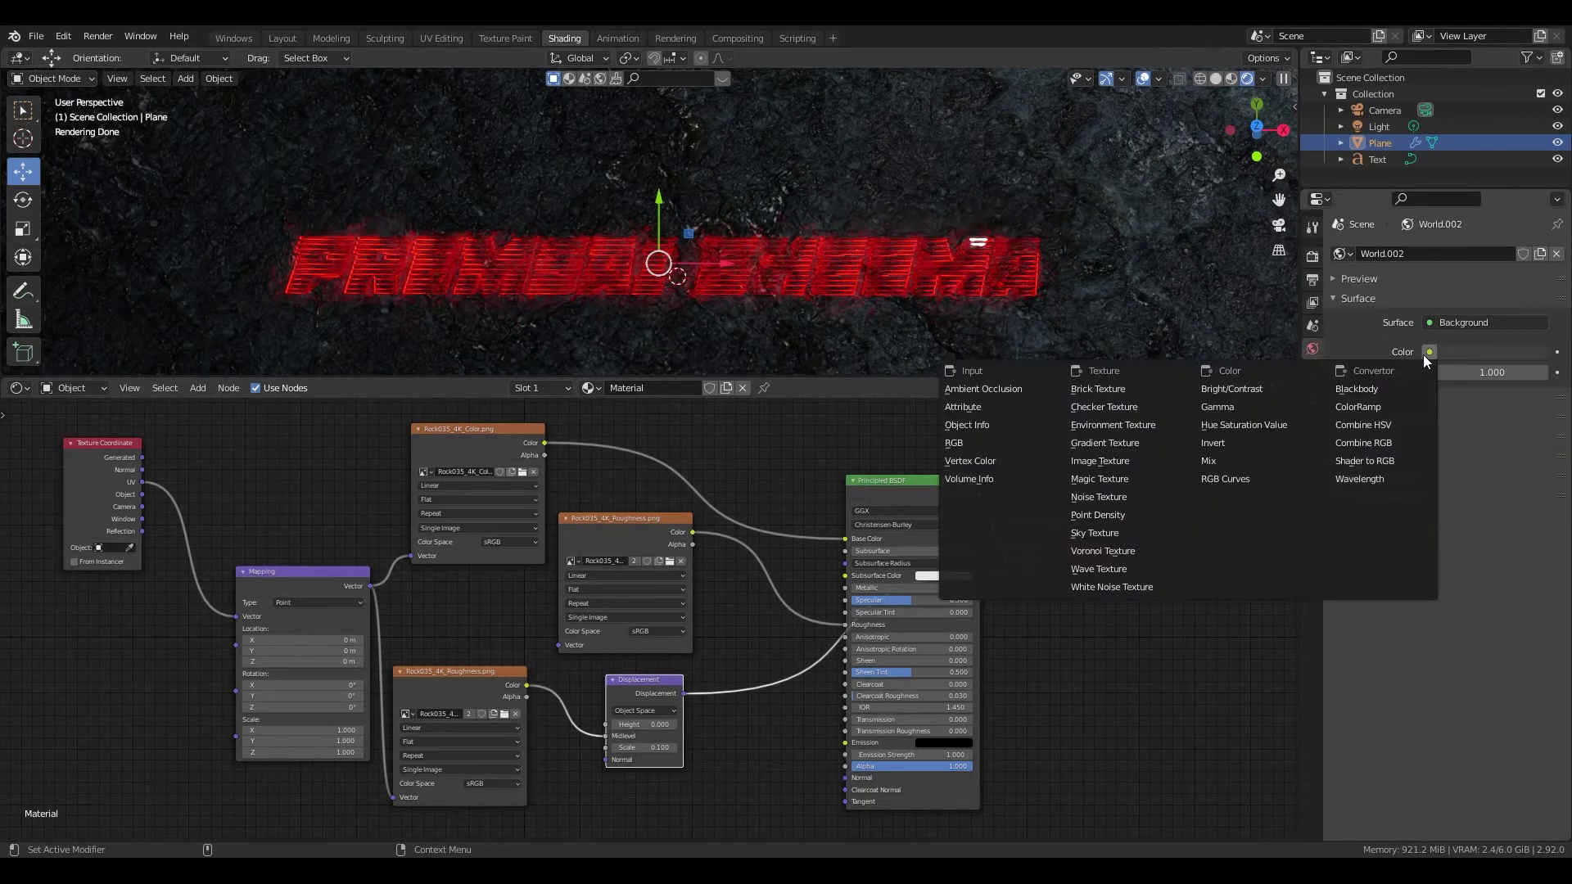
left_click(1268, 80)
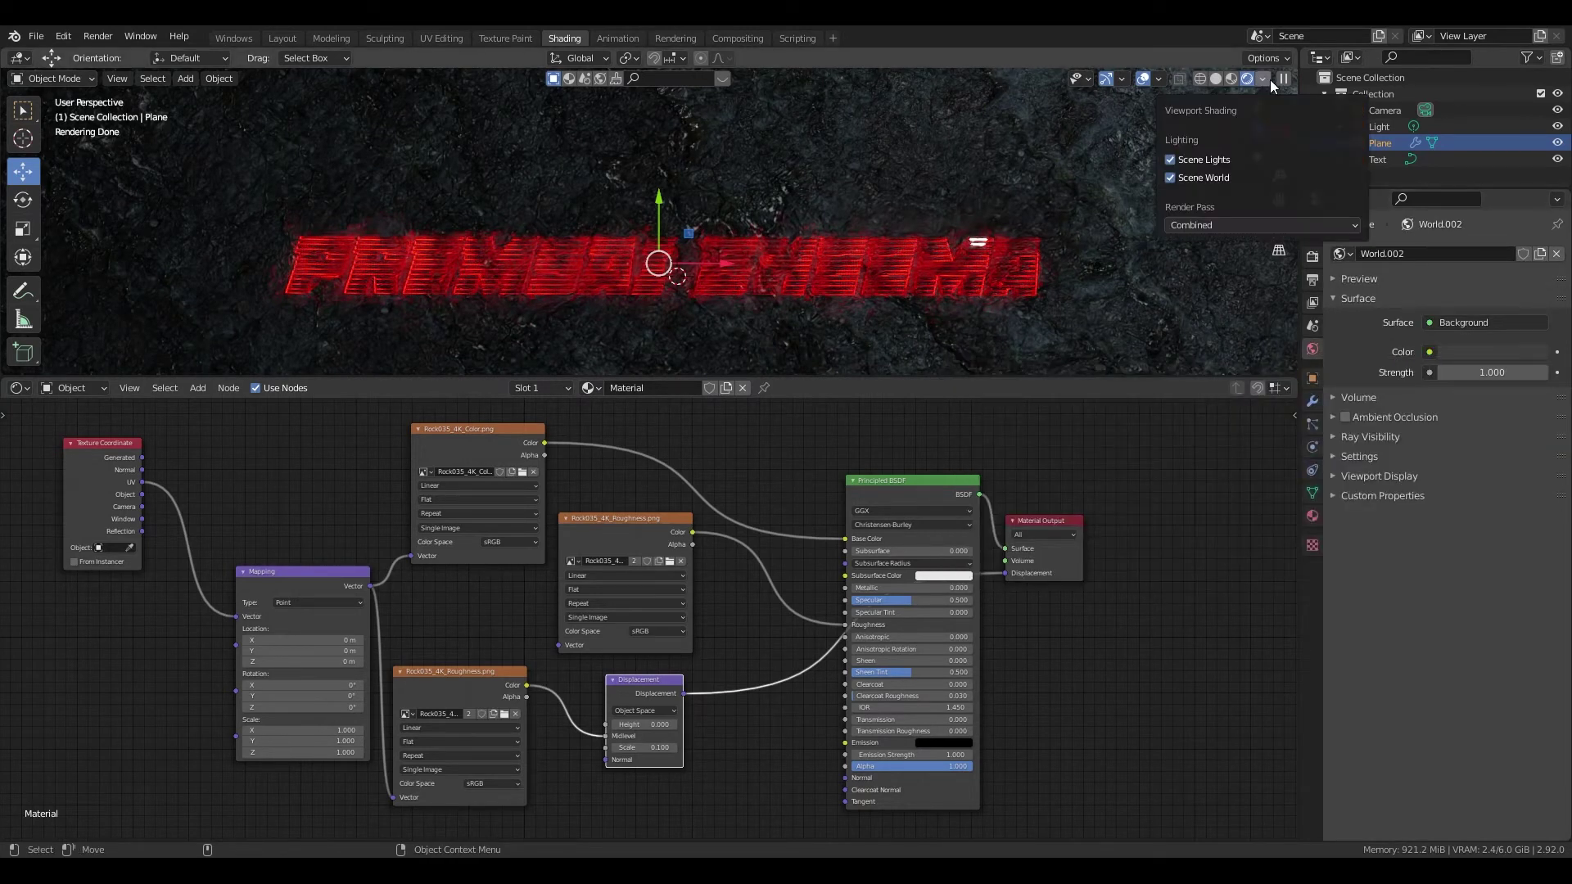
left_click(1173, 160)
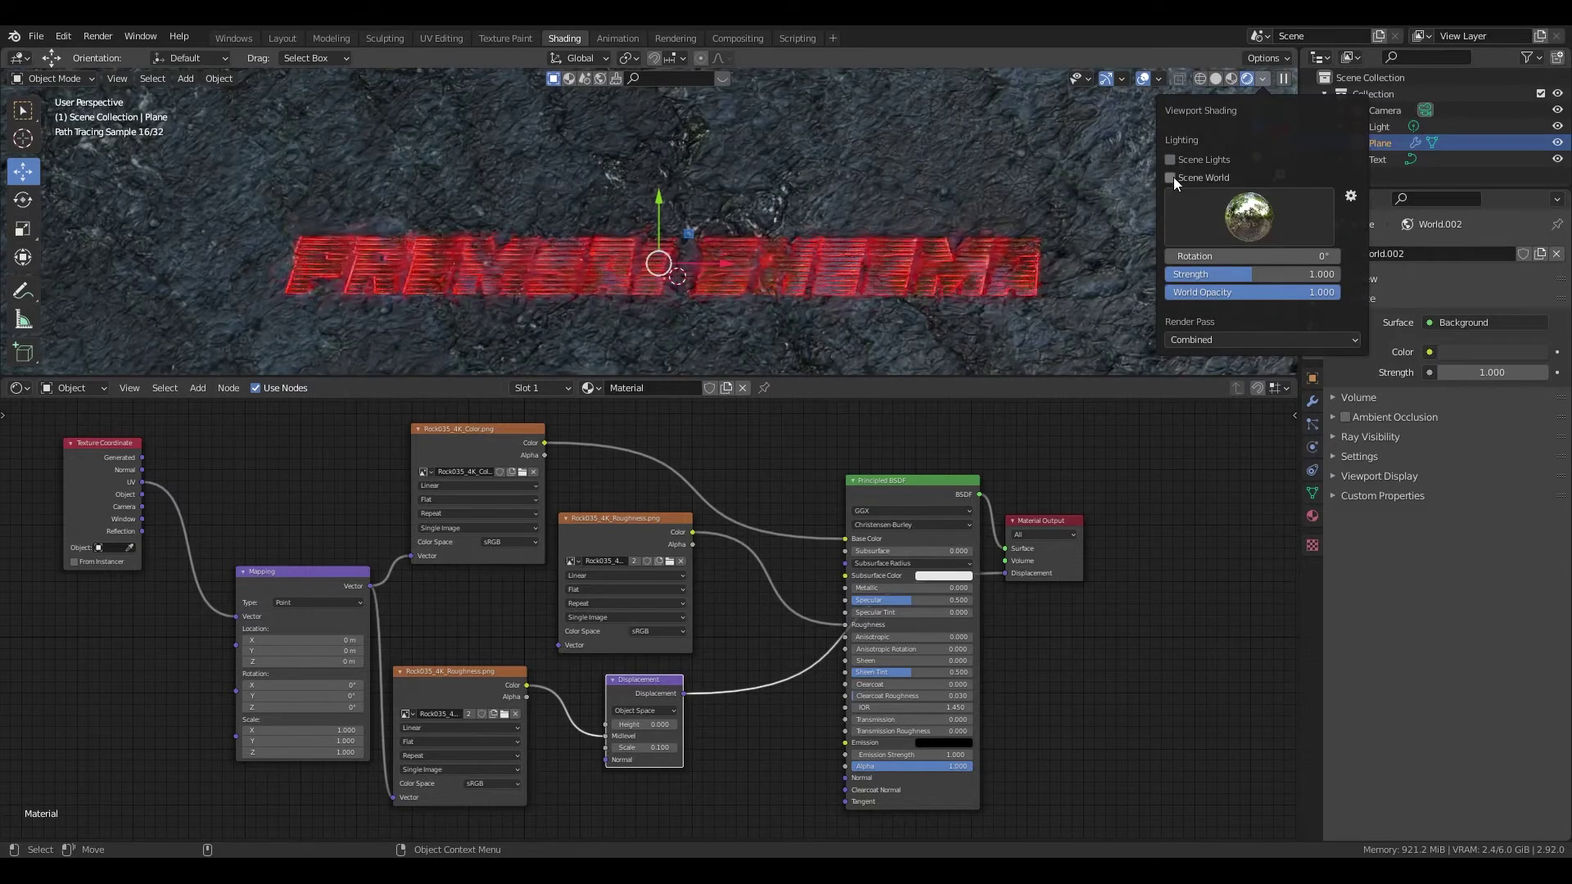
left_click(1172, 177)
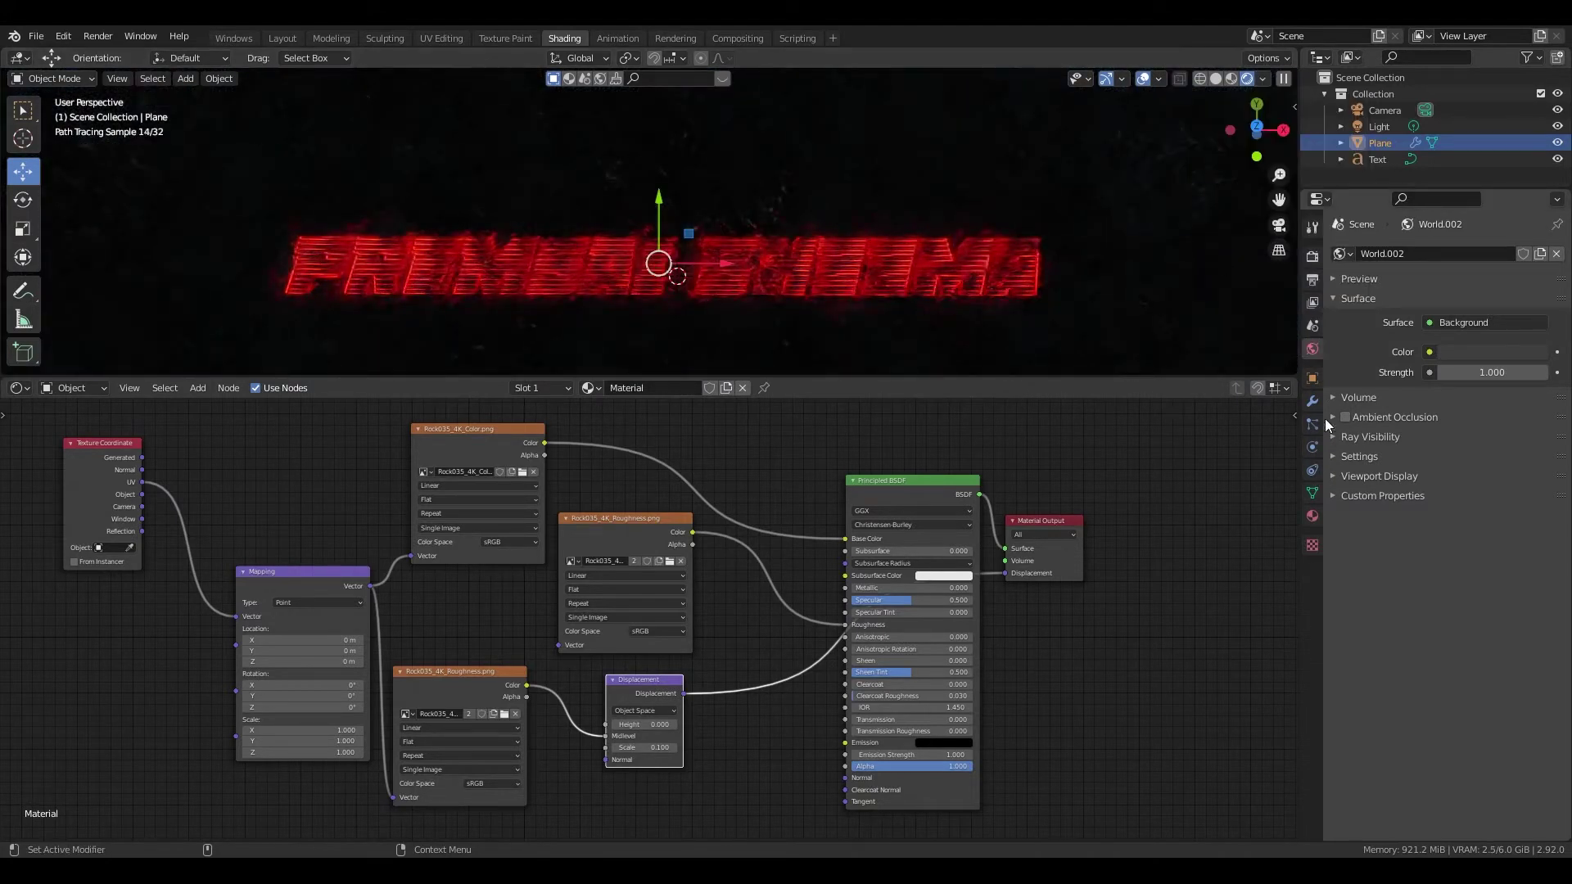
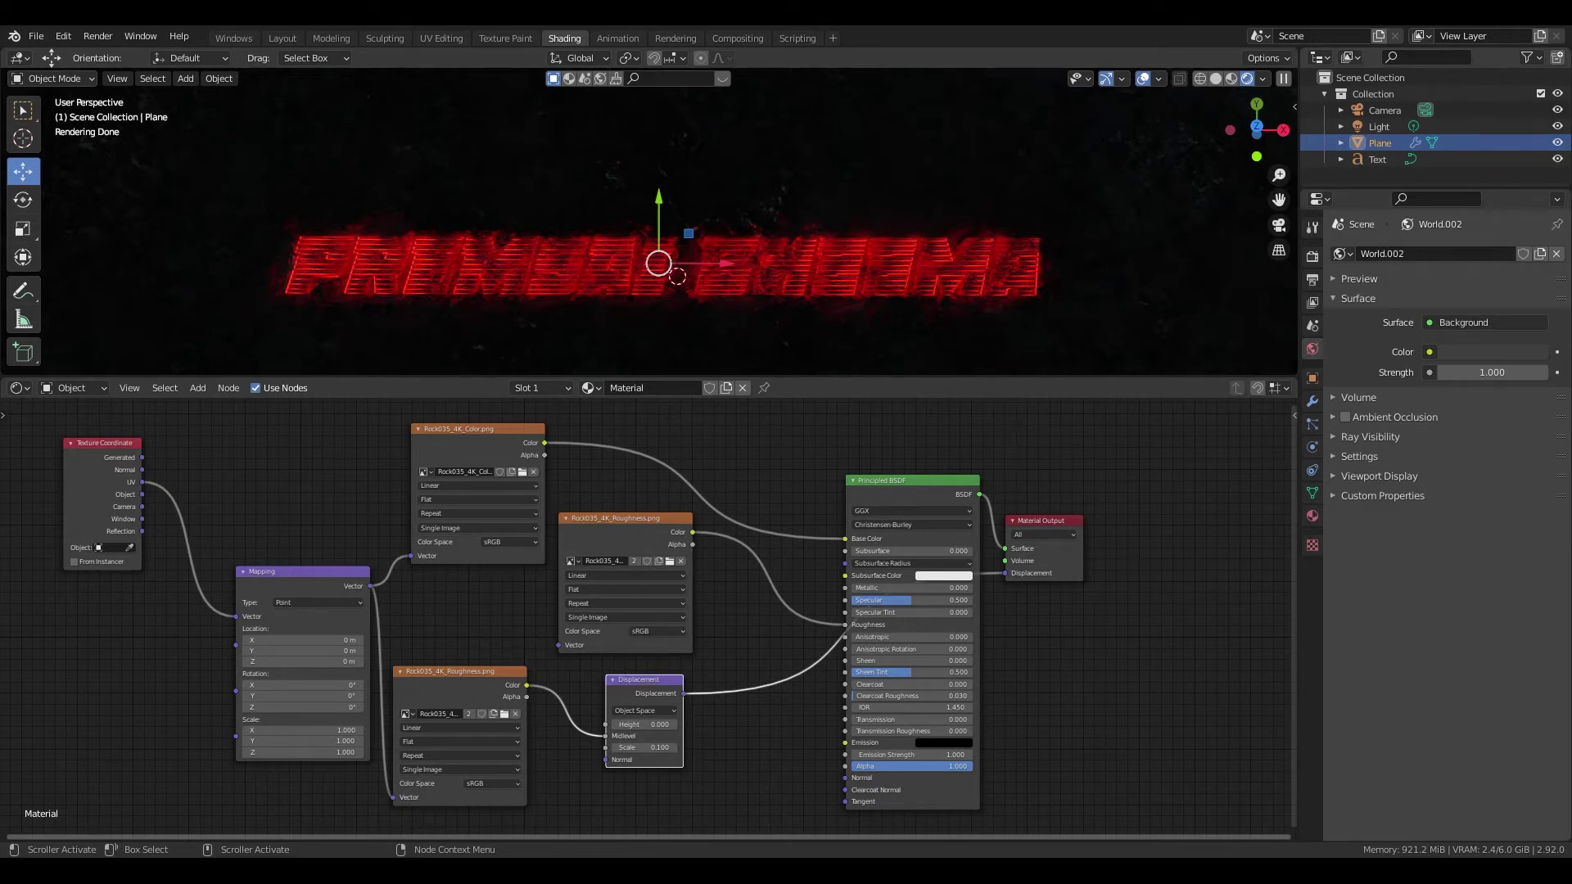
Step: Light the world with the kloppenheim_02_4k.hdr environment texture and preview it with scene lighting
left_click(1263, 78)
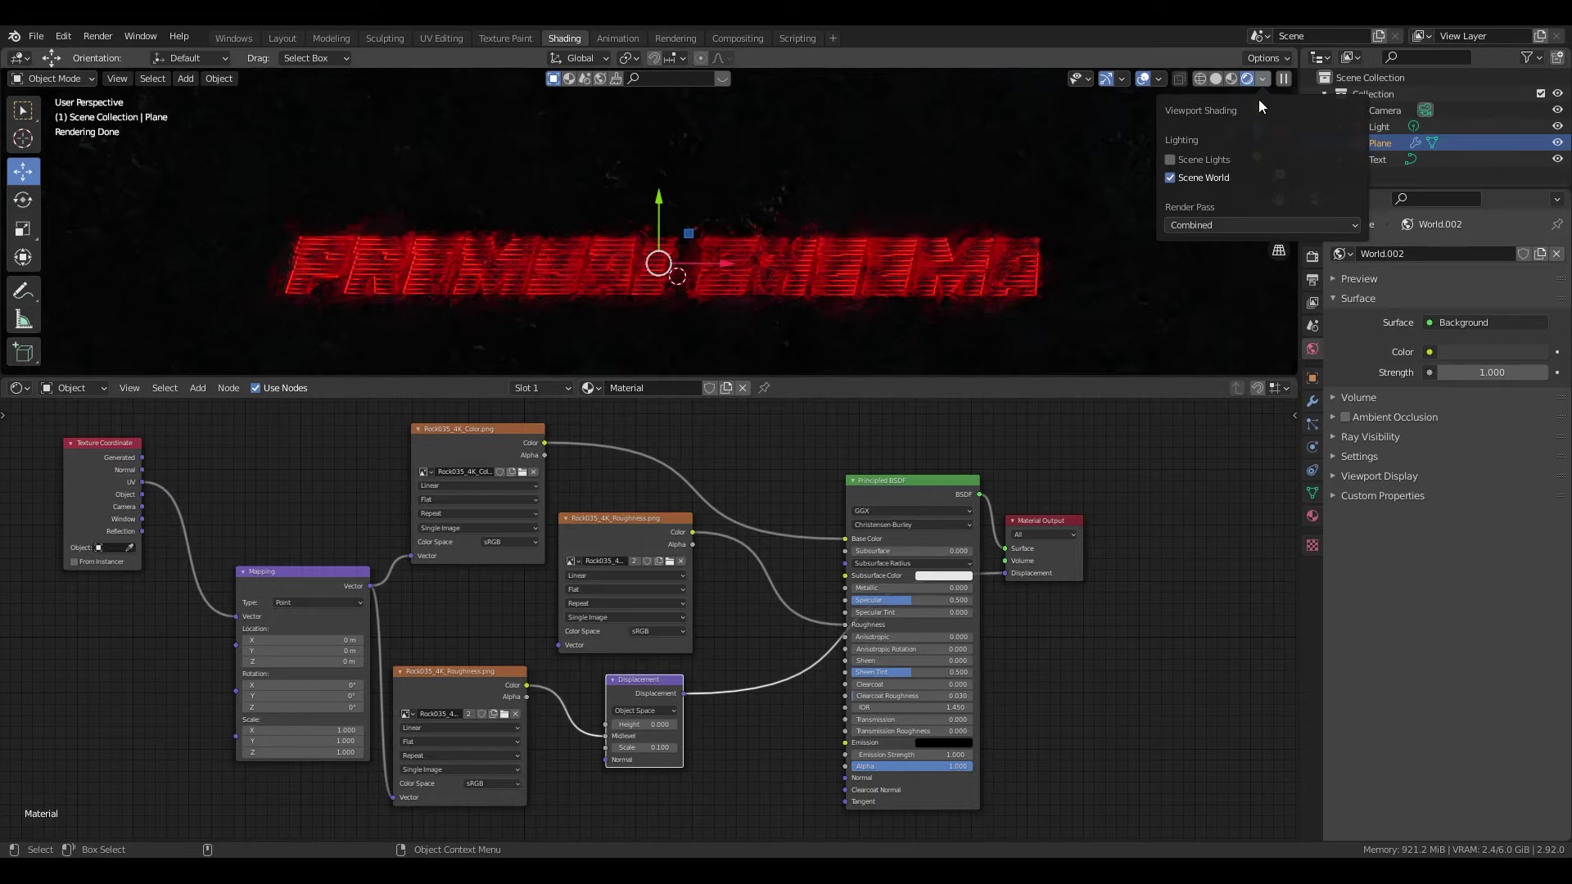
left_click(1179, 160)
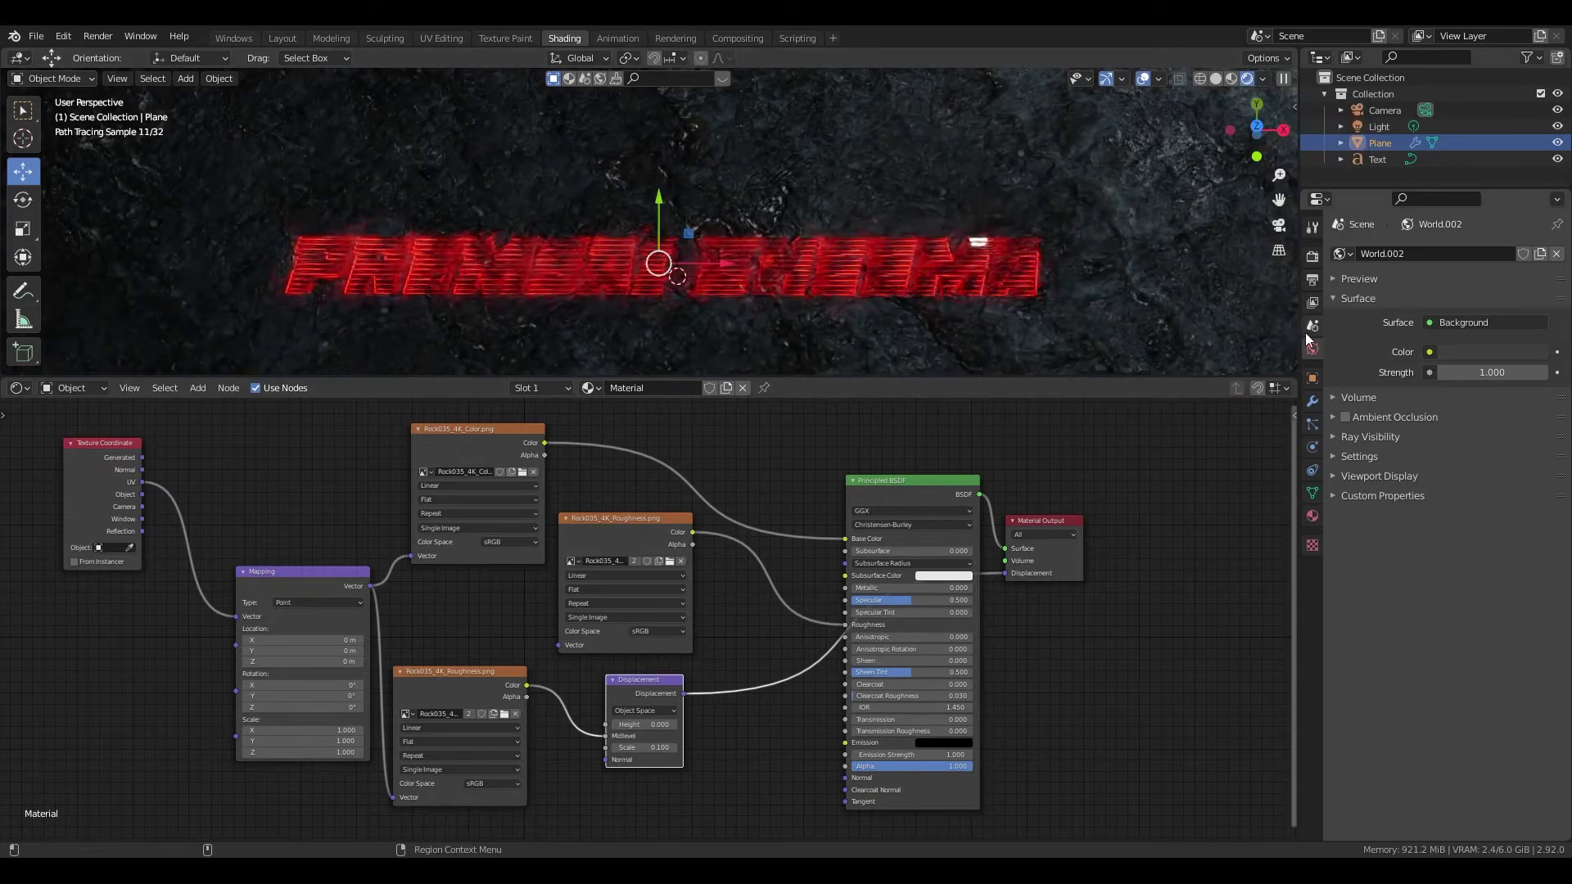
left_click(1423, 352)
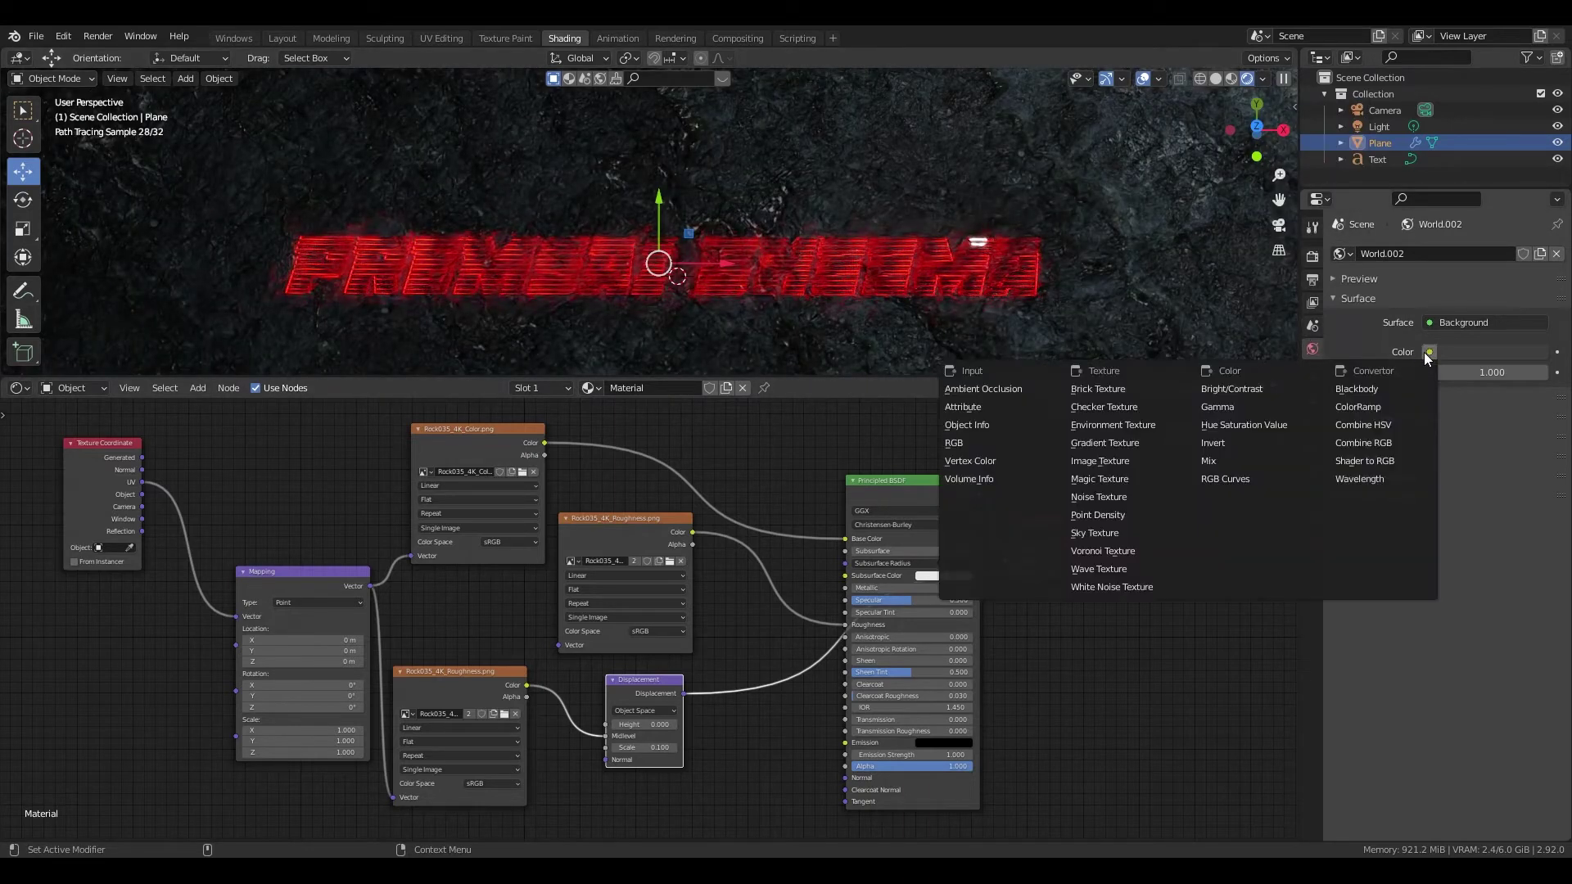
left_click(1186, 425)
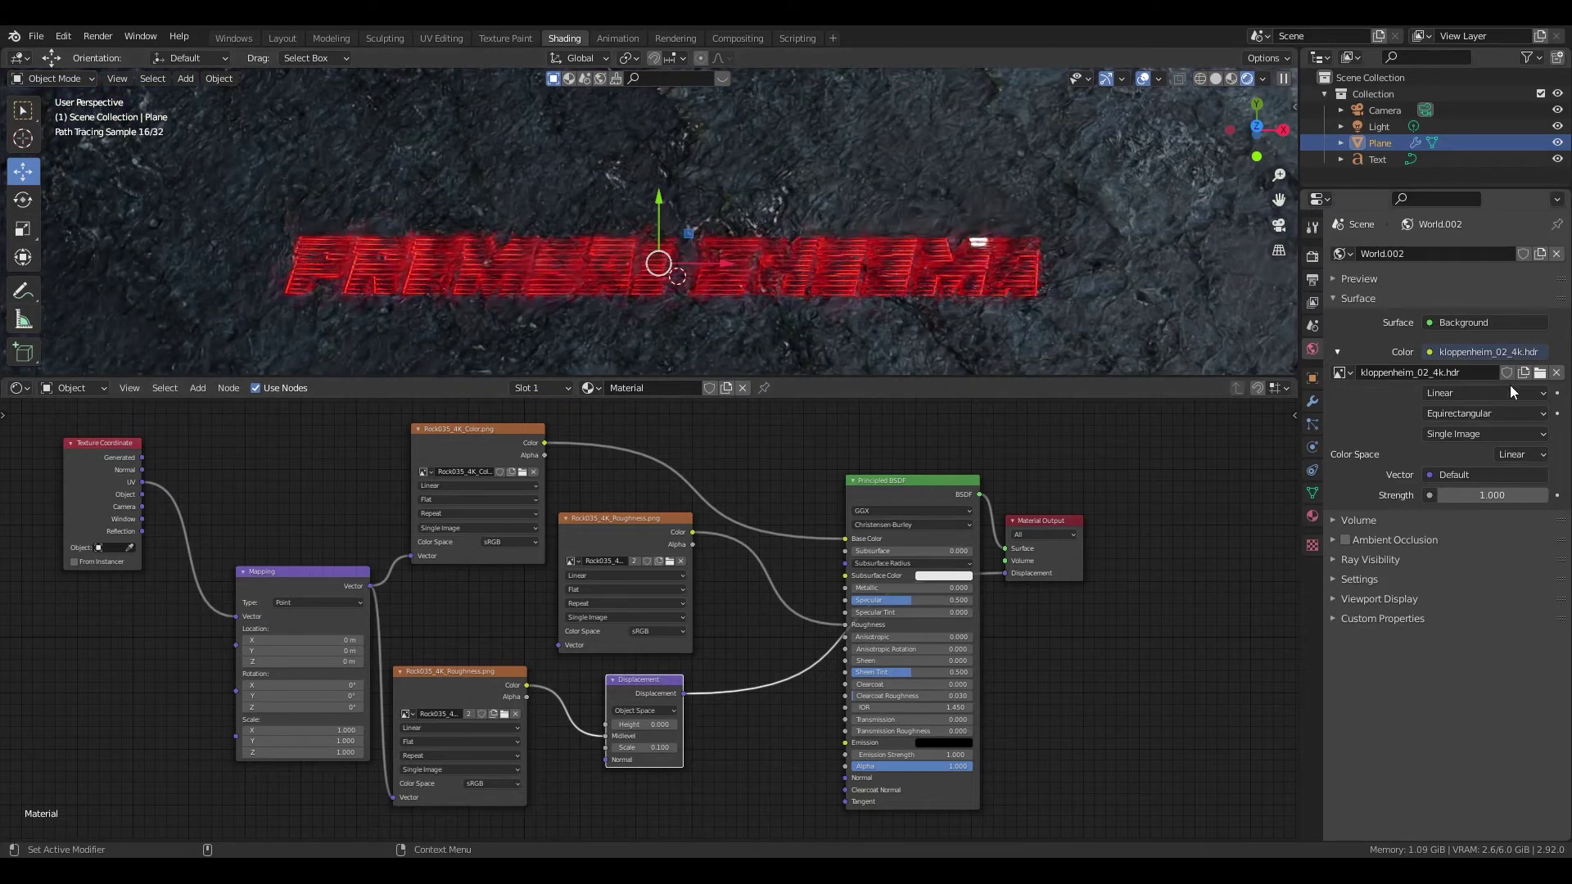
mouse_move(1256, 129)
left_mouse_down()
mouse_move(1264, 176)
mouse_move(1278, 173)
mouse_move(1261, 176)
left_mouse_up()
key("shift+a")
Step: Add an Area light and move it up above and beside the rocky plane
left_click(502, 543)
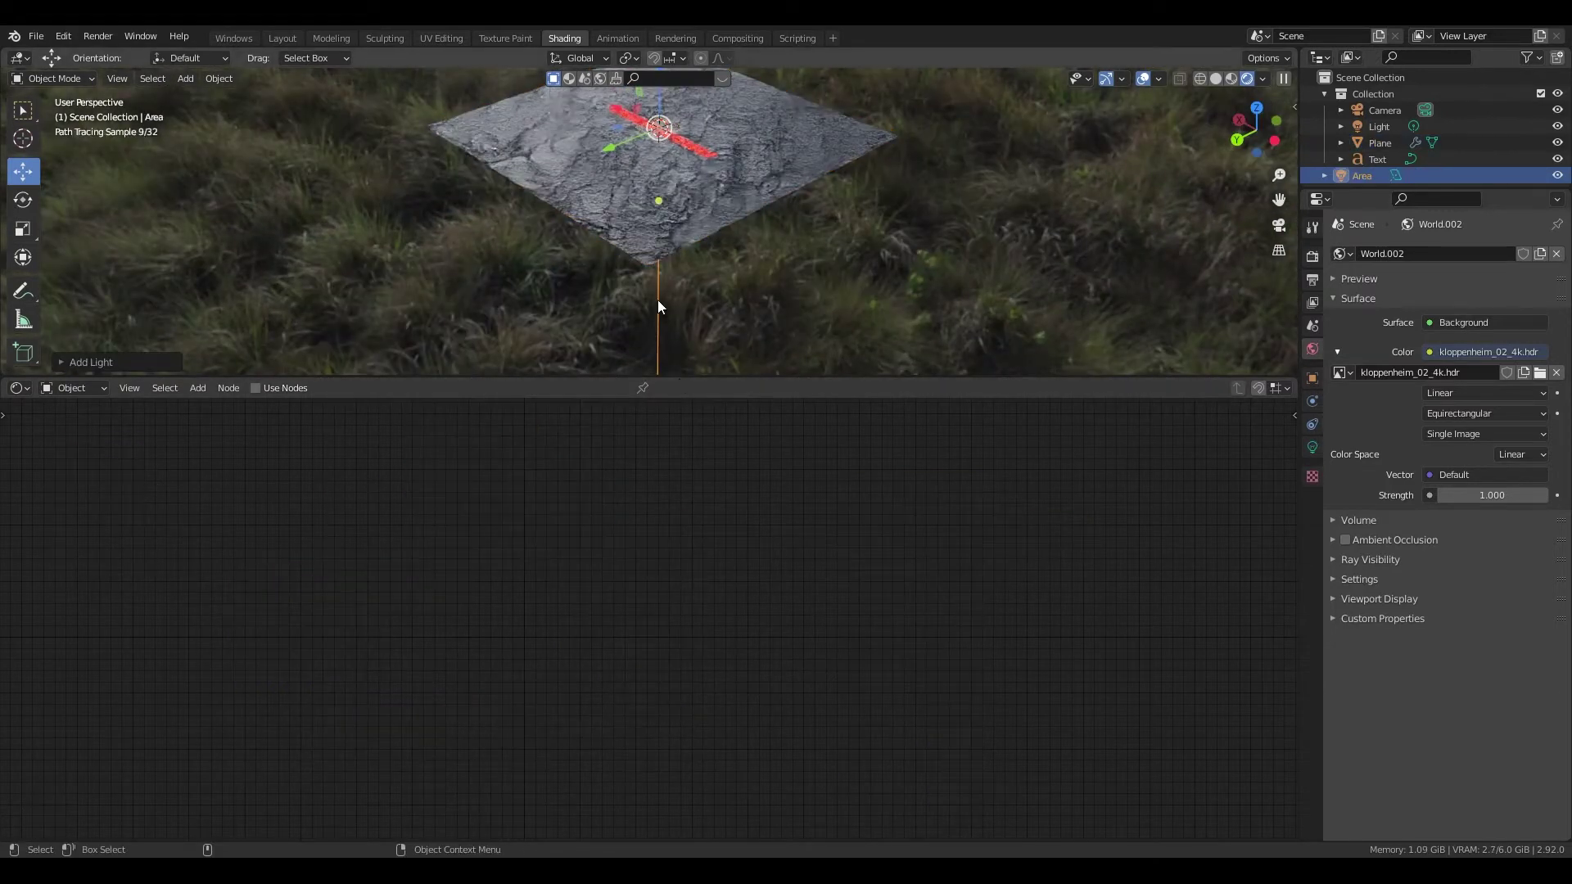
left_click_drag(657, 378, 692, 484)
key("g")
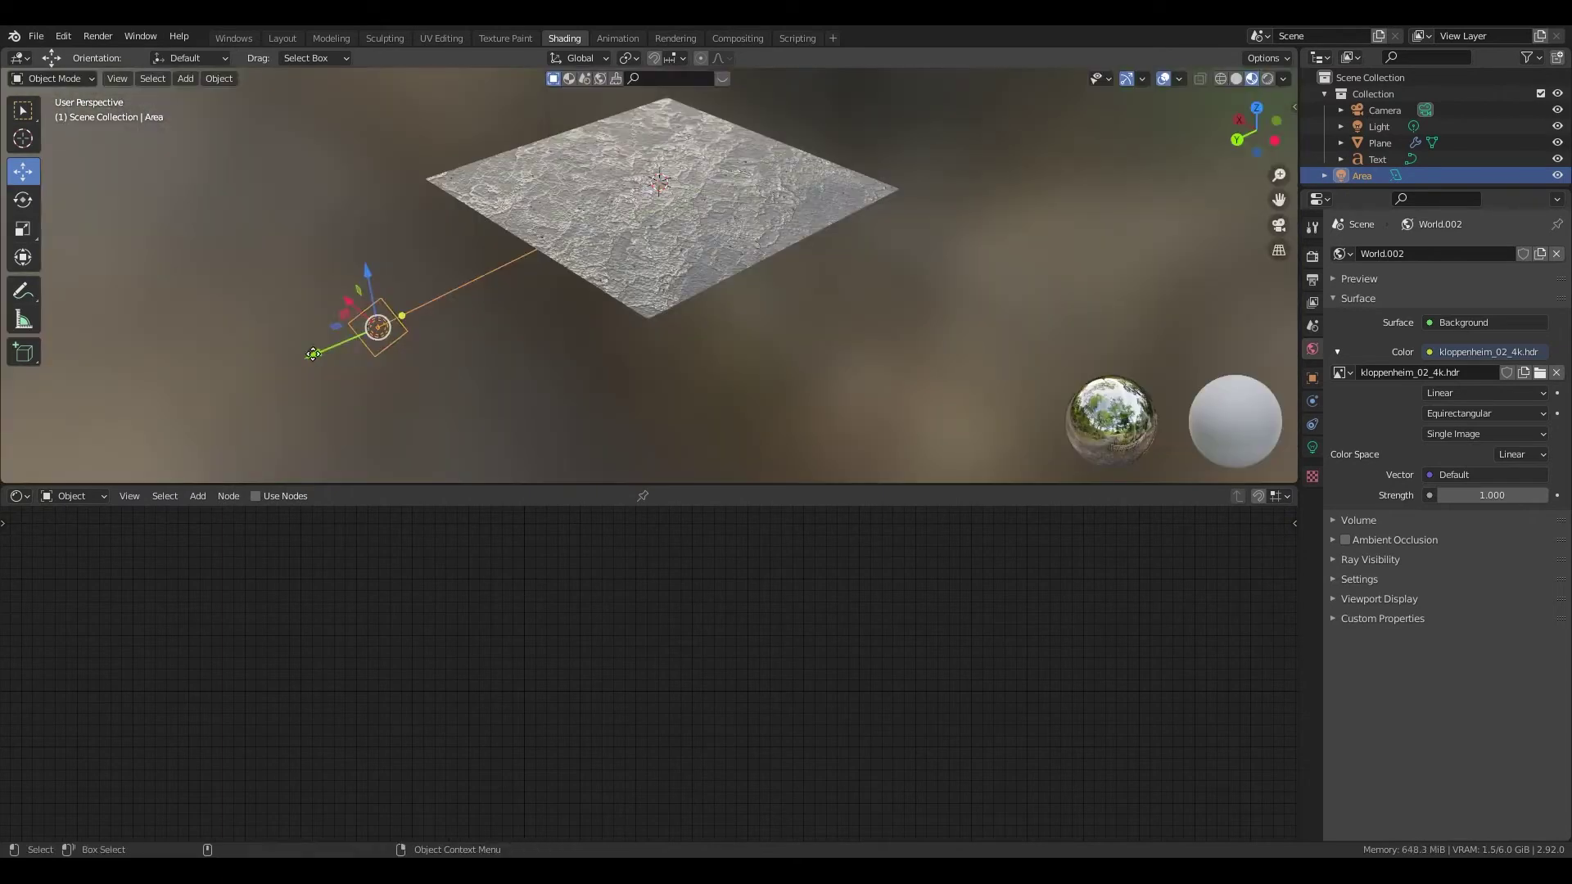
left_click_drag(314, 353, 469, 307)
middle_click_drag(573, 328, 655, 312)
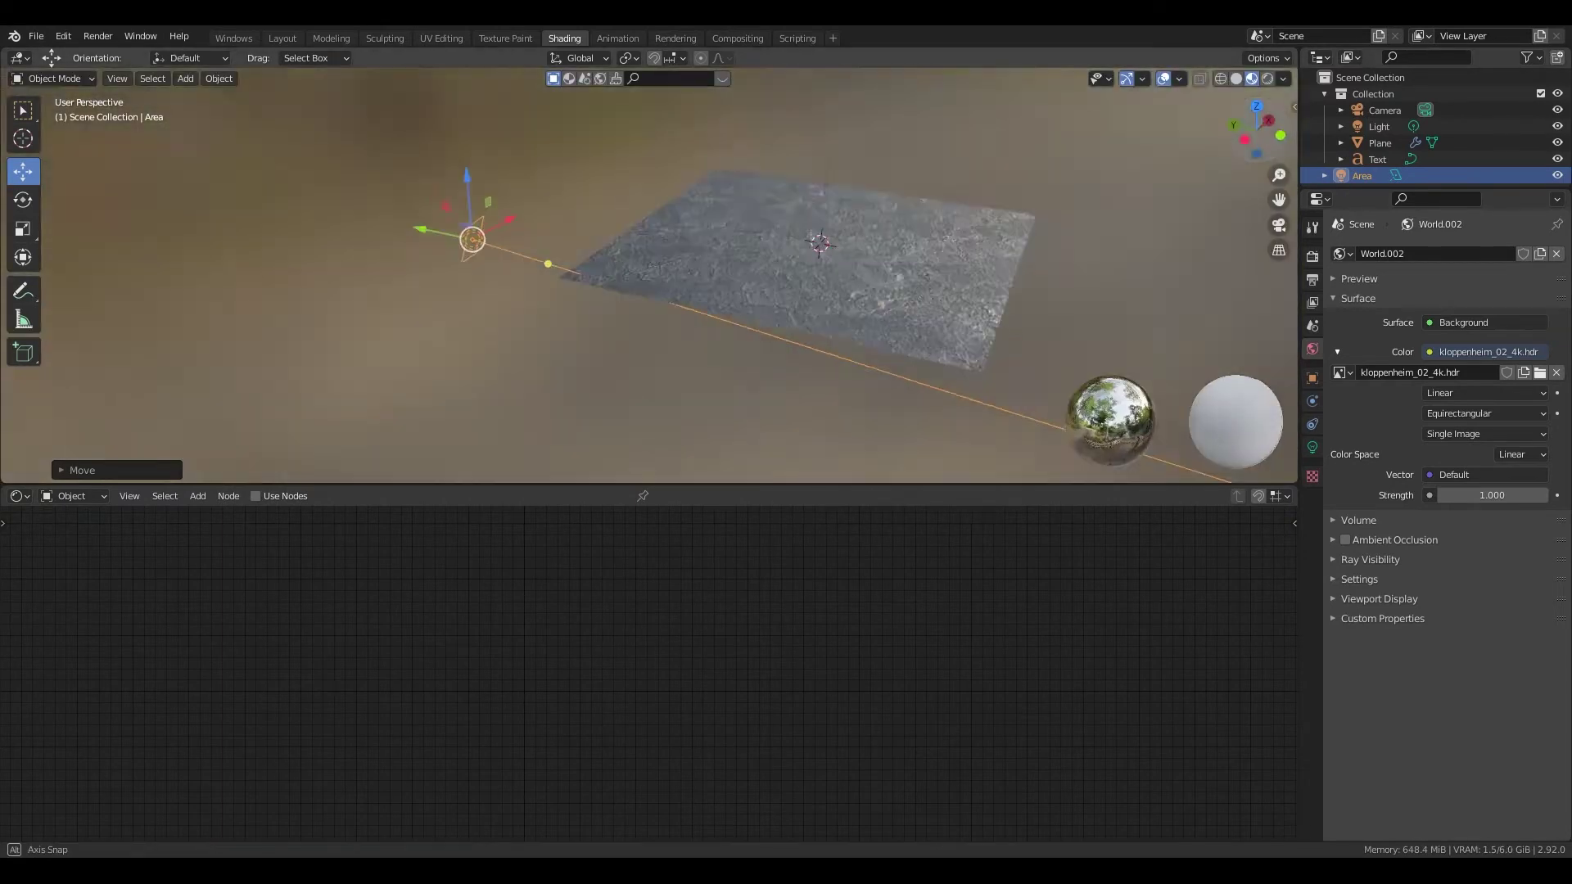
middle_click_drag(508, 270, 533, 164)
key("g")
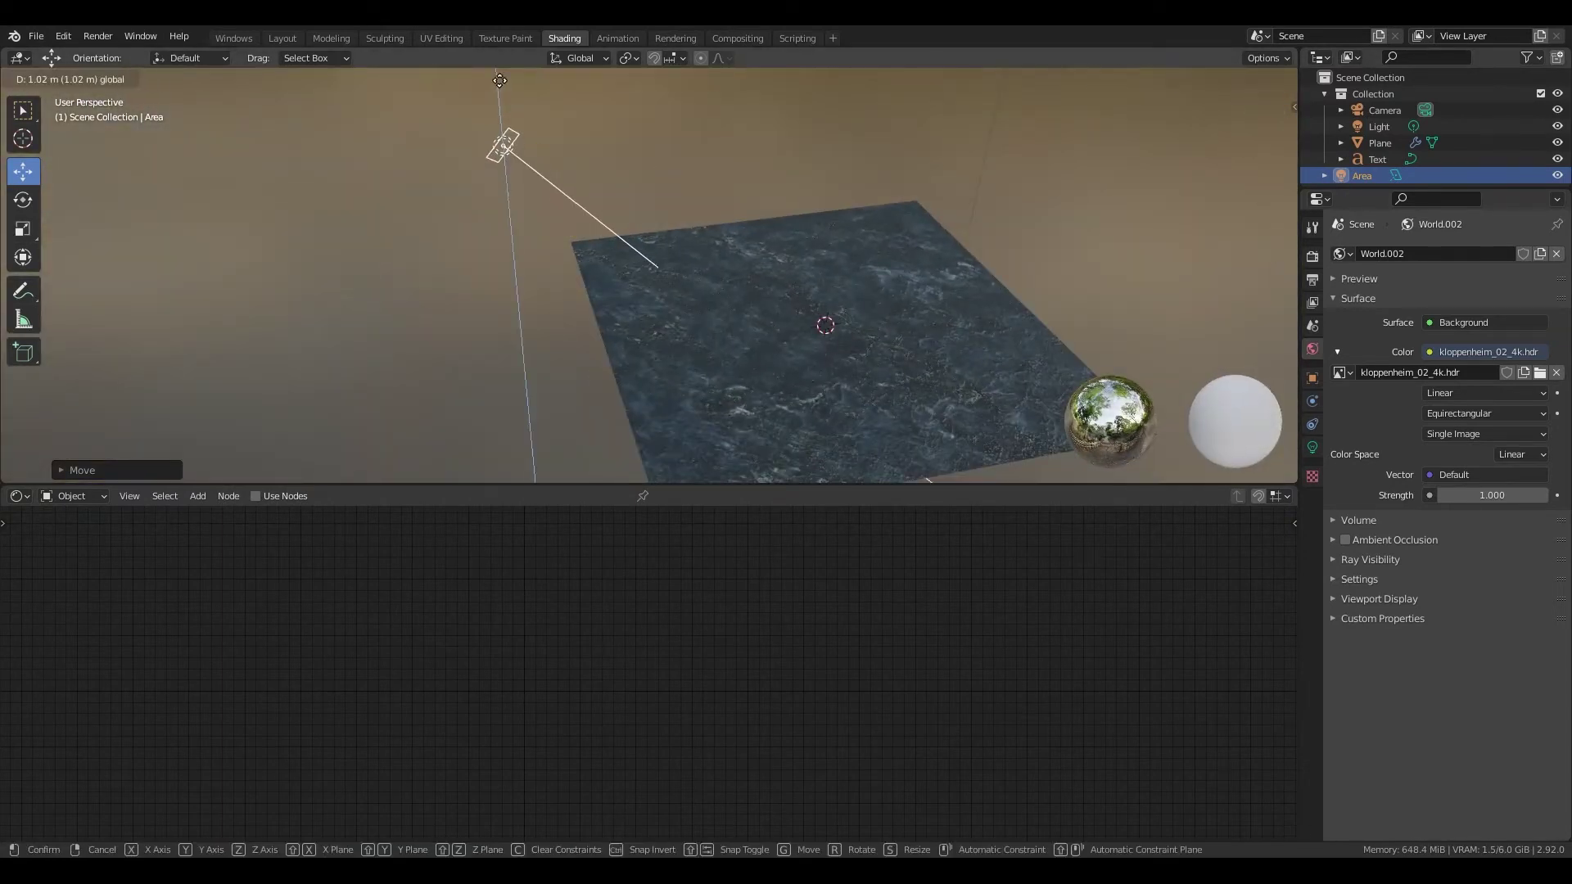
left_click(501, 90)
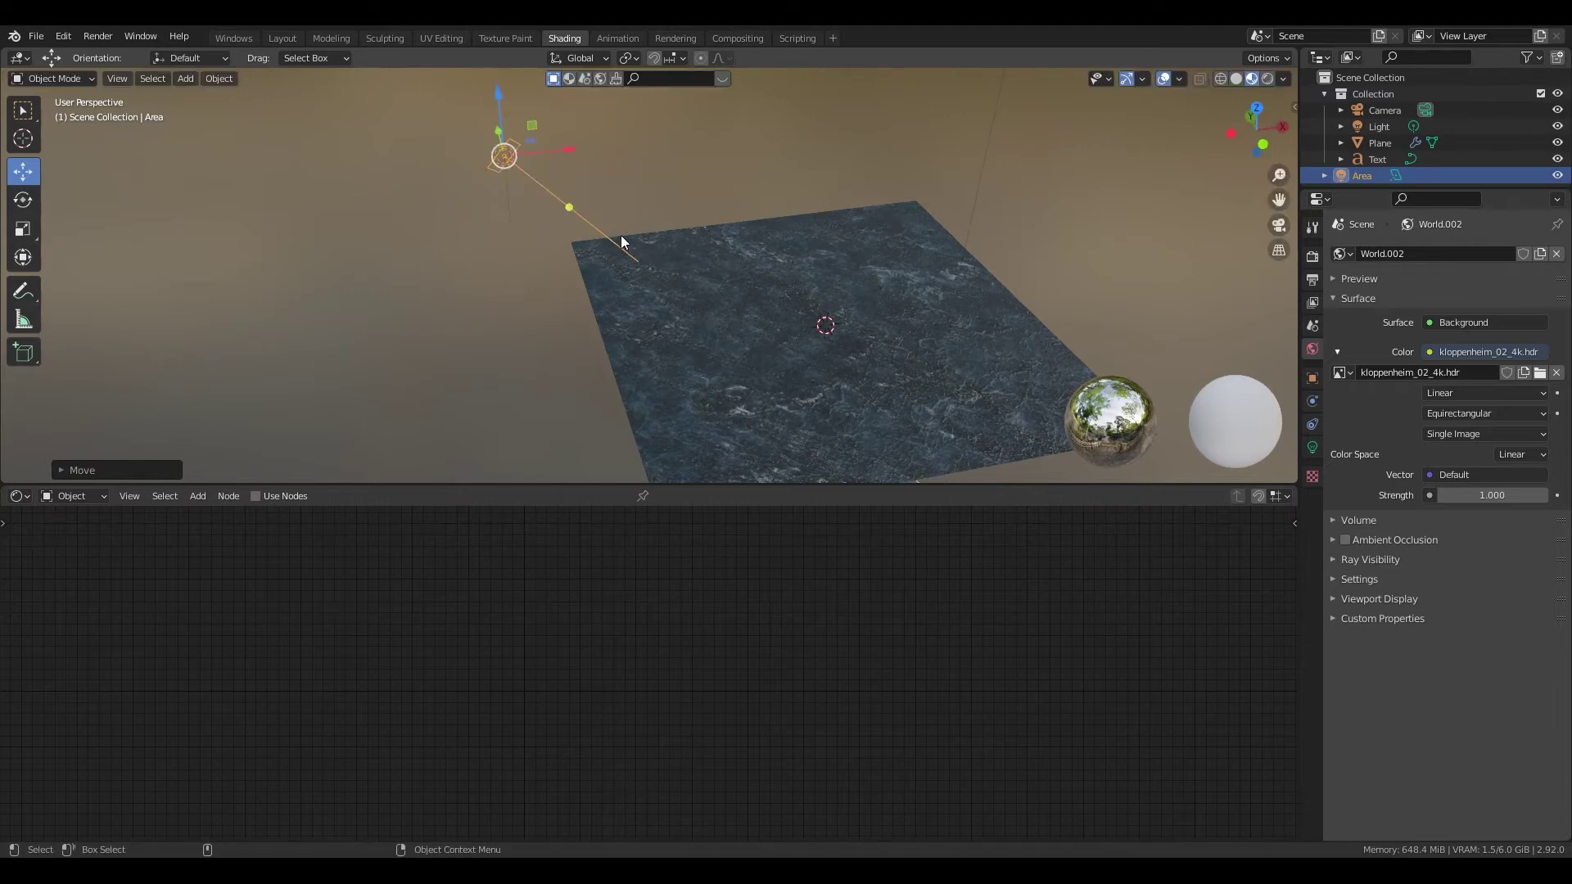
Step: Switch to Rendered shading and scale the area light to about 0.941 m
key("z")
left_click(630, 121)
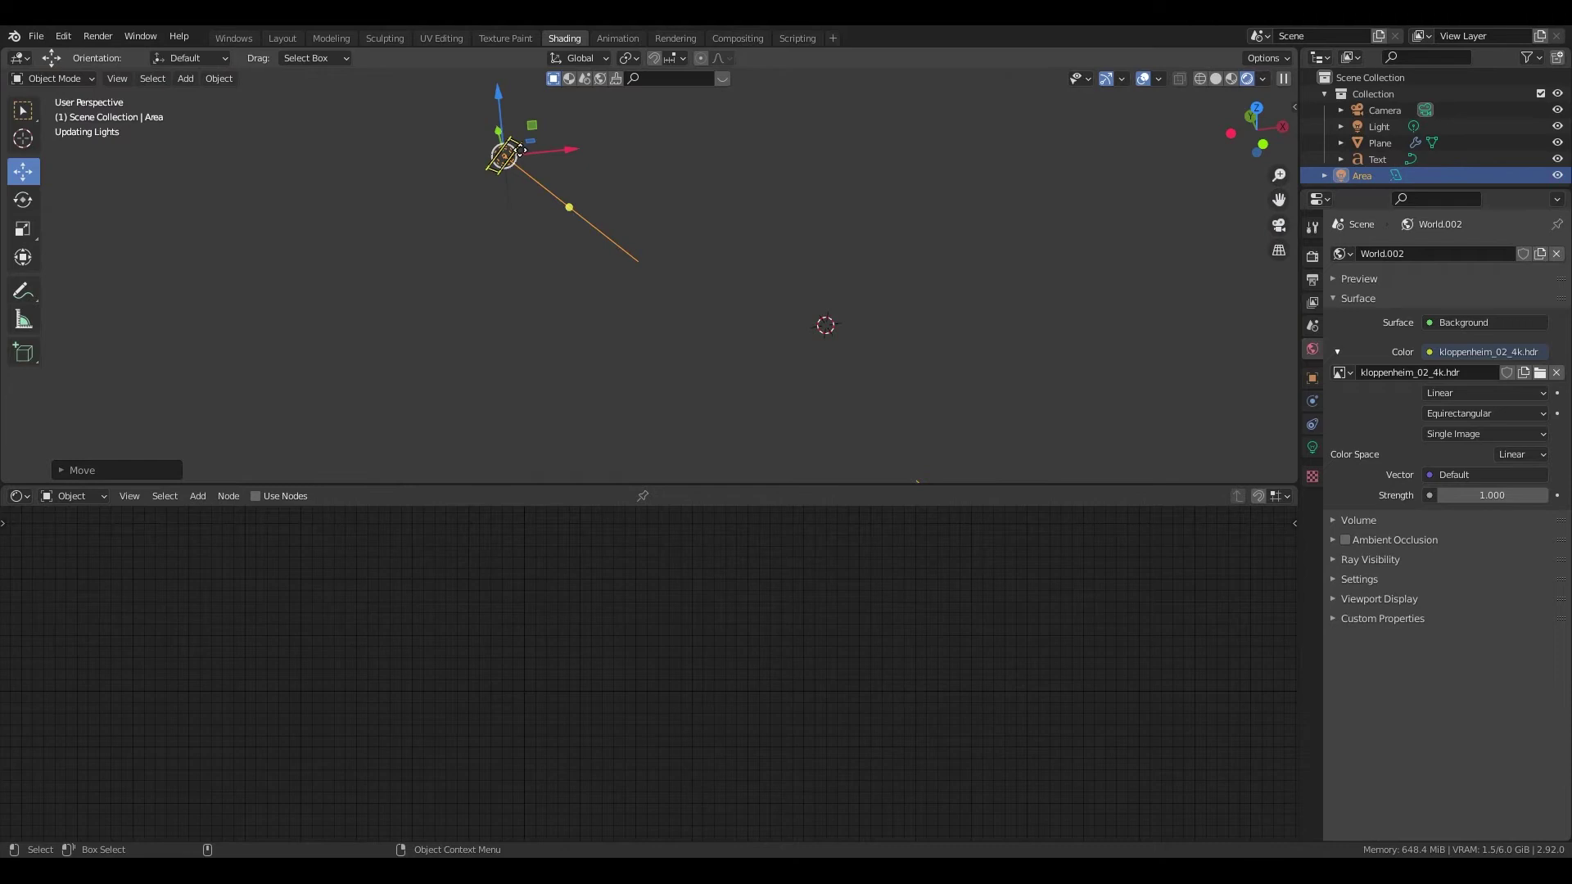
key("s")
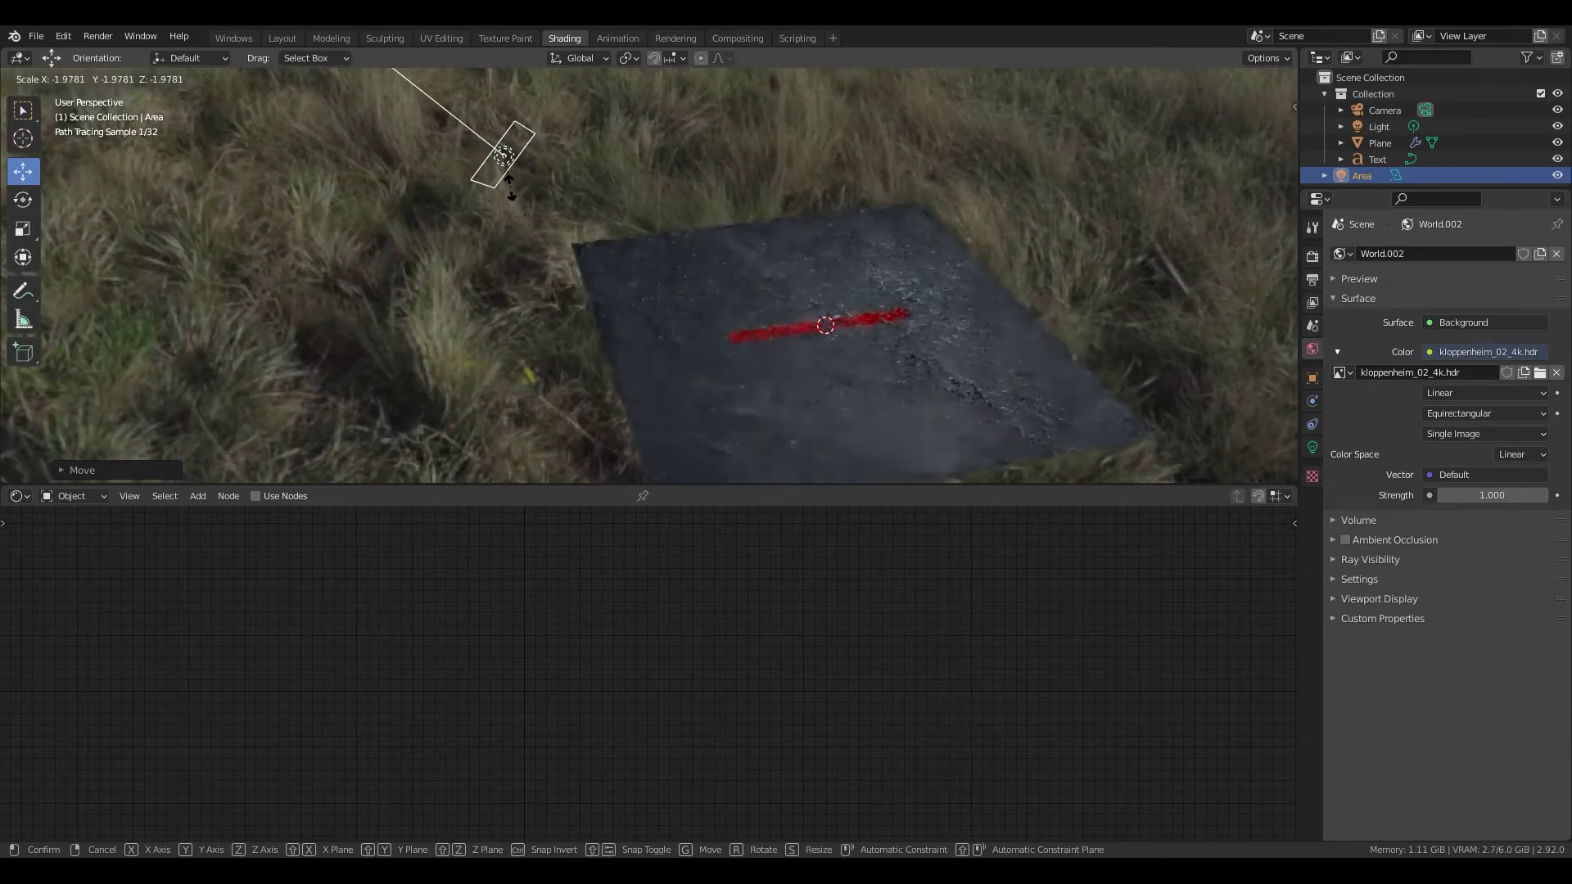
key("Return")
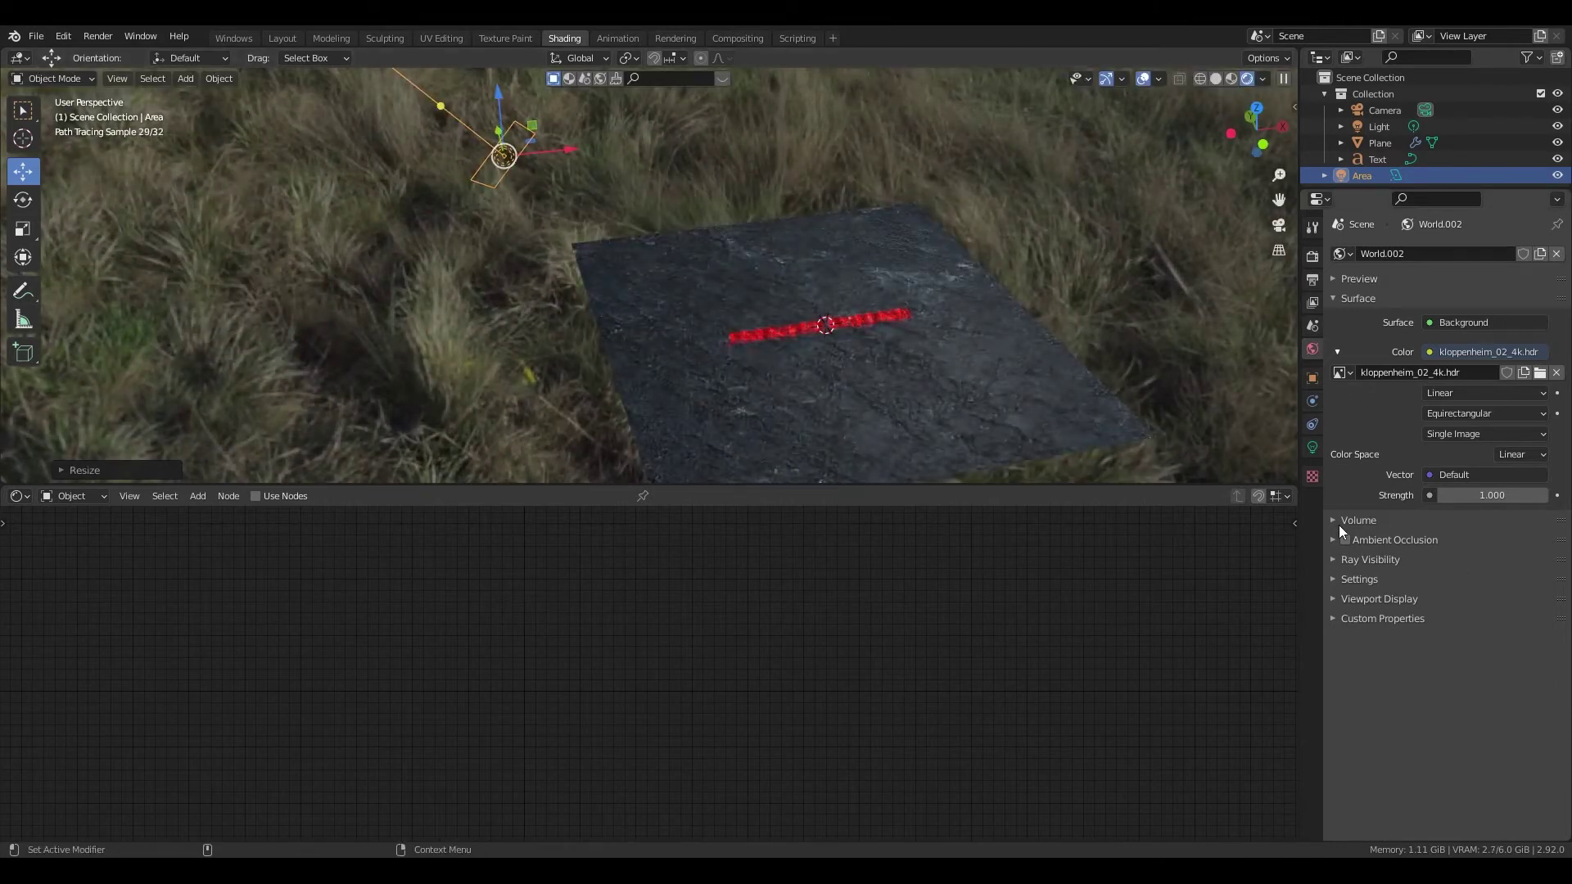
left_click(1313, 447)
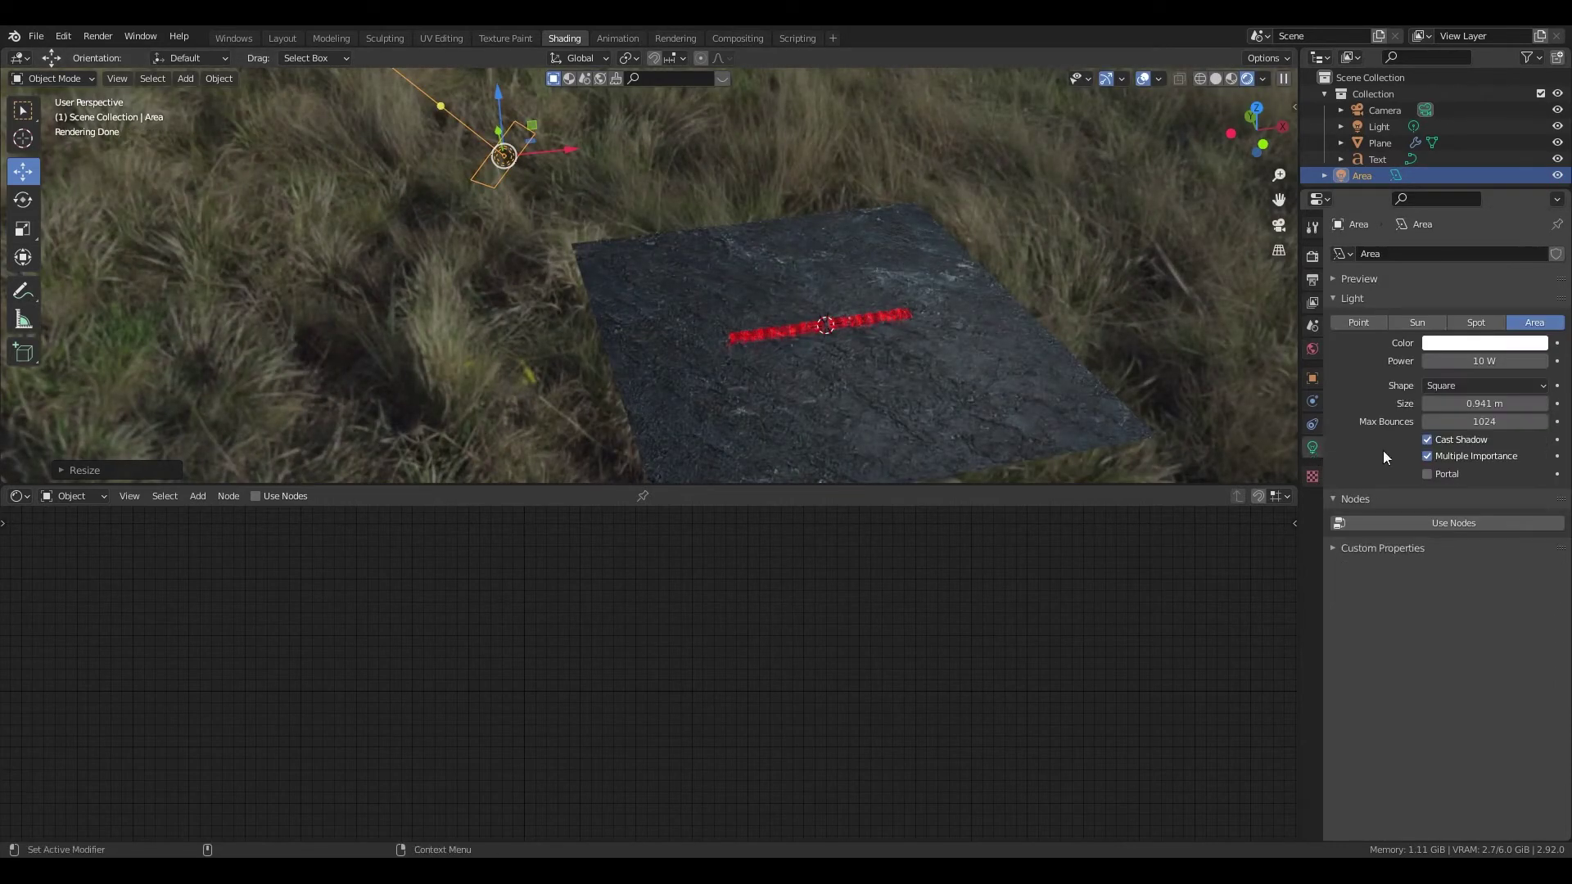
Step: Set the area light's power to 4000 W and its colour to saturated blue
left_click(1471, 361)
type("4")
key("Return")
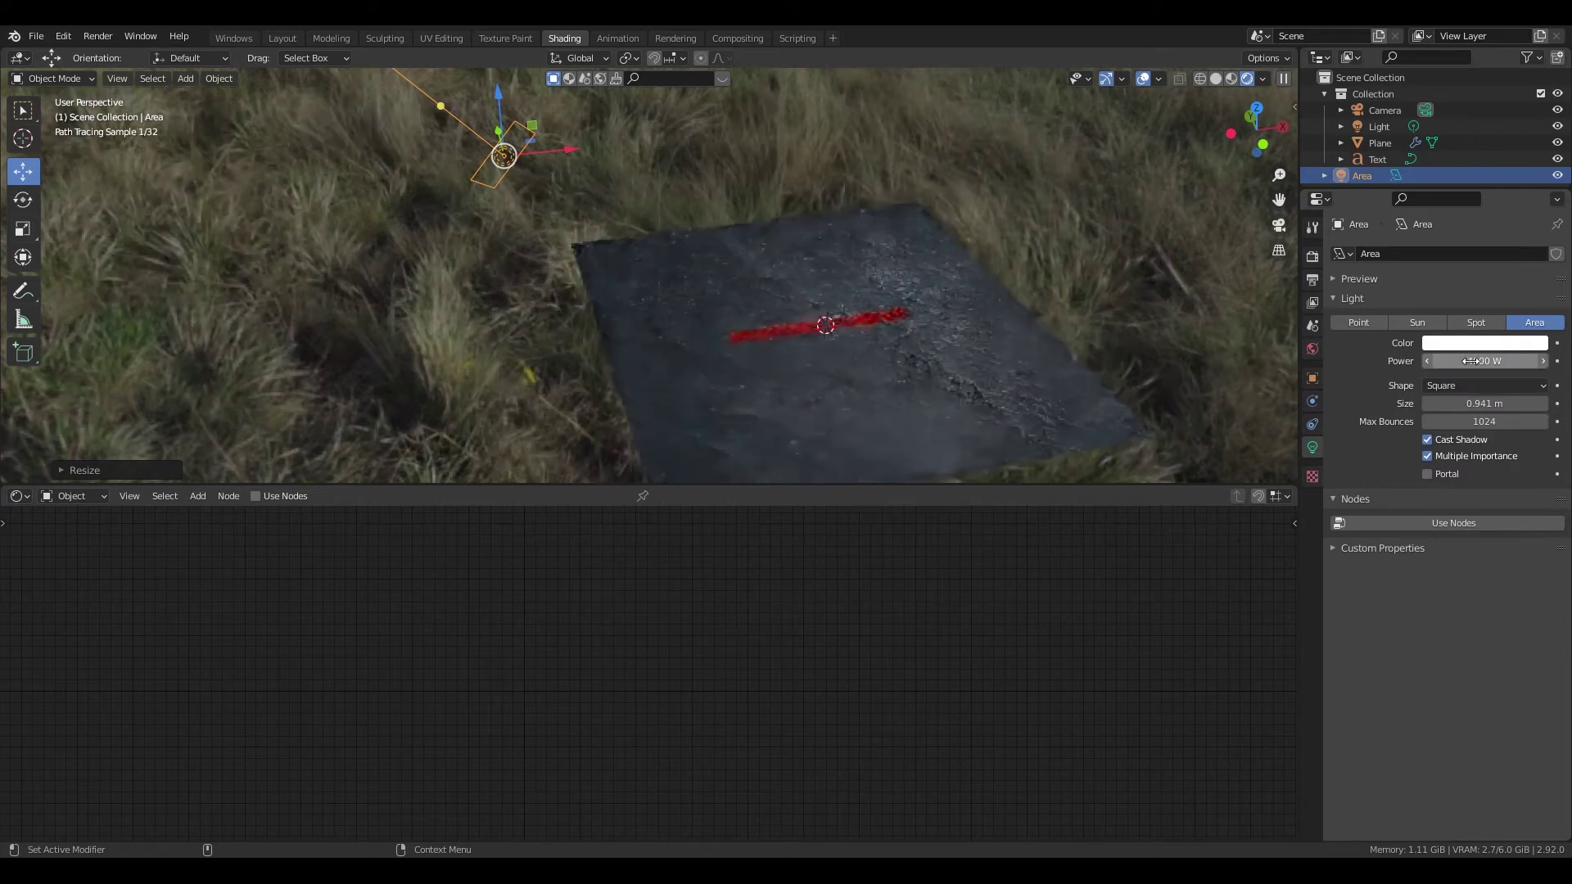
left_click(1486, 344)
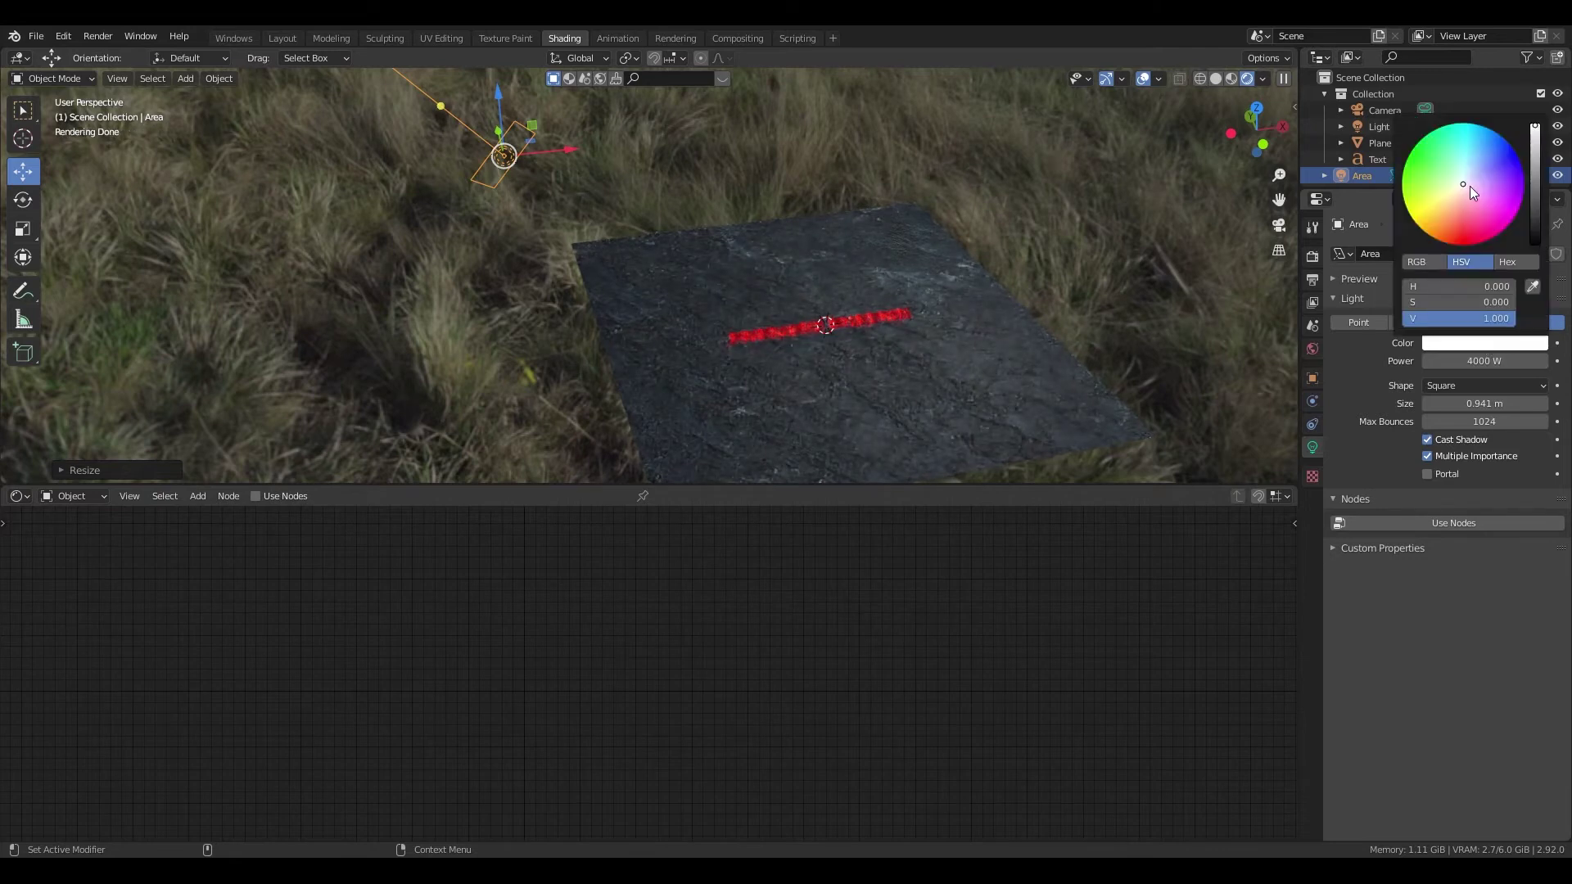
left_click_drag(1468, 185, 1481, 125)
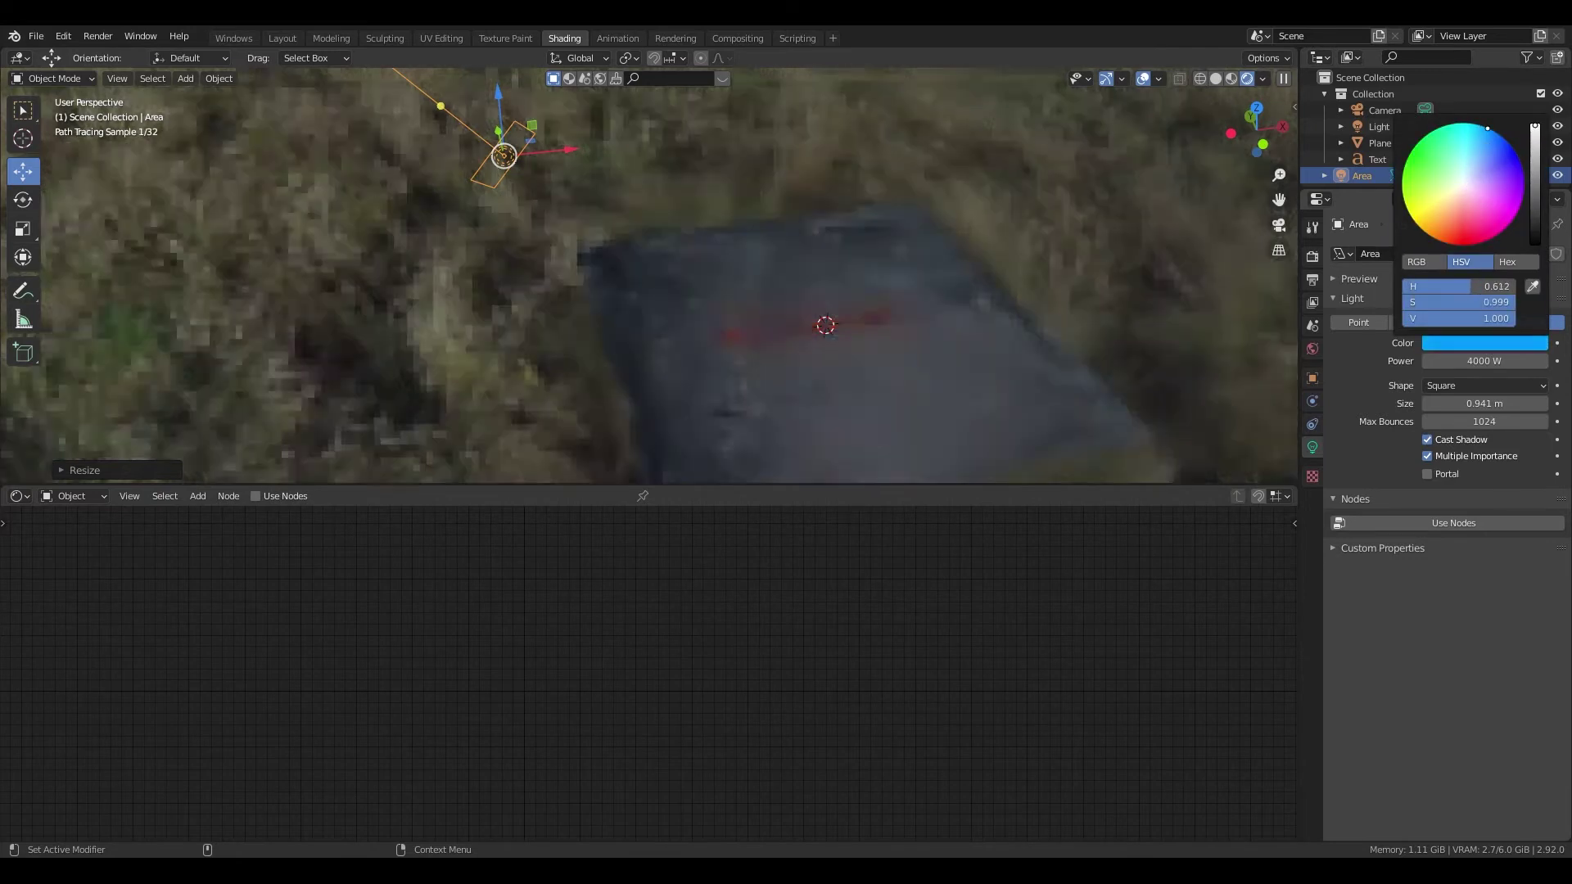
Step: Rotate the blue light to aim down at the rocky plane and nudge it right
key("r")
key("r")
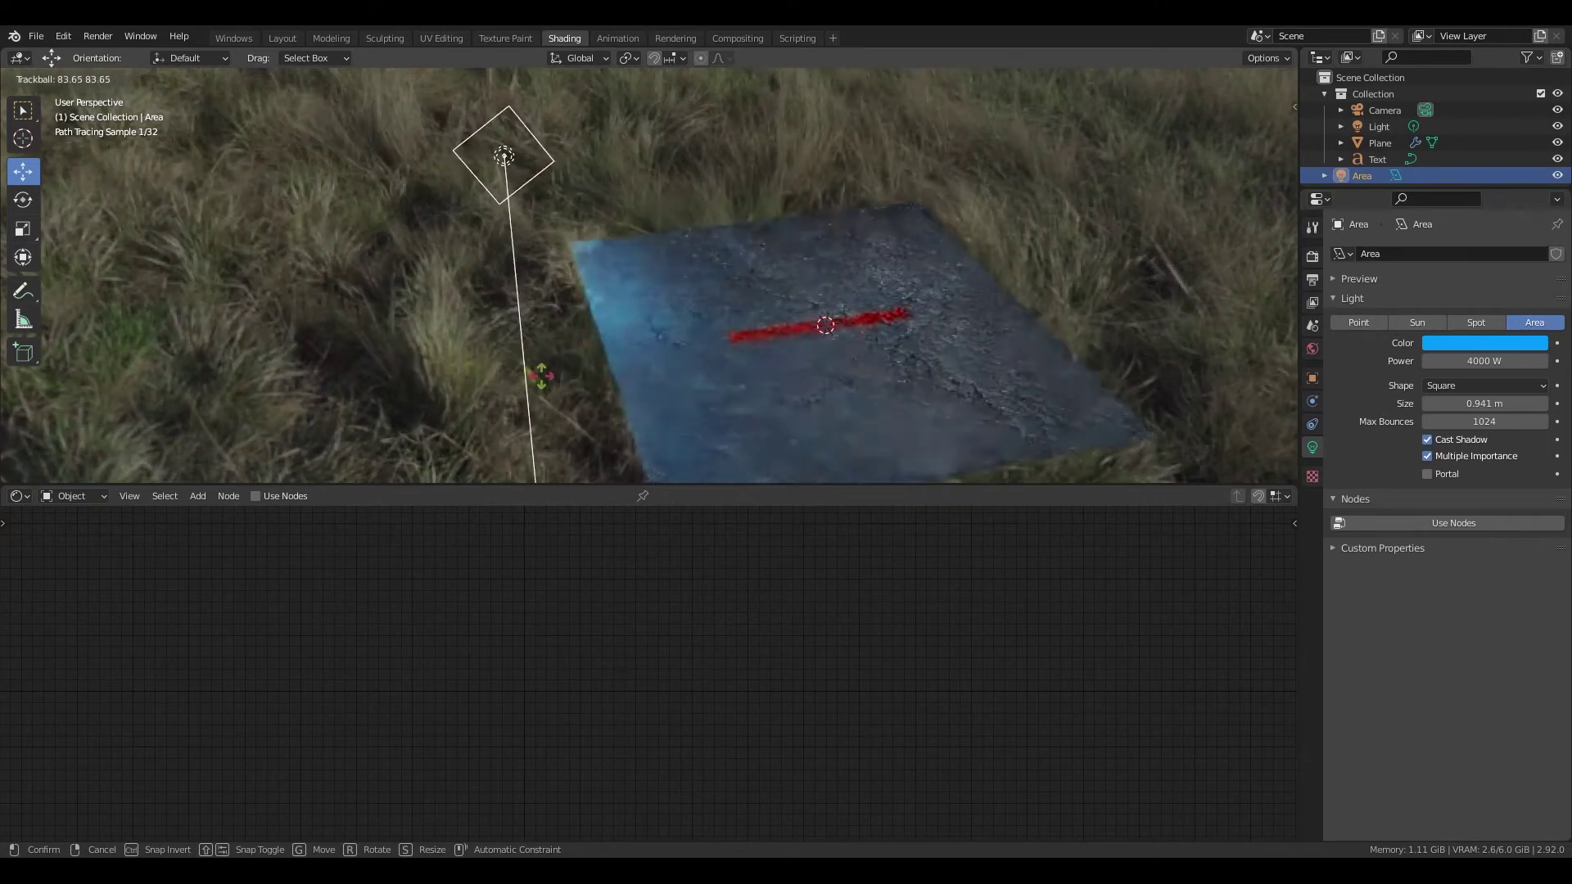
left_click(614, 361)
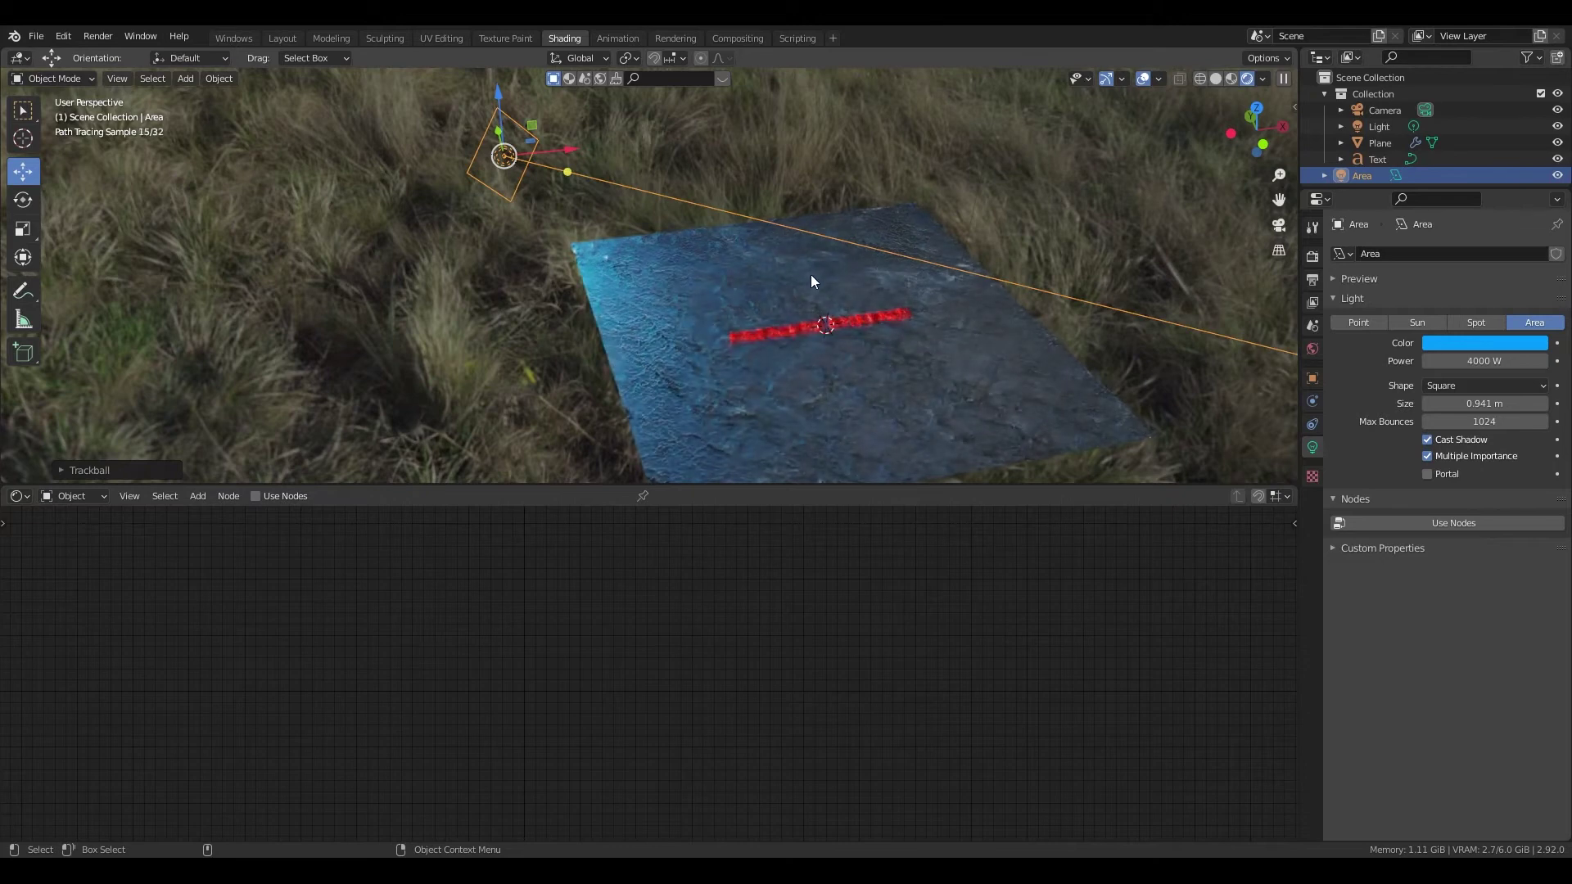
key("r")
key("r")
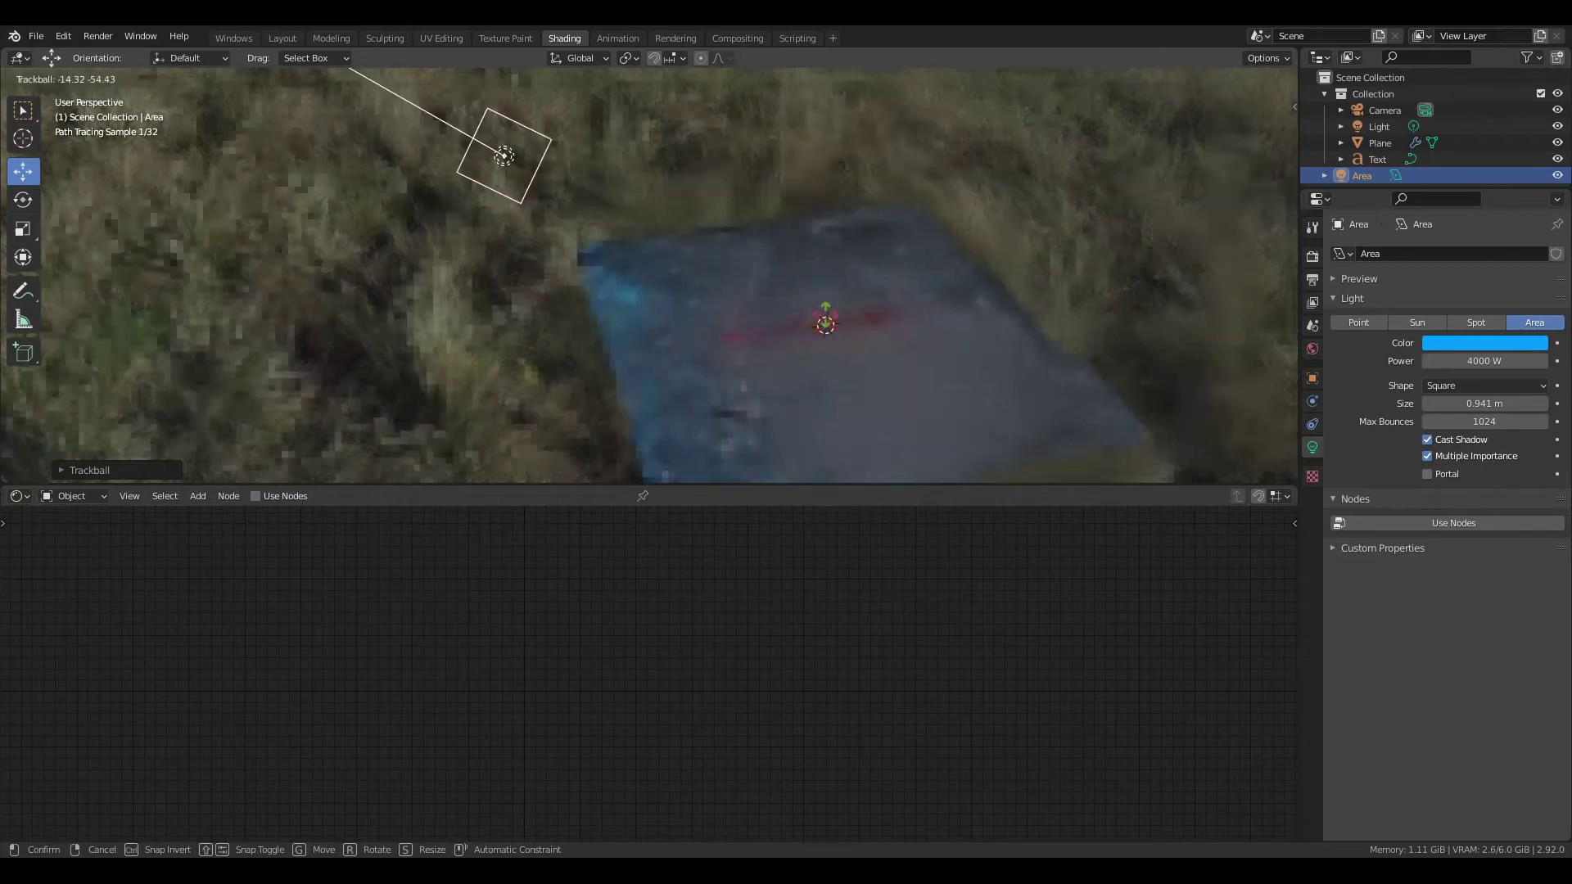
left_click(876, 337)
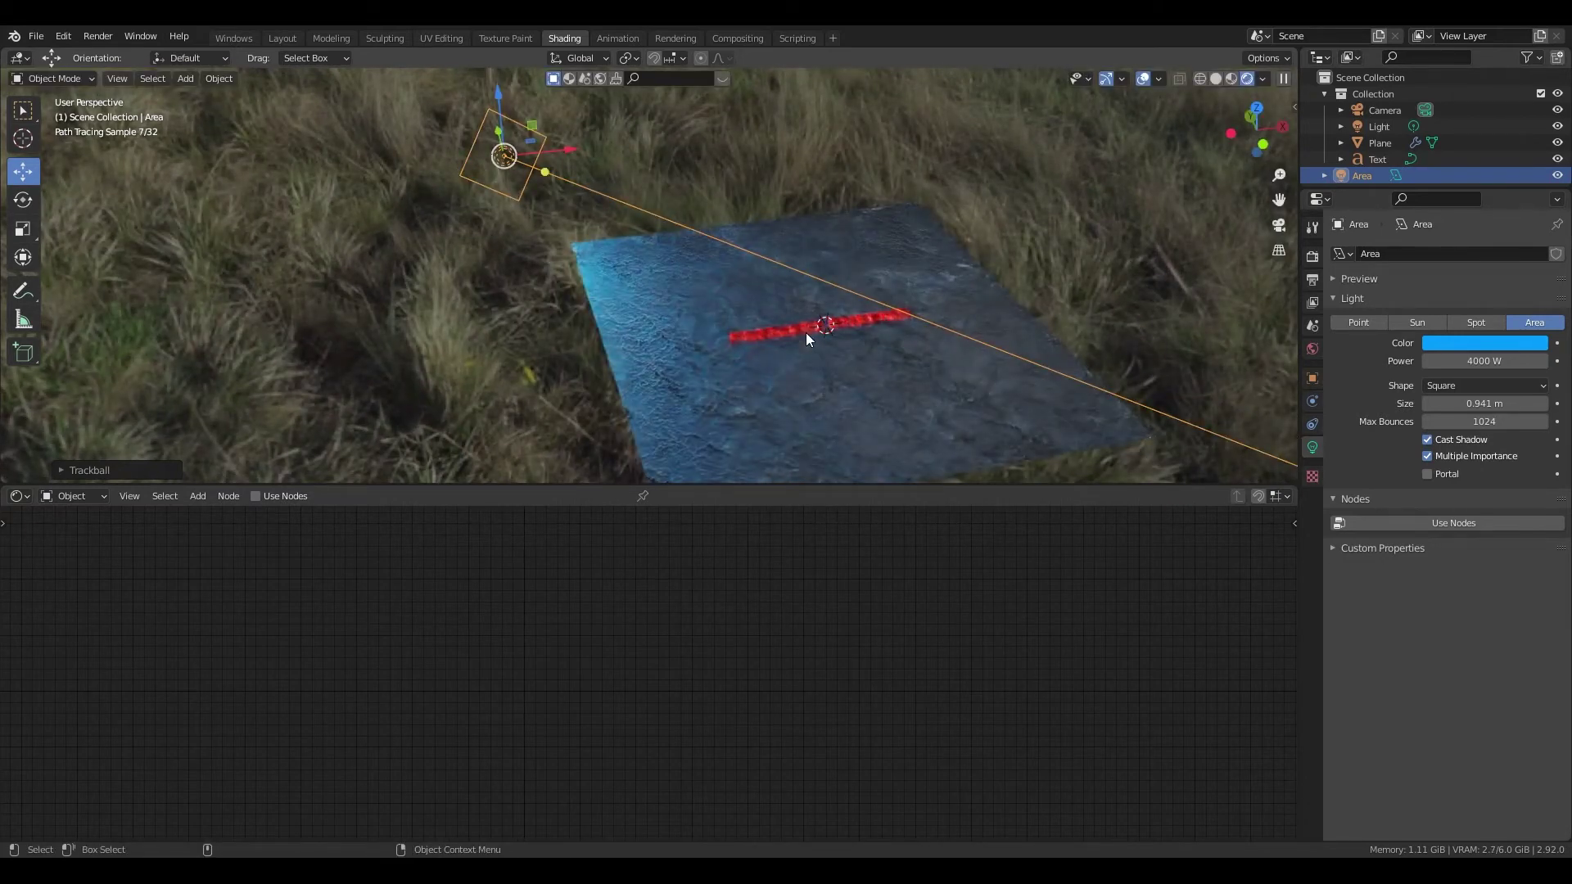
scroll(606, 188, "down", 2)
left_click_drag(591, 189, 629, 184)
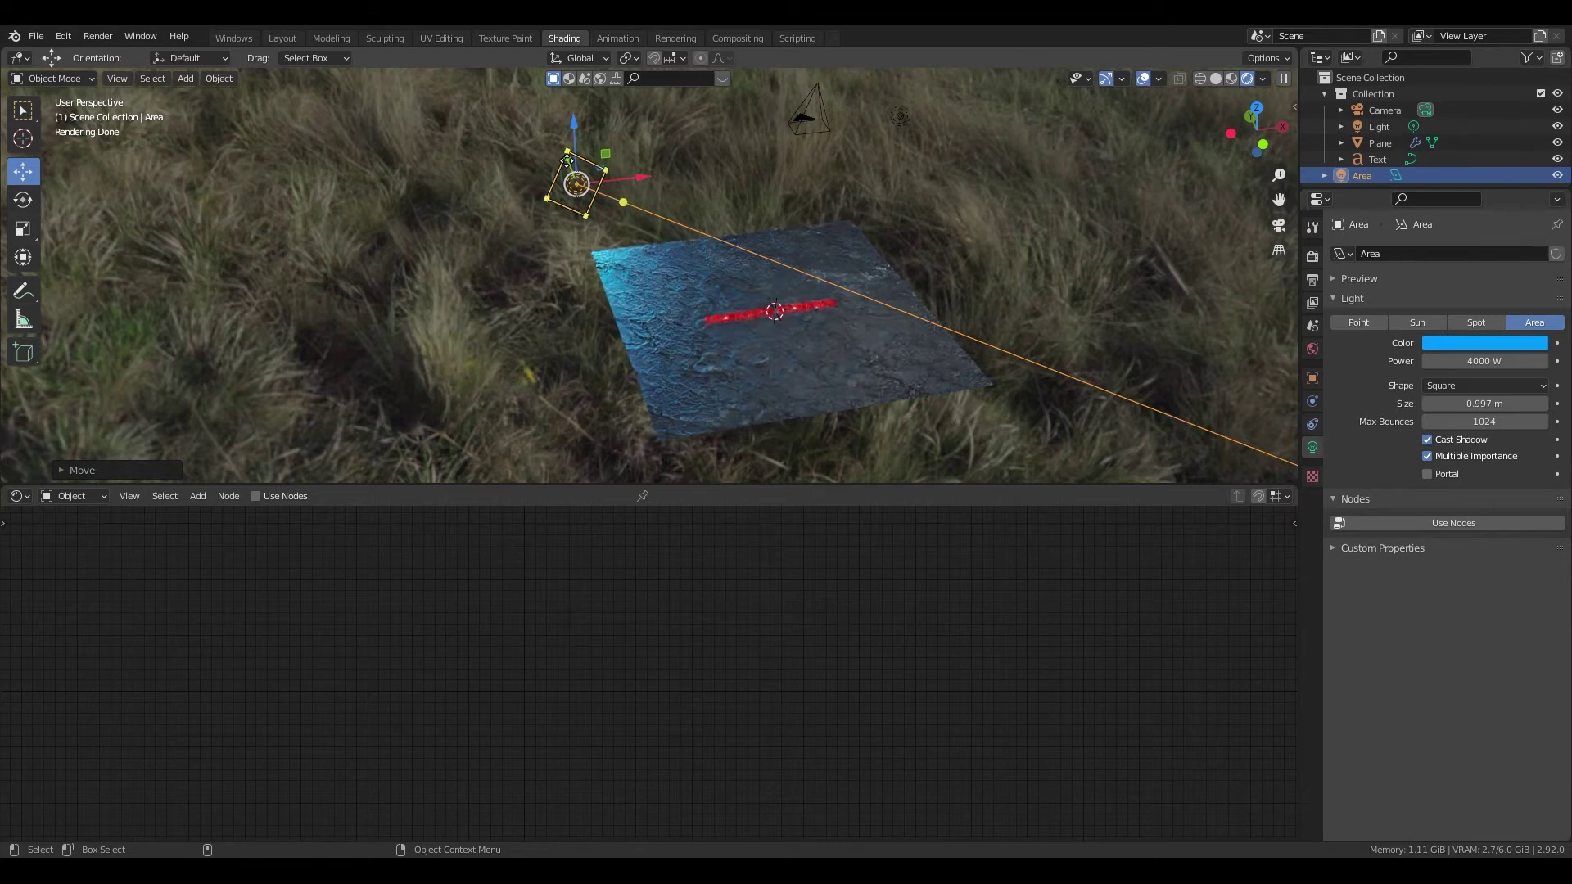
Step: Move the blue area light along X over the plane's left side, then view through the camera
left_click_drag(566, 160, 624, 207)
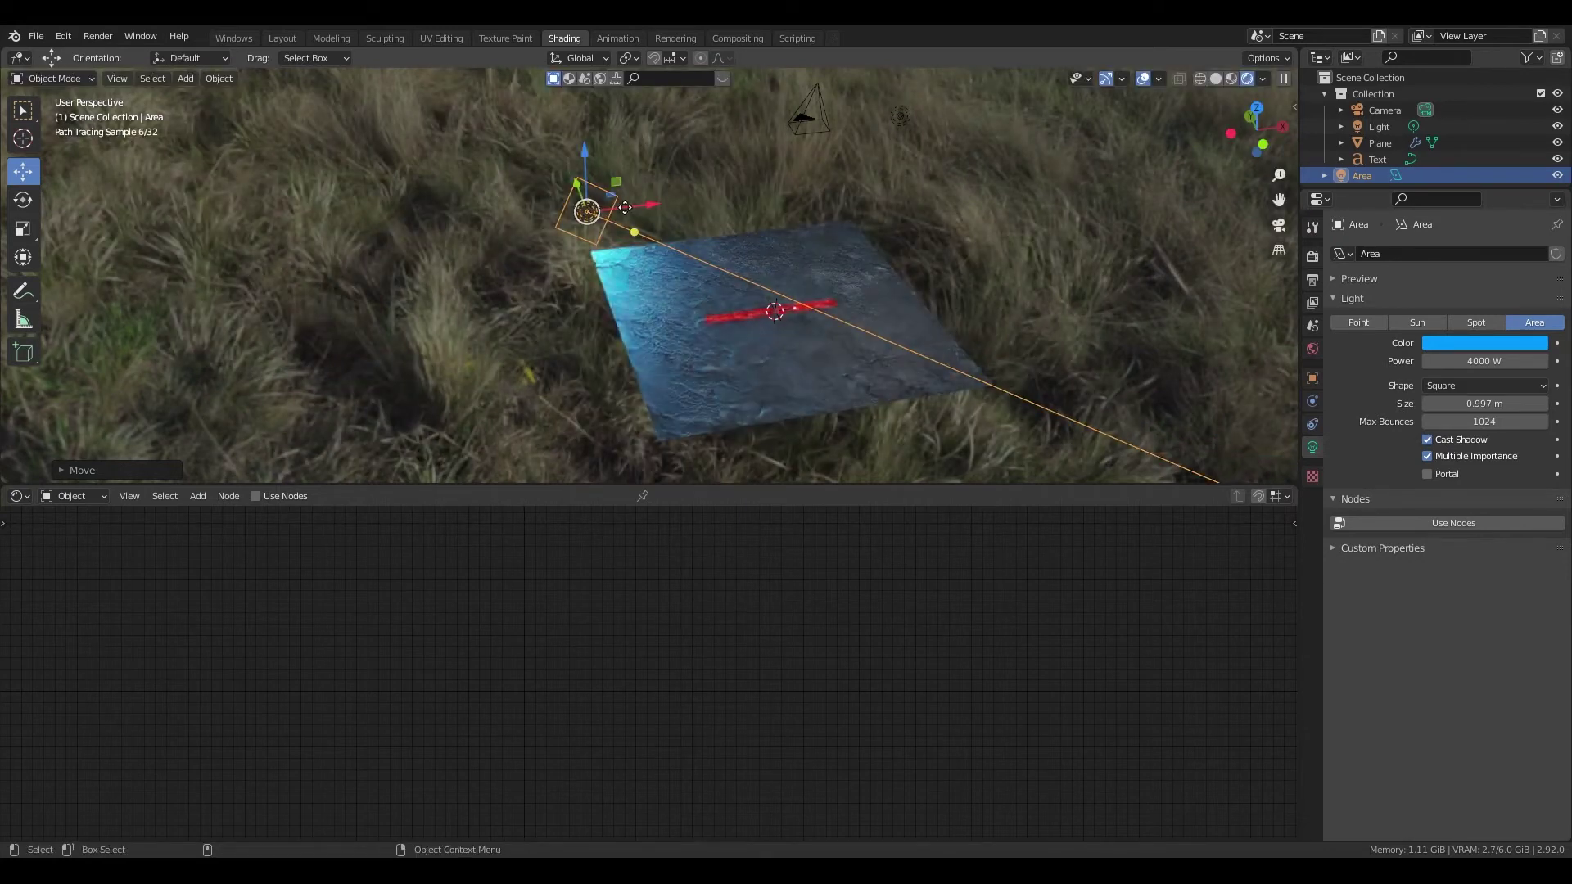
left_click_drag(625, 208, 647, 208)
key("KP_0")
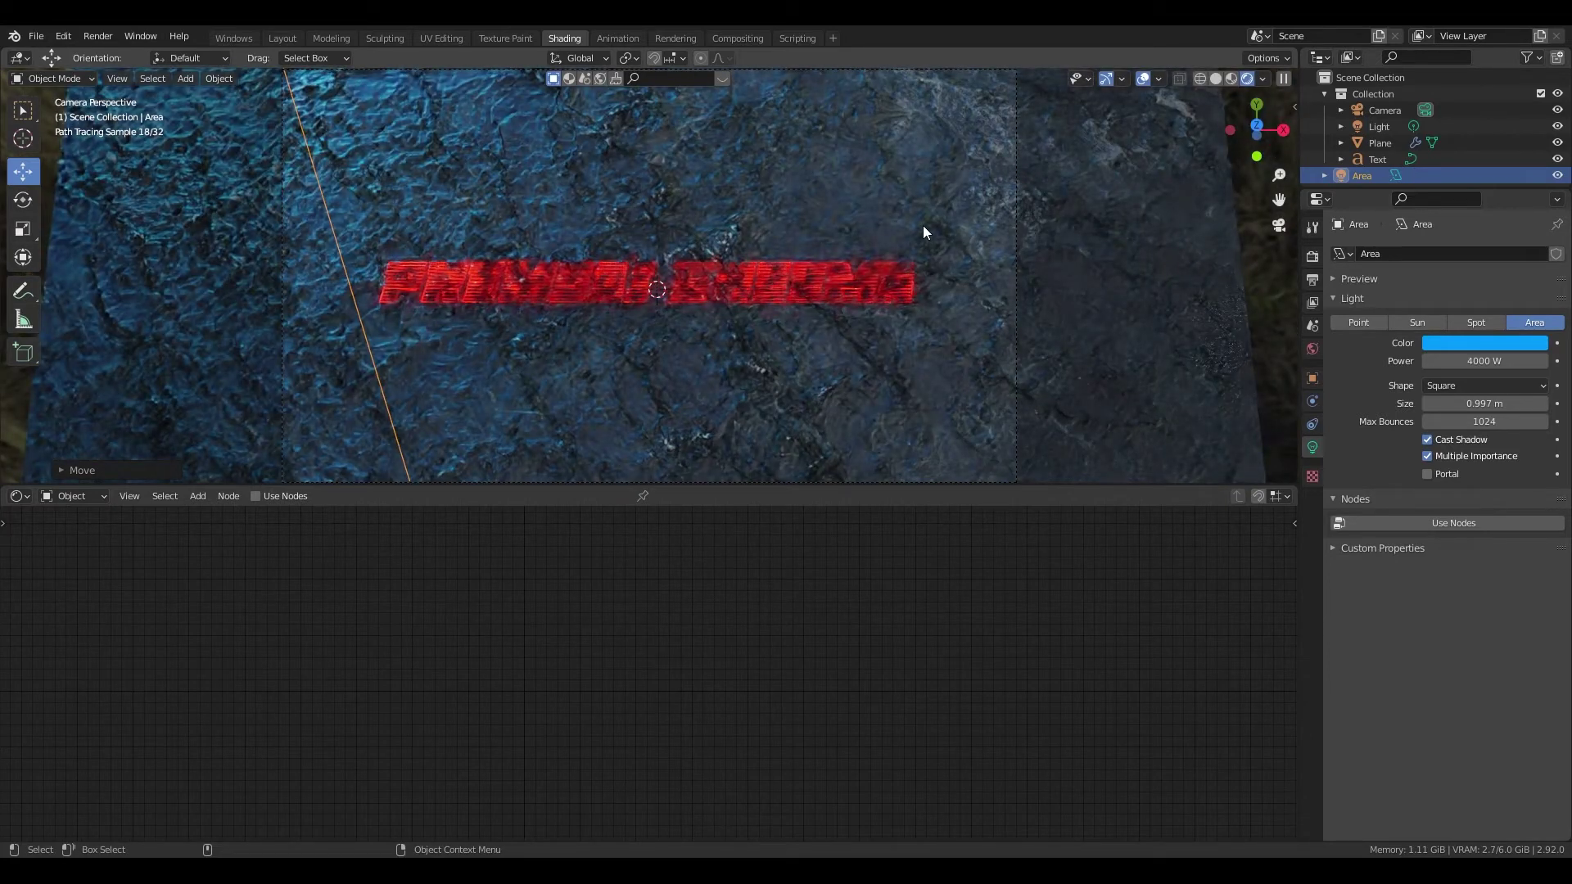
Step: Toggle the viewport overlays and render the lit title with F12
left_click(1108, 79)
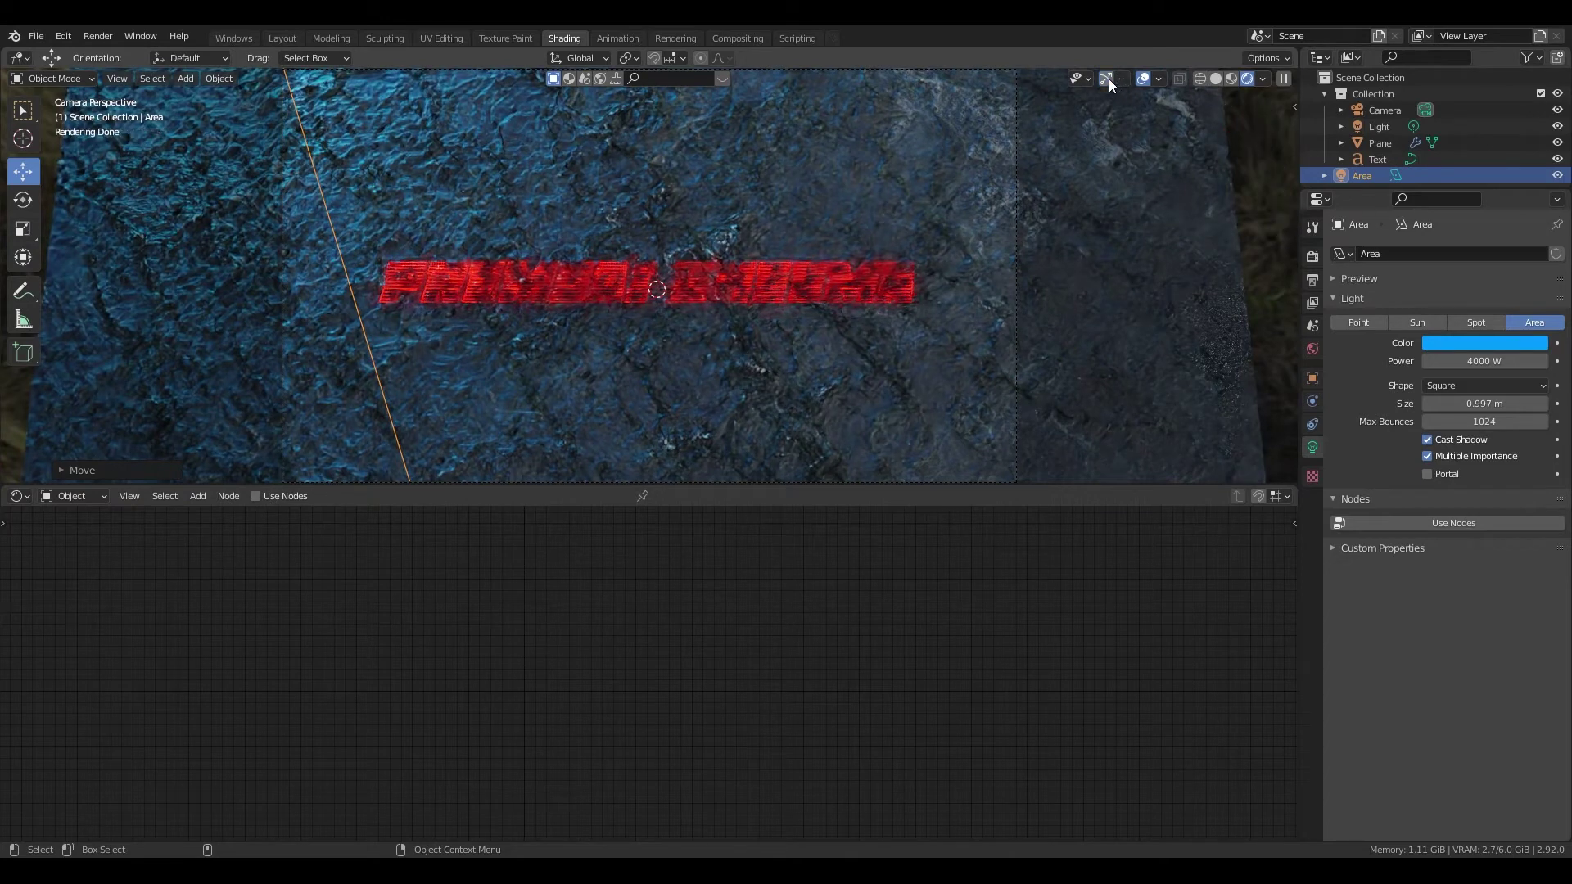
left_click(1109, 78)
left_click(1138, 85)
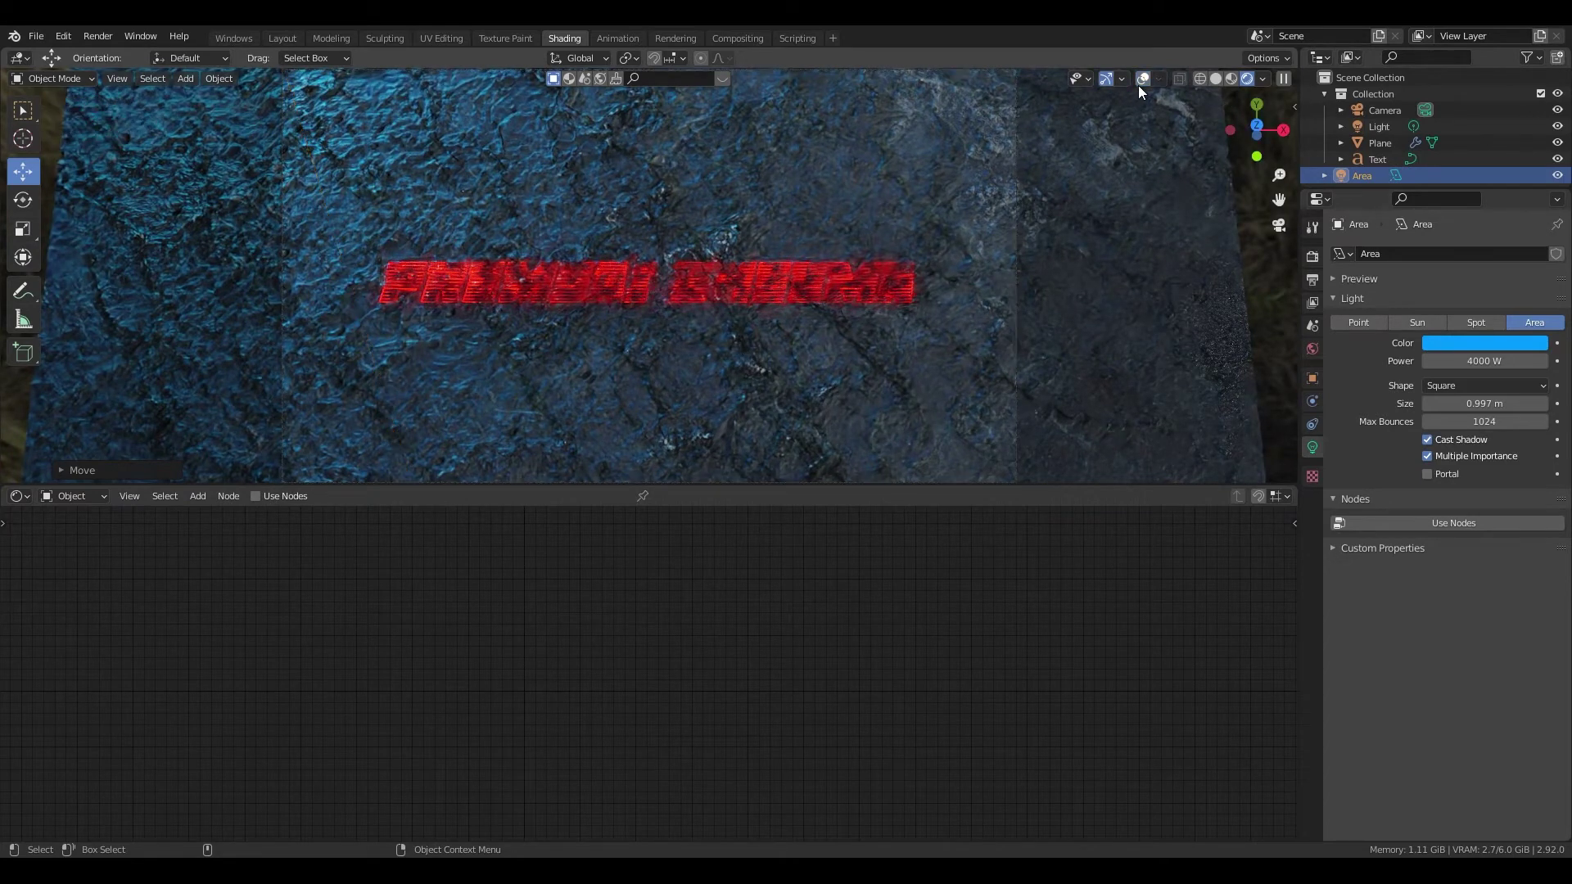
key("F12")
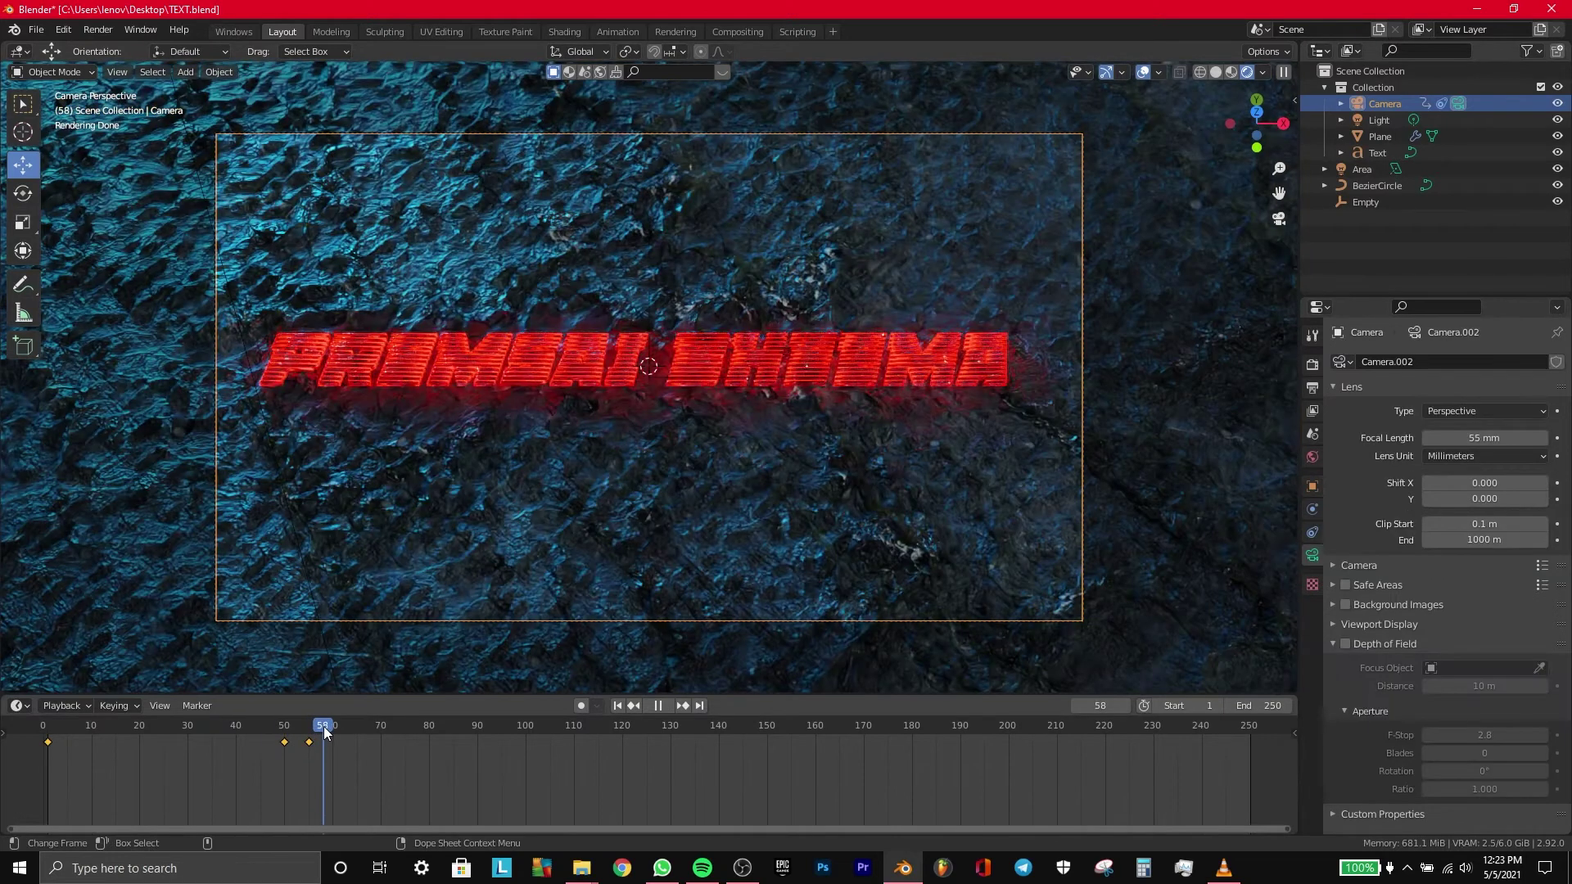
Step: At frame 55, inspect the camera's Follow Path (BezierCircle) and Track To (Empty) constraints, testing then reverting the offset
left_click_drag(325, 731, 310, 737)
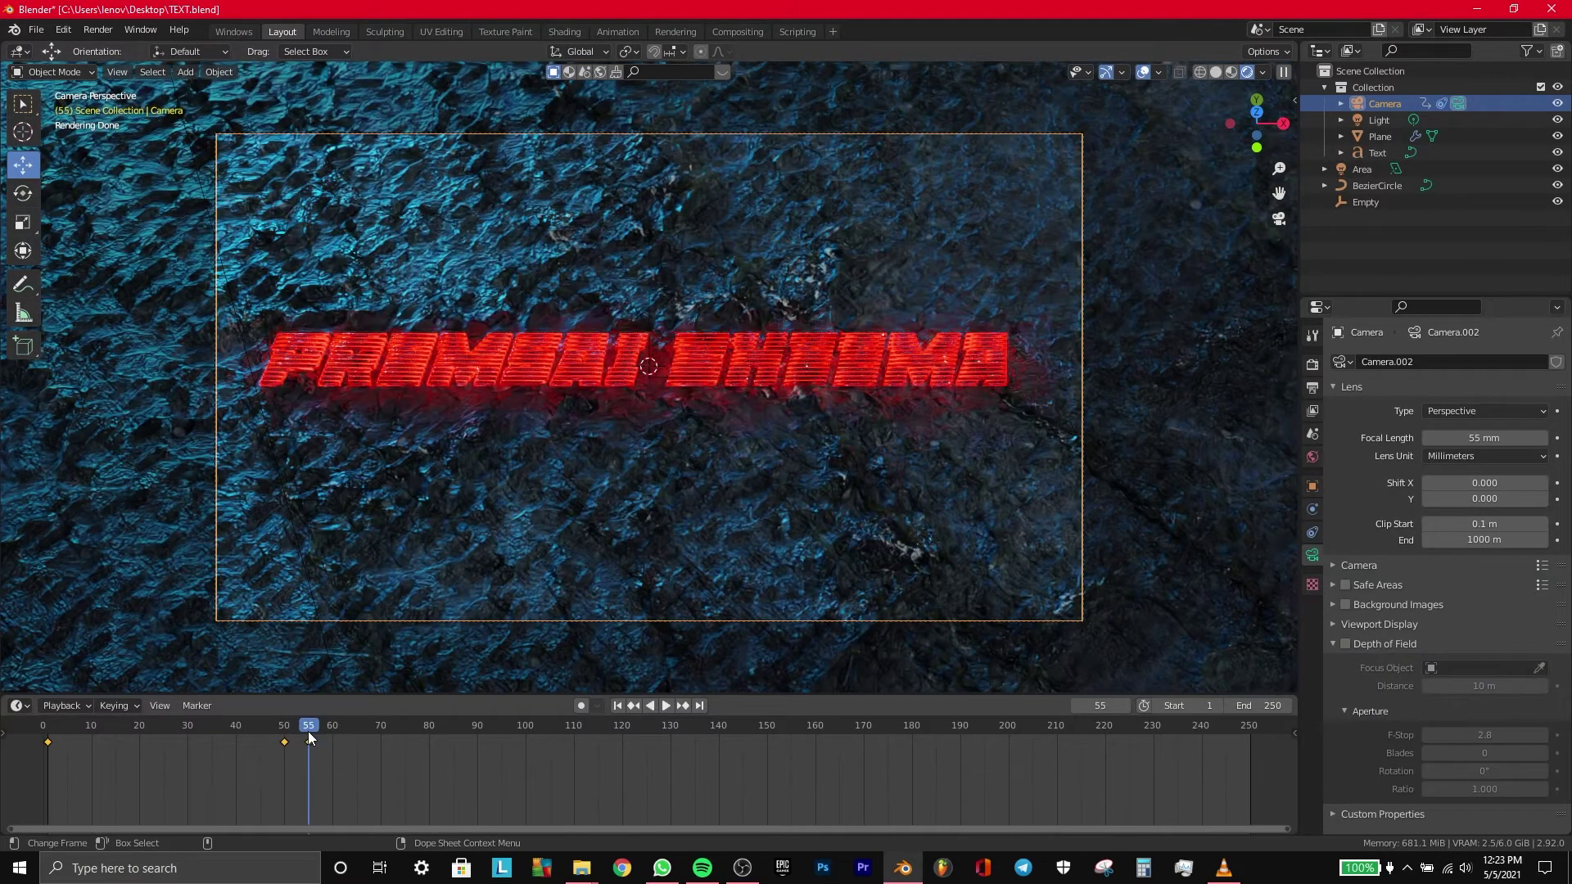
left_click(1364, 187)
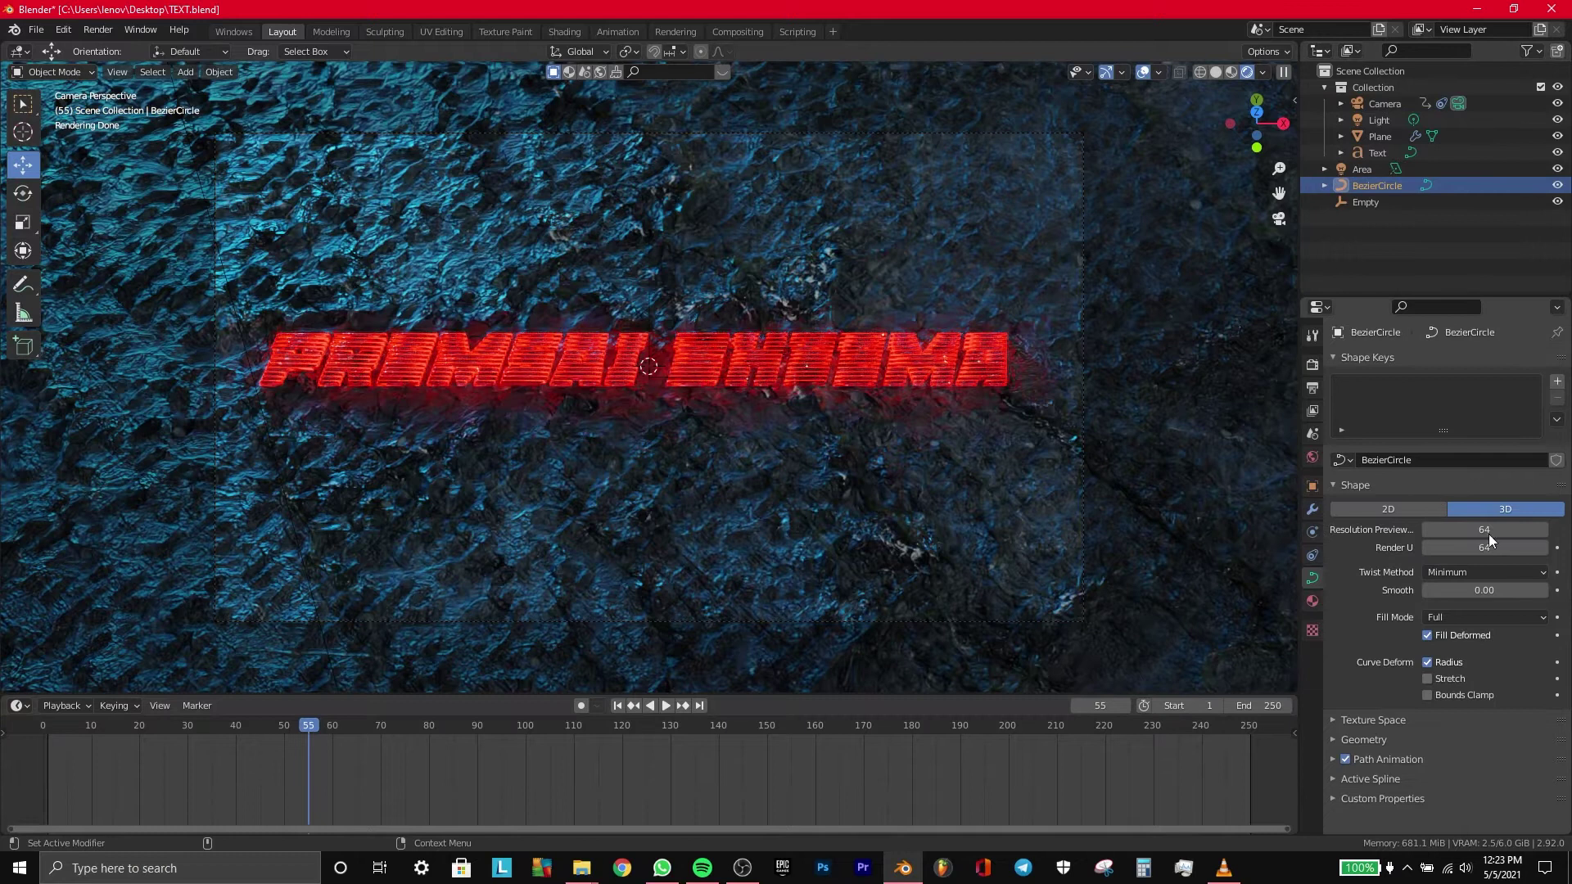
left_click(1313, 554)
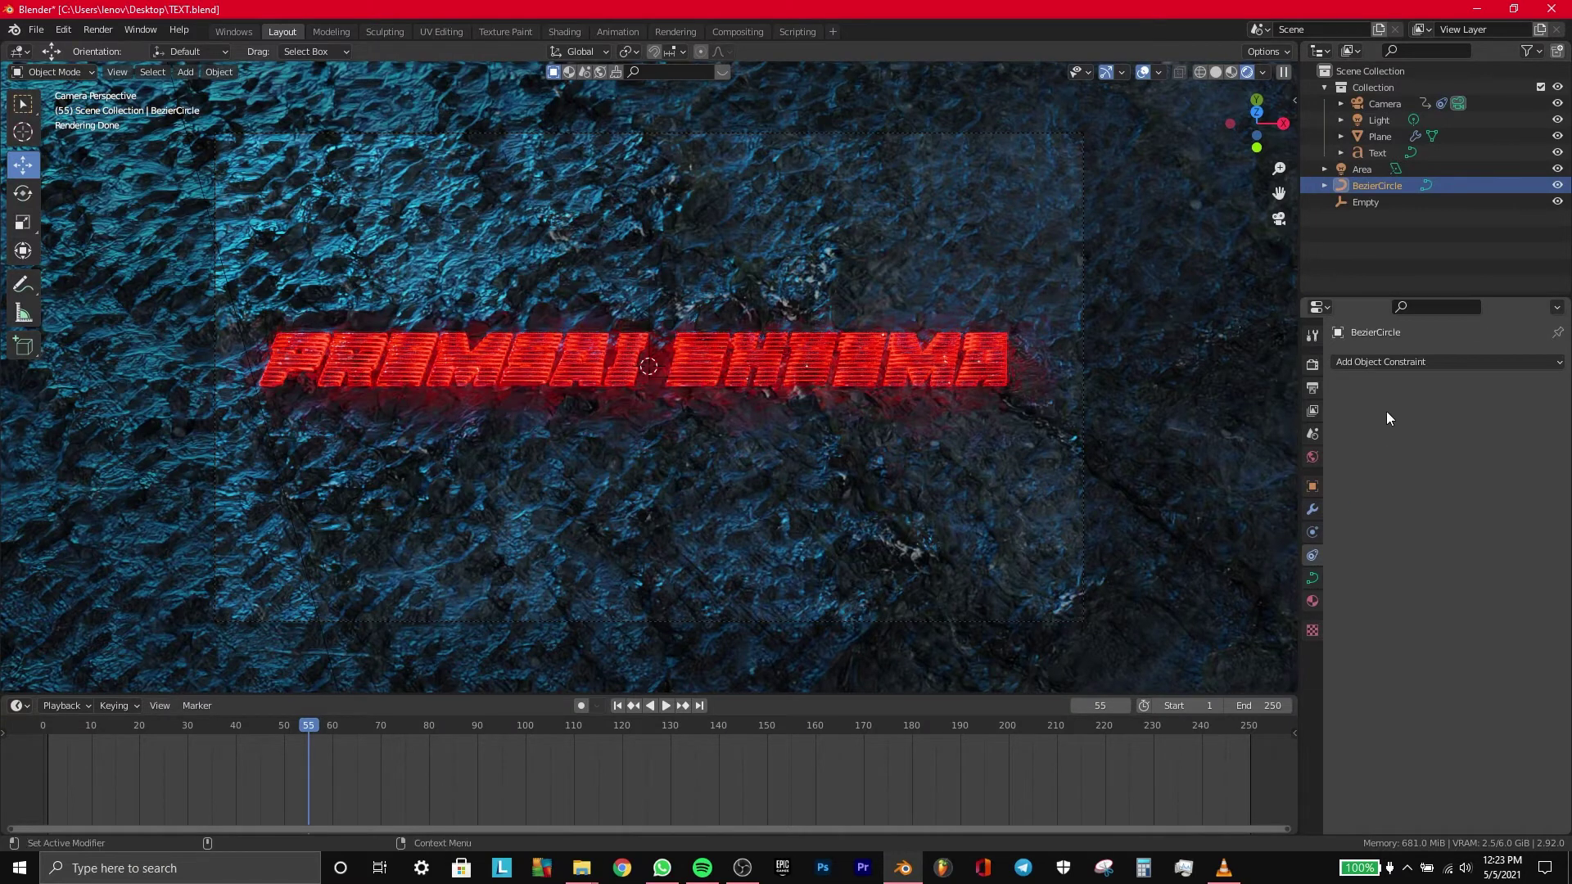
left_click(1392, 103)
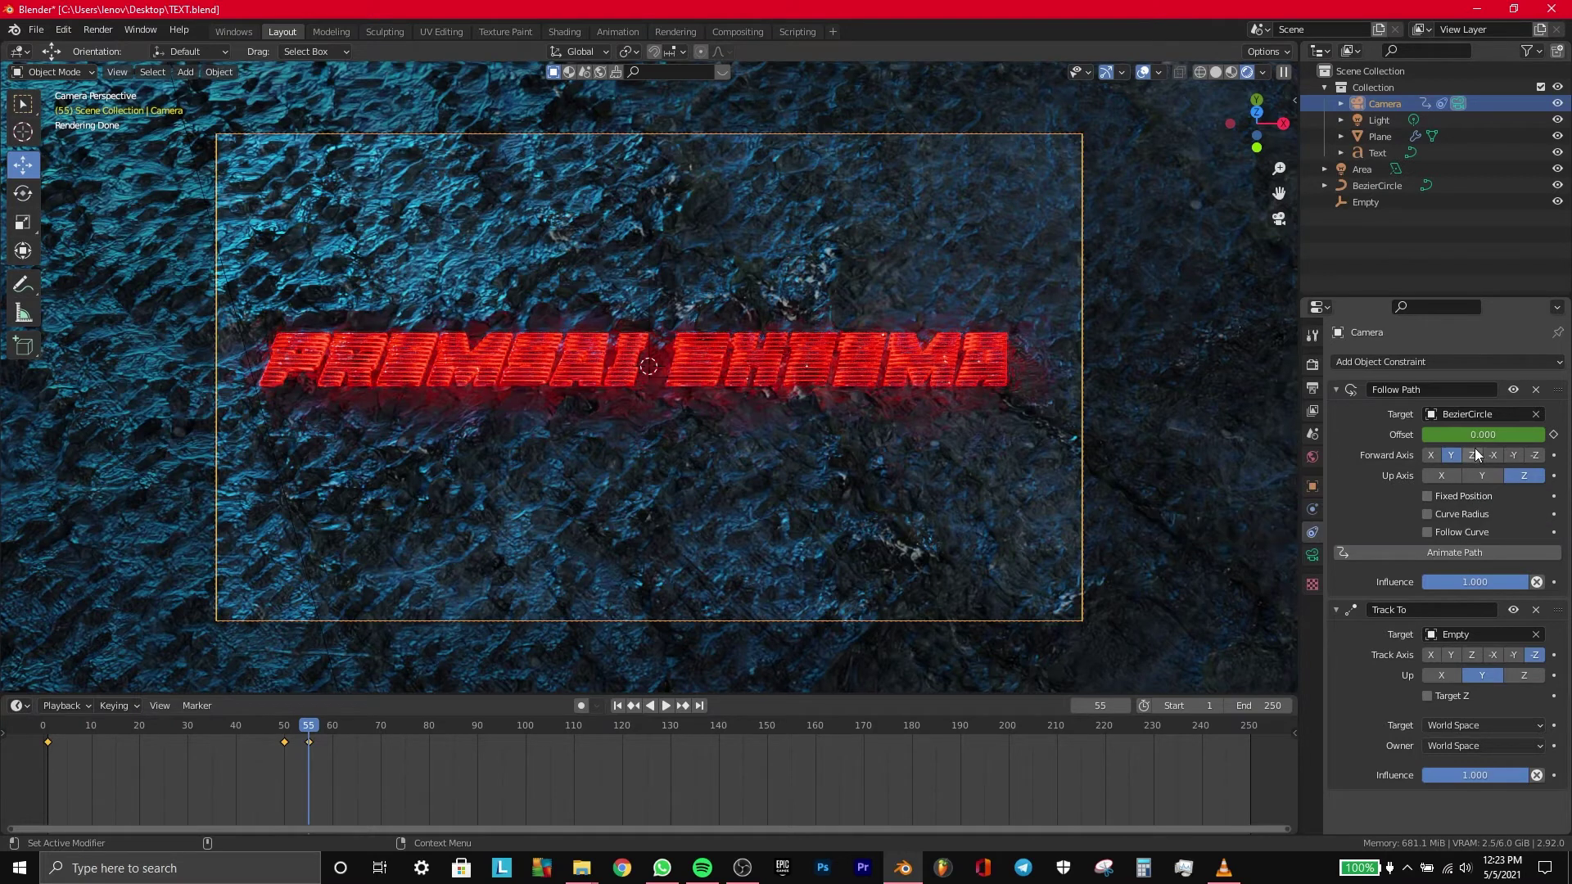
left_click_drag(1483, 434, 1507, 434)
key("Escape")
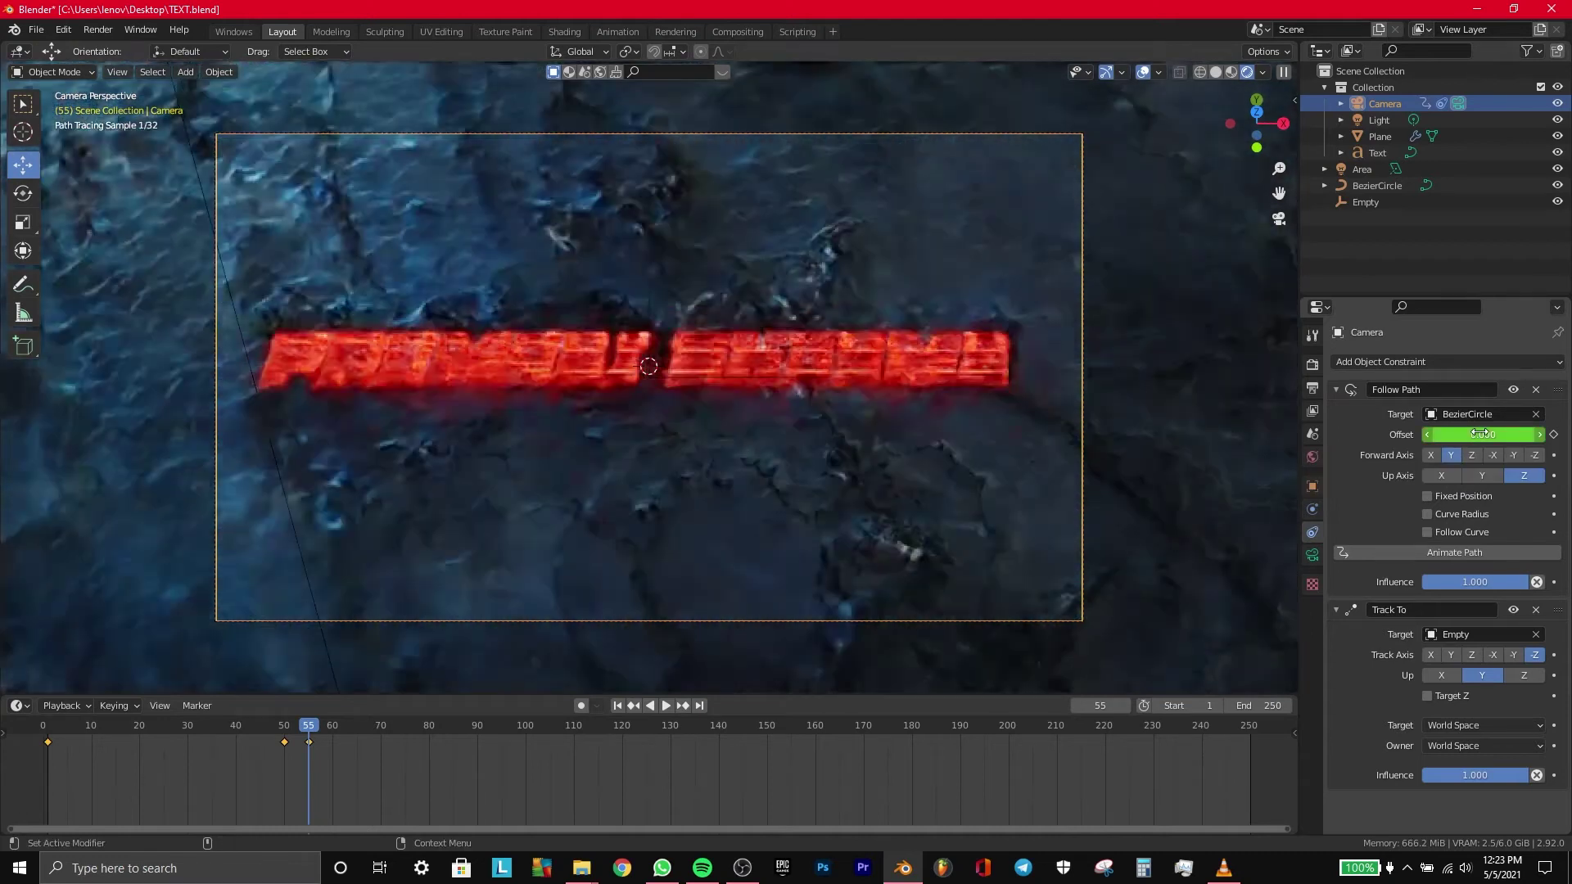
left_click(1311, 556)
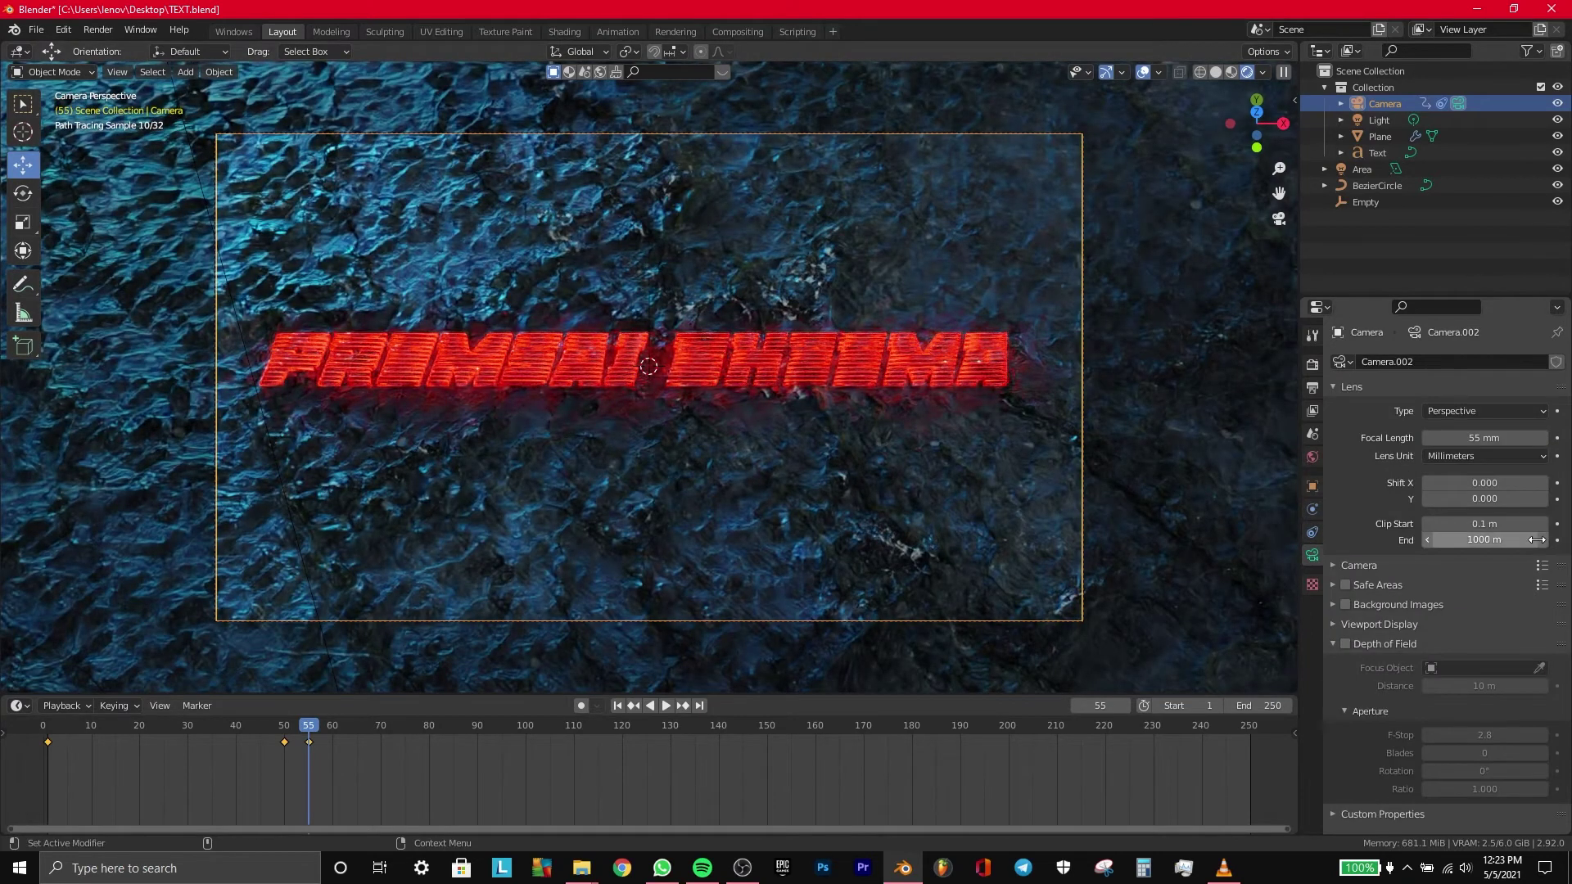
Step: Show the camera transform, revert trial Rotation Z and Scale X changes, and lower it along Z
left_click(1313, 485)
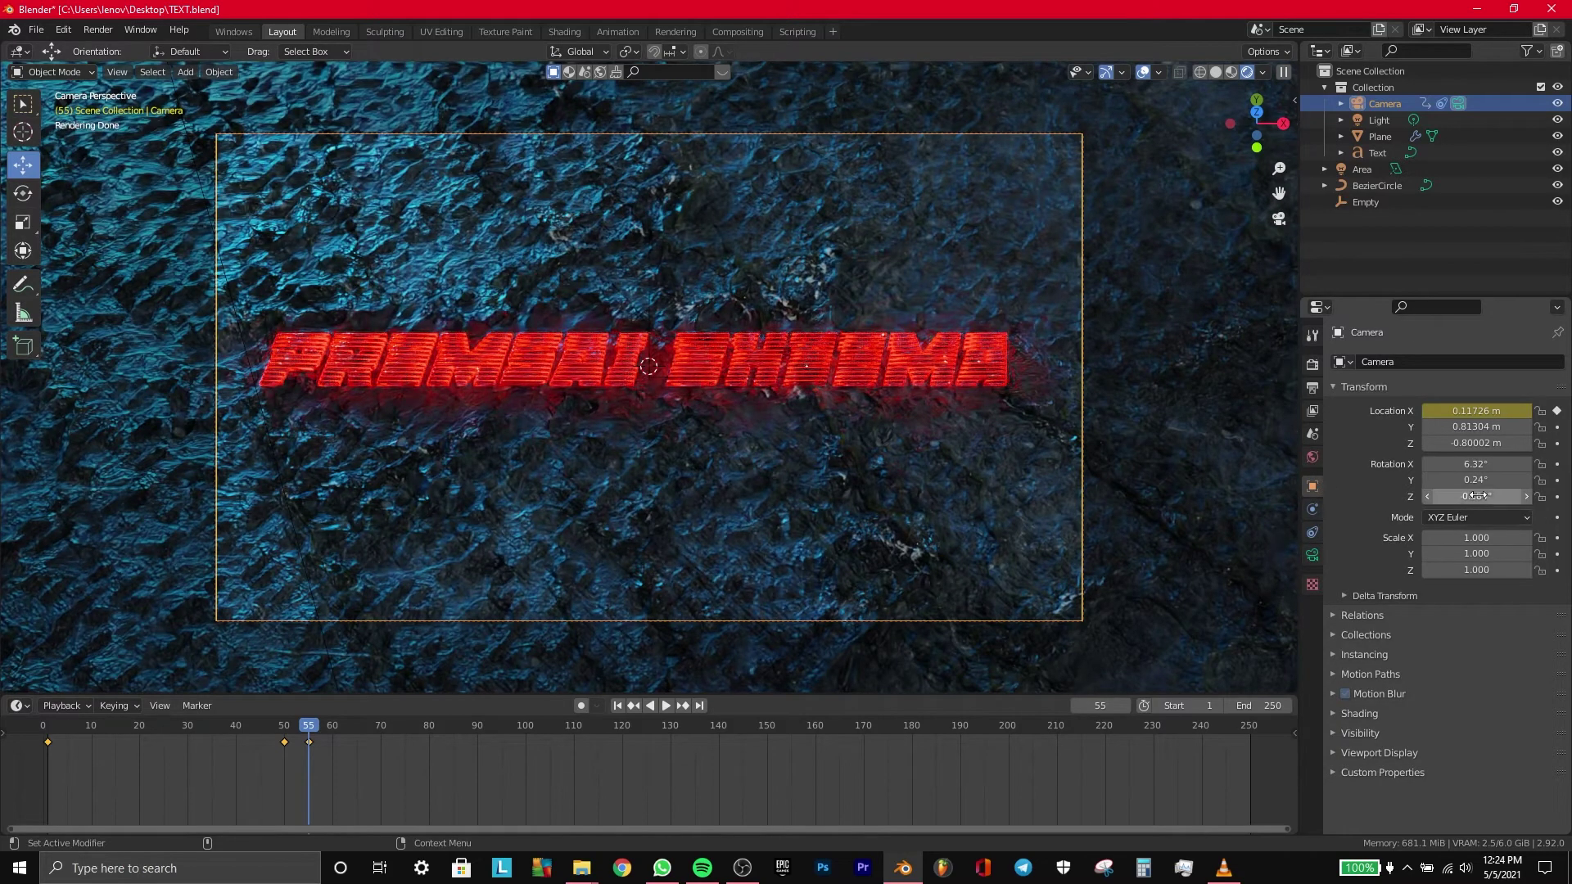
left_click_drag(1479, 496, 1523, 496)
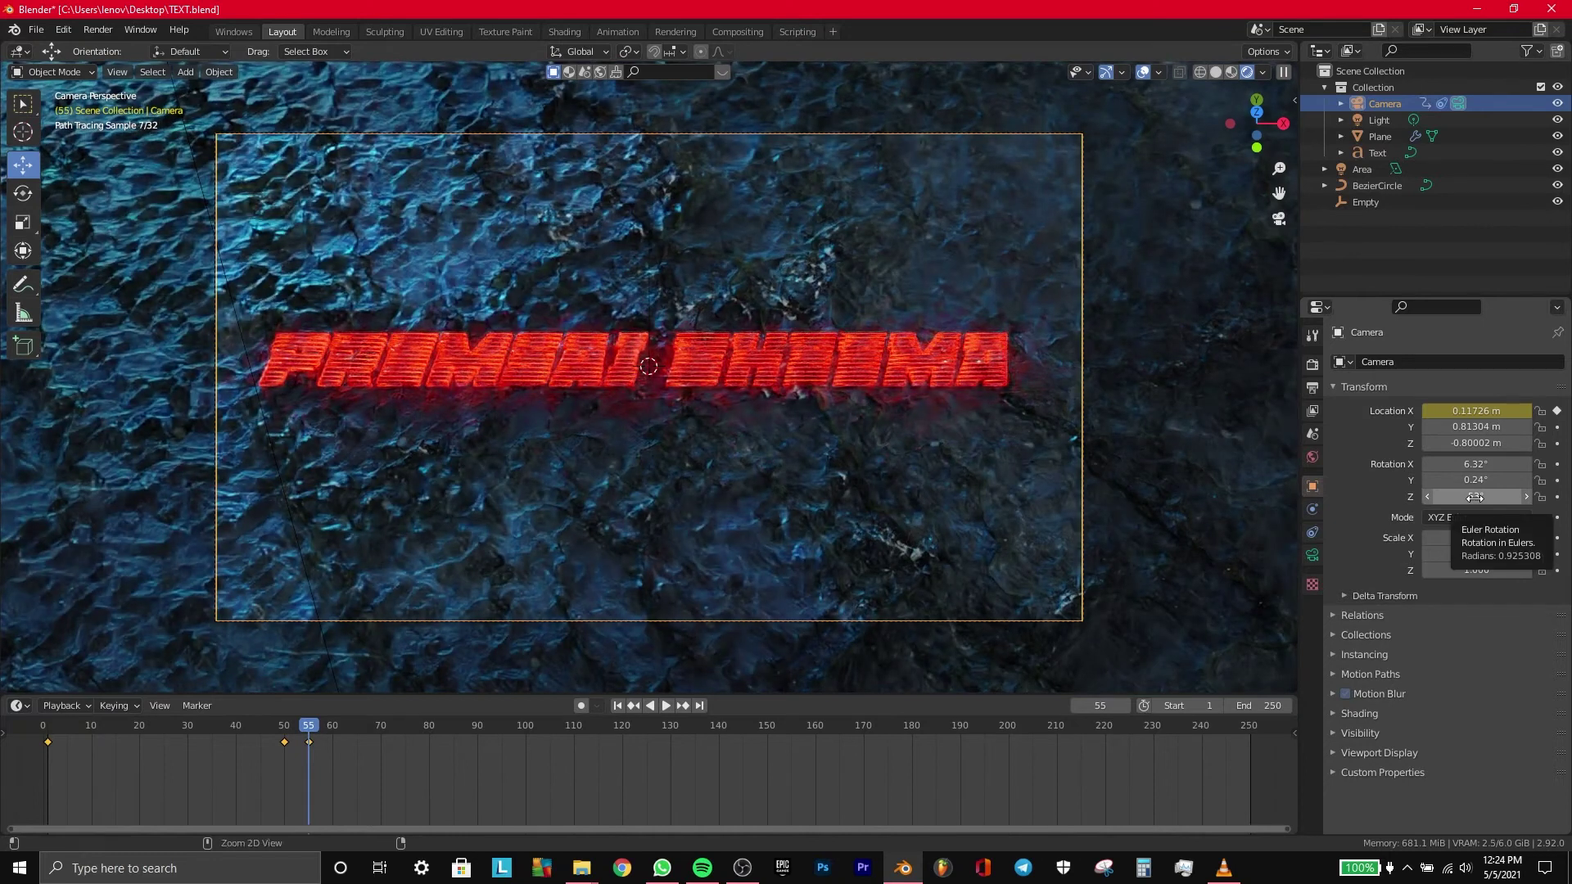
key("ctrl+z")
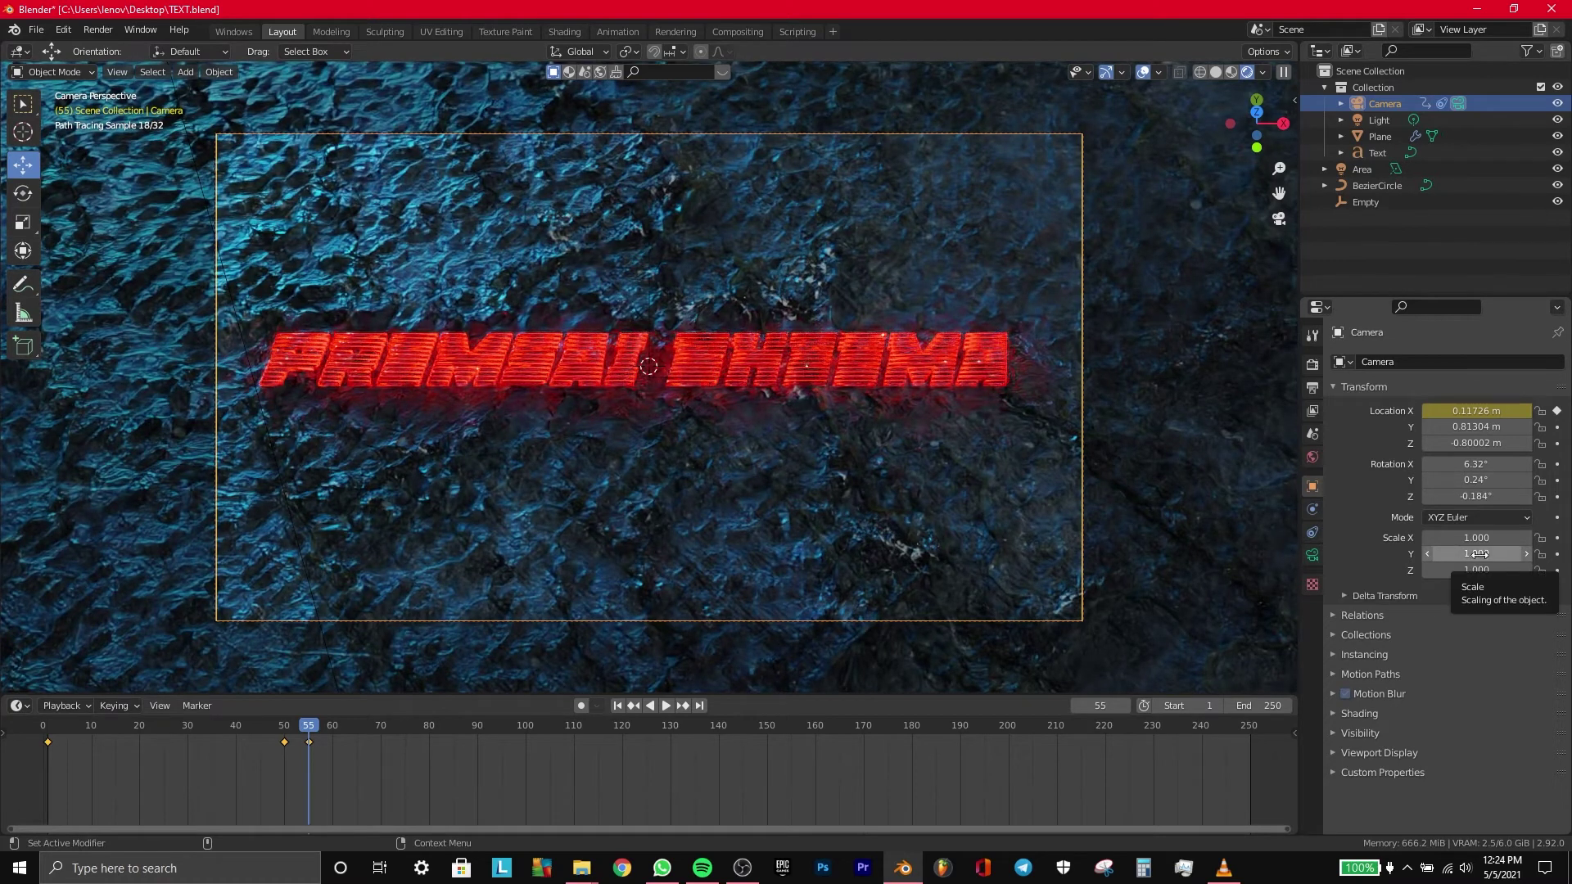
left_click_drag(1478, 537, 1507, 537)
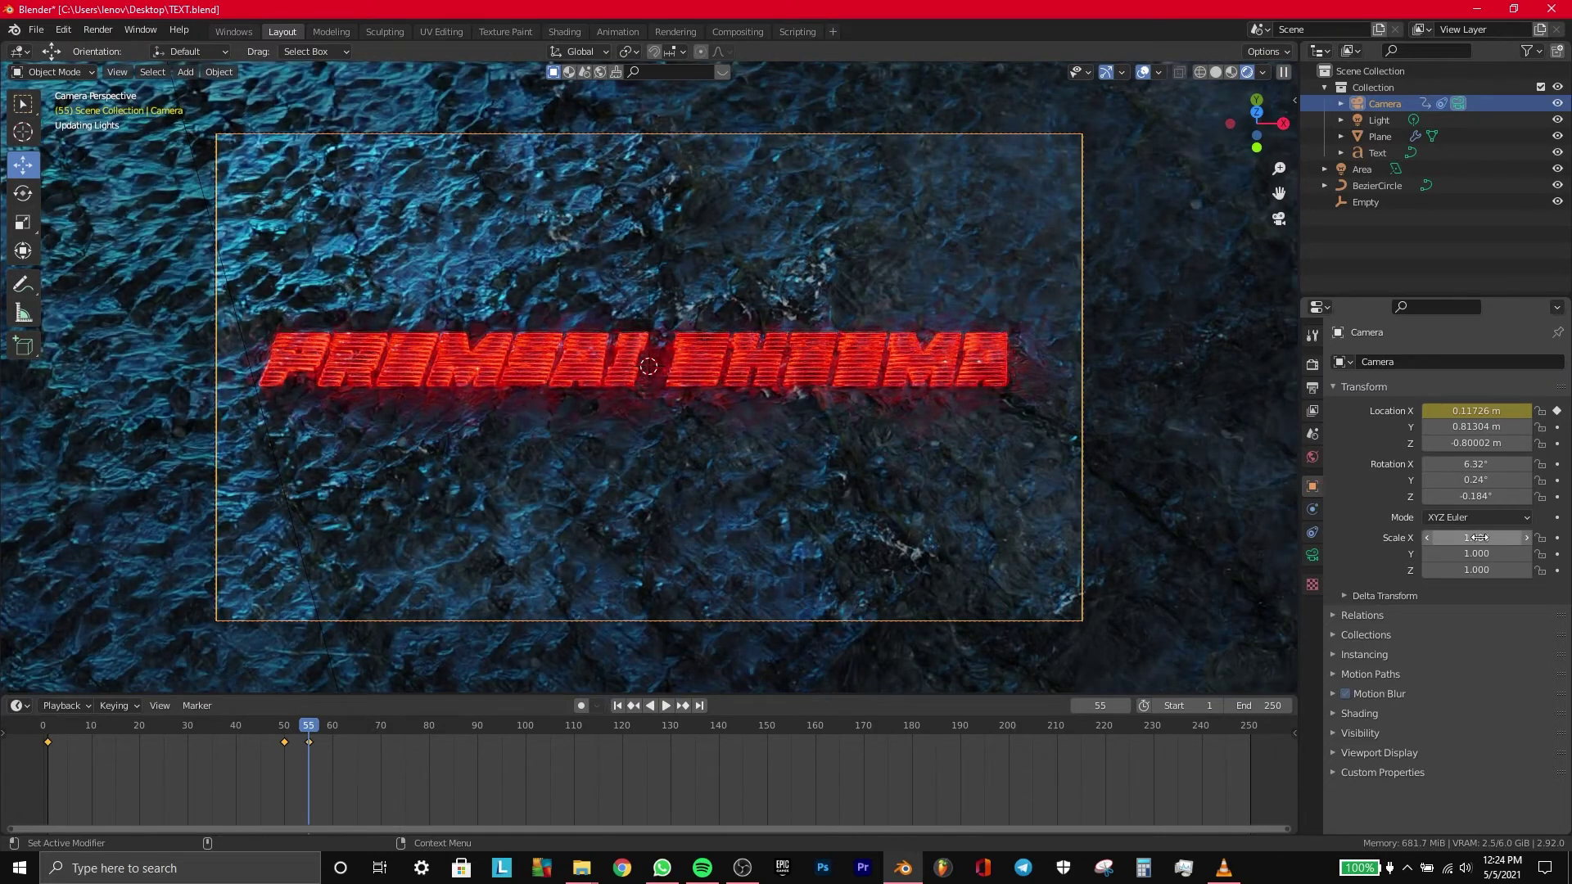
left_click_drag(1478, 538, 1445, 537)
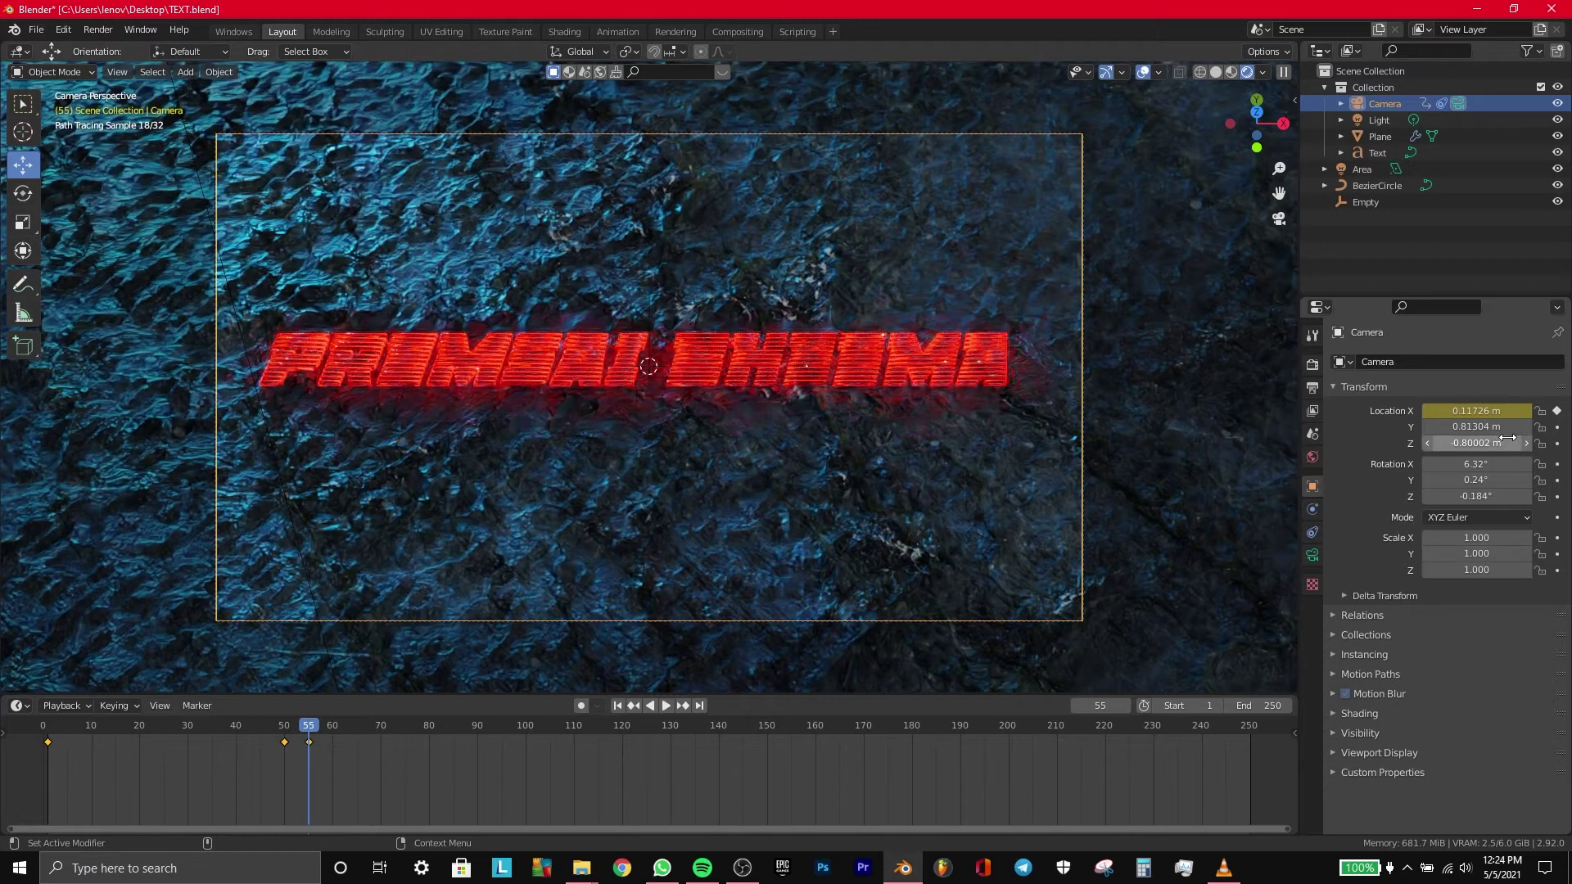
left_click_drag(1496, 443, 1449, 443)
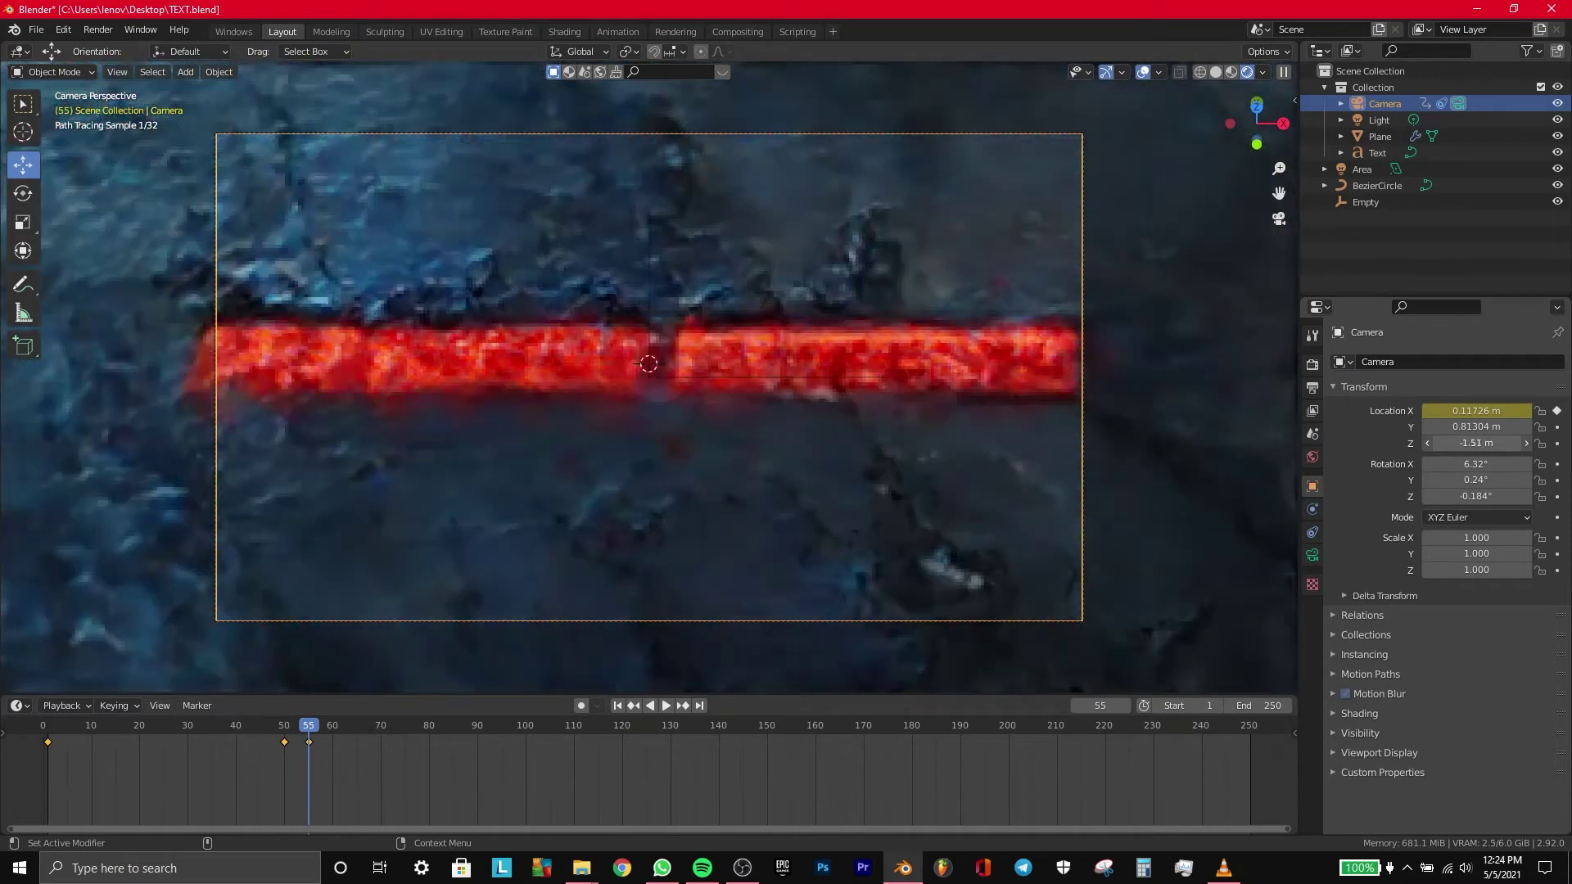
Step: Set the camera to Z -1.16 m and Y 0.45304 m, and keyframe its location
mouse_move(1449, 443)
left_mouse_down()
mouse_move(1384, 443)
mouse_move(1487, 443)
left_mouse_up()
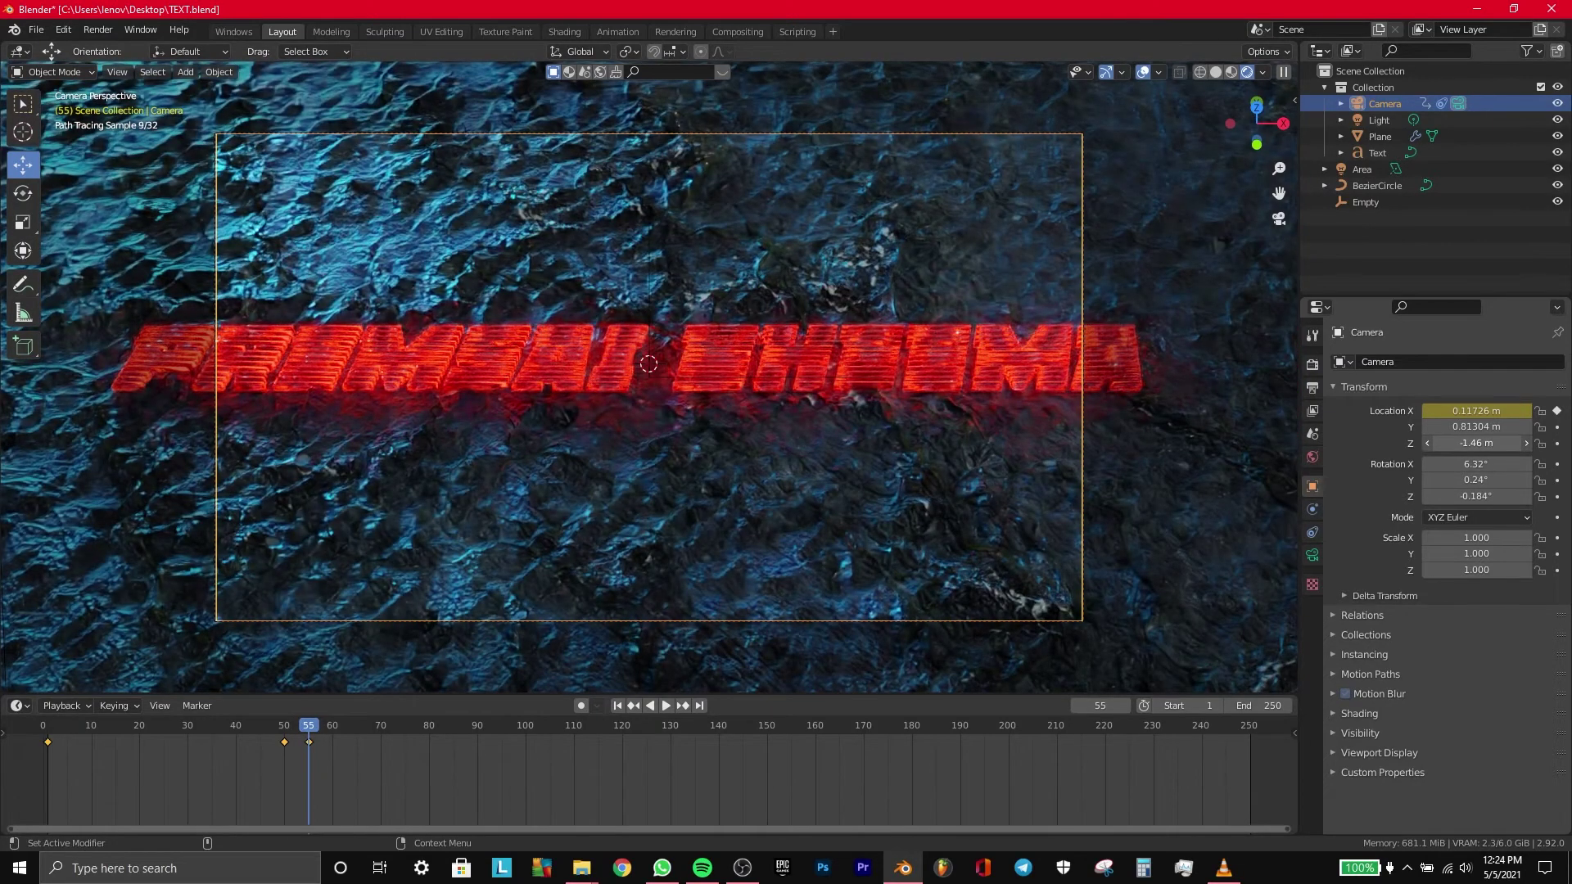
left_click_drag(1487, 443, 1505, 443)
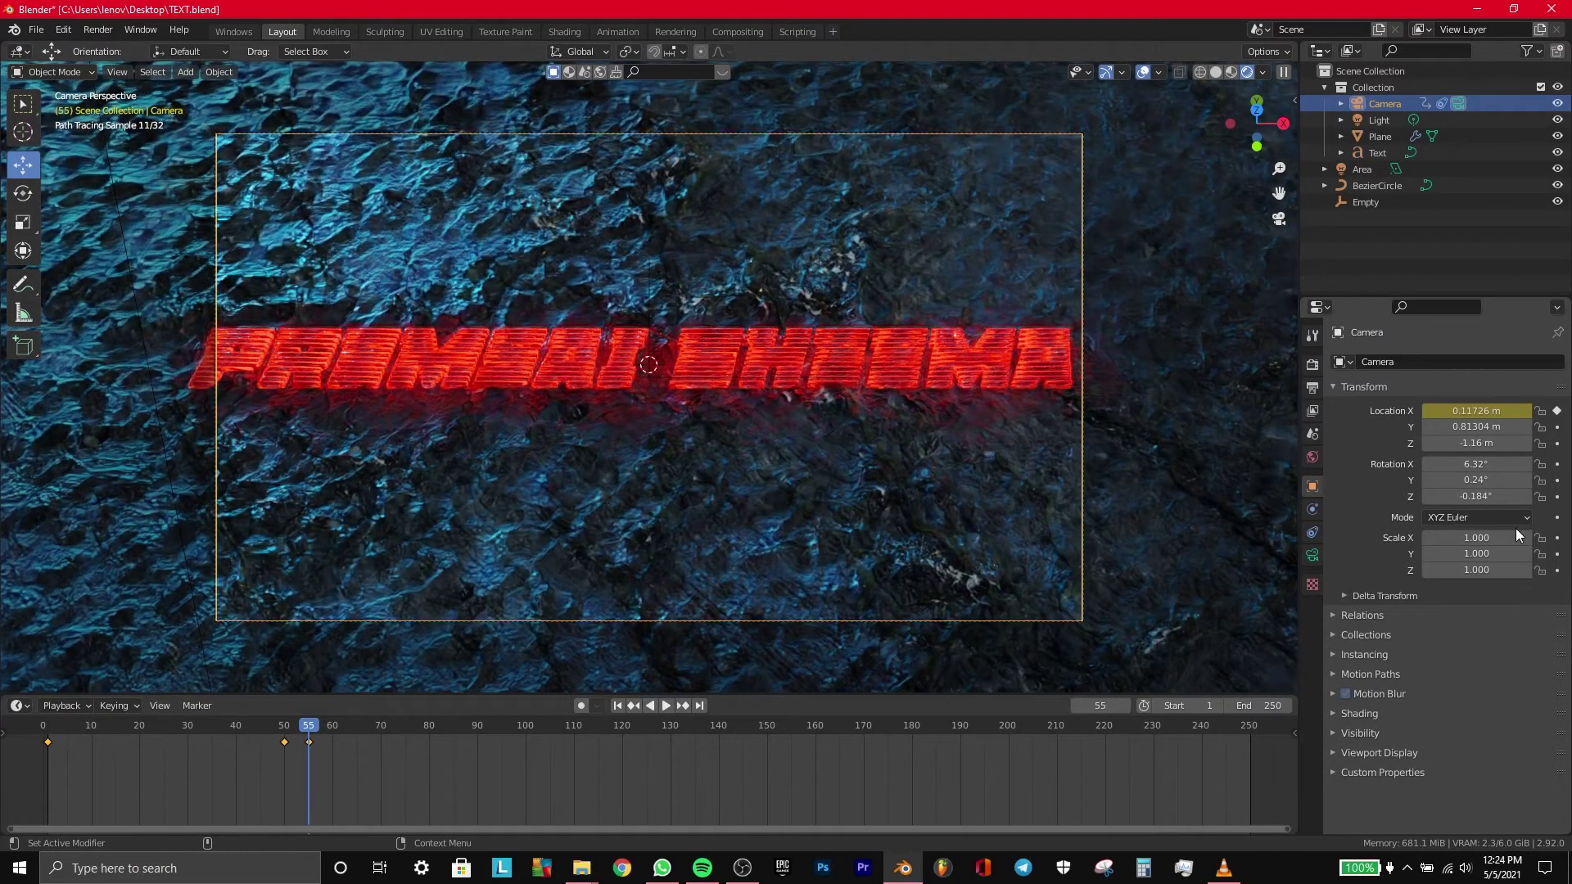
left_click_drag(1476, 426, 1453, 427)
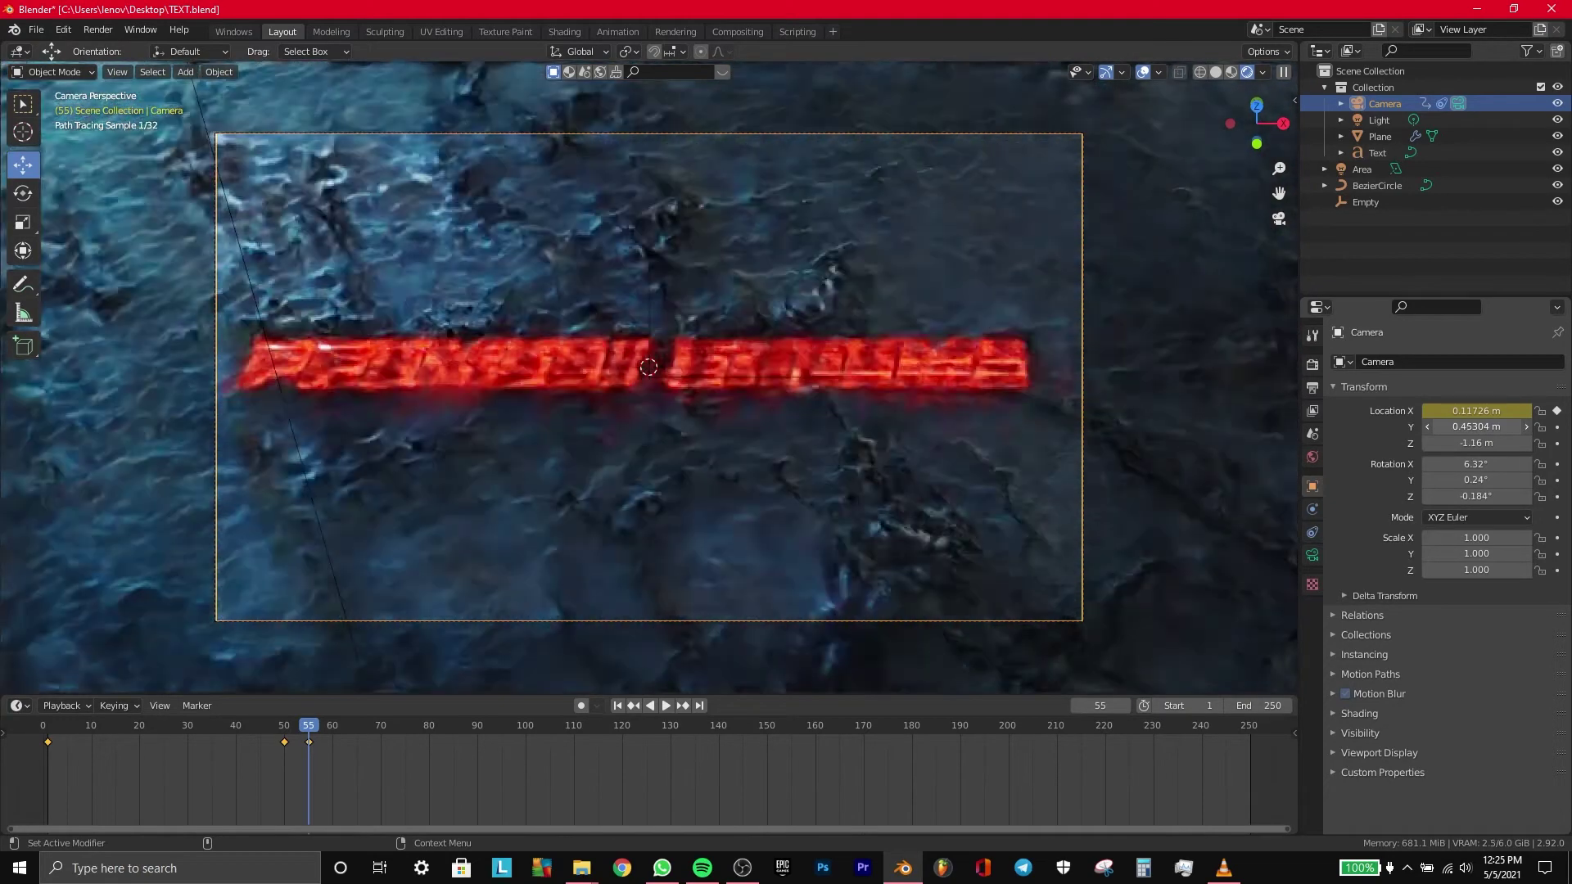
left_click(1556, 445)
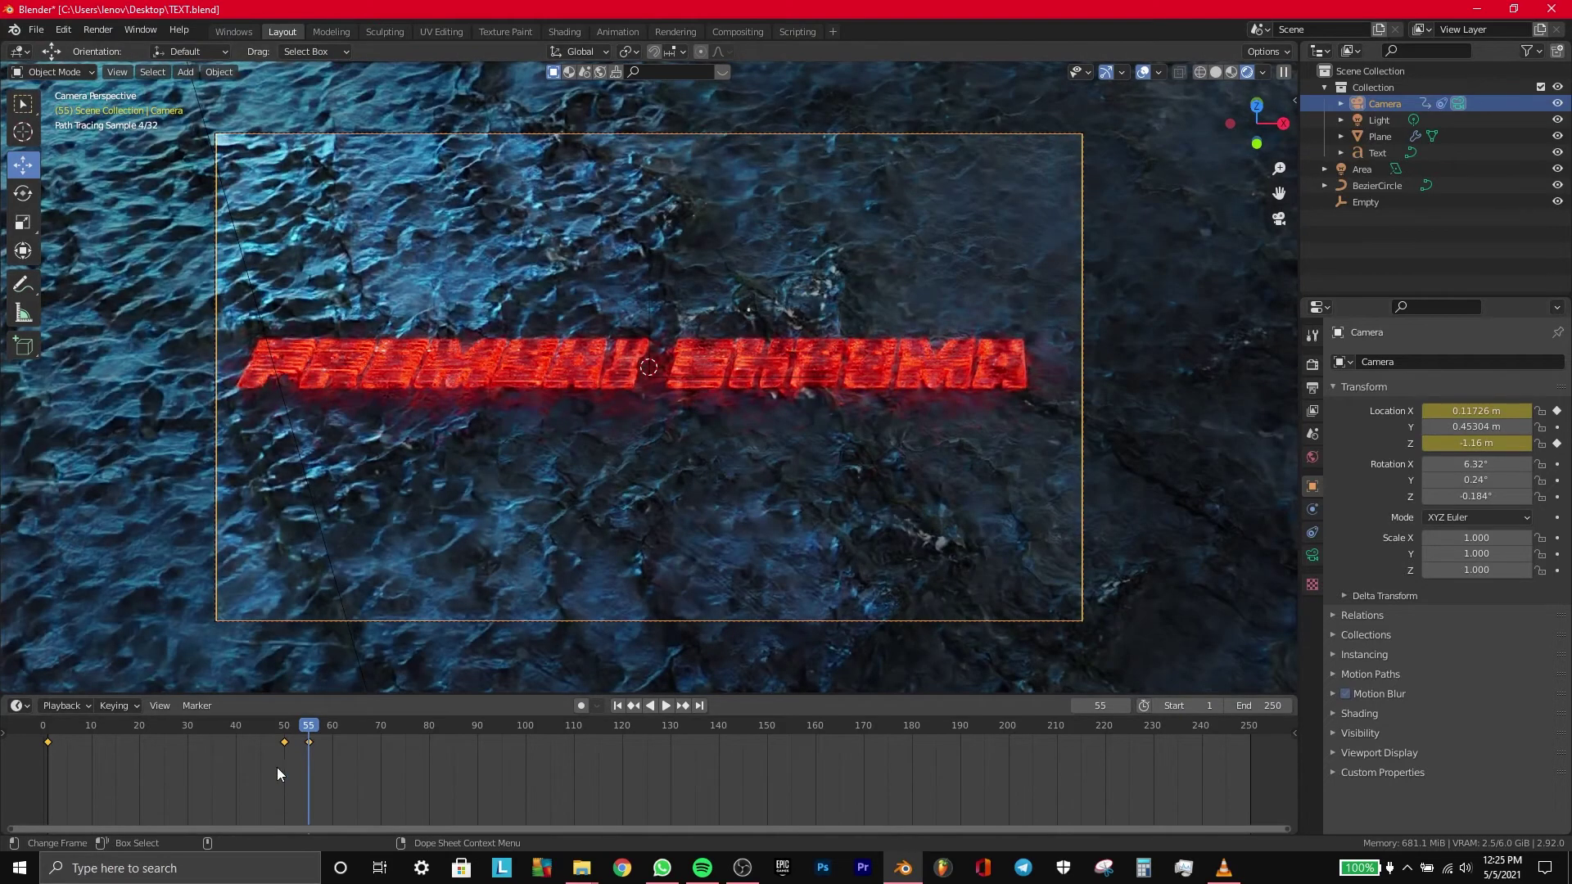
Step: Play the camera animation from frame 50, scrubbing back to frames 45–42, then stop playback
left_click_drag(307, 730, 284, 731)
key("space")
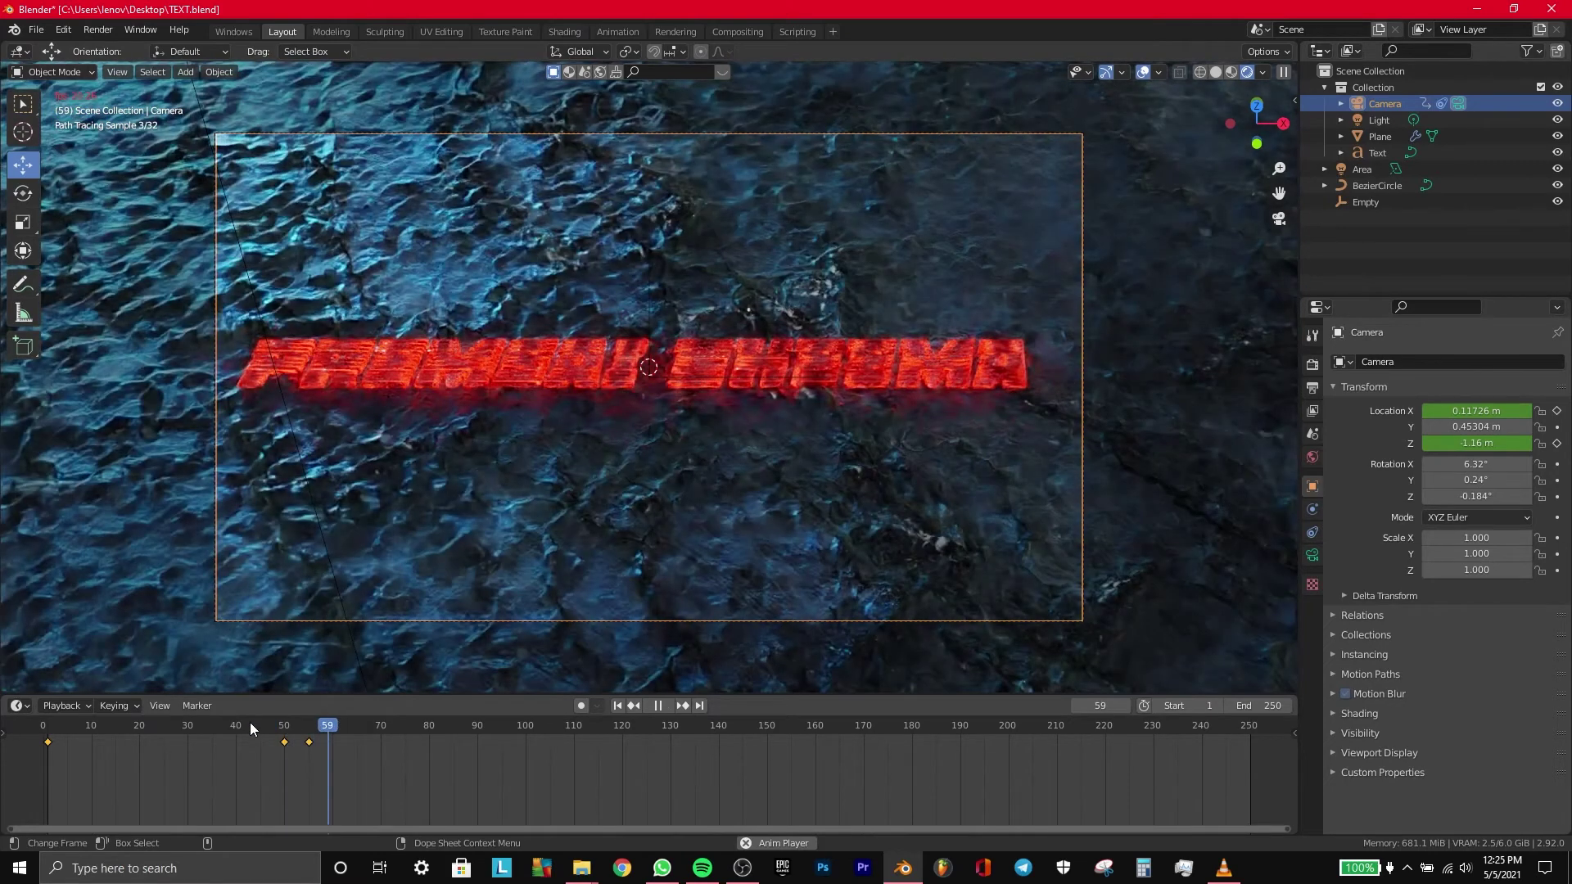
left_click_drag(249, 722, 263, 732)
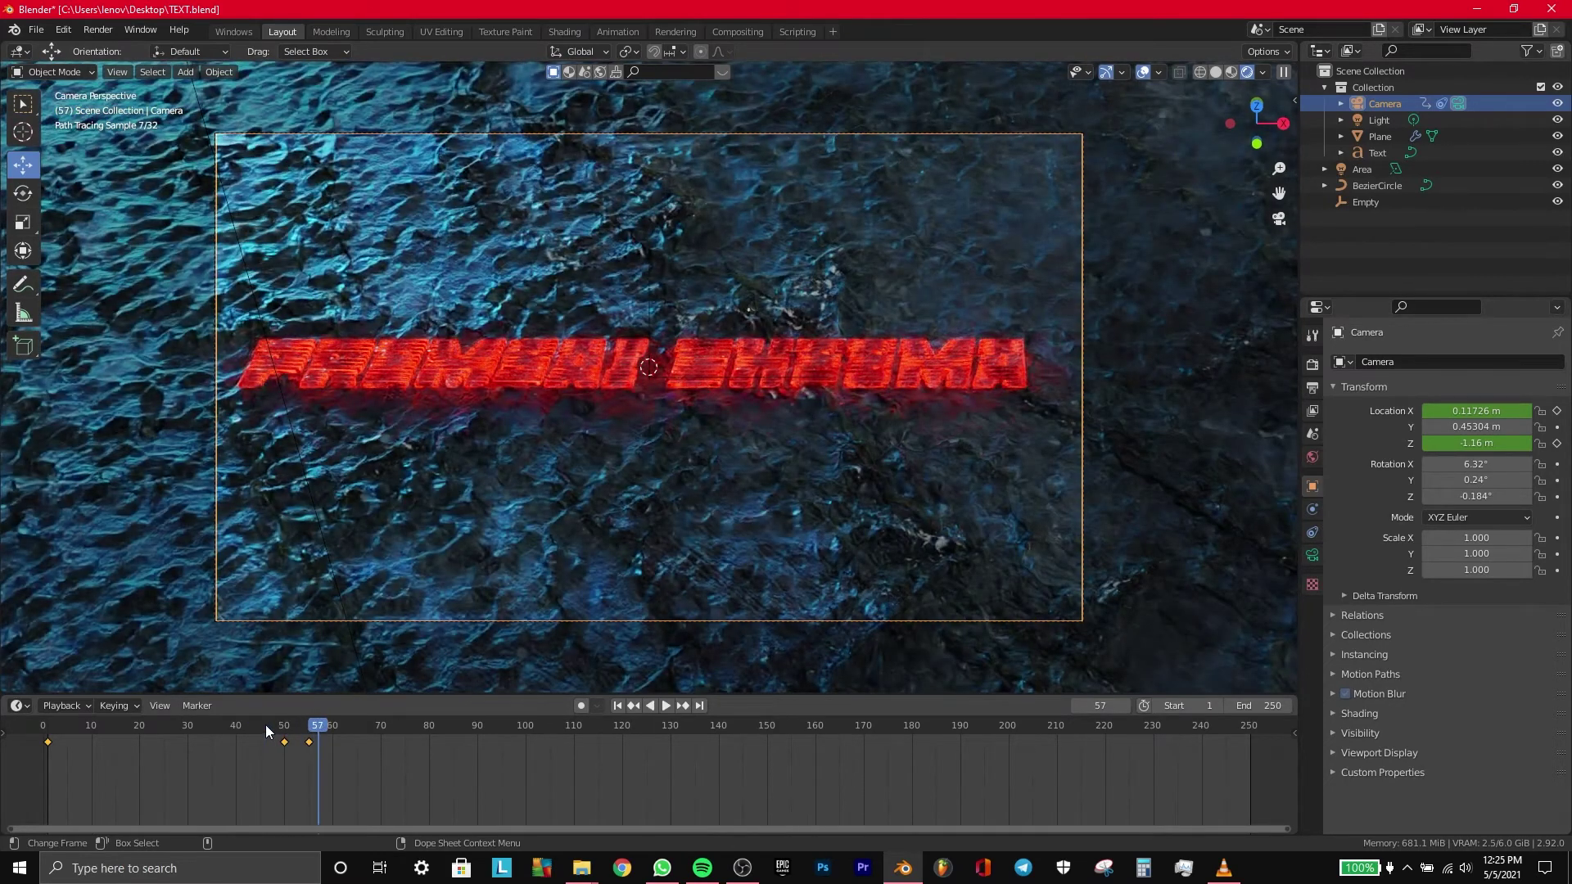
left_click_drag(265, 725, 251, 730)
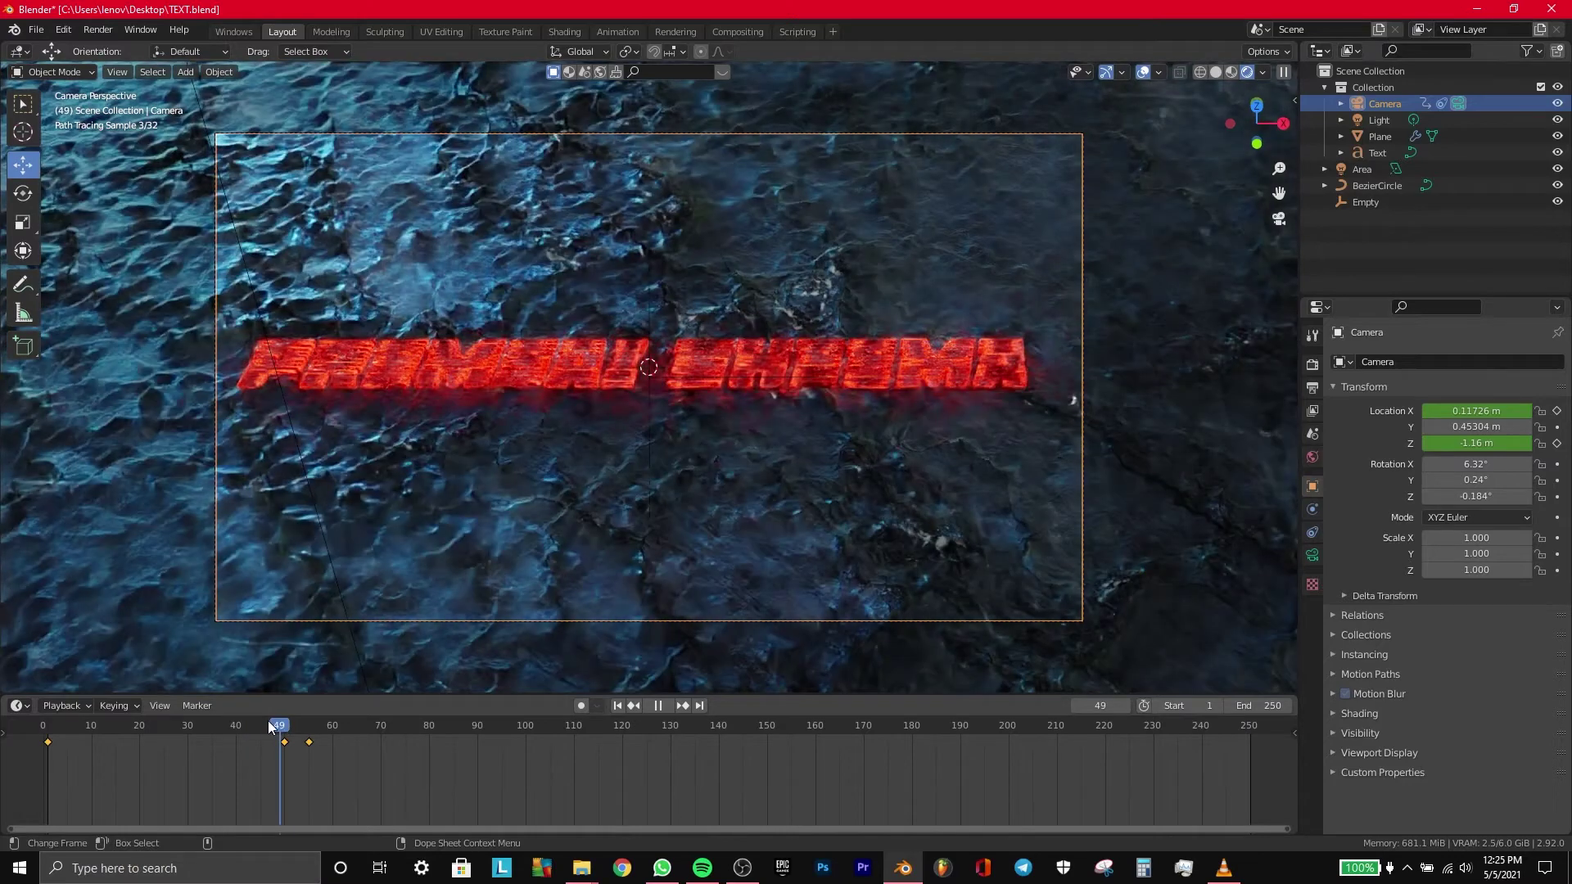
left_click(249, 729)
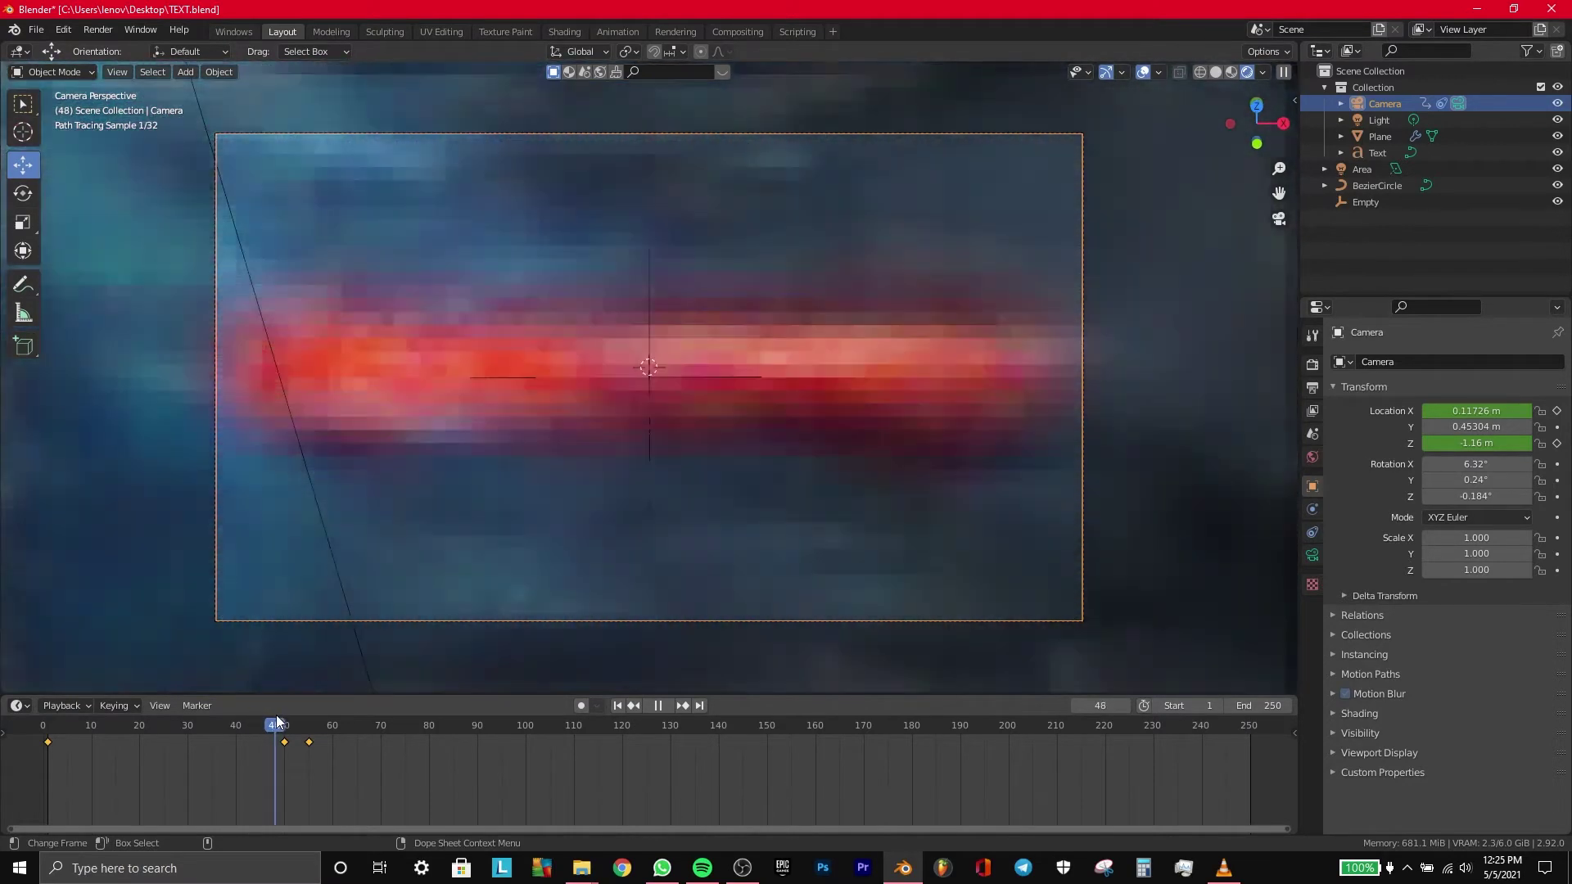
left_click(249, 725)
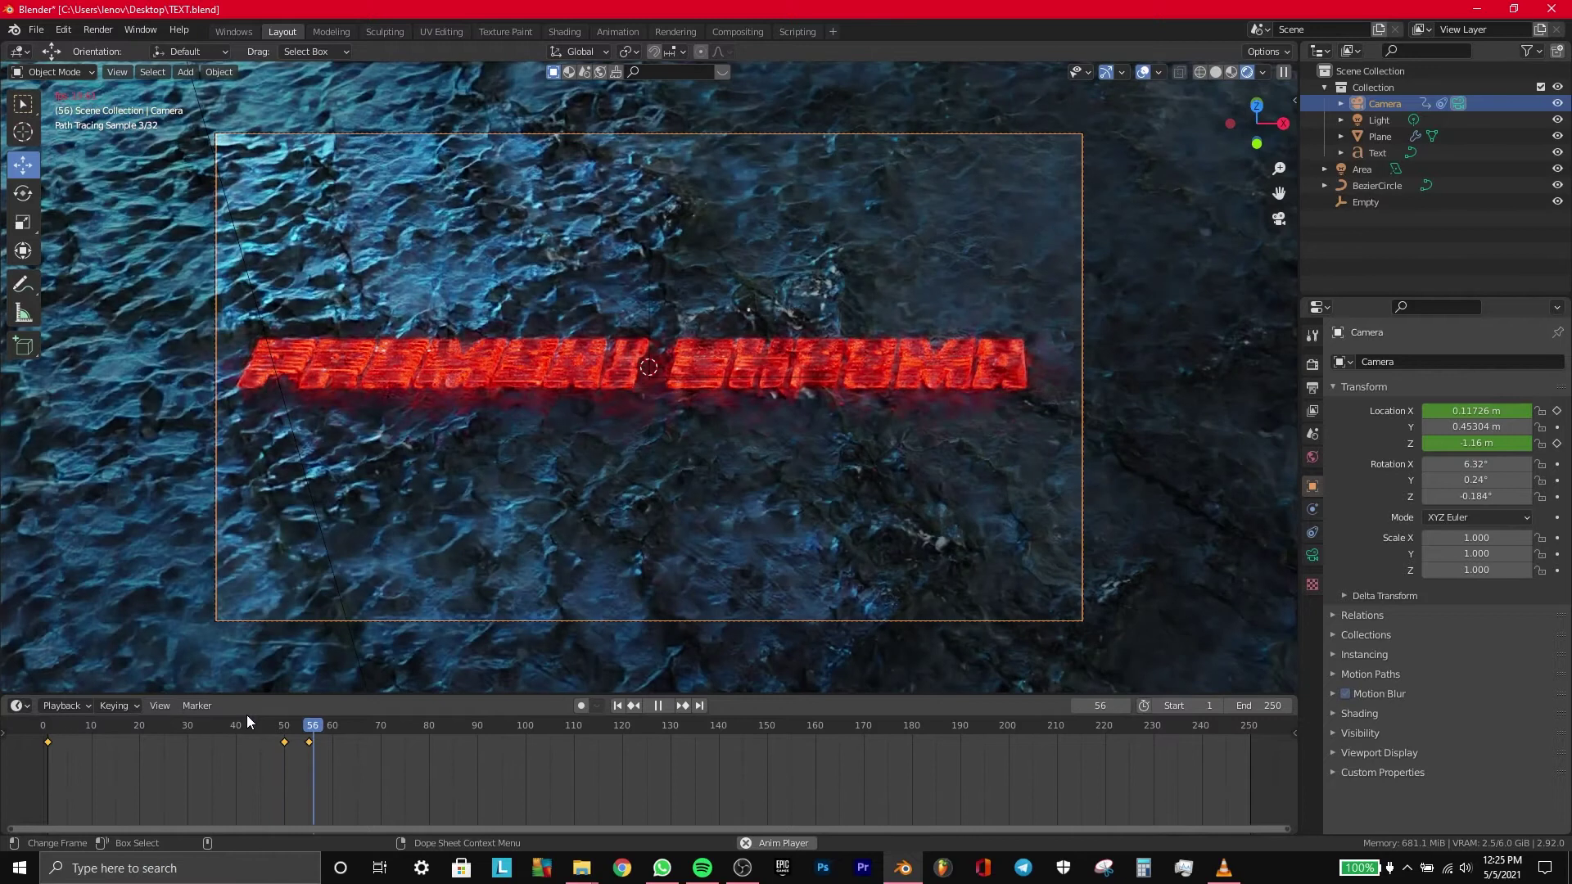
key("space")
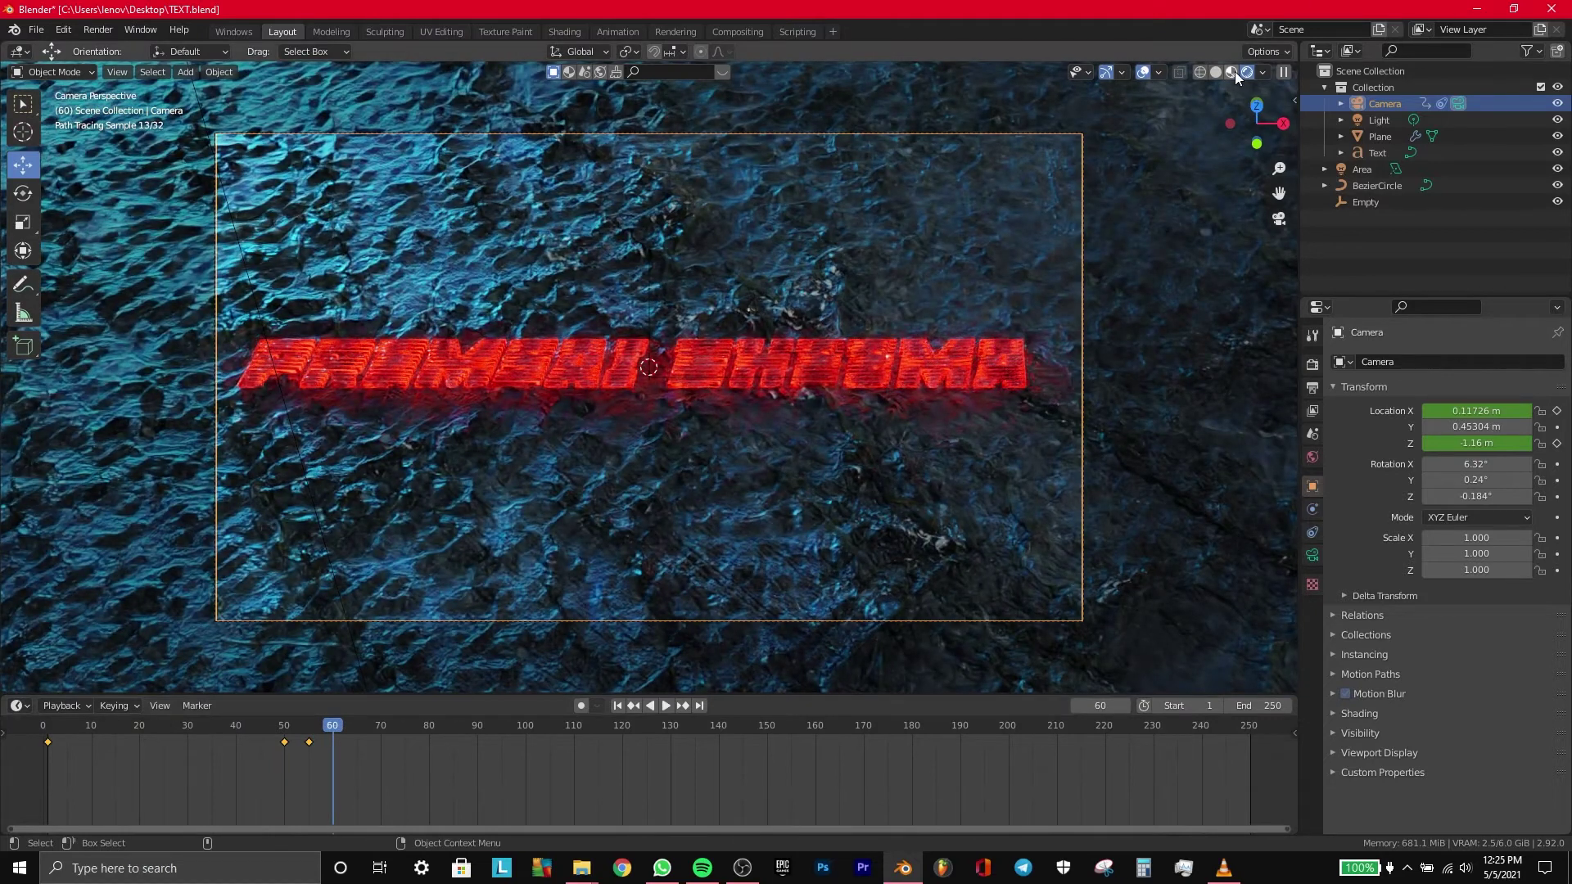
left_click(1232, 72)
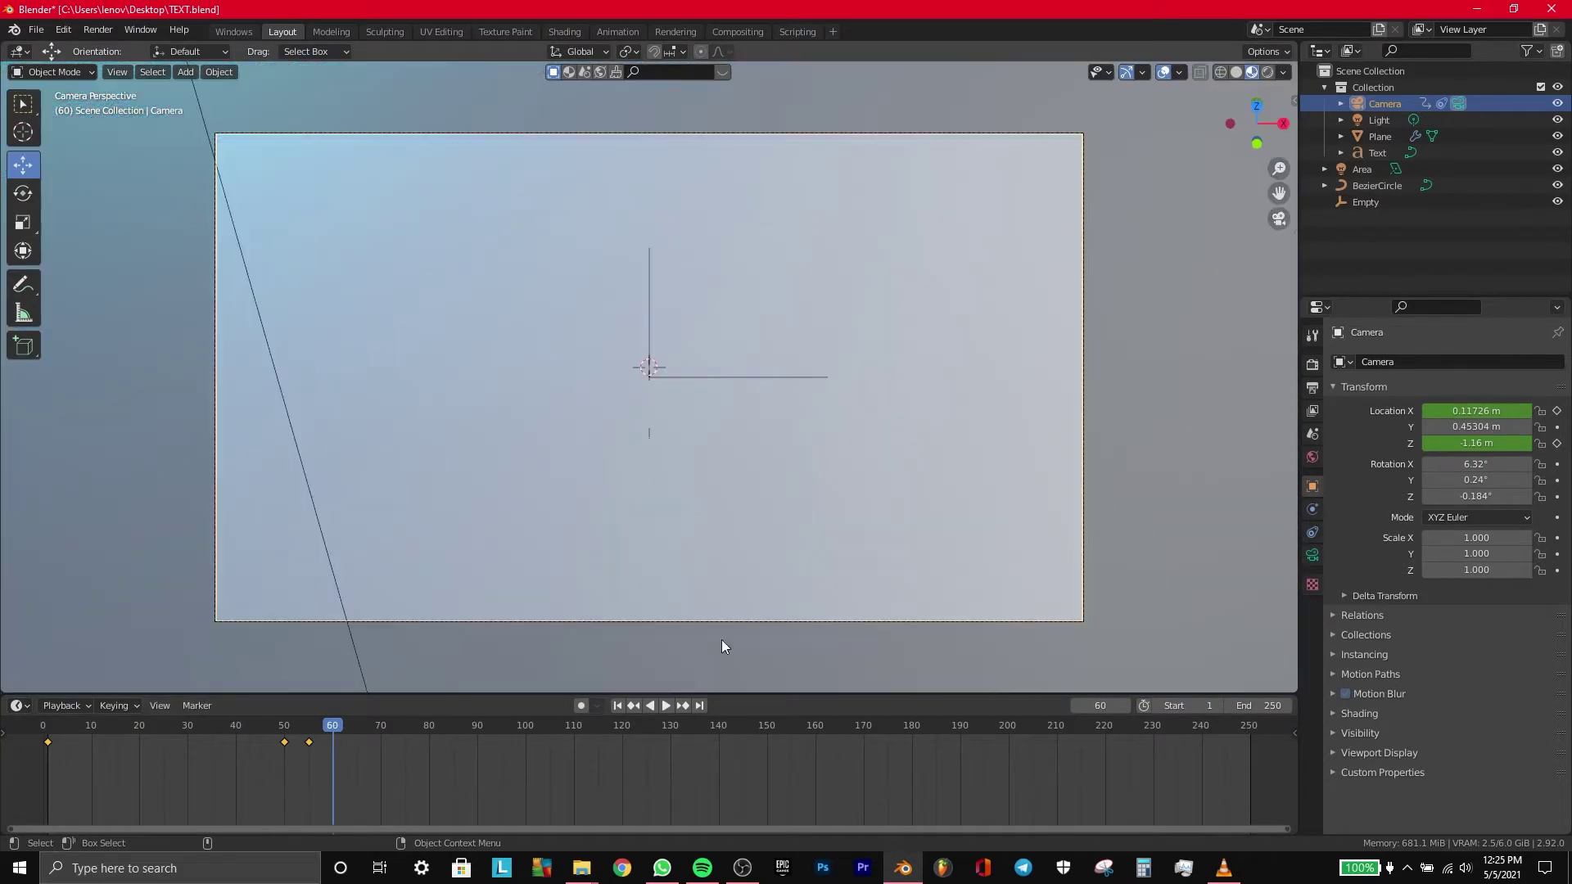
left_click(1284, 75)
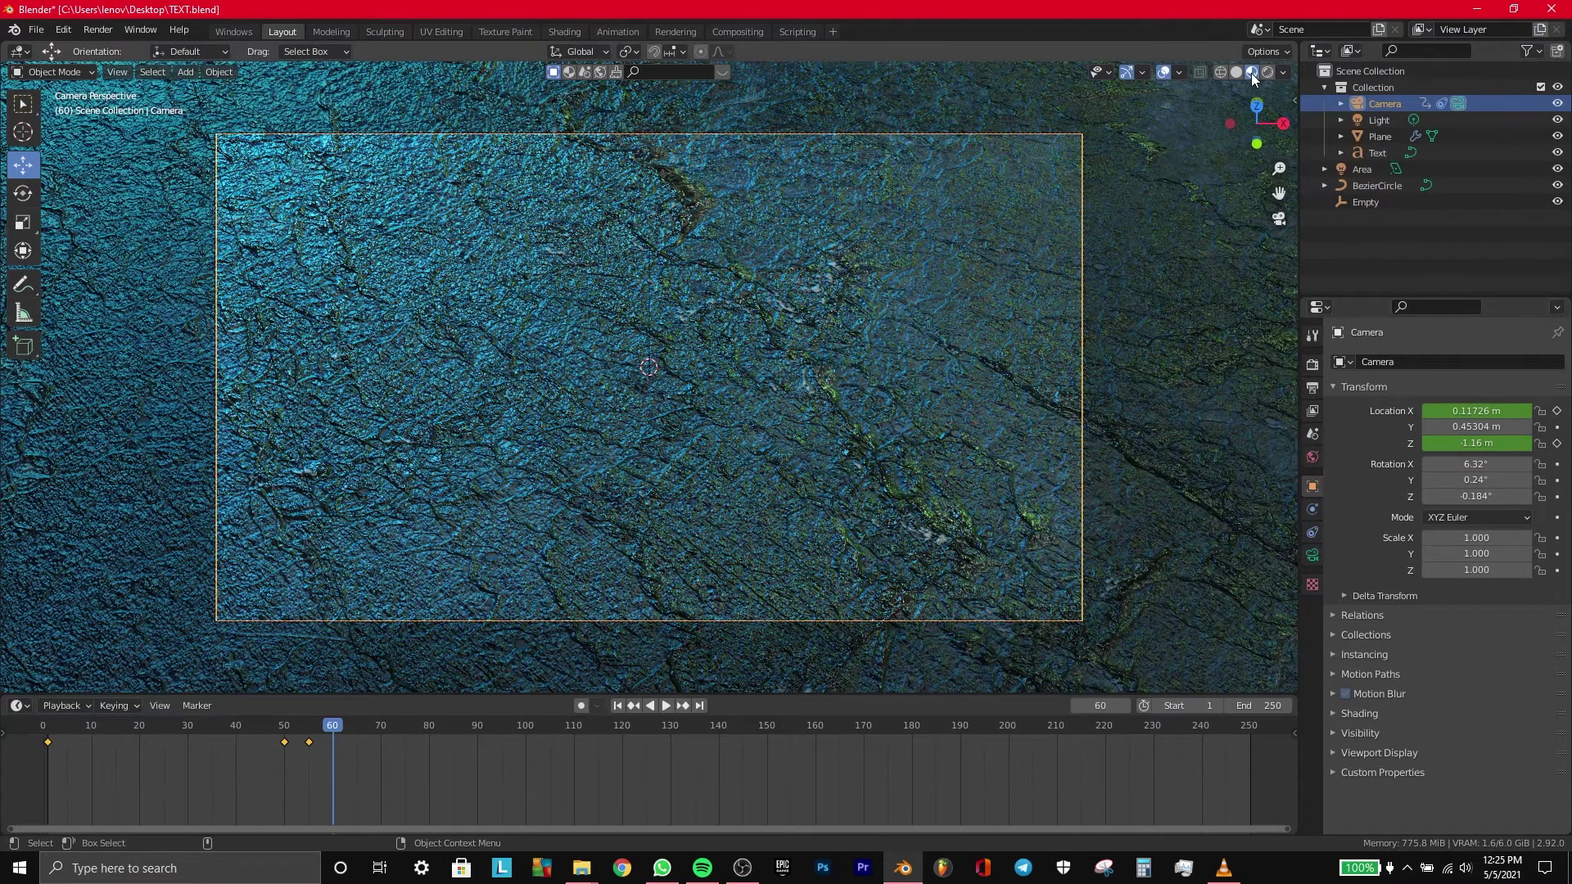
left_click(1282, 73)
left_click(1190, 153)
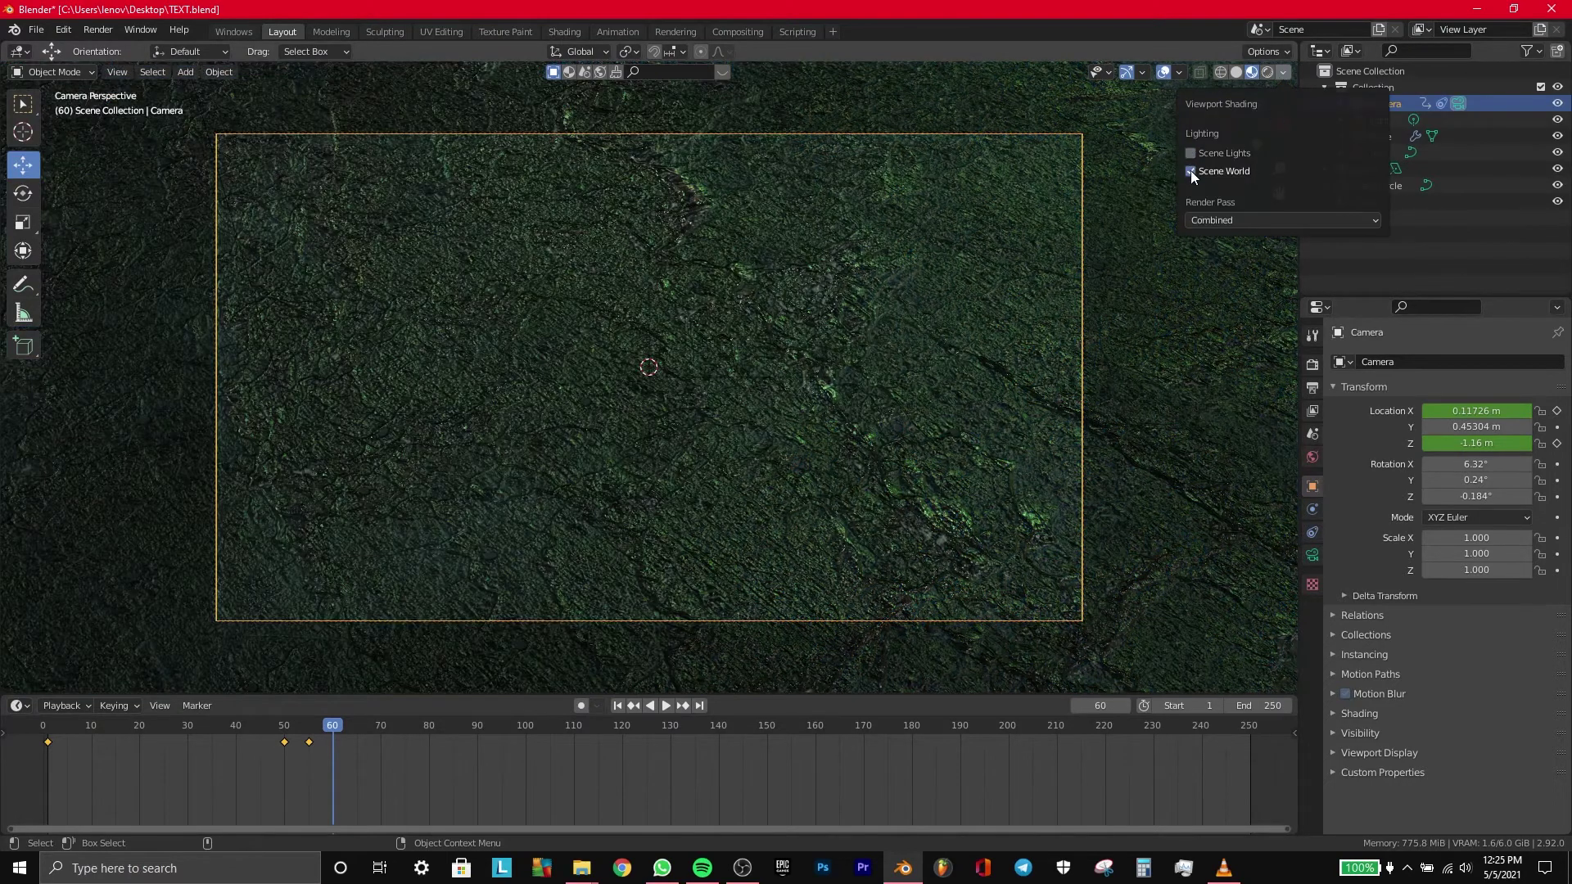
left_click(1190, 171)
left_click(1192, 154)
left_click(1191, 154)
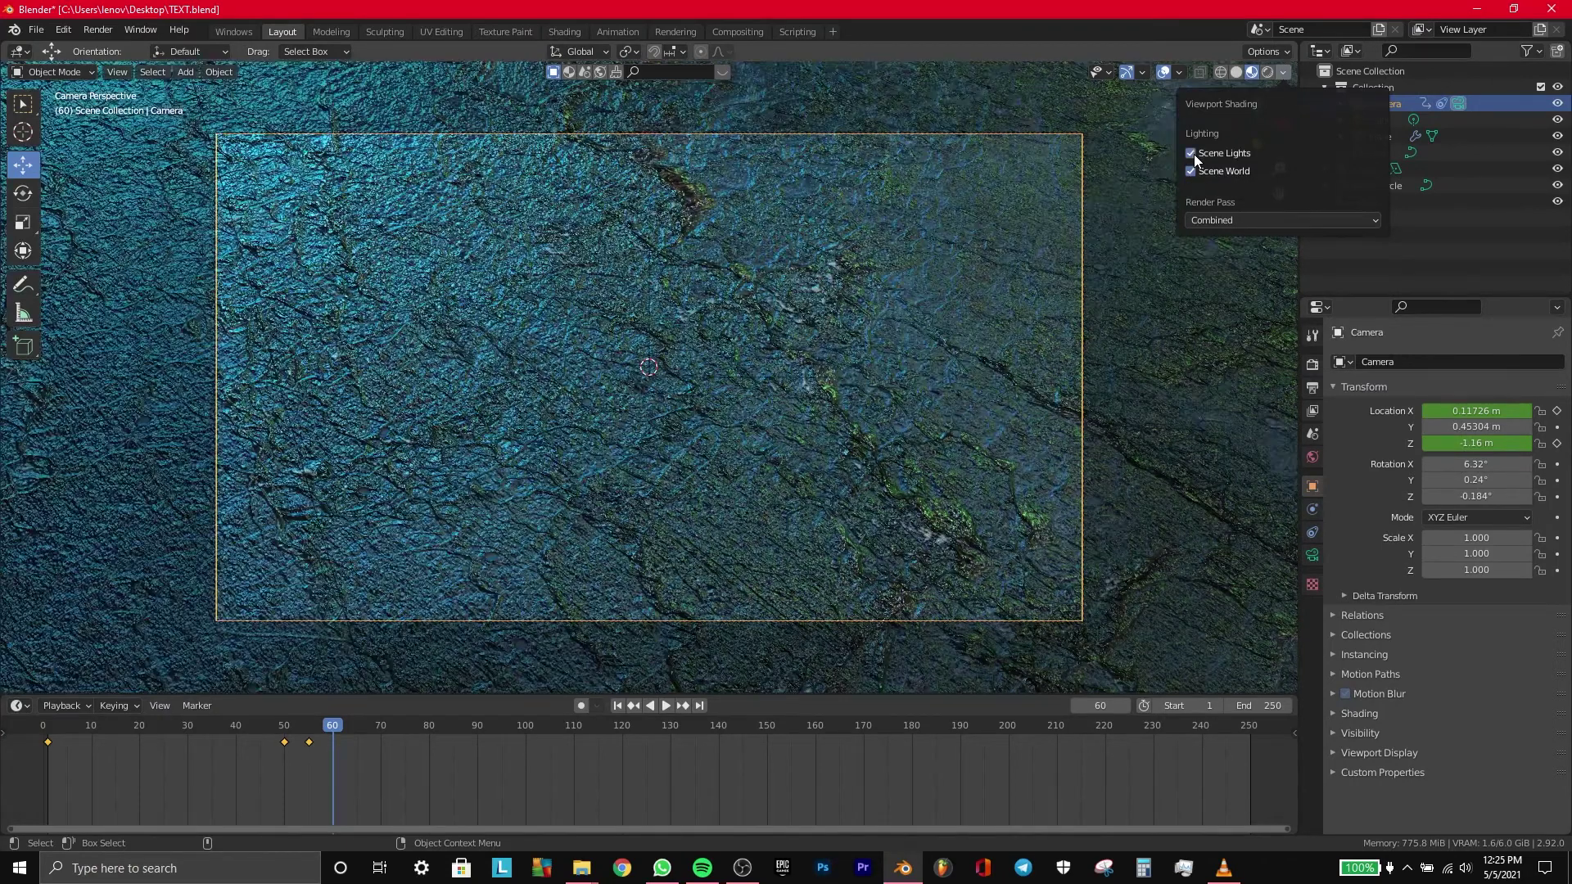
left_click(1229, 221)
left_click(1240, 74)
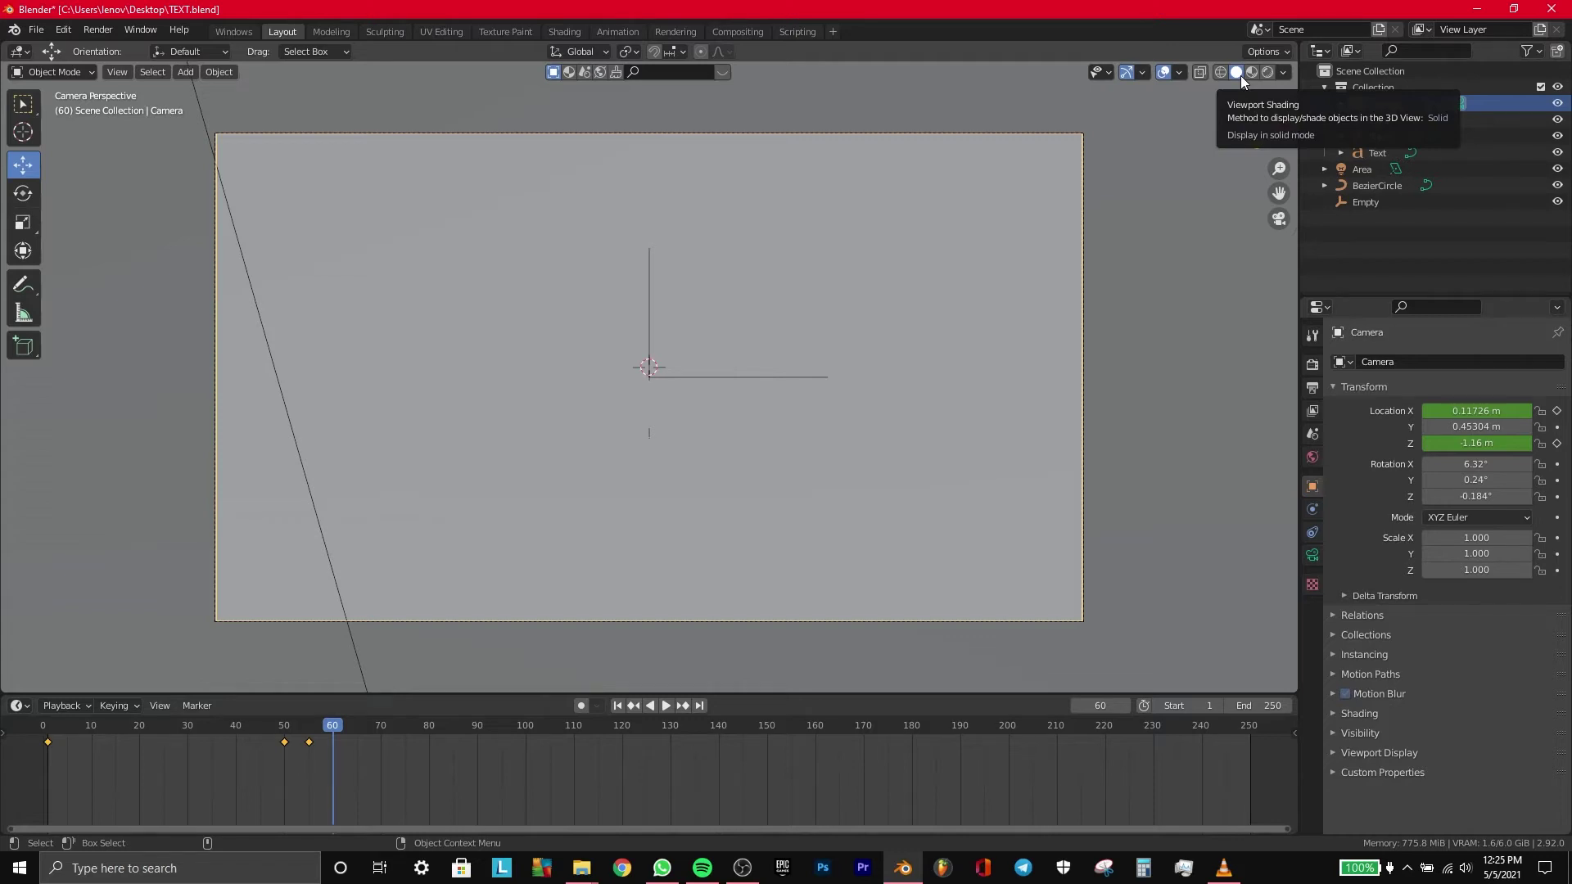
left_click(1284, 74)
left_click(1285, 77)
left_click(1285, 77)
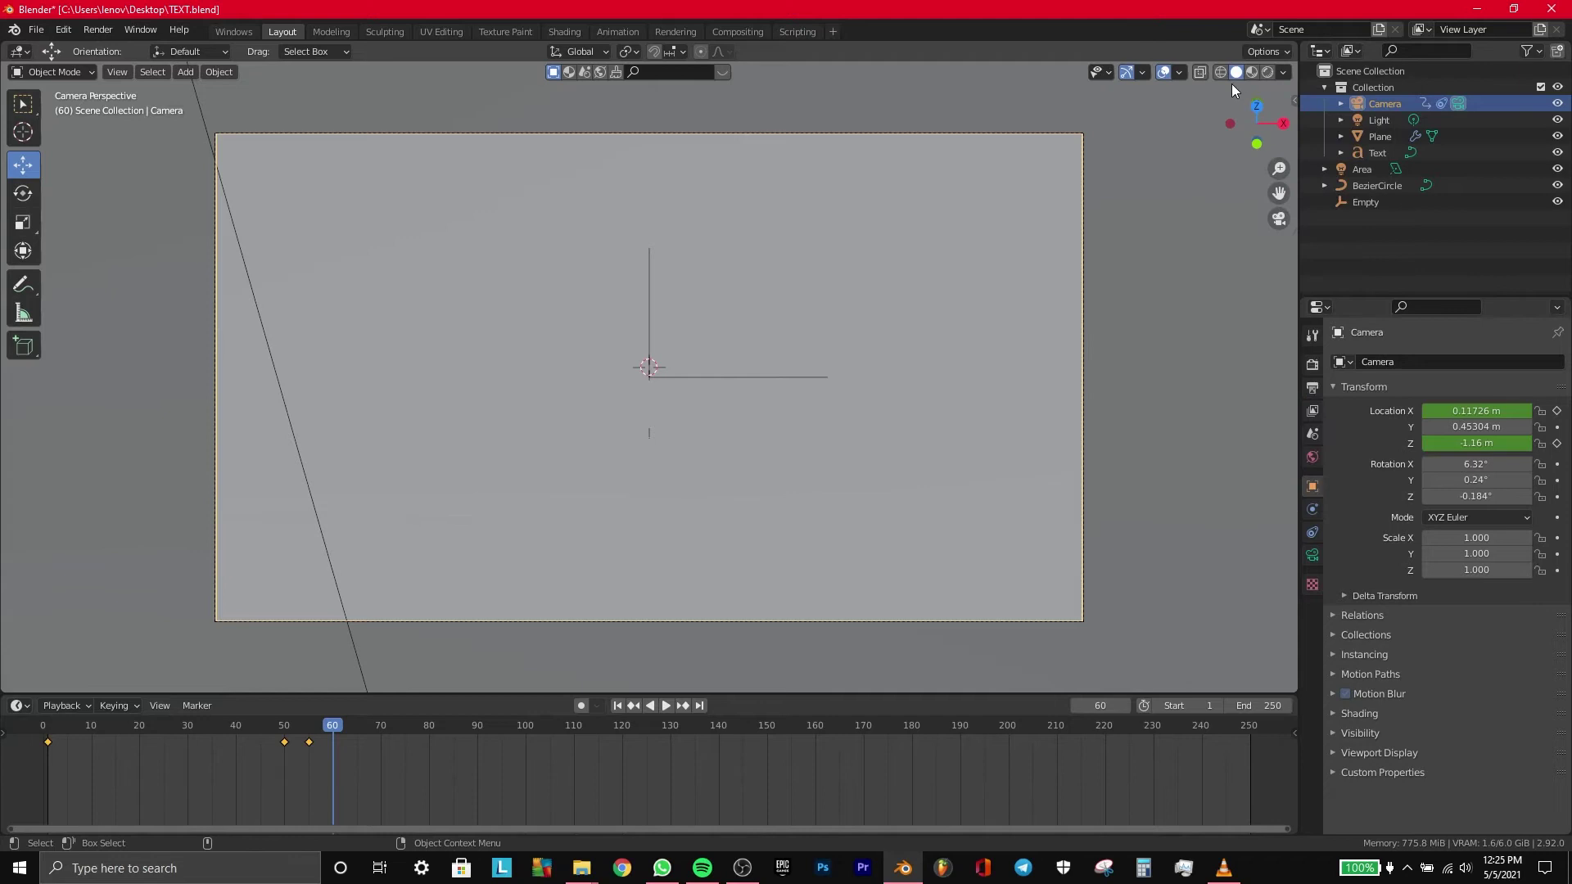
left_click(1265, 72)
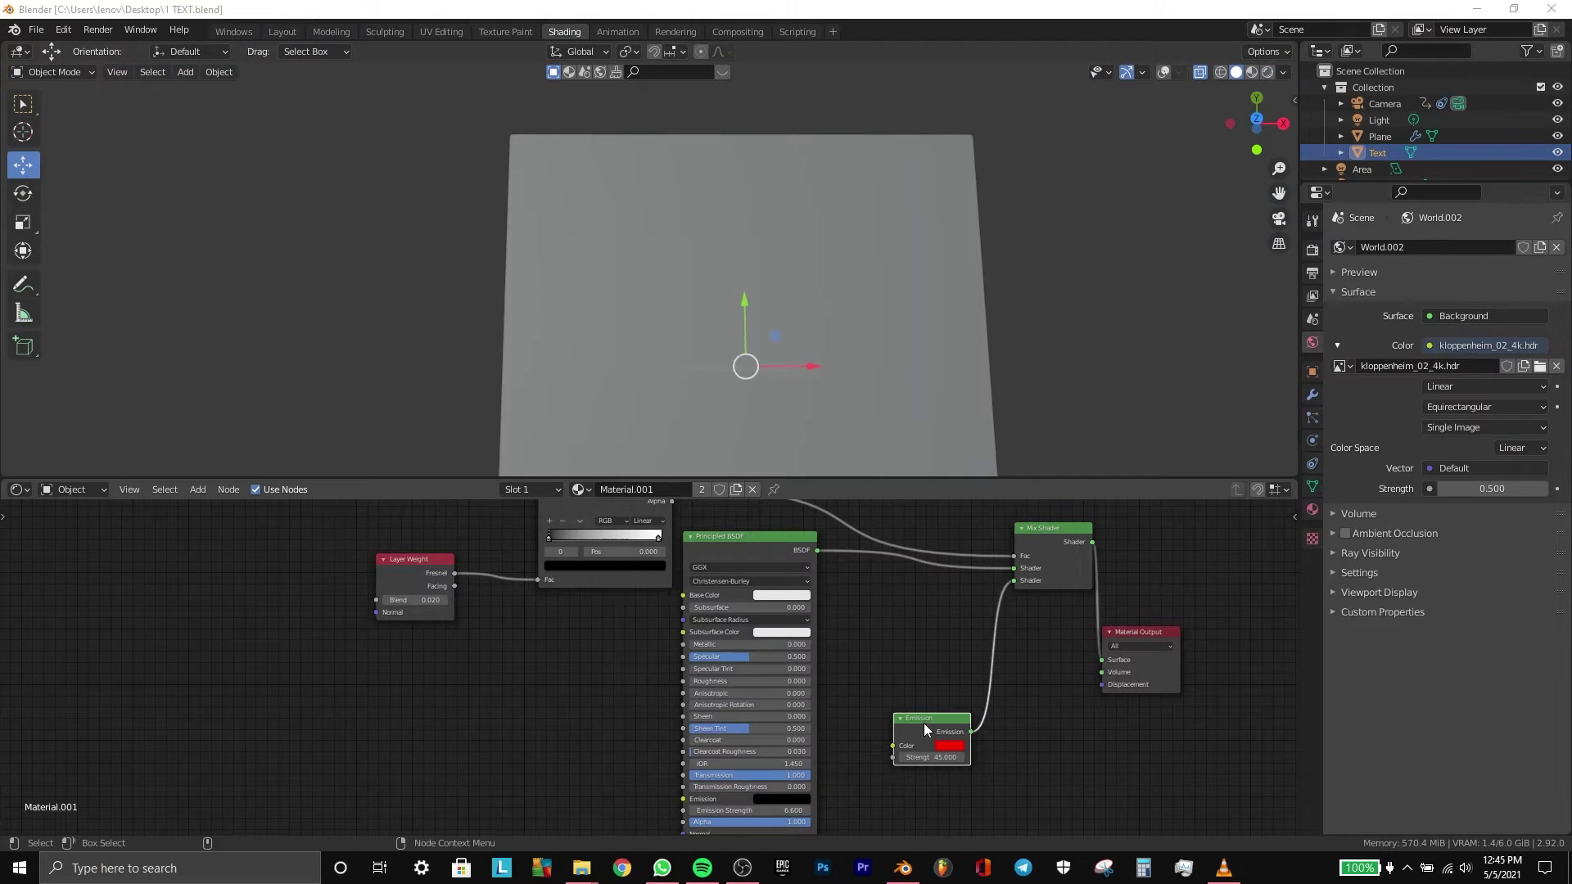
Step: Duplicate the ColorRamp and feed its colour into the Emission node beside the Principled BSDF
left_click_drag(923, 724, 612, 682)
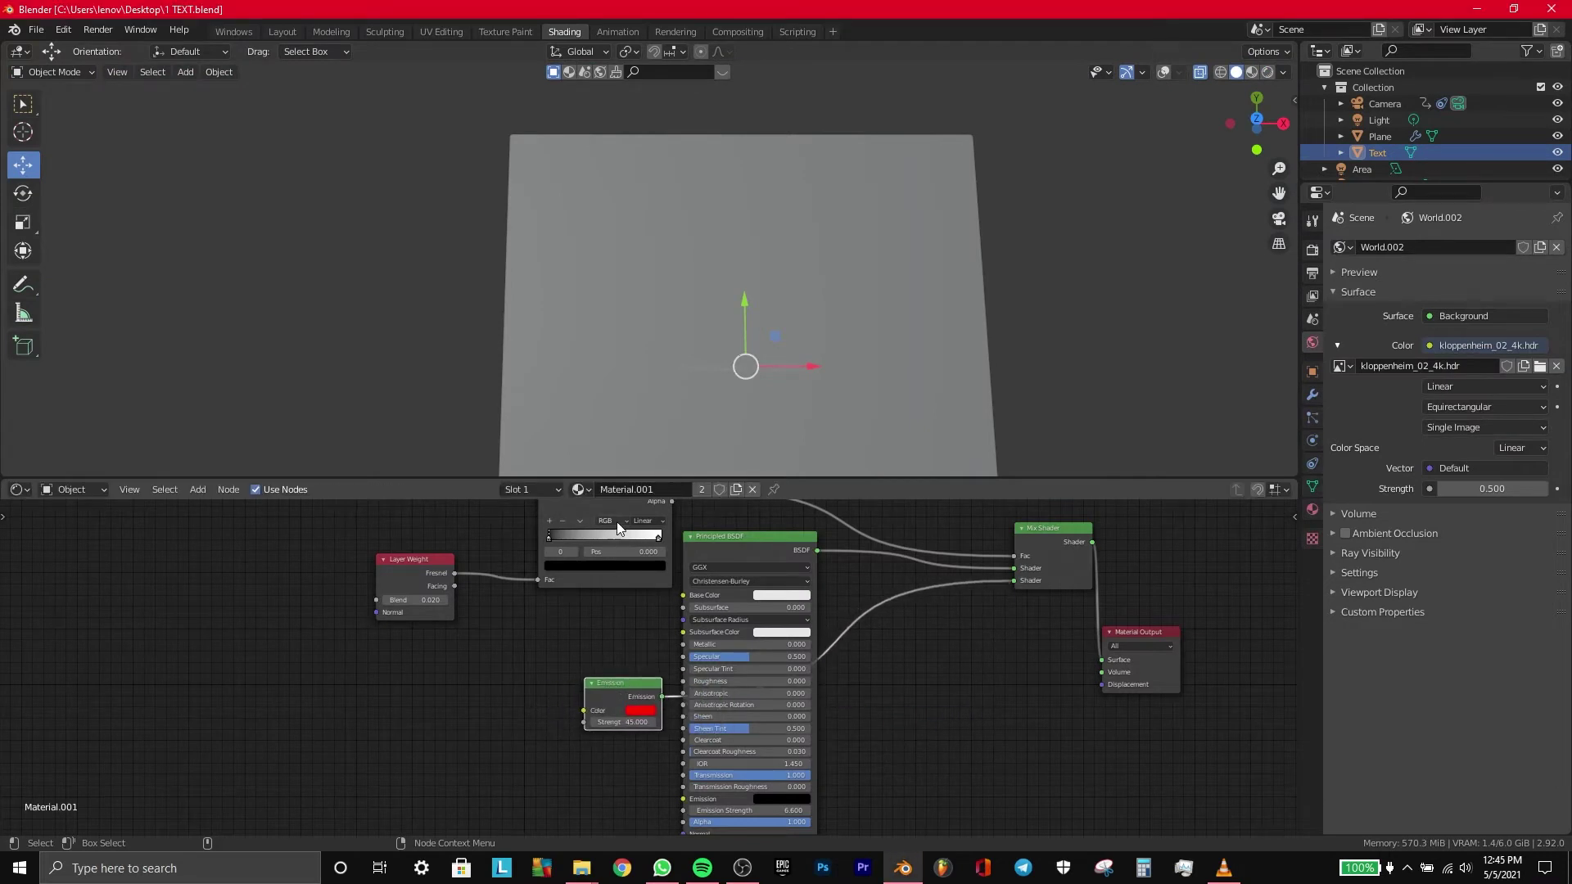
left_click(547, 507)
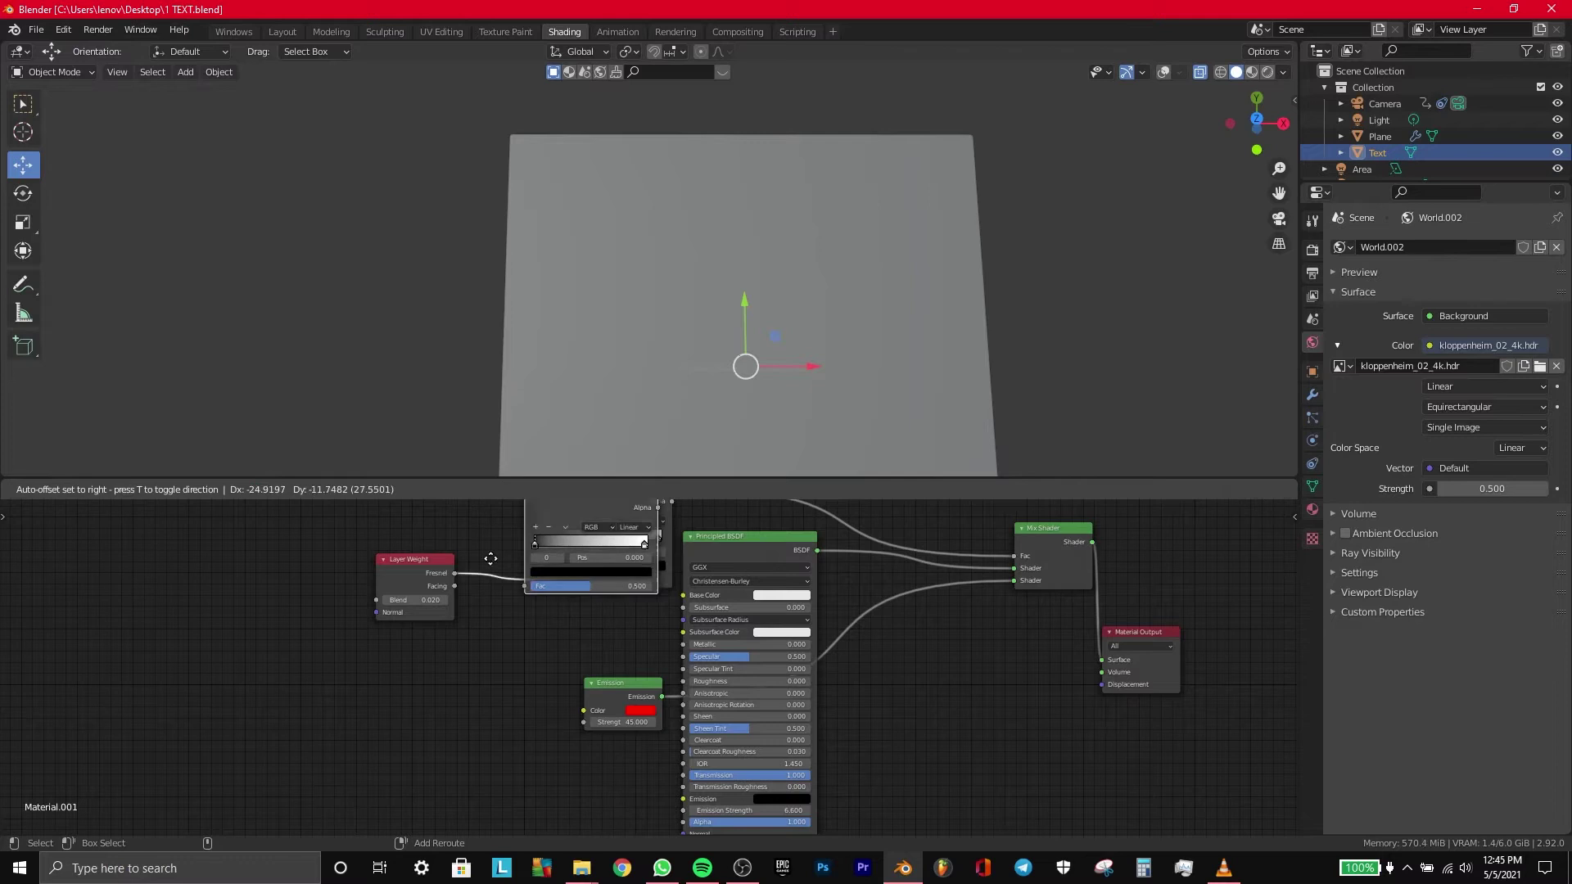
key("shift+d")
left_click(515, 685)
mouse_move(529, 667)
left_mouse_down()
mouse_move(584, 710)
mouse_move(537, 655)
mouse_move(621, 663)
left_mouse_up()
left_click(621, 676)
left_click_drag(431, 685, 441, 684)
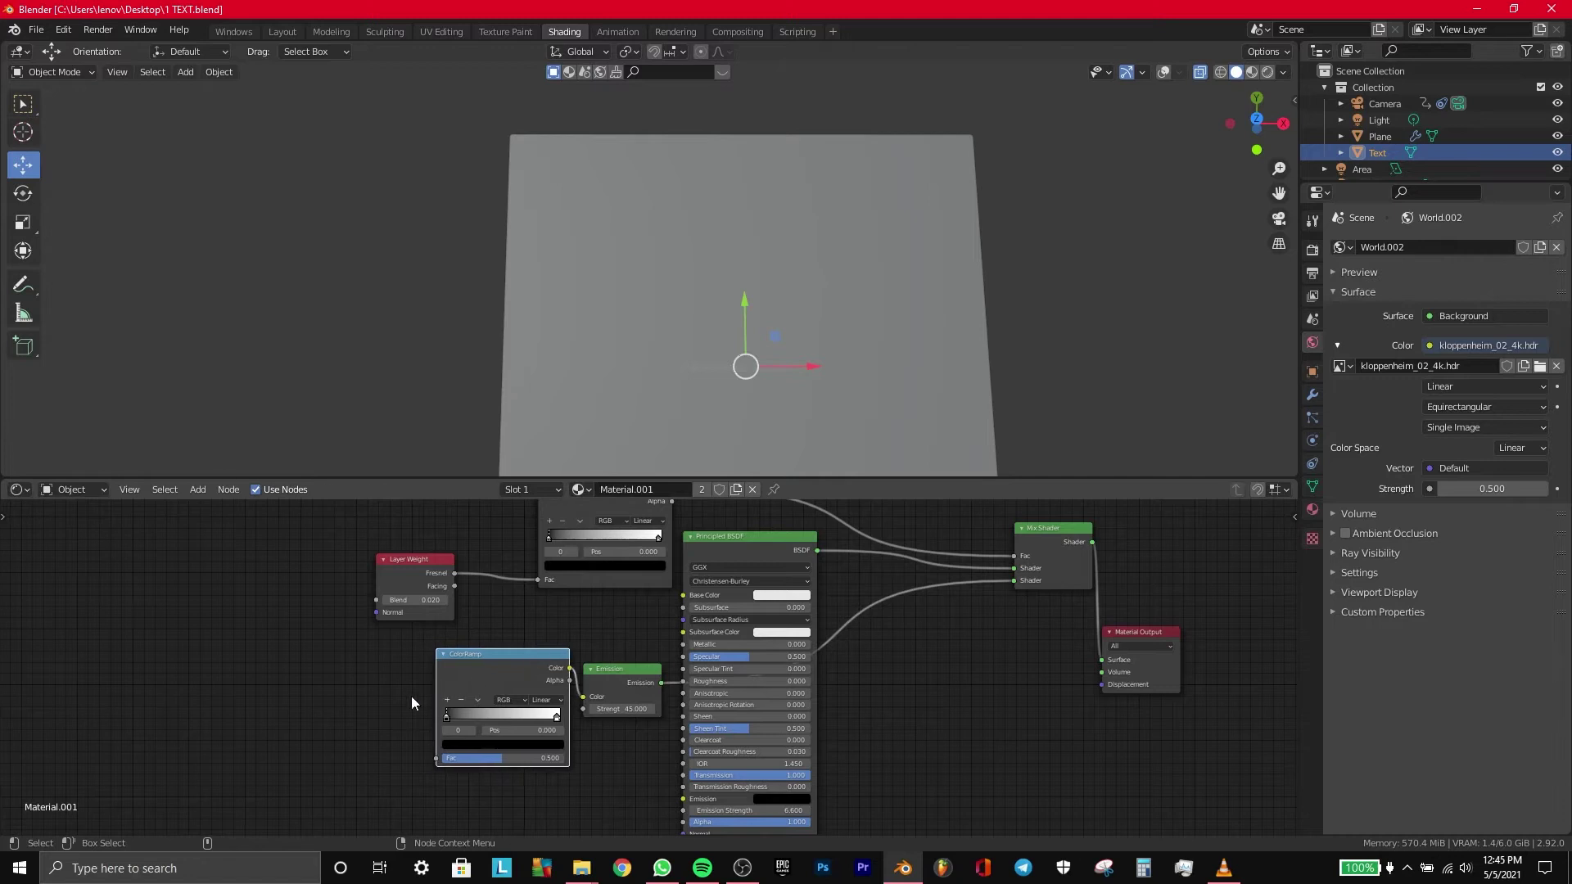
Step: Drive the ColorRamp factor with a Gradient Texture using UV Texture Coordinate and Mapping nodes
key("shift+a")
left_click(296, 692)
key("shift+a")
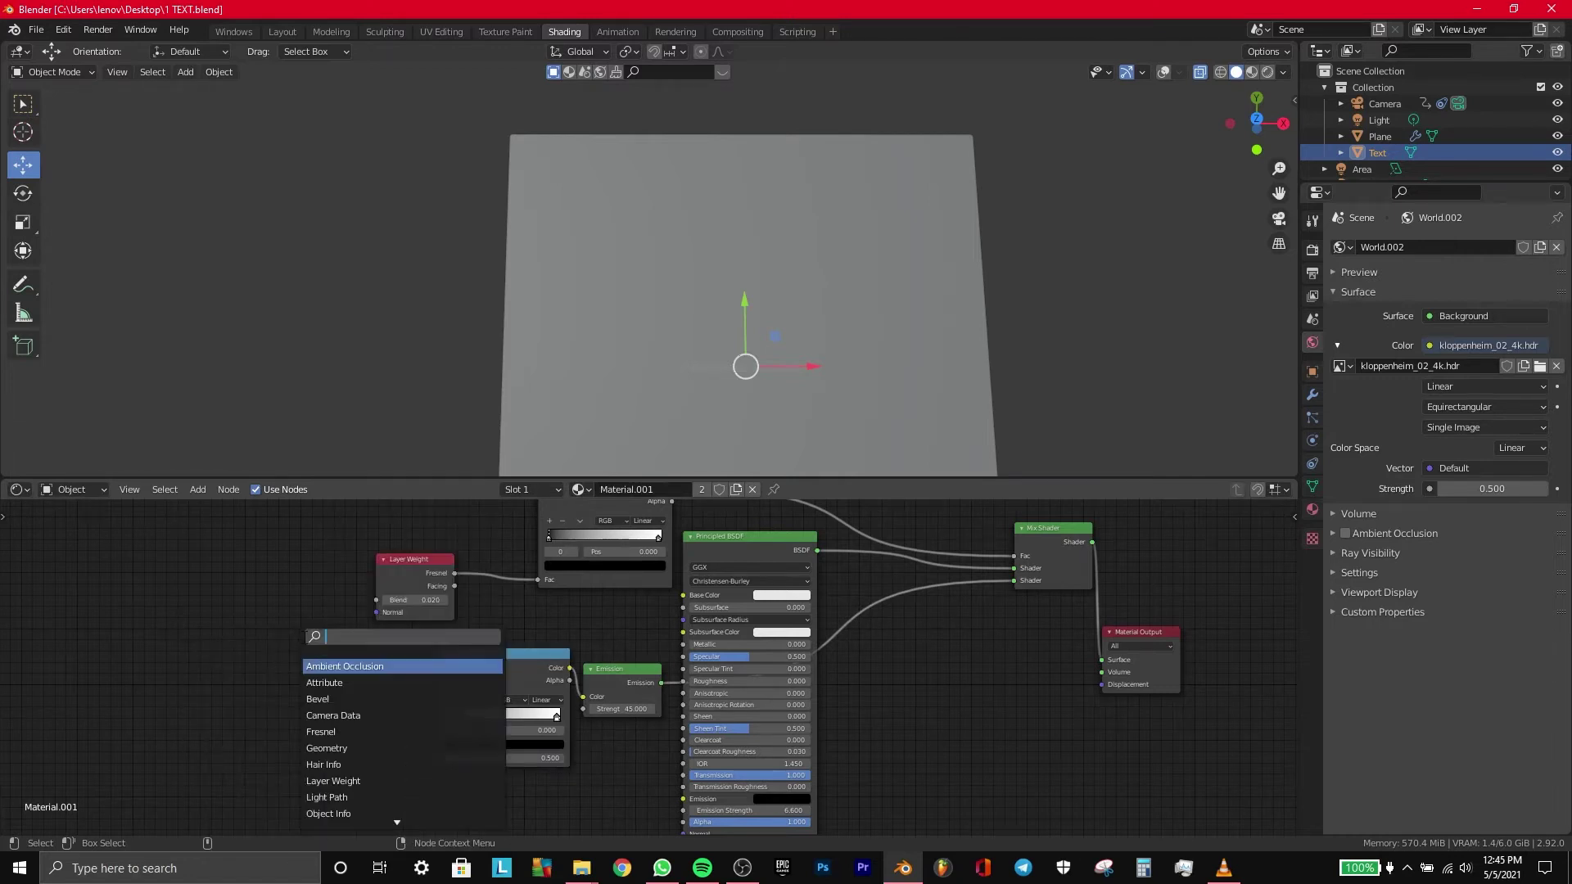
type("gradient")
key("Return")
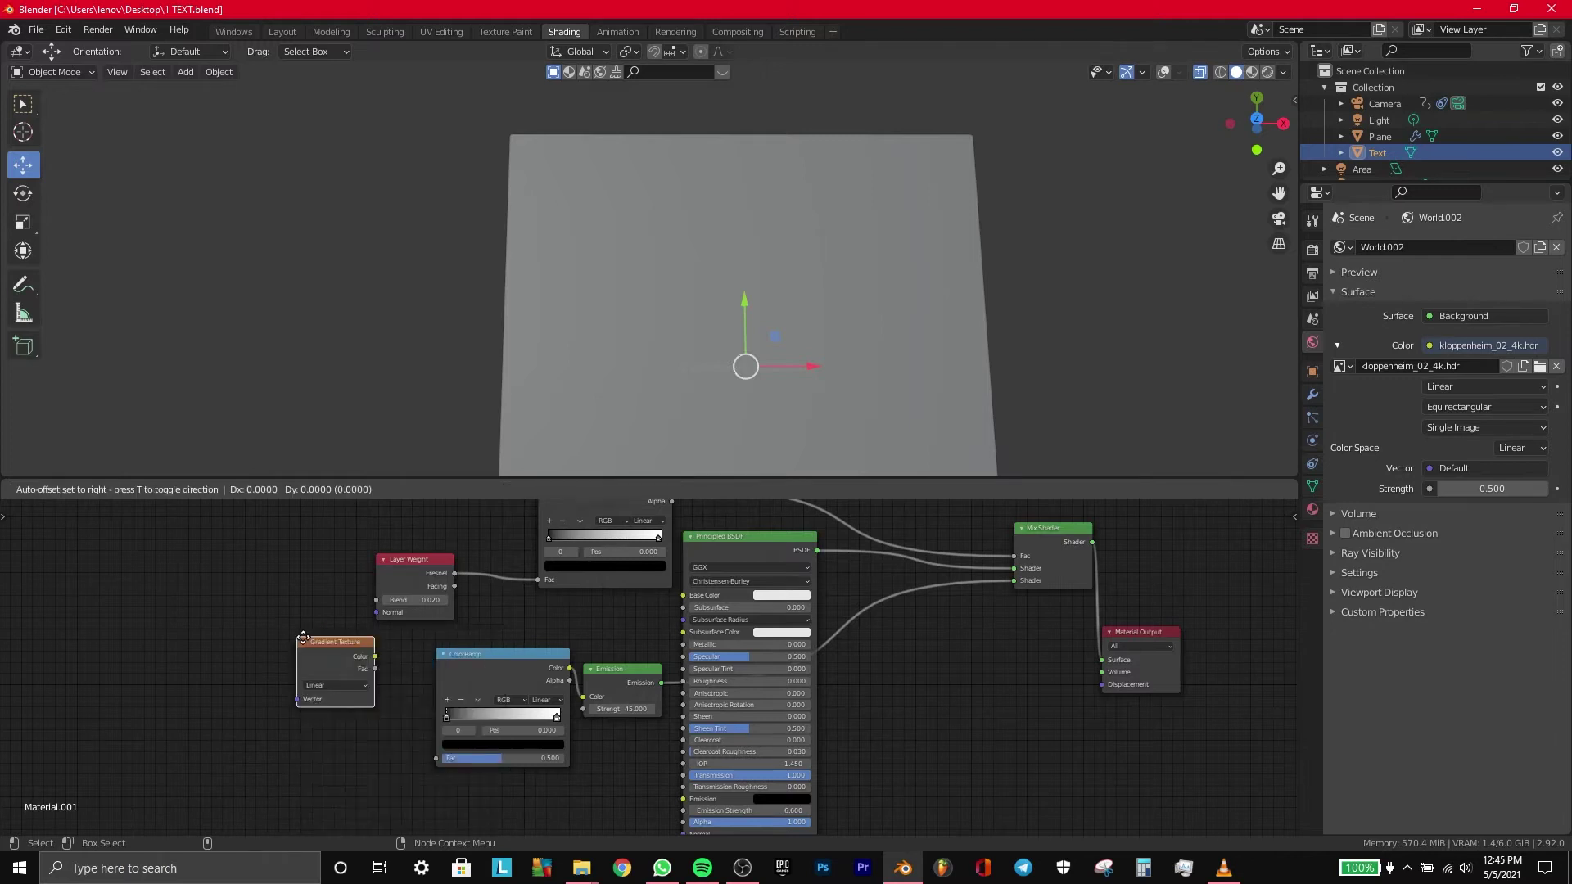
left_click(303, 638)
left_click_drag(377, 656, 425, 754)
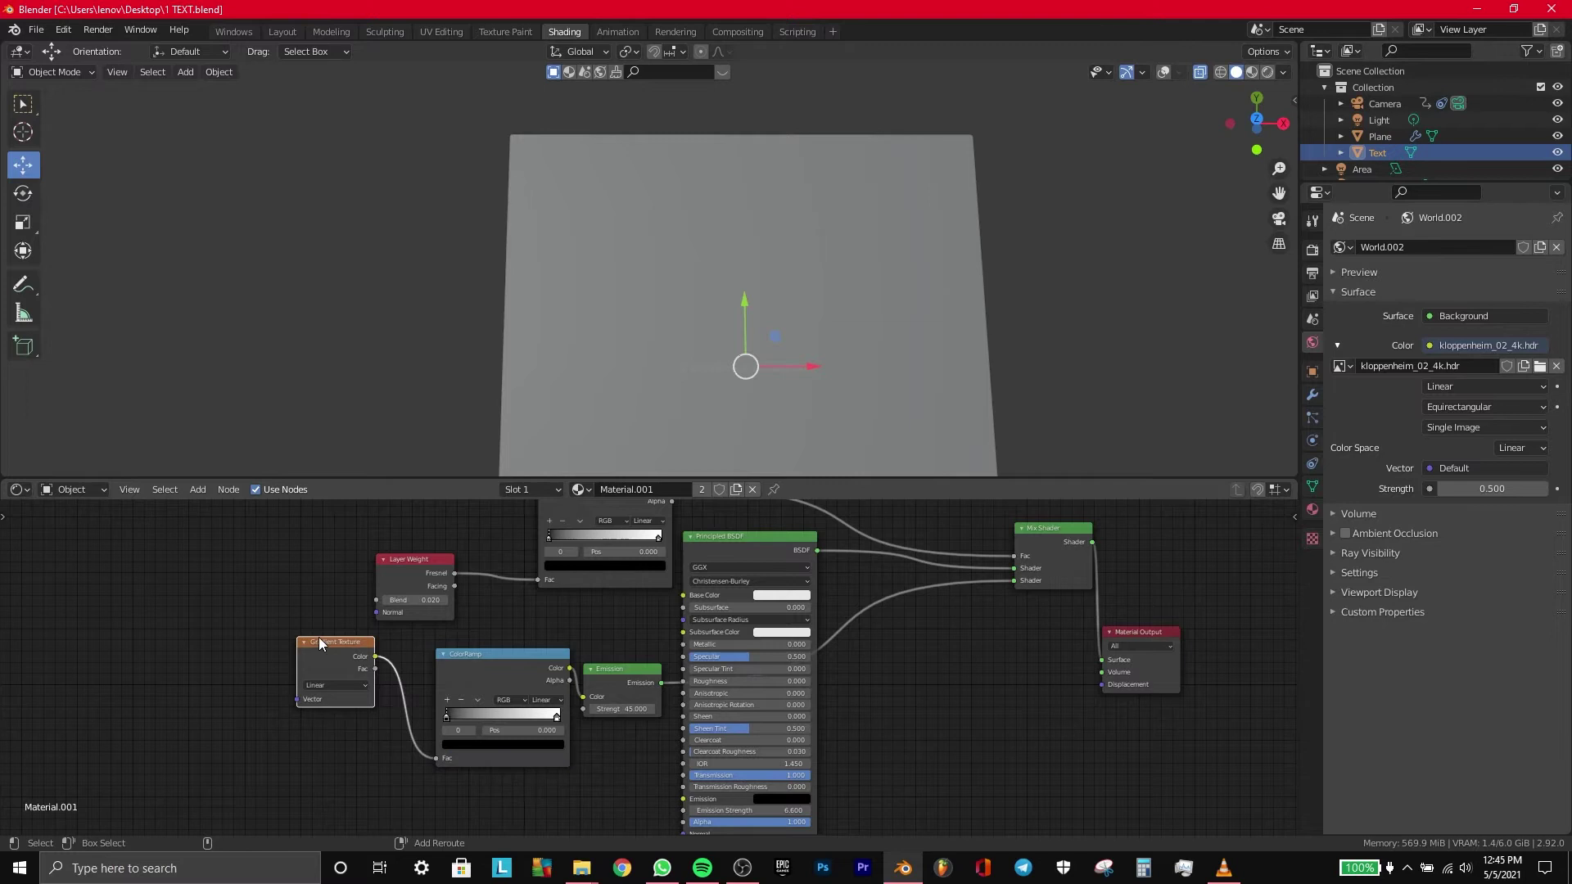
key("ctrl+t")
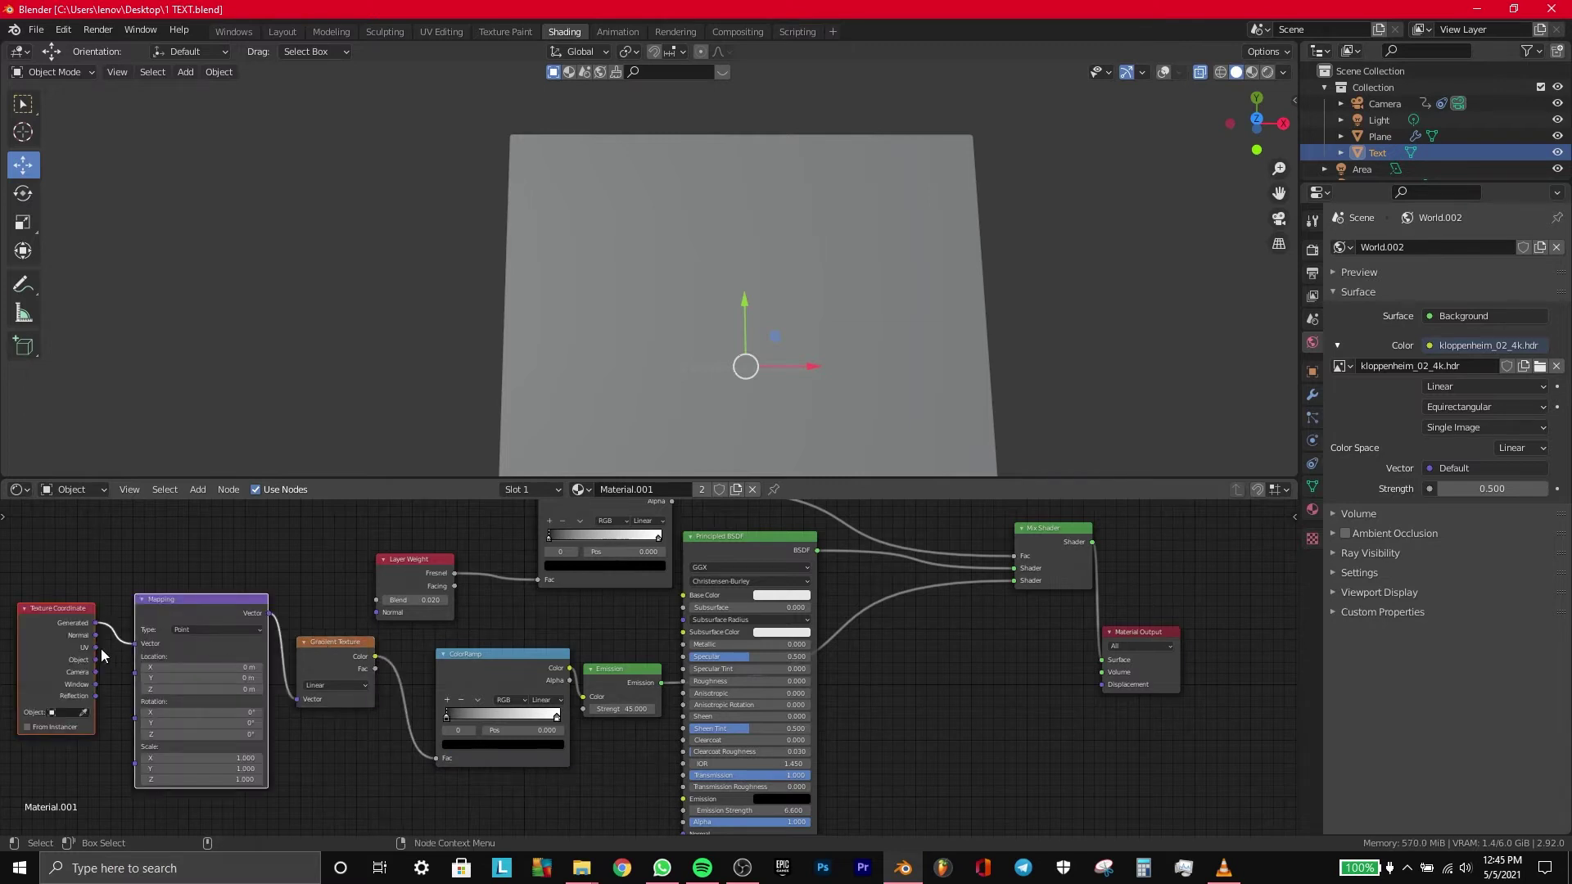
left_click_drag(97, 648, 135, 644)
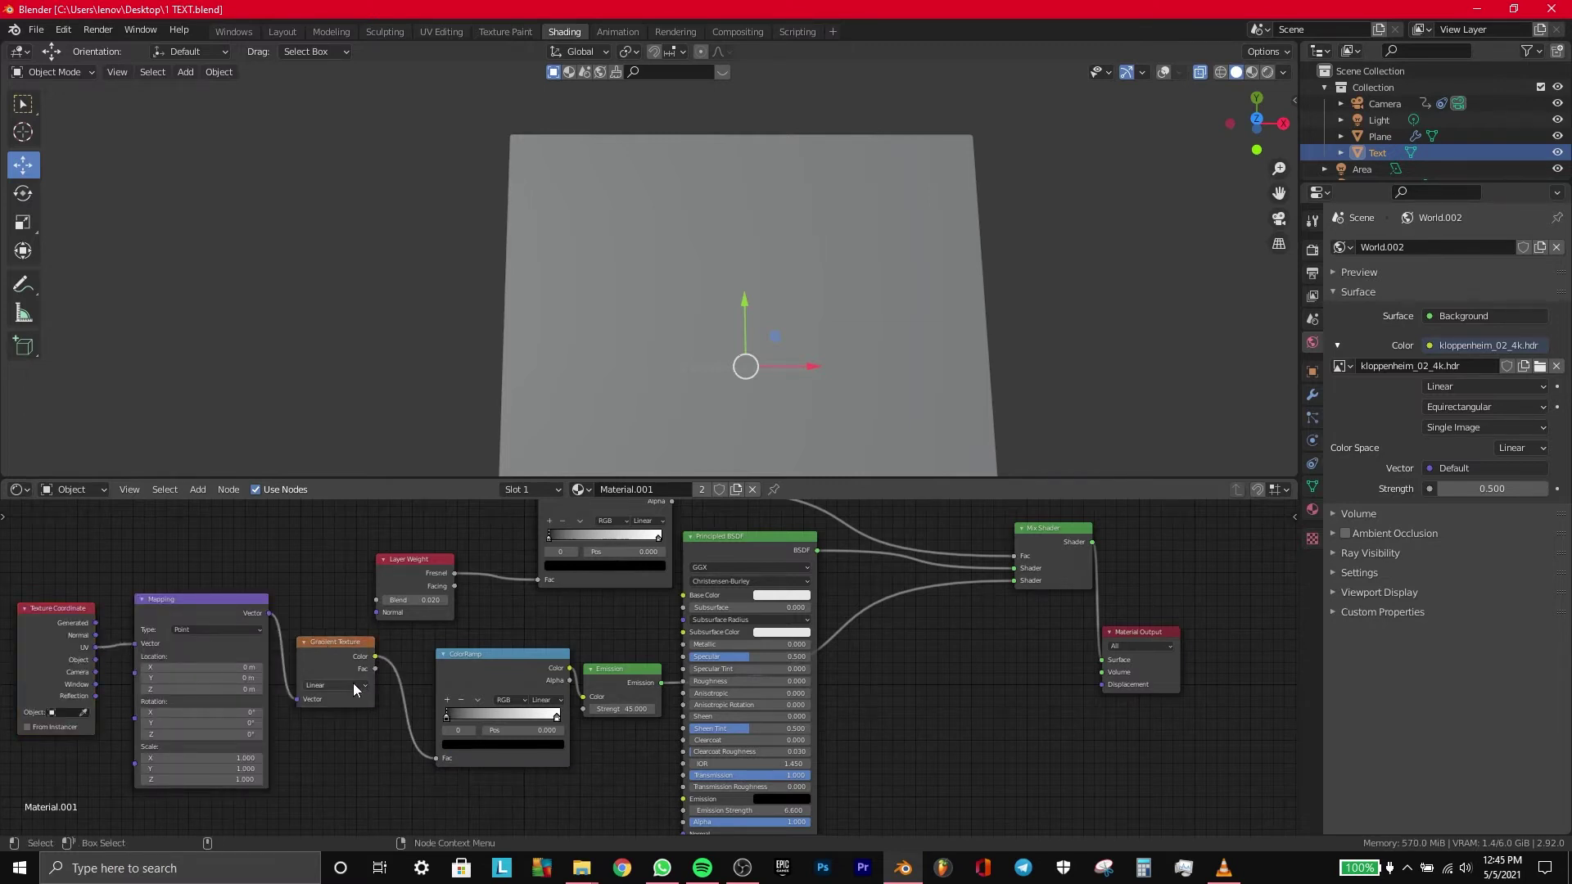
Step: Make the ColorRamp's end stop red
left_click(557, 718)
left_click(559, 736)
left_click_drag(489, 625, 480, 665)
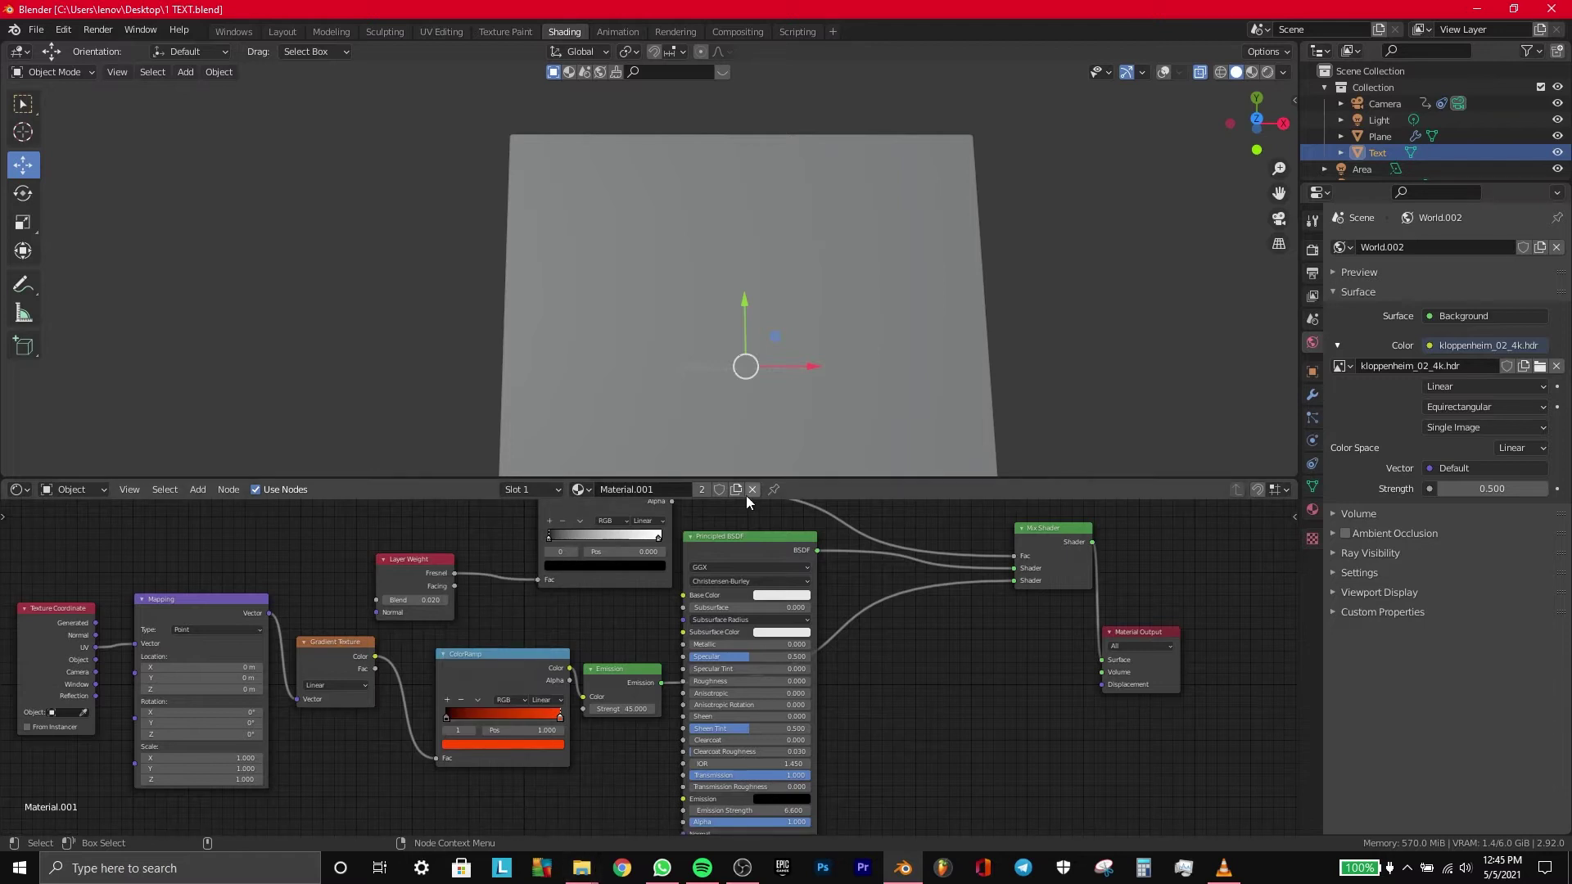
Step: Select the rock plane and preview it in Rendered shading with Scene Lights and Scene World
left_click(862, 279)
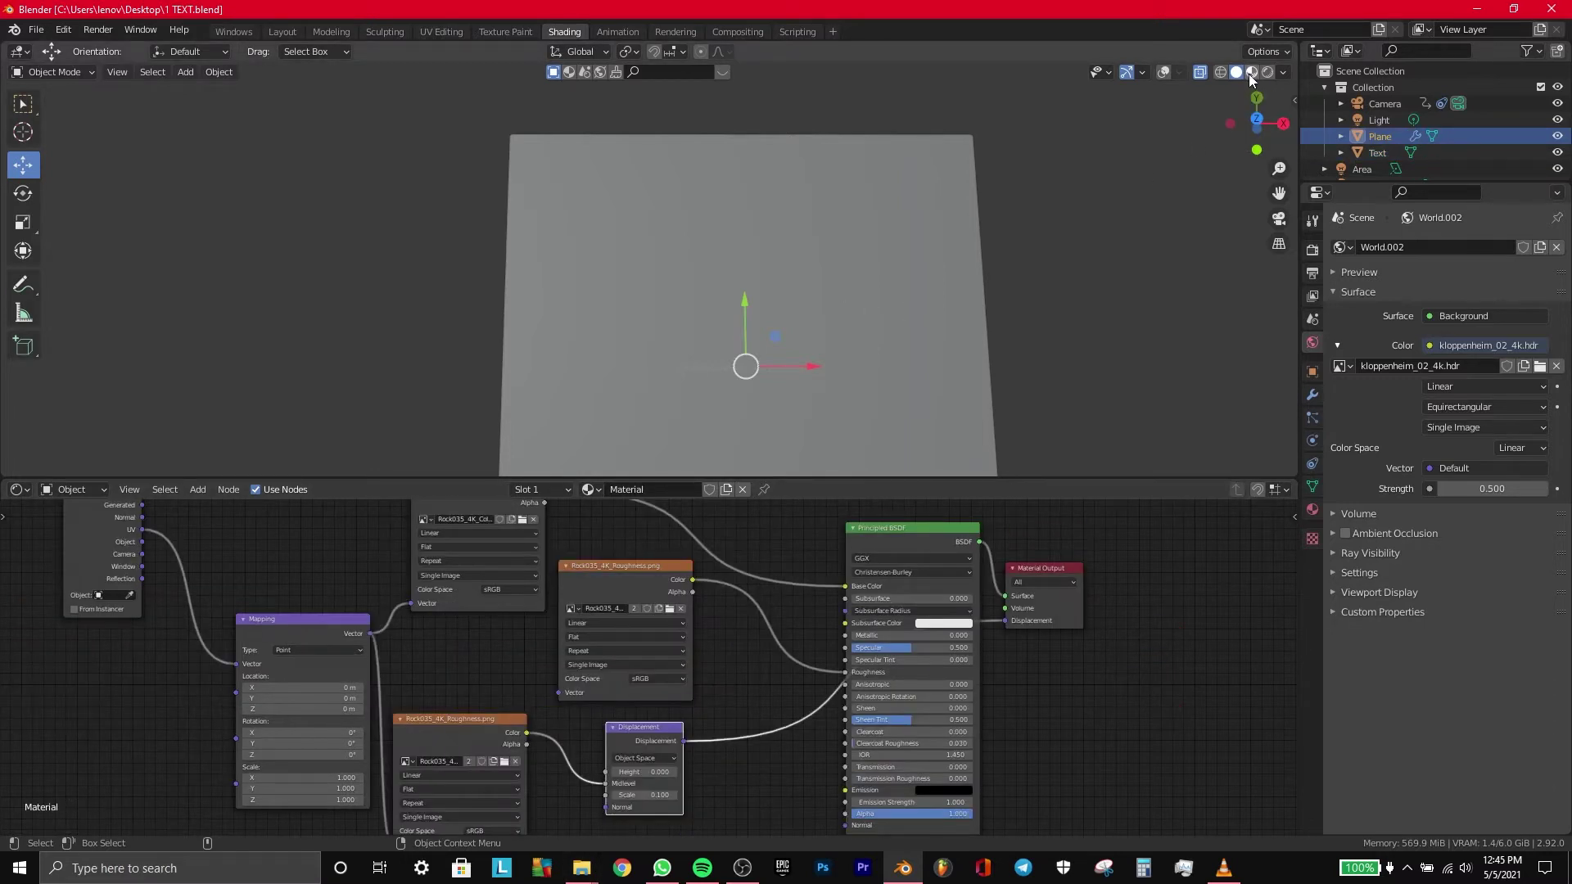
left_click(1266, 73)
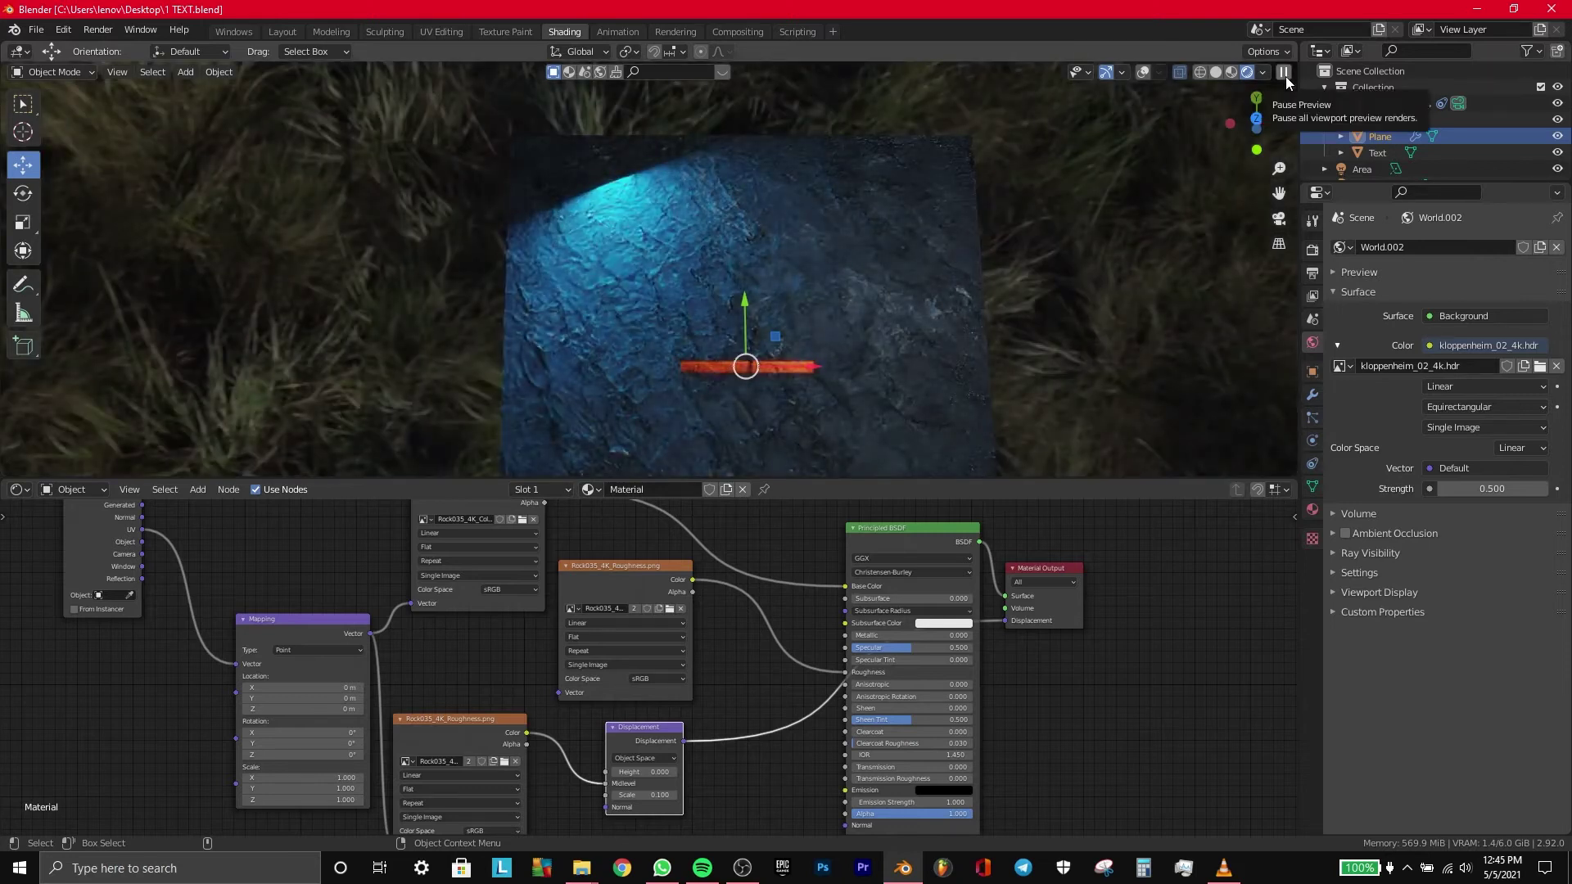
left_click(1268, 71)
left_click(1170, 153)
left_click(1170, 172)
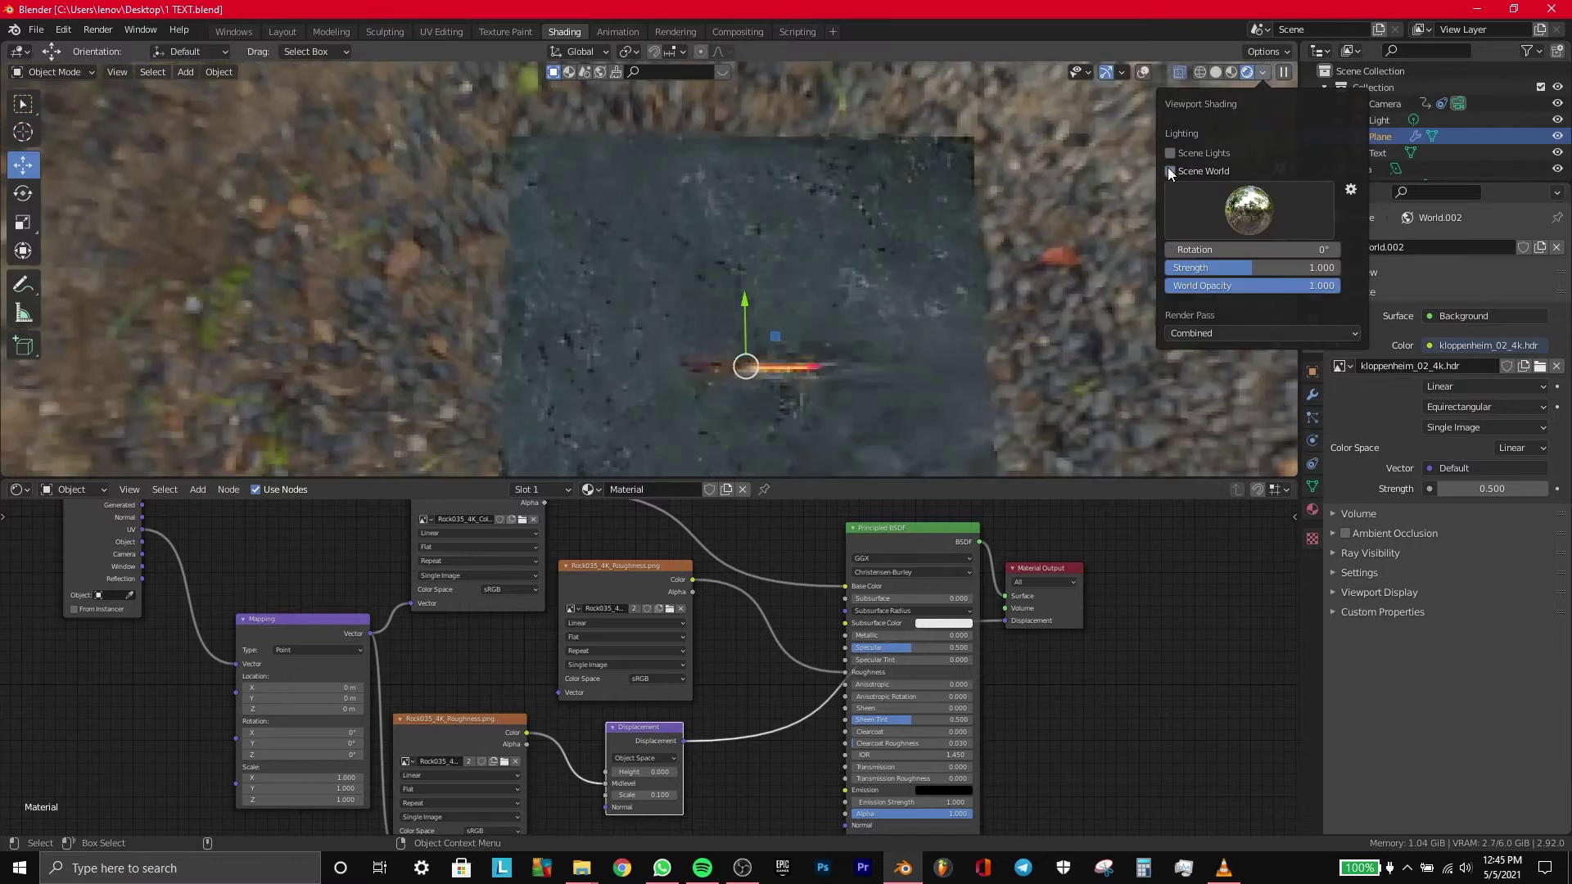
left_click(1171, 153)
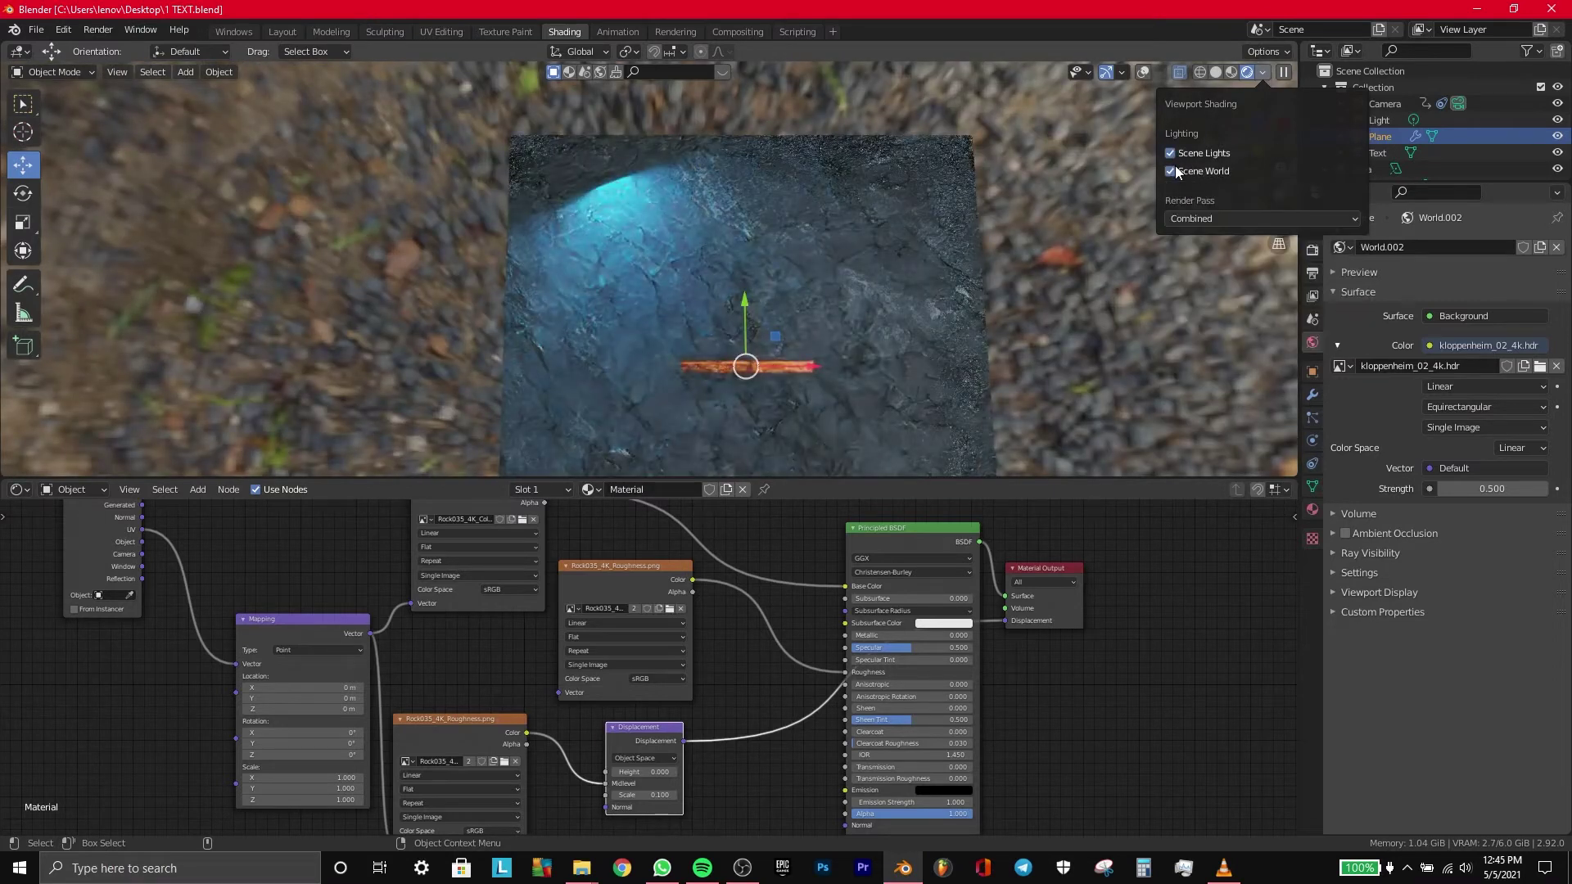
left_click(1171, 171)
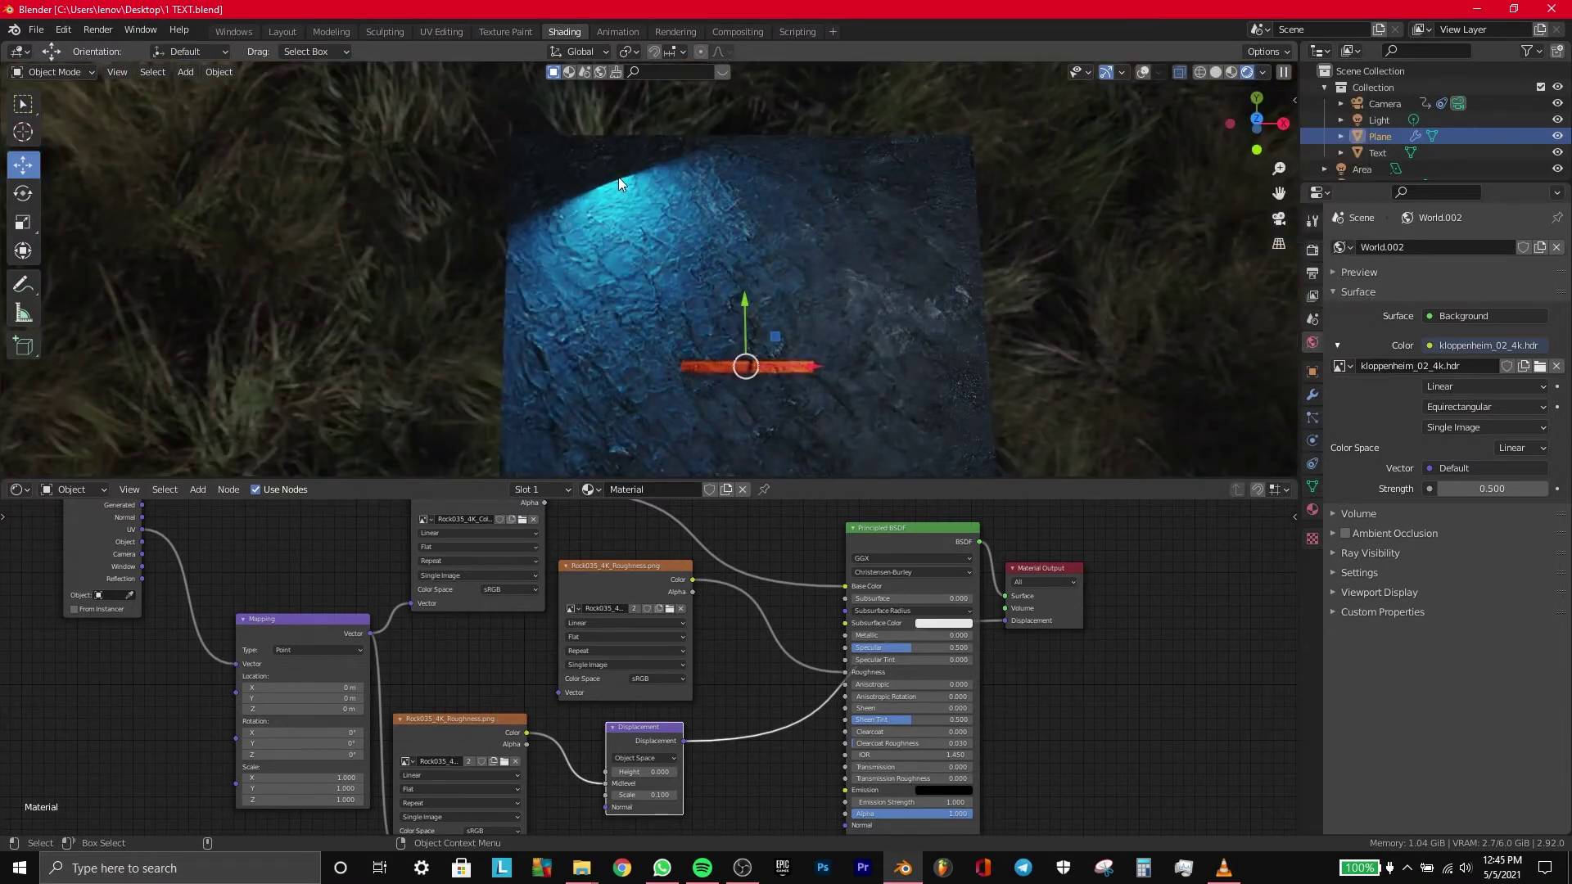
Step: Move the blue area light over the rock's upper-left area above the title
left_click_drag(1382, 184, 1380, 274)
left_click(1361, 169)
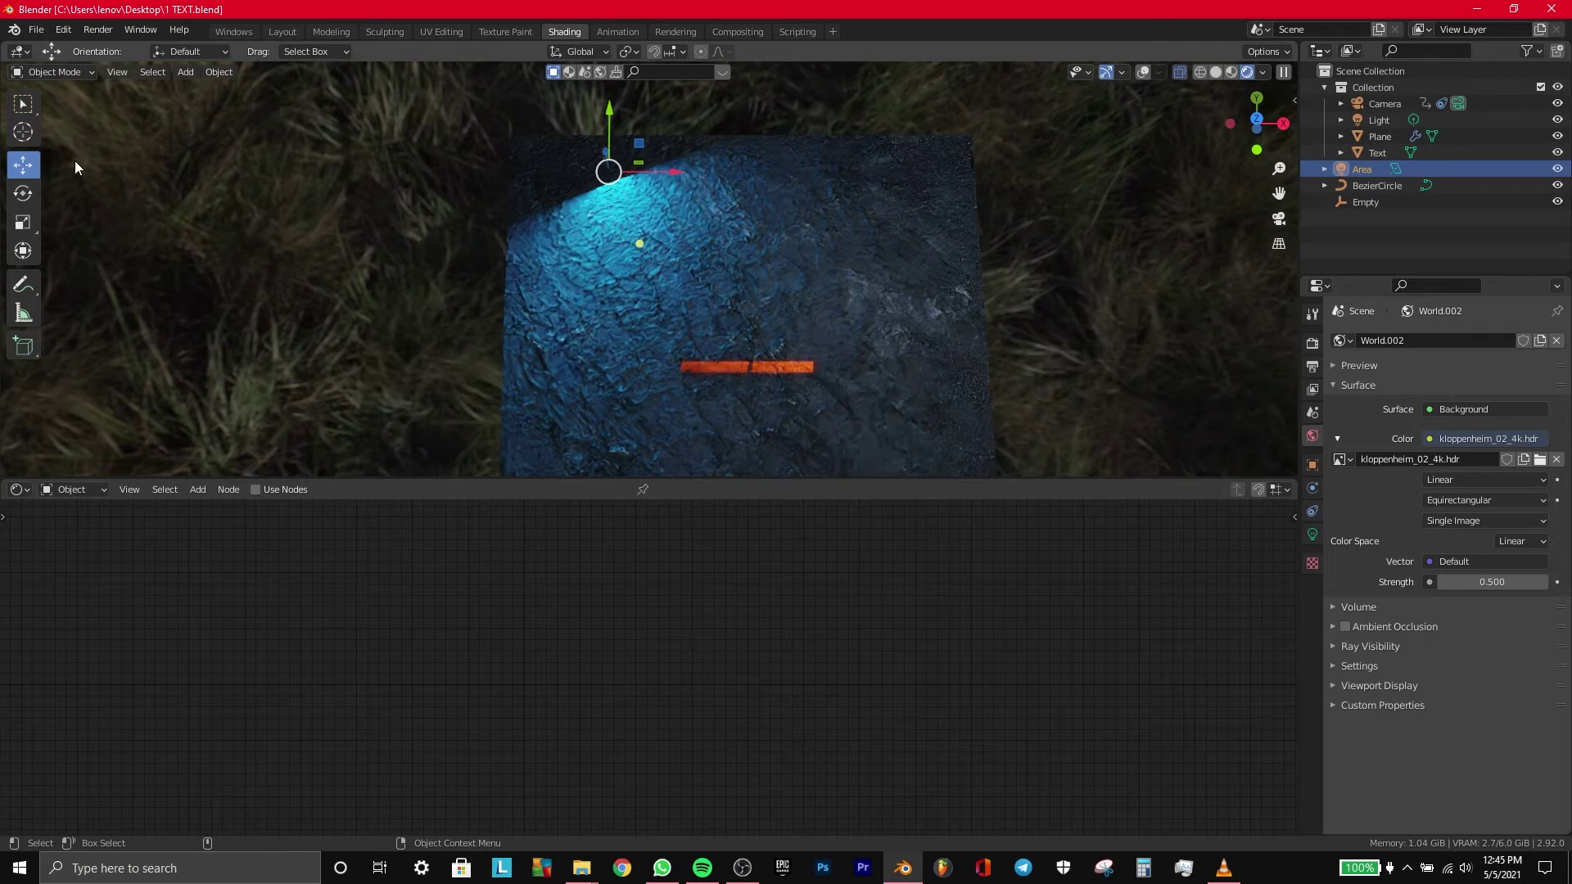
key("g")
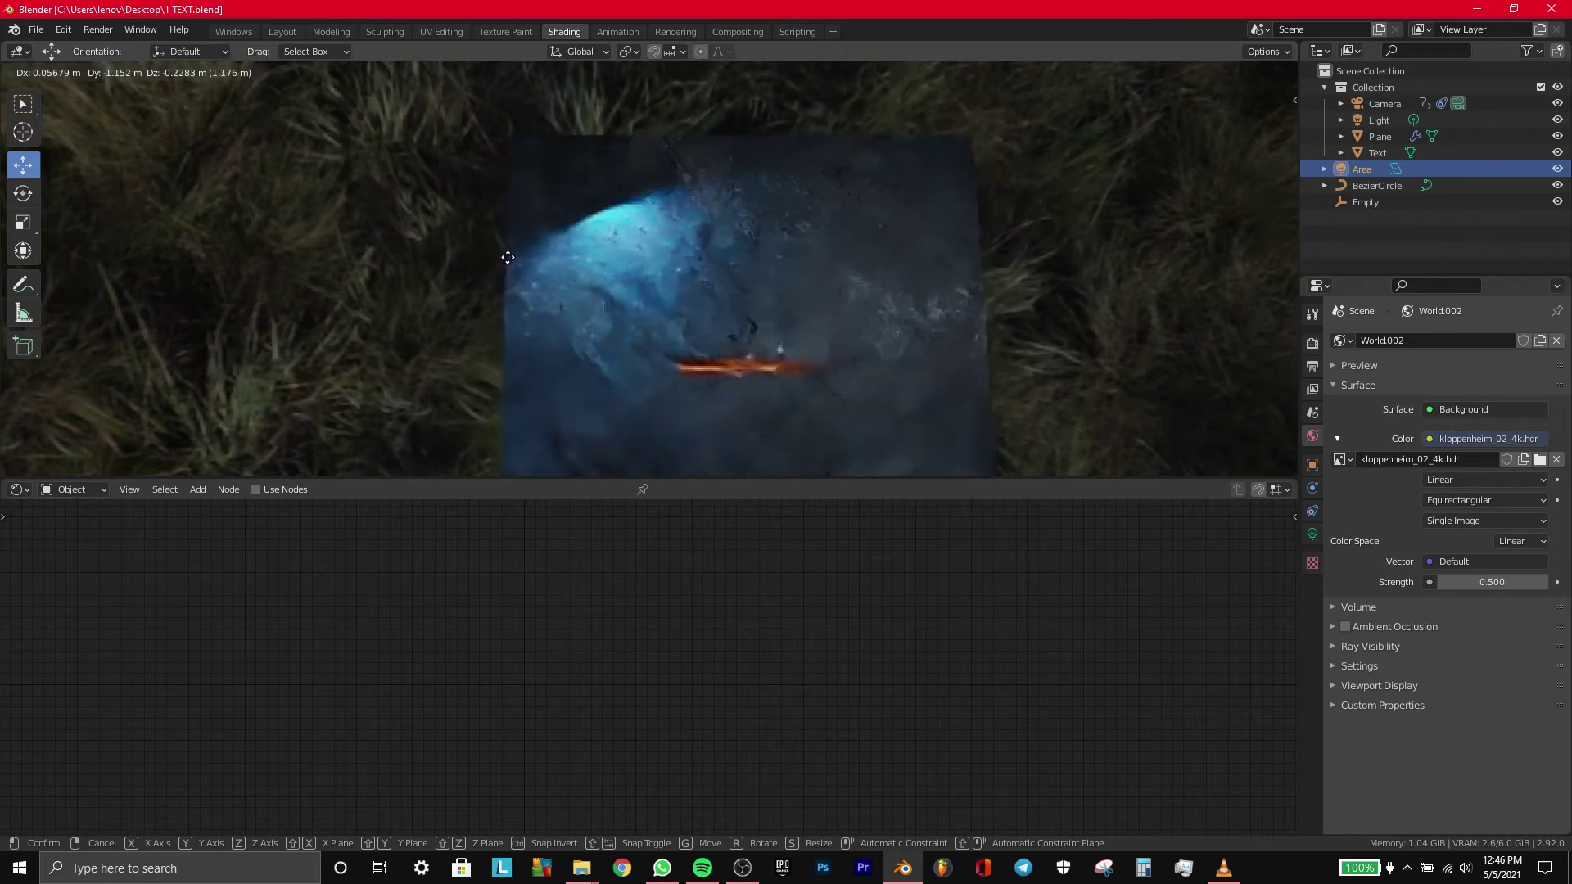
left_click(504, 262)
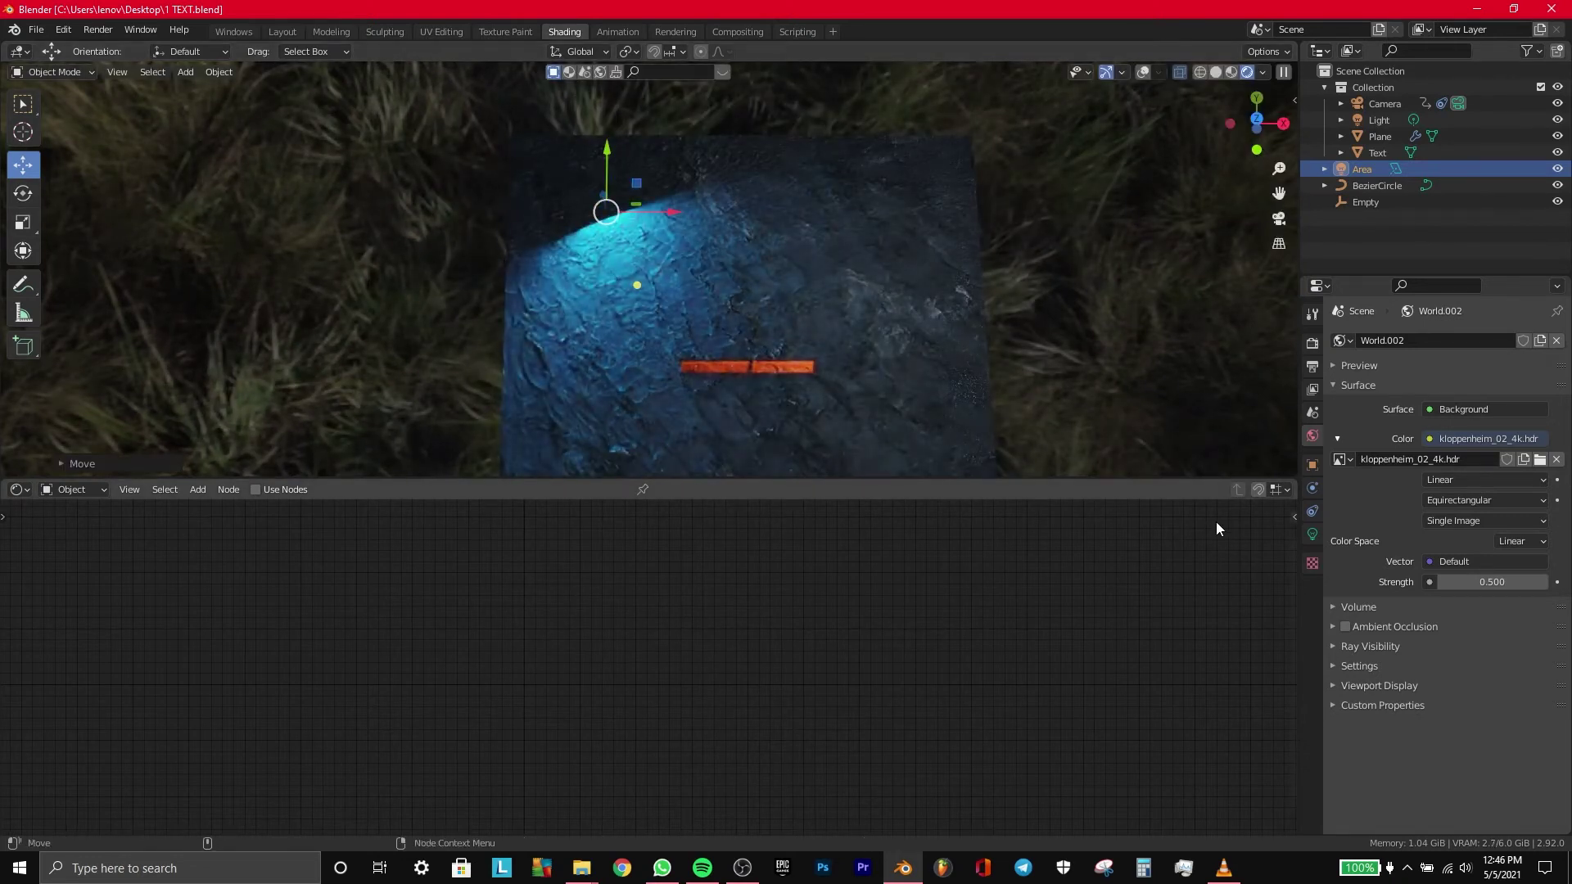
left_click(1384, 103)
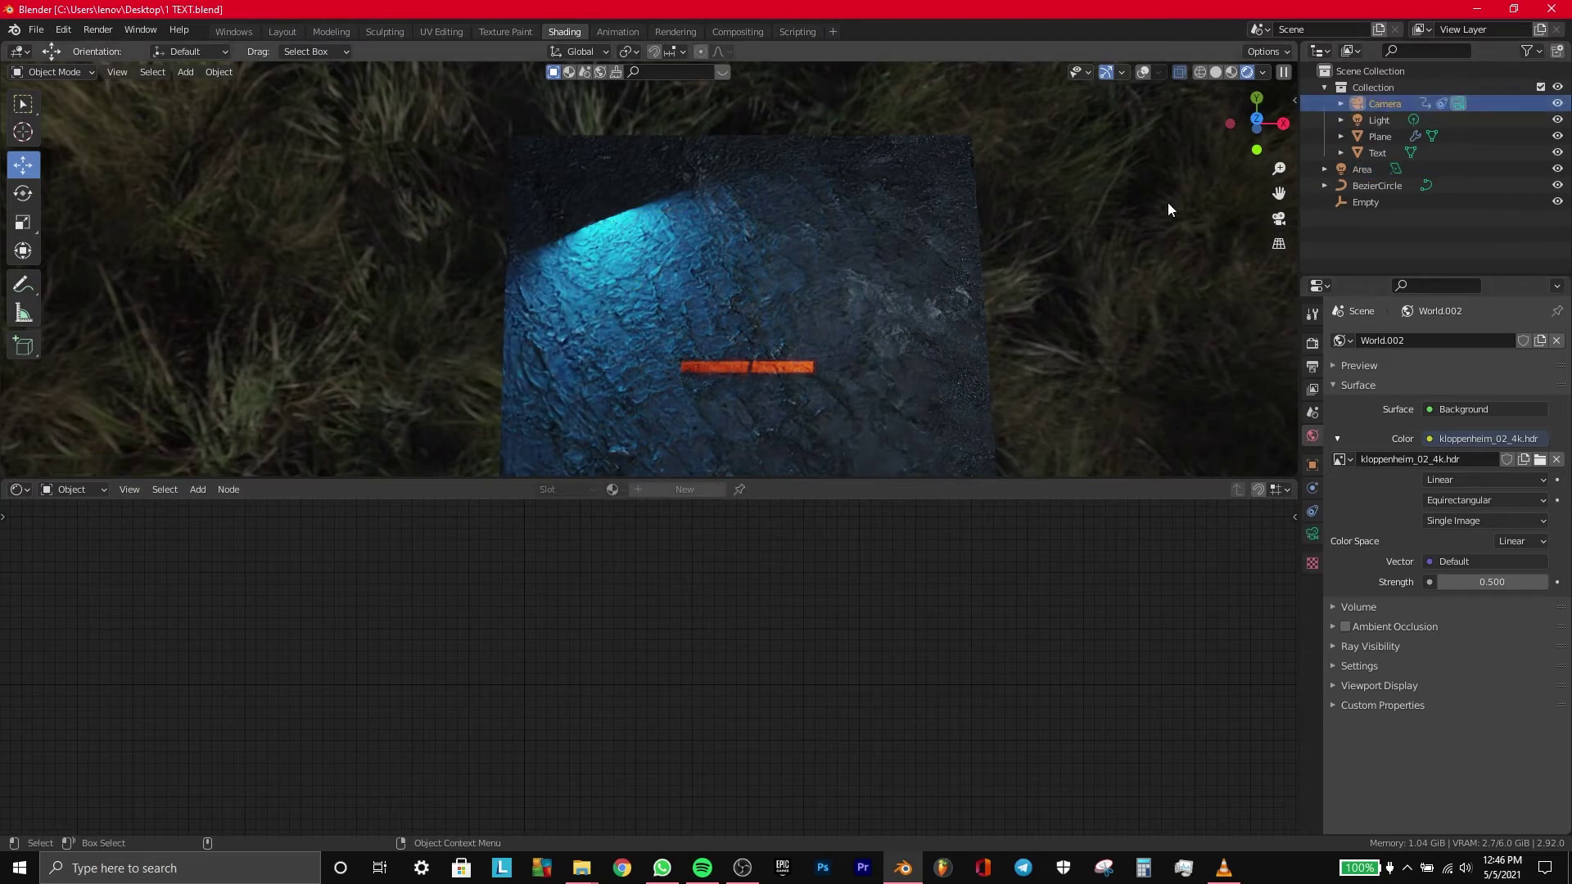
Step: Watch the fiery title through the camera, render a test frame, then select the Text object
key("KP_0")
key("space")
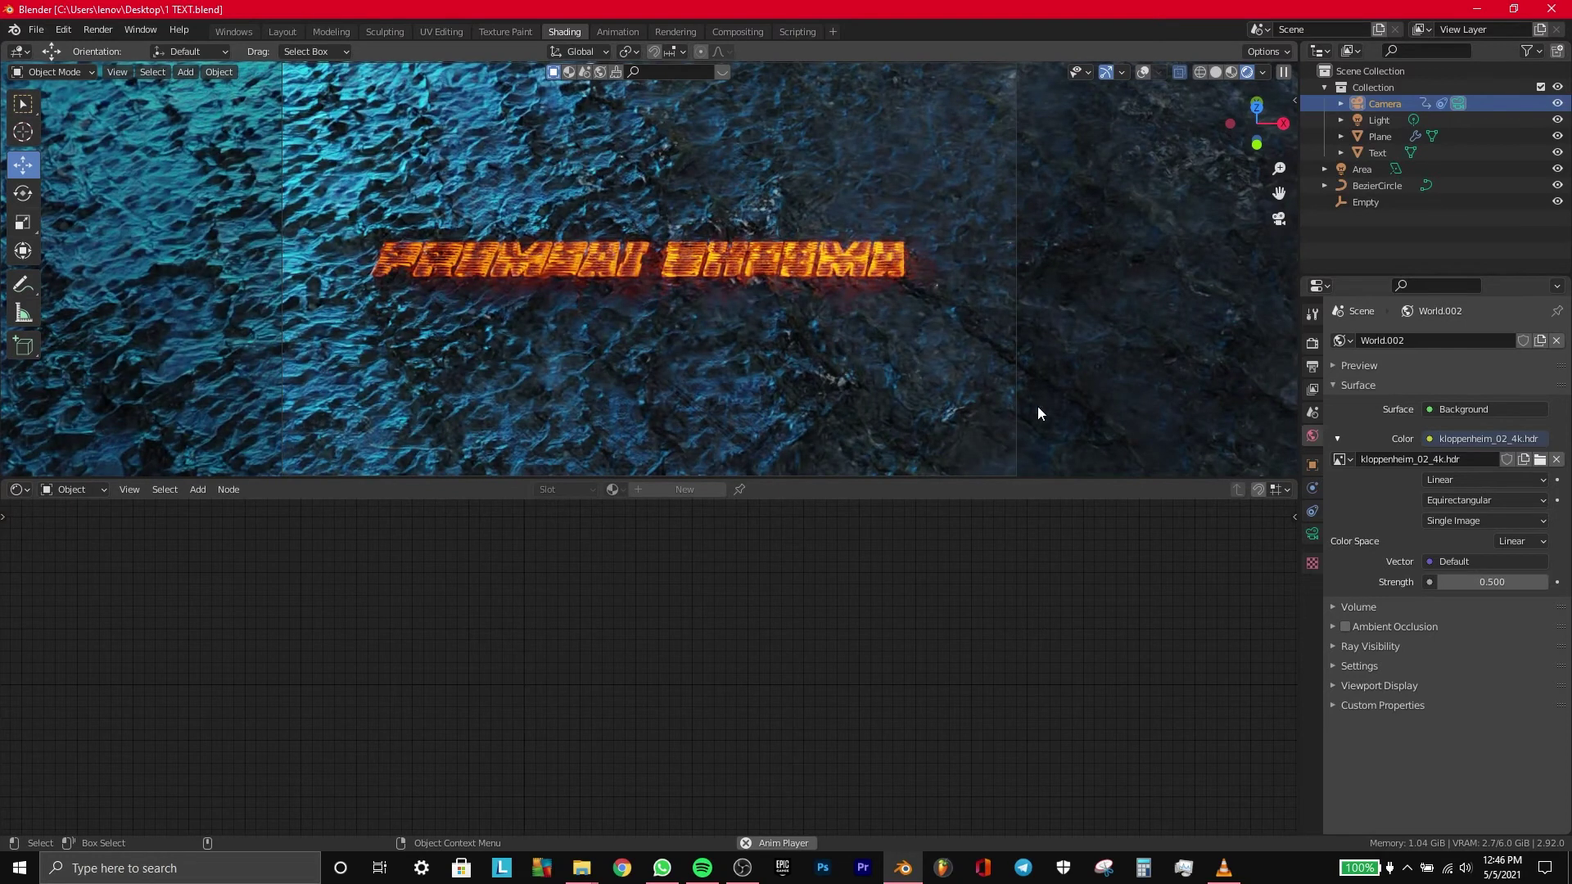
key("F12")
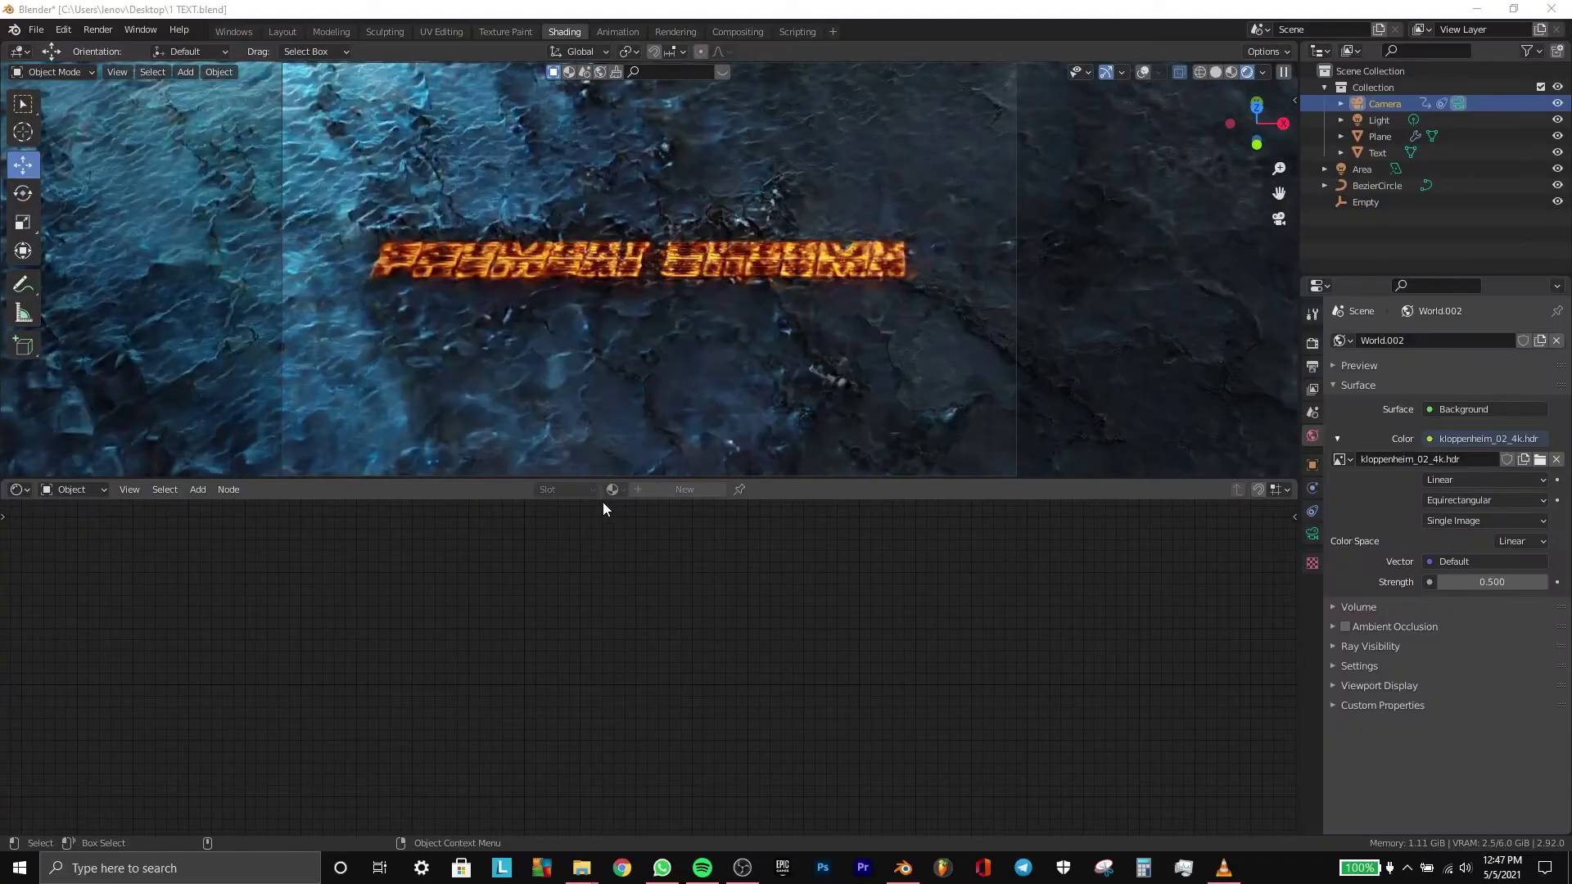
left_click(1390, 151)
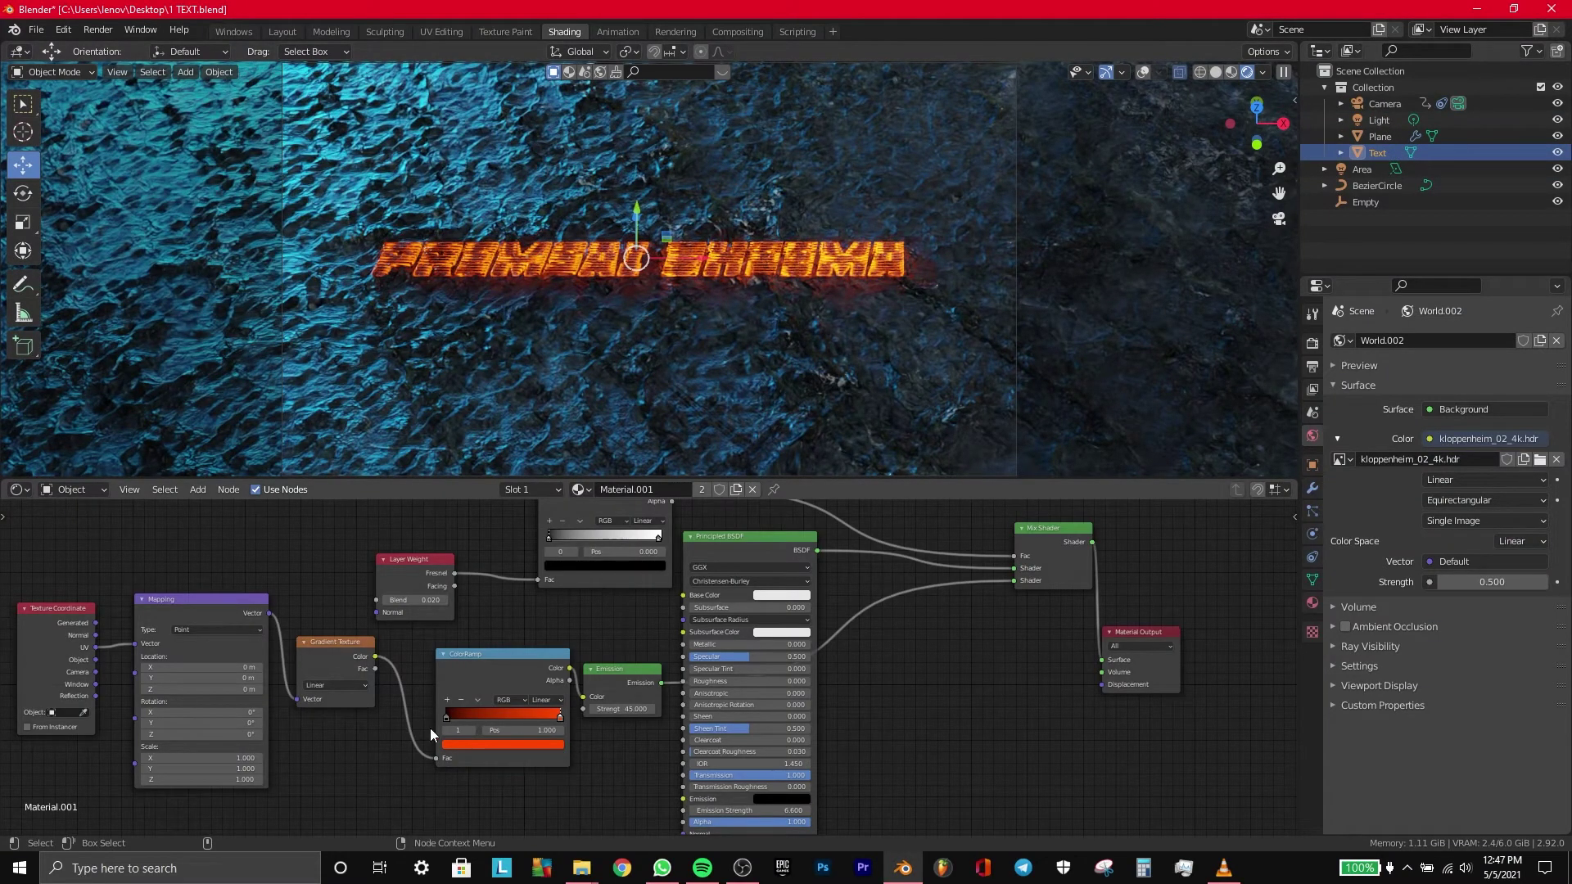
Step: Move the ColorRamp's black stop to the right end and the red stop near the left, darkening the title
left_click_drag(445, 721, 458, 720)
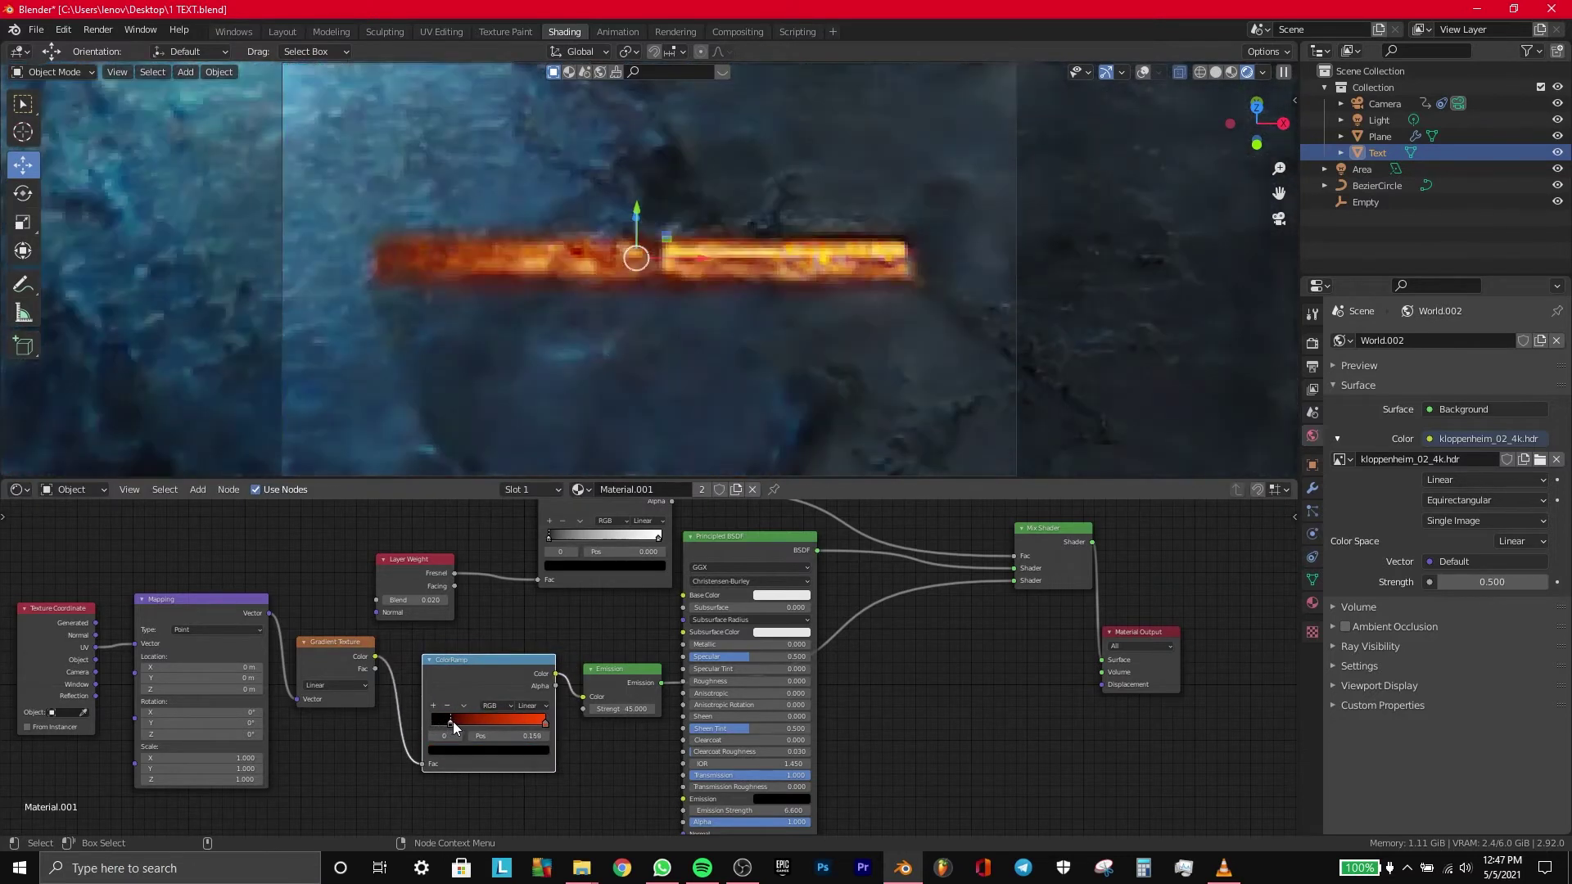
mouse_move(459, 720)
left_mouse_down()
mouse_move(498, 724)
mouse_move(434, 745)
left_mouse_up()
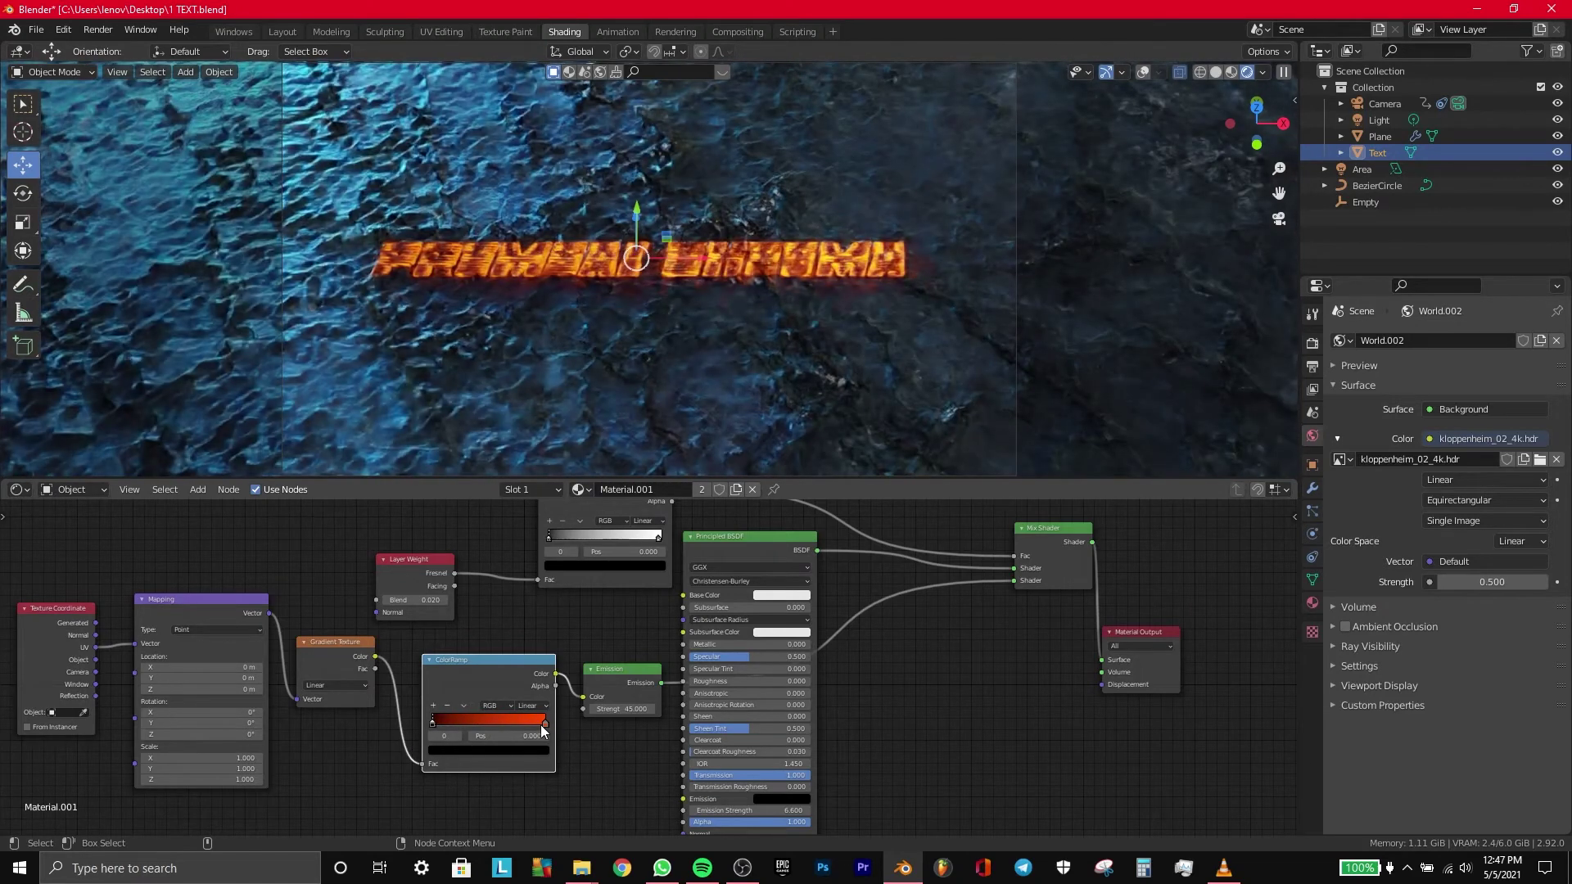
key("g")
left_click_drag(536, 727, 510, 726)
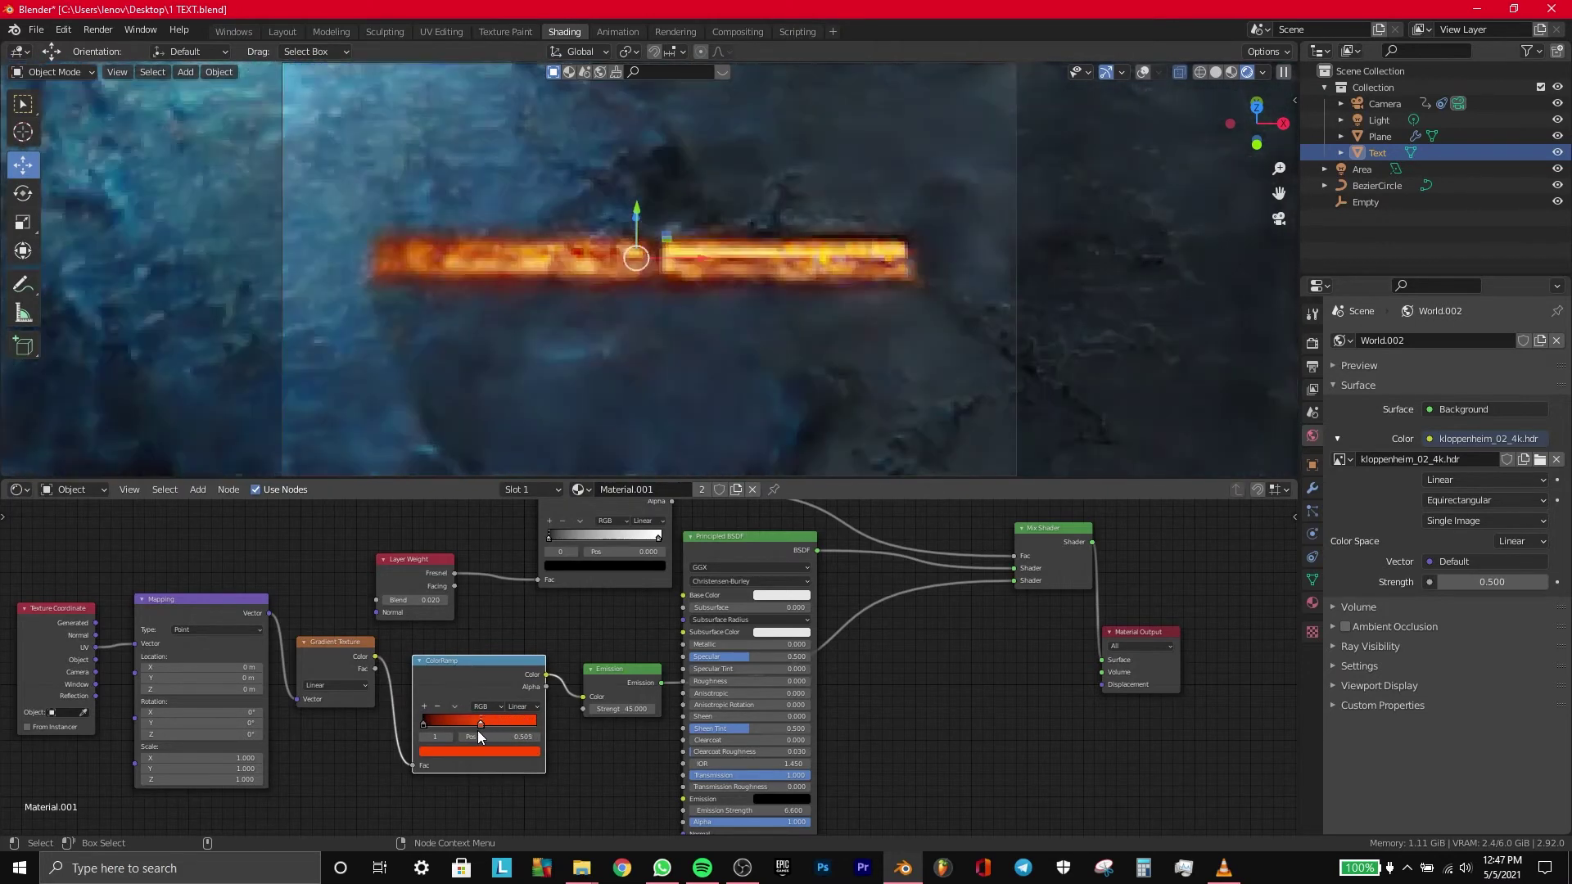
left_click_drag(481, 725, 436, 729)
key("g")
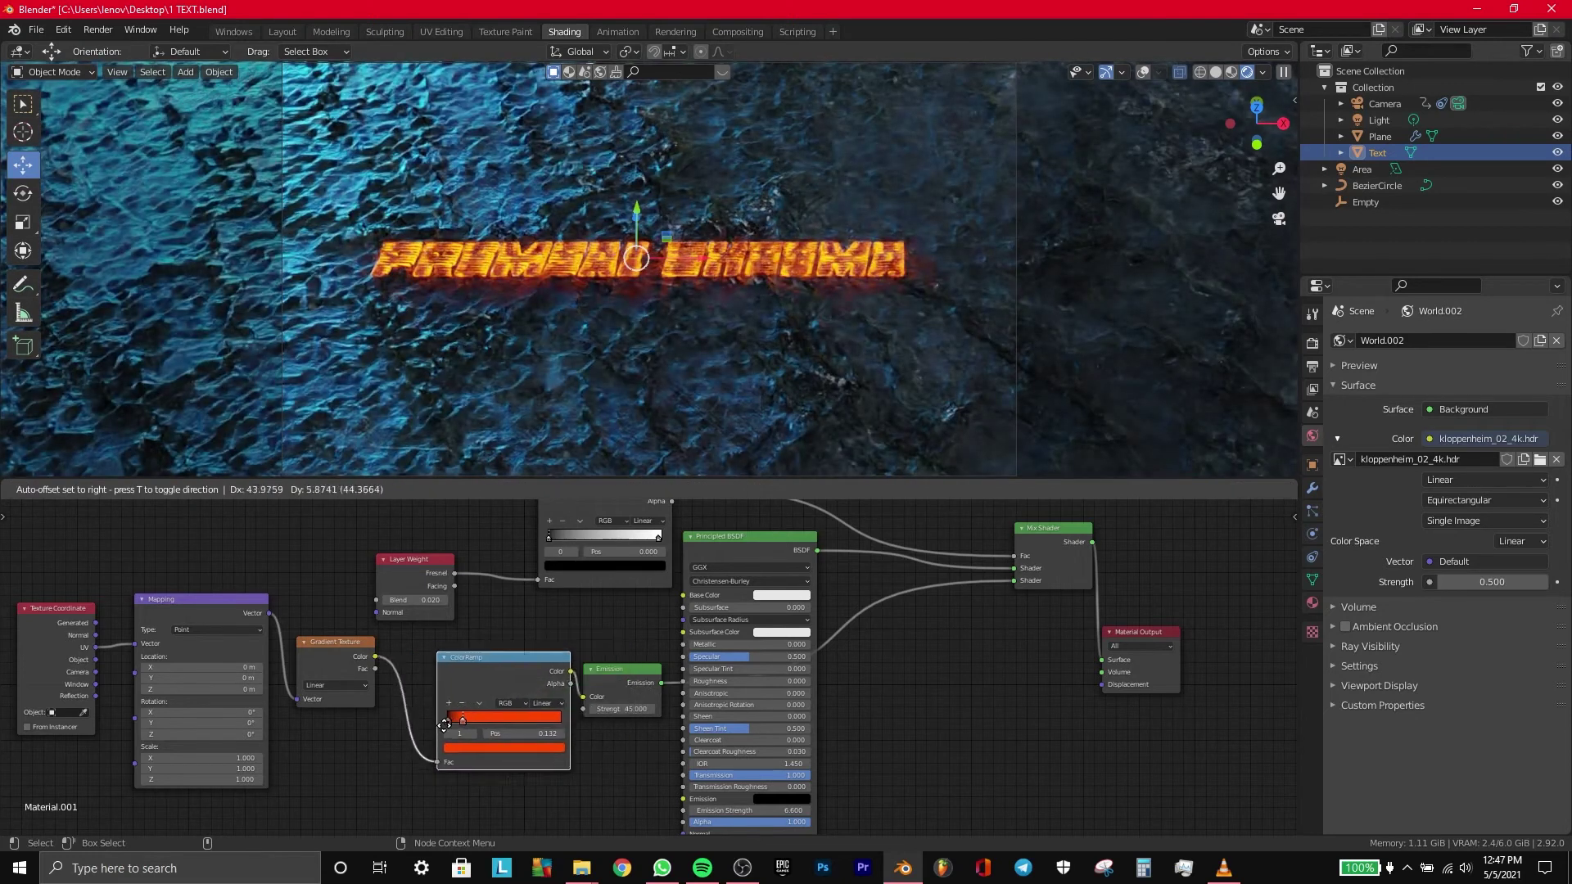
left_click_drag(440, 727, 559, 727)
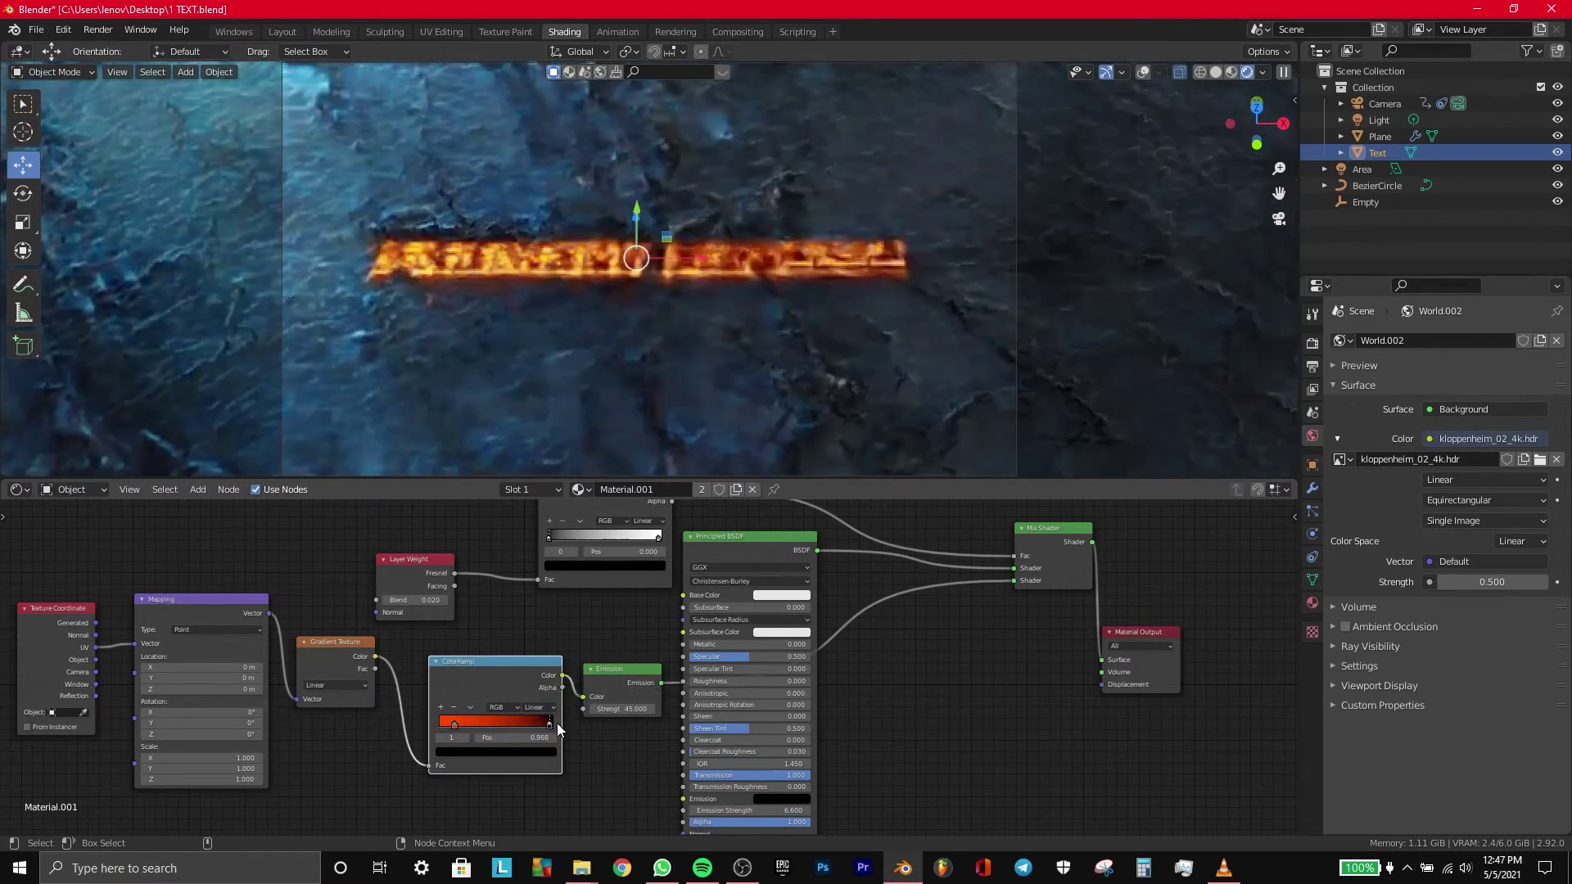
left_click(438, 726)
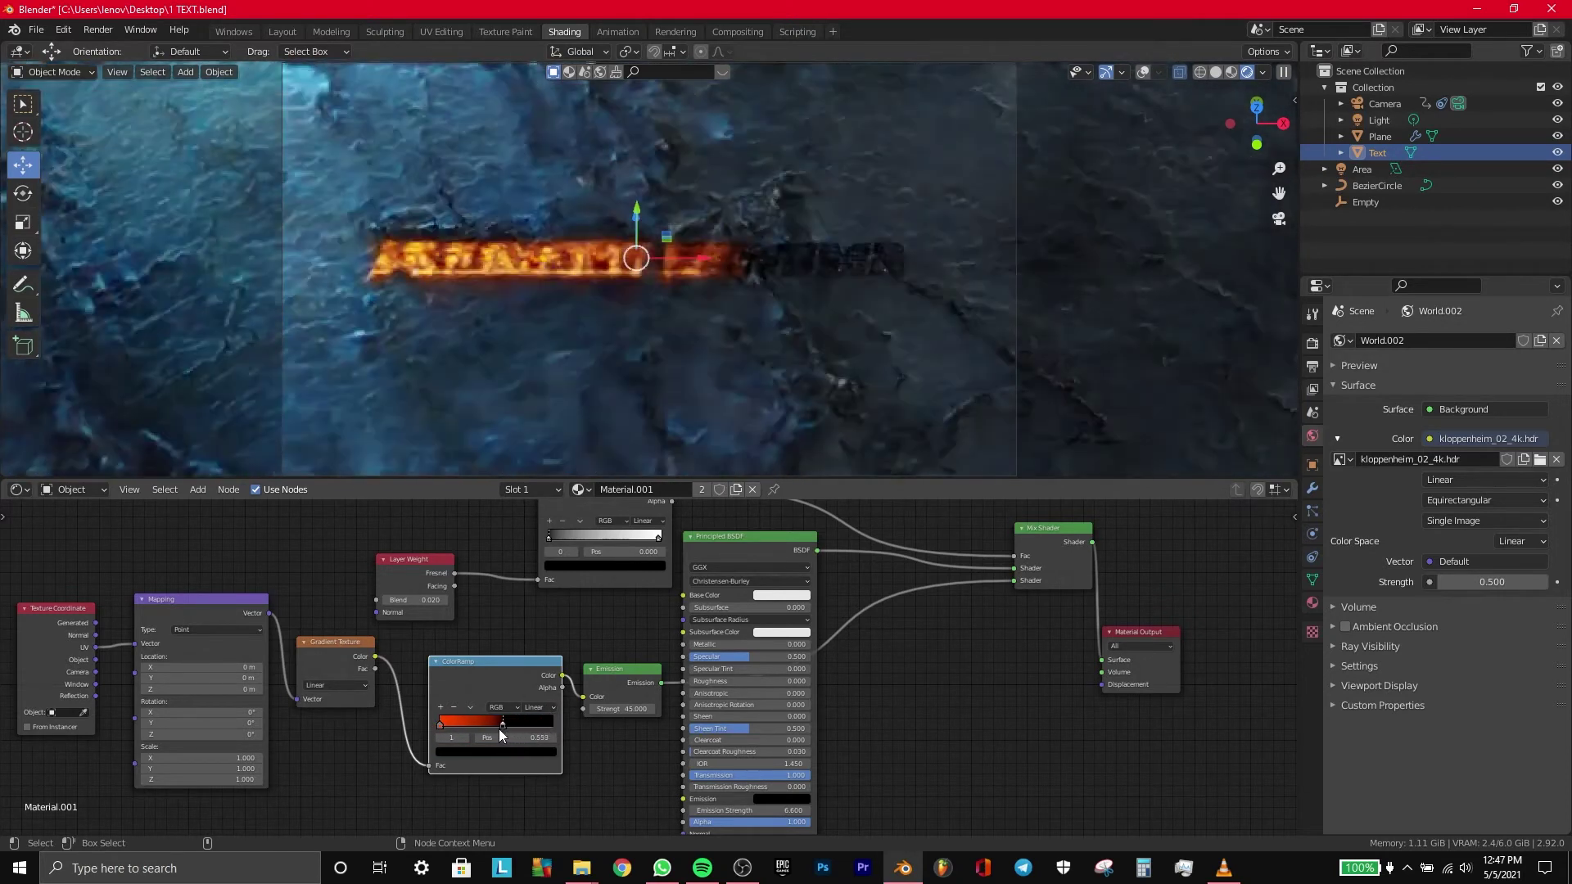
left_click_drag(489, 735, 470, 735)
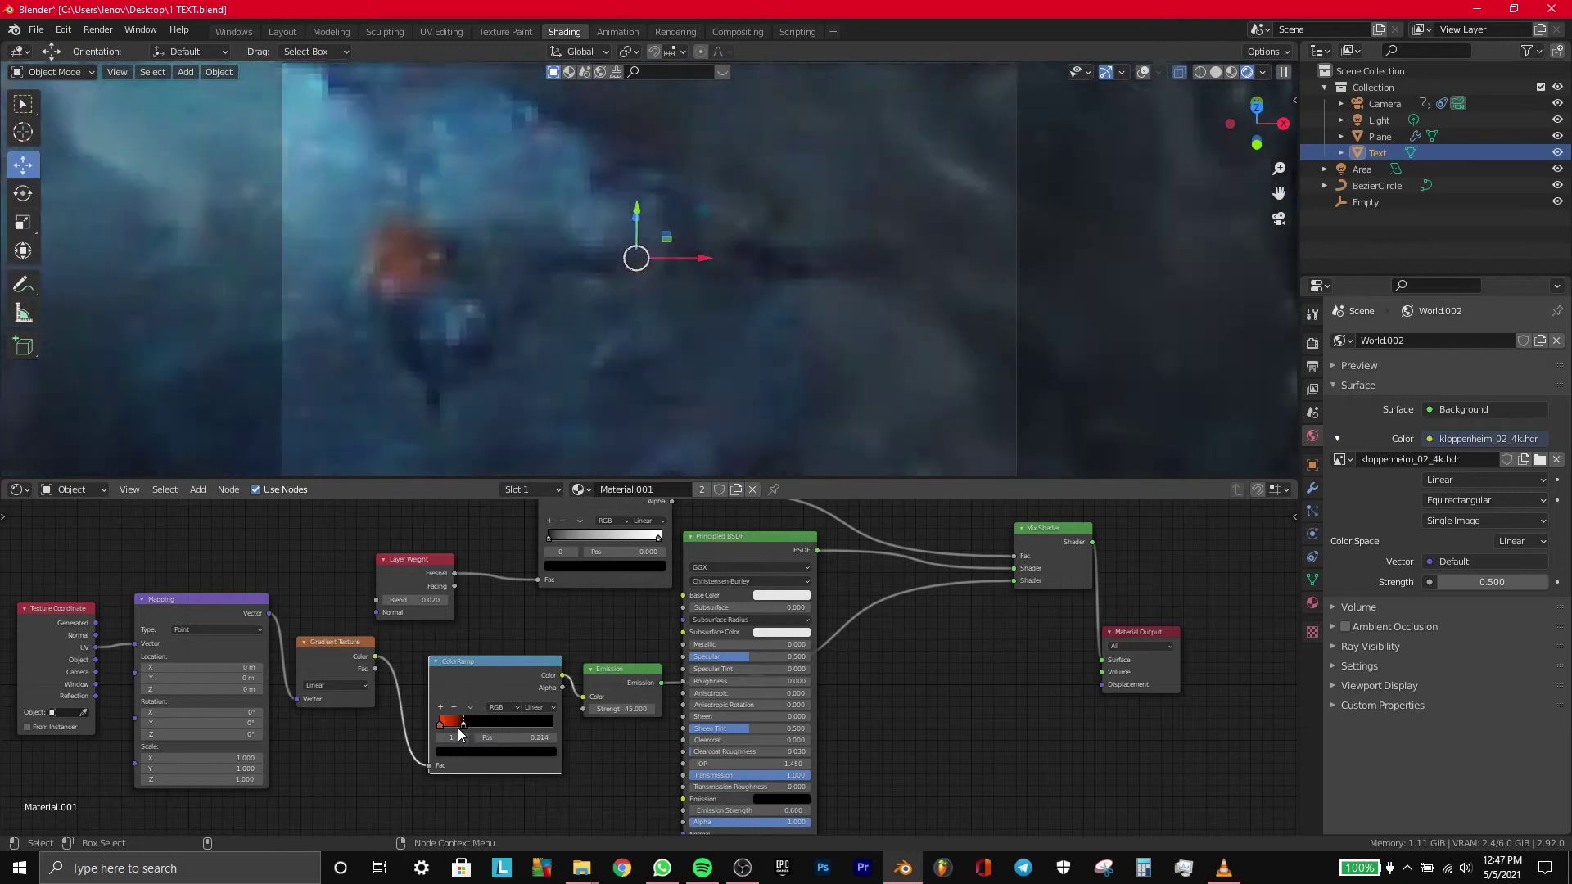
left_click_drag(465, 733, 489, 728)
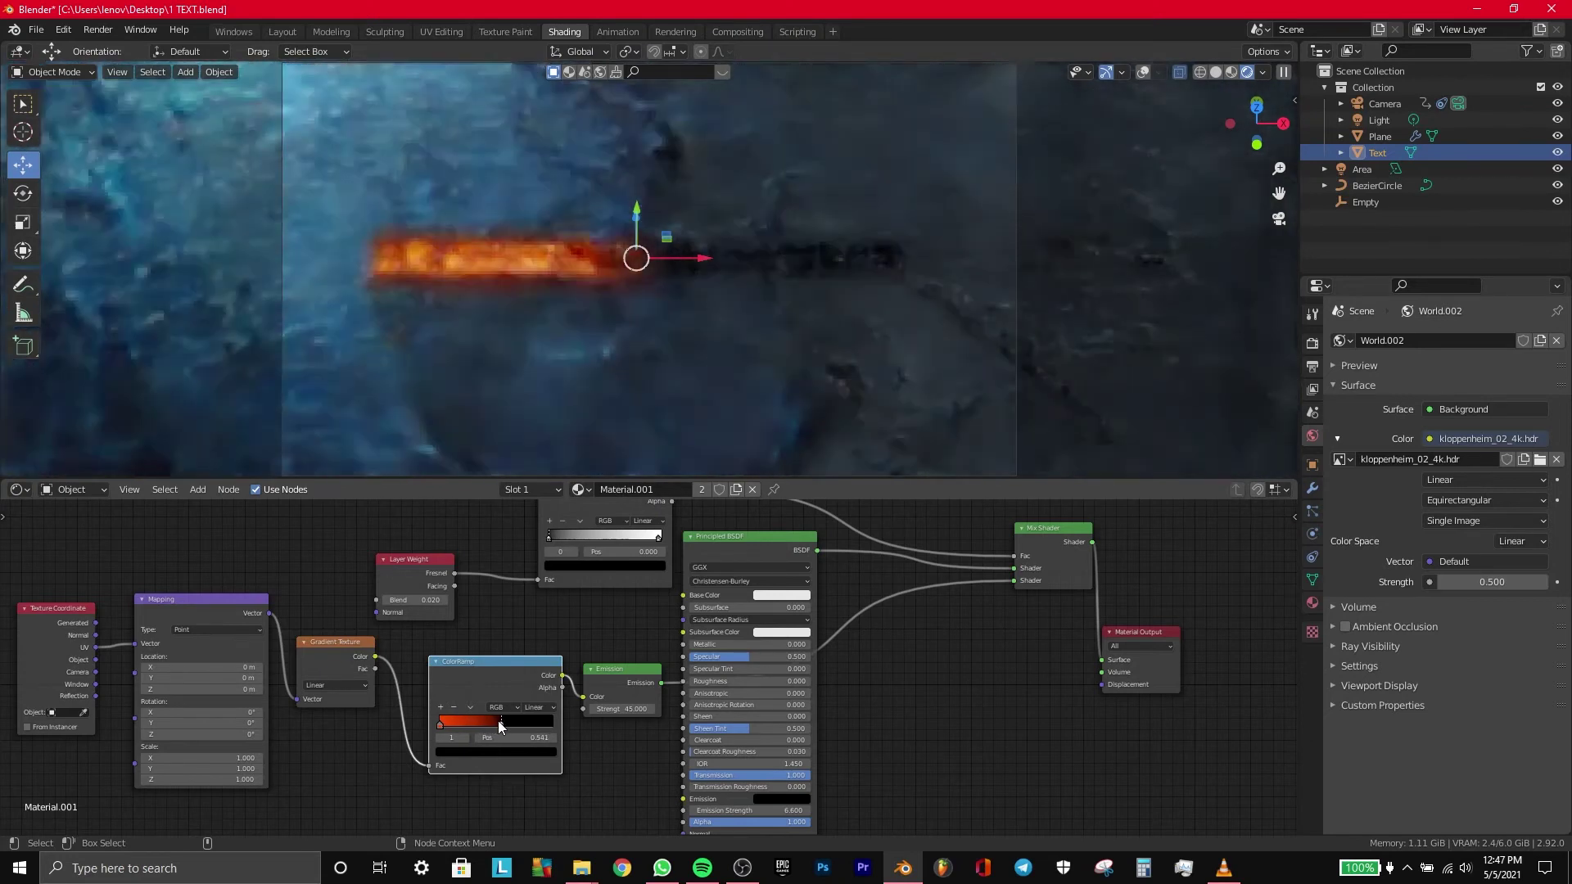
mouse_move(501, 726)
left_mouse_down()
mouse_move(540, 724)
mouse_move(442, 724)
left_mouse_up()
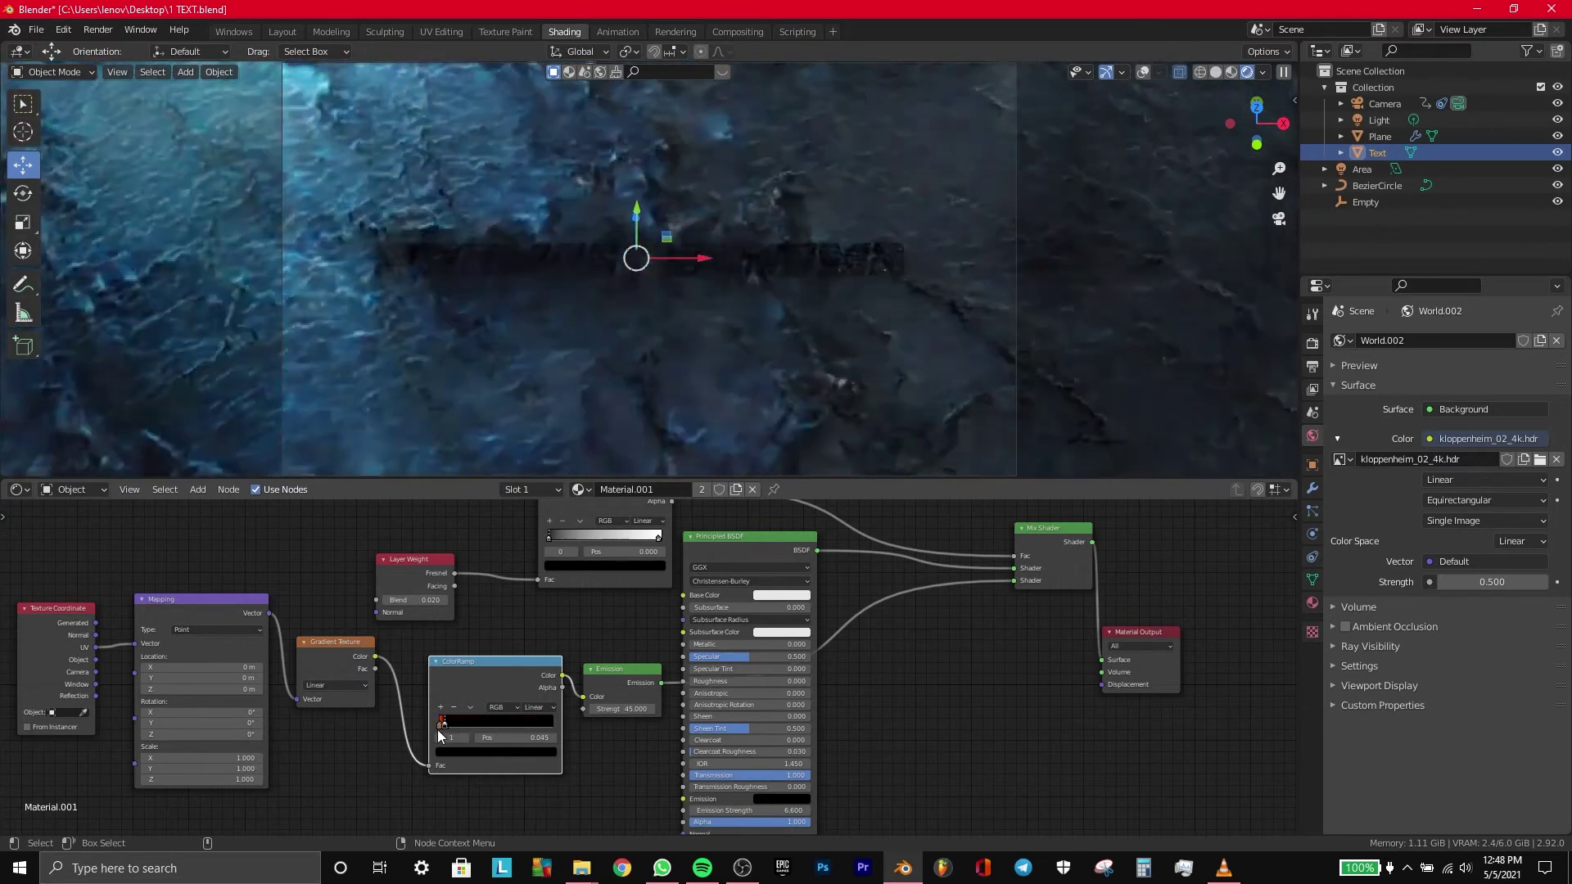
left_click_drag(440, 736, 447, 736)
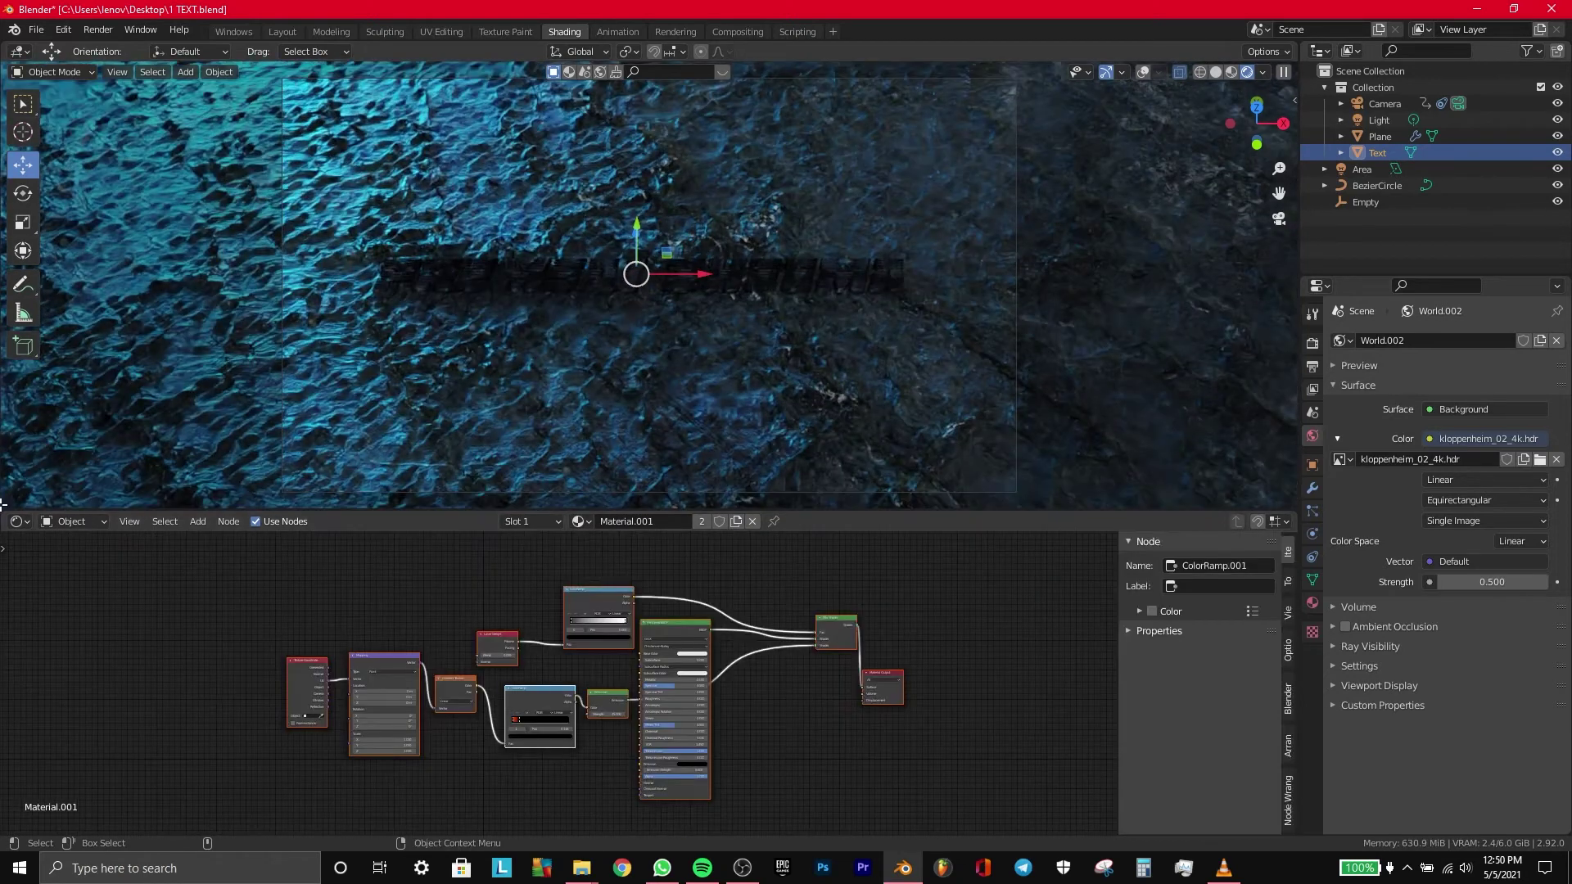
Step: Split a short area below the 3D viewport and make it a Timeline
left_click_drag(5, 488, 51, 373)
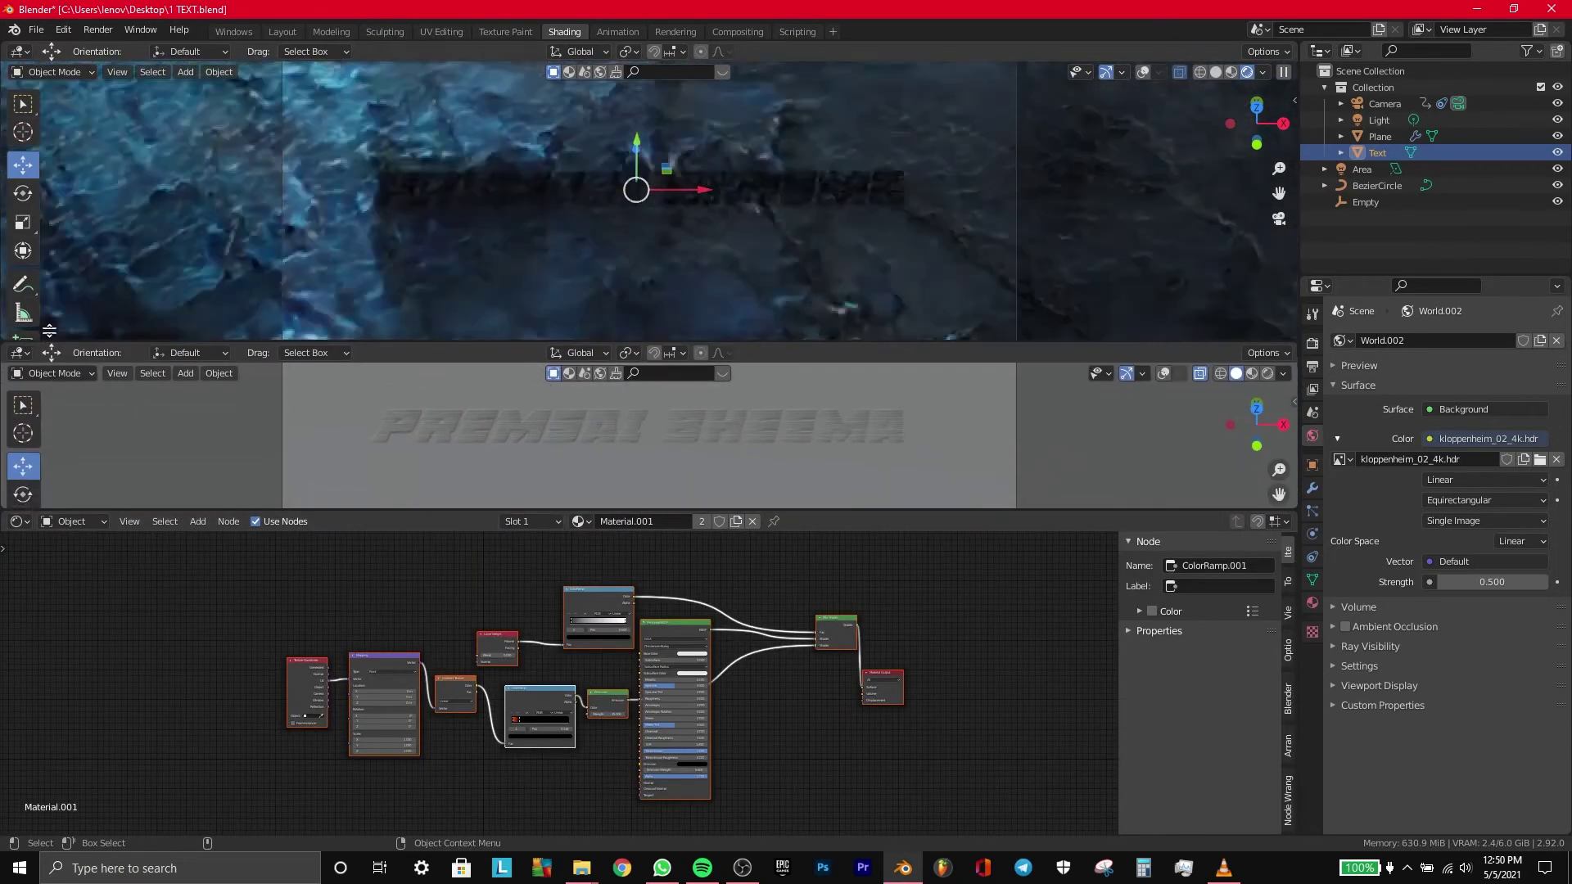
left_click_drag(458, 365, 458, 388)
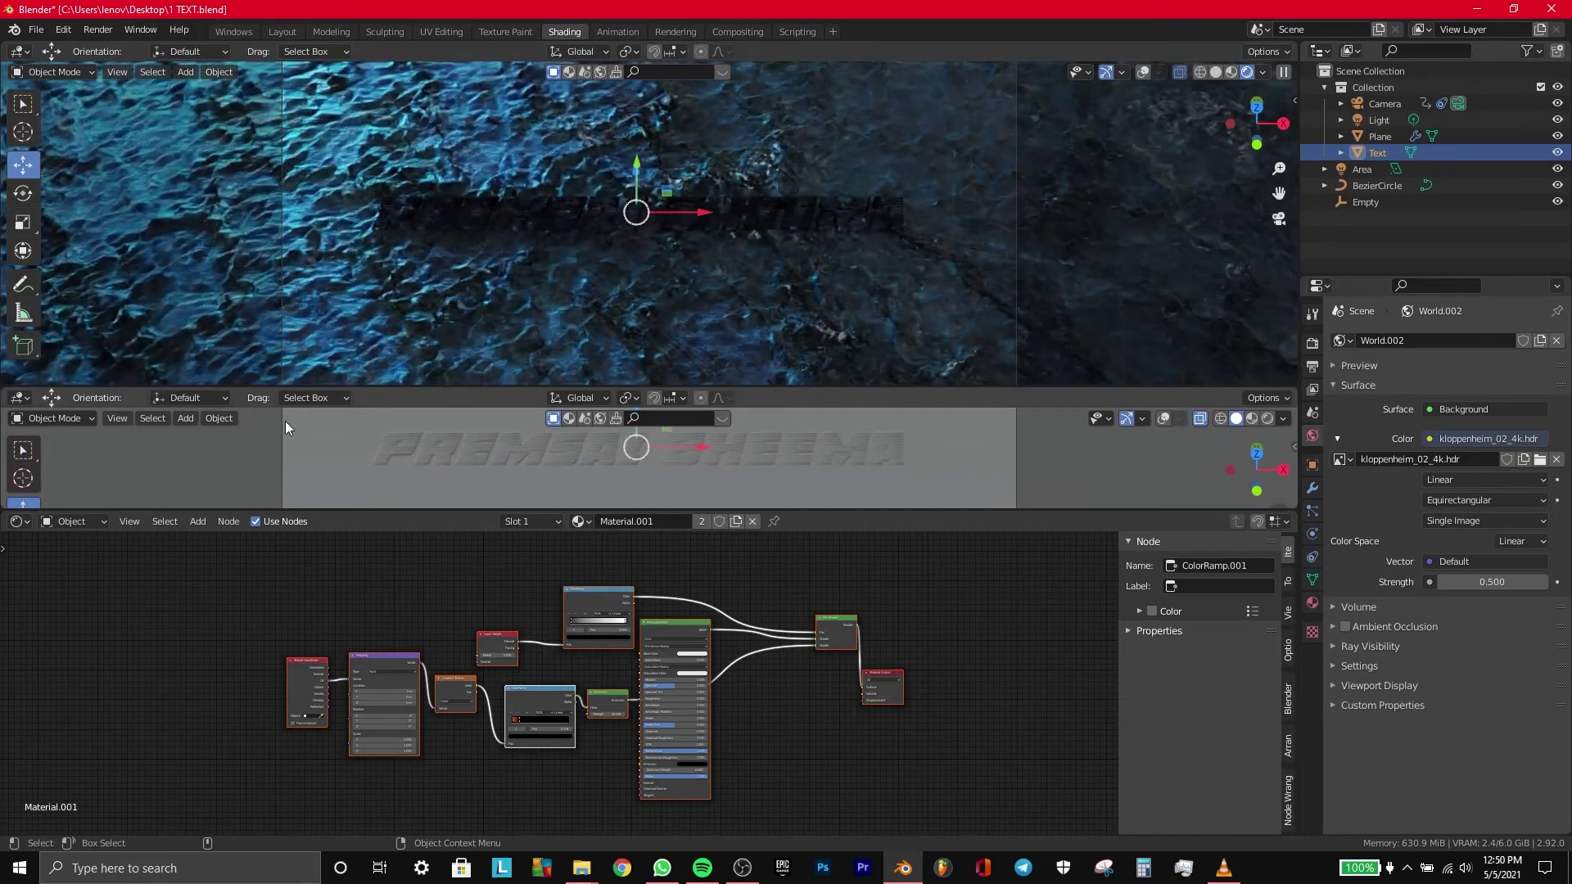
left_click(20, 399)
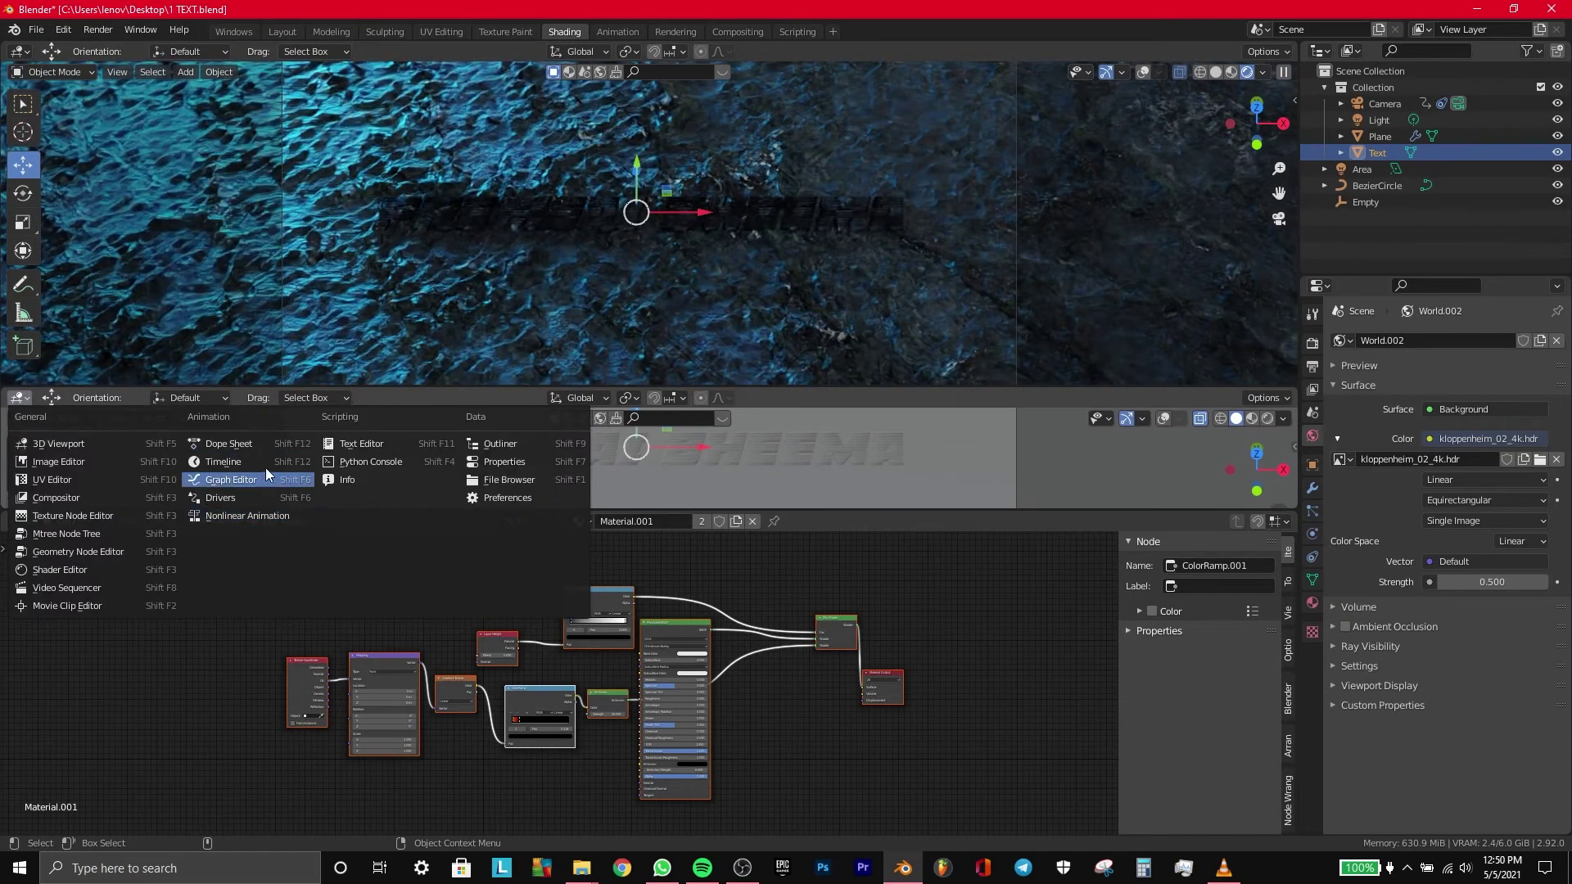
left_click(262, 464)
Step: Scrub through the animation's early and late frames, stopping playback at frame 90
mouse_move(912, 415)
left_mouse_down()
mouse_move(177, 404)
mouse_move(341, 425)
mouse_move(1100, 424)
left_mouse_up()
mouse_move(1239, 419)
left_mouse_down()
mouse_move(1261, 419)
mouse_move(434, 421)
mouse_move(661, 423)
left_mouse_up()
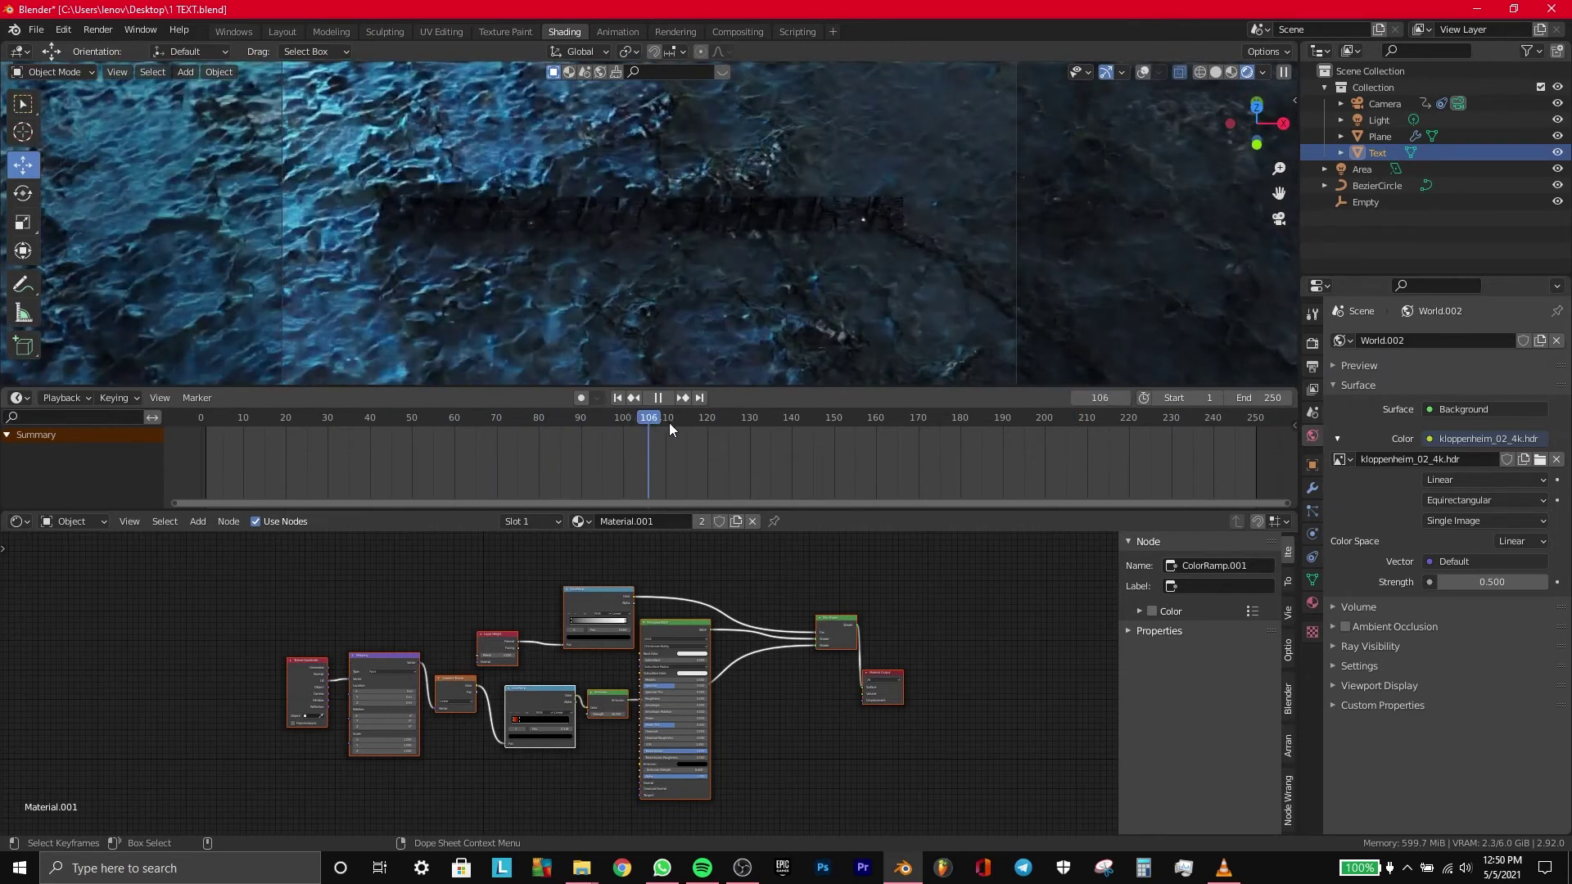
mouse_move(863, 421)
left_mouse_down()
mouse_move(1222, 432)
mouse_move(1147, 434)
left_mouse_up()
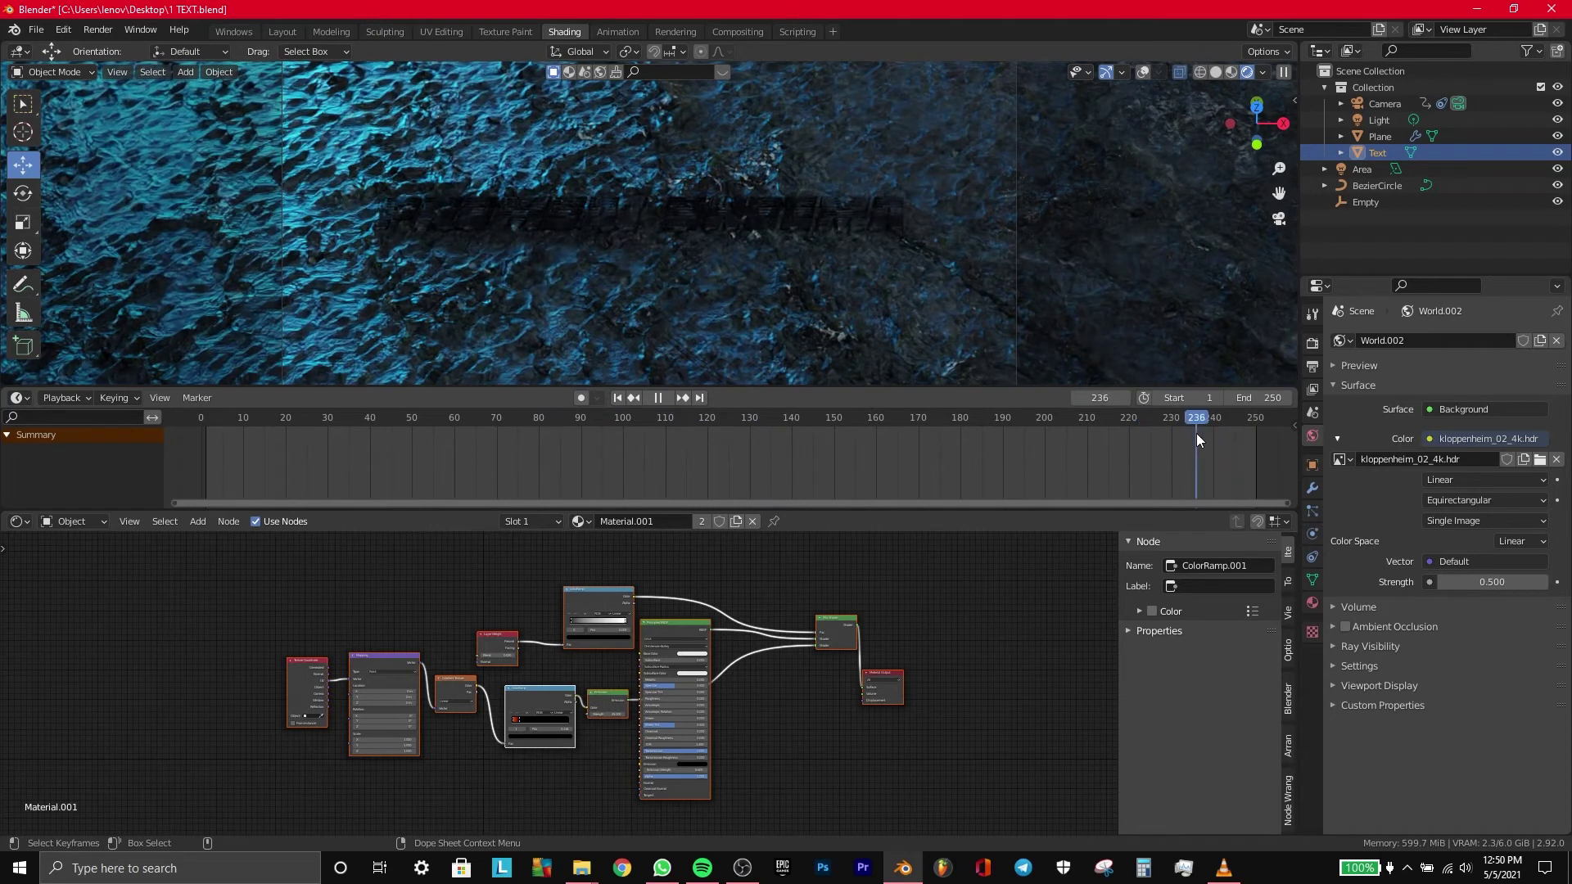
mouse_move(879, 443)
left_mouse_down()
mouse_move(600, 442)
mouse_move(1159, 442)
left_mouse_up()
mouse_move(504, 444)
left_mouse_down()
mouse_move(401, 434)
mouse_move(568, 431)
mouse_move(208, 421)
mouse_move(581, 426)
left_mouse_up()
key("space")
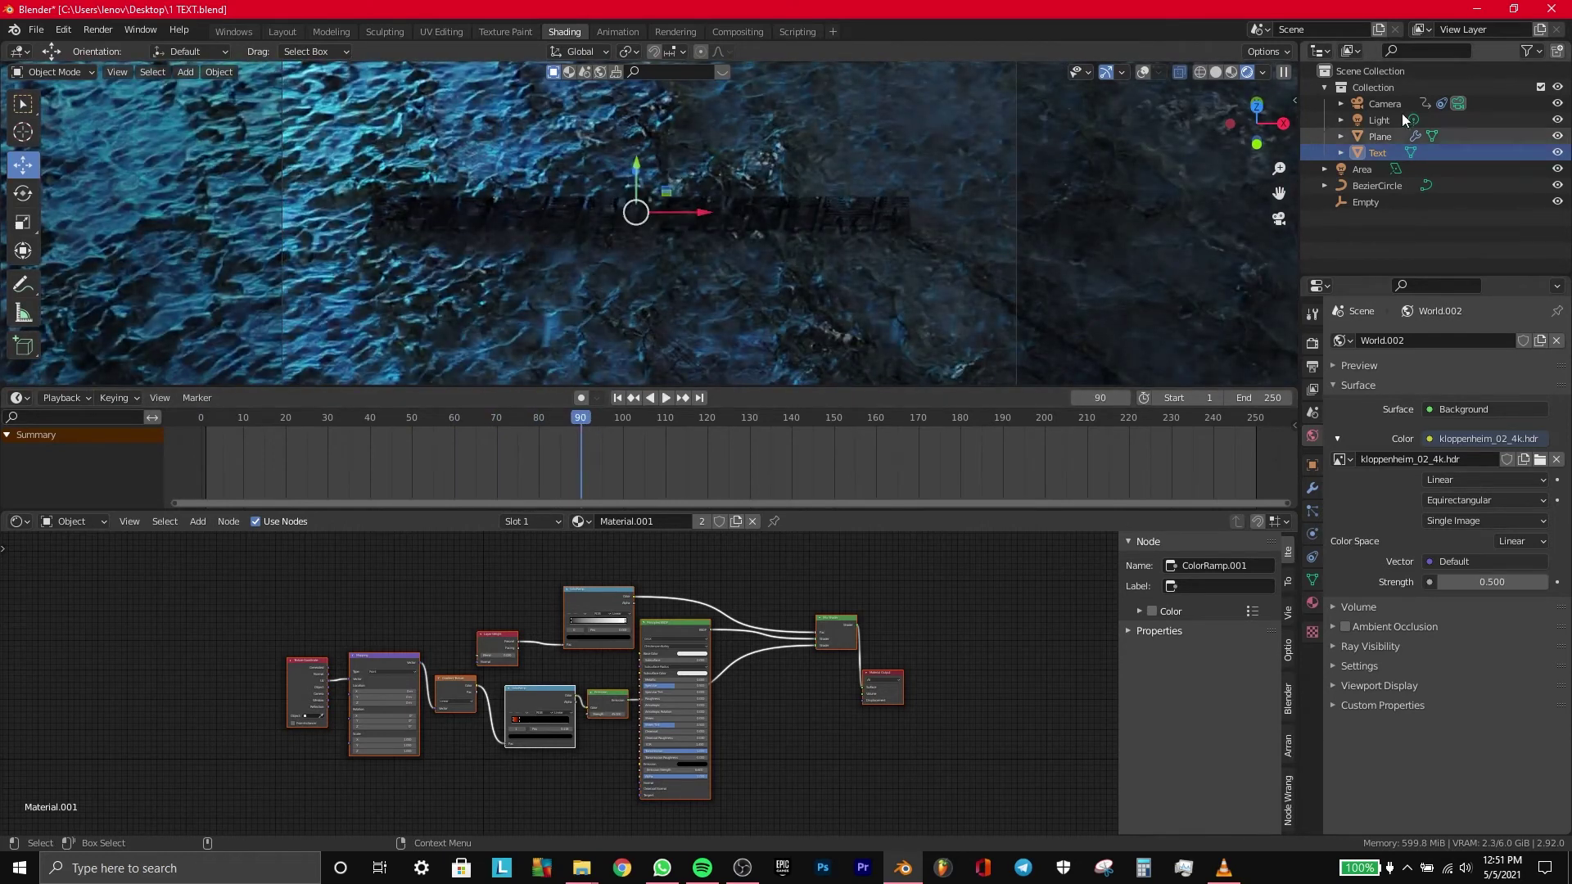
Step: Select the Camera and play, scrubbing back to around frames 81 and 53
left_click(1405, 108)
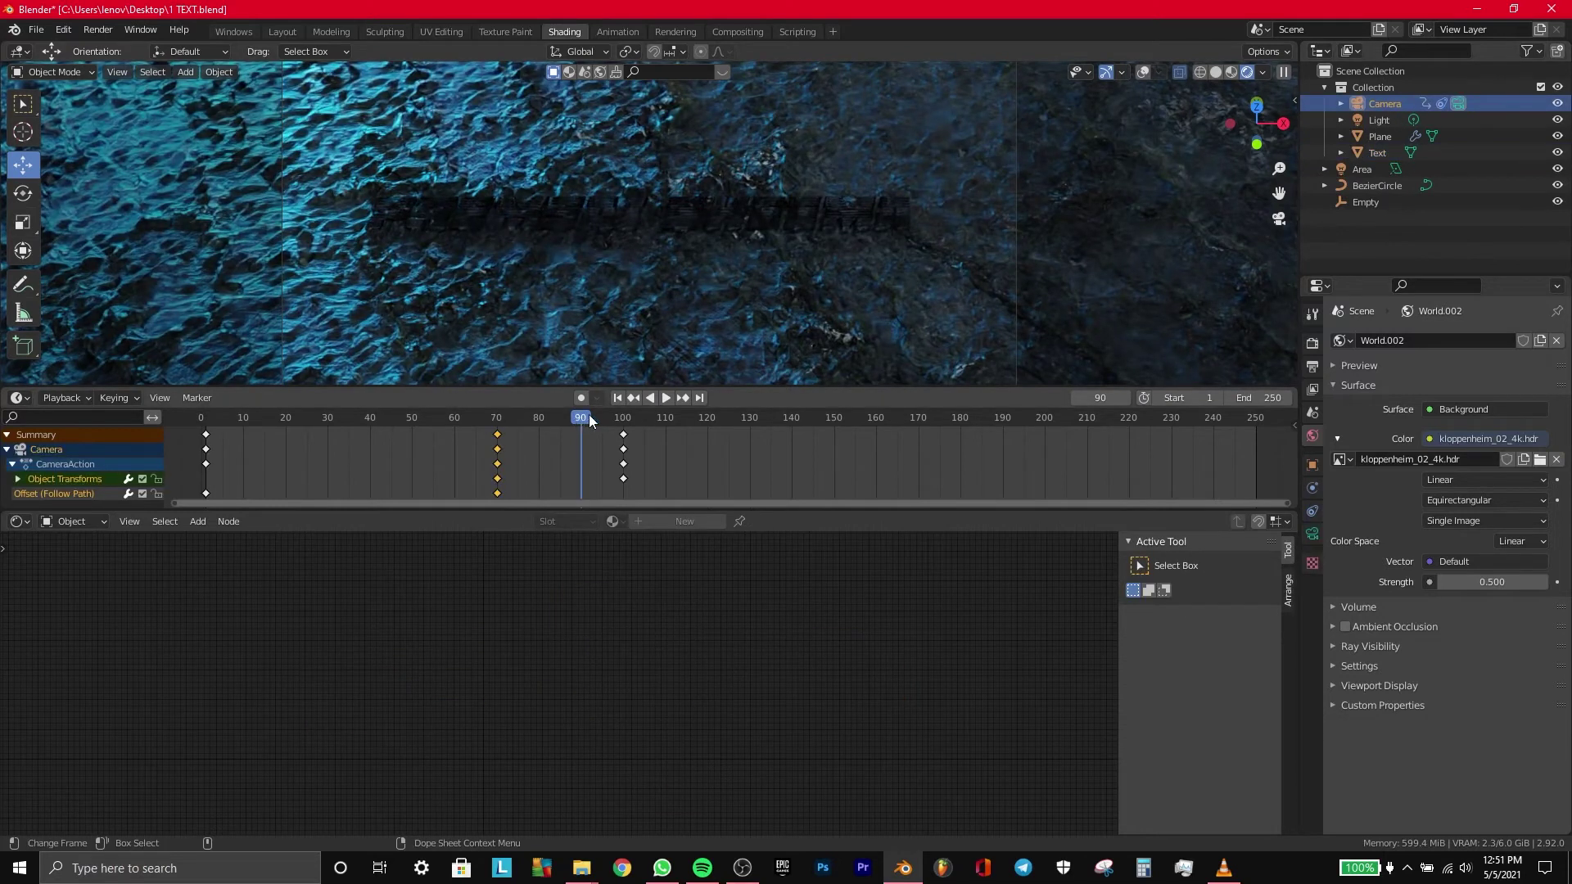
key("space")
left_click_drag(642, 421, 540, 428)
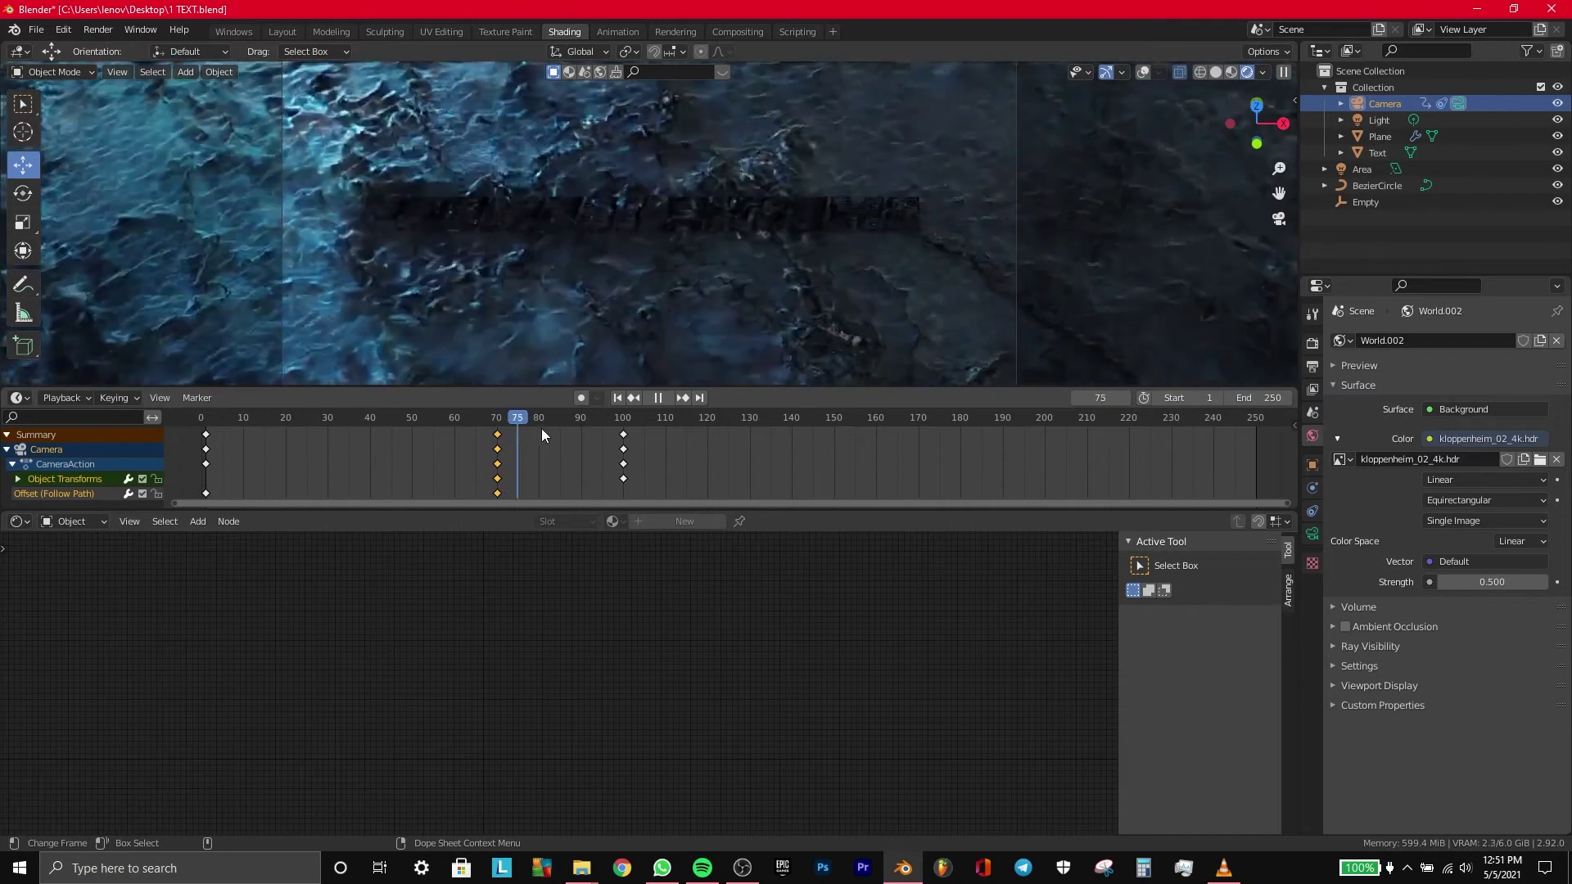
mouse_move(540, 427)
left_mouse_down()
mouse_move(435, 425)
mouse_move(623, 432)
left_mouse_up()
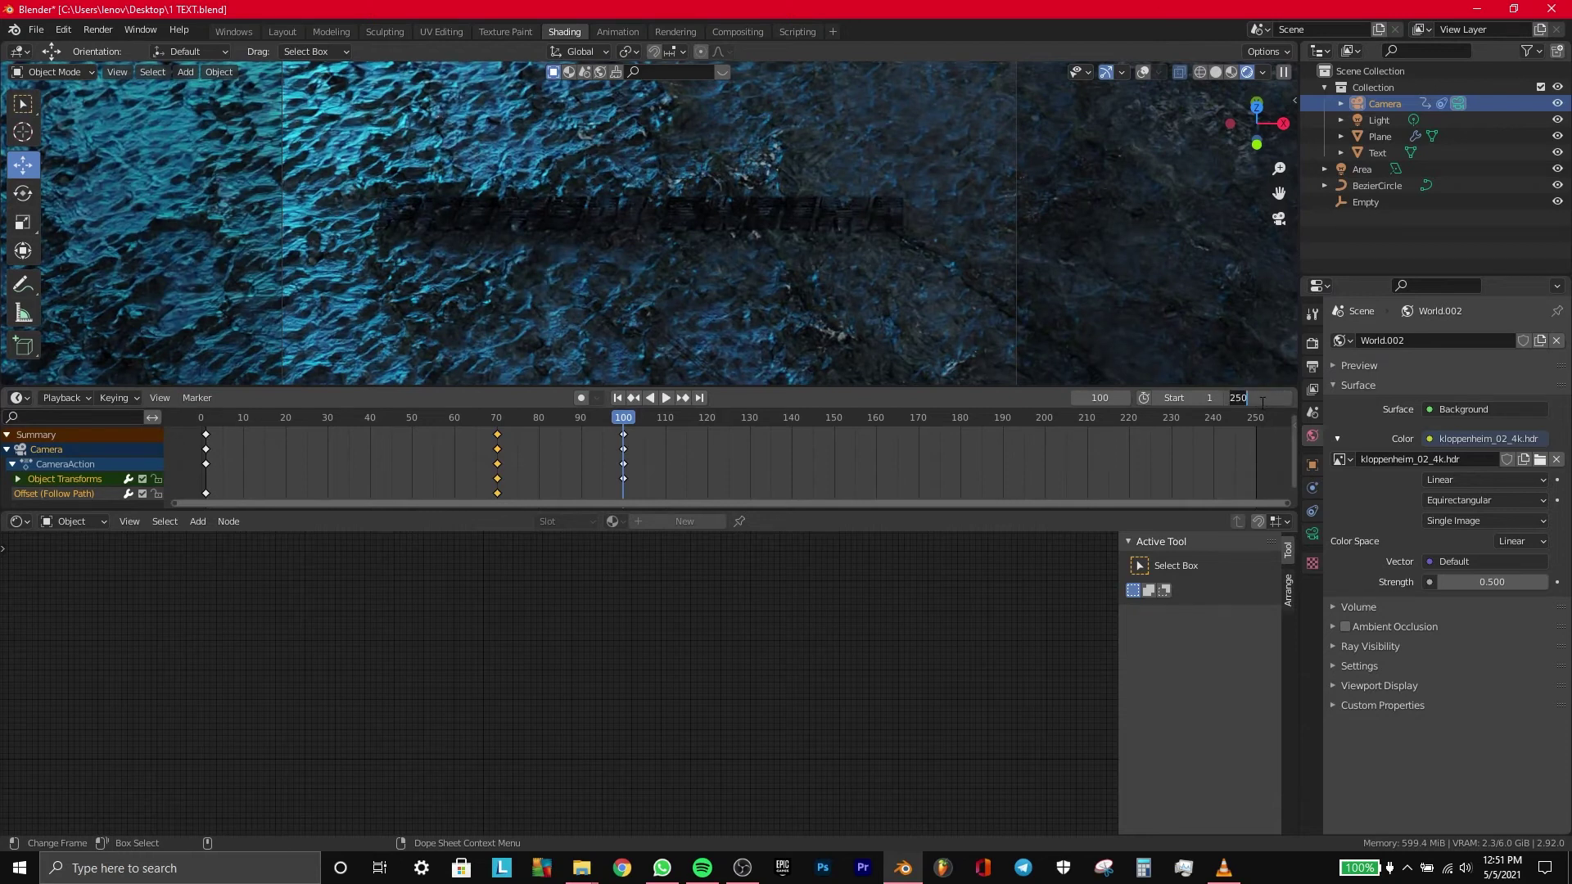
type("100")
Step: Set the animation end frame to 100, scrub back to frame 30, and select the ground Plane
key("Return")
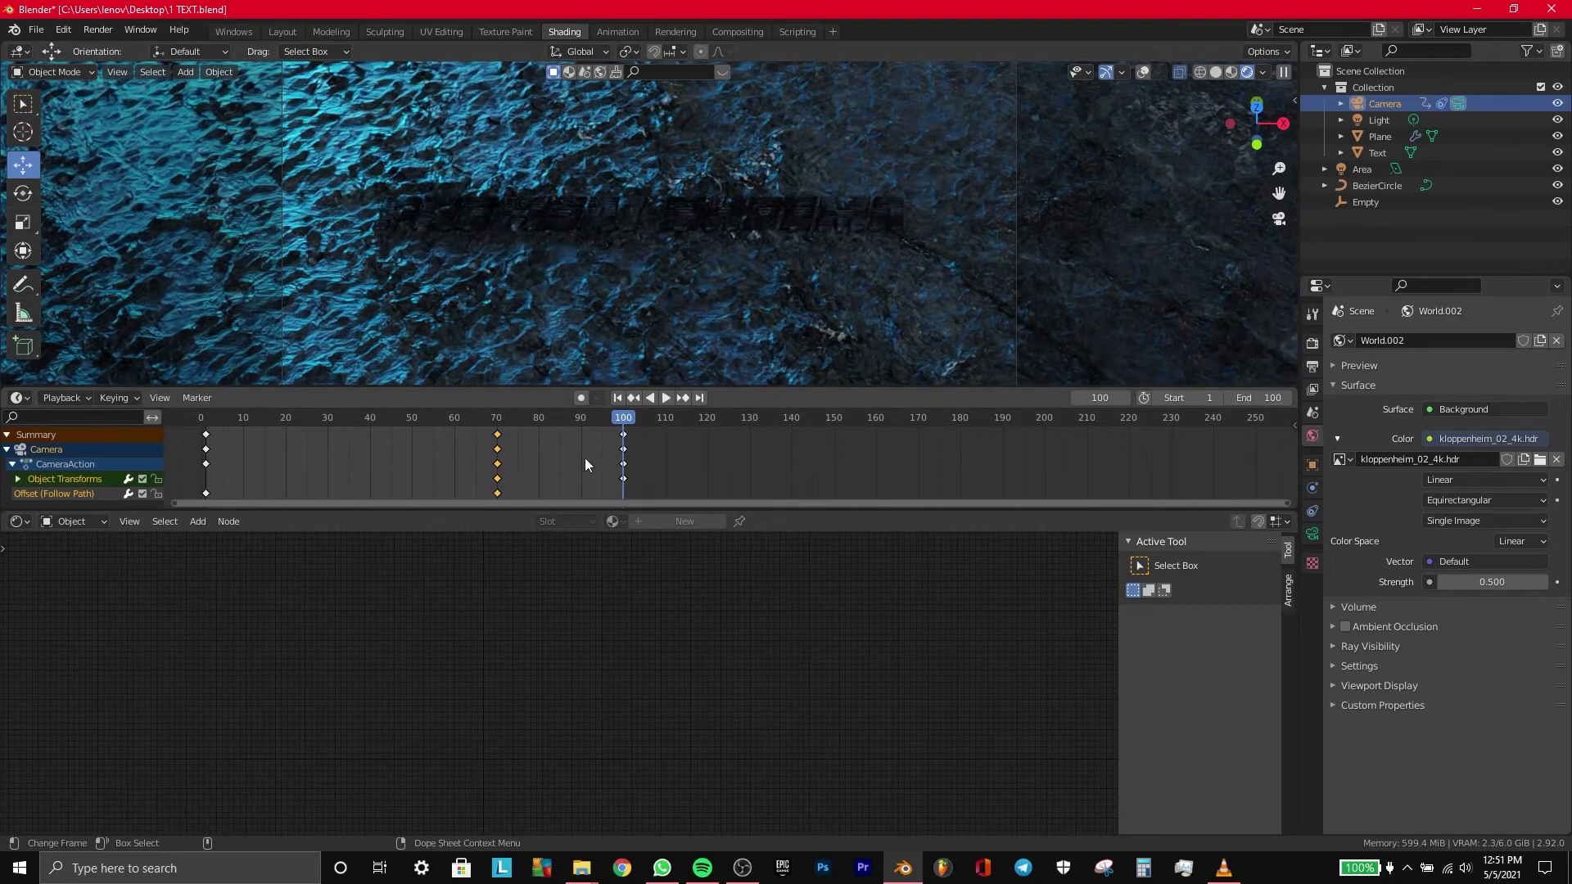
mouse_move(619, 419)
left_mouse_down()
mouse_move(226, 436)
mouse_move(327, 446)
left_mouse_up()
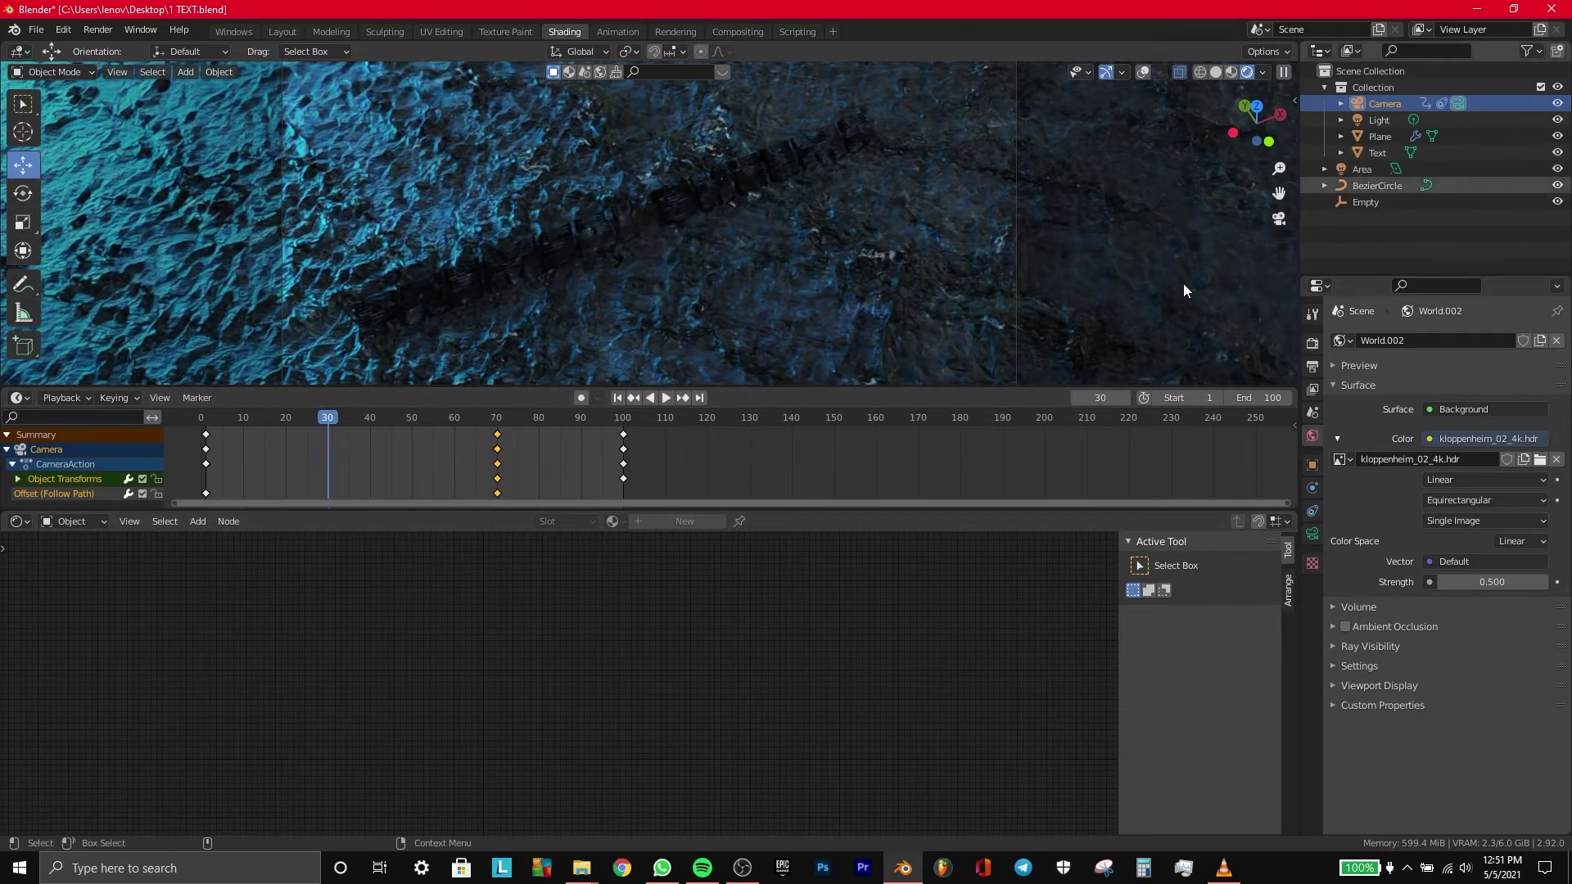
left_click(685, 196)
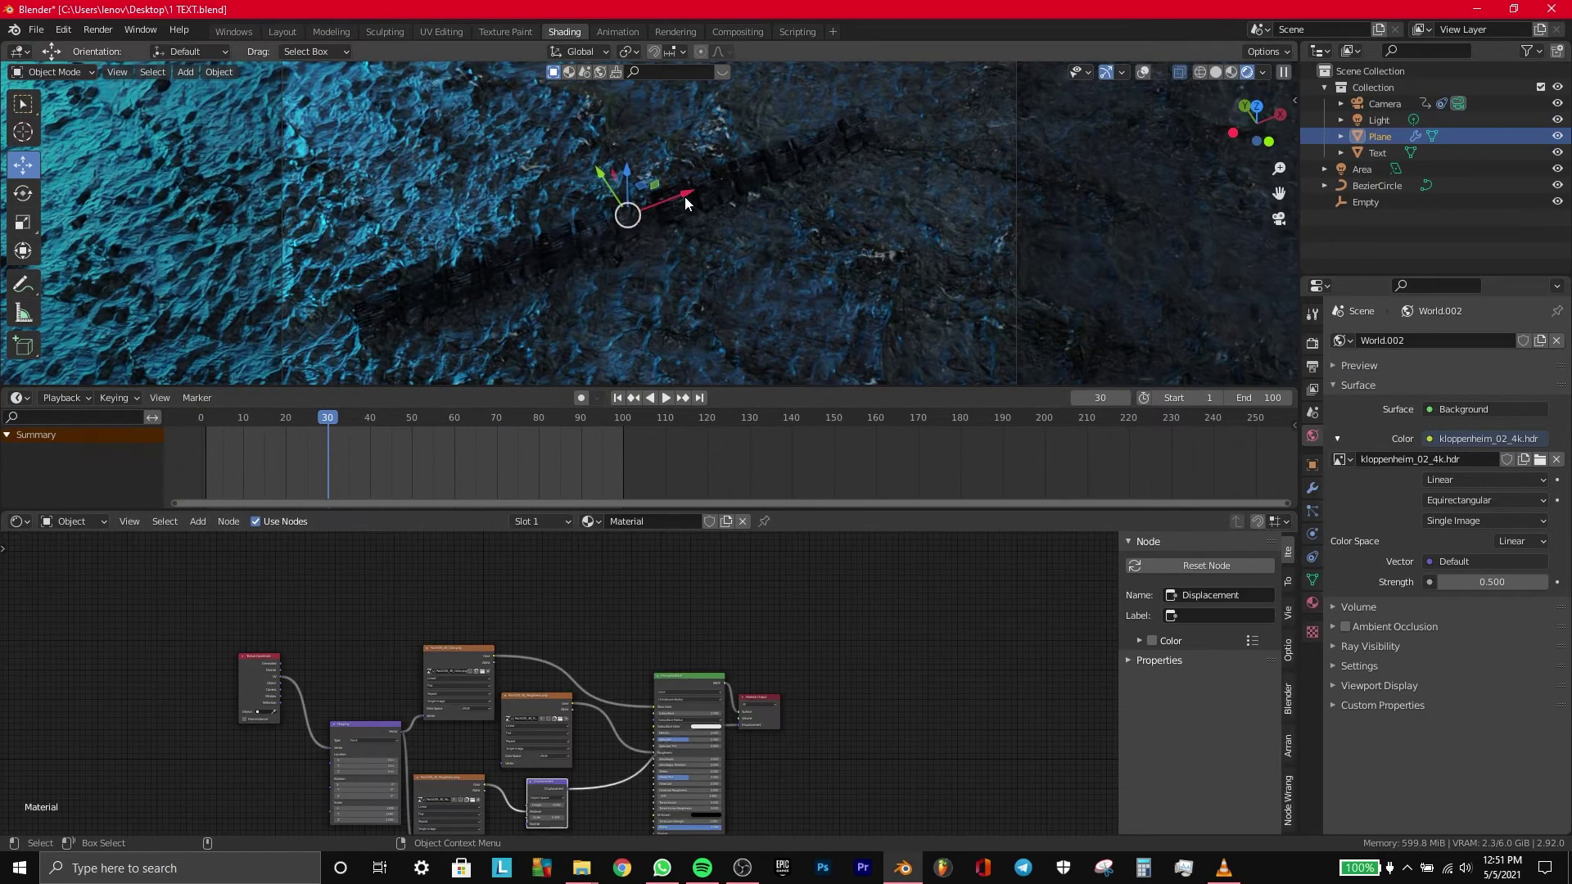
Step: Select the Text, zoom to its ColorRamp, and keyframe the stop at Pos 0.173 on frame 30
left_click(755, 171)
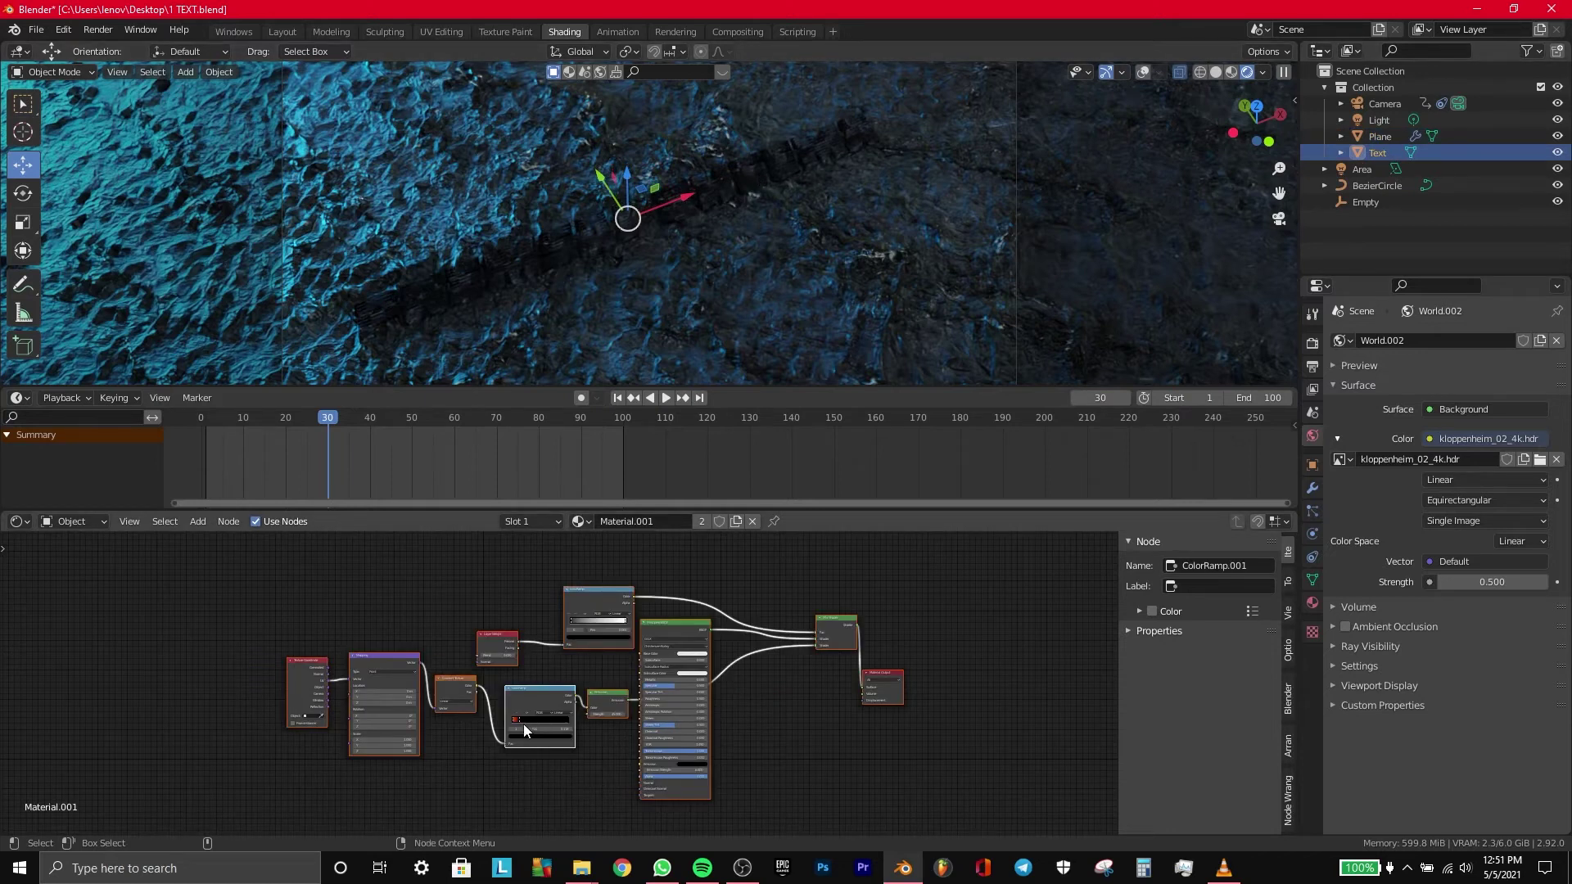
scroll(523, 724, "left", 2, "ctrl")
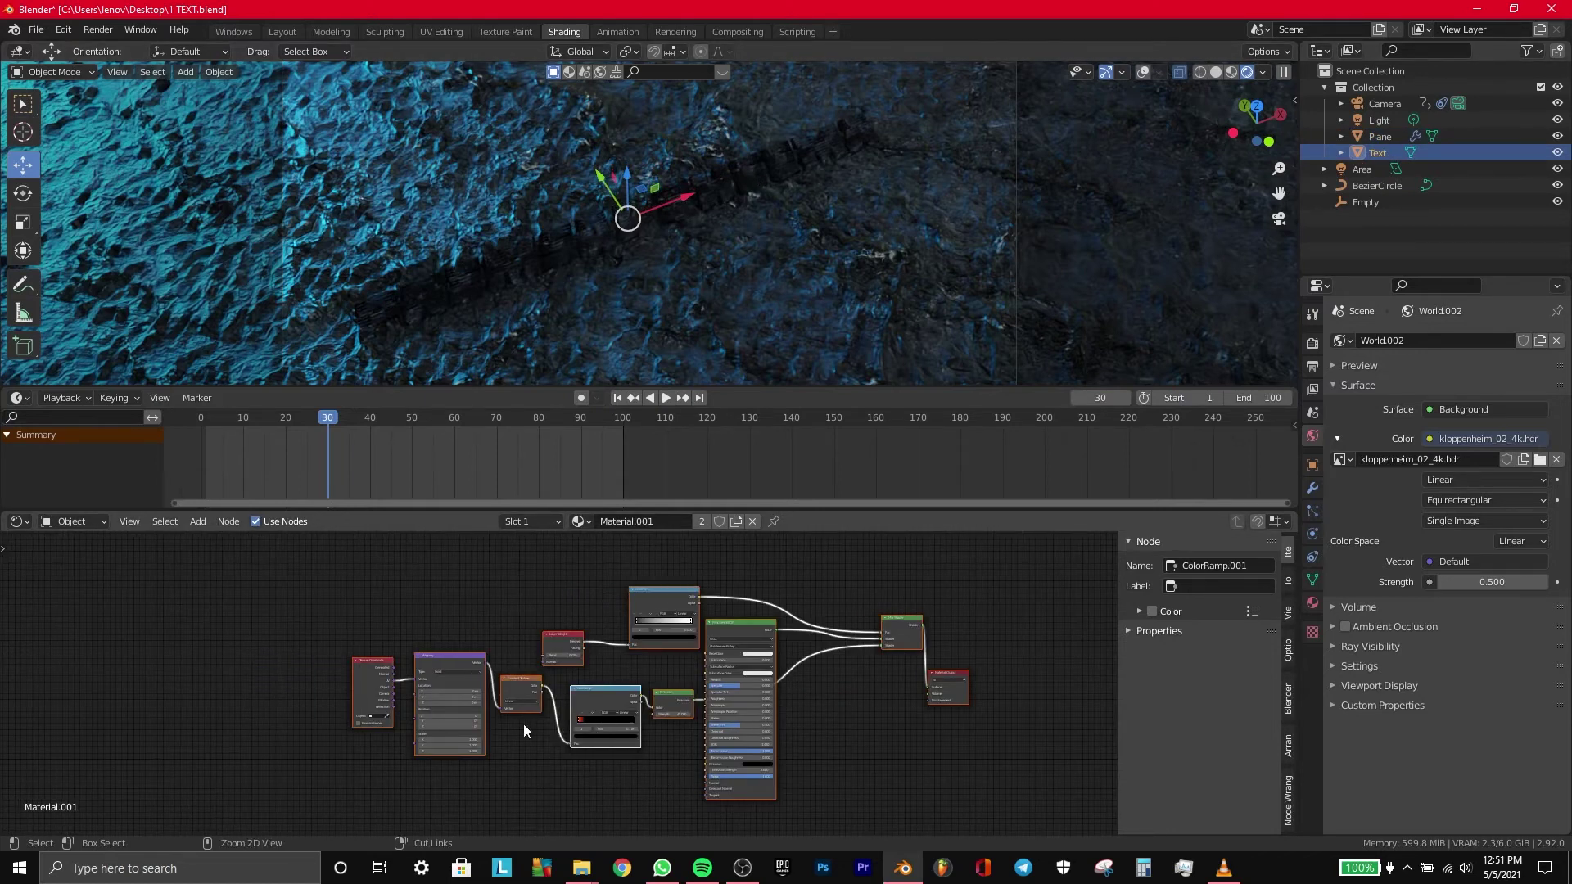
scroll(629, 739, "up", 1)
scroll(631, 741, "up", 1)
scroll(629, 738, "up", 1)
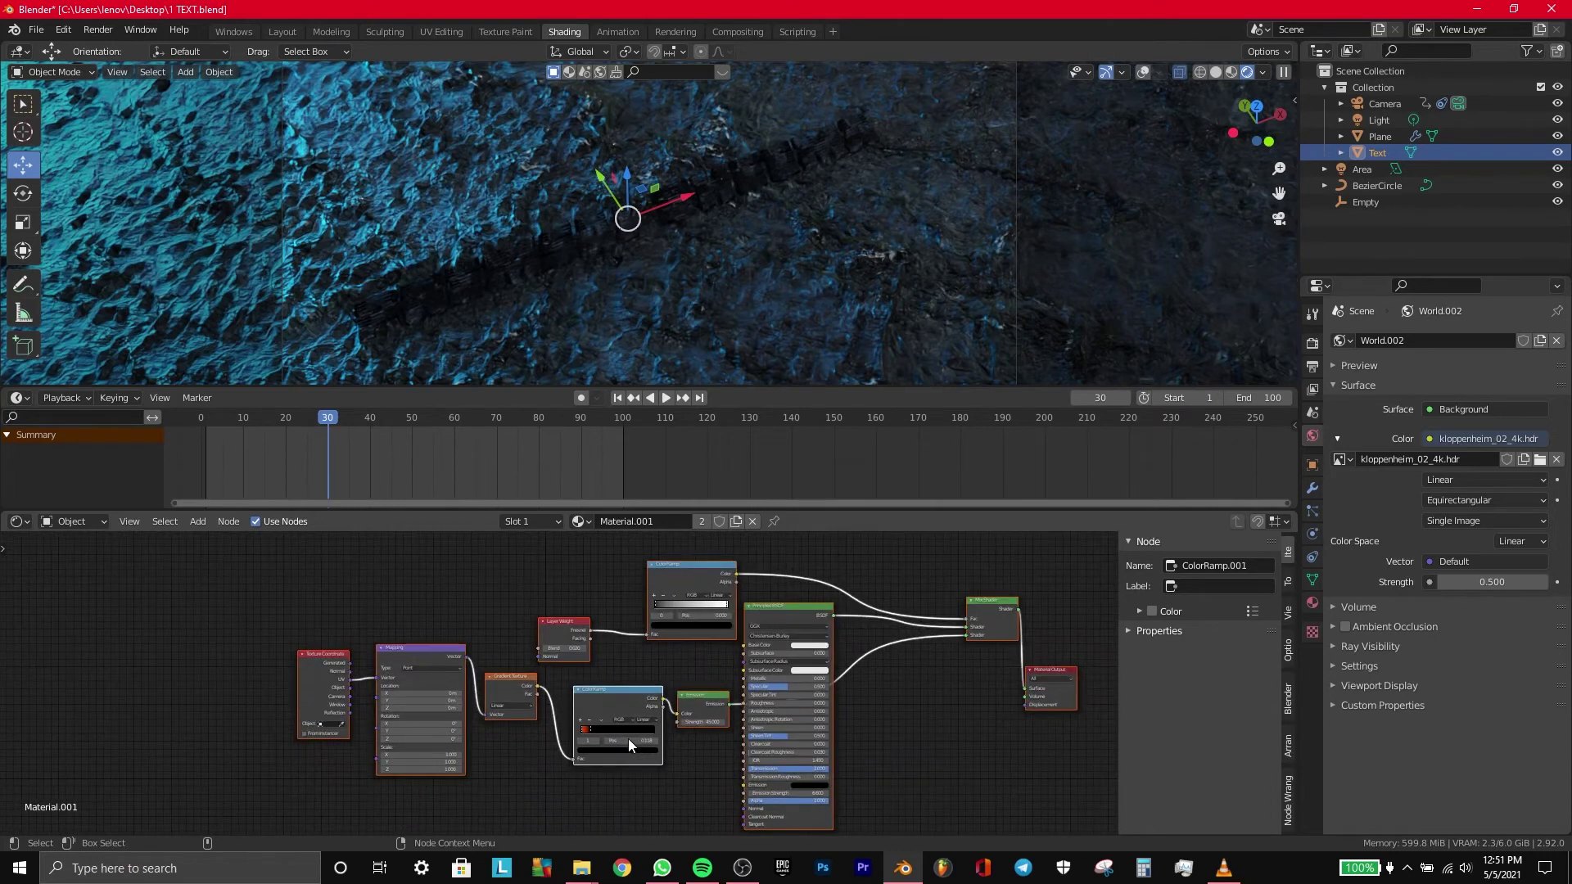
scroll(643, 764, "up", 1)
scroll(644, 765, "up", 1)
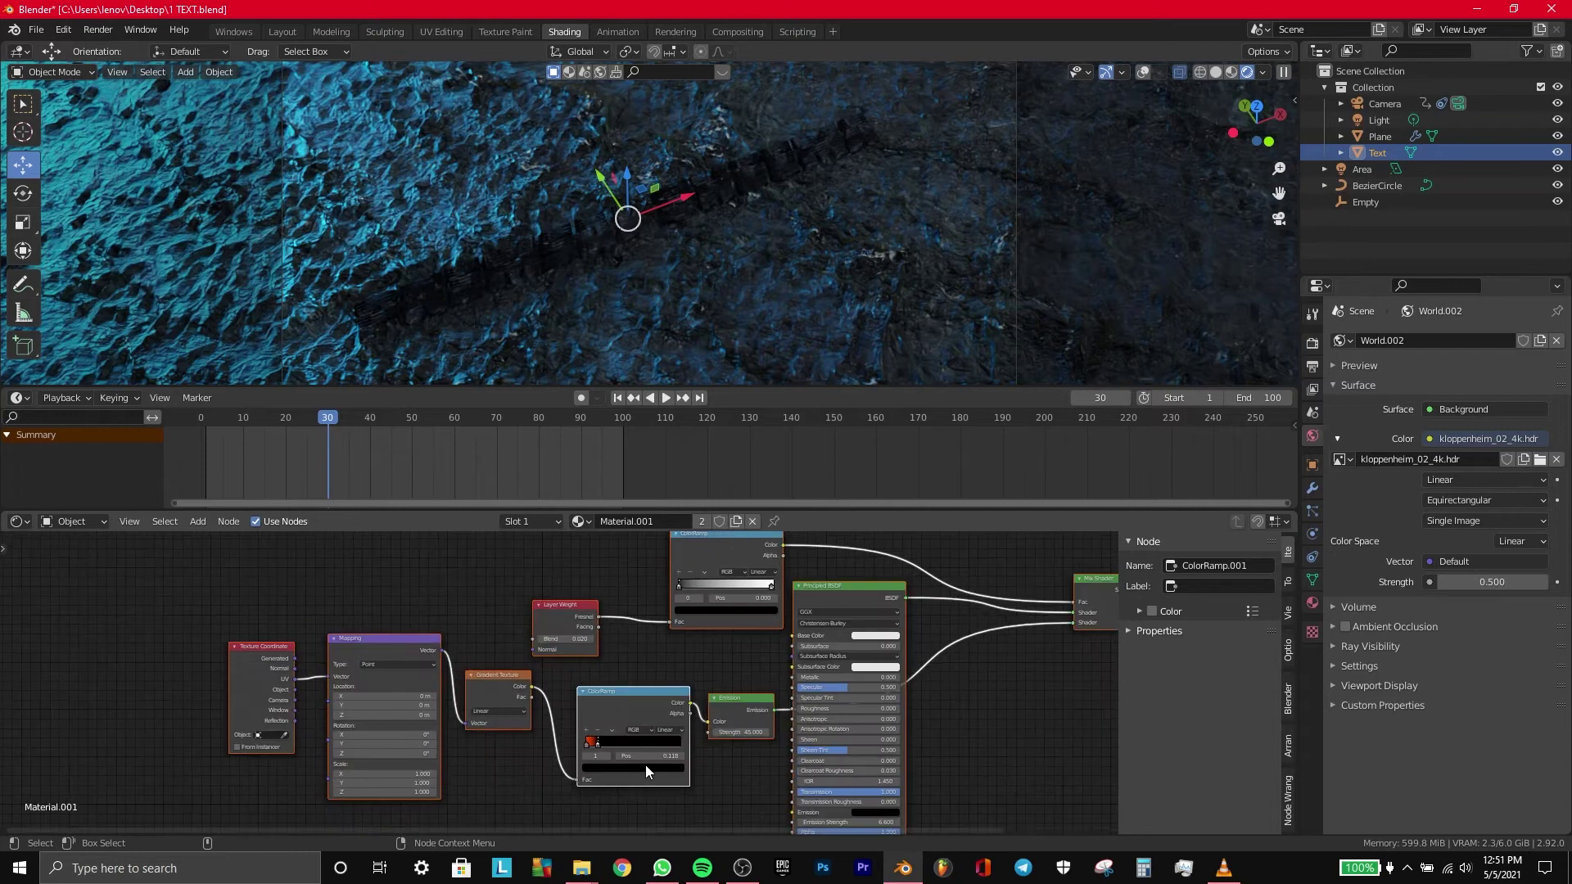
scroll(645, 764, "up", 1)
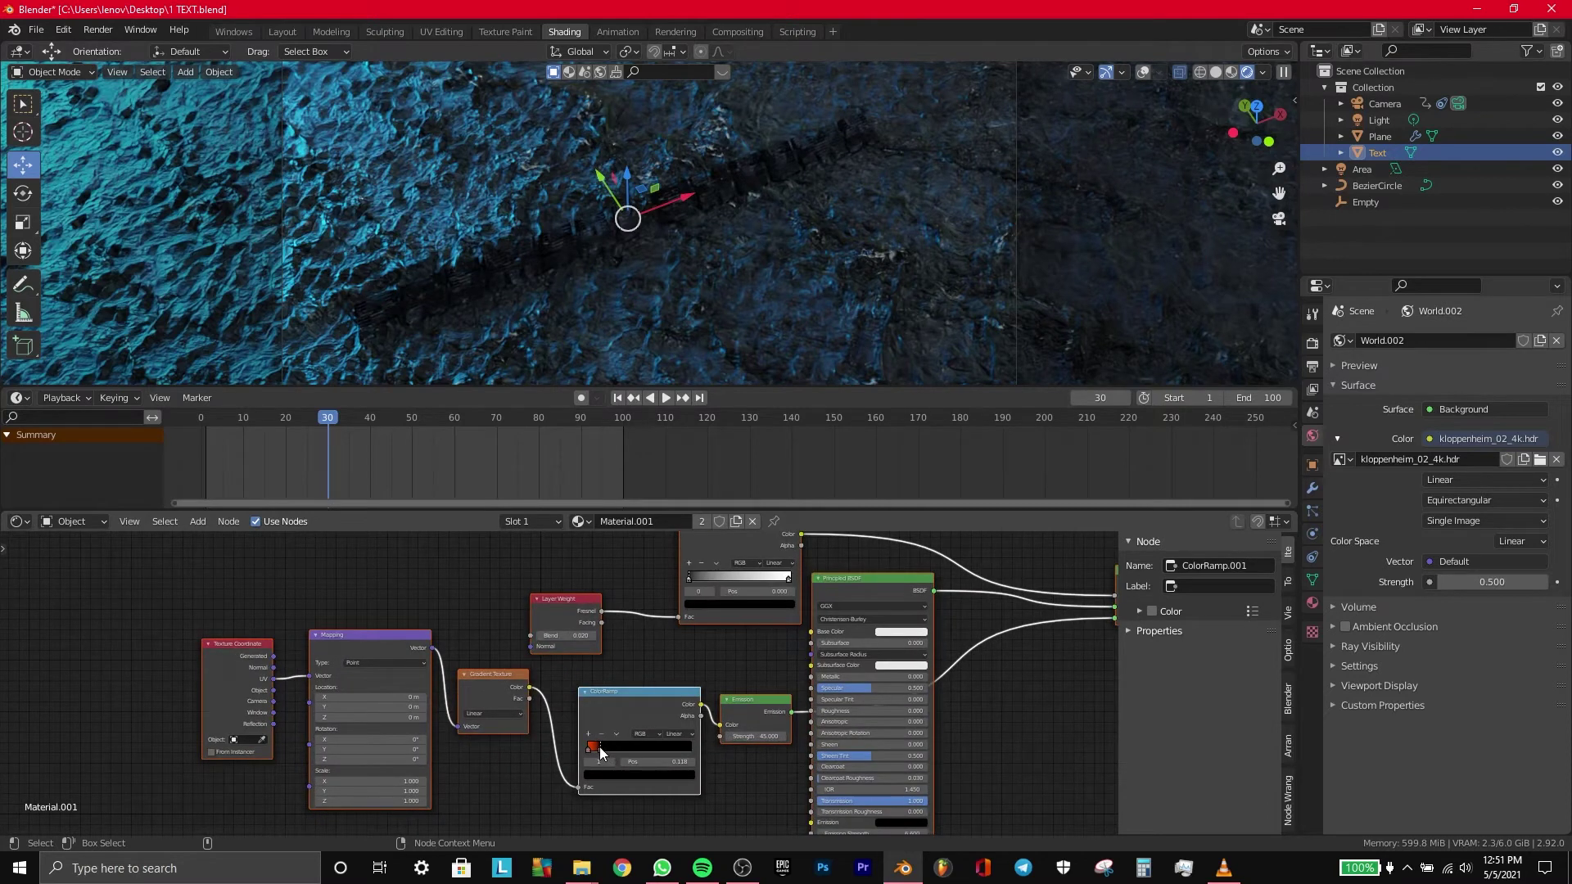
left_click_drag(599, 746, 612, 745)
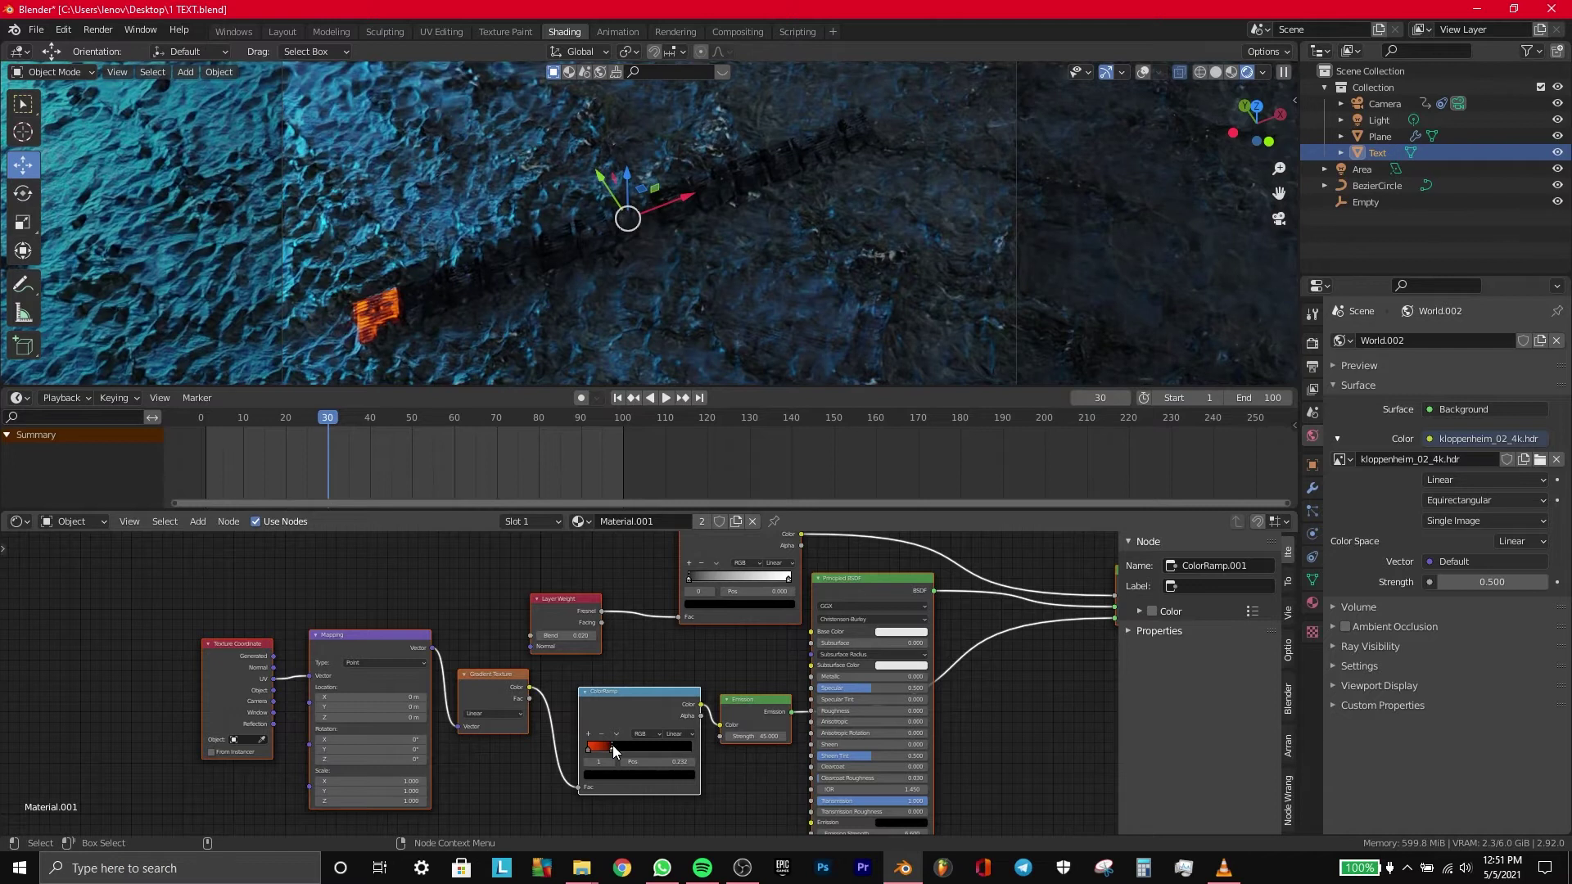
right_click(655, 760)
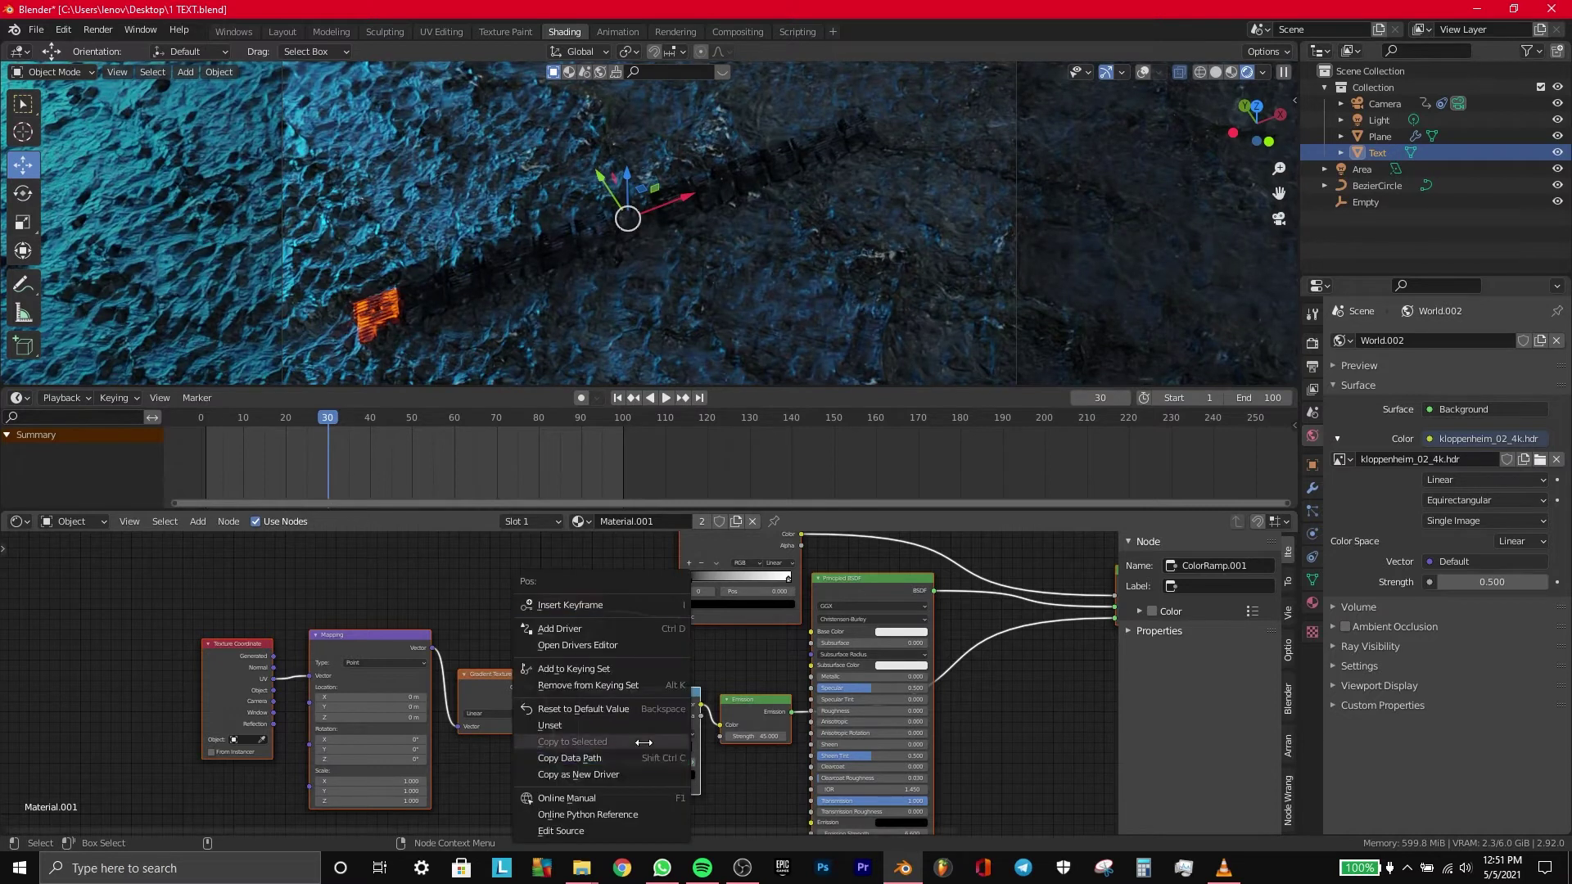
left_click(641, 611)
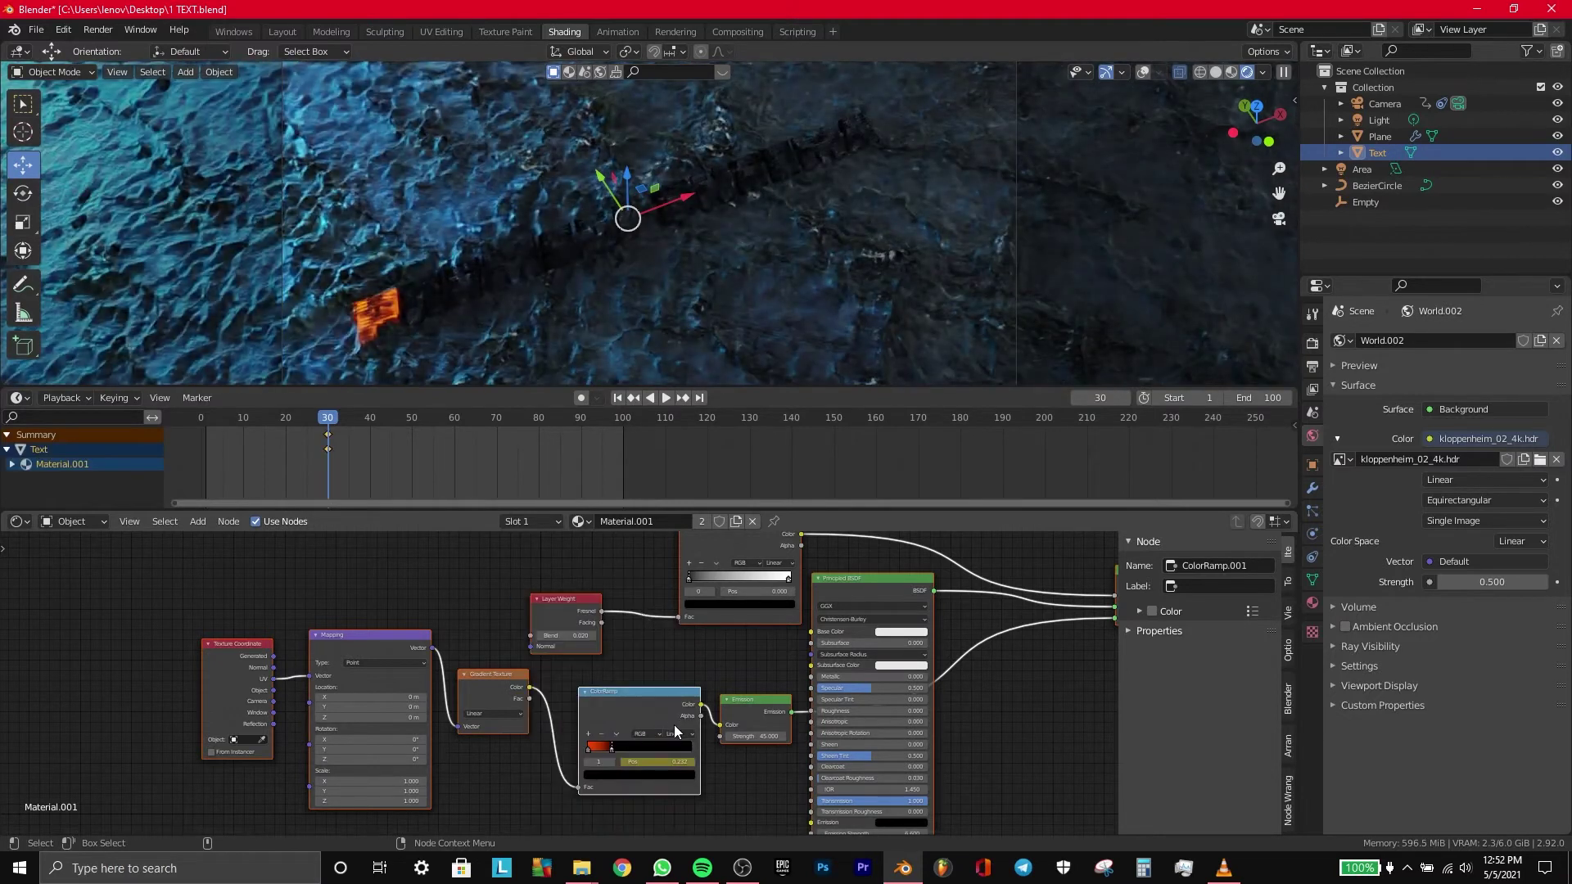
Step: Preview the fire and move the frame-30 ramp keyframes to frame 25
key("space")
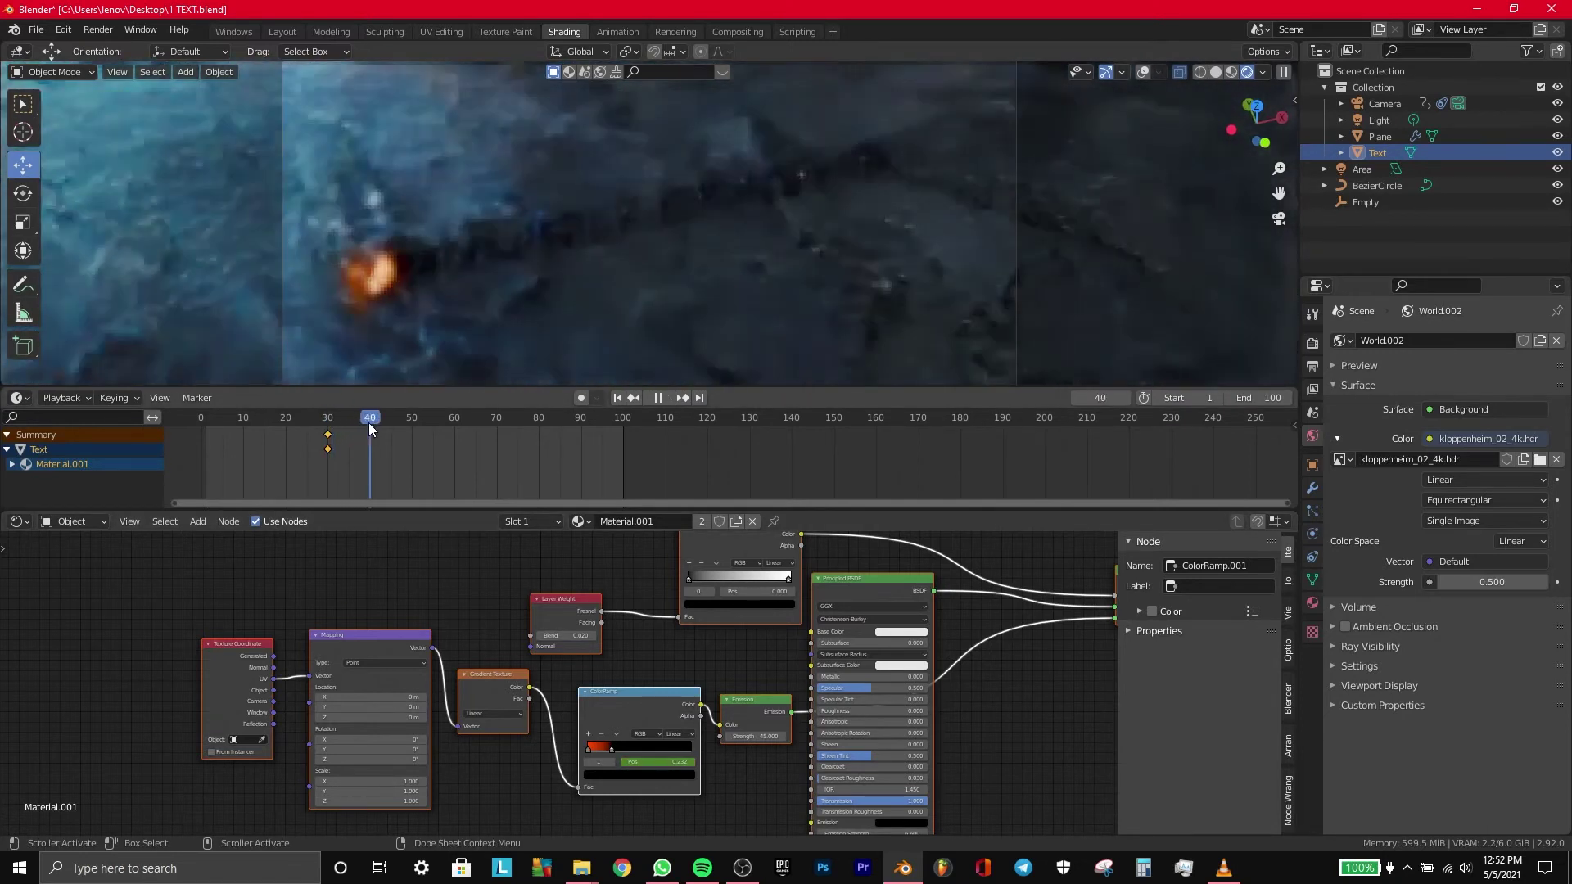
key("space")
left_click_drag(344, 463, 323, 424)
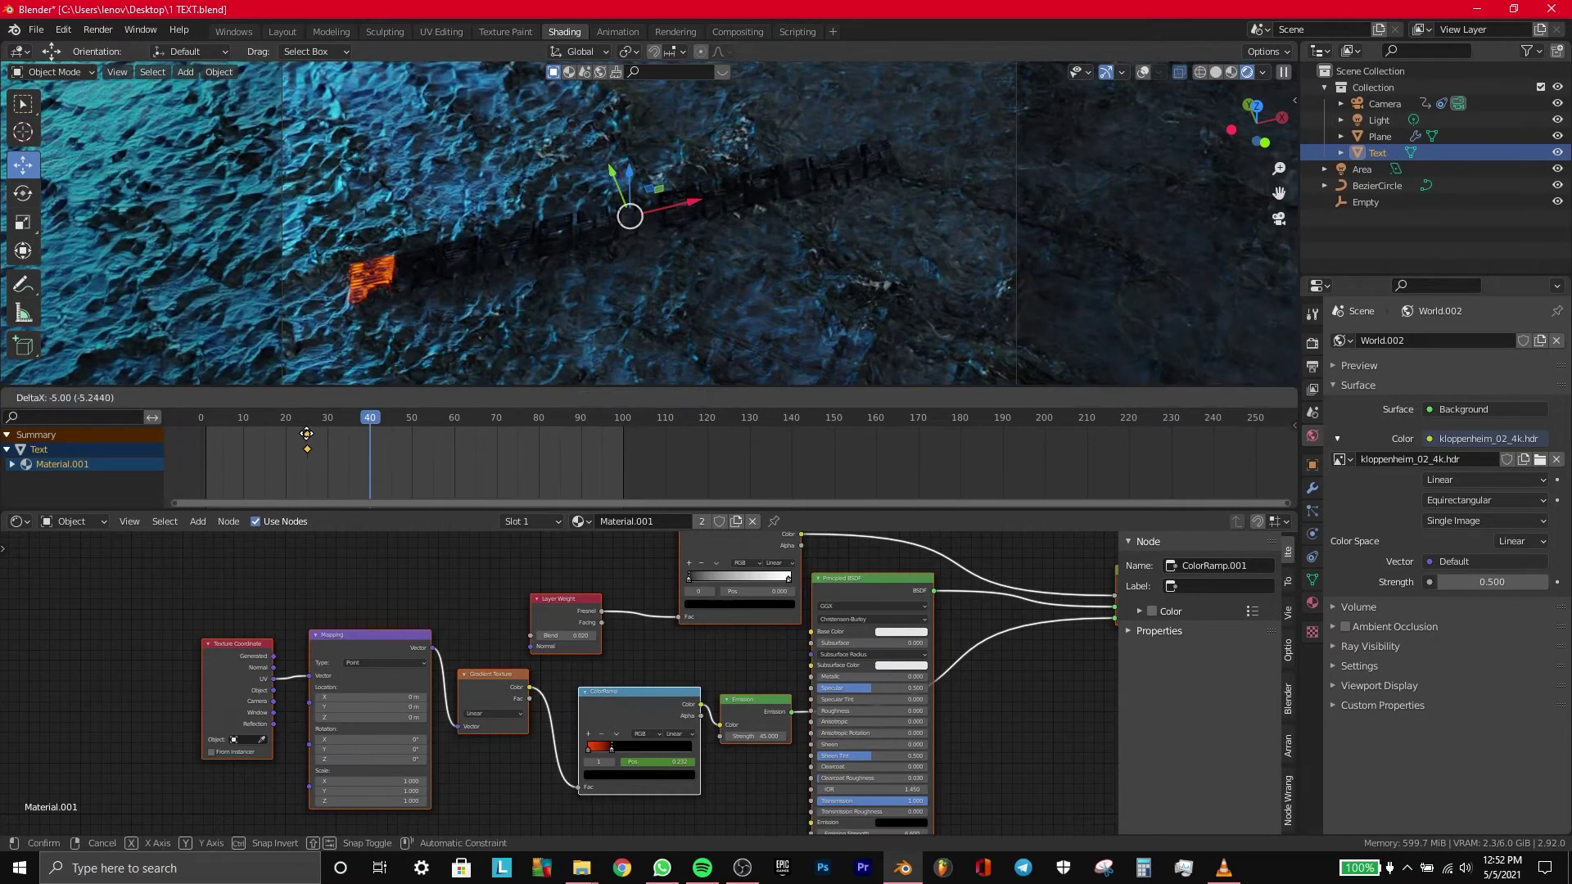
left_click(306, 434)
left_click_drag(347, 421, 195, 426)
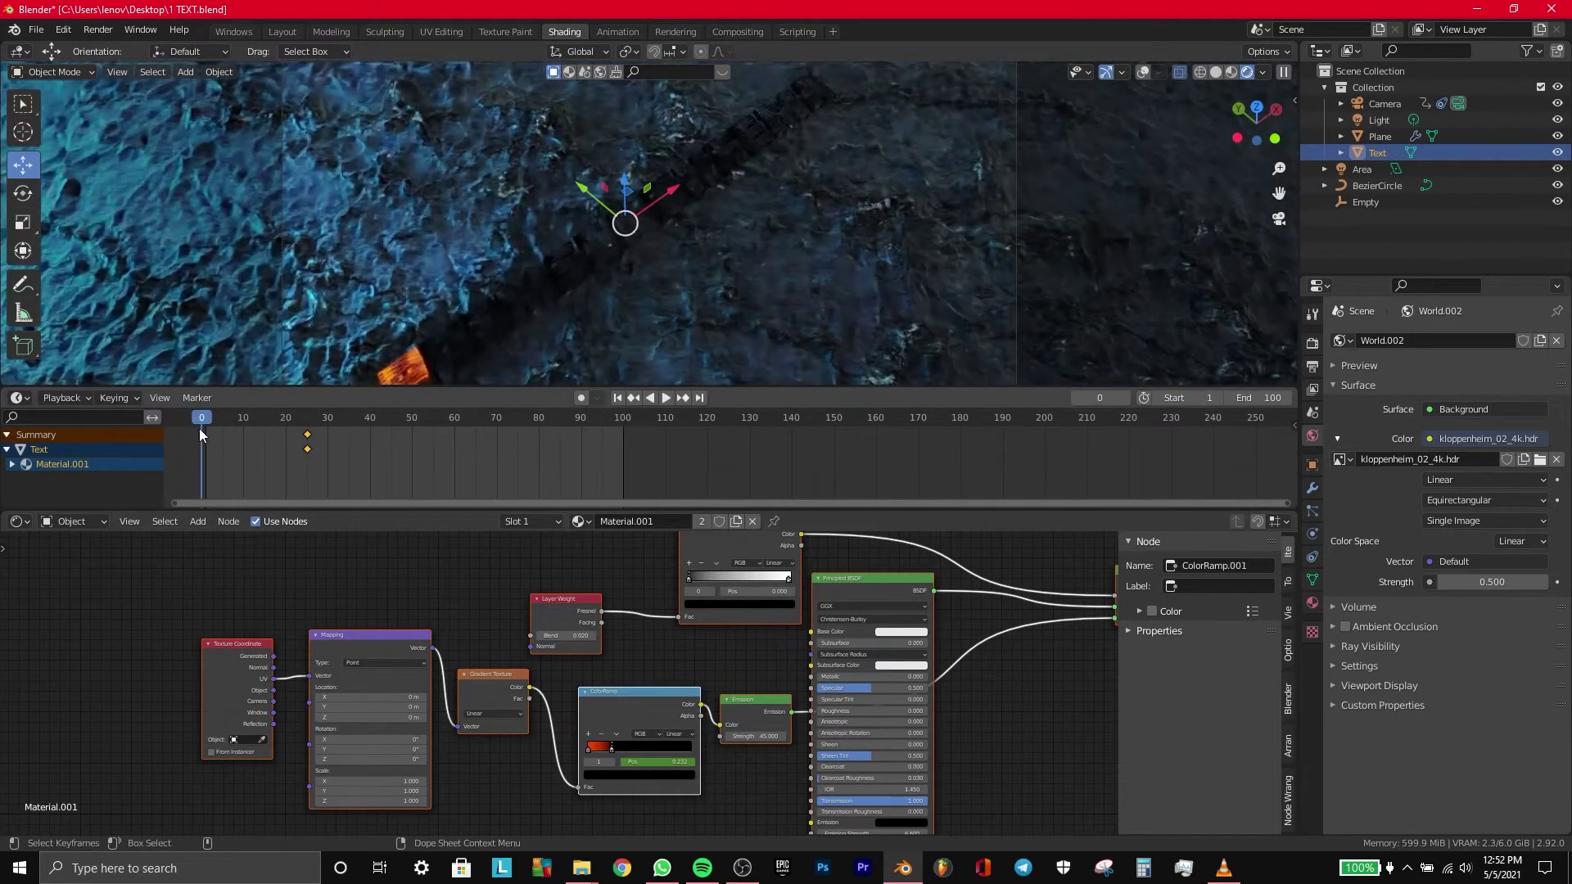
Step: Keyframe the ramp stop at 0.027 on frame 0 and 0.291 on frame 35
left_click_drag(611, 747, 588, 755)
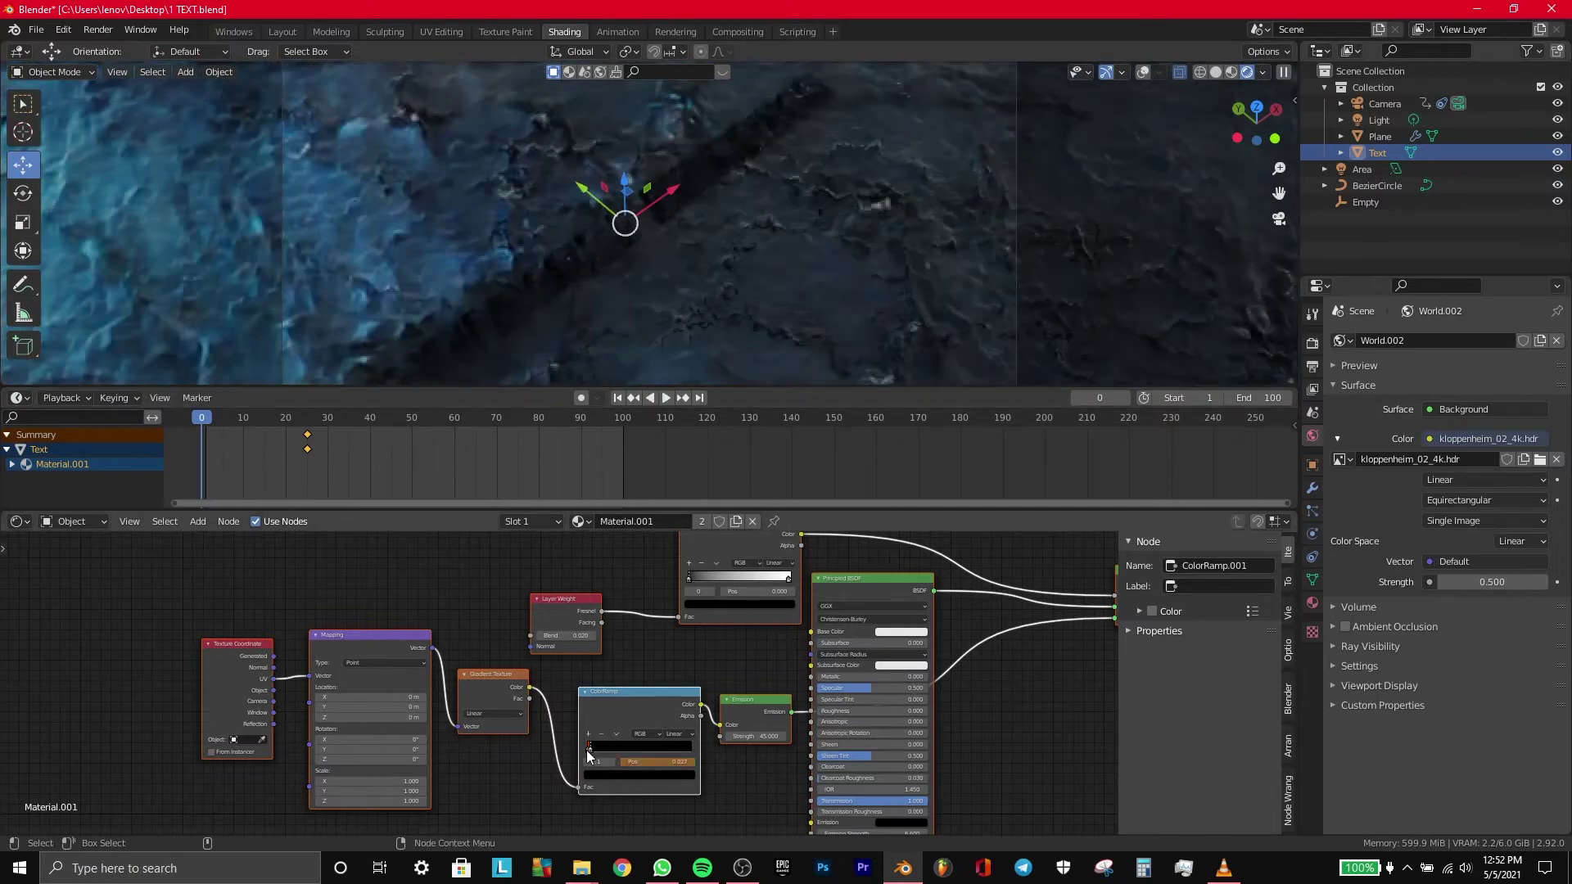
key("i")
key("space")
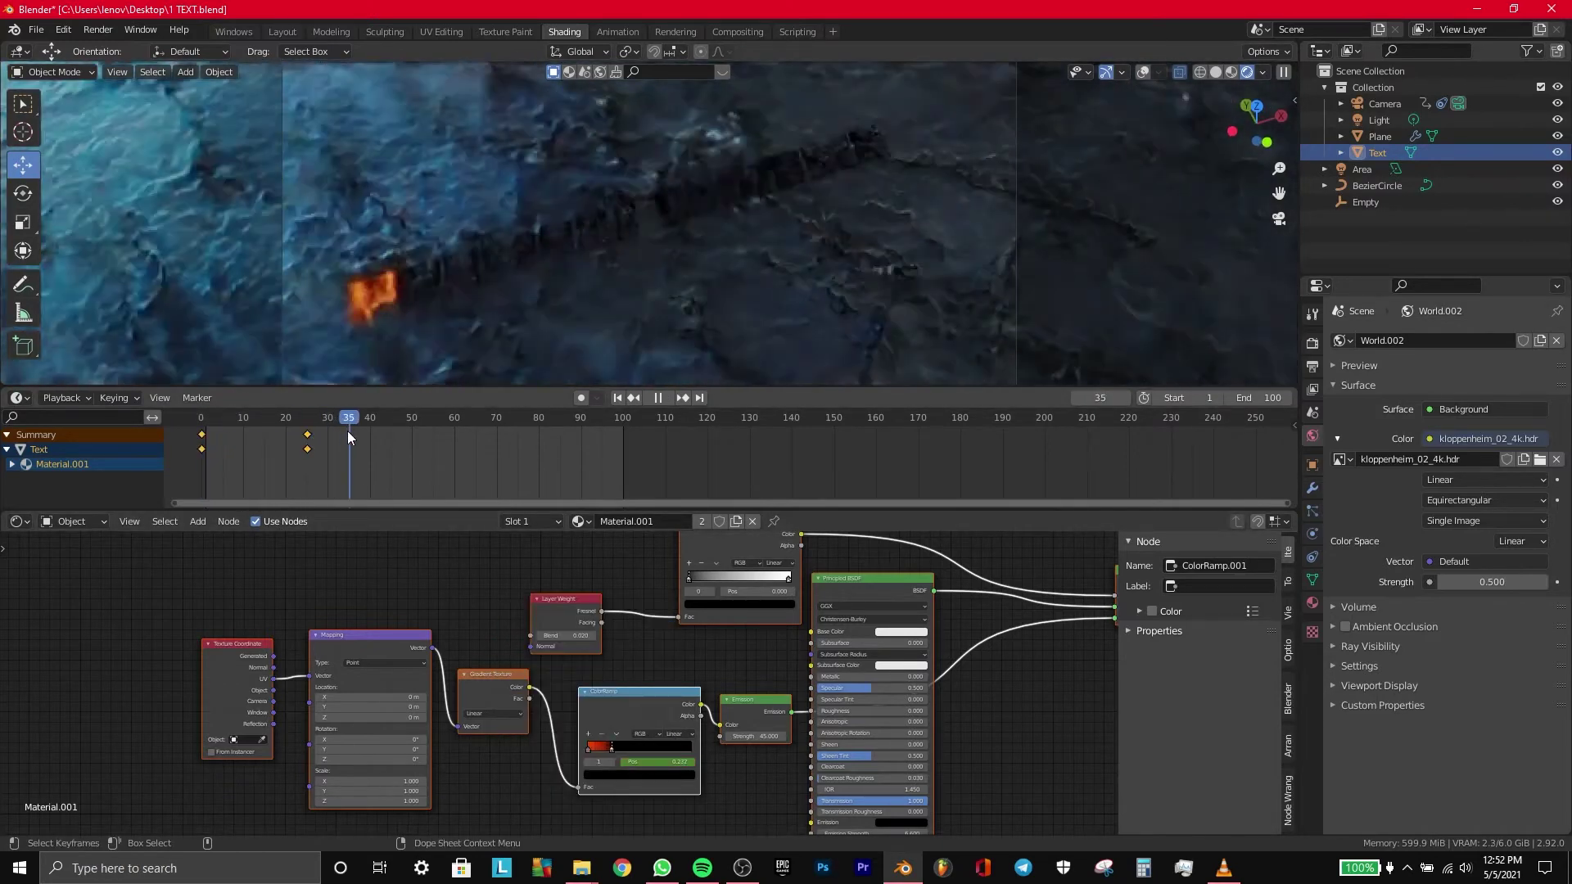
key("space")
left_click_drag(612, 746, 619, 745)
right_click(619, 745)
left_click(597, 610)
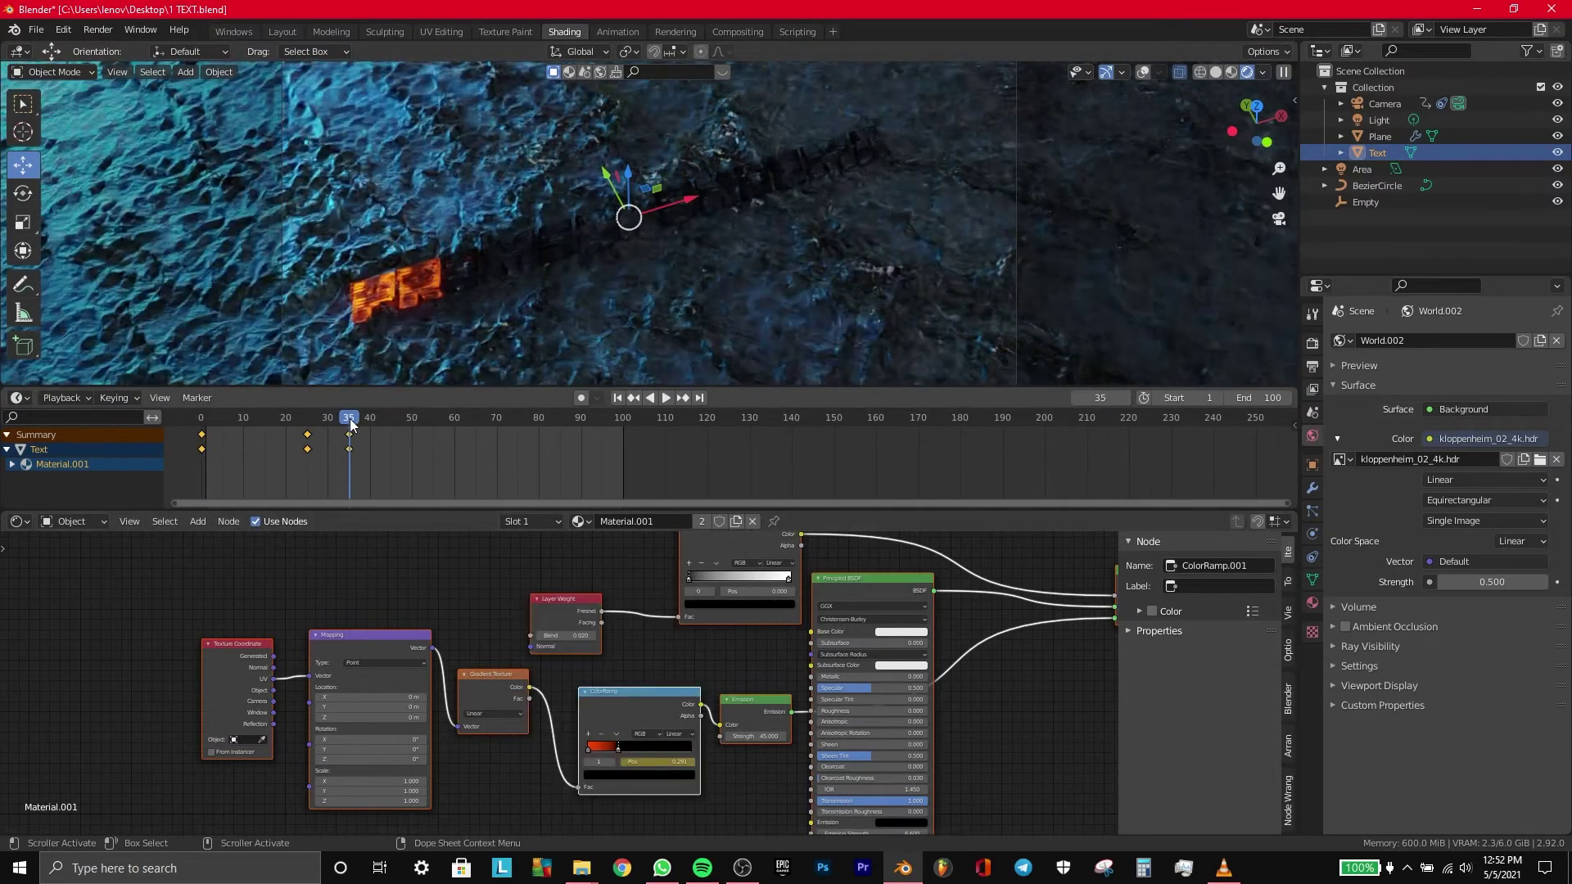
Step: Keyframe the ramp stop at 0.382 on frame 45 and 0.555 on frame 55
left_click_drag(350, 423, 392, 423)
left_click_drag(618, 747, 627, 746)
right_click(627, 747)
left_click(627, 746)
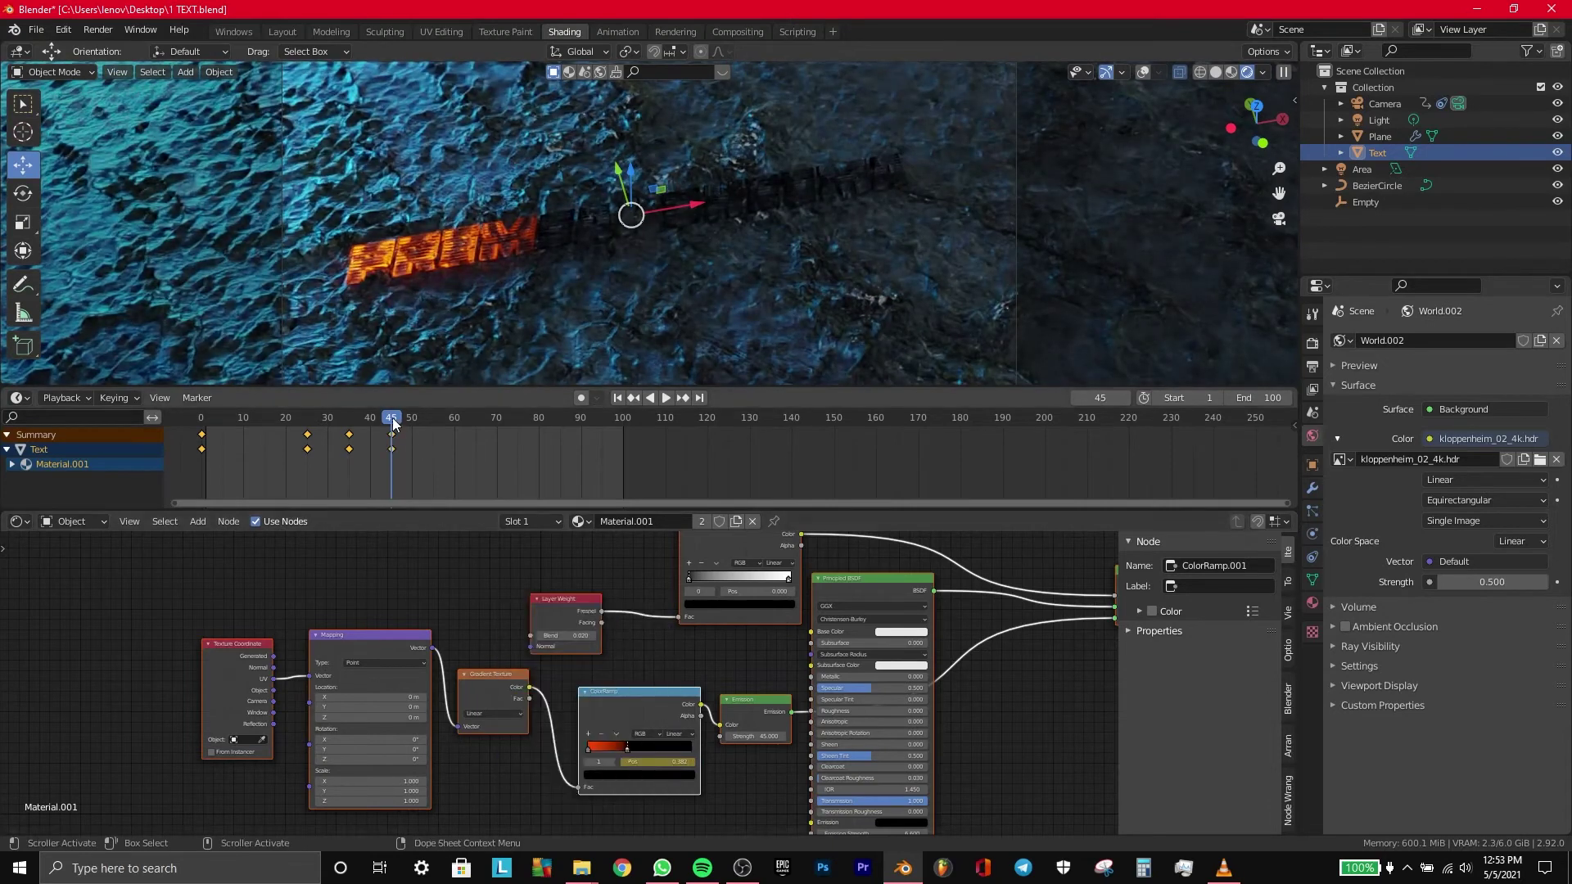
left_click_drag(392, 423, 433, 423)
left_click_drag(627, 747, 645, 748)
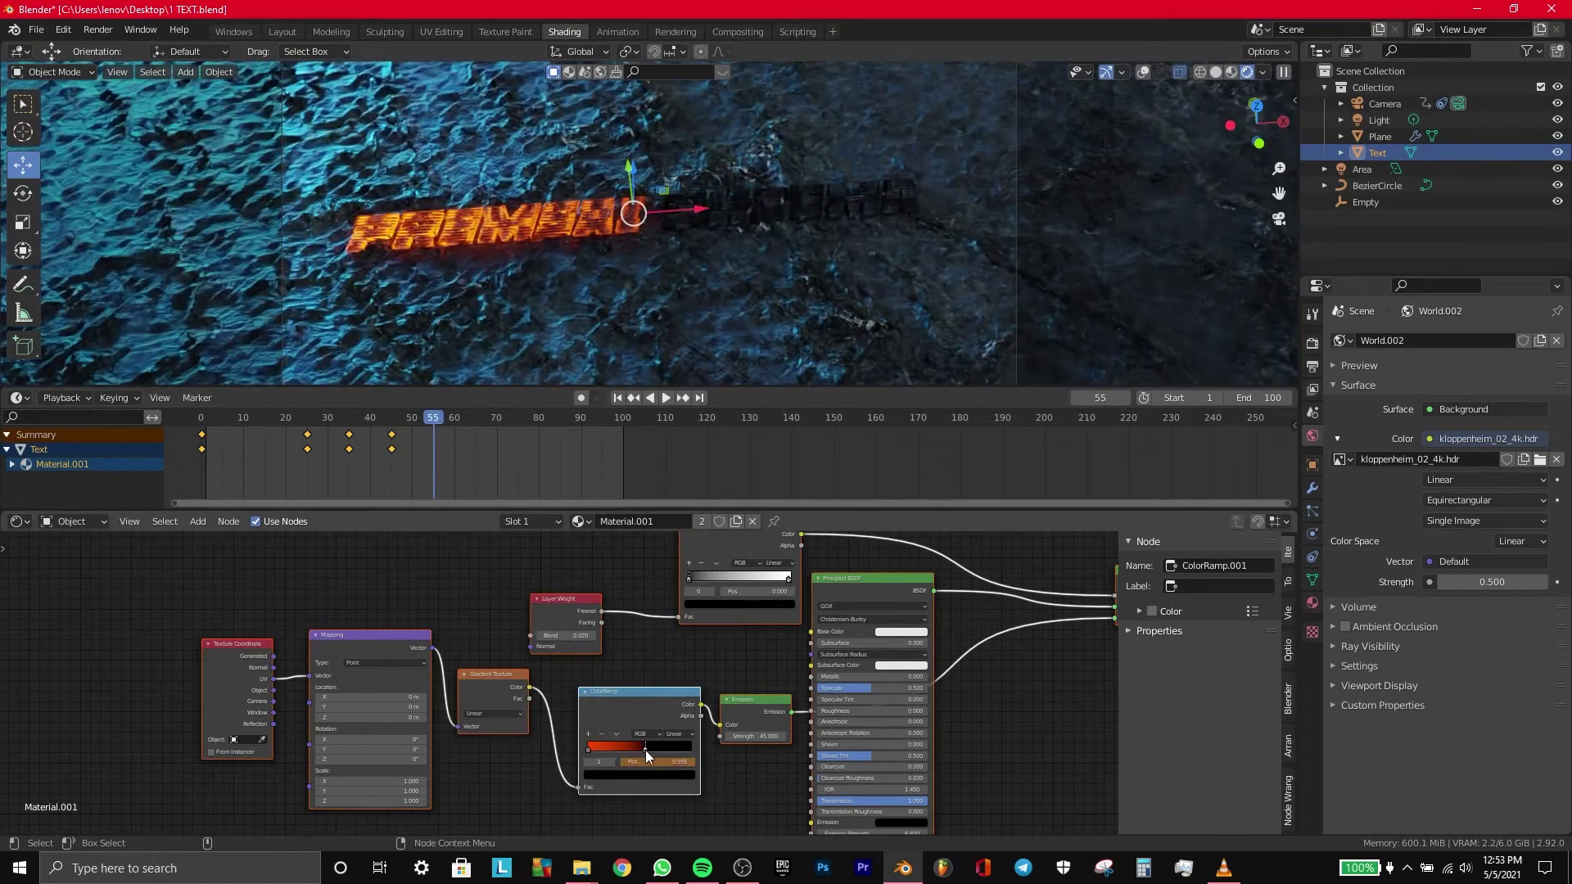
right_click(645, 750)
left_click(606, 606)
left_click(259, 422)
Step: Keyframe the ramp stop at 0.650 on frame 65
key("space")
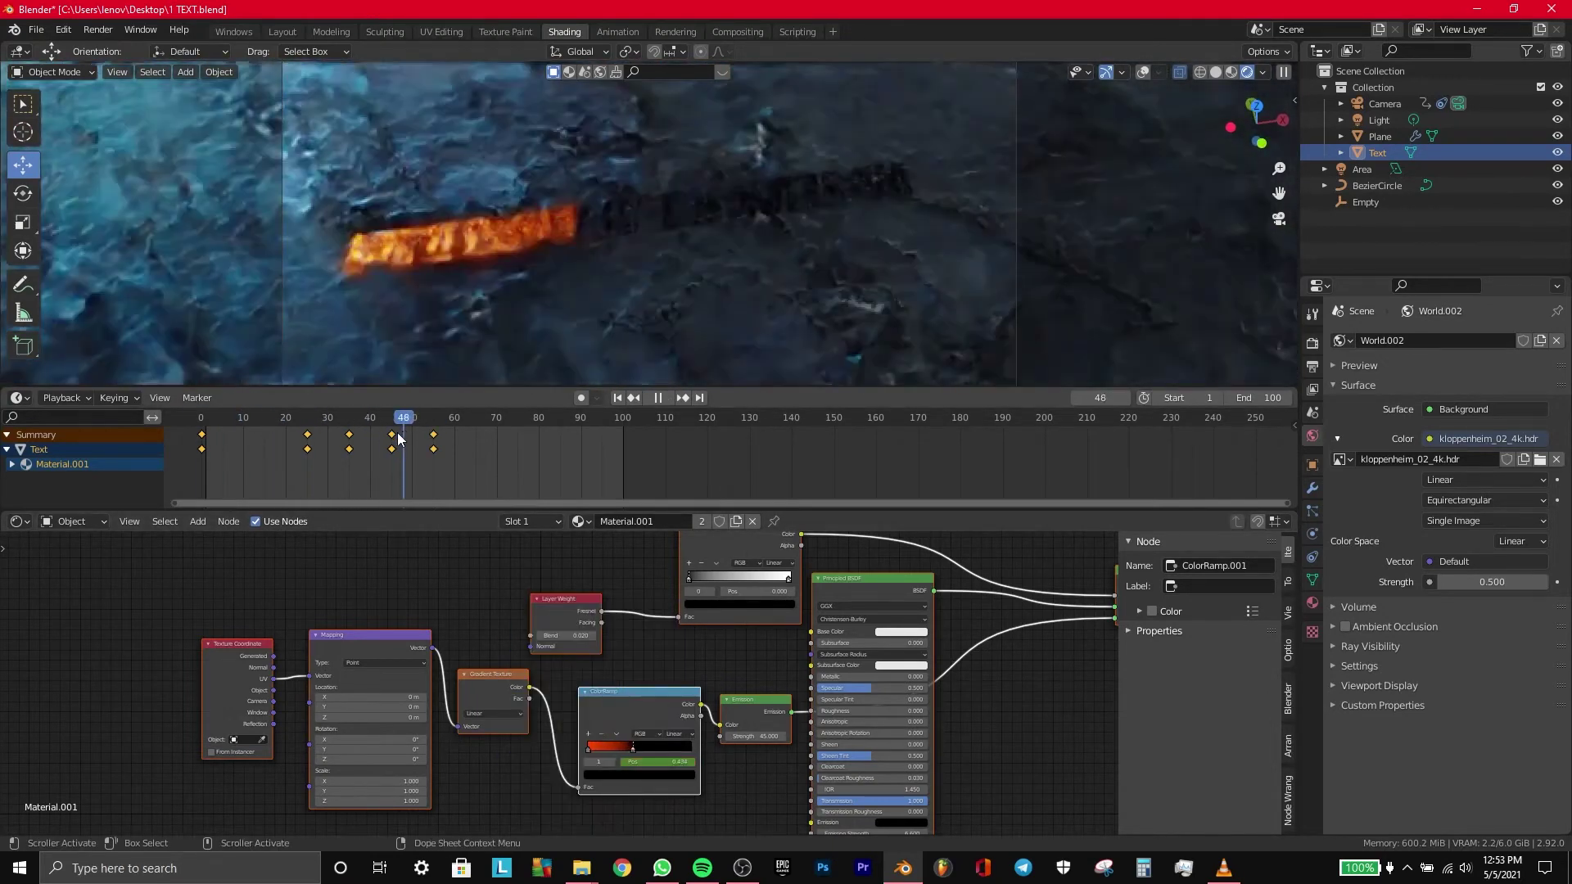
key("space")
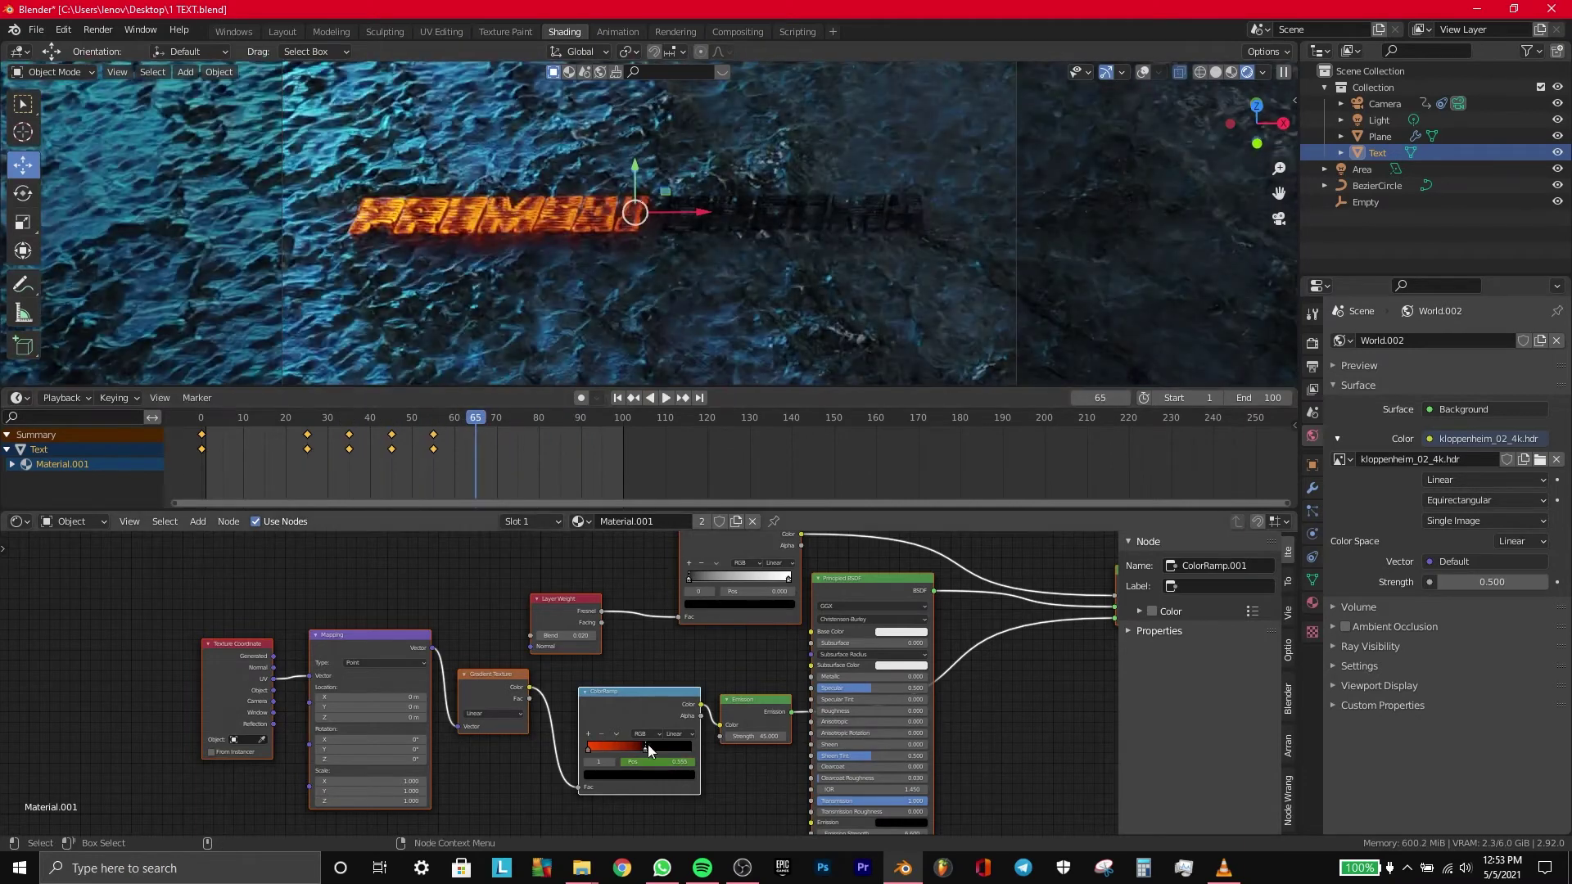
left_click_drag(648, 746, 652, 746)
right_click(654, 743)
key("Escape")
left_click_drag(652, 745, 666, 740)
right_click(652, 744)
left_click(589, 607)
Step: Keyframe the ramp stop at frame 75 and at 1.000 on frame 85
left_click(516, 422)
right_click(667, 746)
left_click(629, 681)
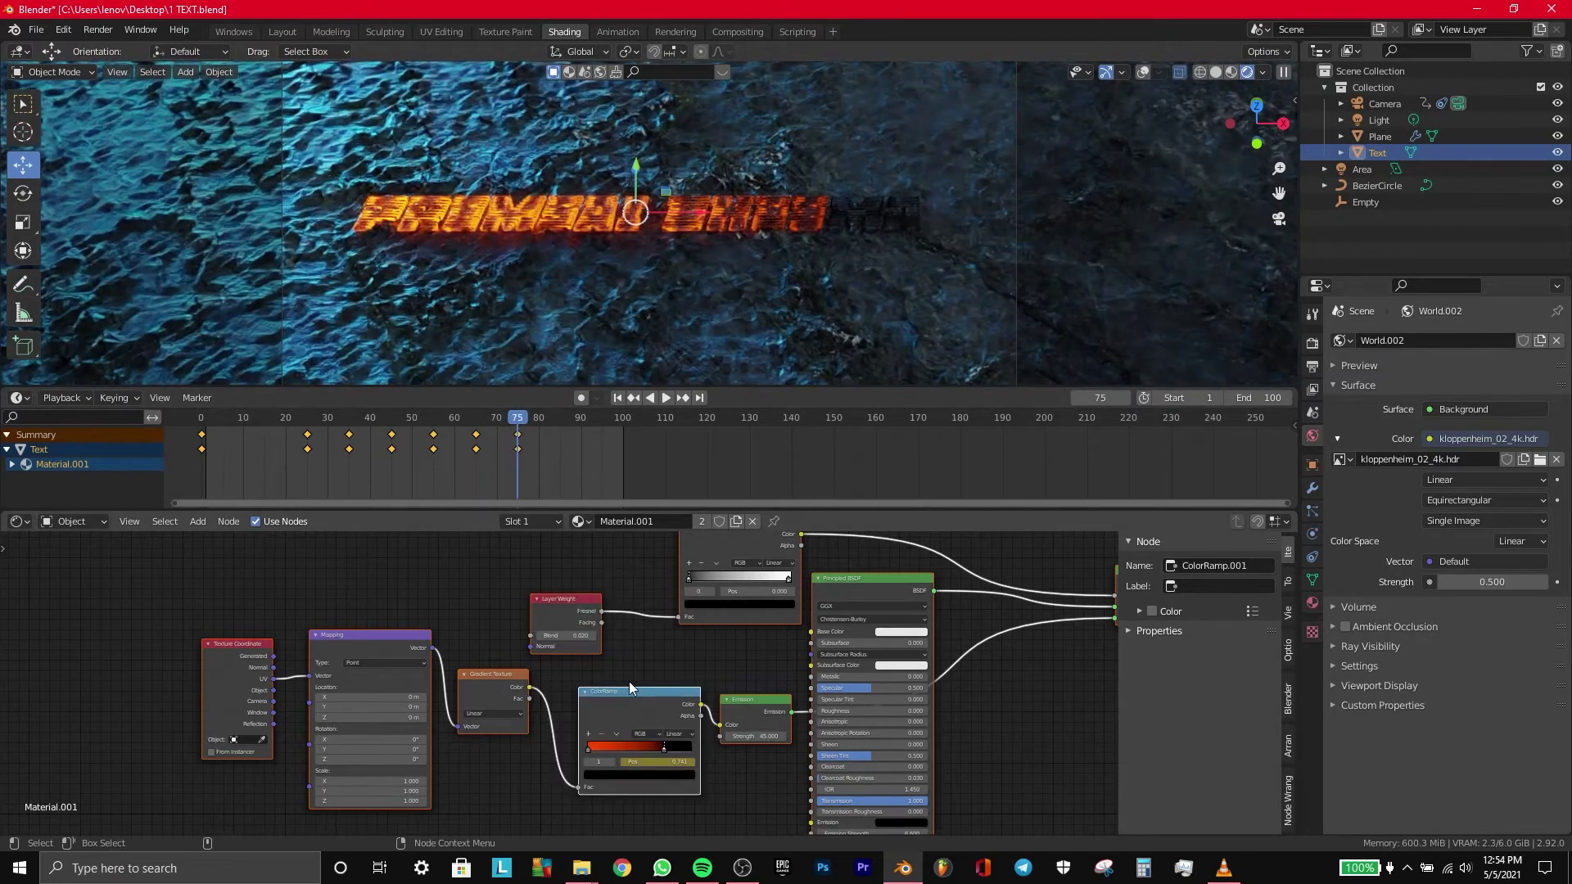
key("space")
key("space")
left_click_drag(664, 746, 693, 746)
right_click(693, 747)
left_click(671, 672)
Step: Toggle the viewport between solid and rendered shading, then select the ground plane
left_click(1236, 72)
left_click(1282, 72)
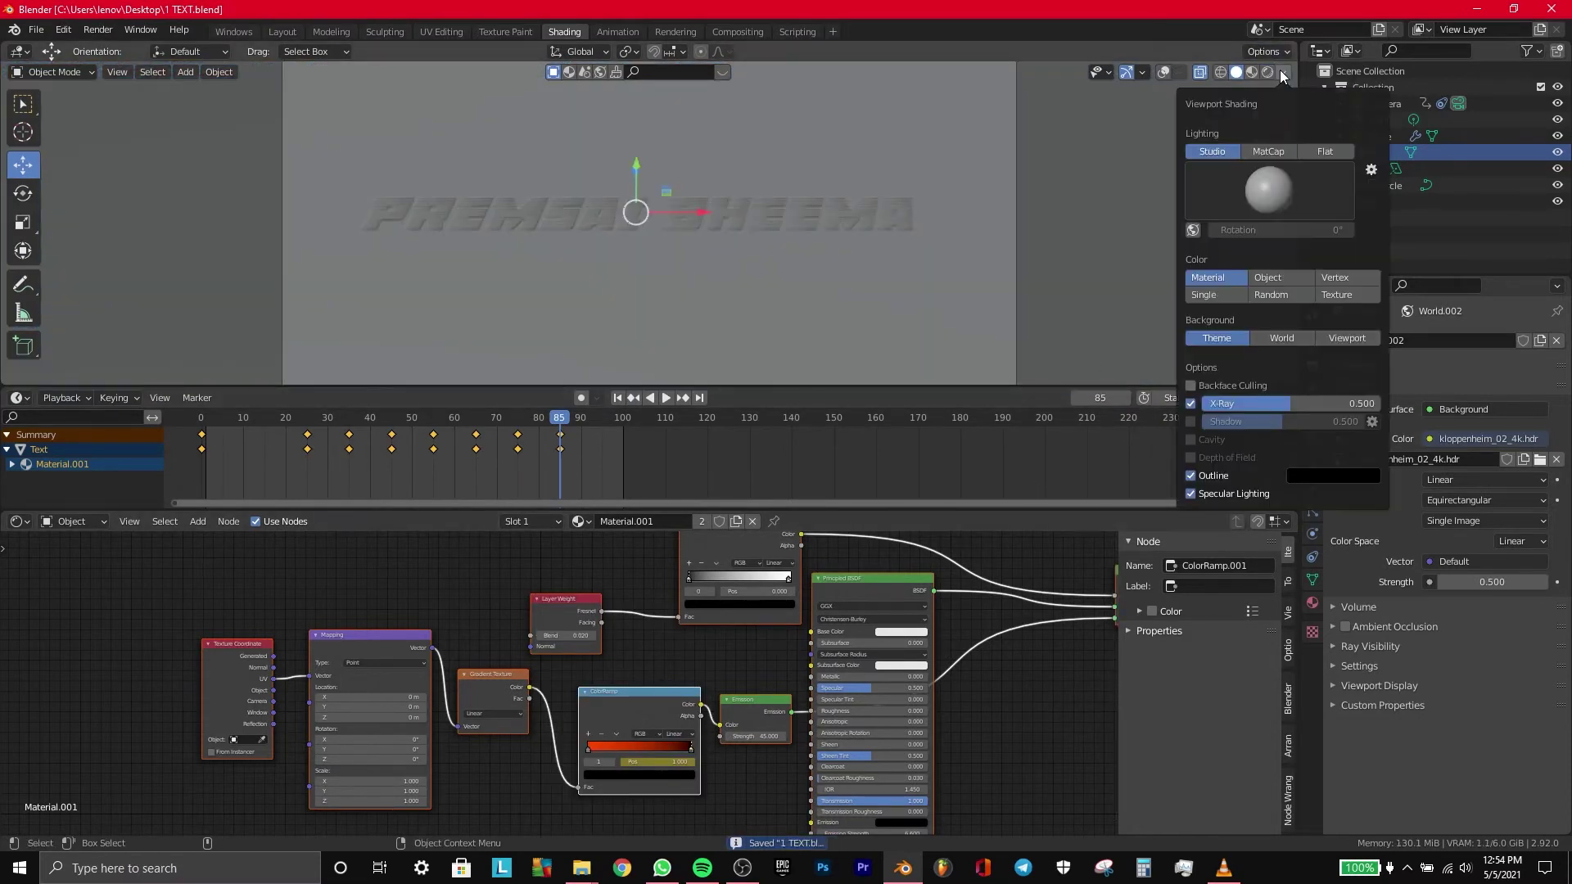
left_click(1009, 235)
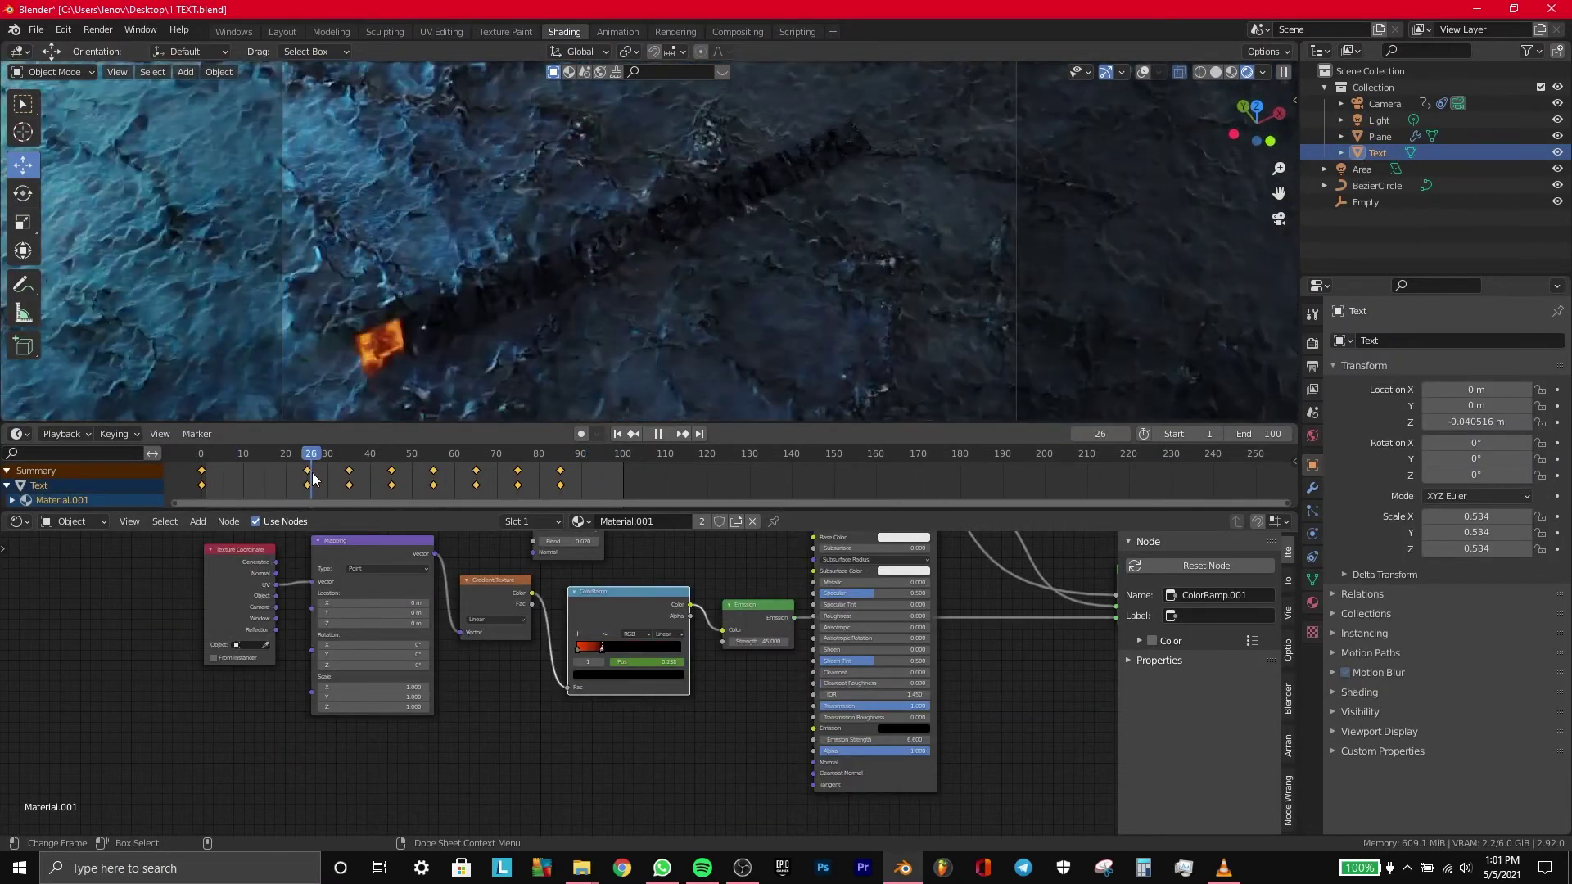
Step: Scrub the fire sweep to frame 100, render that frame, and maximize the render window
left_click(244, 463)
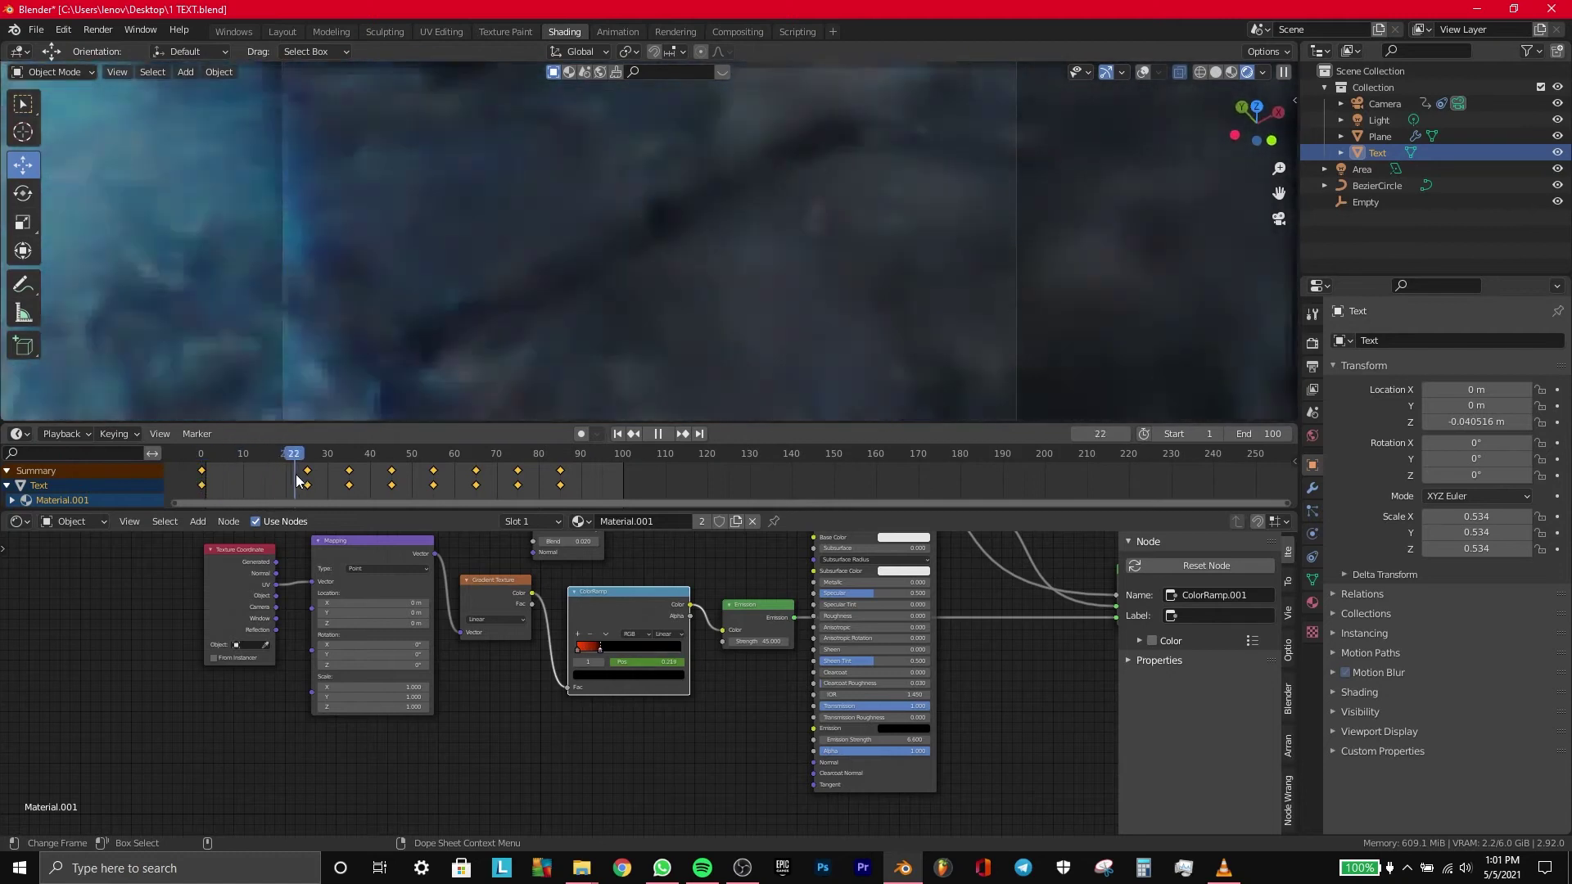
left_click_drag(330, 476, 582, 473)
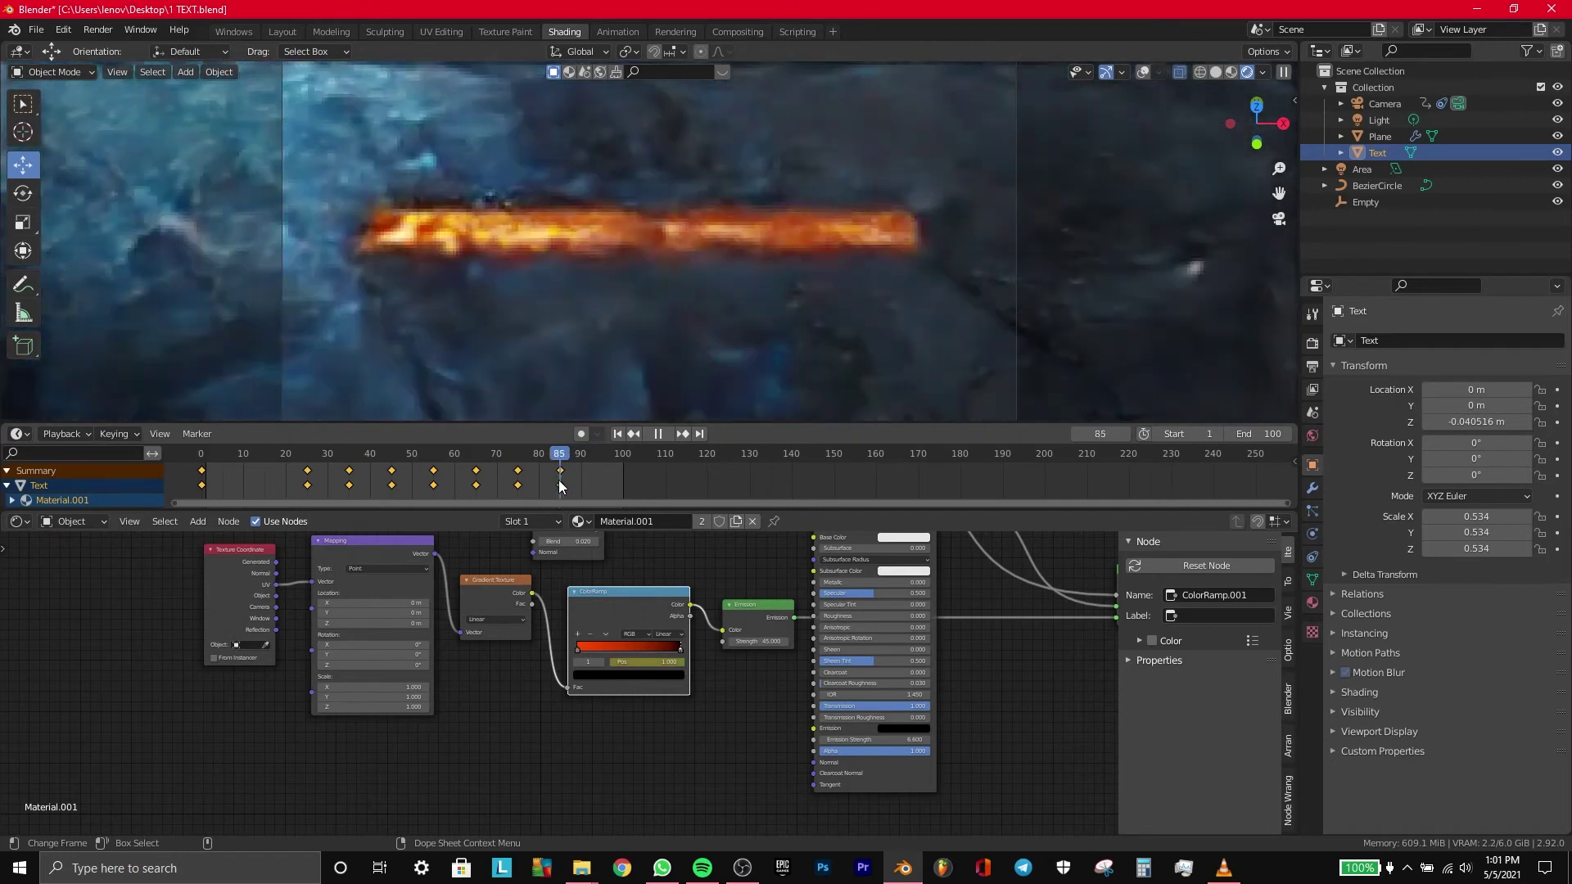
left_click_drag(590, 483, 625, 488)
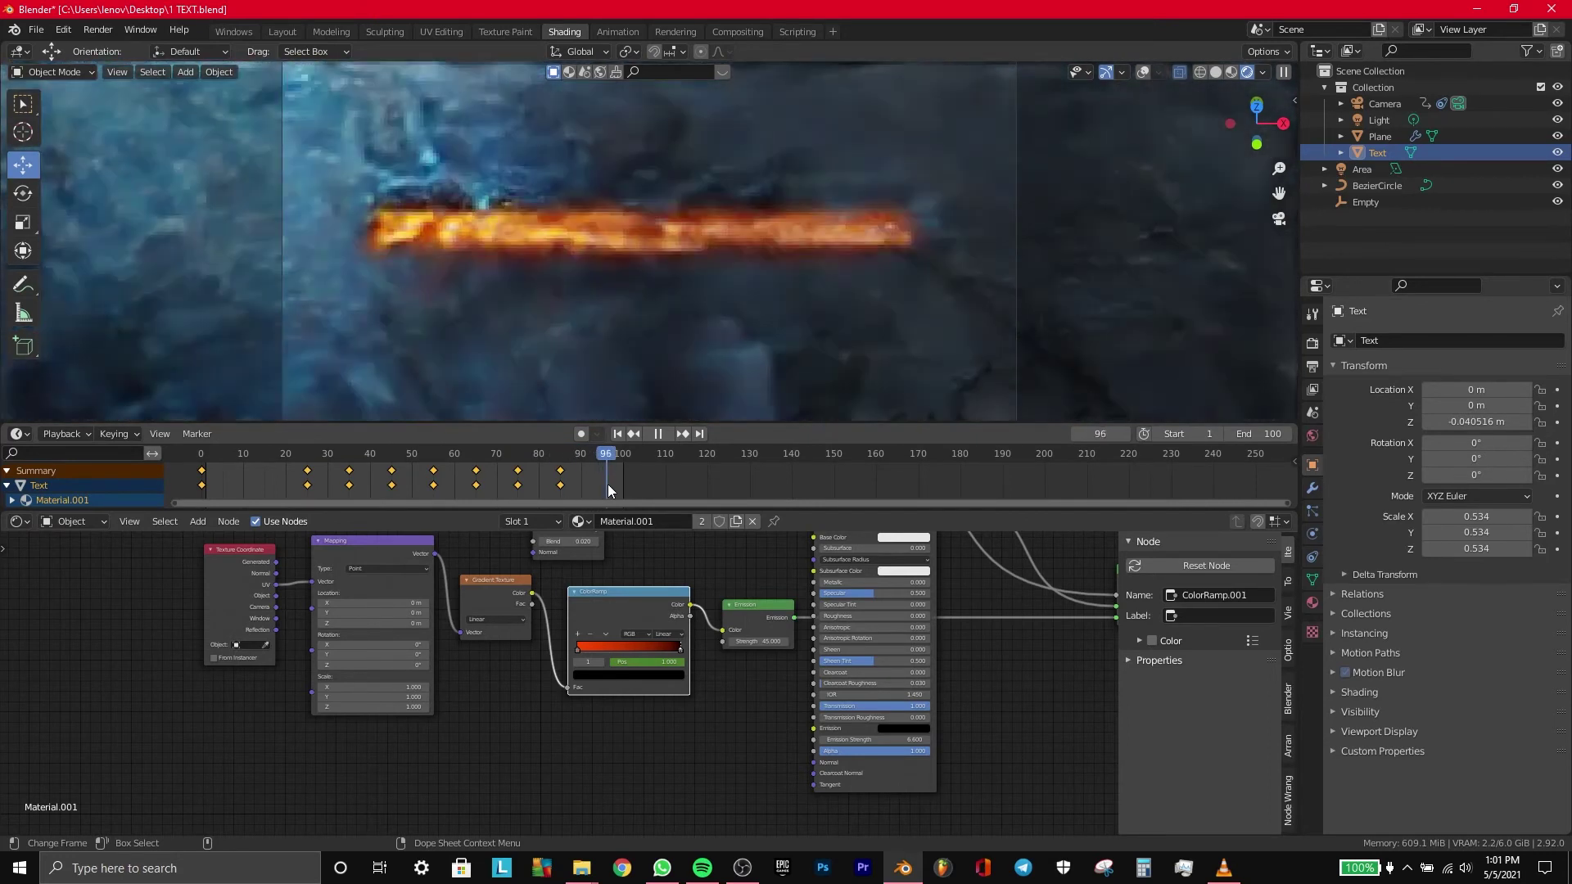
key("F12")
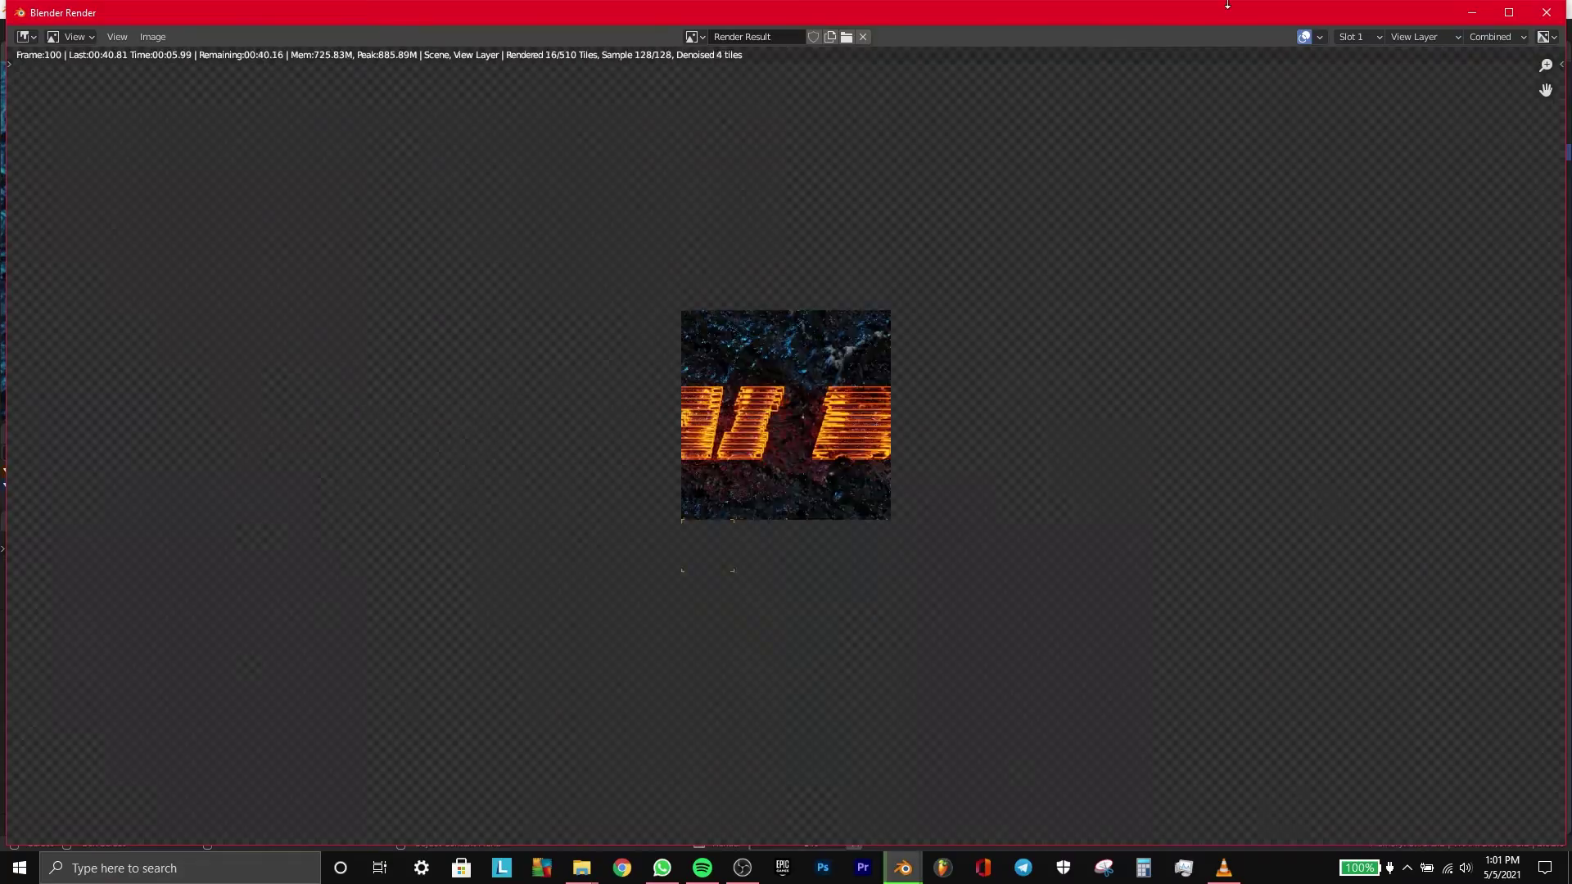
double_click(1227, 4)
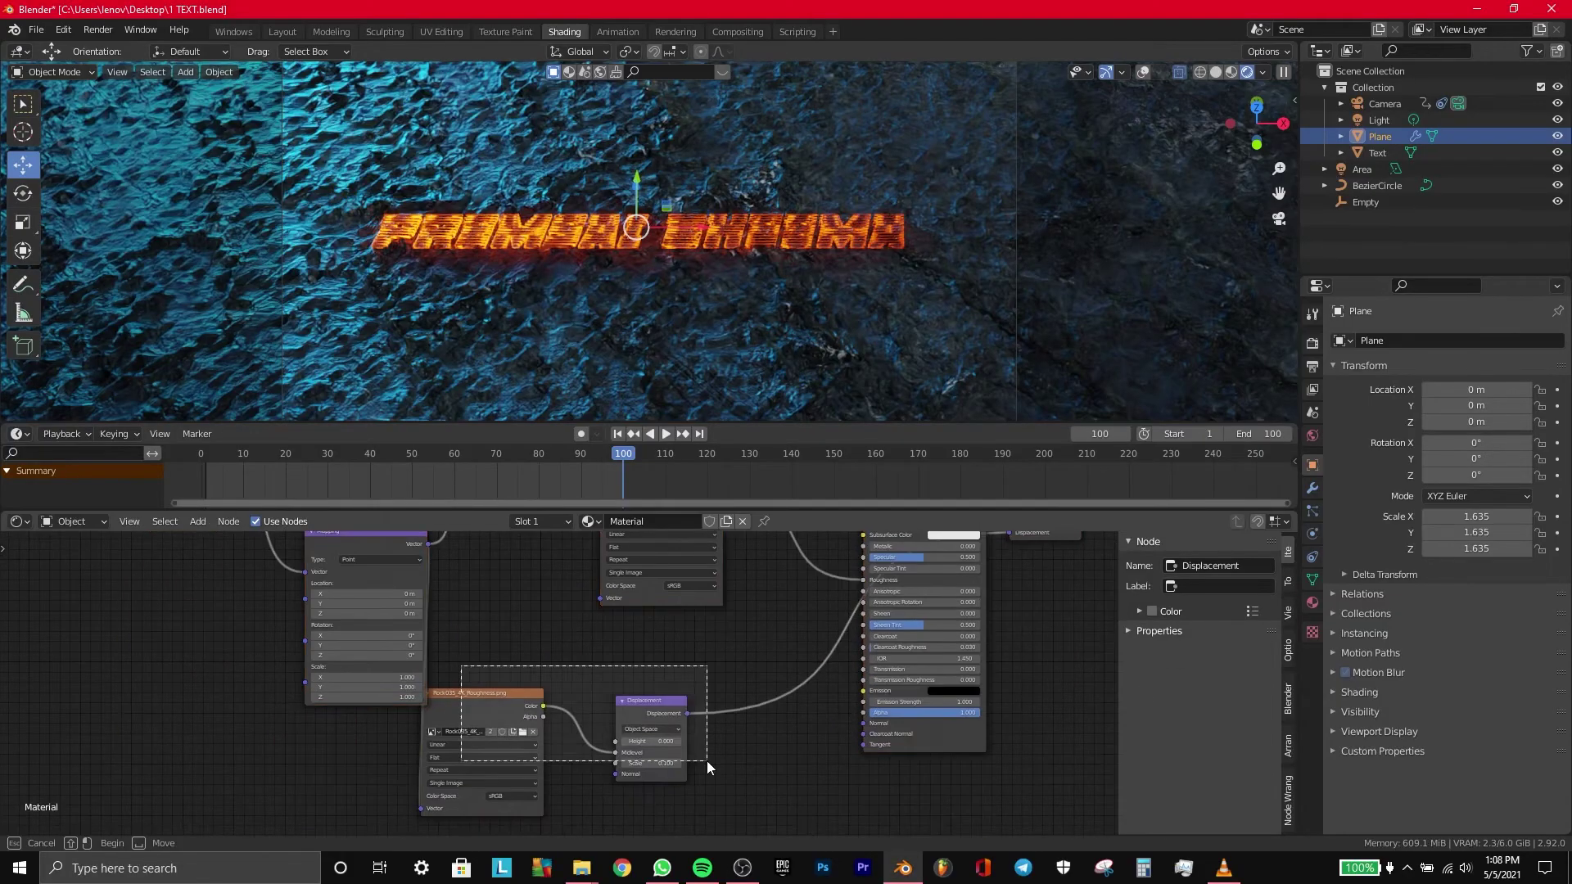
Step: Tidy the rock material's Color and Roughness image texture nodes
middle_click_drag(1104, 631, 953, 729)
left_click_drag(527, 562, 530, 550)
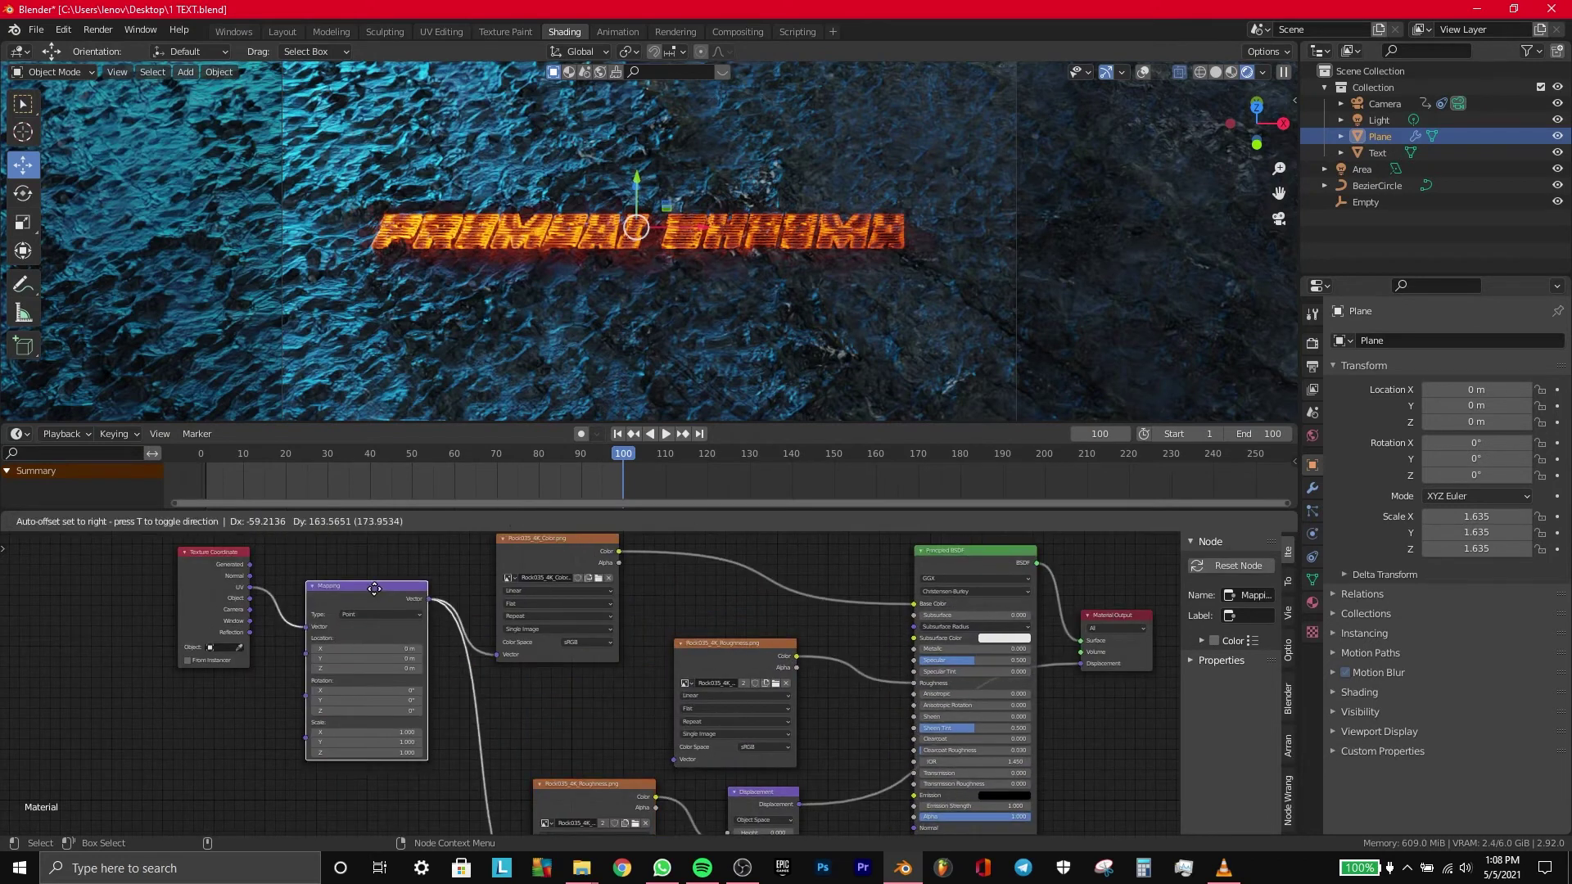
left_click_drag(600, 799, 507, 711)
left_click_drag(760, 643, 730, 593)
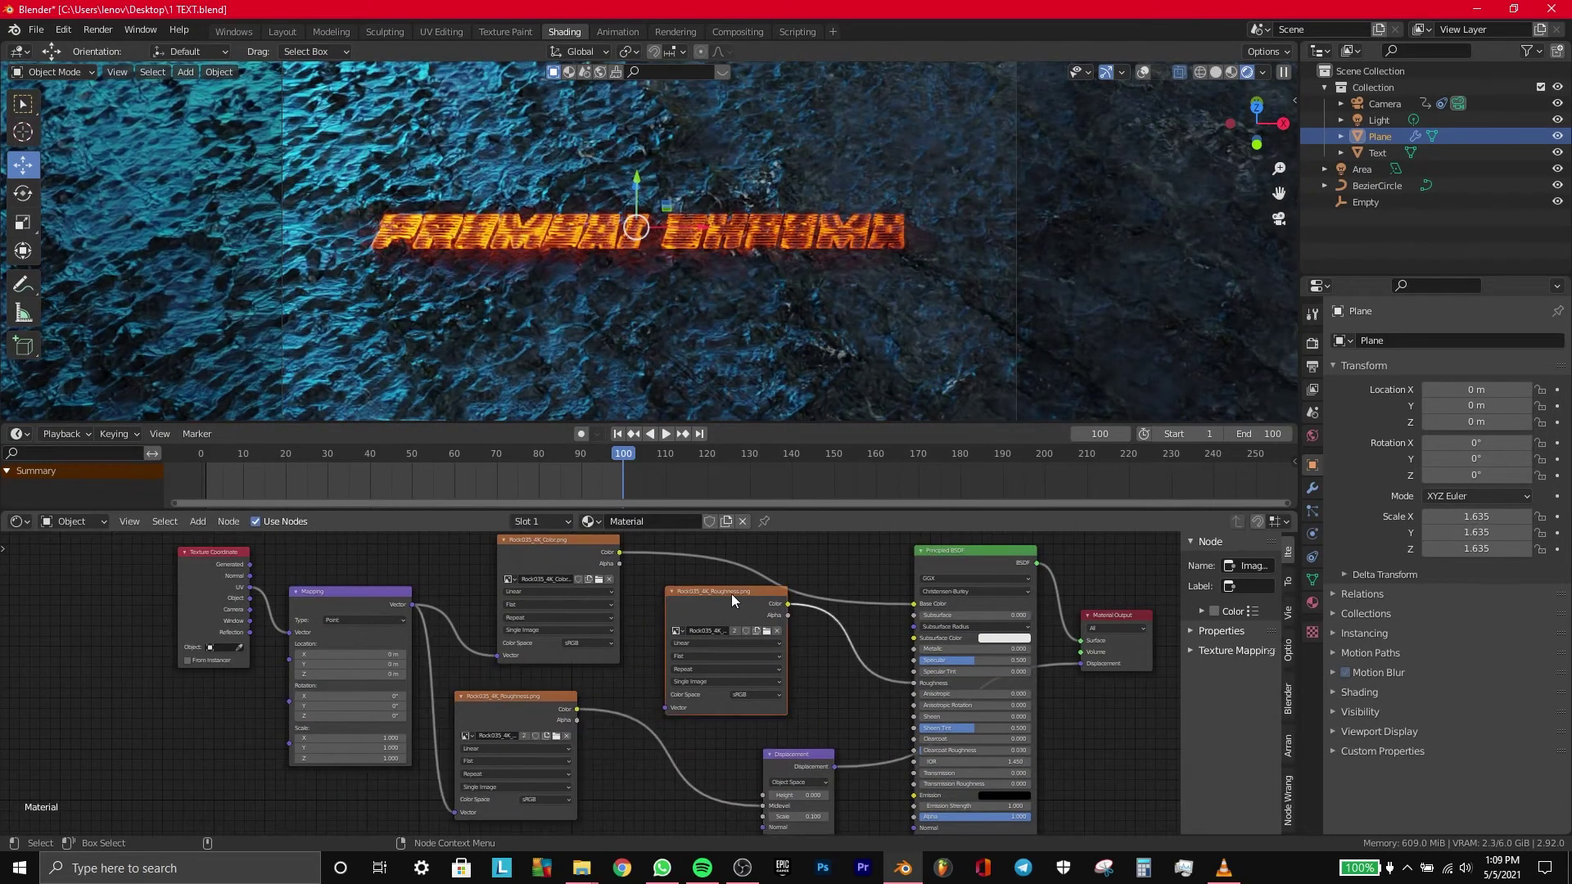
left_click_drag(610, 540, 564, 539)
left_click_drag(974, 574, 982, 566)
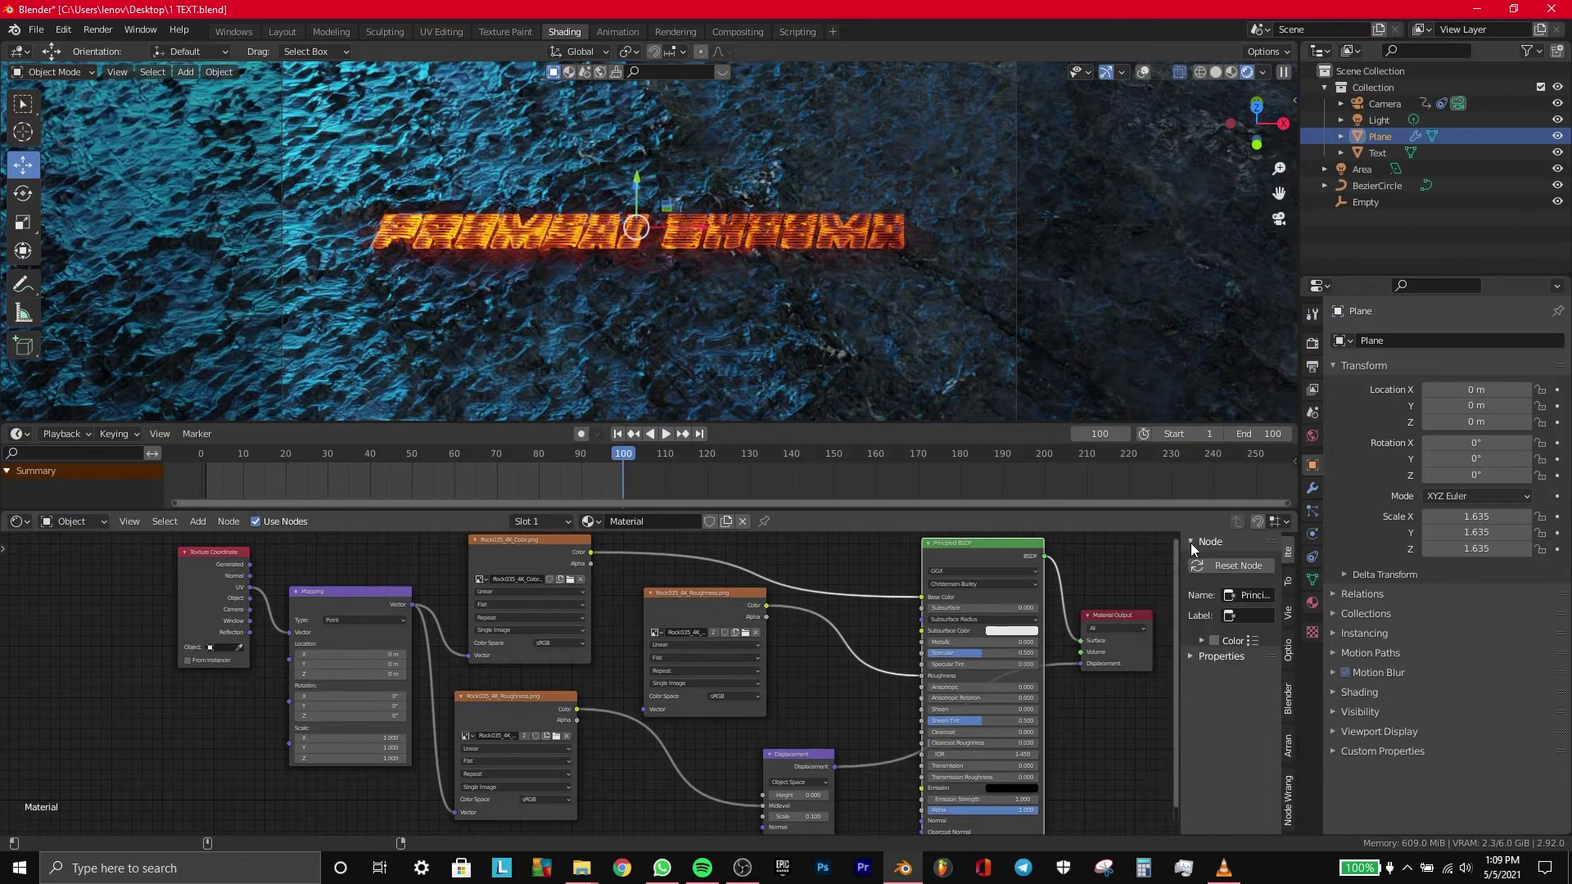
left_click_drag(1180, 539, 1224, 539)
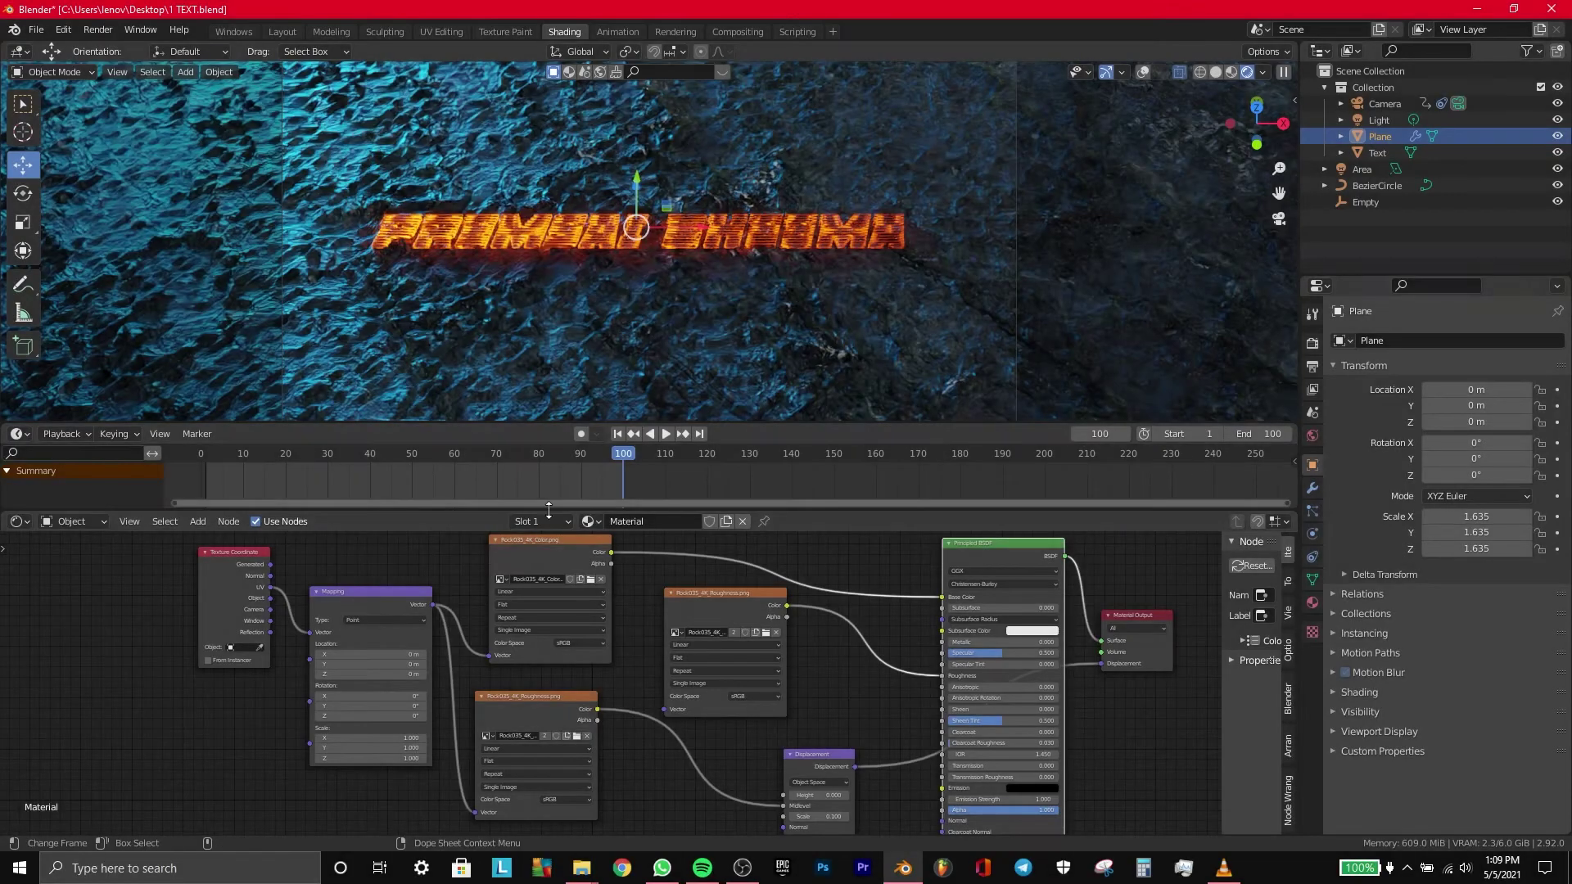
Step: Rearrange the Text's ColorRamp, Layer Weight, Gradient Texture and Texture Coordinate nodes, then render frame 100
left_click(1377, 152)
mouse_move(810, 540)
left_mouse_down()
mouse_move(762, 620)
mouse_move(752, 585)
left_mouse_up()
scroll(1222, 755, "down", 3, "shift")
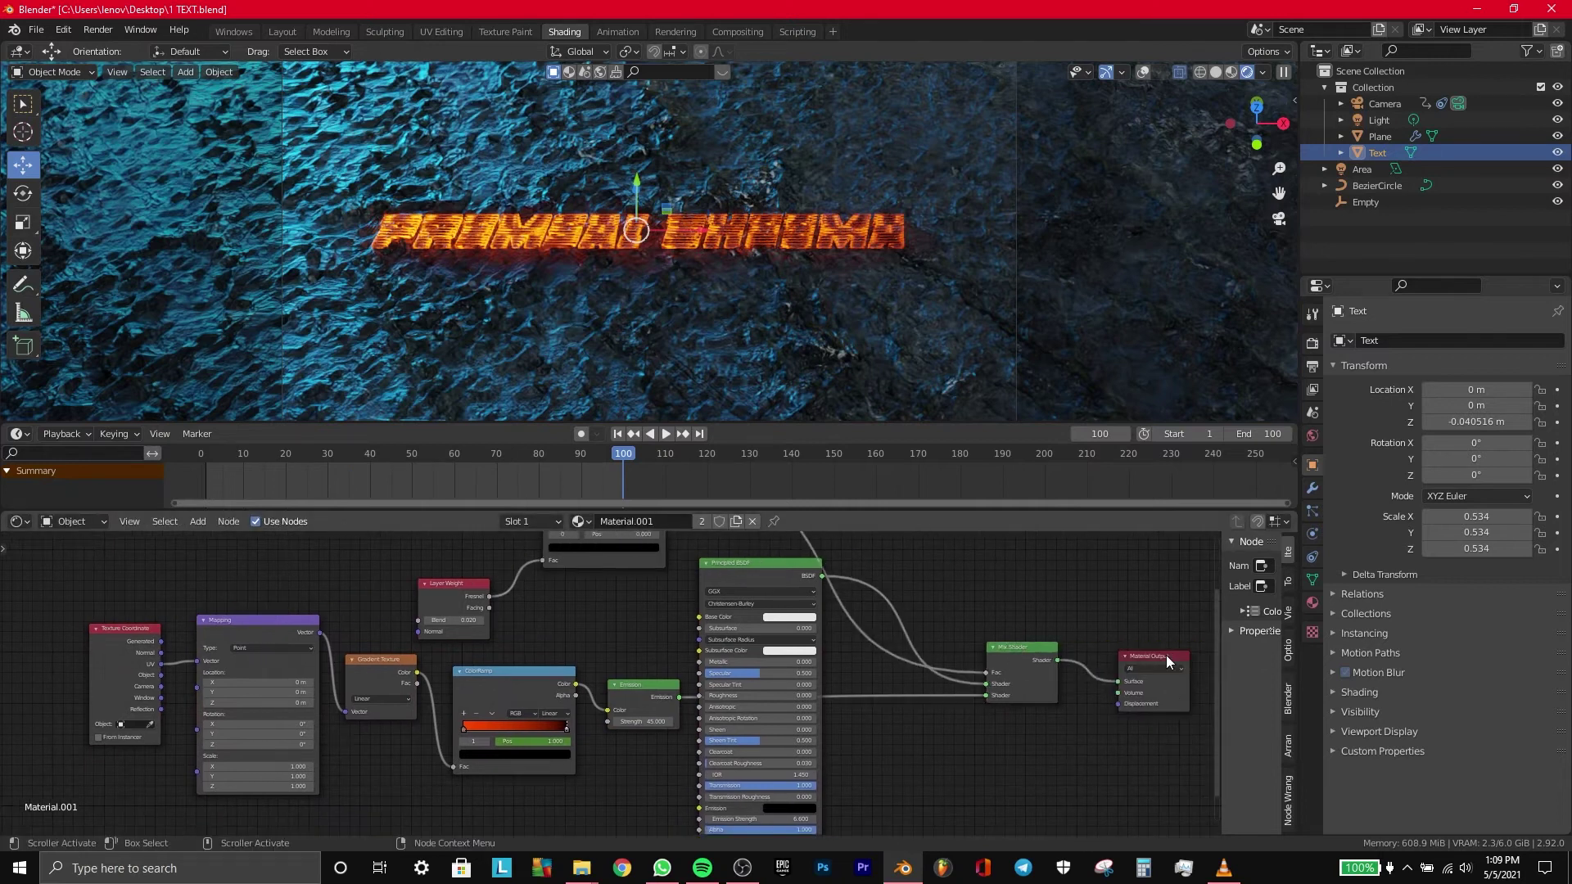
scroll(1167, 690, "down", 3, "ctrl")
scroll(1028, 833, "up", 1, "ctrl")
scroll(1028, 833, "up", 1, "ctrl")
mouse_move(706, 542)
left_mouse_down()
mouse_move(713, 629)
mouse_move(749, 646)
left_mouse_up()
left_click_drag(541, 586, 567, 569)
left_click_drag(463, 659, 474, 677)
left_click_drag(209, 628, 215, 601)
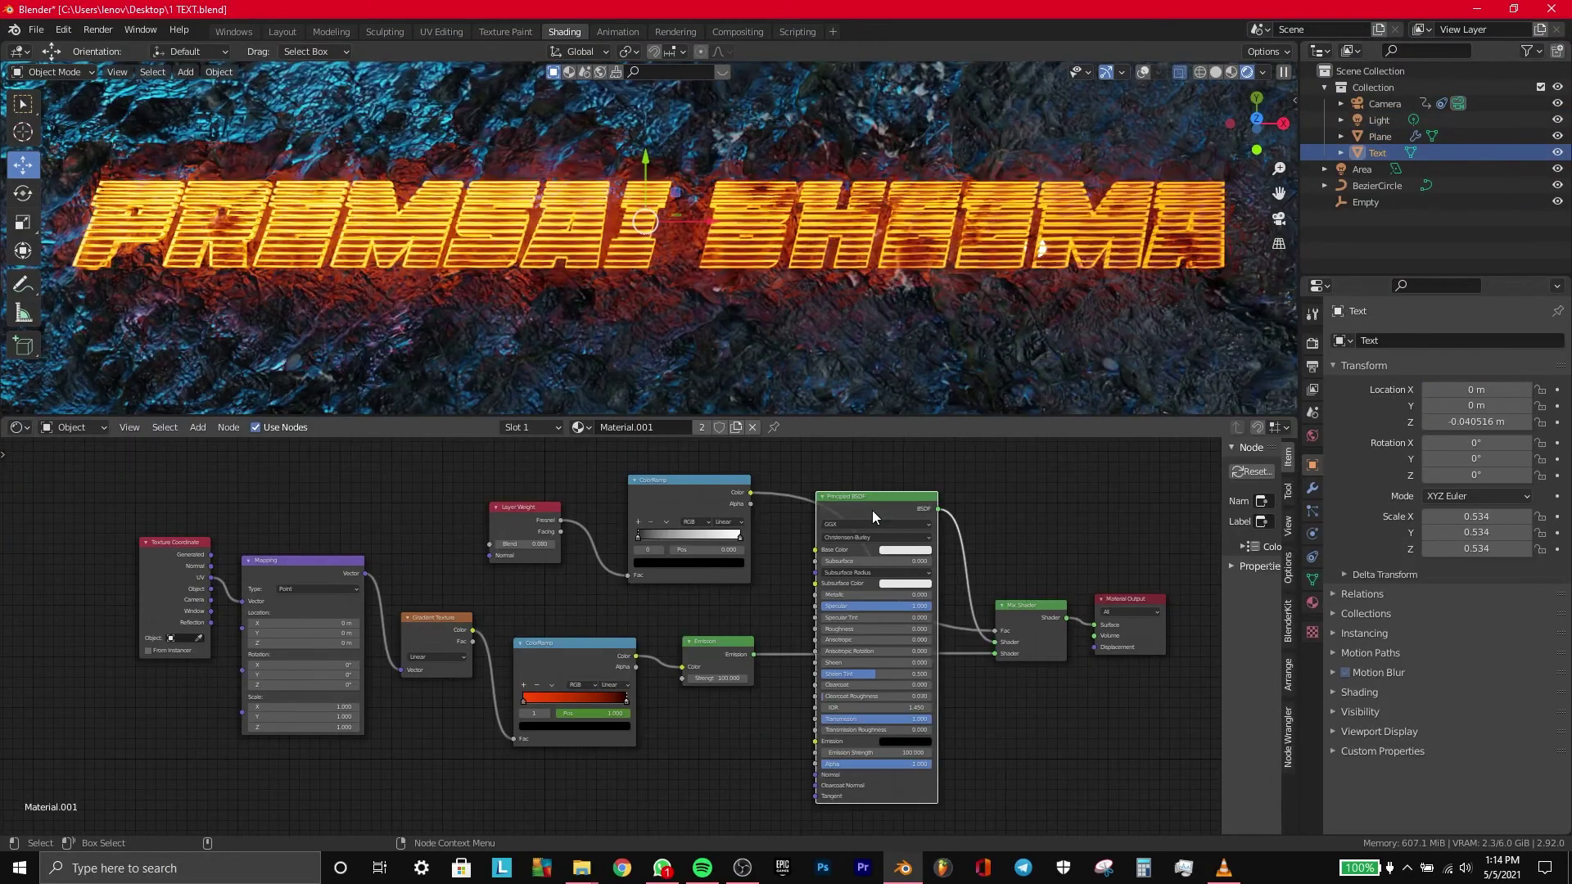
key("F12")
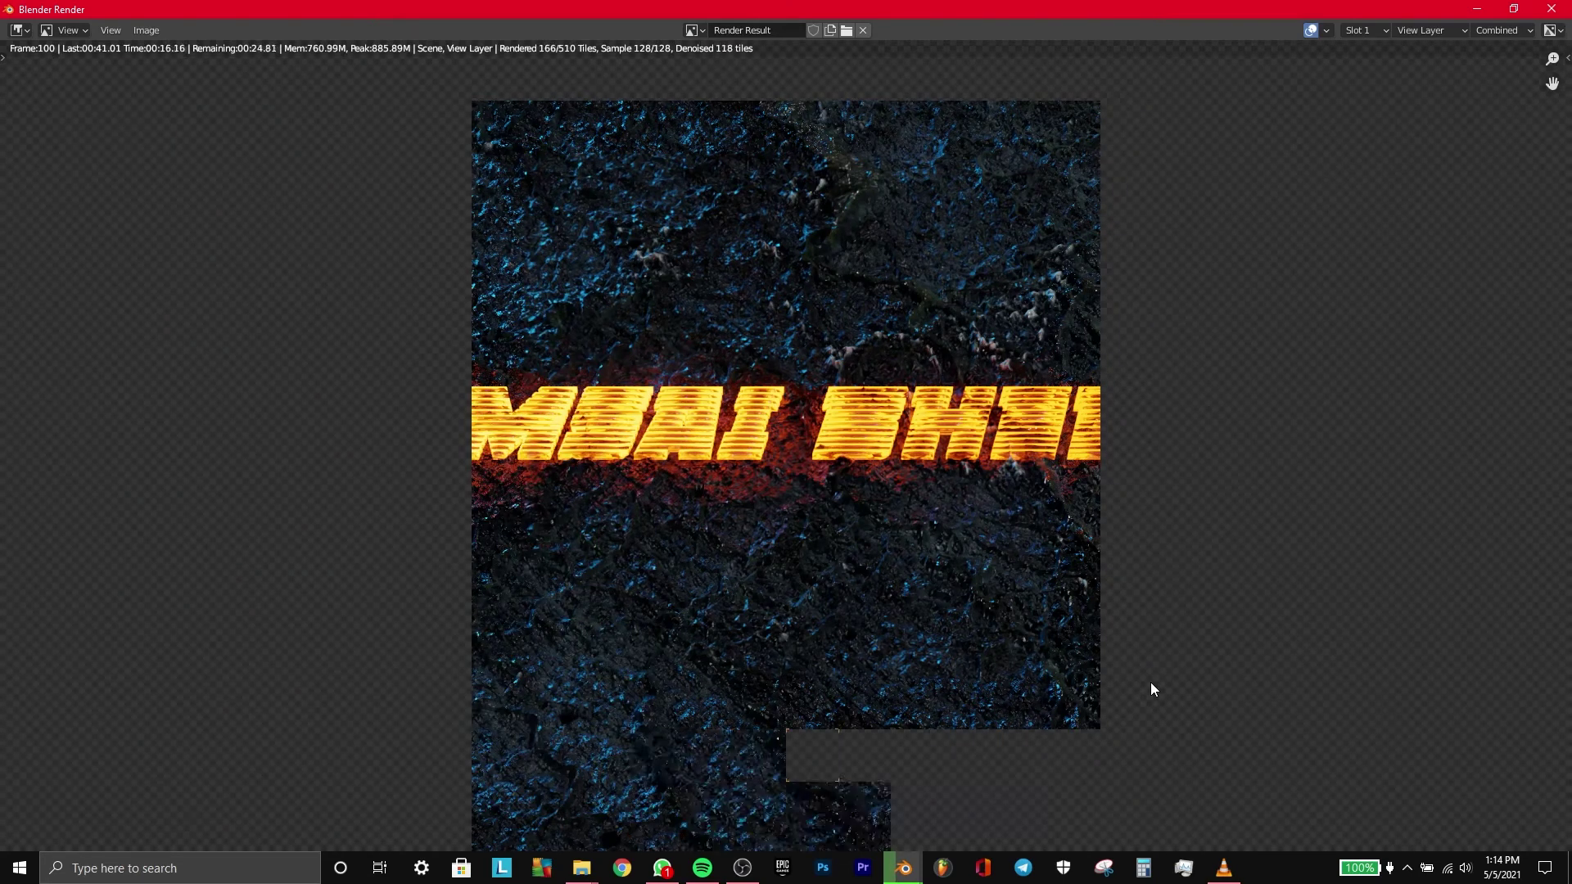
left_click(581, 868)
left_click(802, 799)
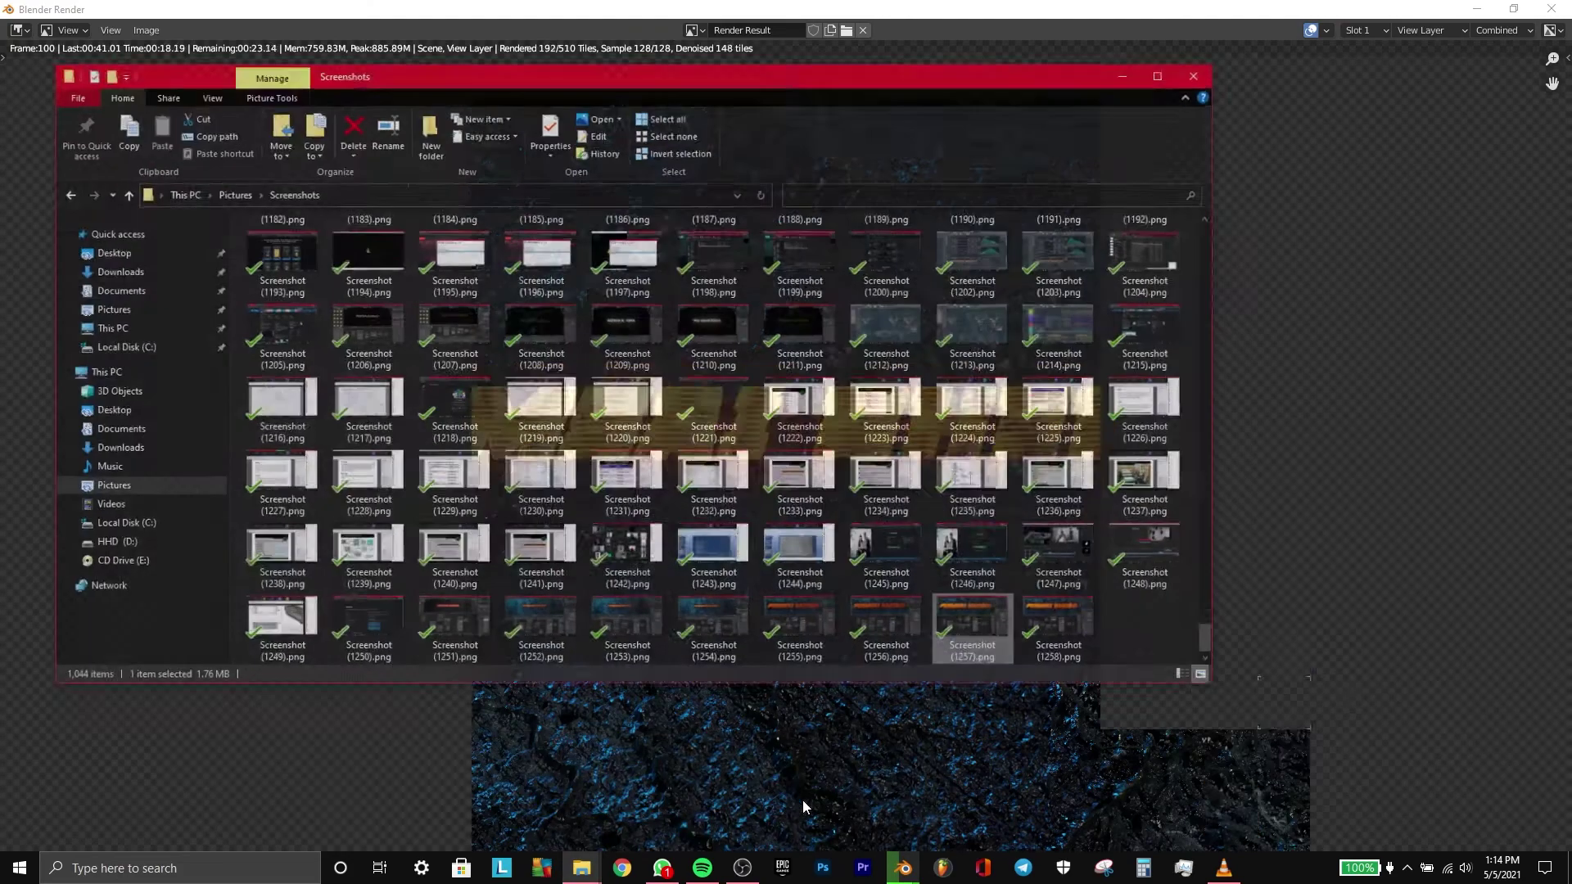
double_click(1059, 606)
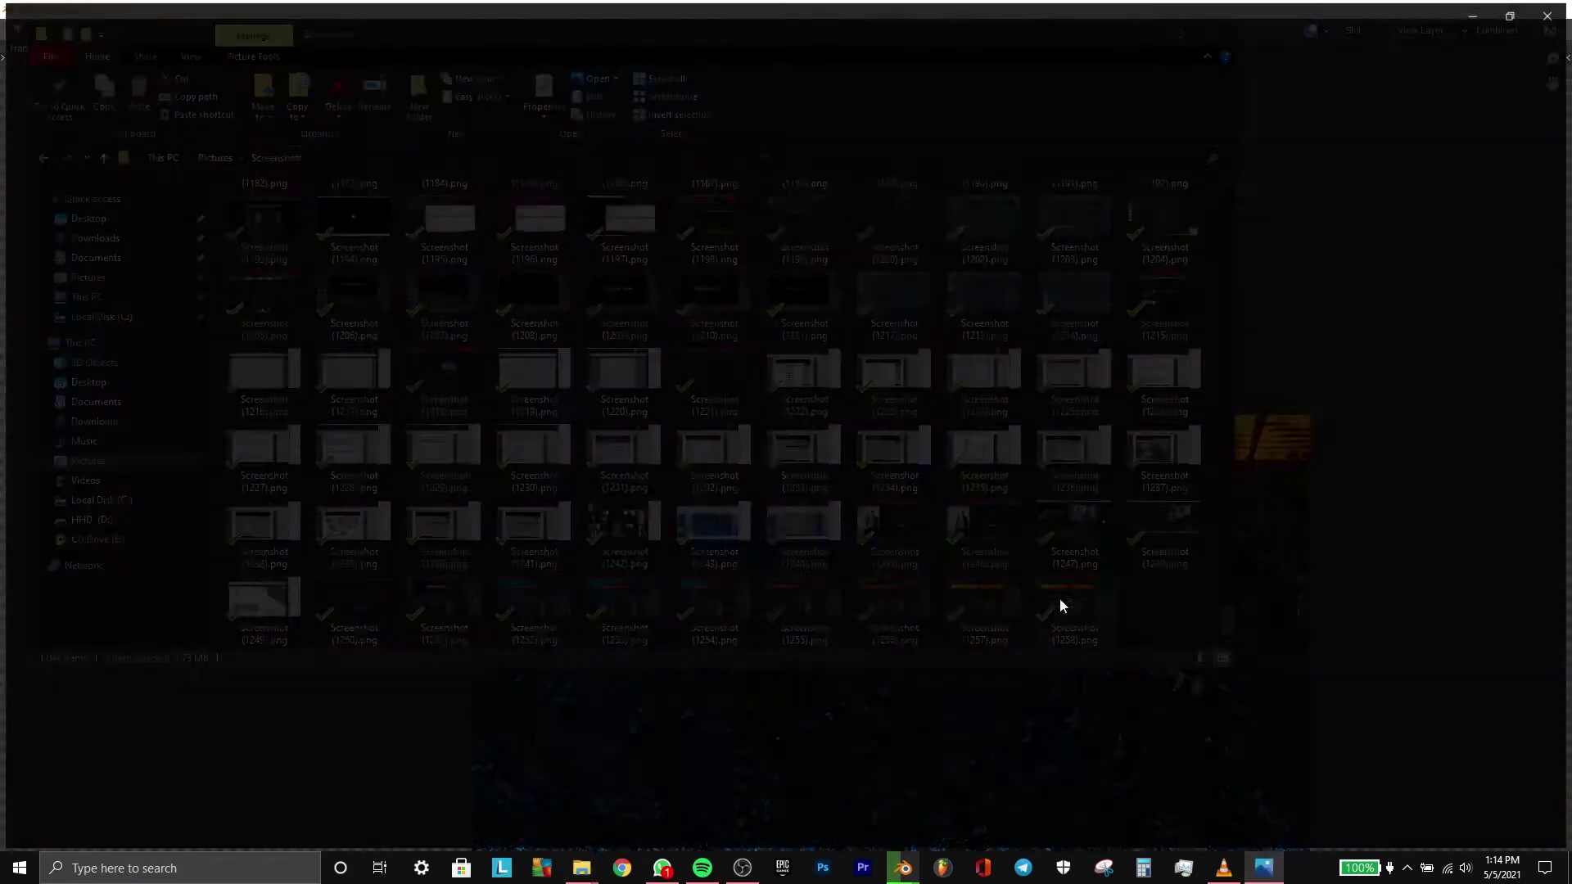
key("super+Left")
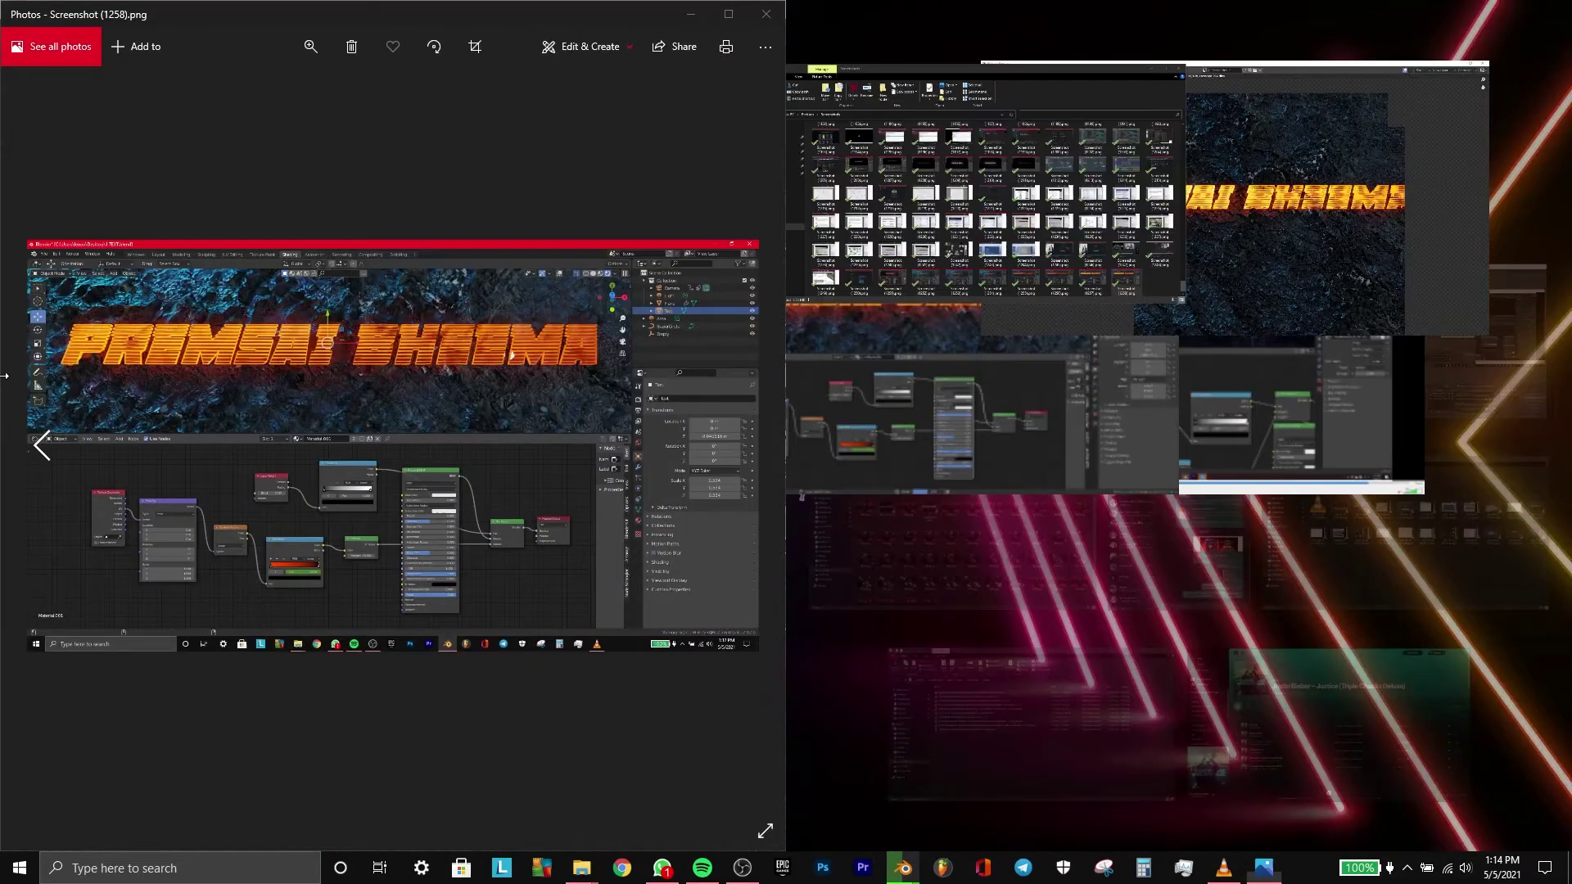
left_click(423, 19)
left_click(1179, 84)
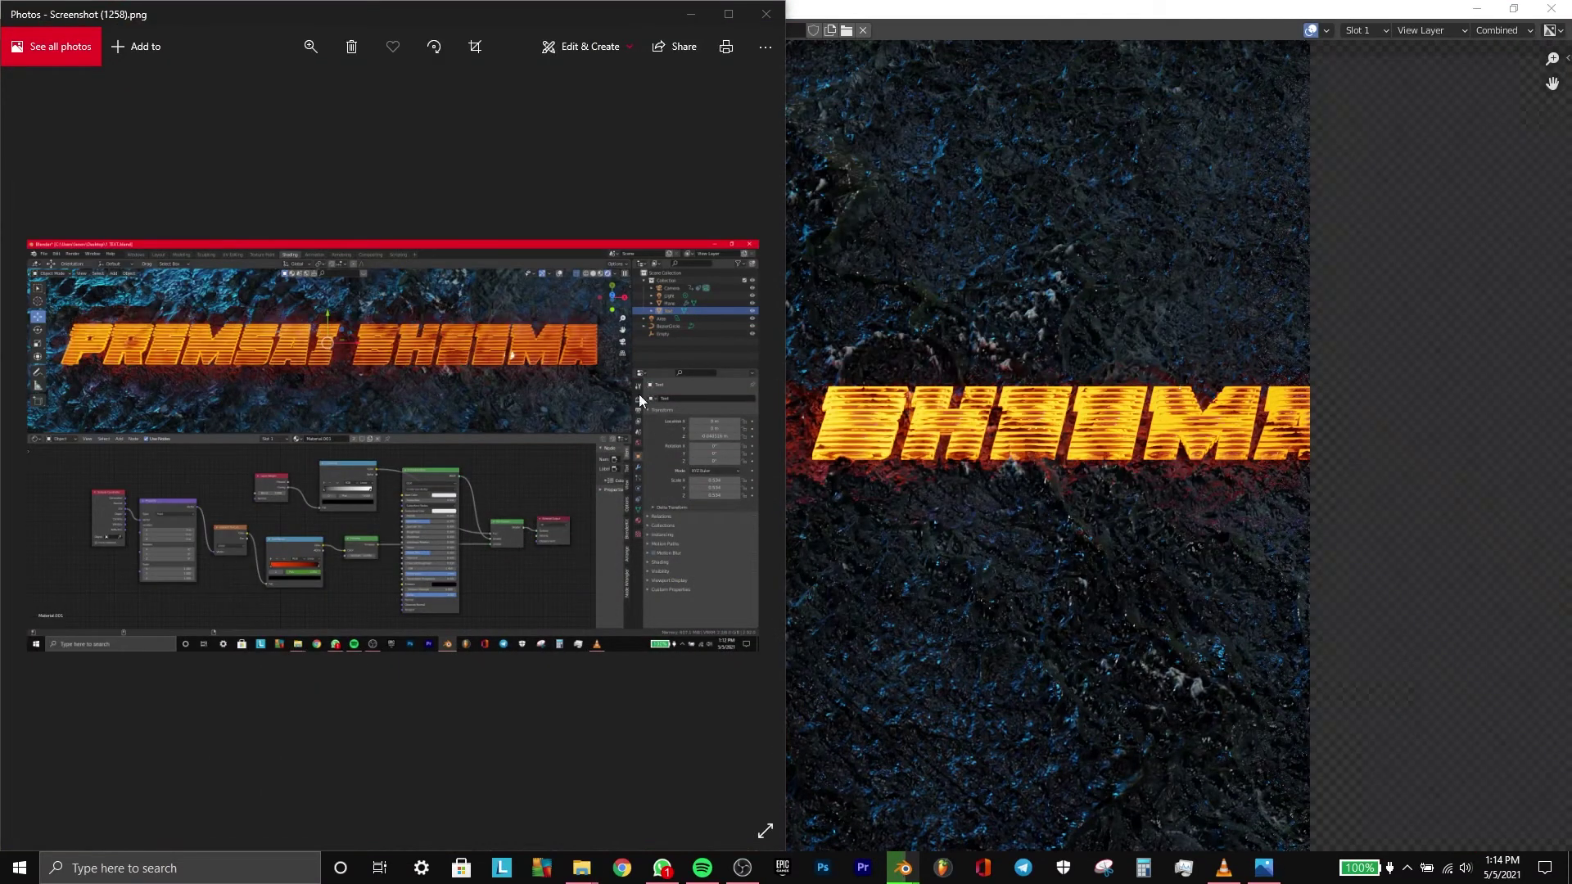
left_click(765, 17)
mouse_move(1224, 868)
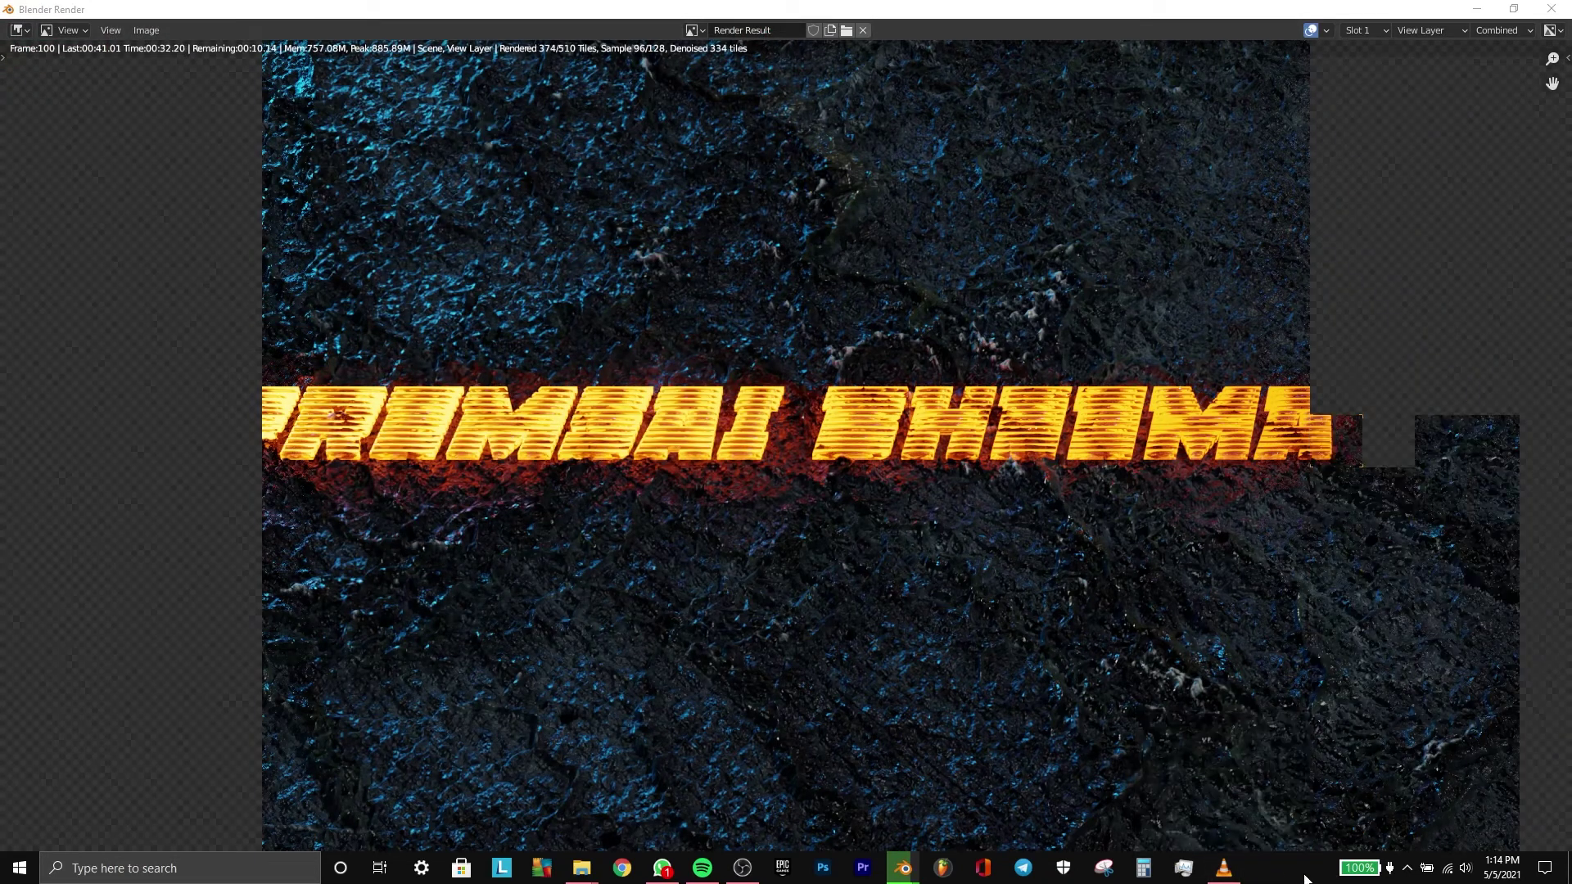
Step: Switch to the Desktop folder and open 1 TEXT.blend in Blender
key("alt+Tab")
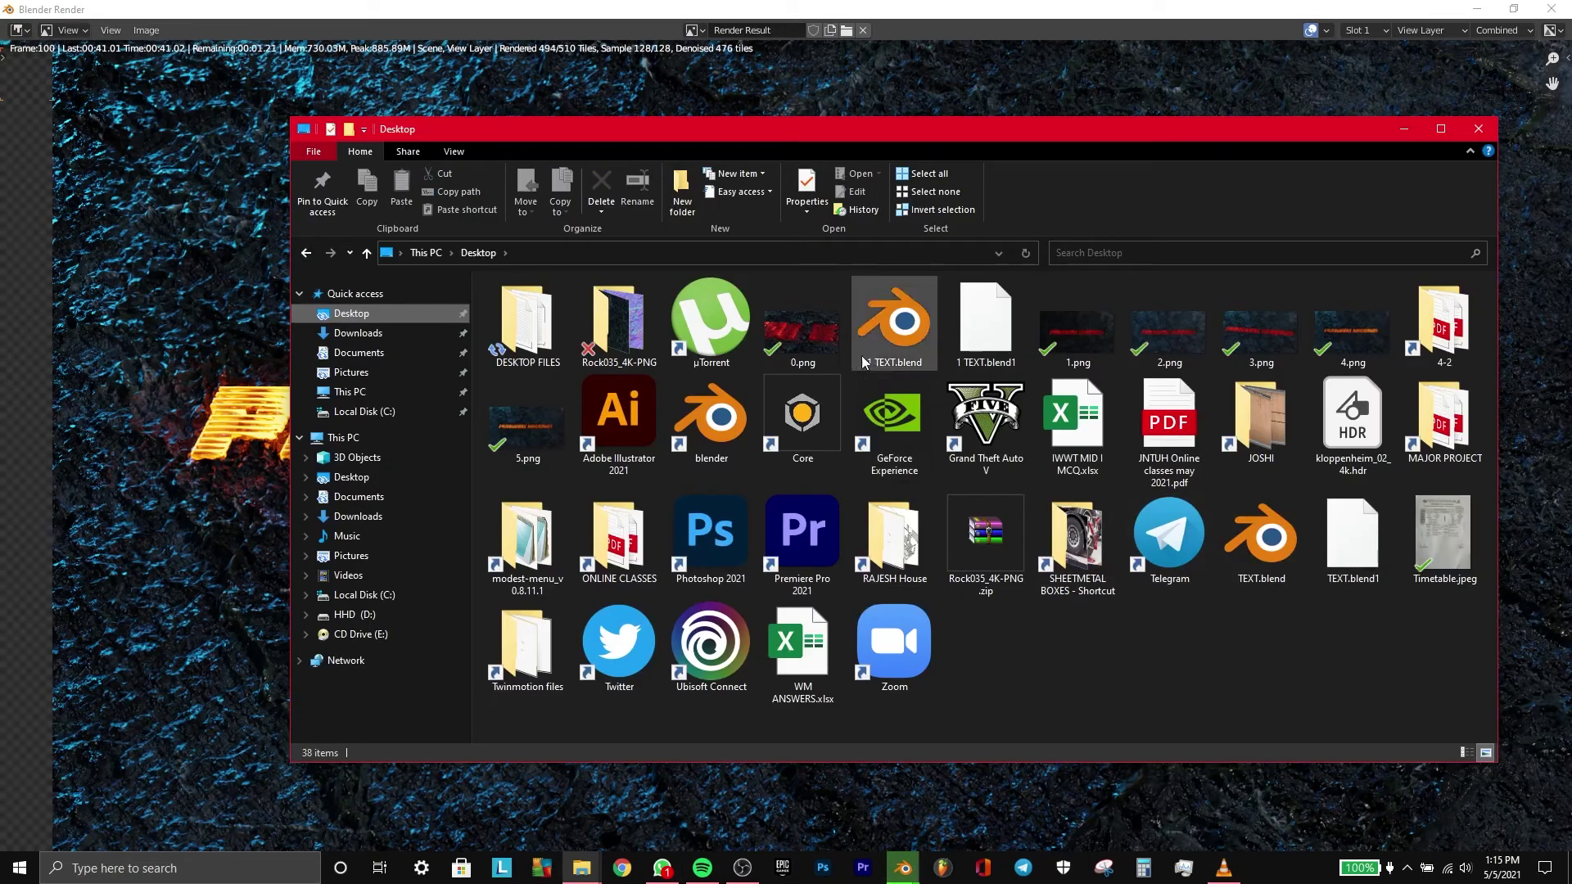
double_click(802, 332)
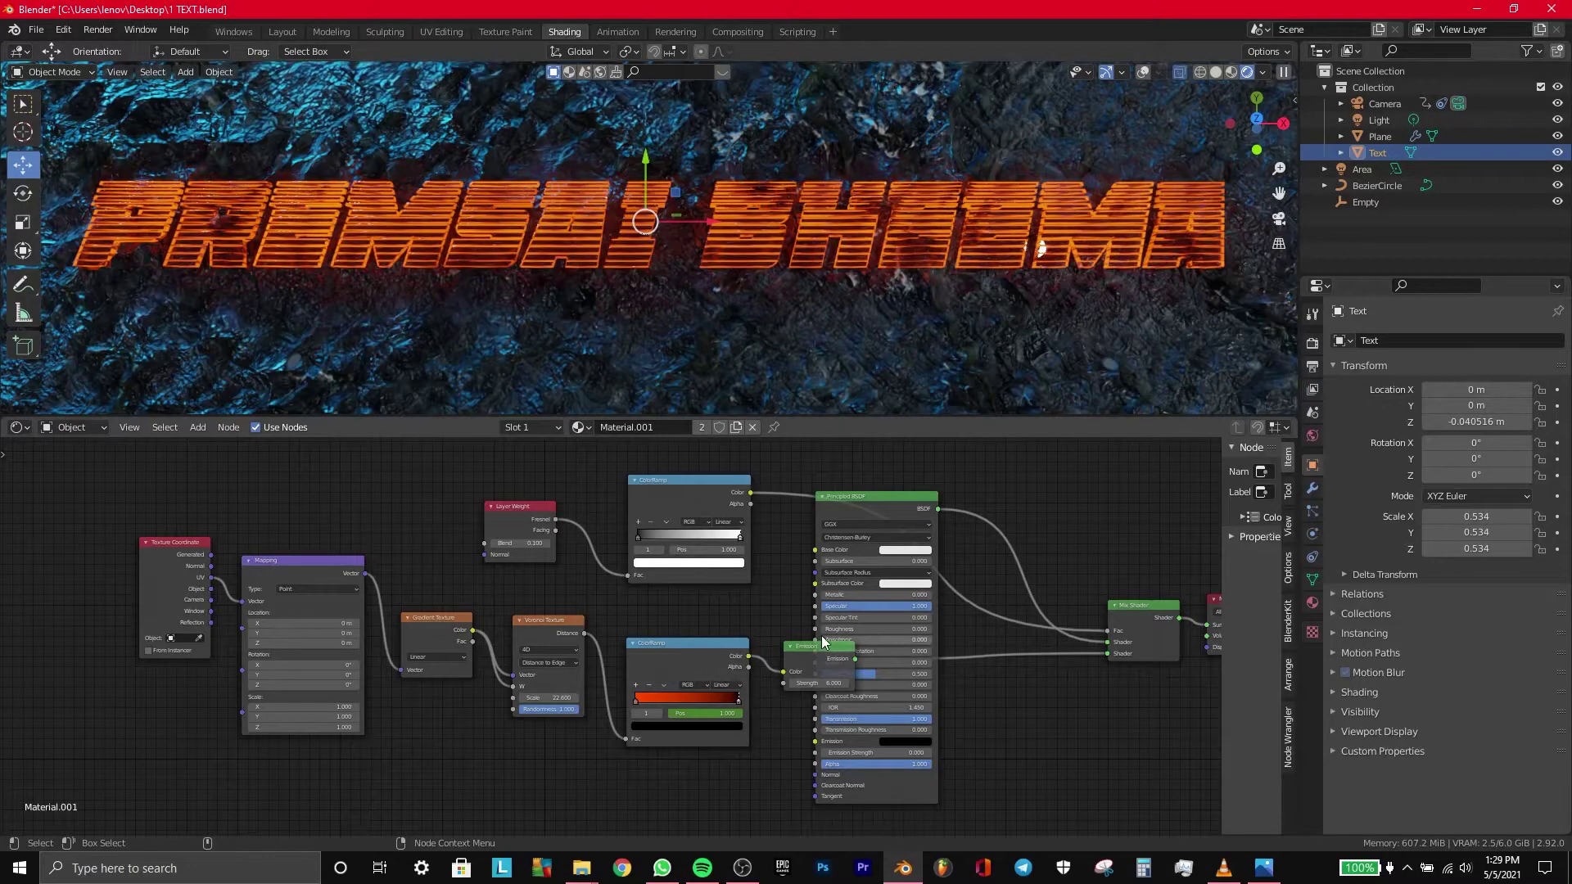
Step: Separate the Emission node from the Principled BSDF, then select the Camera
left_click_drag(811, 653, 792, 659)
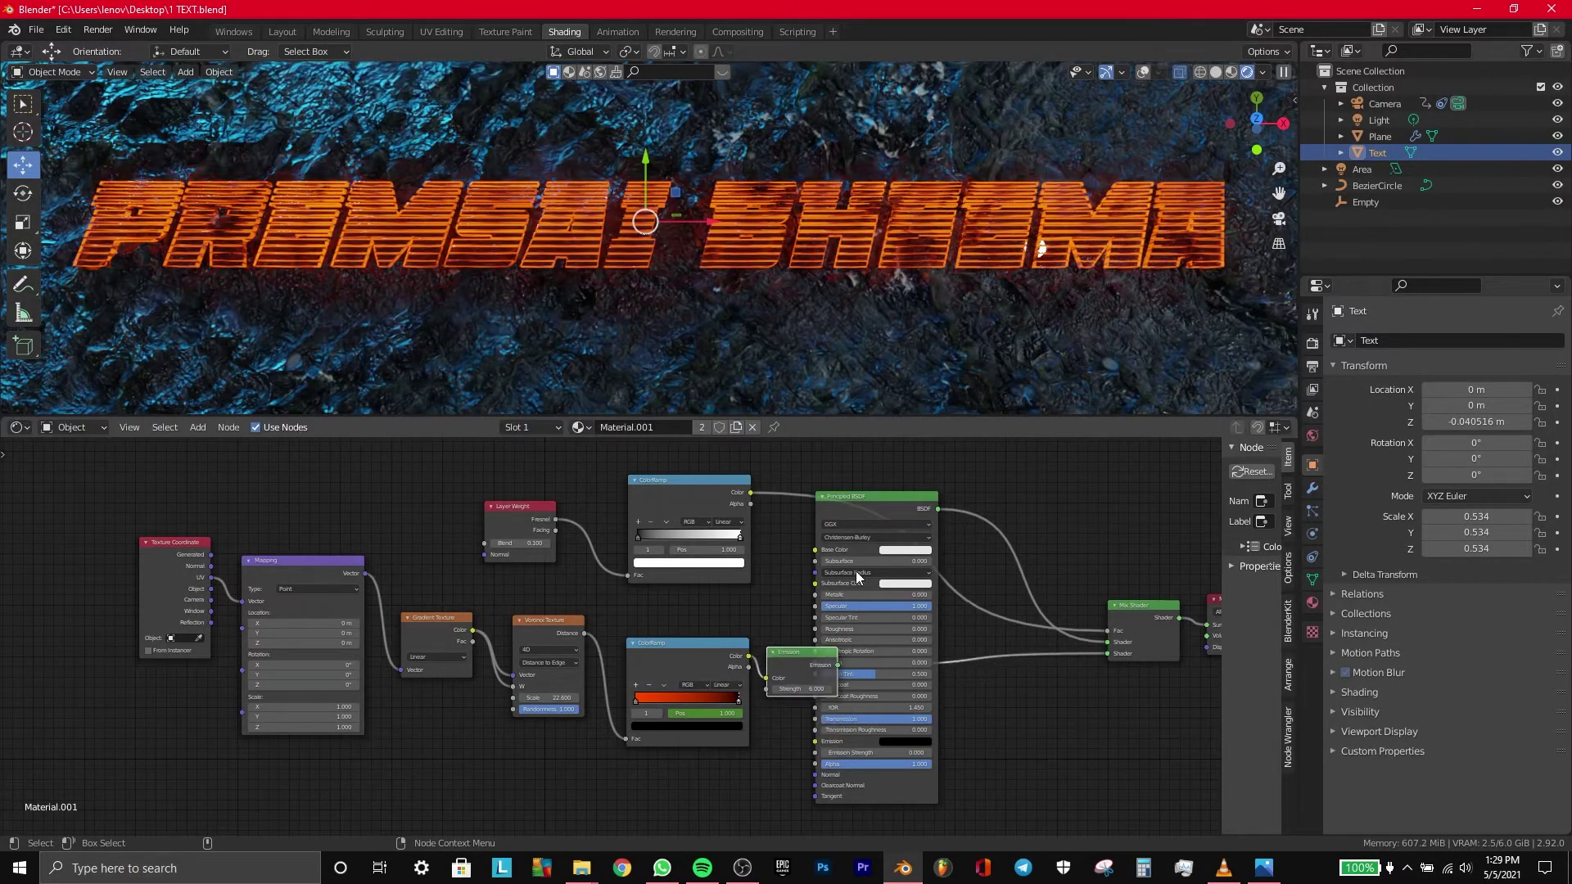
left_click_drag(887, 490, 974, 461)
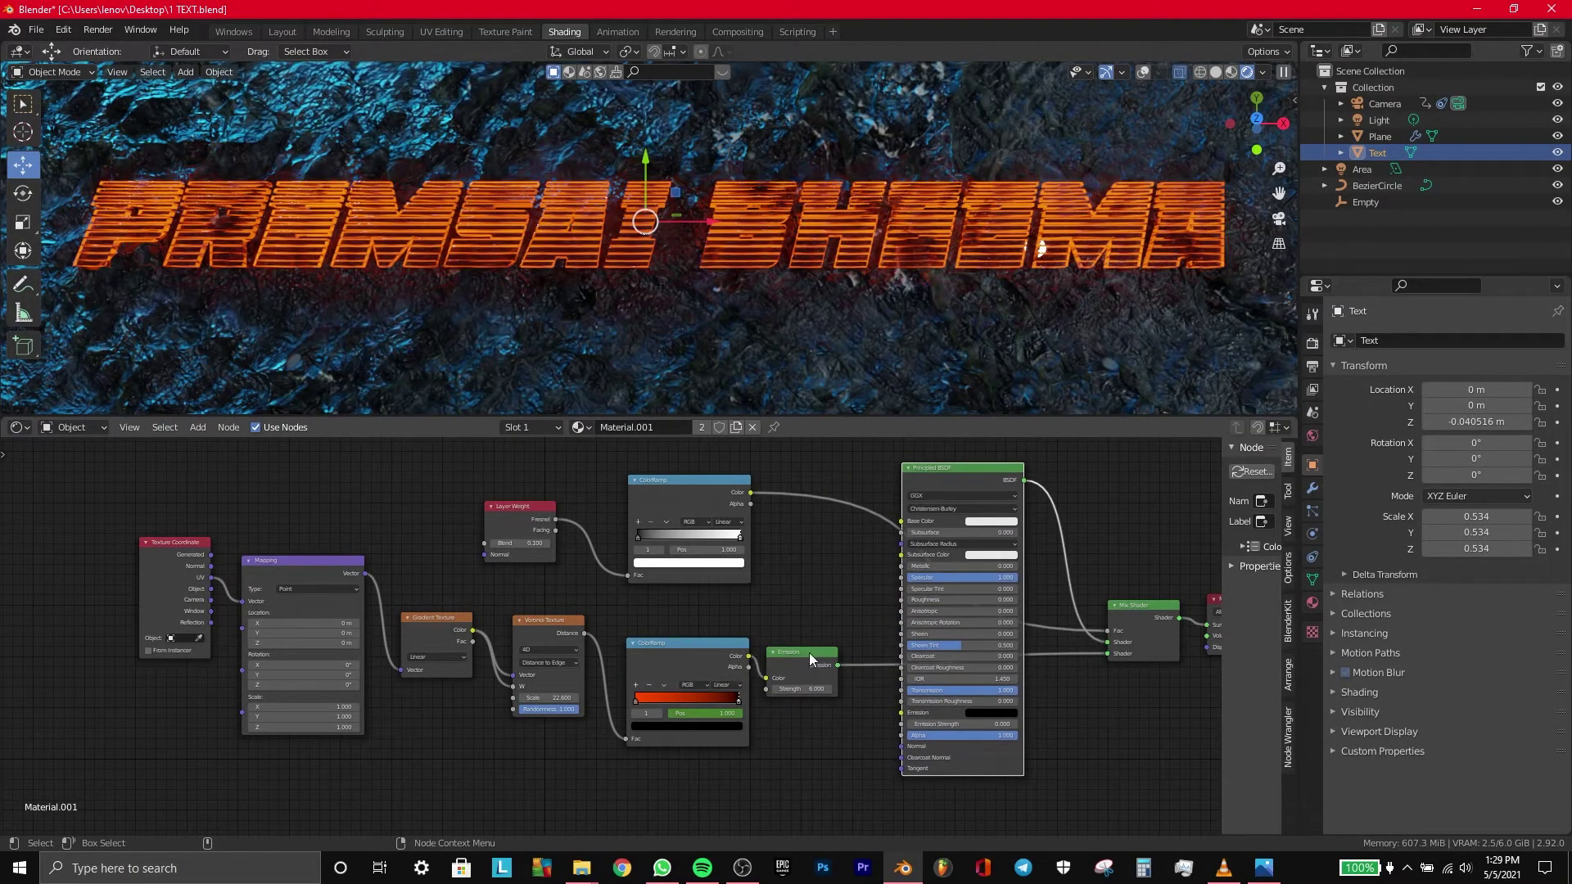
left_click_drag(808, 652, 832, 668)
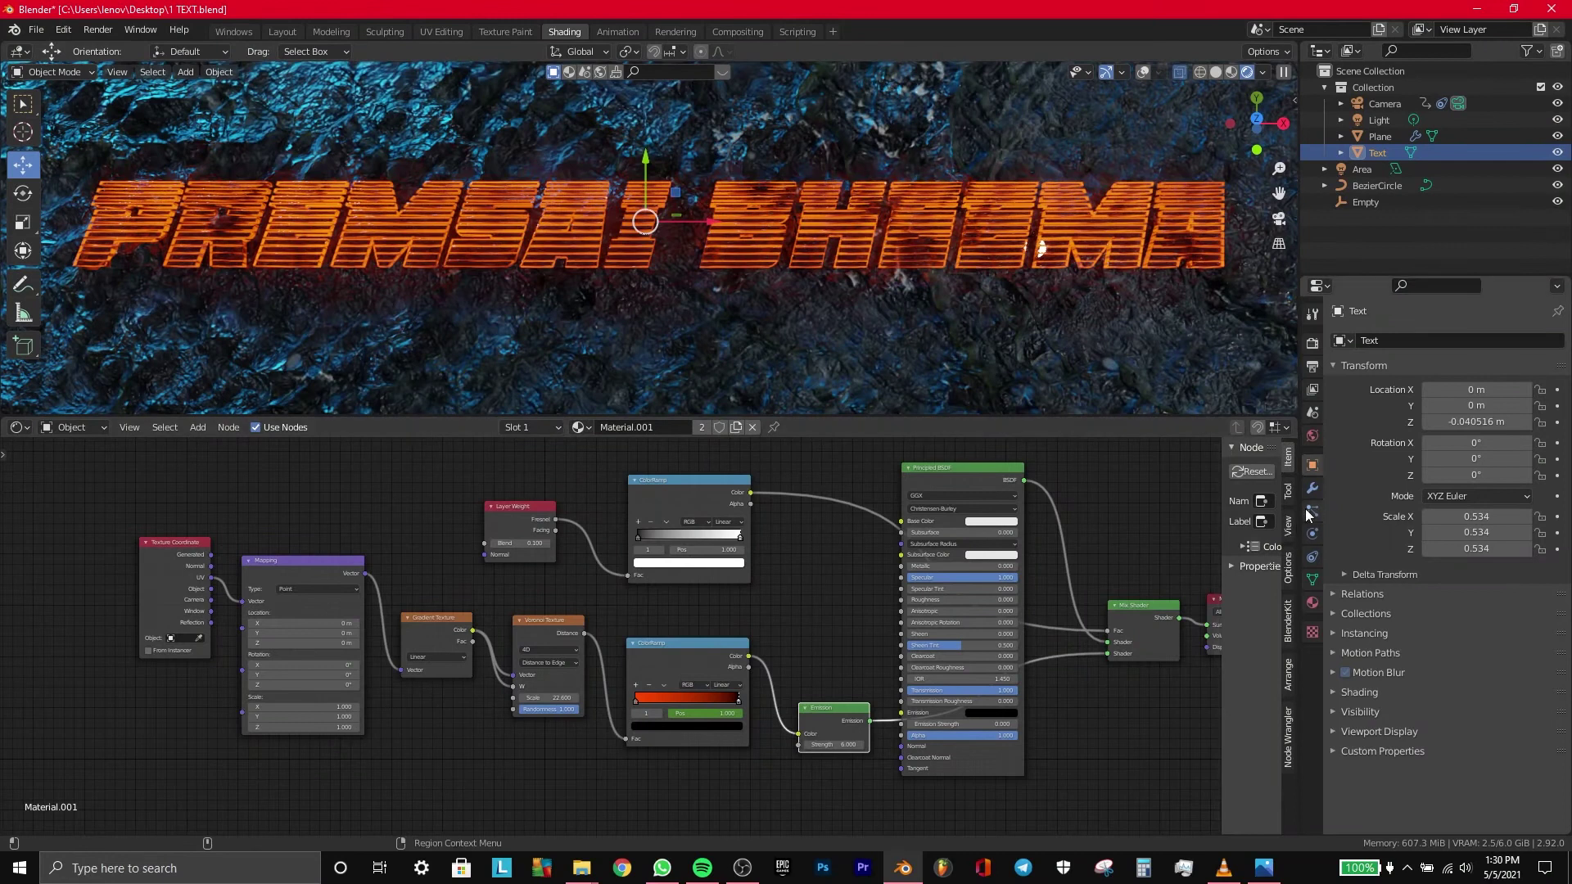
left_click(1391, 100)
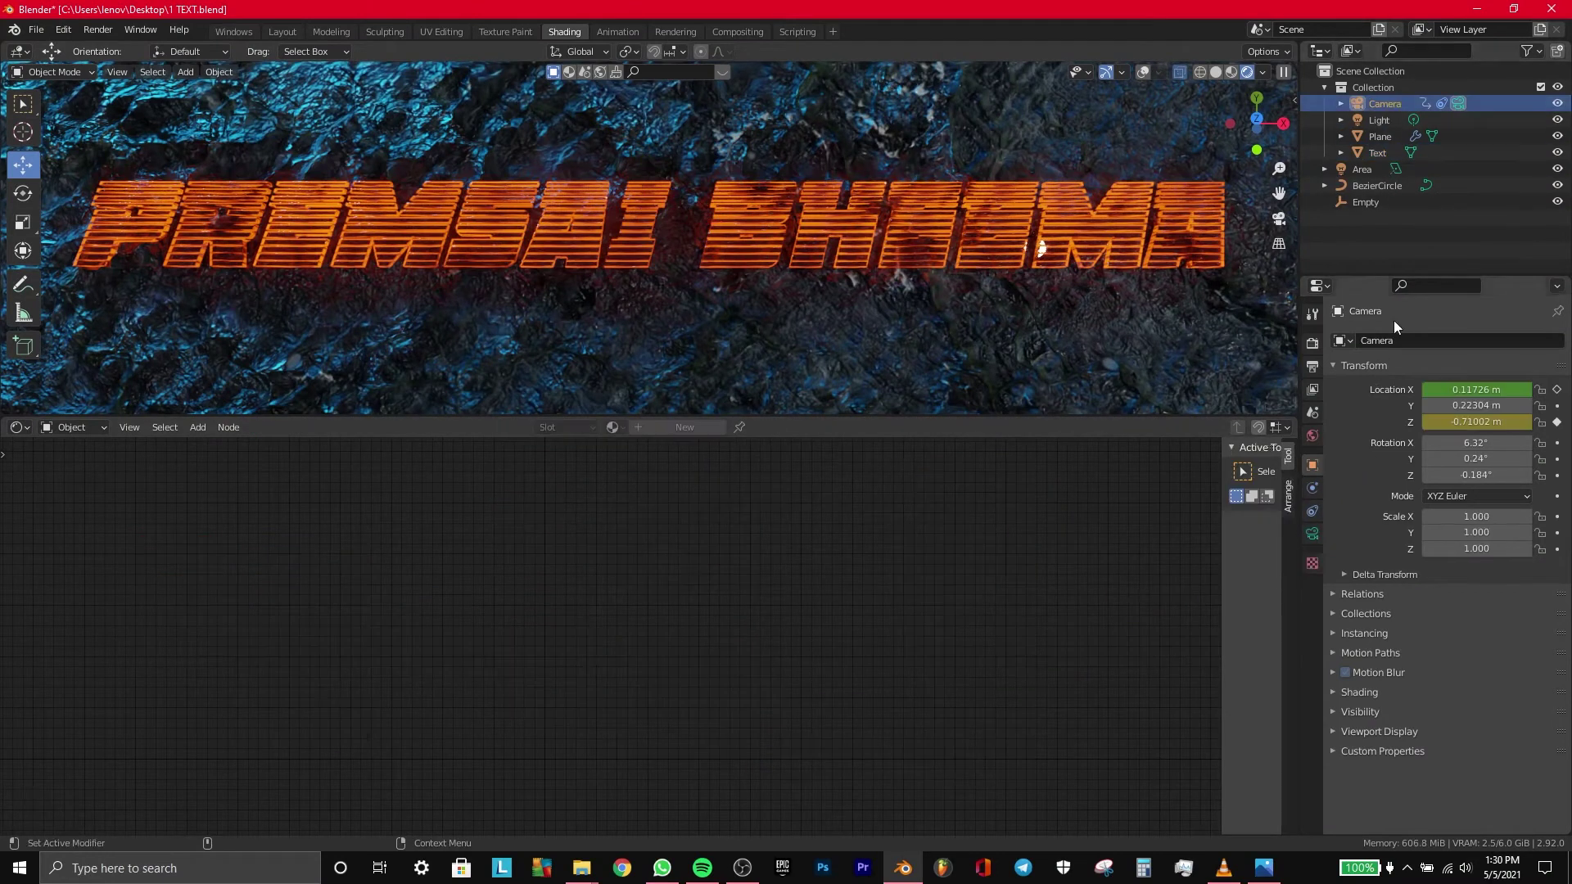
Step: Enable the camera's Depth of Field and set its Focus Object to the Empty
left_click(1312, 533)
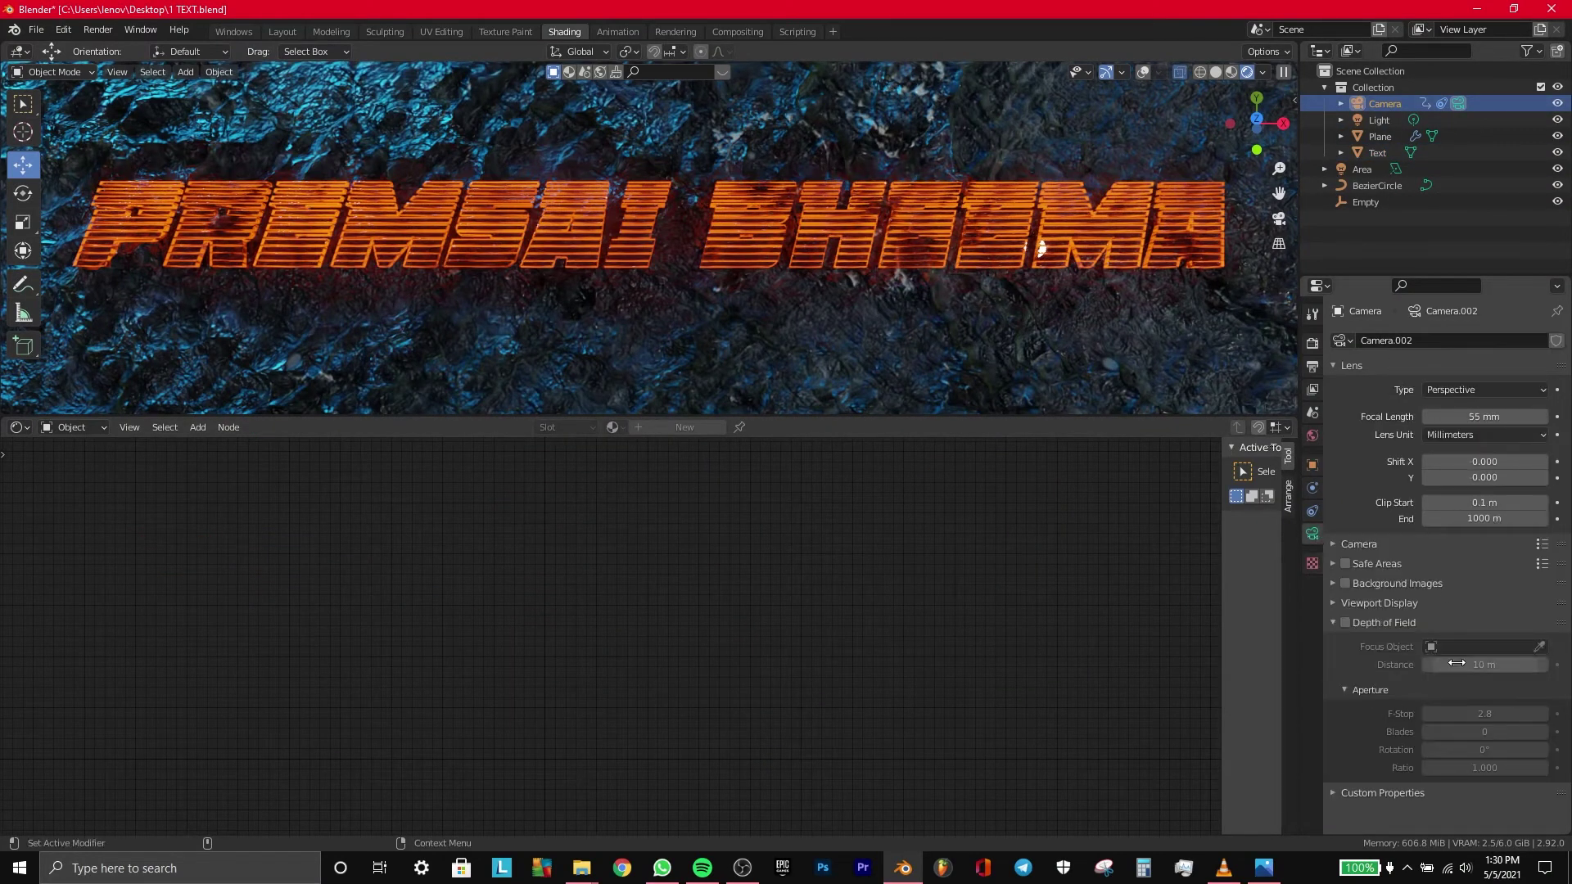
left_click(1345, 623)
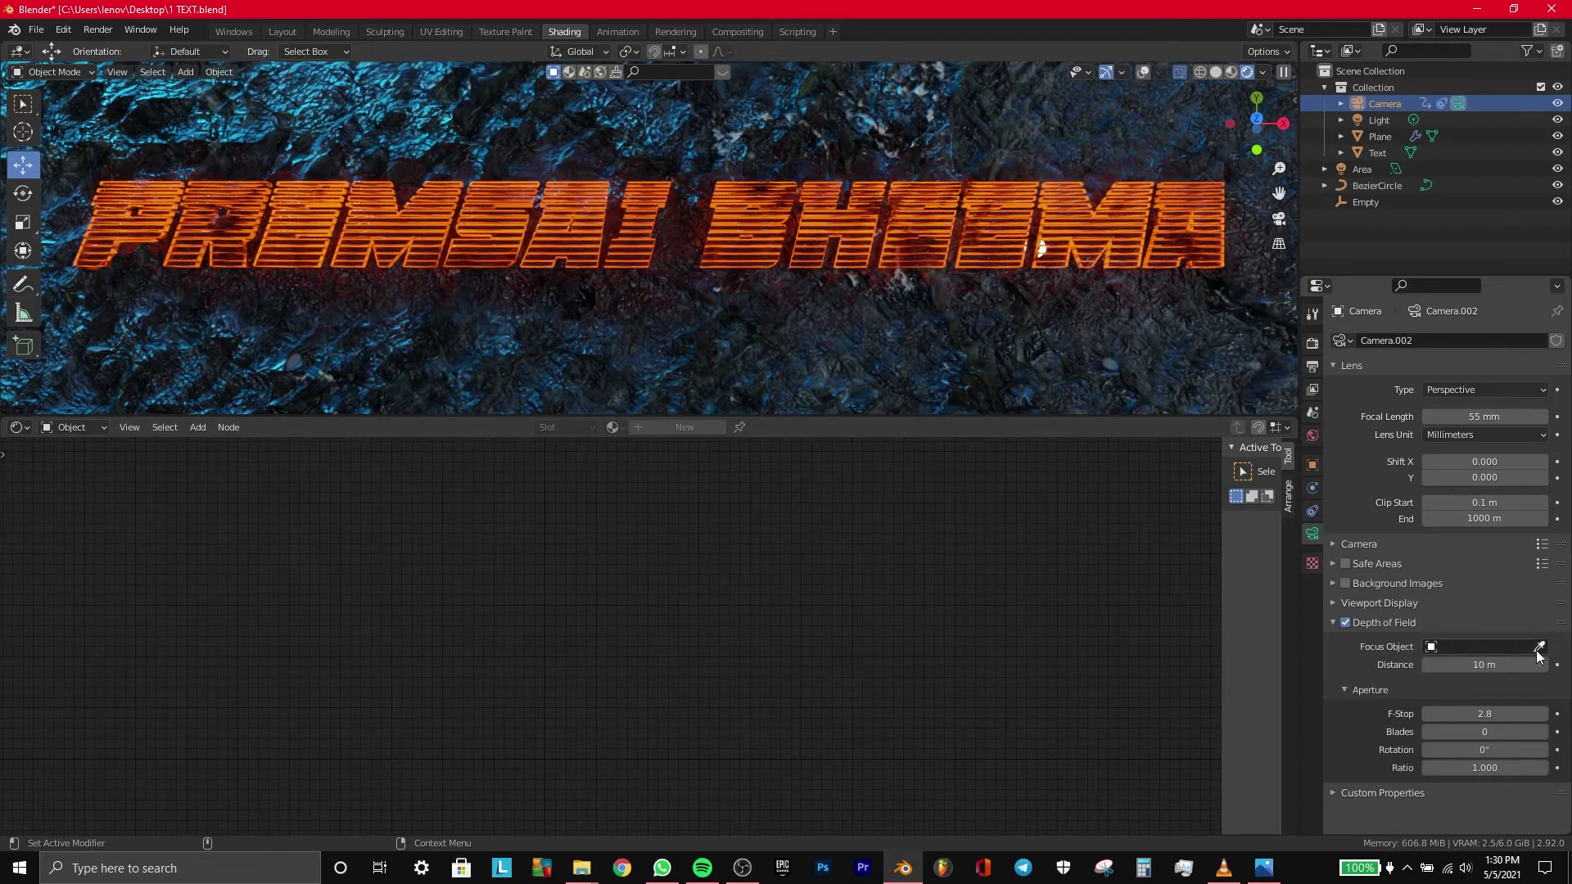
left_click(1441, 646)
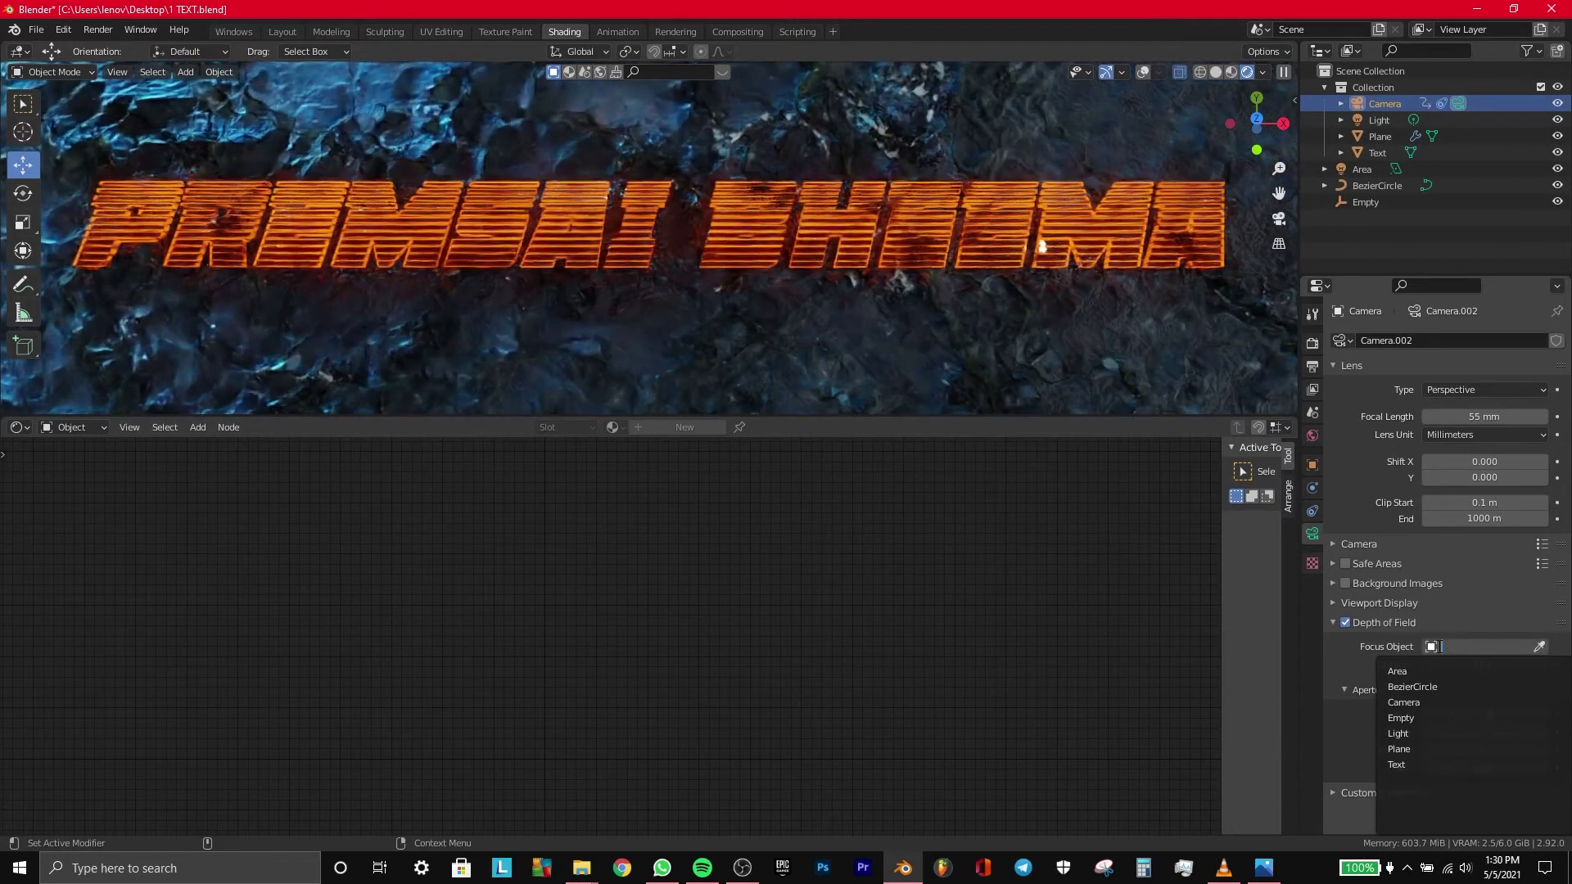
left_click(1431, 719)
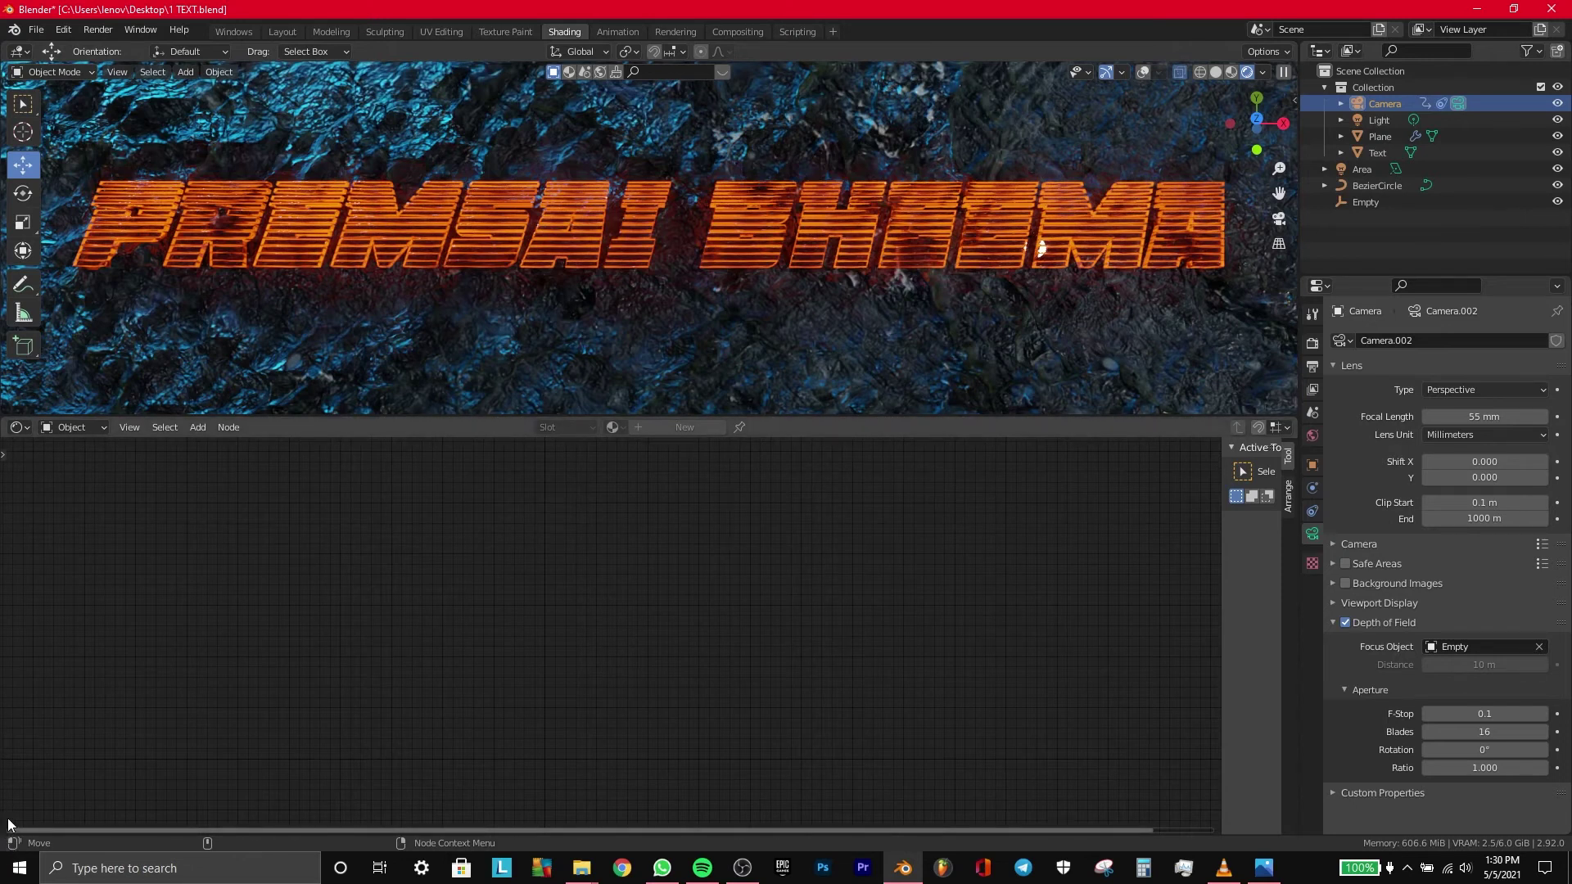
Step: Split a new area below the node editor and set it to show the Timeline
left_click_drag(4, 833, 9, 713)
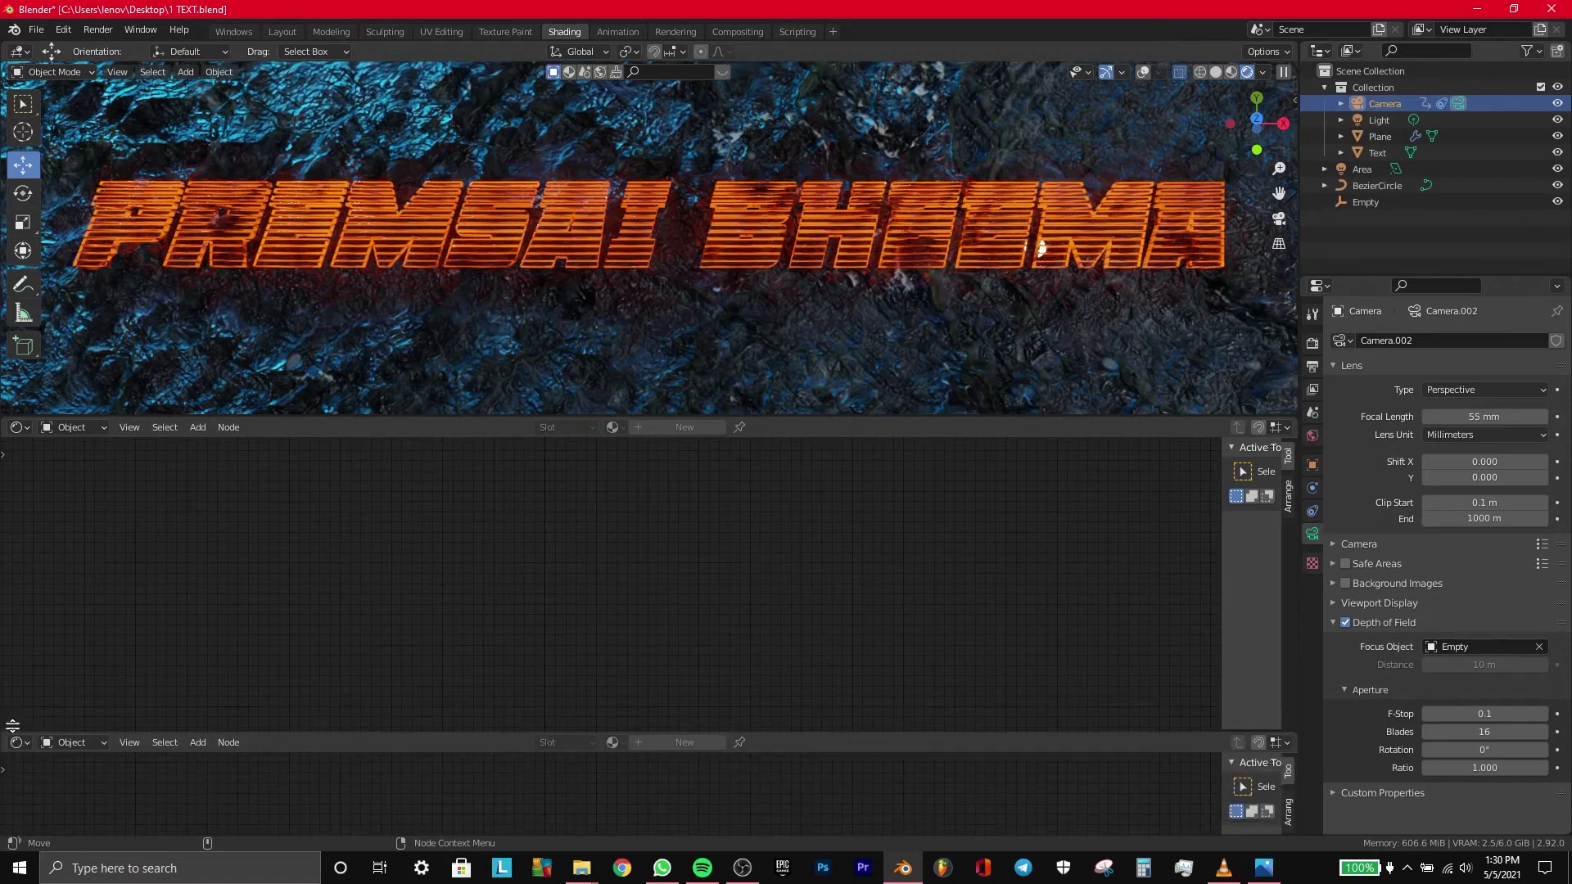
left_click(27, 723)
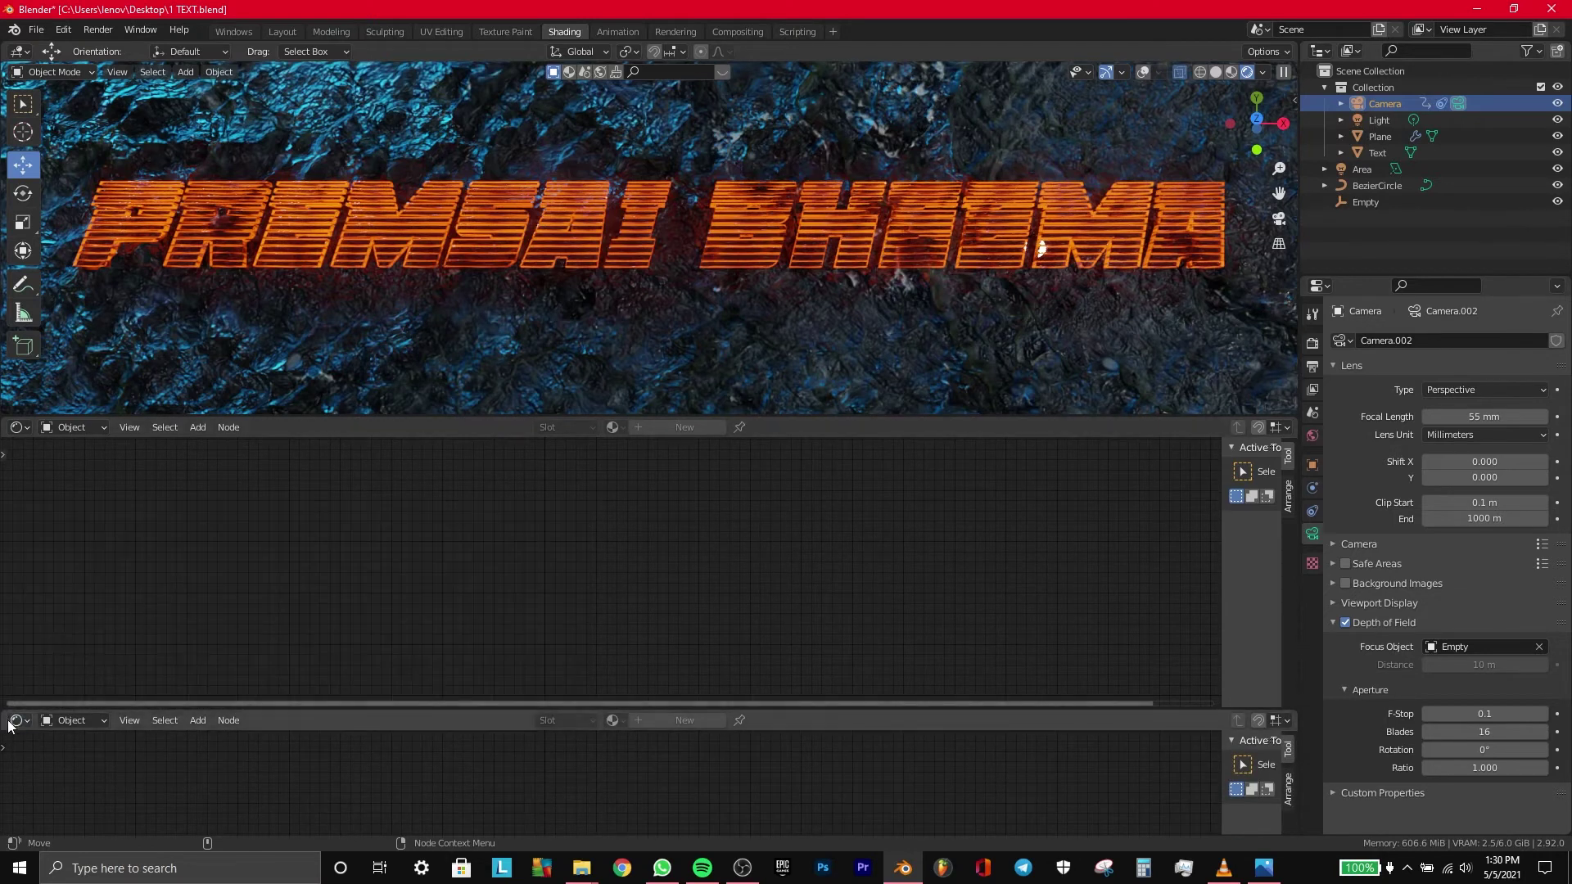
left_click(215, 563)
left_click_drag(130, 712, 128, 657)
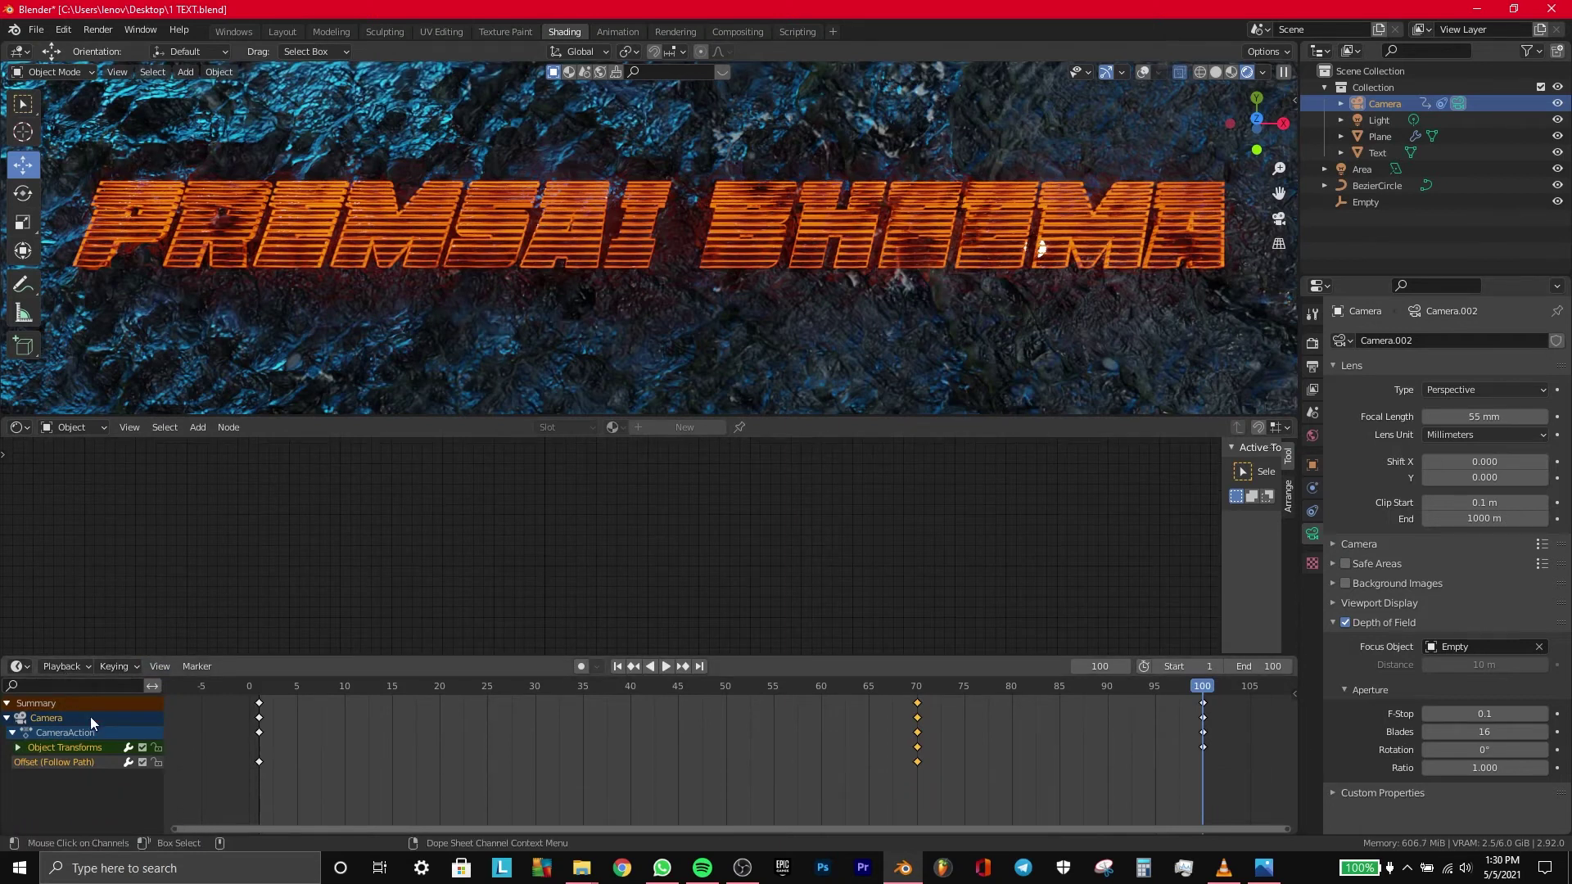
left_click(18, 667)
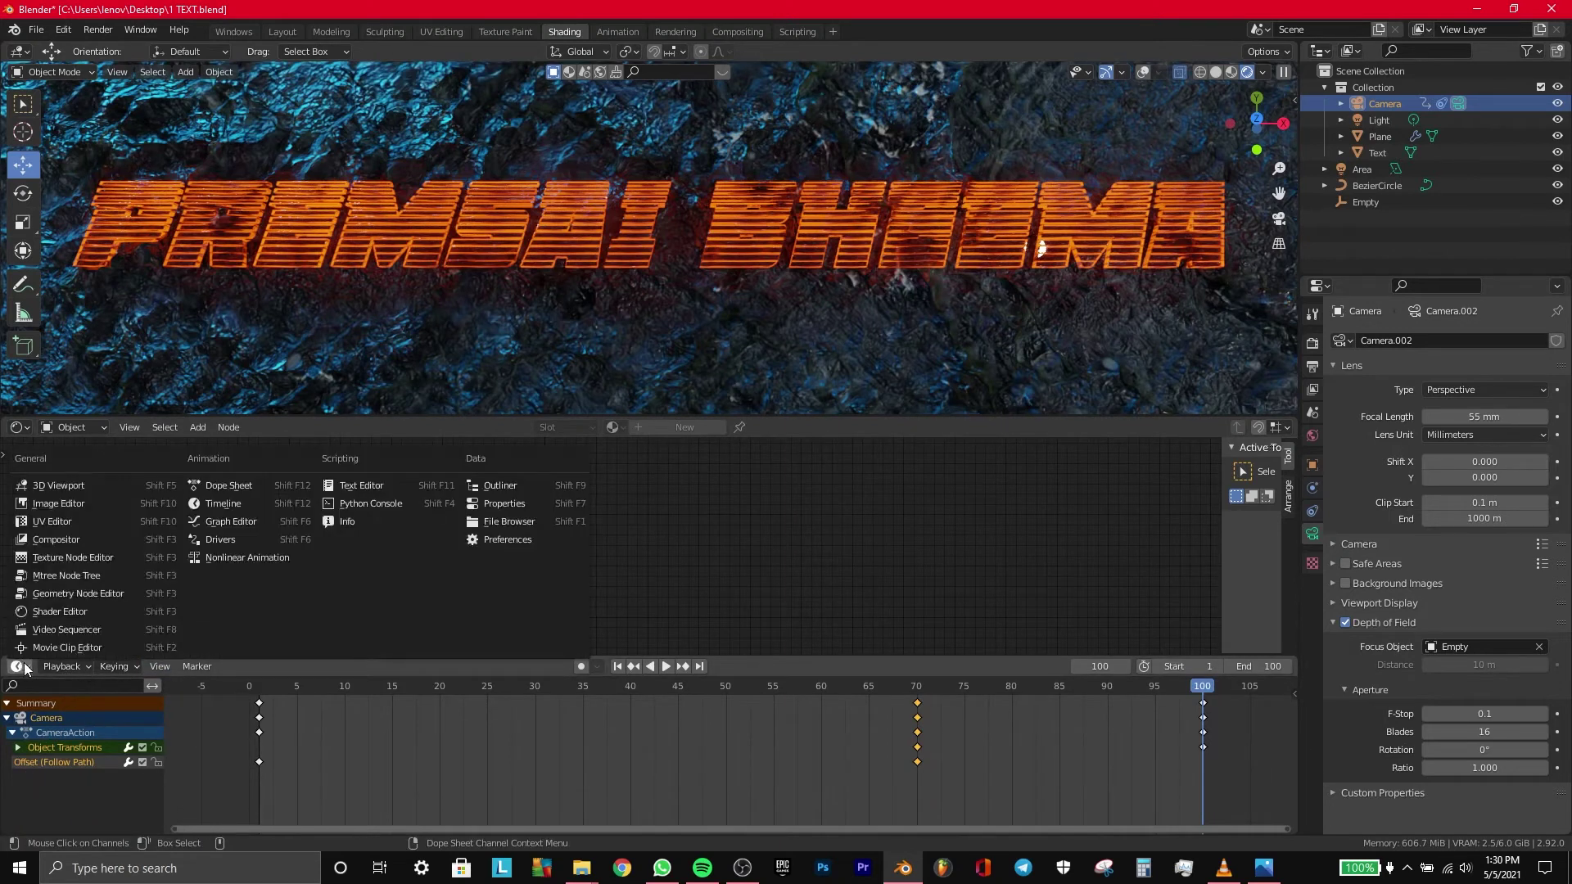
left_click(18, 666)
left_click(208, 523)
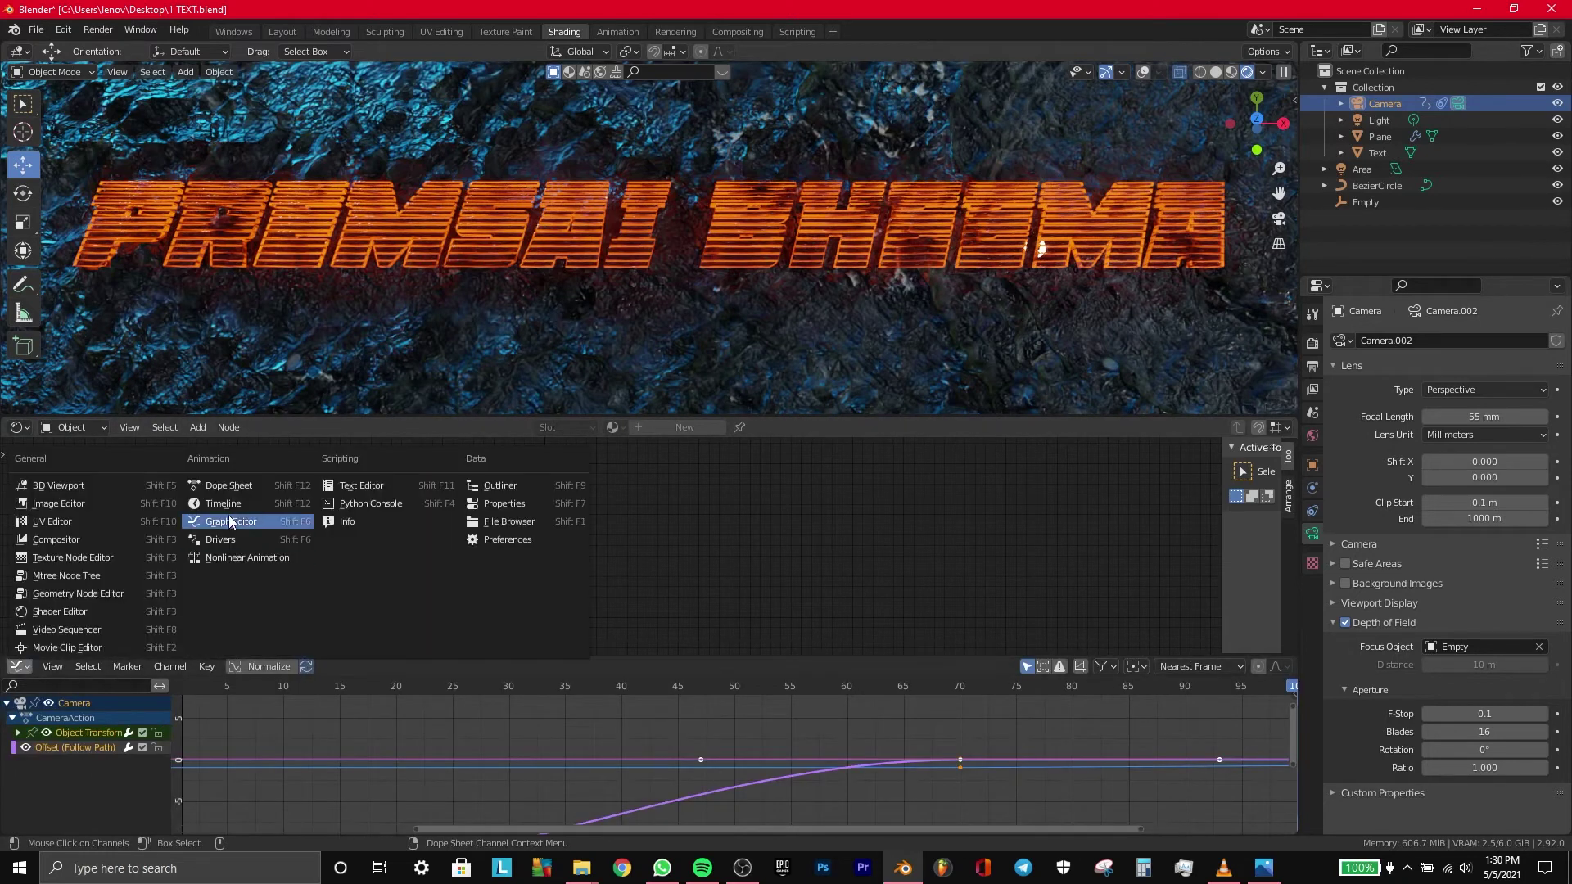
left_click(236, 508)
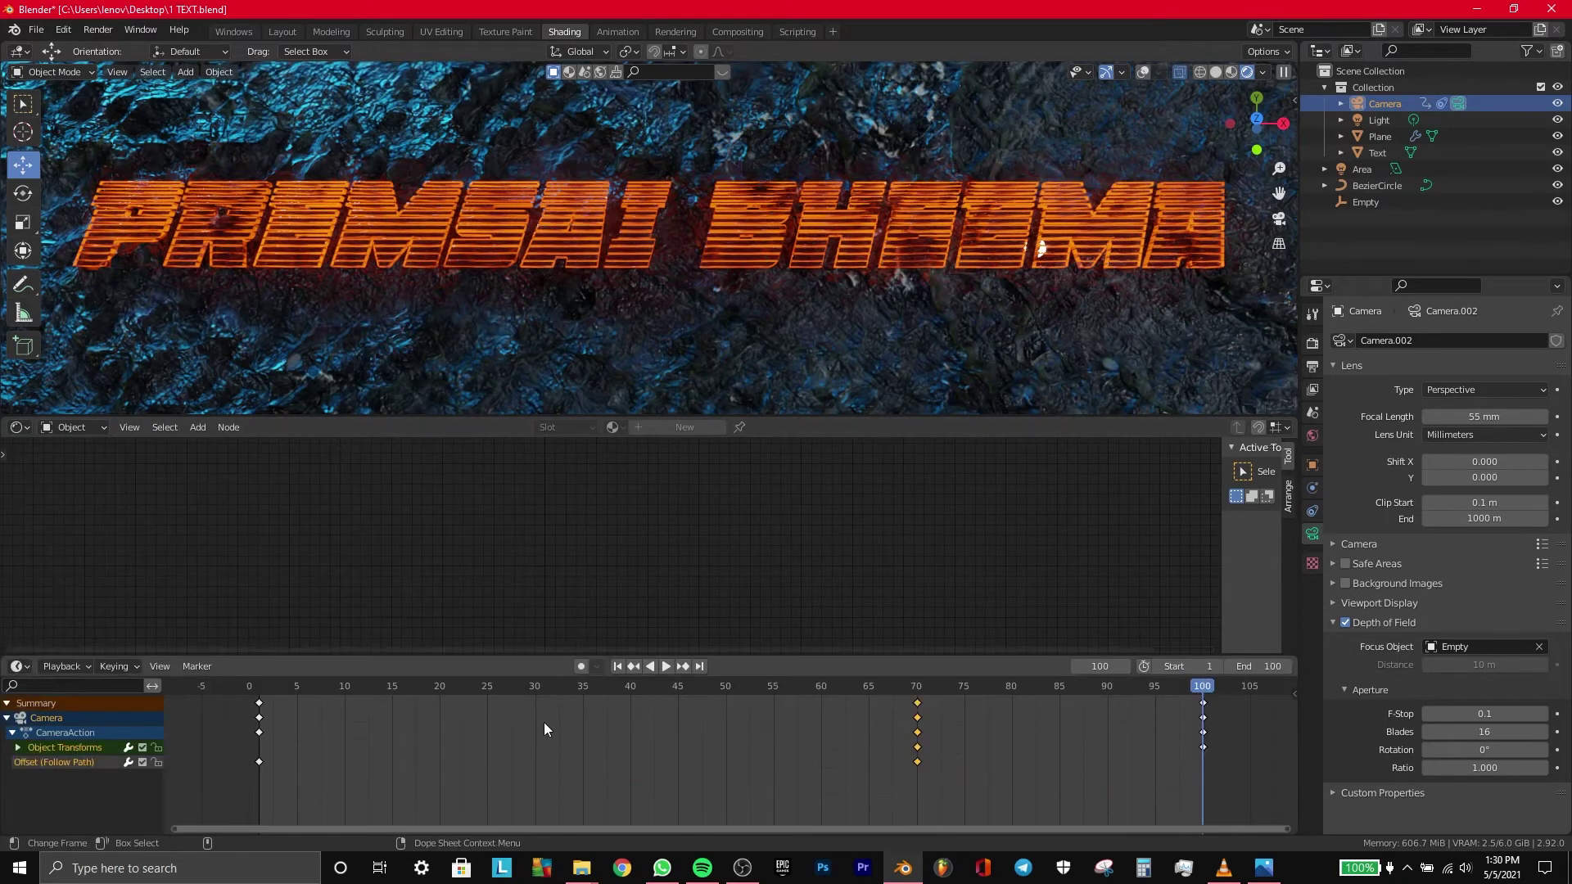
Step: Return to frame 0, select the ground plane, and look through the camera
key("Escape")
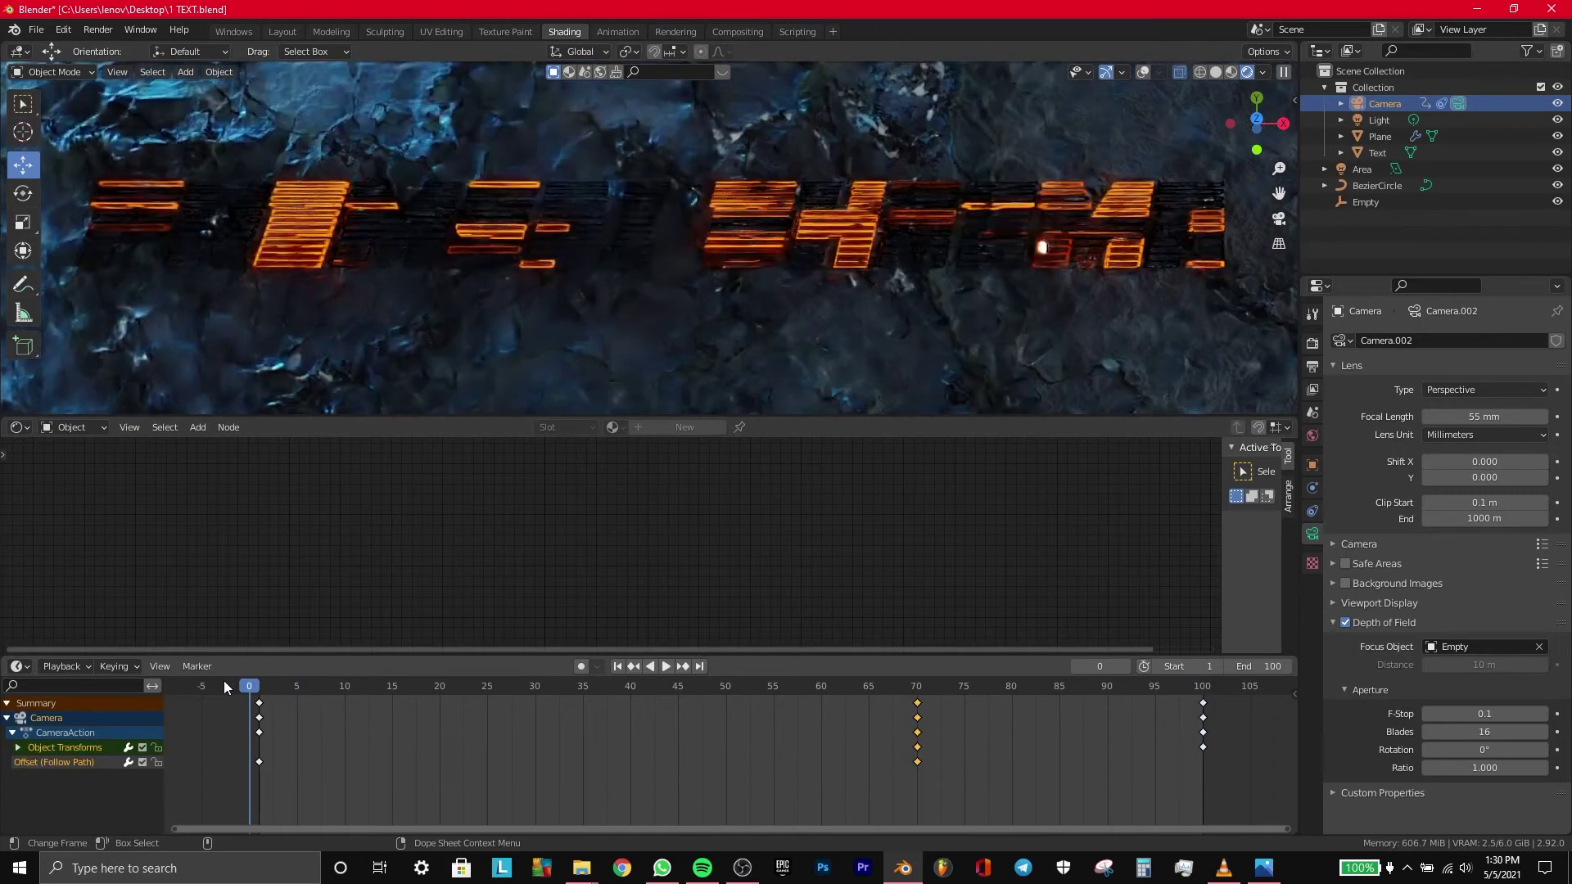
key("KP_Decimal")
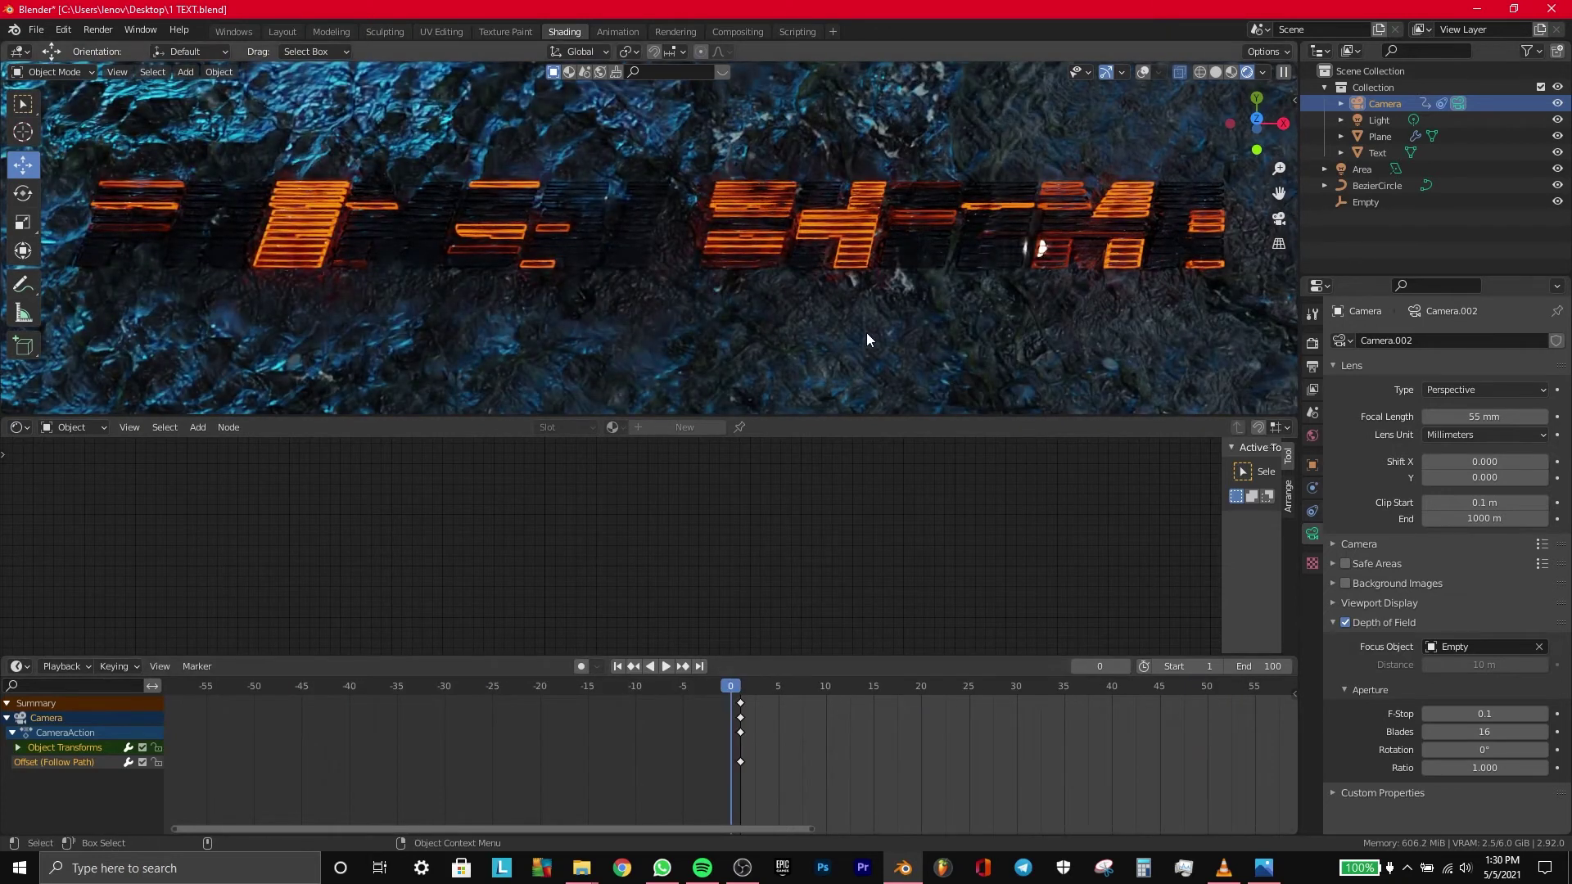
left_click(866, 333)
key("KP_0")
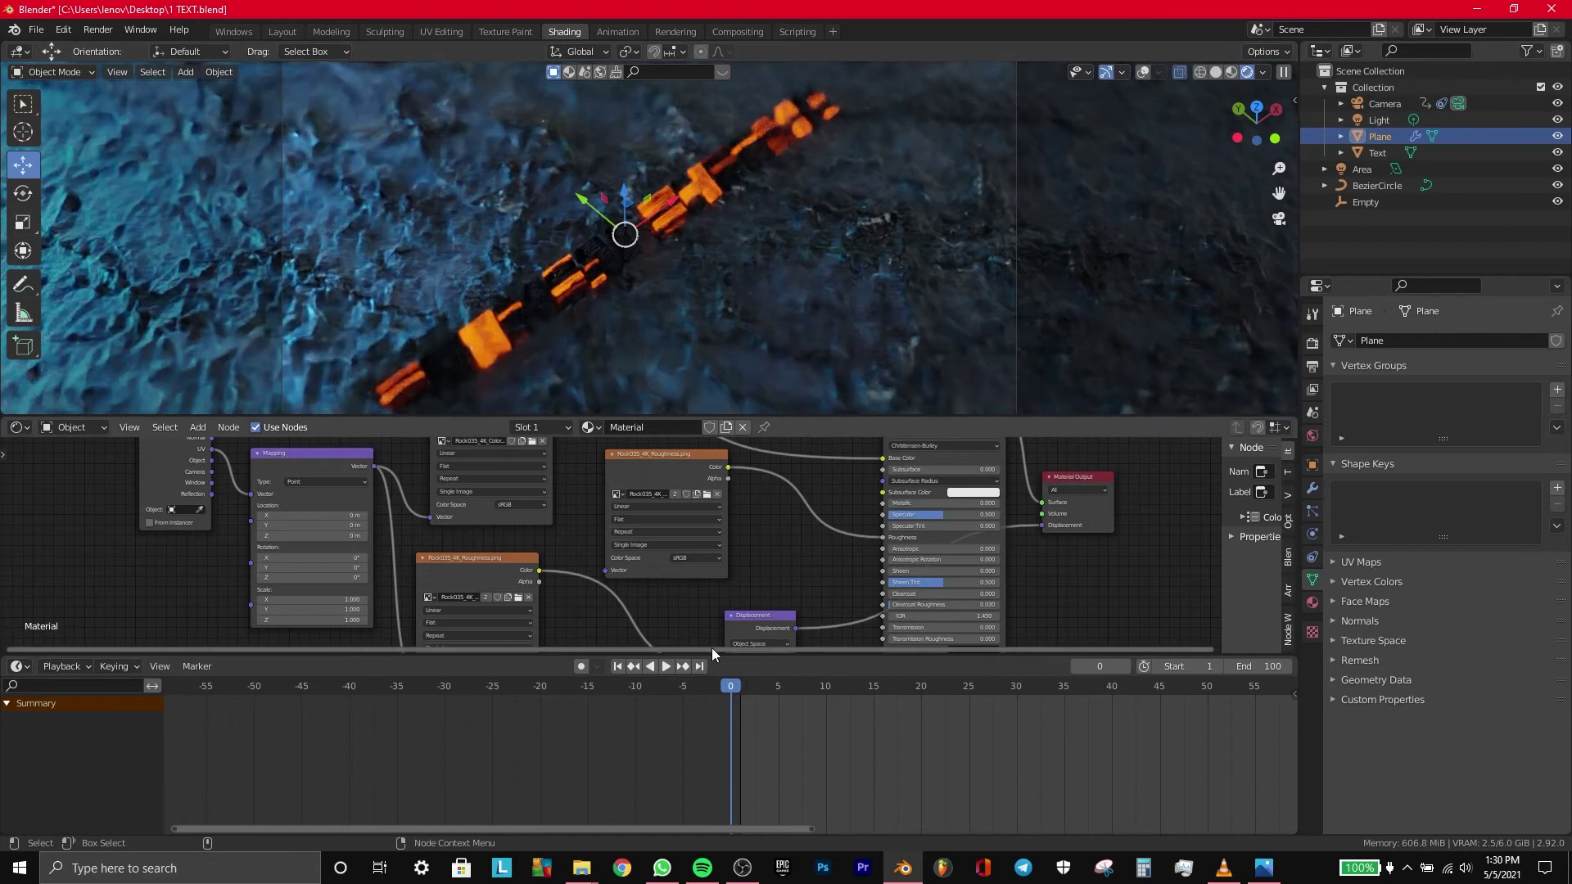
Step: Play and scrub the camera move, stop at frame 0, then select the Text object
key("space")
mouse_move(770, 690)
left_mouse_down()
mouse_move(1021, 686)
mouse_move(1252, 709)
mouse_move(731, 739)
left_mouse_up()
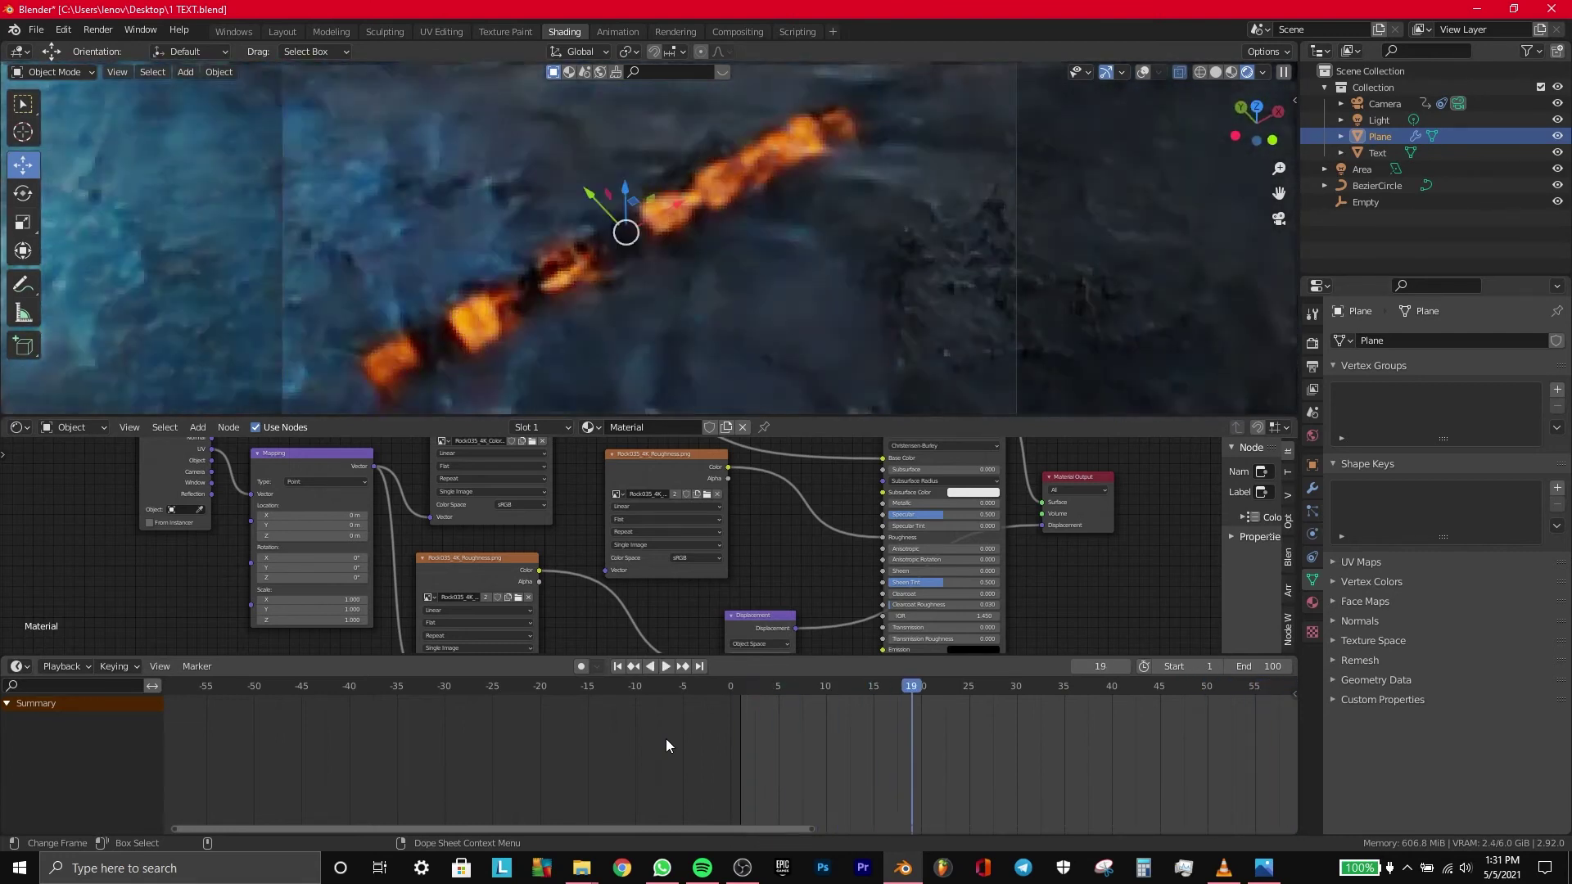
left_click_drag(793, 691, 712, 691)
key("space")
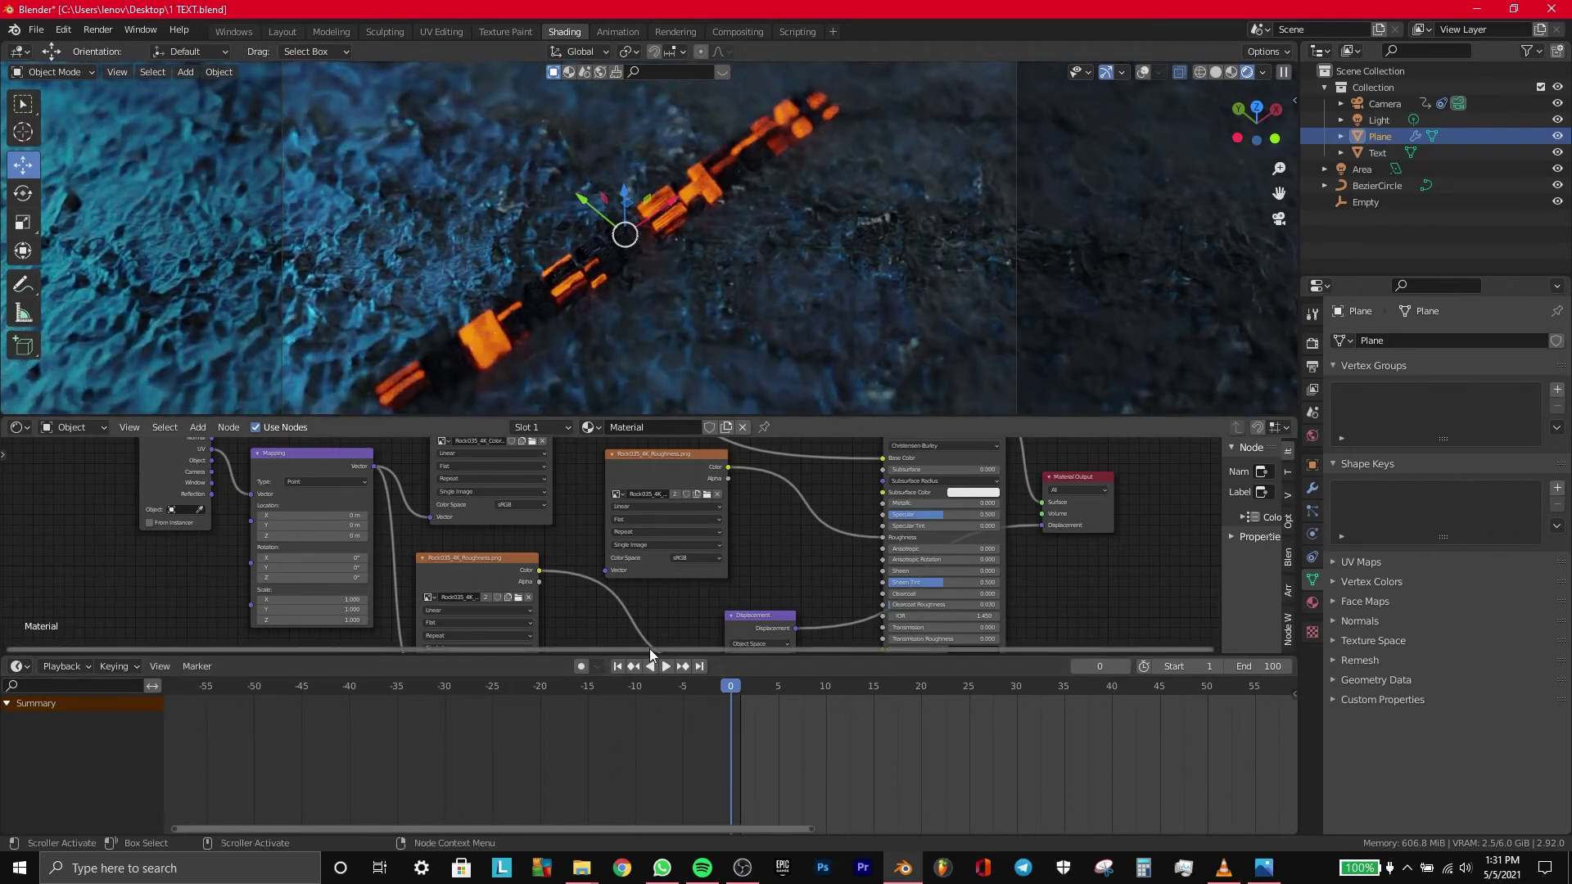
left_click(1384, 158)
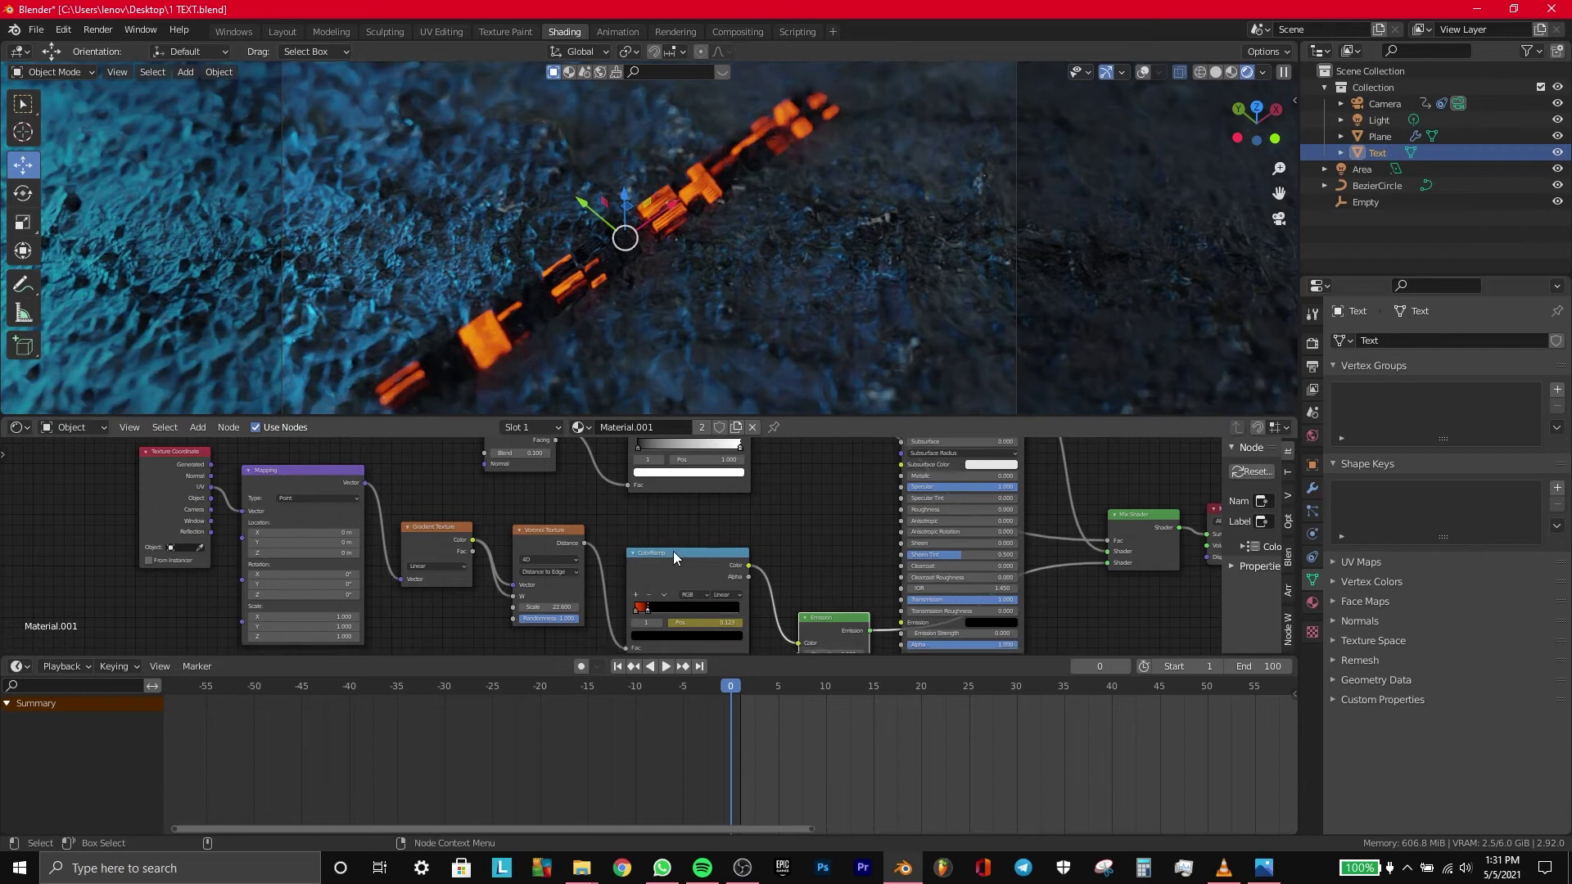
Step: Delete the Voronoi node and link Gradient Texture Color into the ColorRamp Fac
left_click_drag(674, 551, 670, 545)
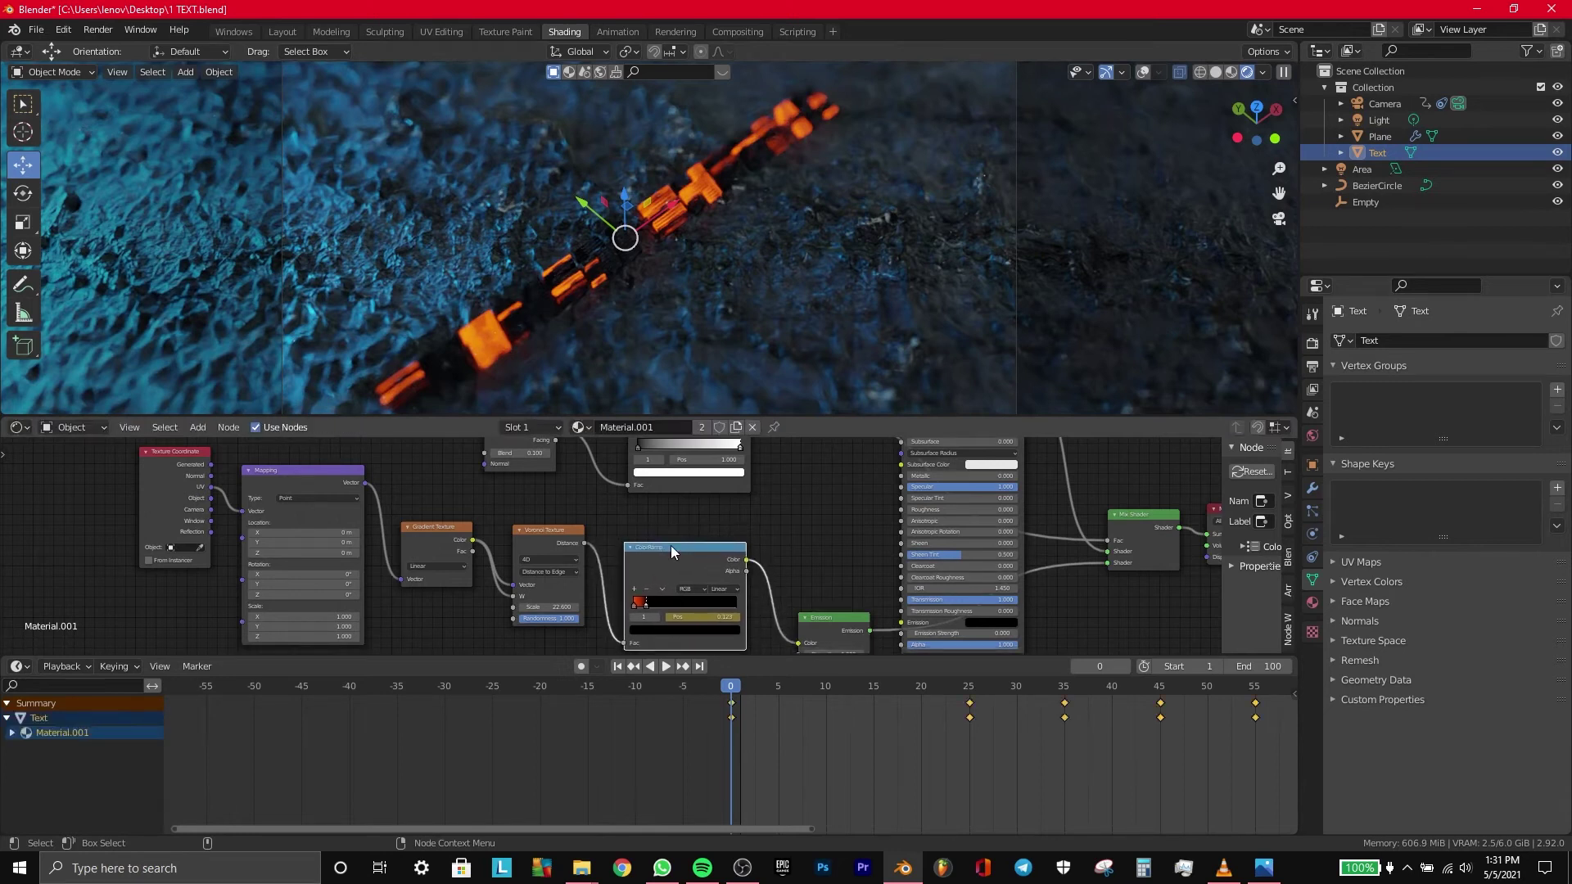
left_click_drag(832, 620, 833, 604)
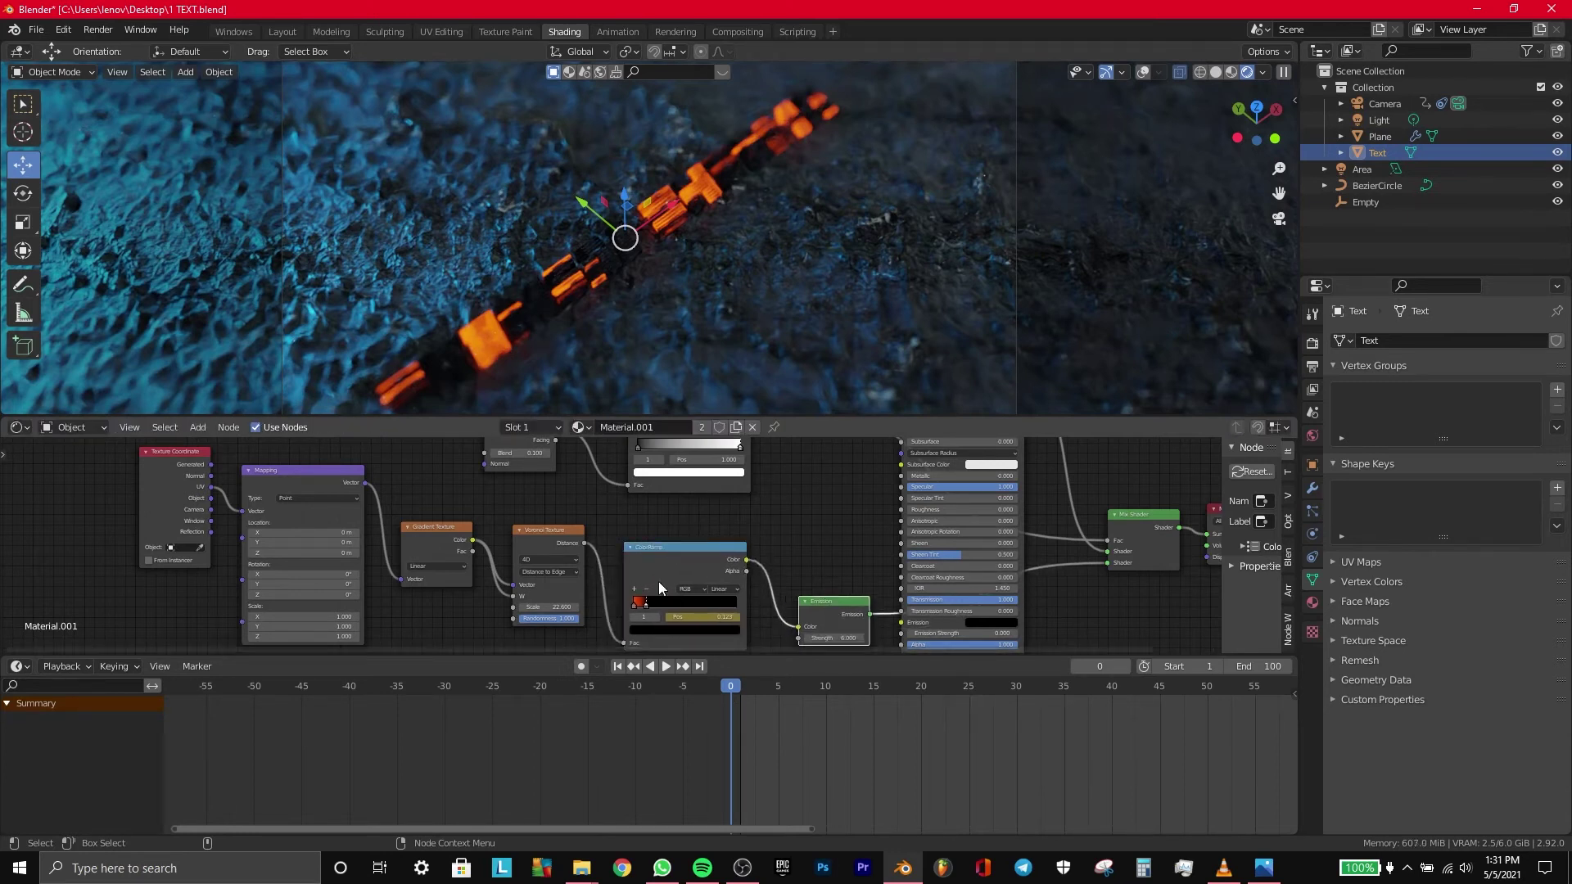
key("x")
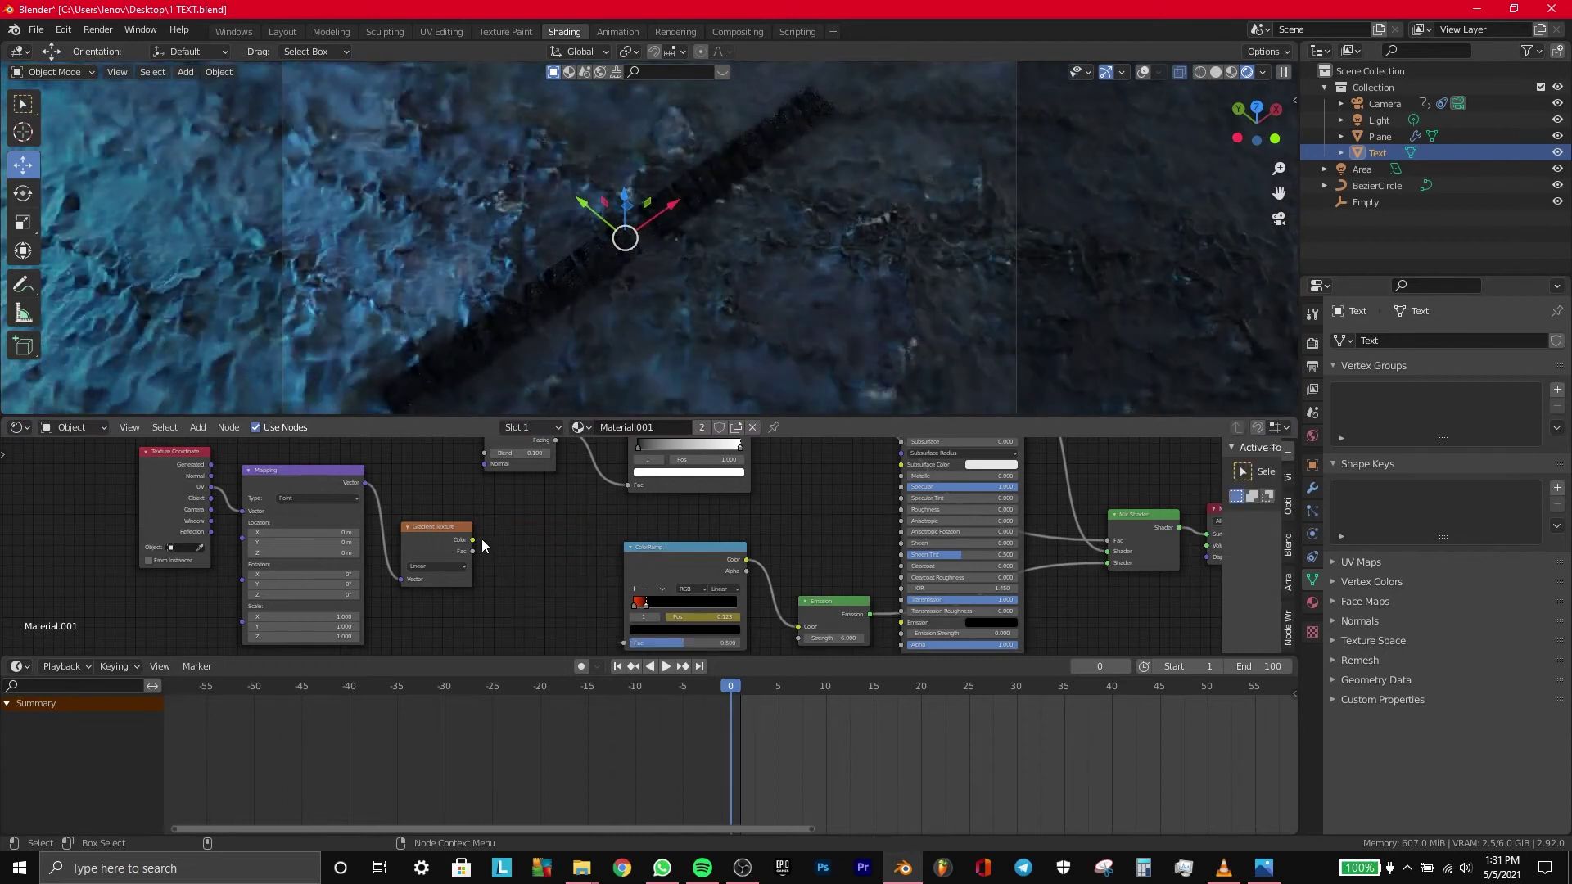
left_click_drag(626, 644, 626, 644)
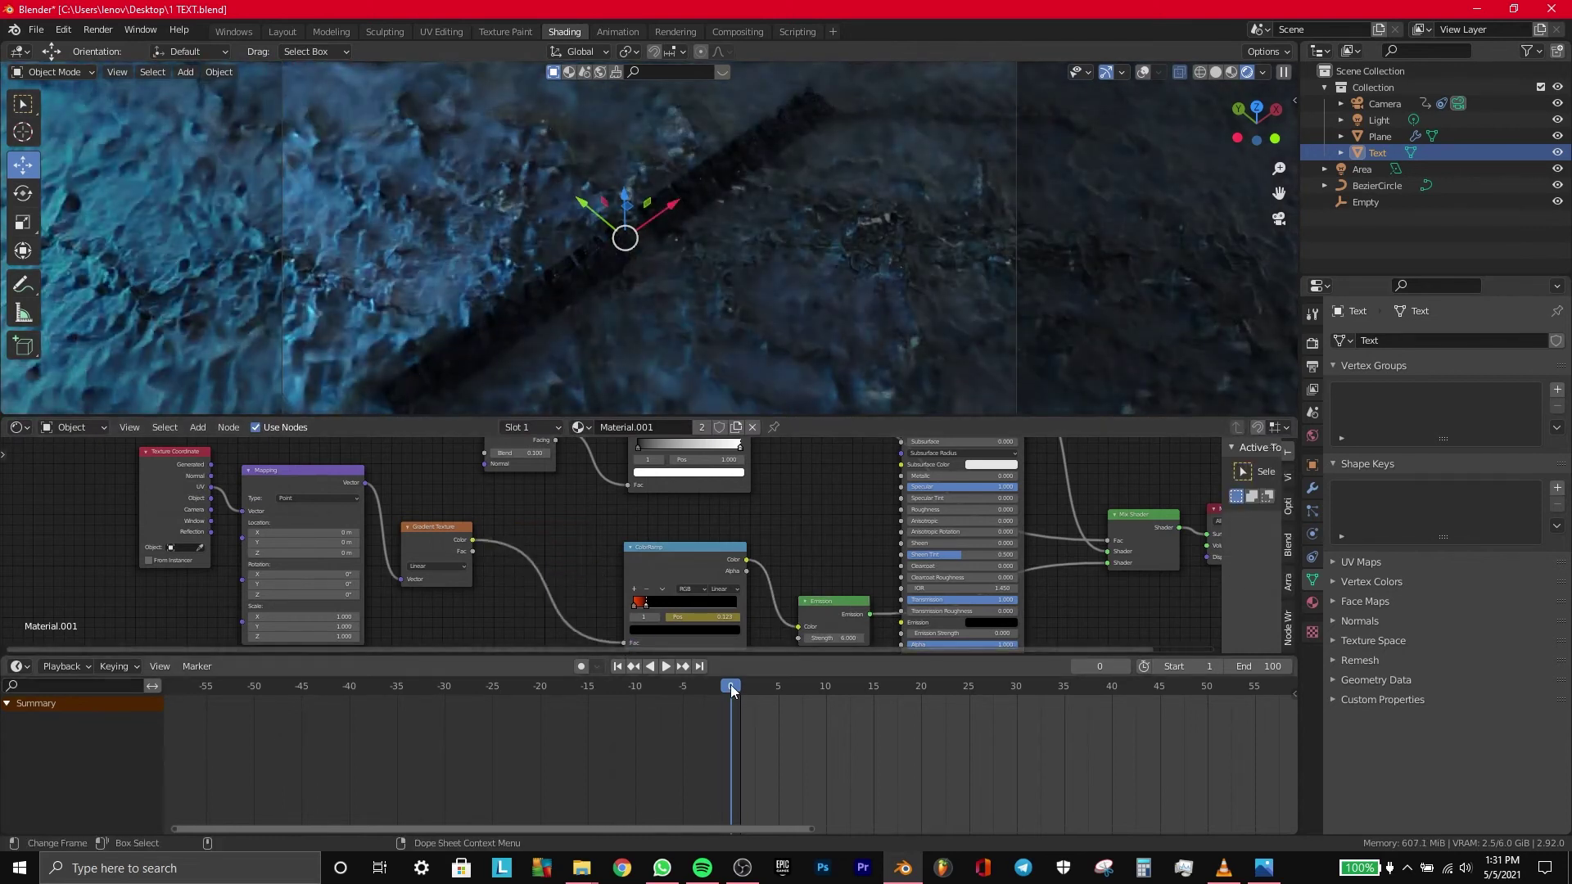
Step: Play and scrub the full frame range to preview the reveal, stopping at frame 94
key("space")
left_click_drag(810, 686, 741, 696)
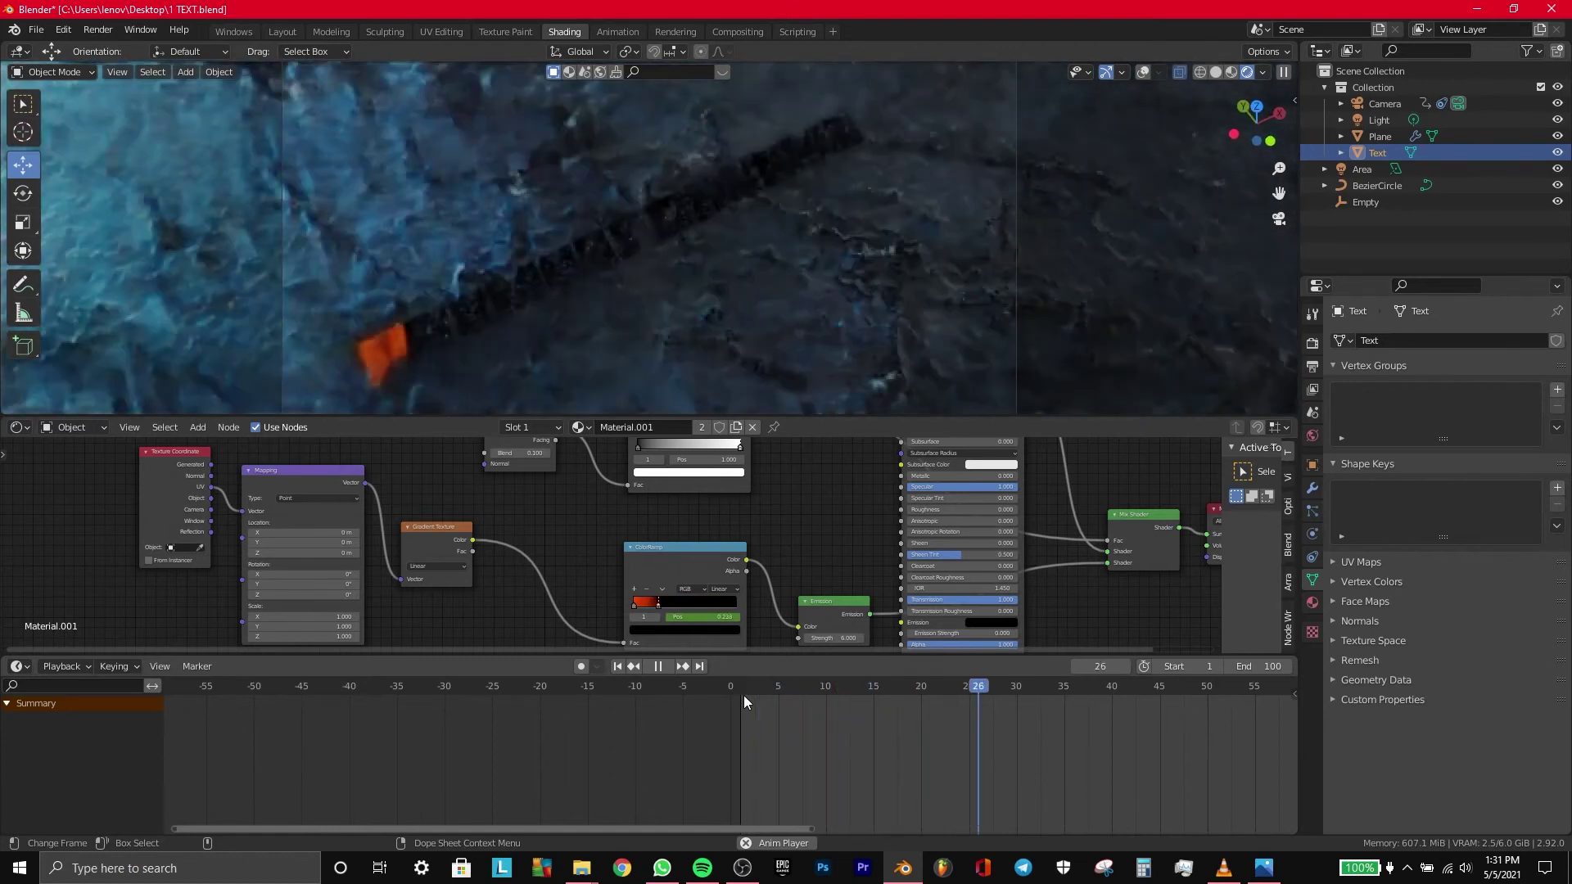
left_click_drag(733, 828, 1056, 835)
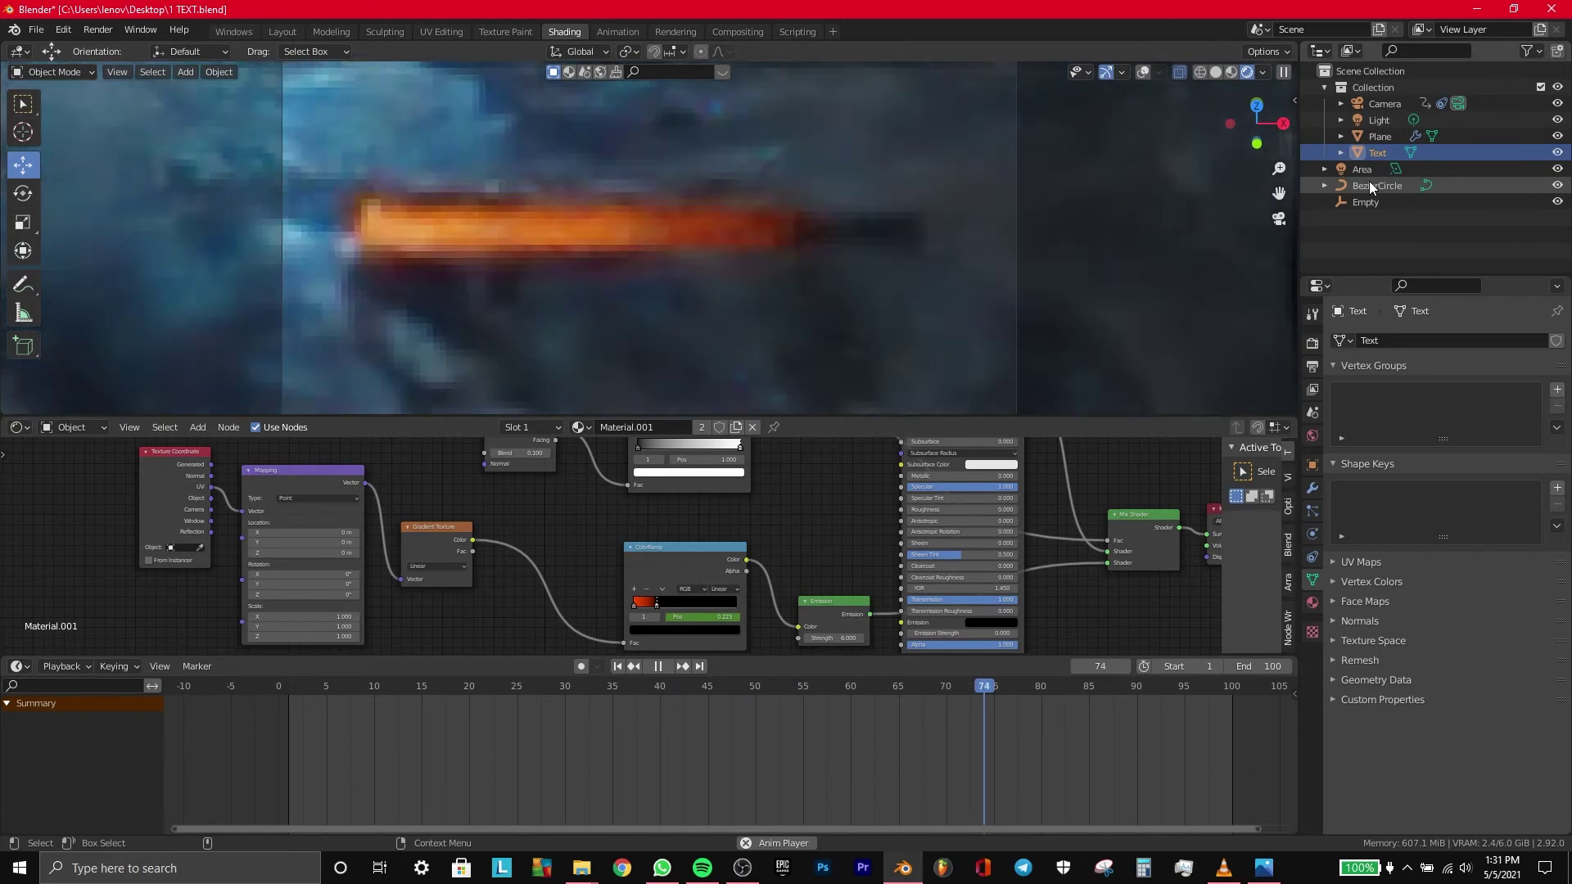
key("space")
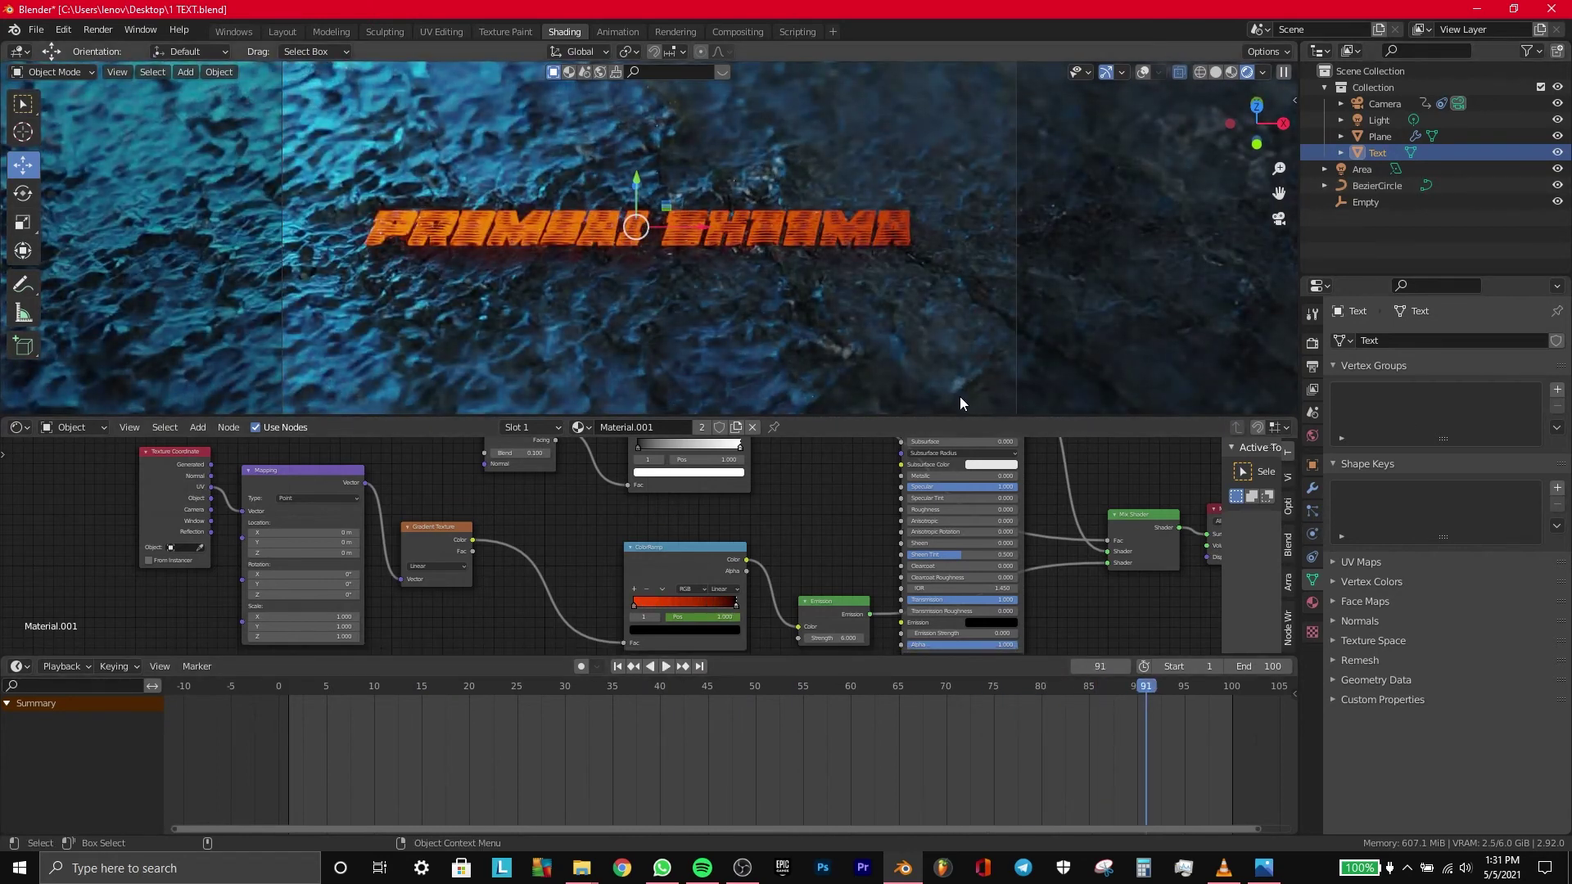
key("space")
mouse_move(832, 683)
left_mouse_down()
mouse_move(758, 683)
mouse_move(1176, 690)
left_mouse_up()
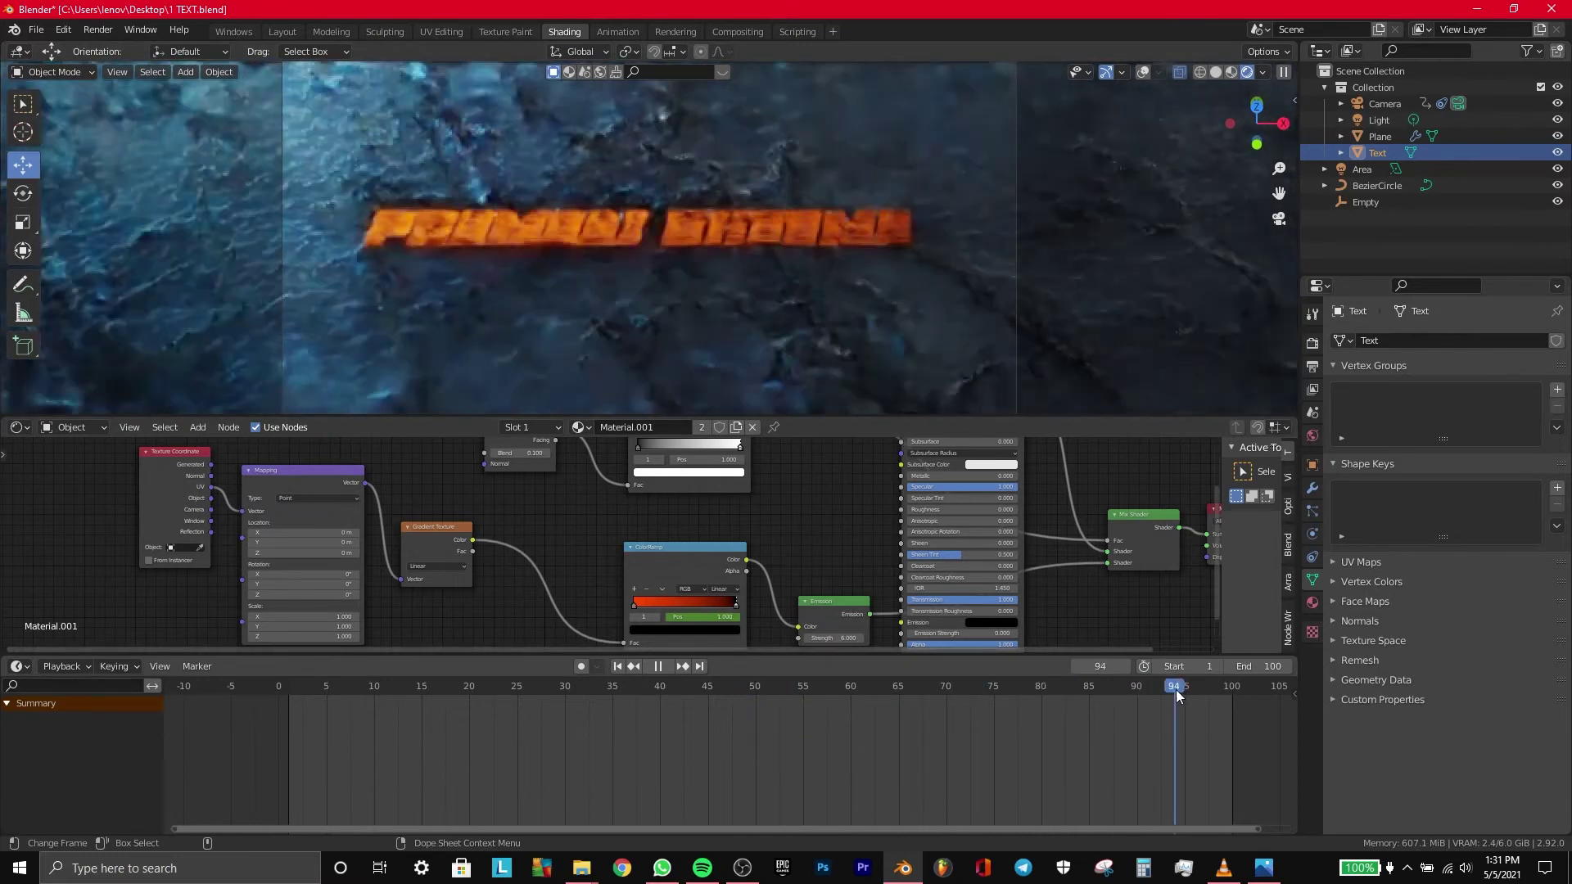
key("space")
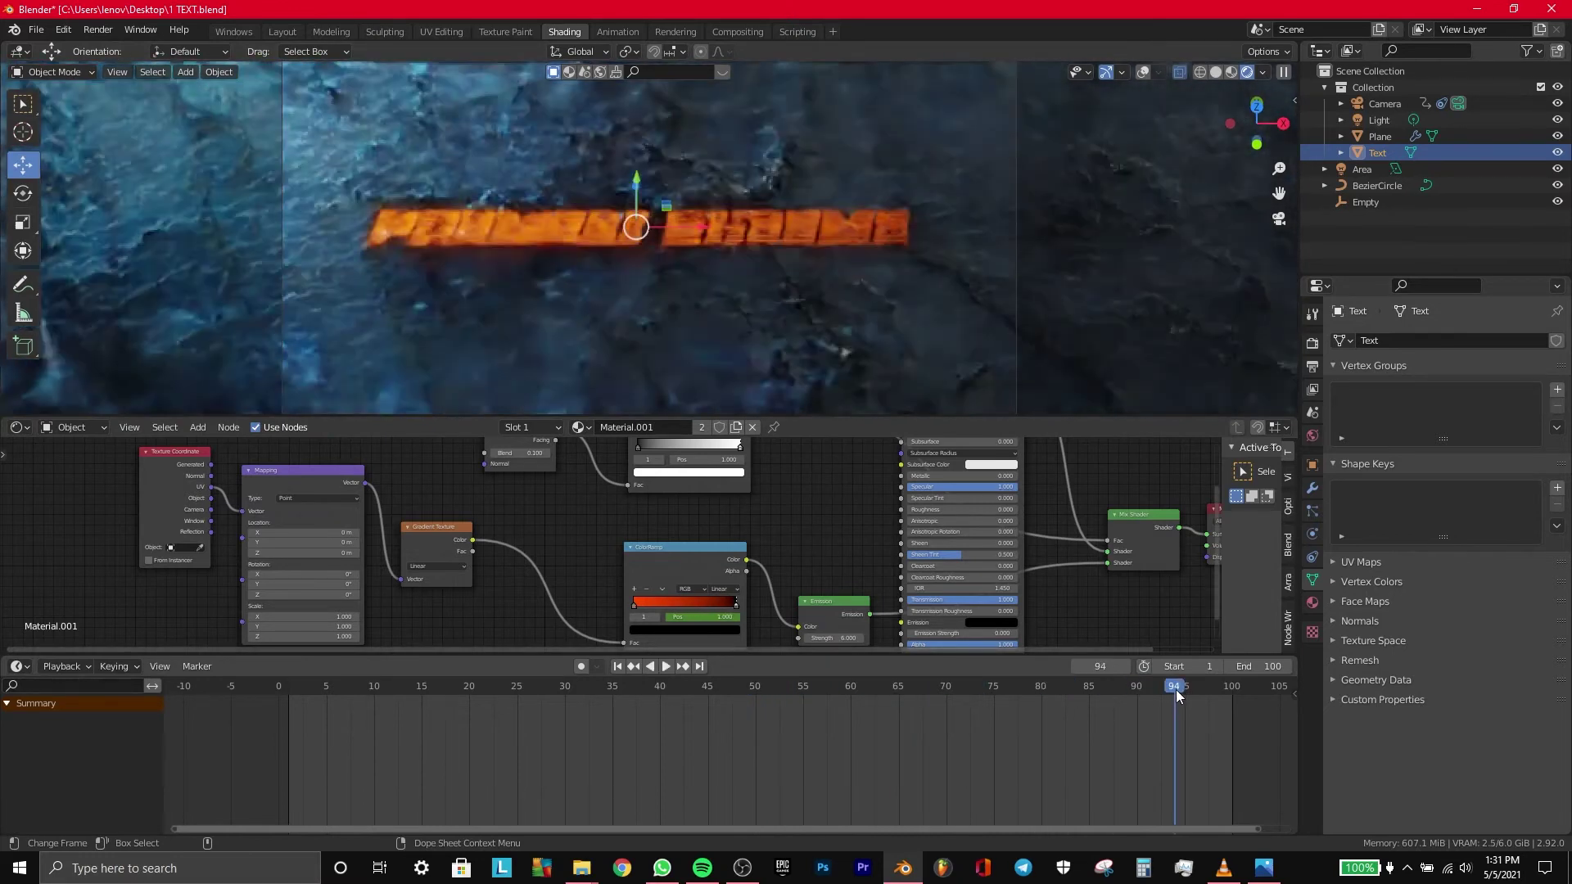
Step: Test-render frame 94, then check frames 40 and 54 of the animation
key("F12")
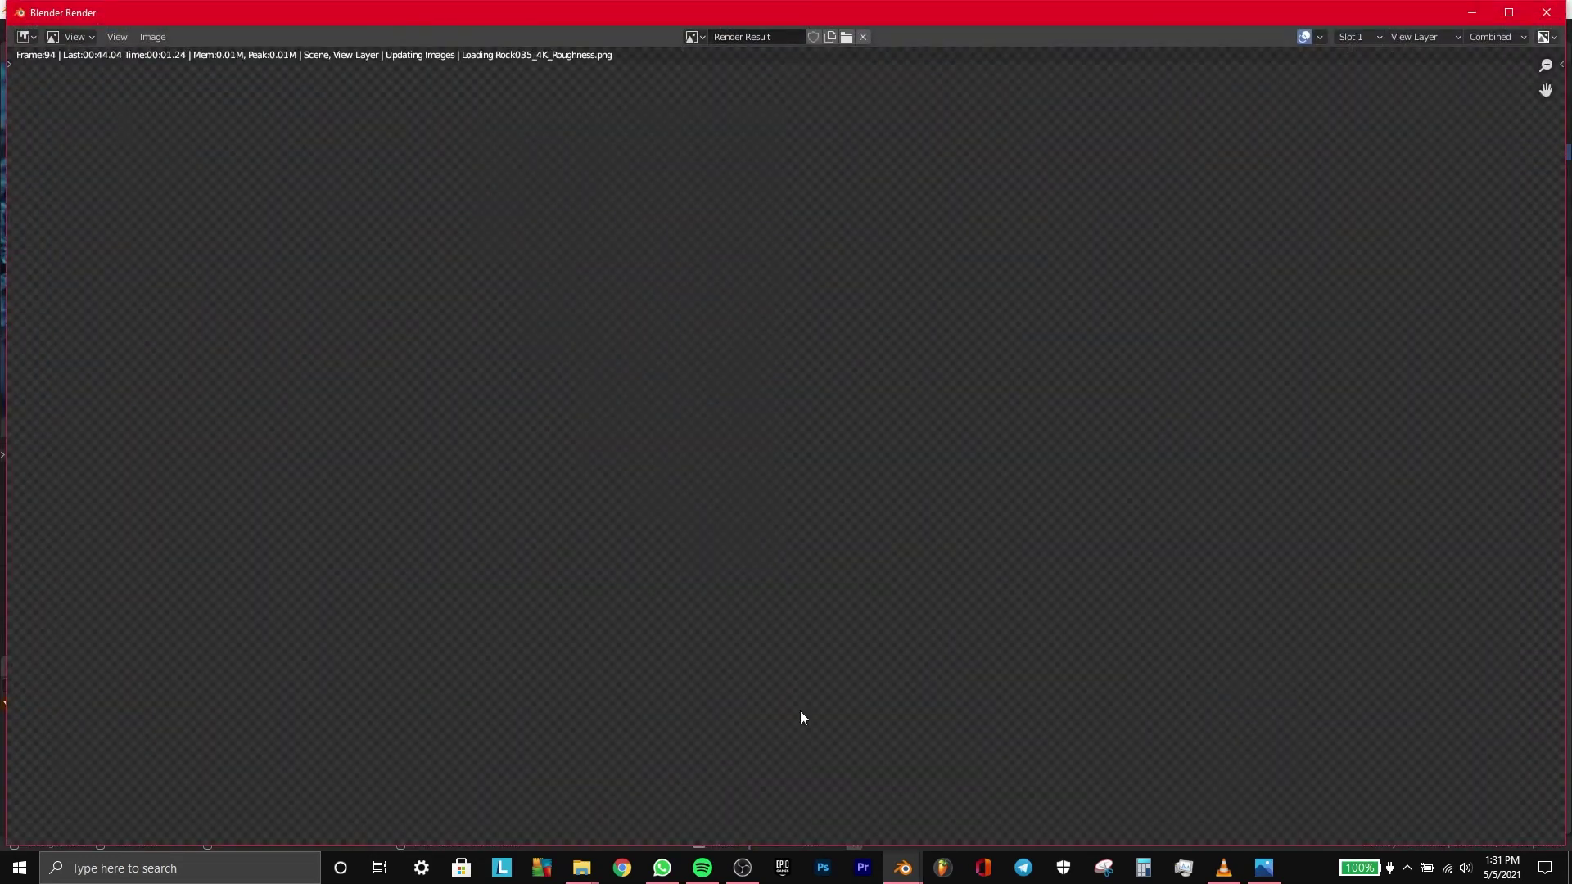
key("Escape")
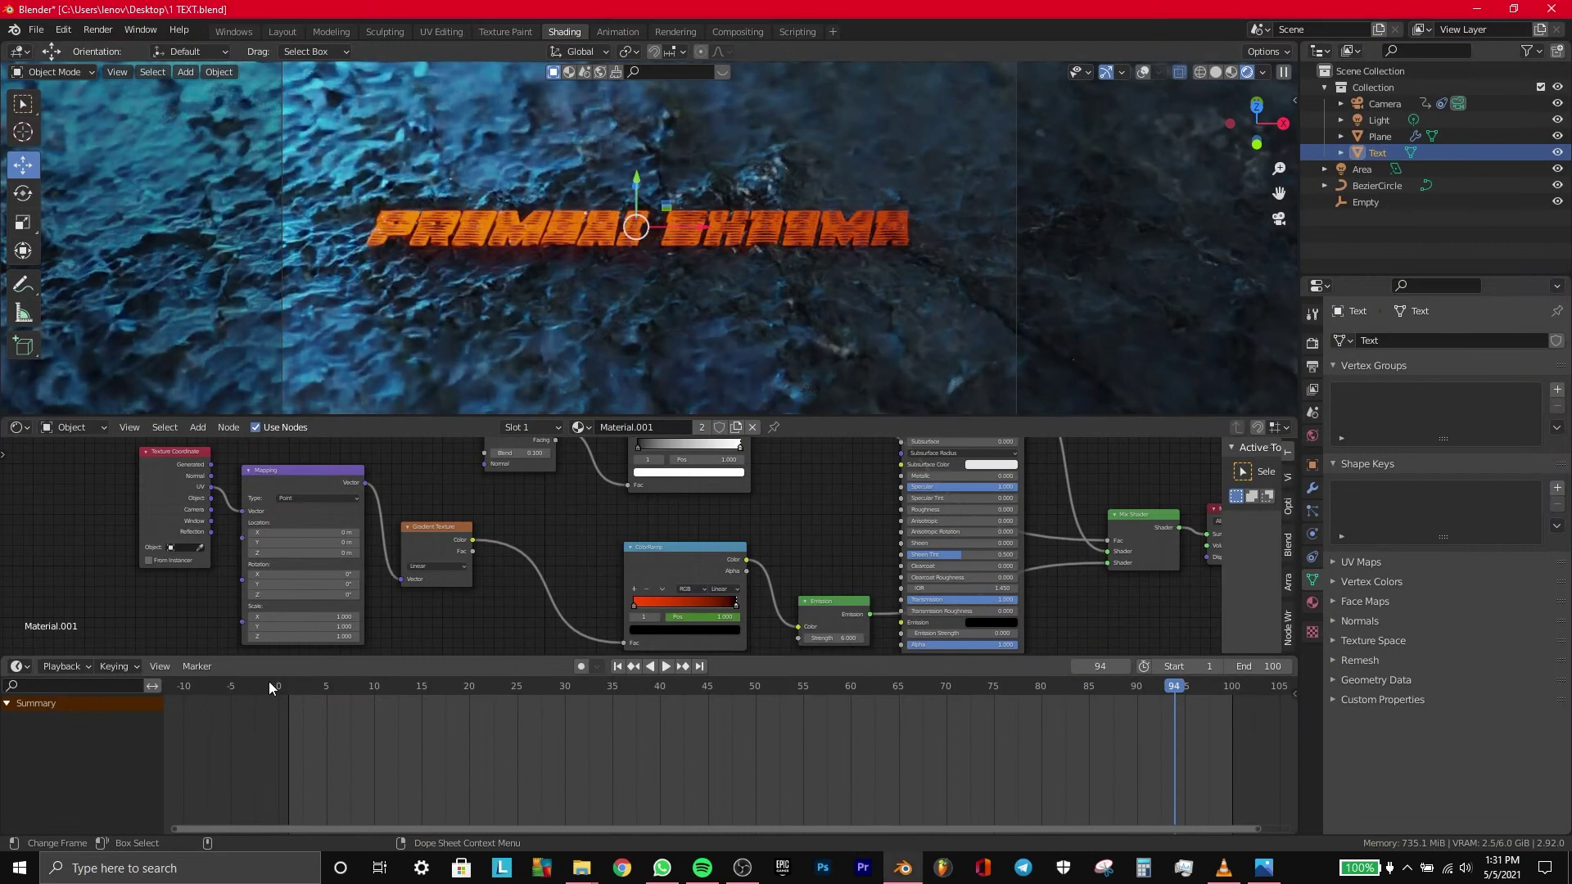
left_click_drag(282, 689, 662, 705)
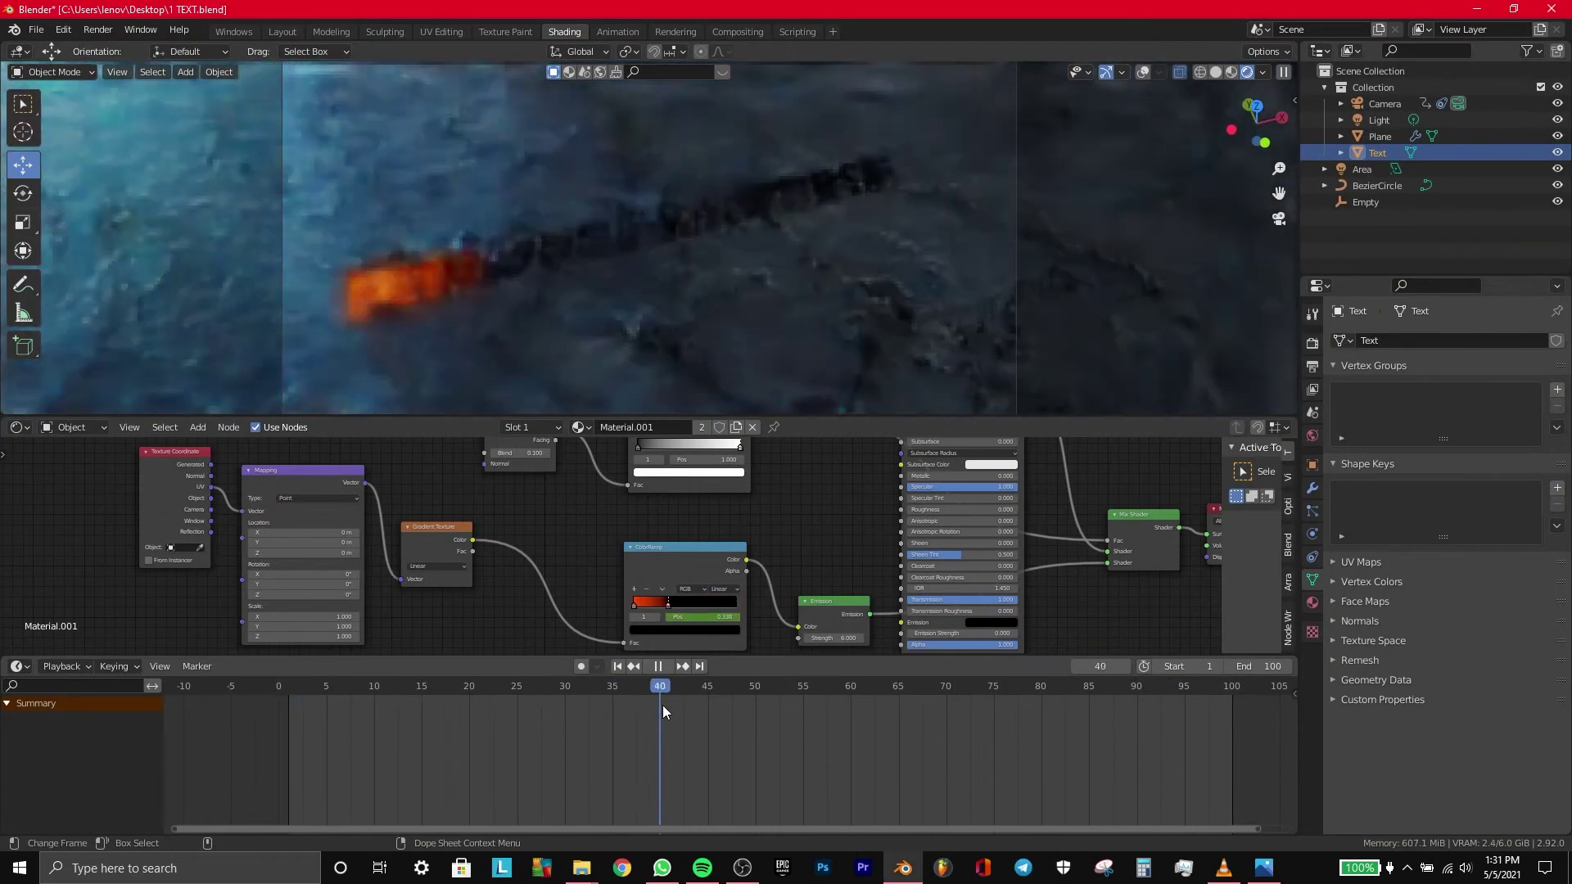
left_click_drag(759, 708, 798, 704)
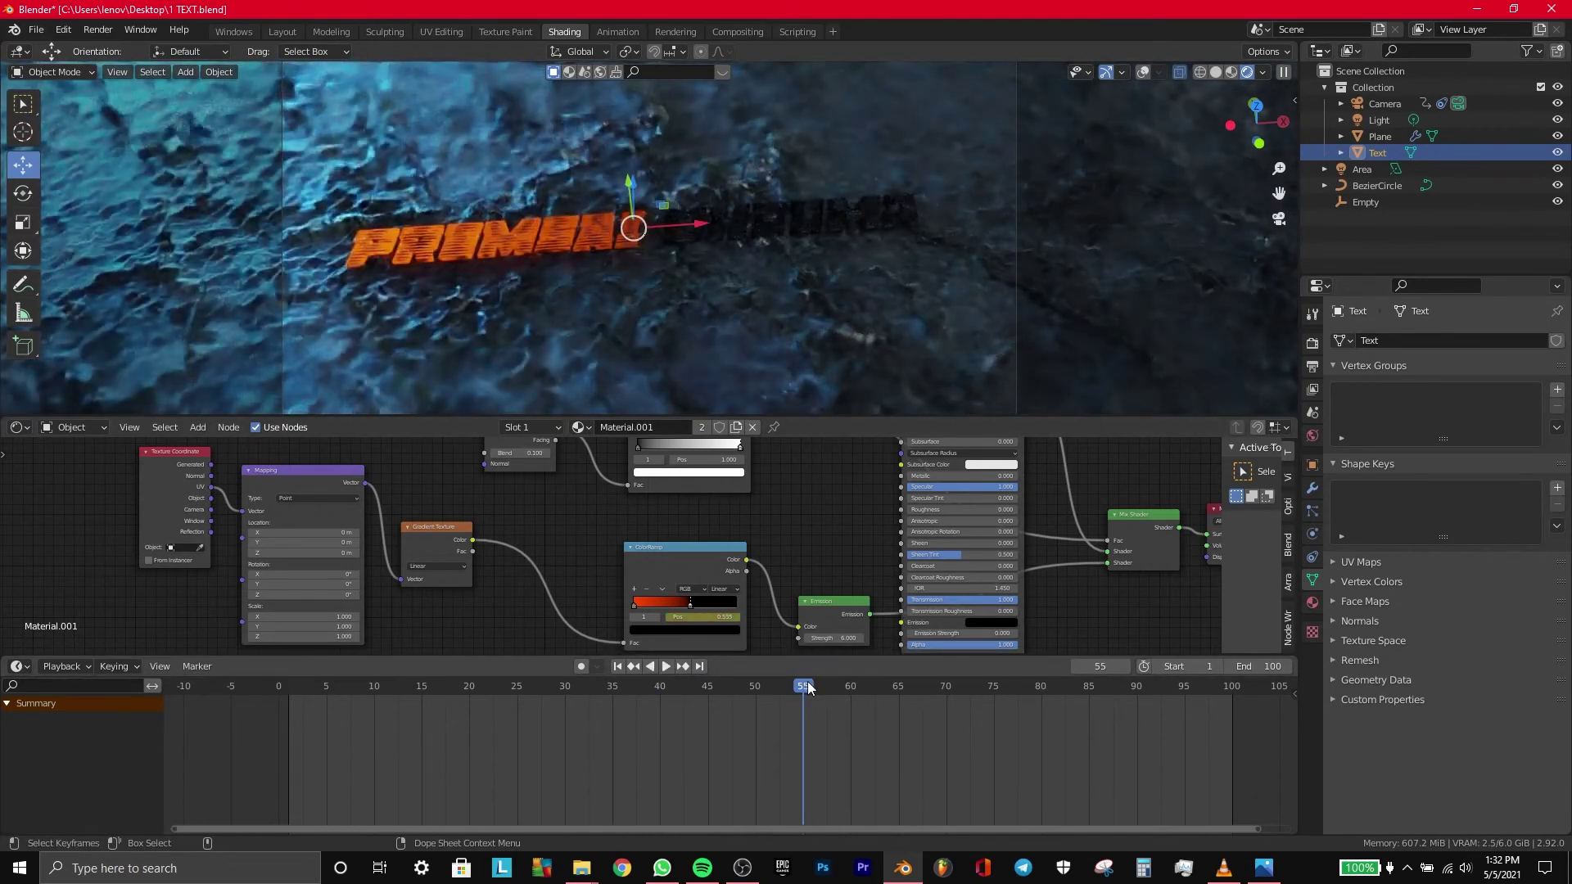
left_click(1268, 871)
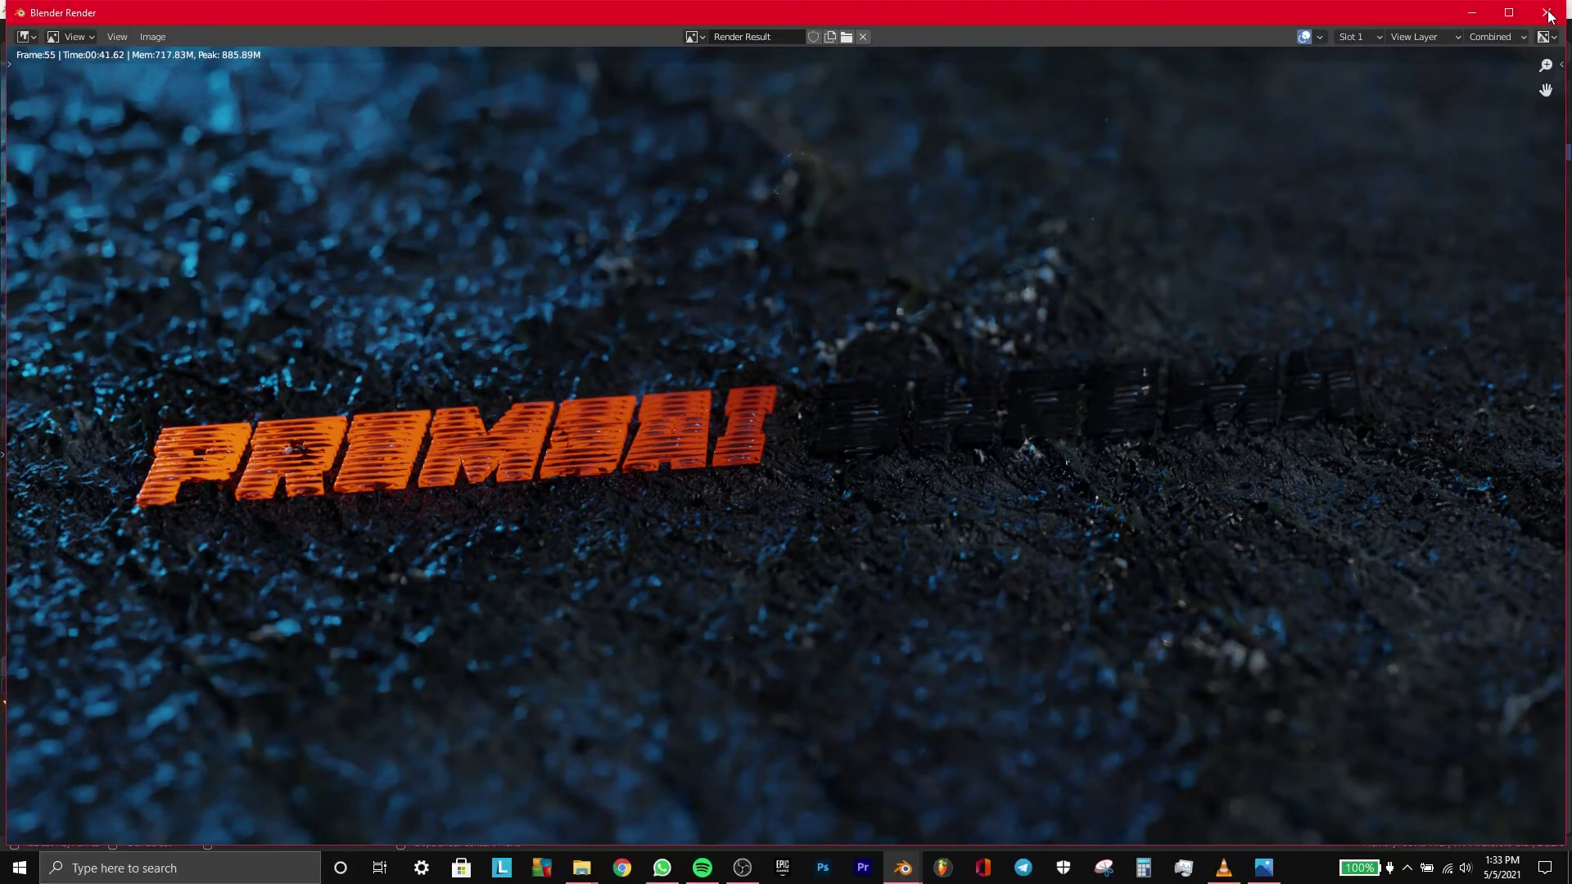
left_click(1547, 12)
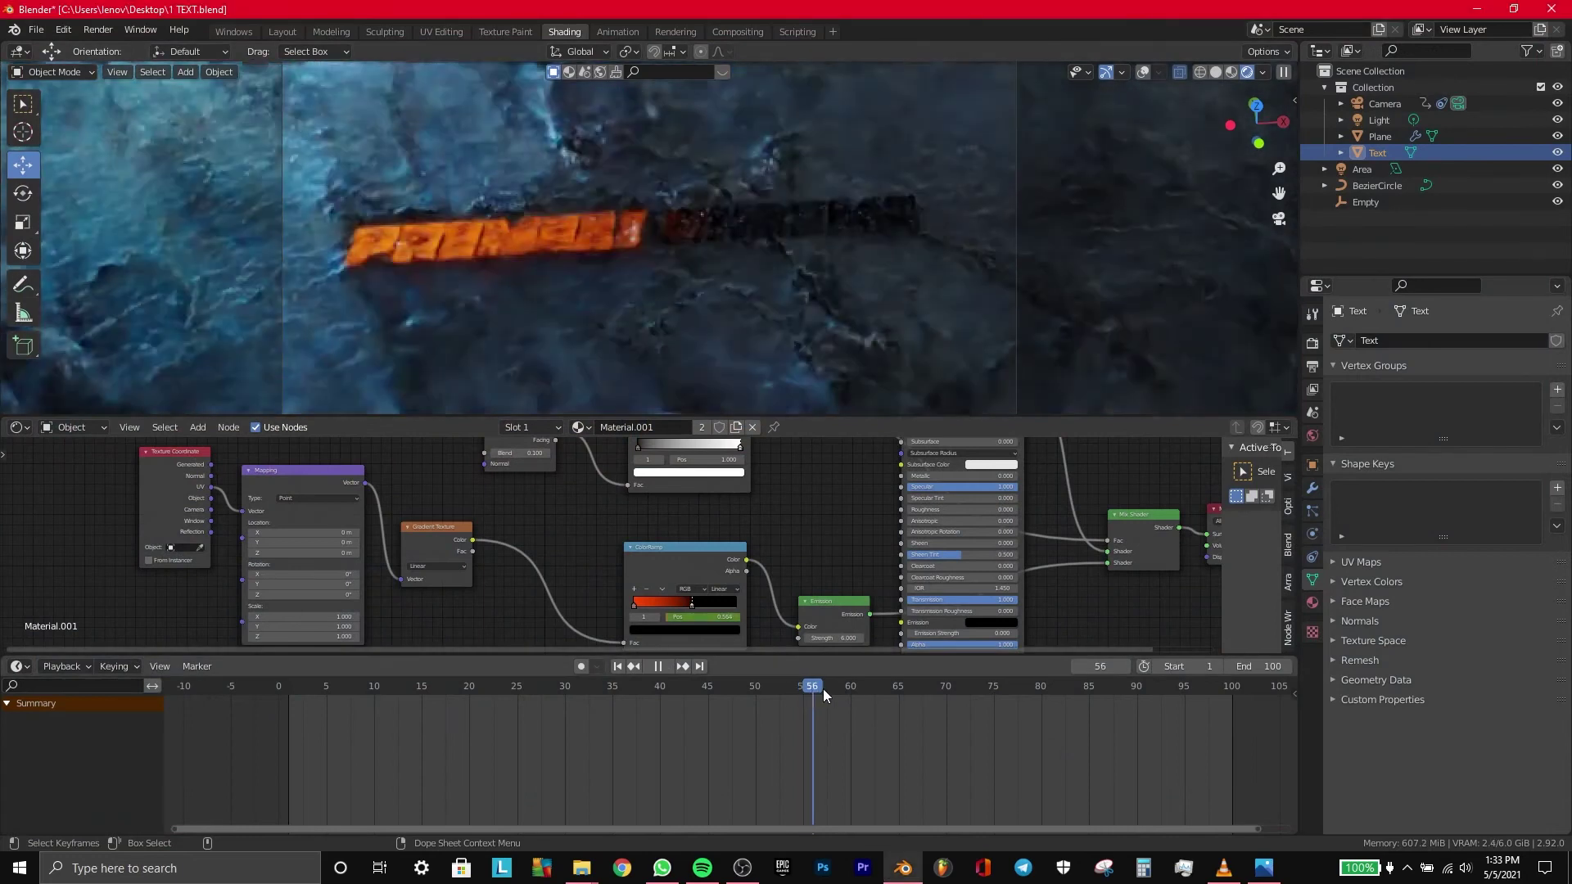
Step: Go to frame 100, render it with F12, and shorten the timeline area
left_click_drag(823, 689, 1220, 700)
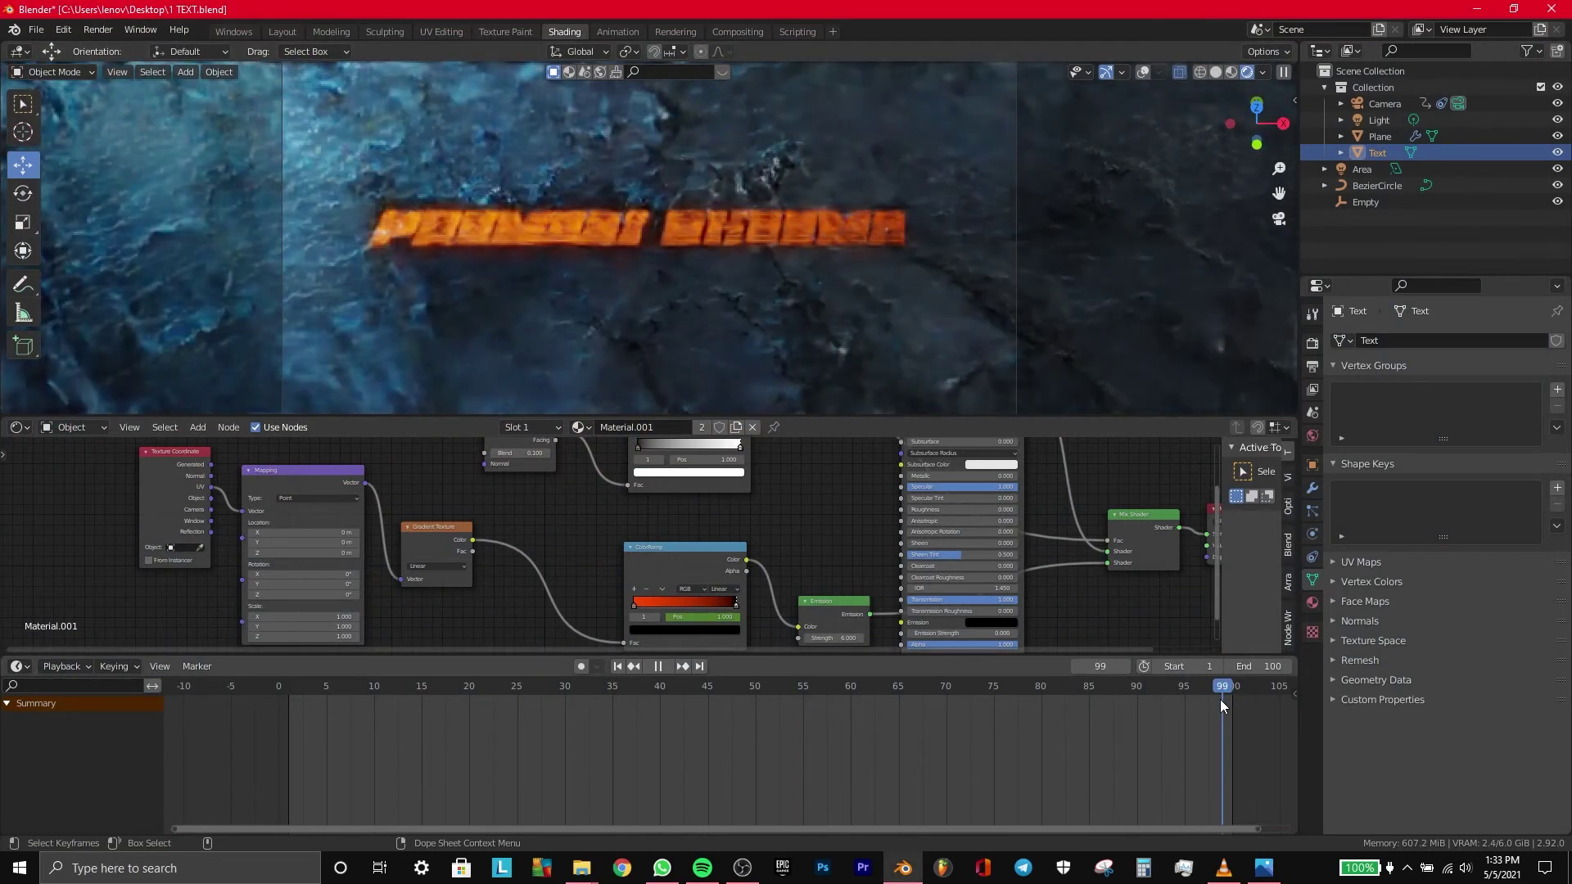
left_click_drag(1220, 699, 1230, 697)
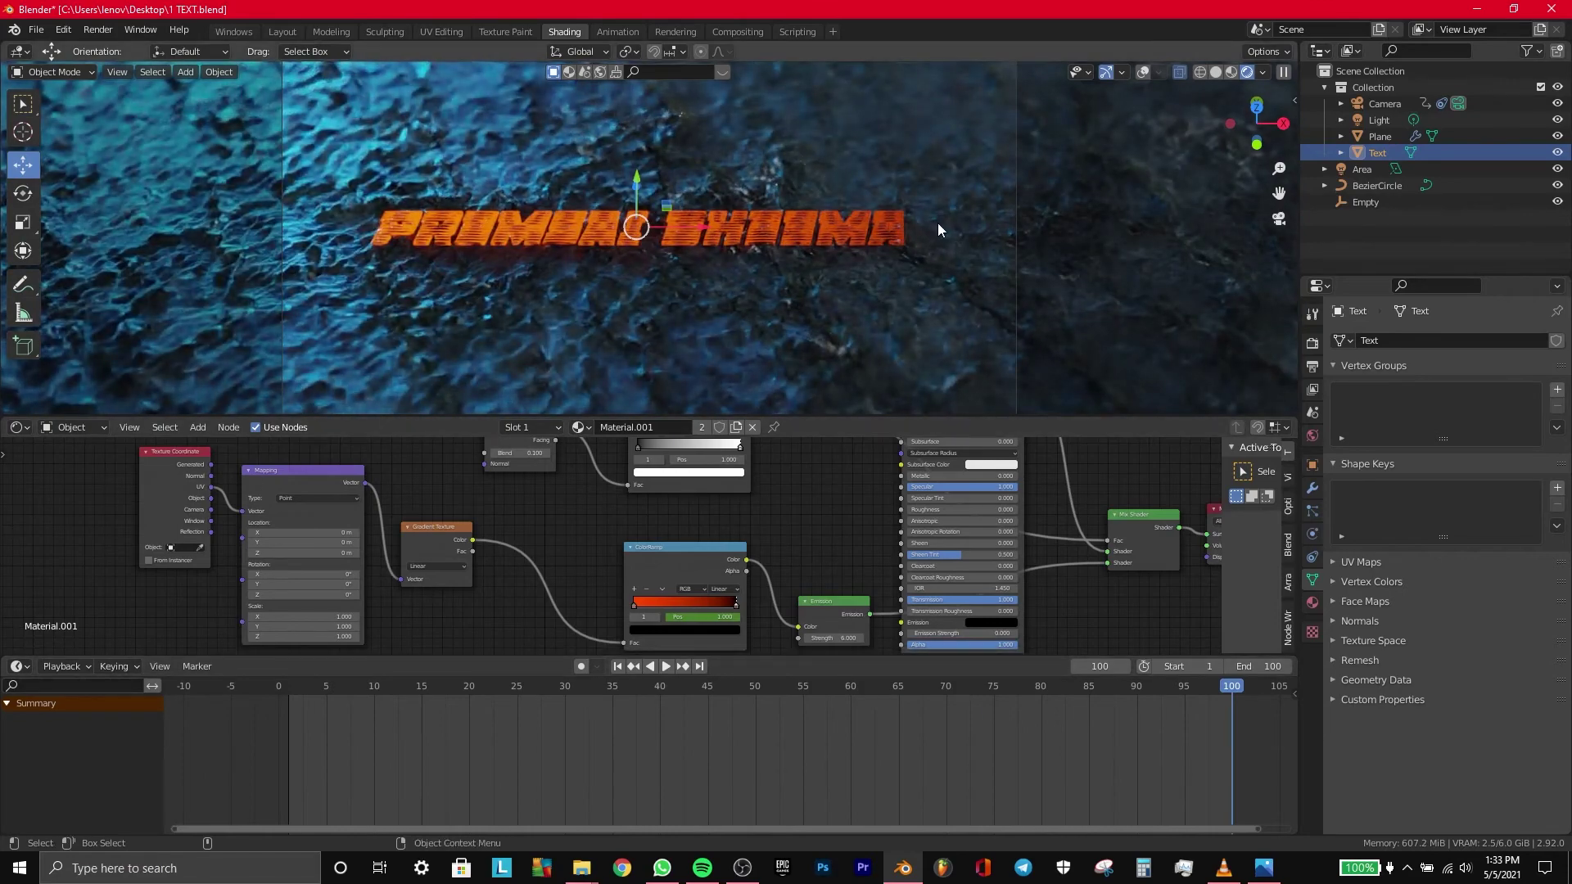
key("F12")
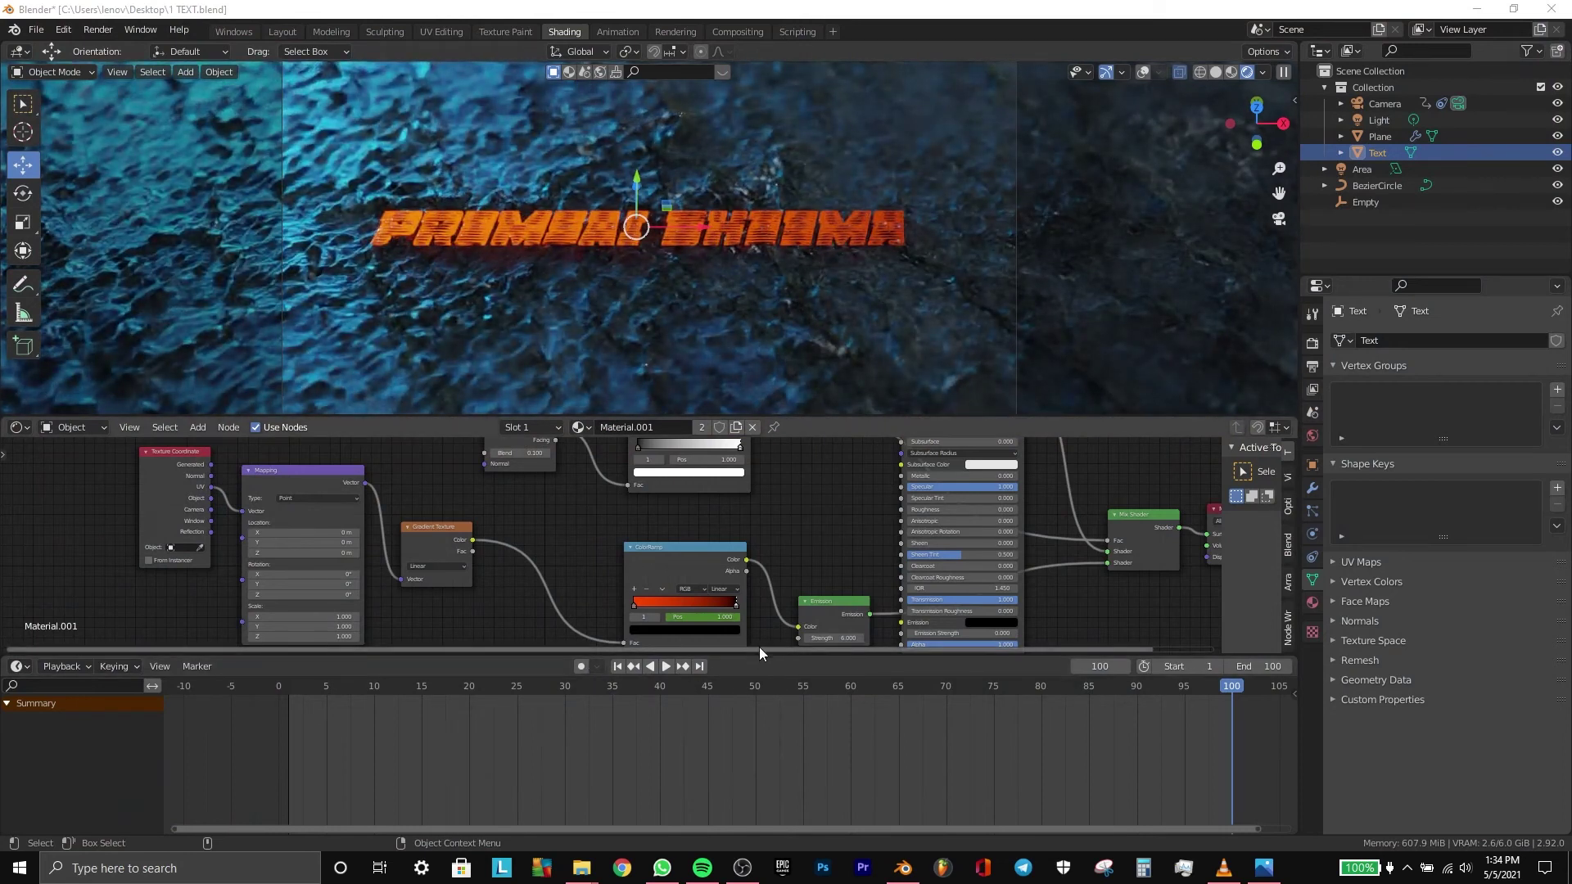
left_click_drag(774, 655, 780, 736)
Step: Select the camera and bring up the scene's Render Properties
left_click(1359, 103)
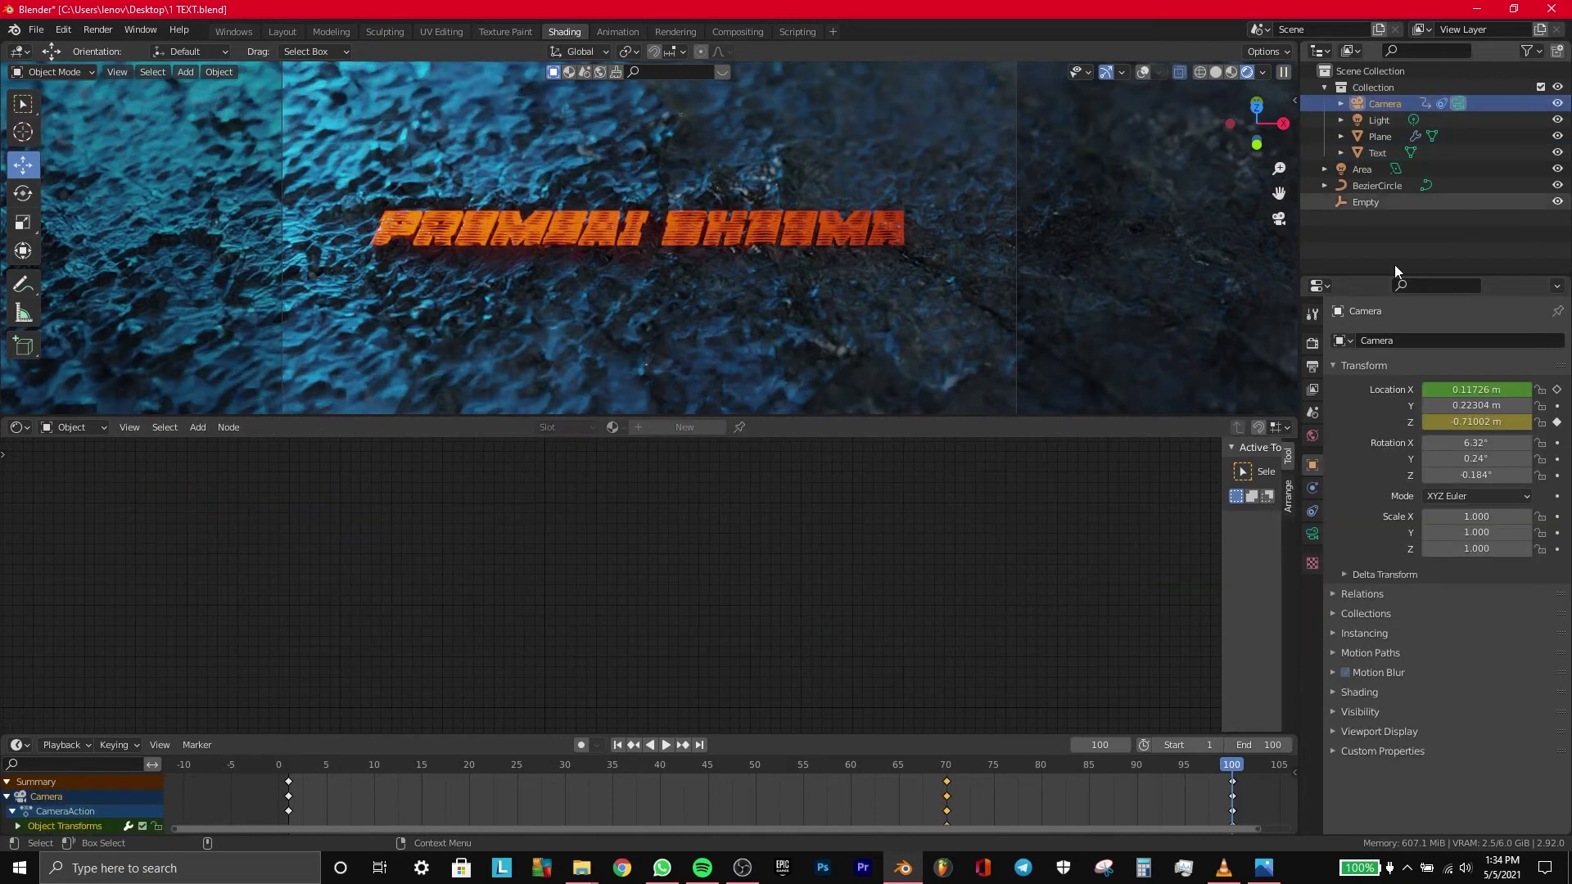
left_click(1367, 675)
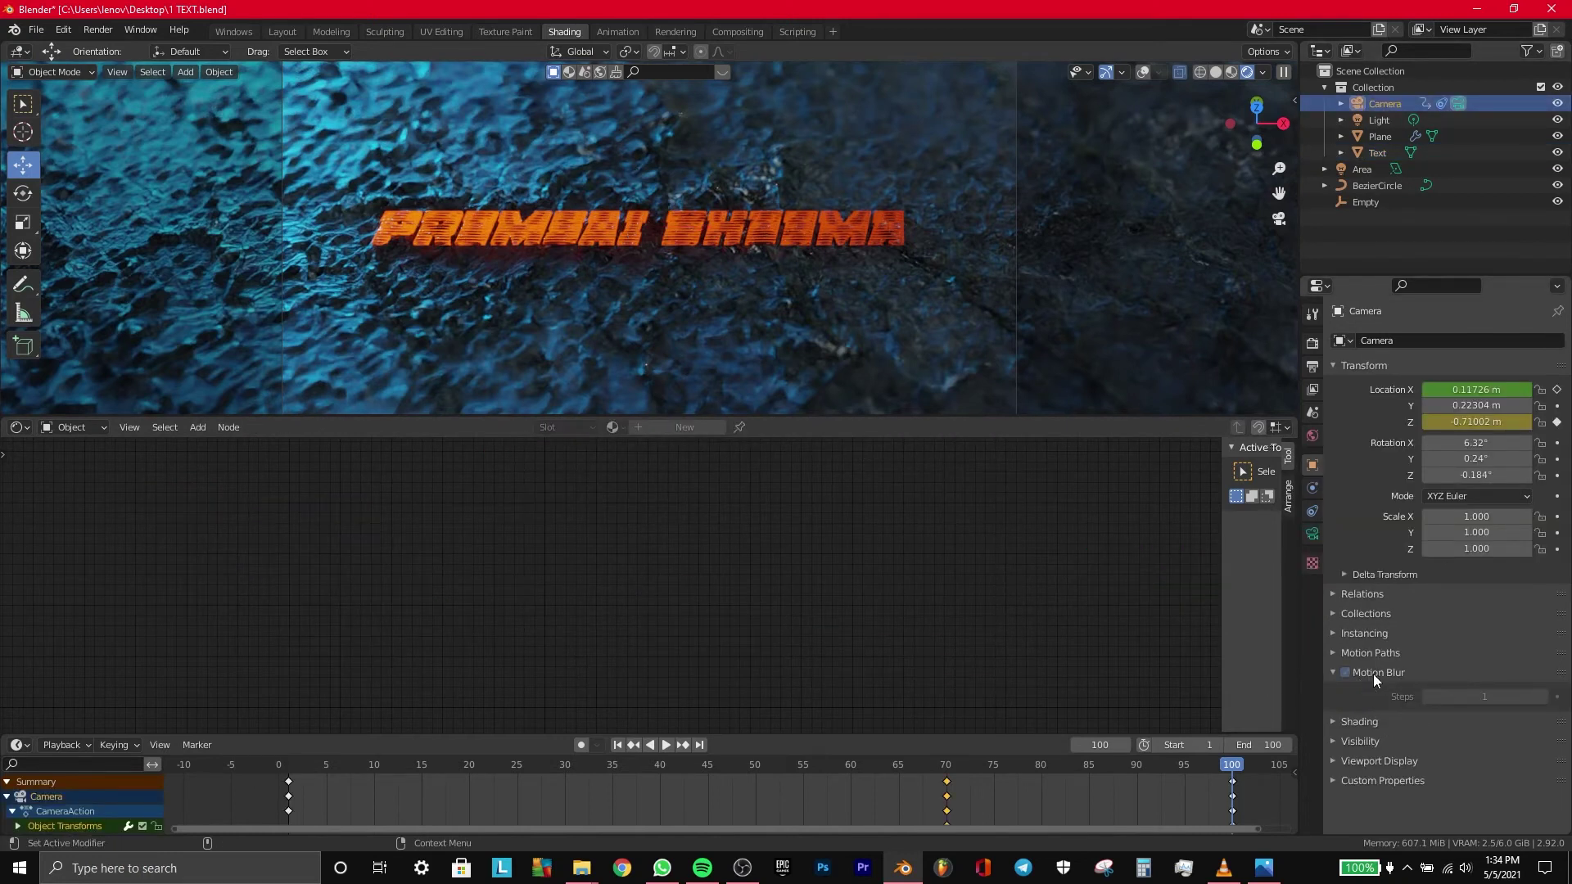
left_click(1312, 344)
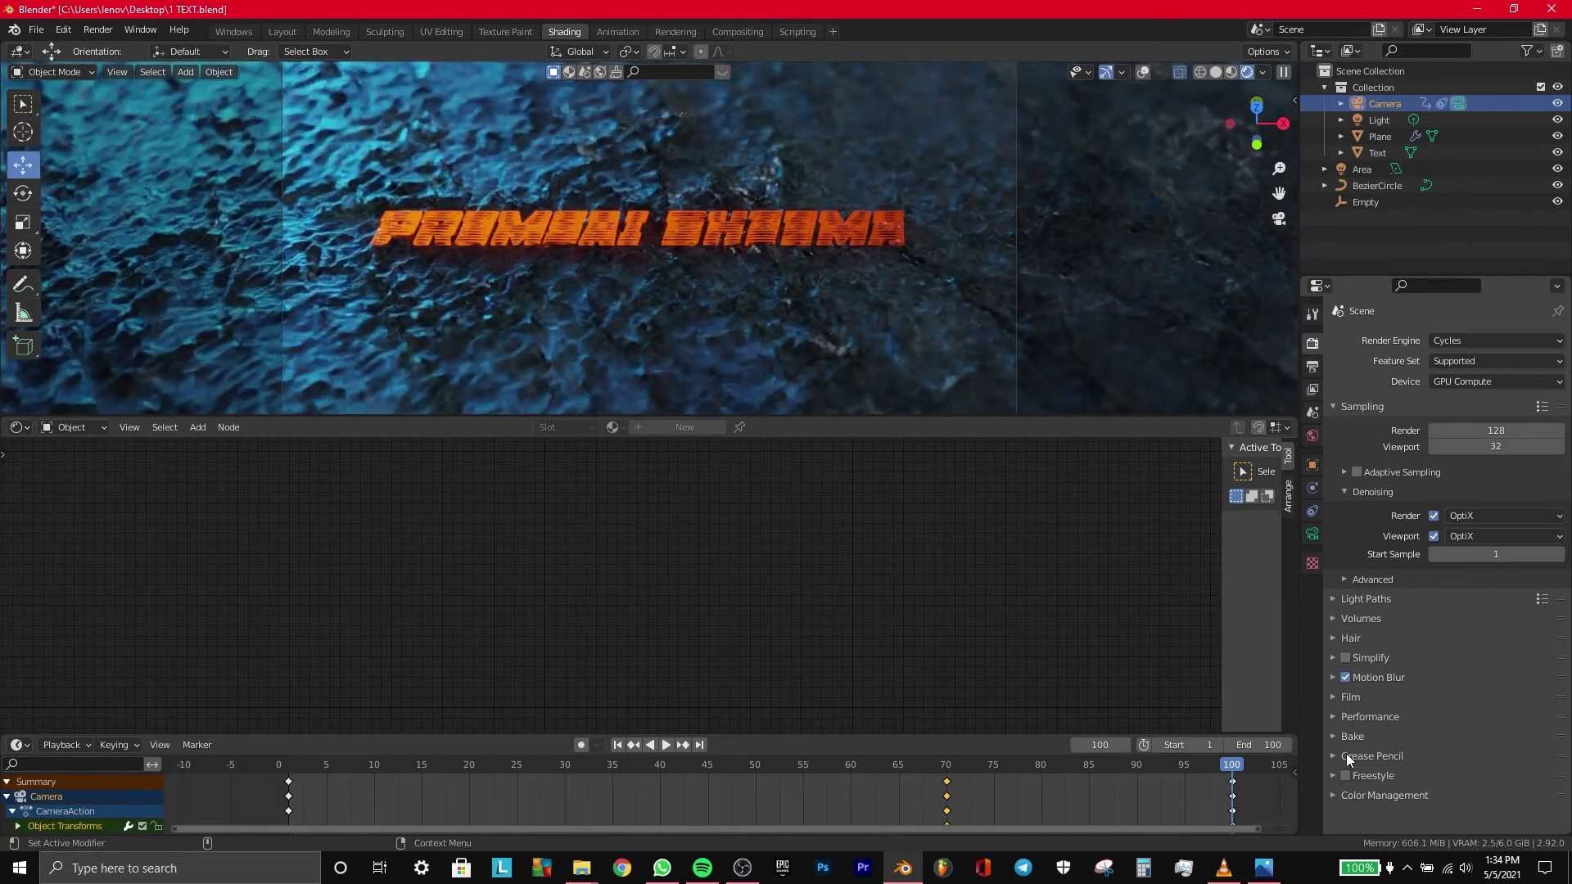
Step: Inspect the Performance (threads, tiles, final render) and Denoising panels, then collapse them
left_click(1336, 717)
left_click(1449, 760)
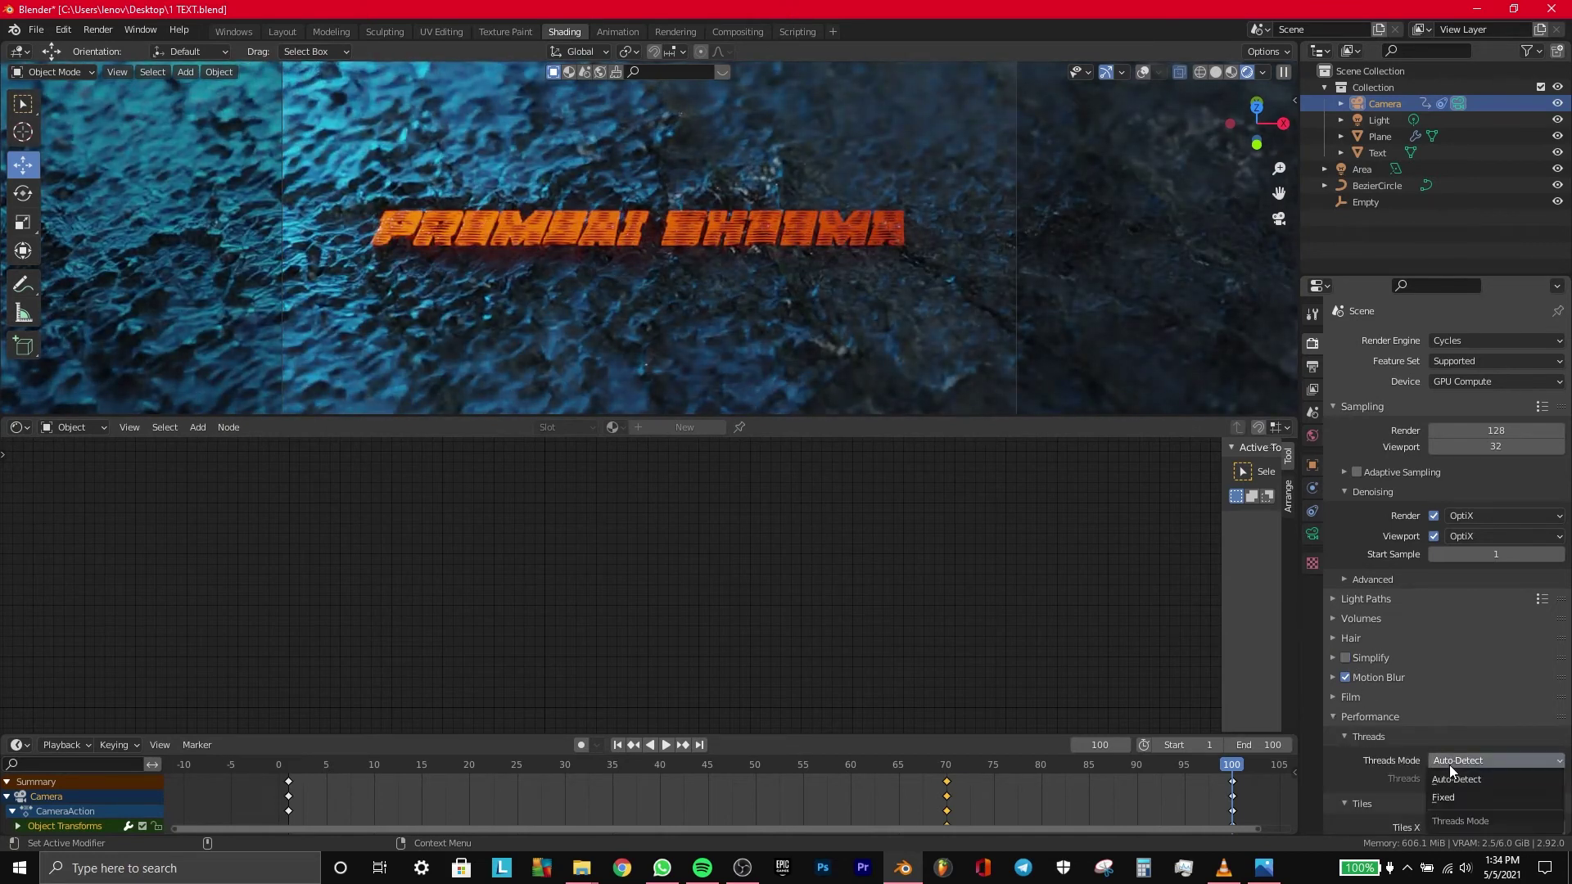
left_click(1347, 727)
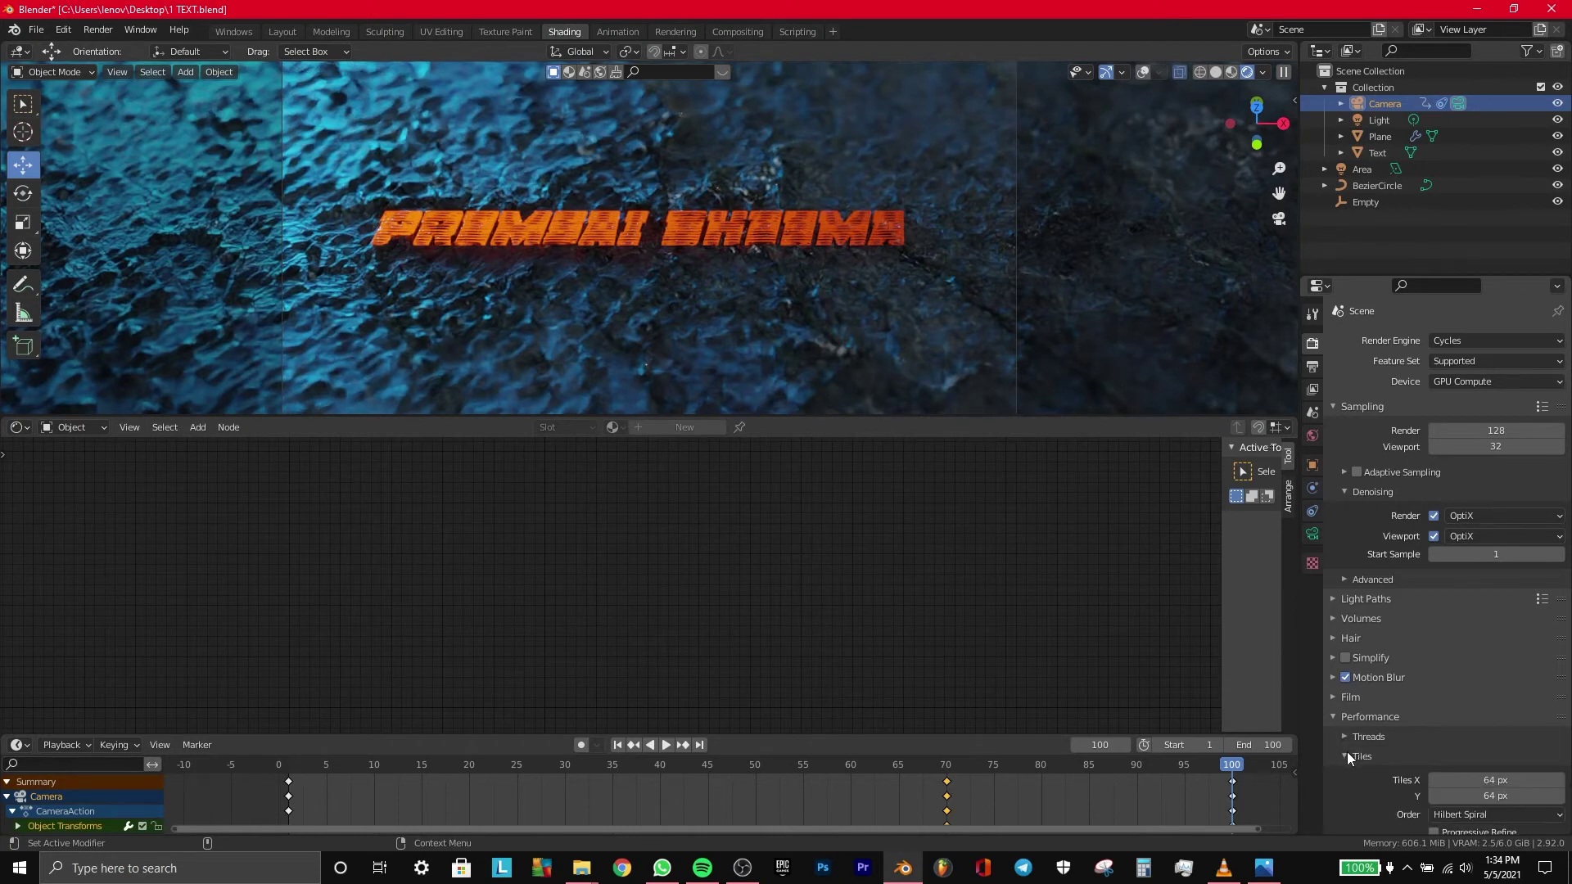
left_click(1347, 753)
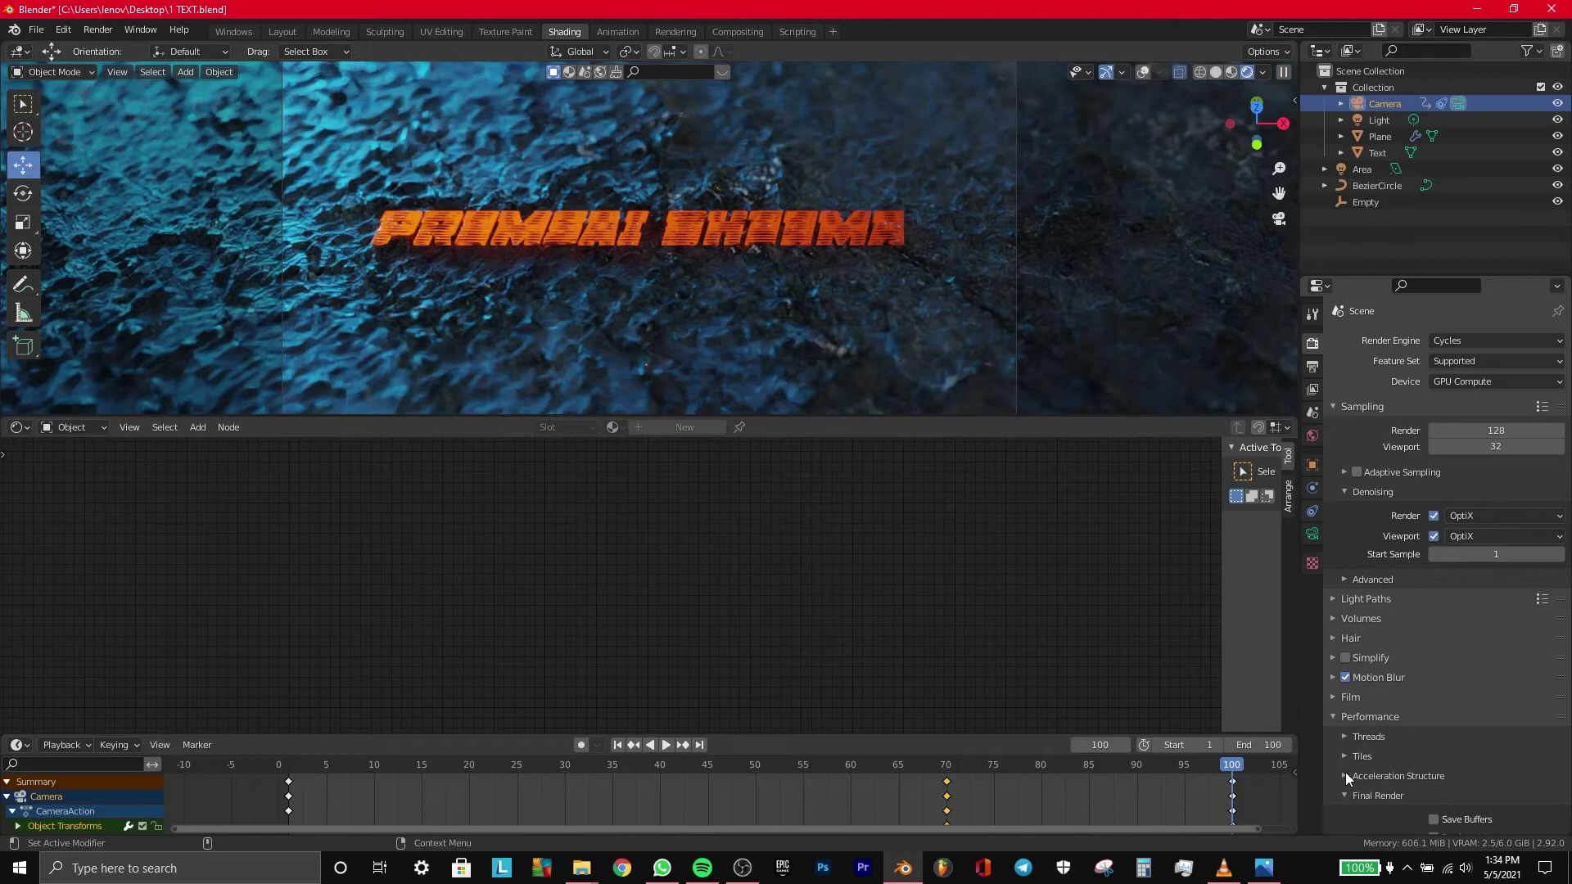
left_click(1345, 797)
left_click(1337, 718)
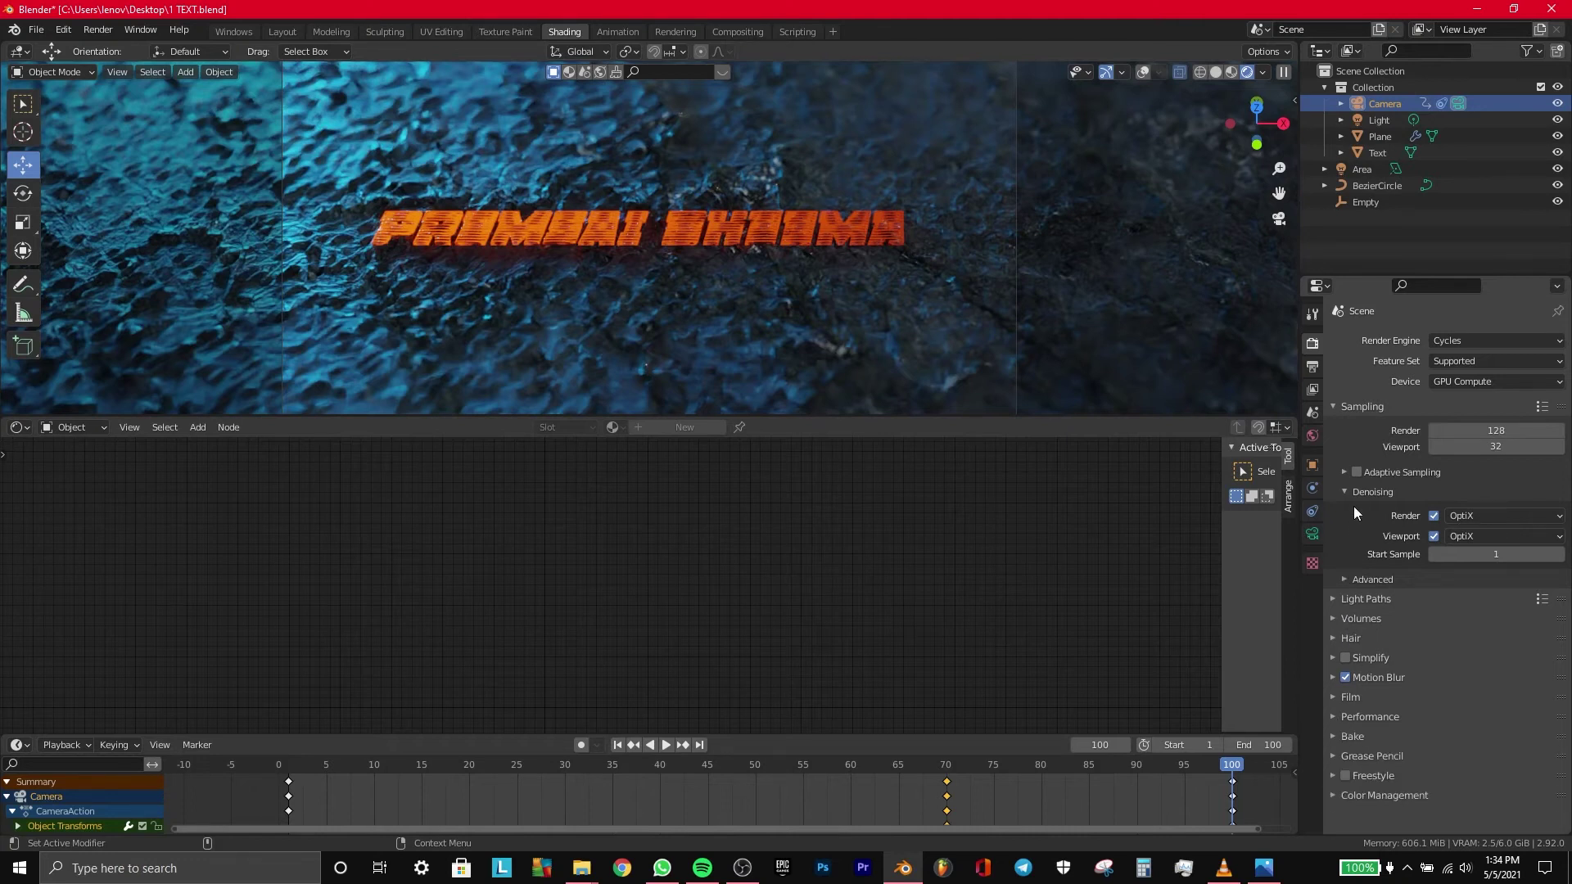
left_click(1342, 581)
left_click(1346, 578)
left_click(1340, 406)
Step: Set the camera's depth-of-field aperture to F-Stop 0.2 with 16 blades
left_click(1311, 536)
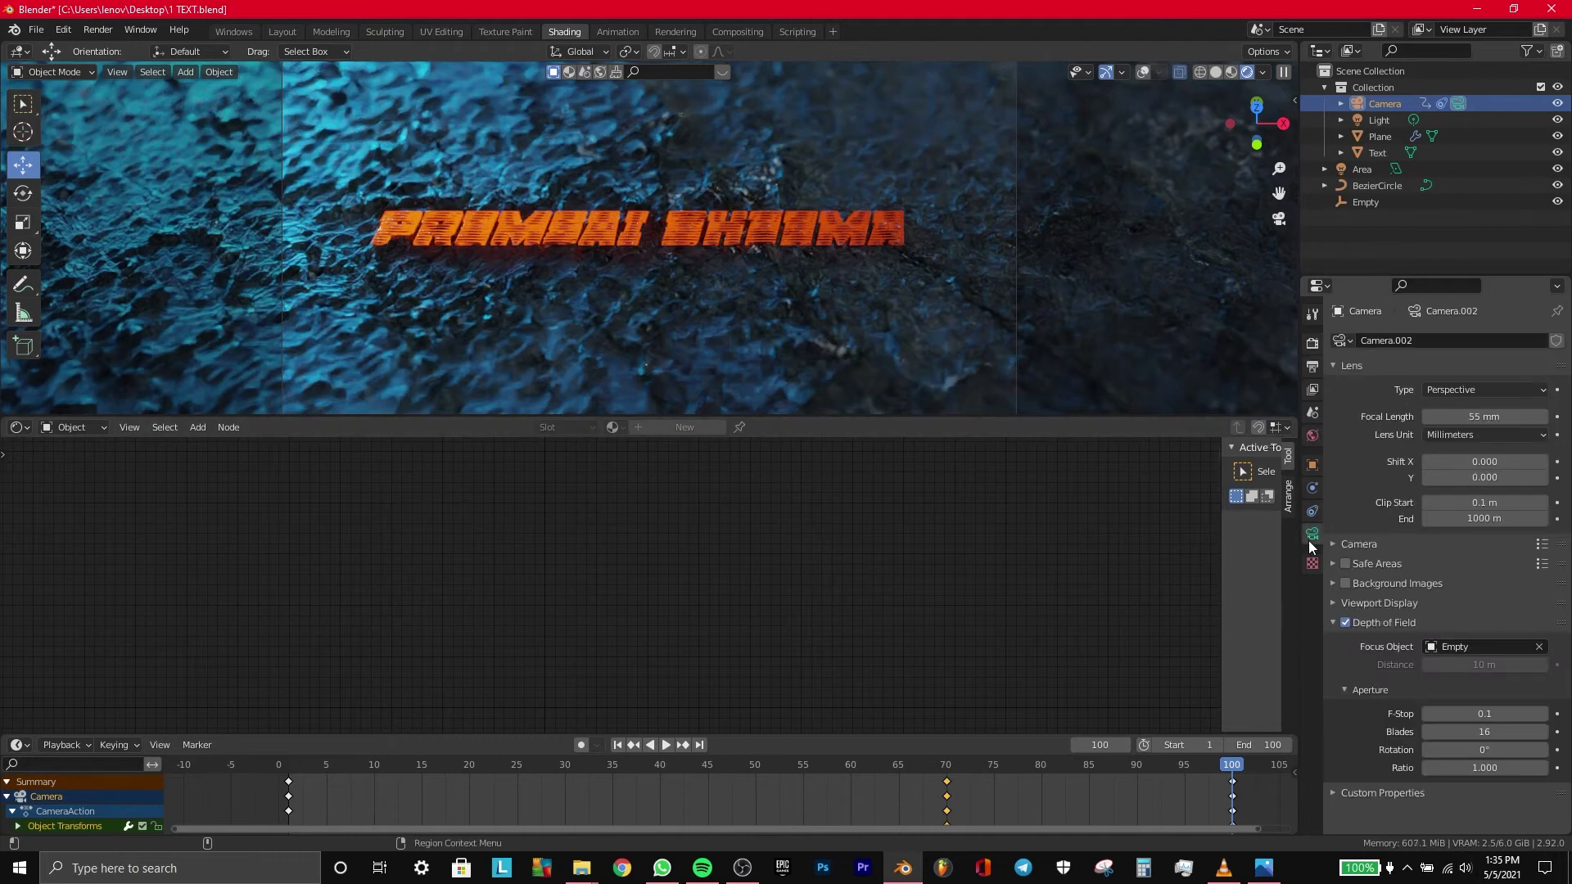
left_click(1484, 714)
type("11")
key("Return")
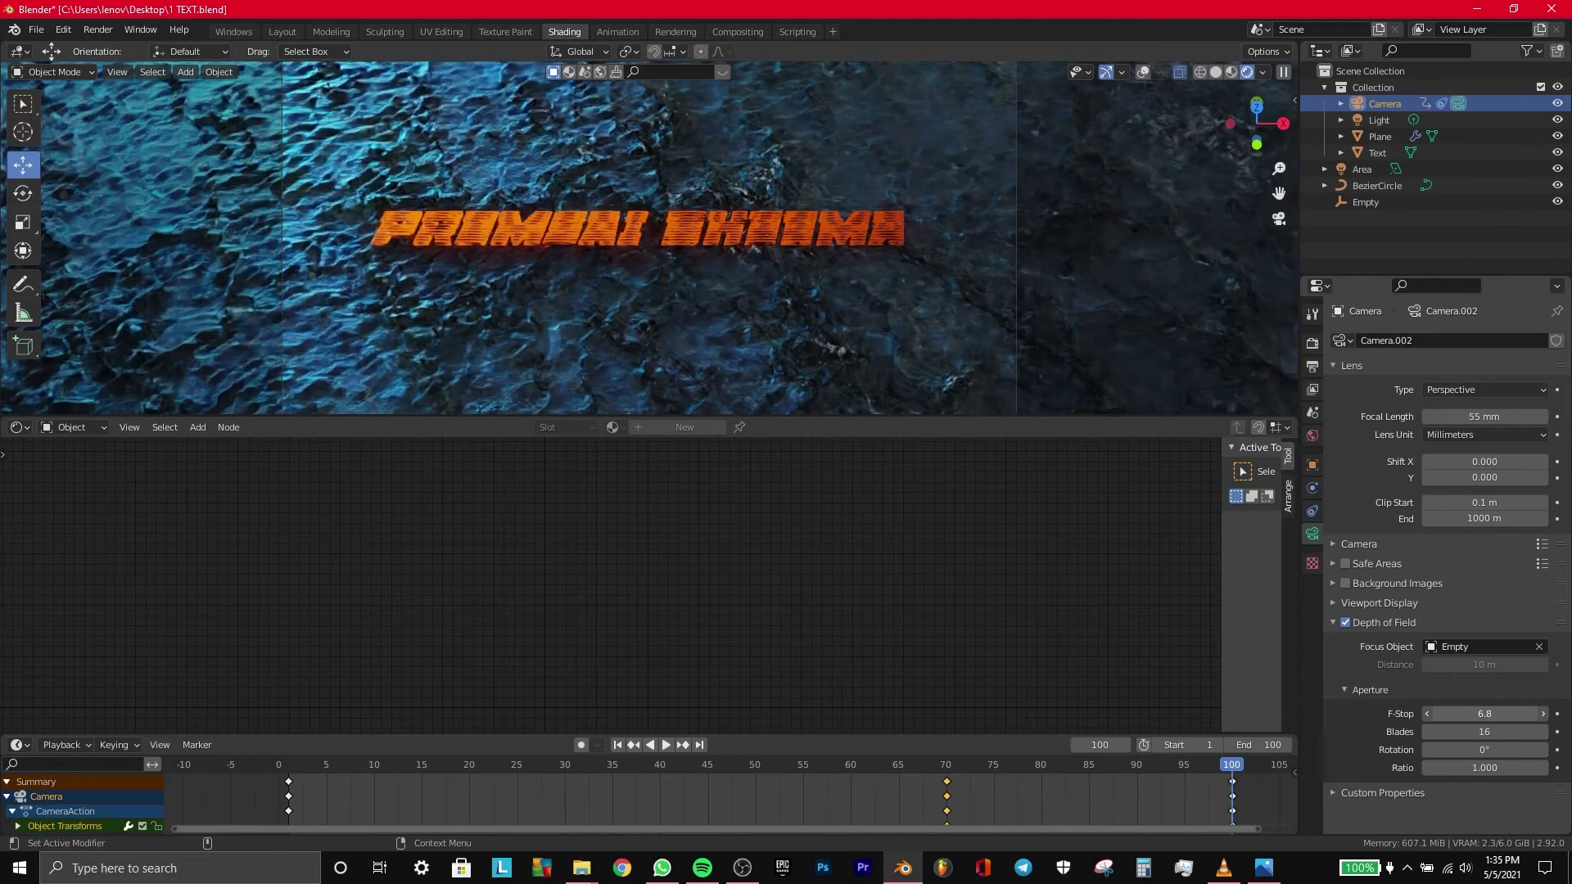
left_click_drag(1484, 714, 1485, 714)
type("34.7")
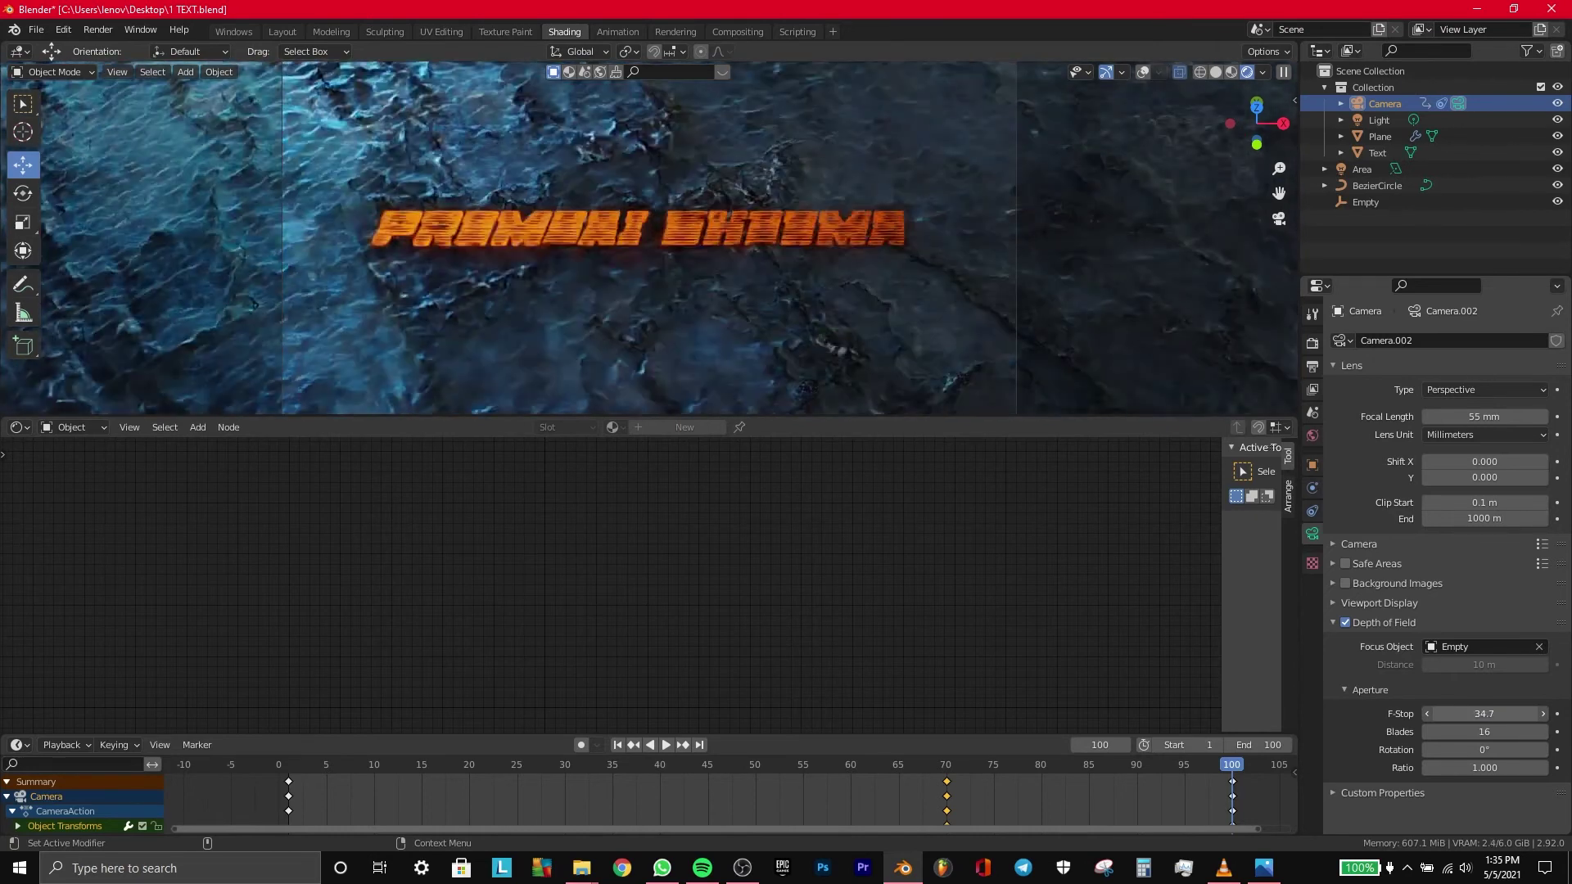
left_click(1489, 713)
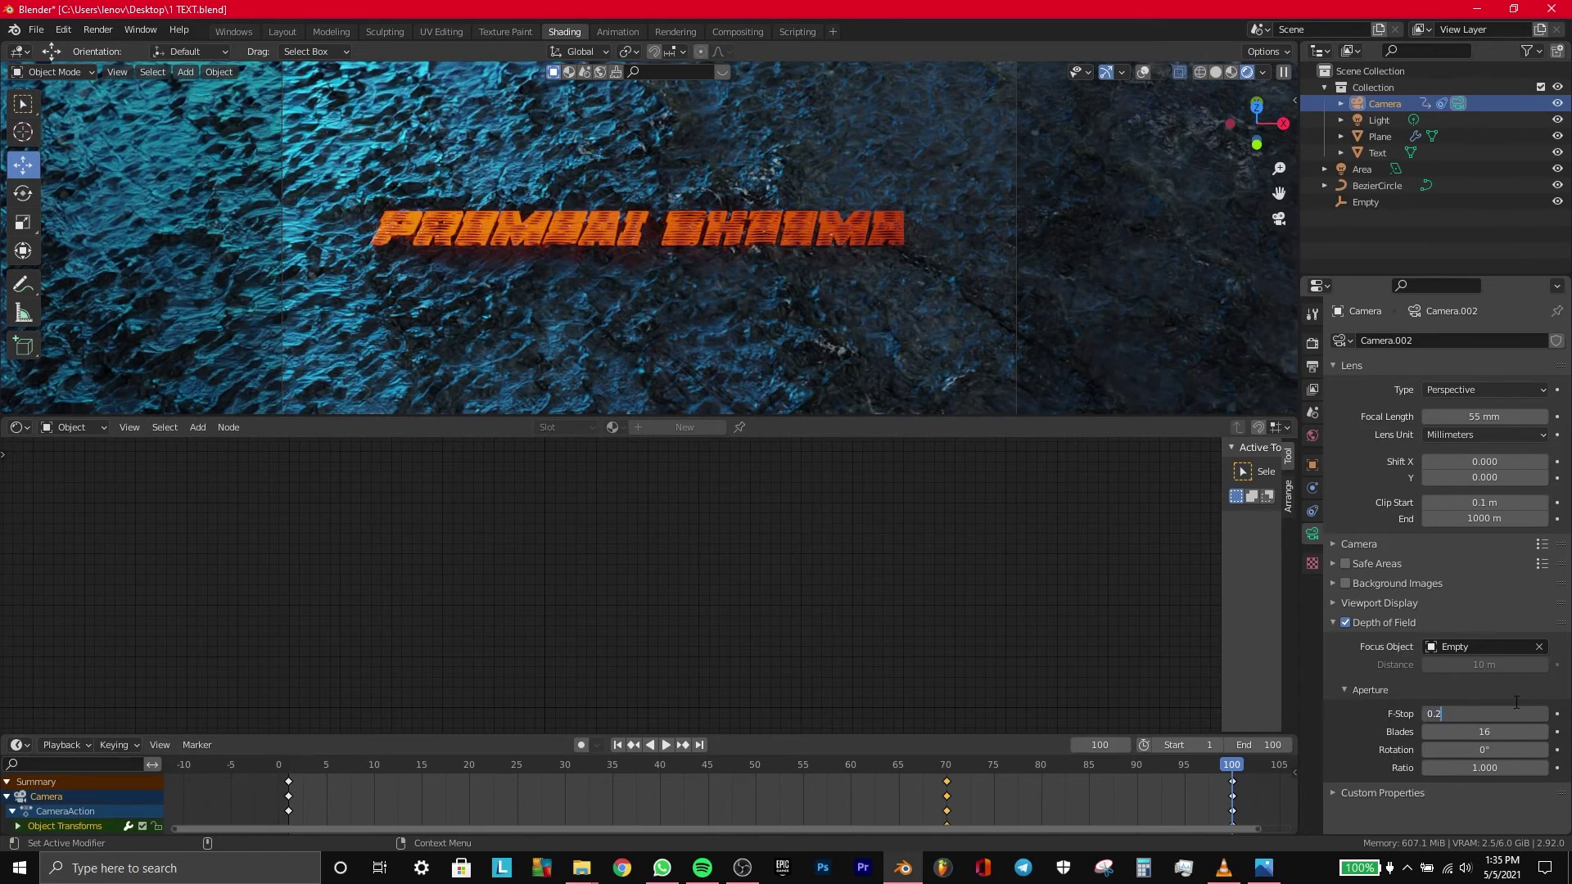
key("Return")
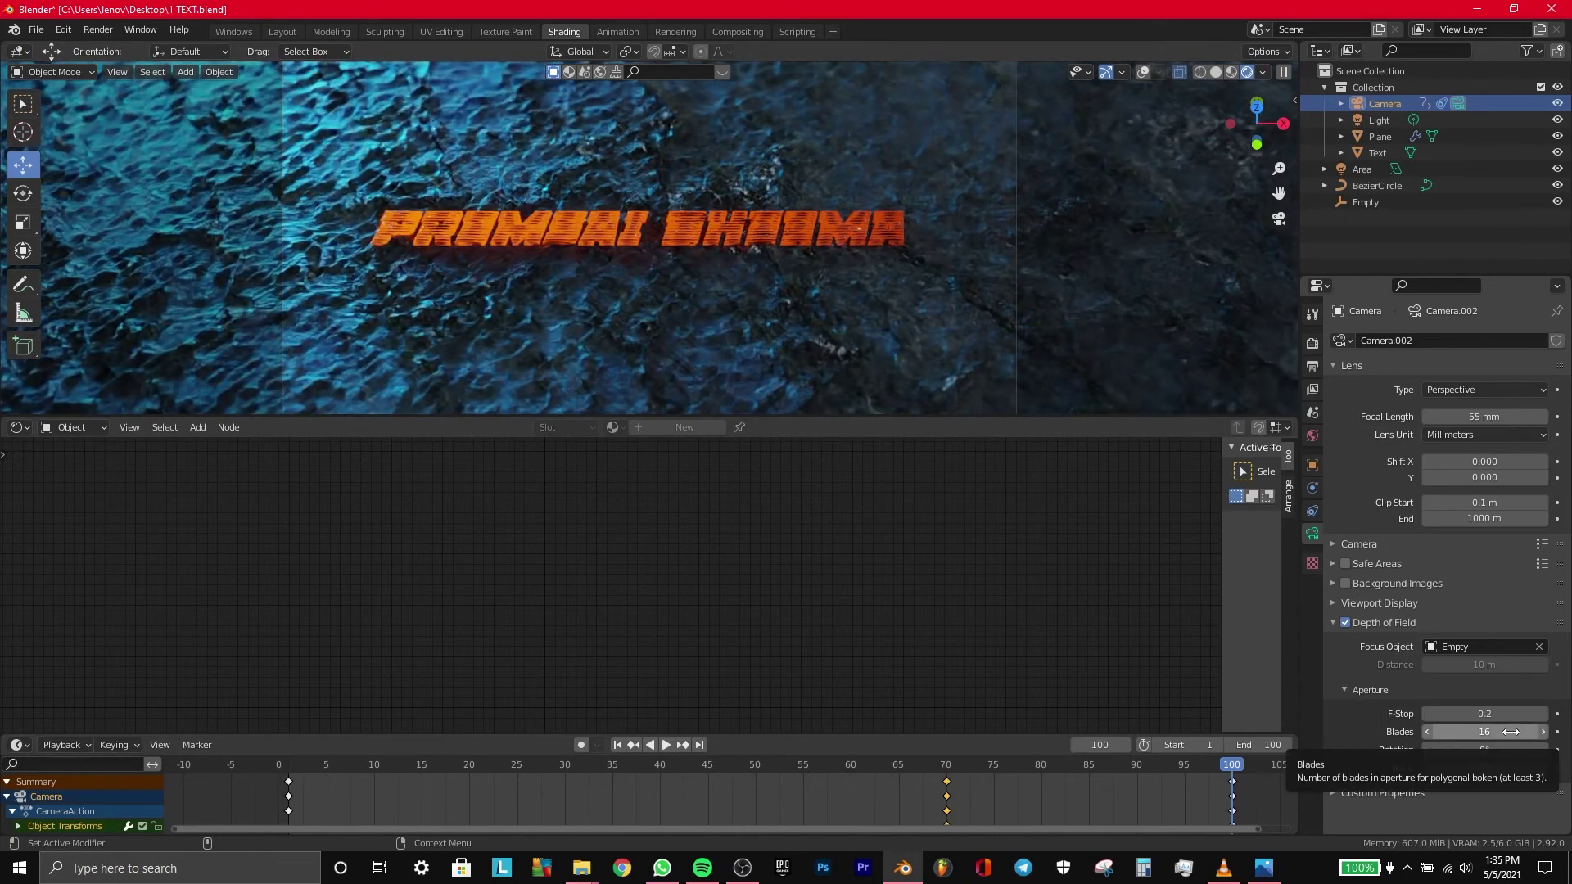
left_click(1512, 732)
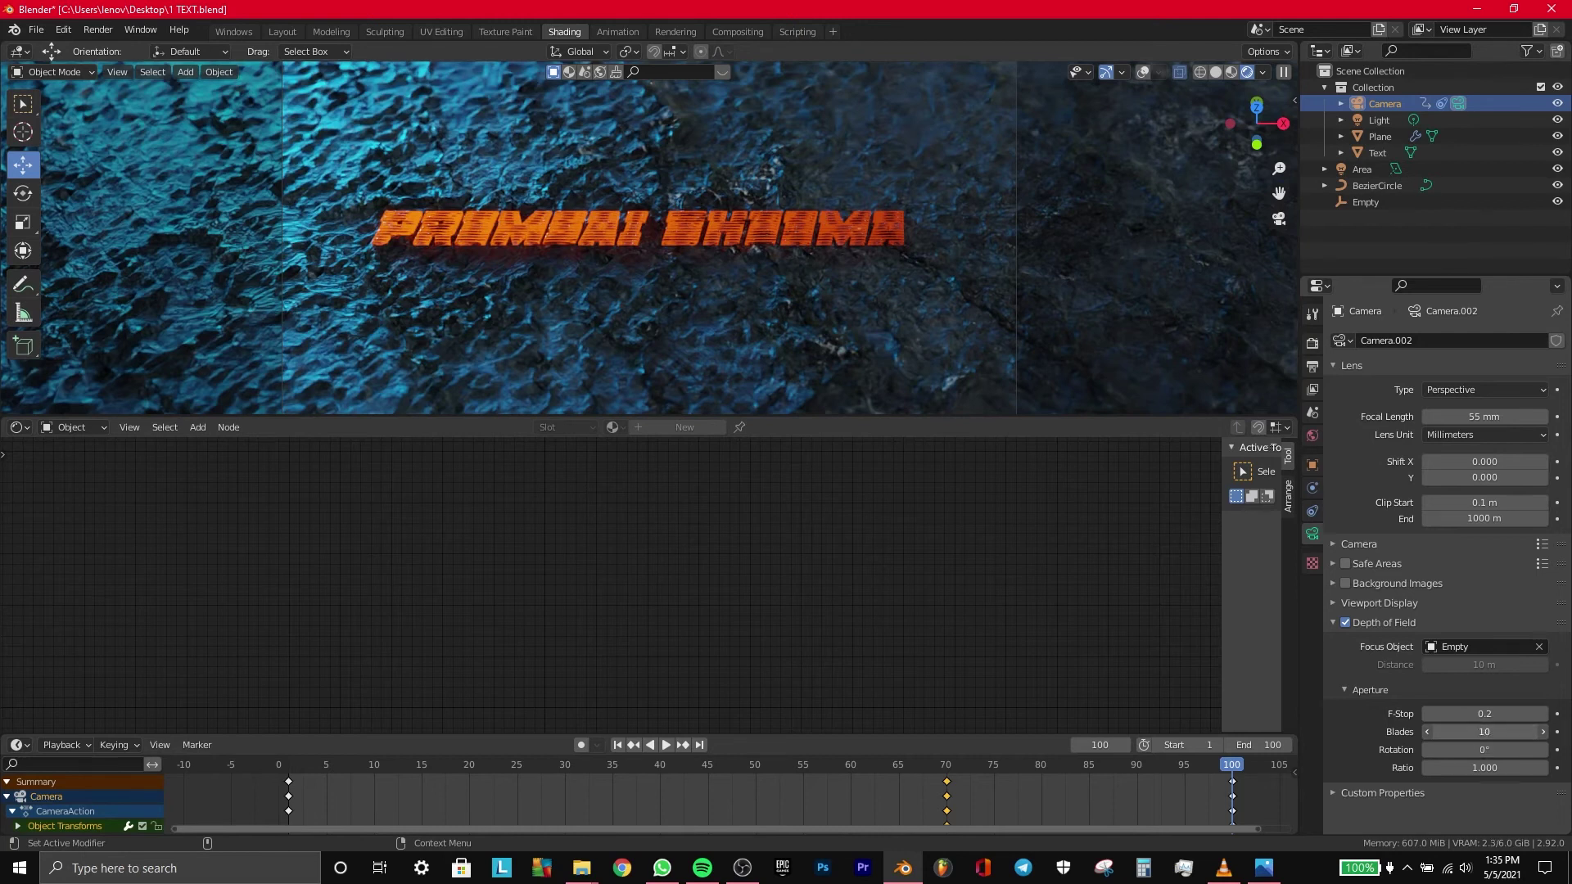
key("ctrl+shift+z")
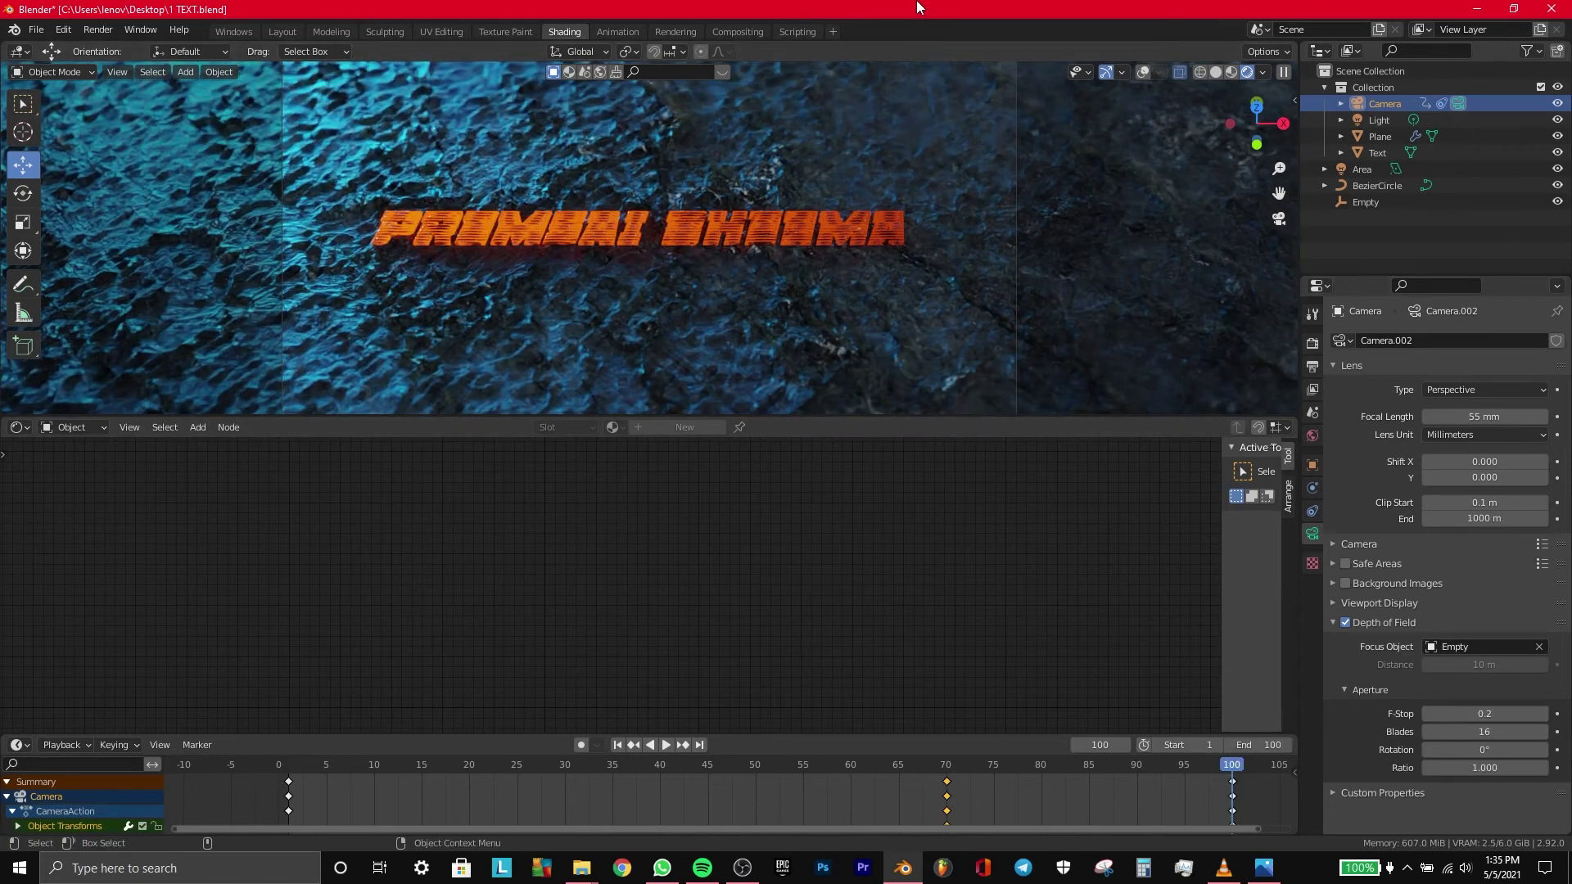
left_click(1392, 151)
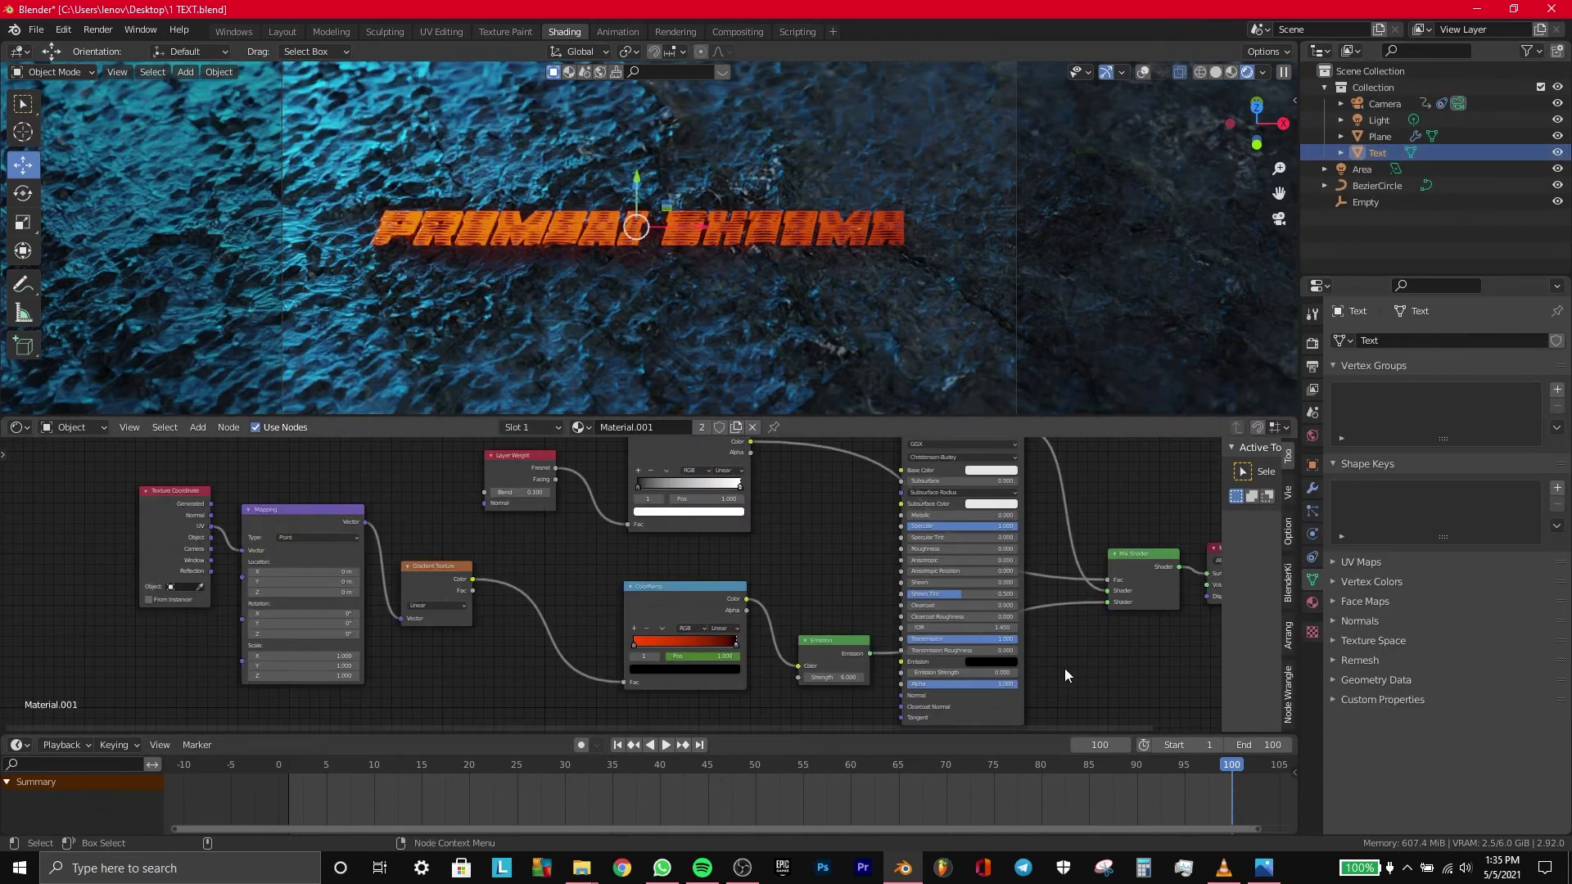
Step: Reselect the title text and render frame 100, viewing the result full screen
key("a")
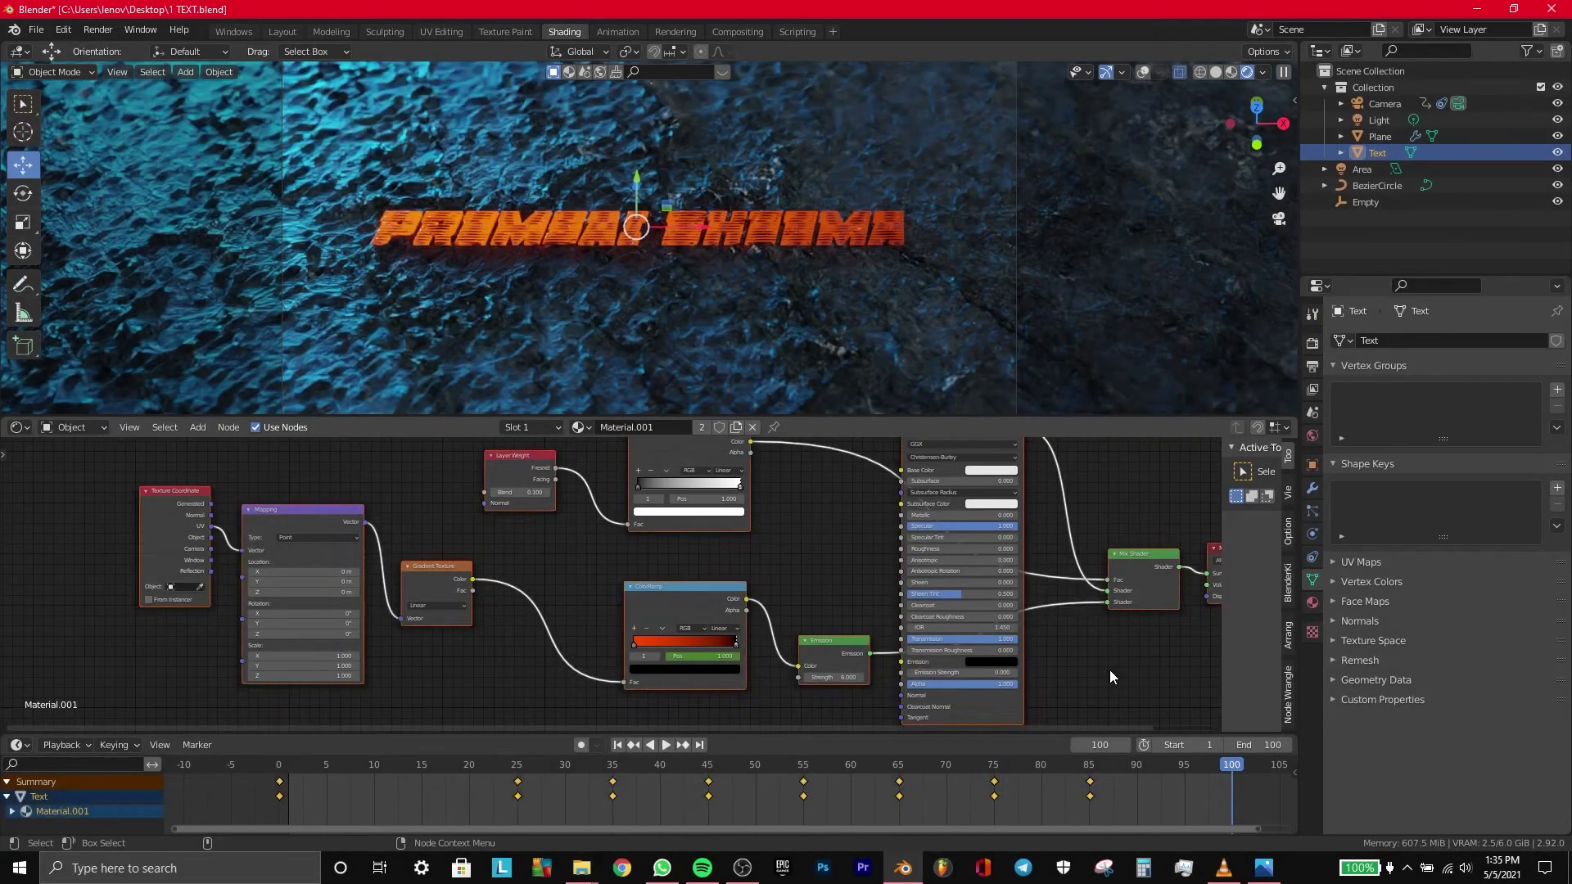
left_click(1109, 670)
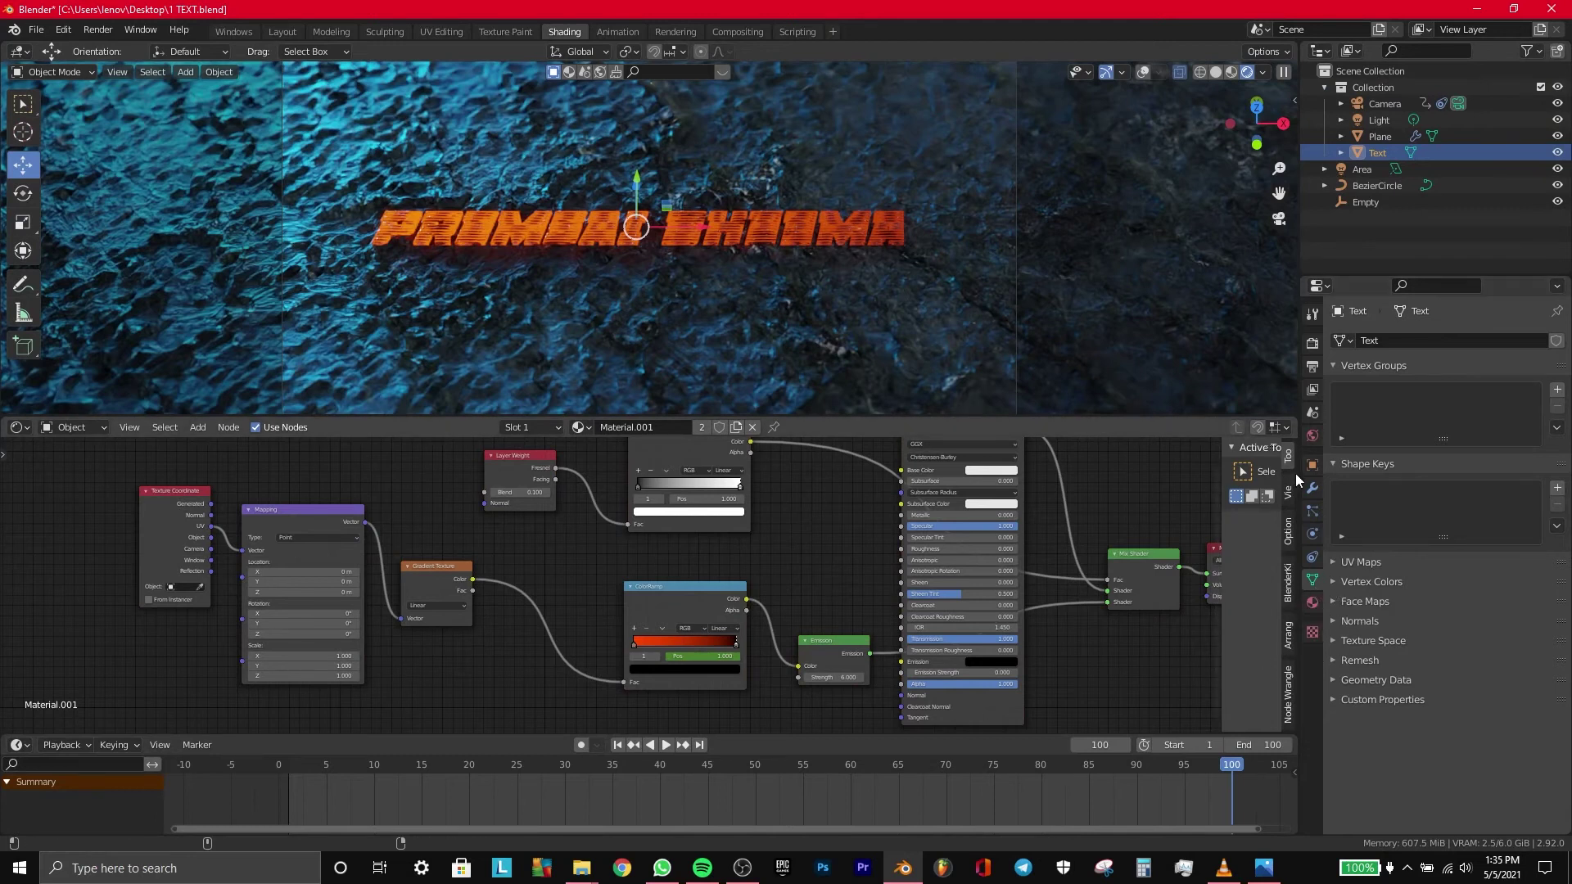
left_click(1384, 104)
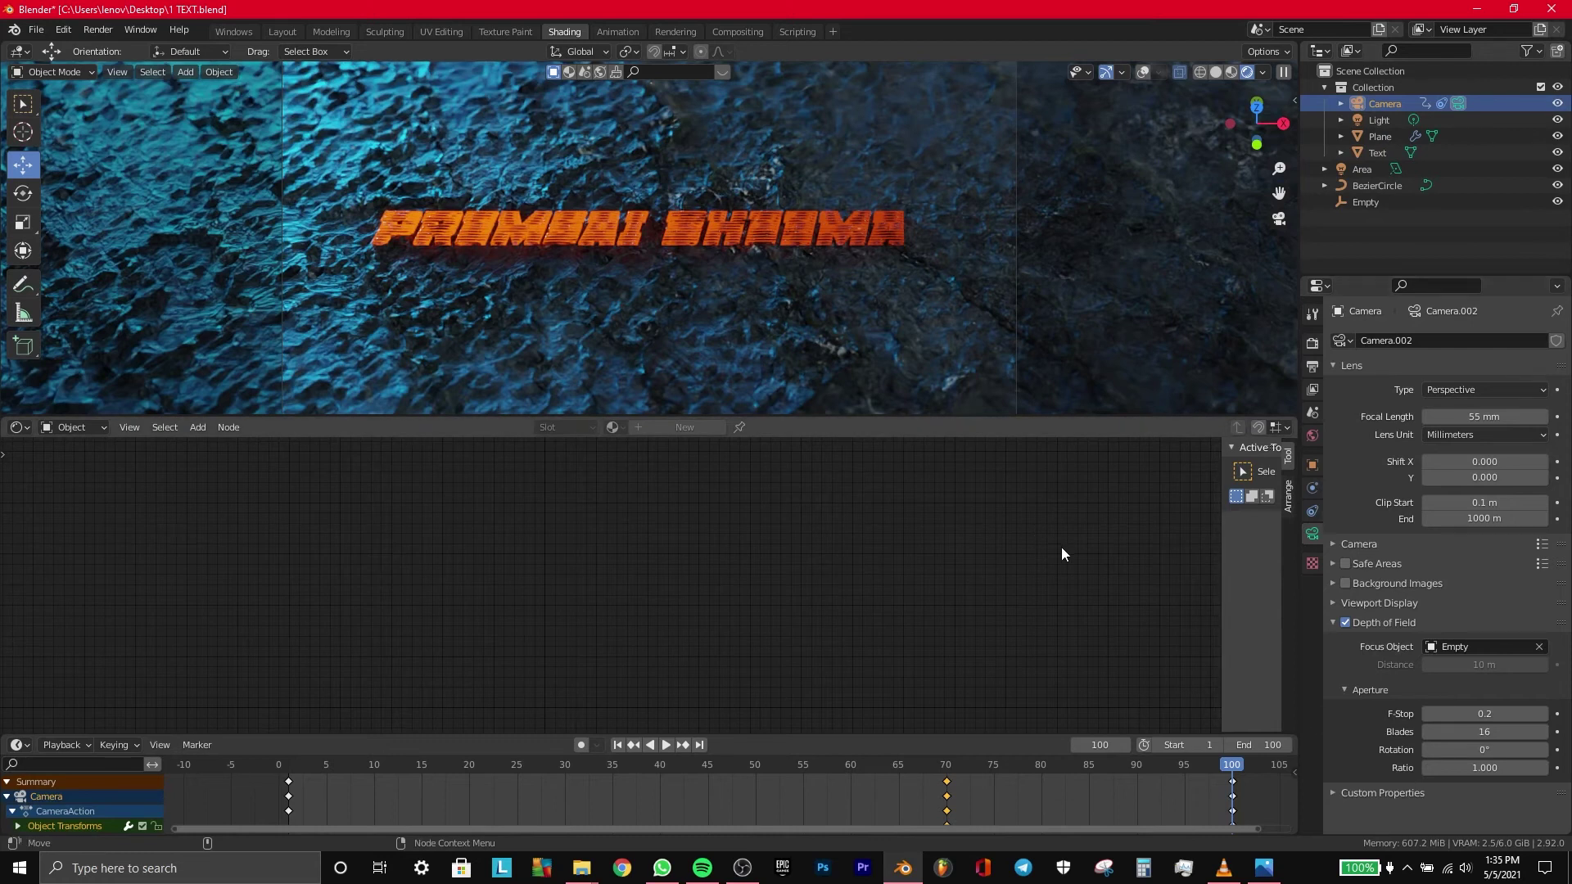
left_click(1384, 137)
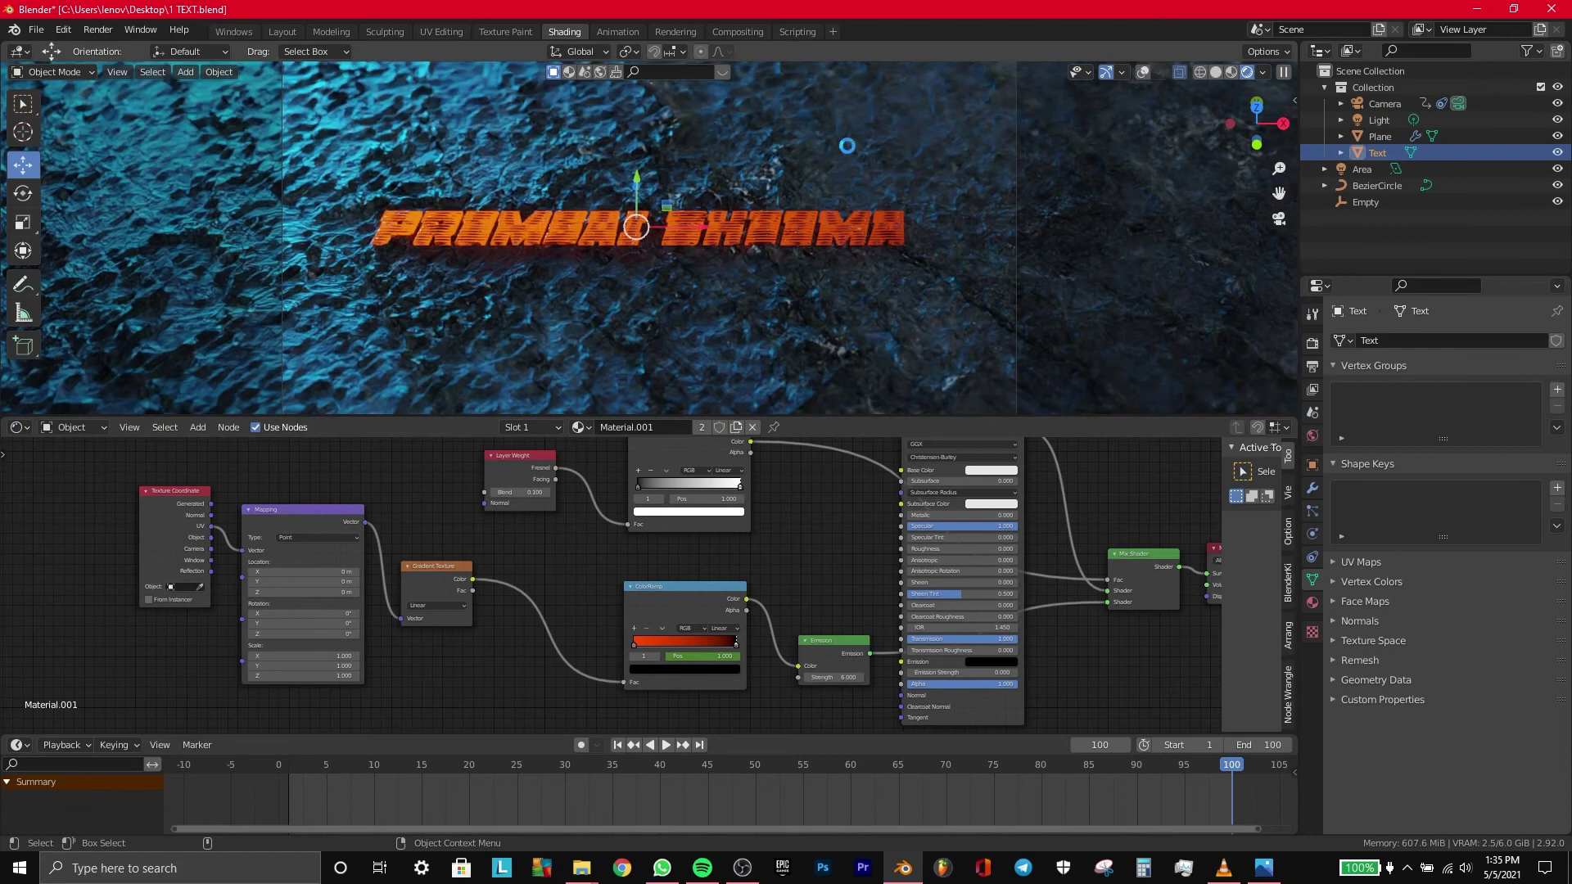
key("F12")
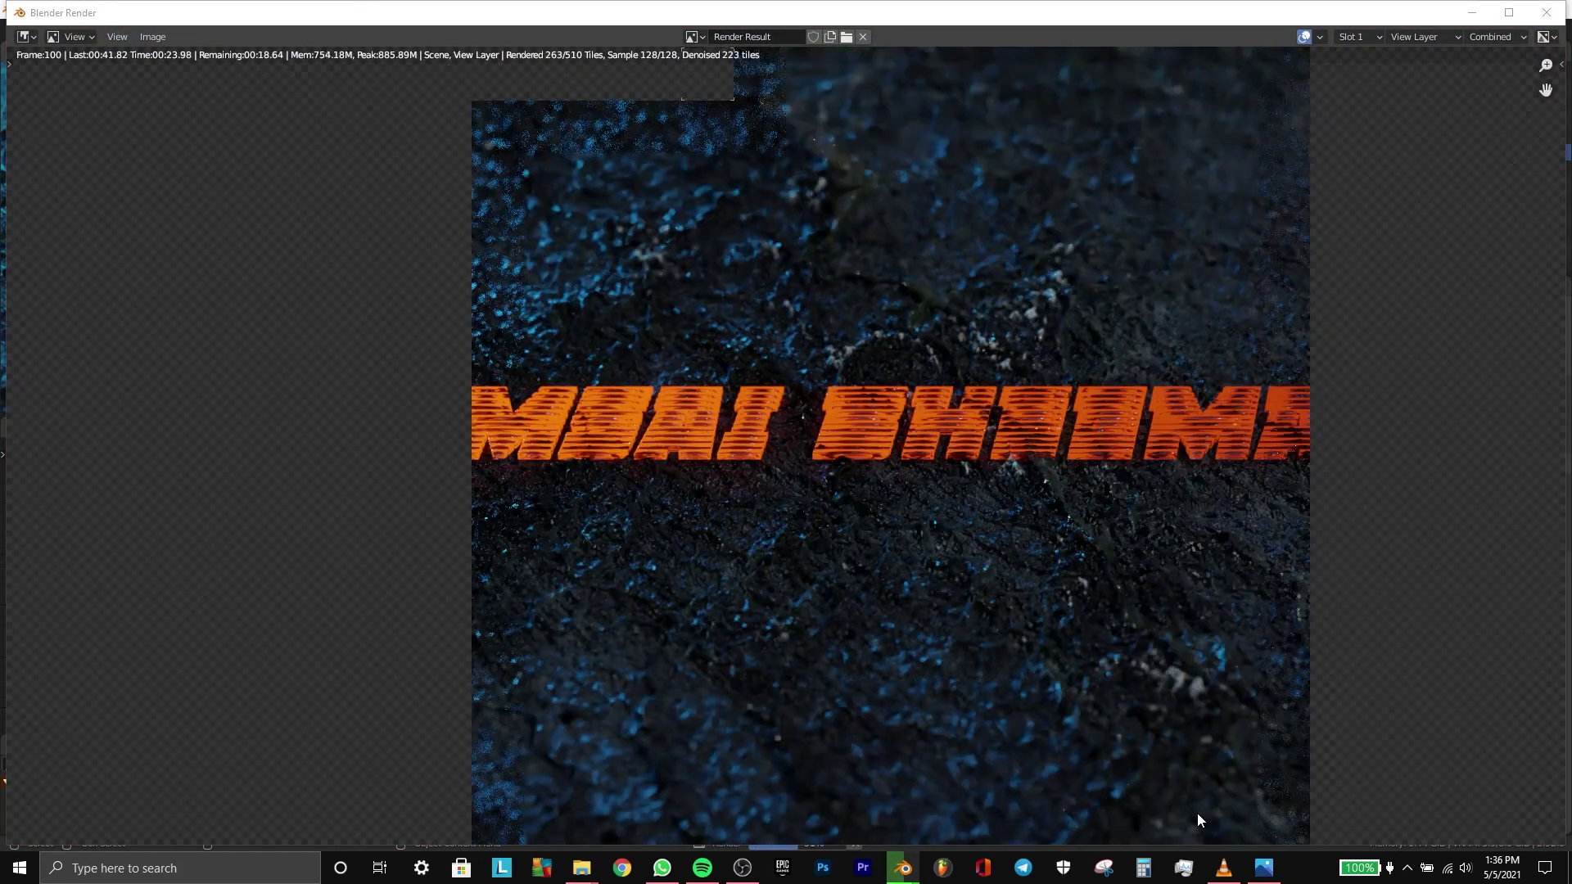
key("super+Up")
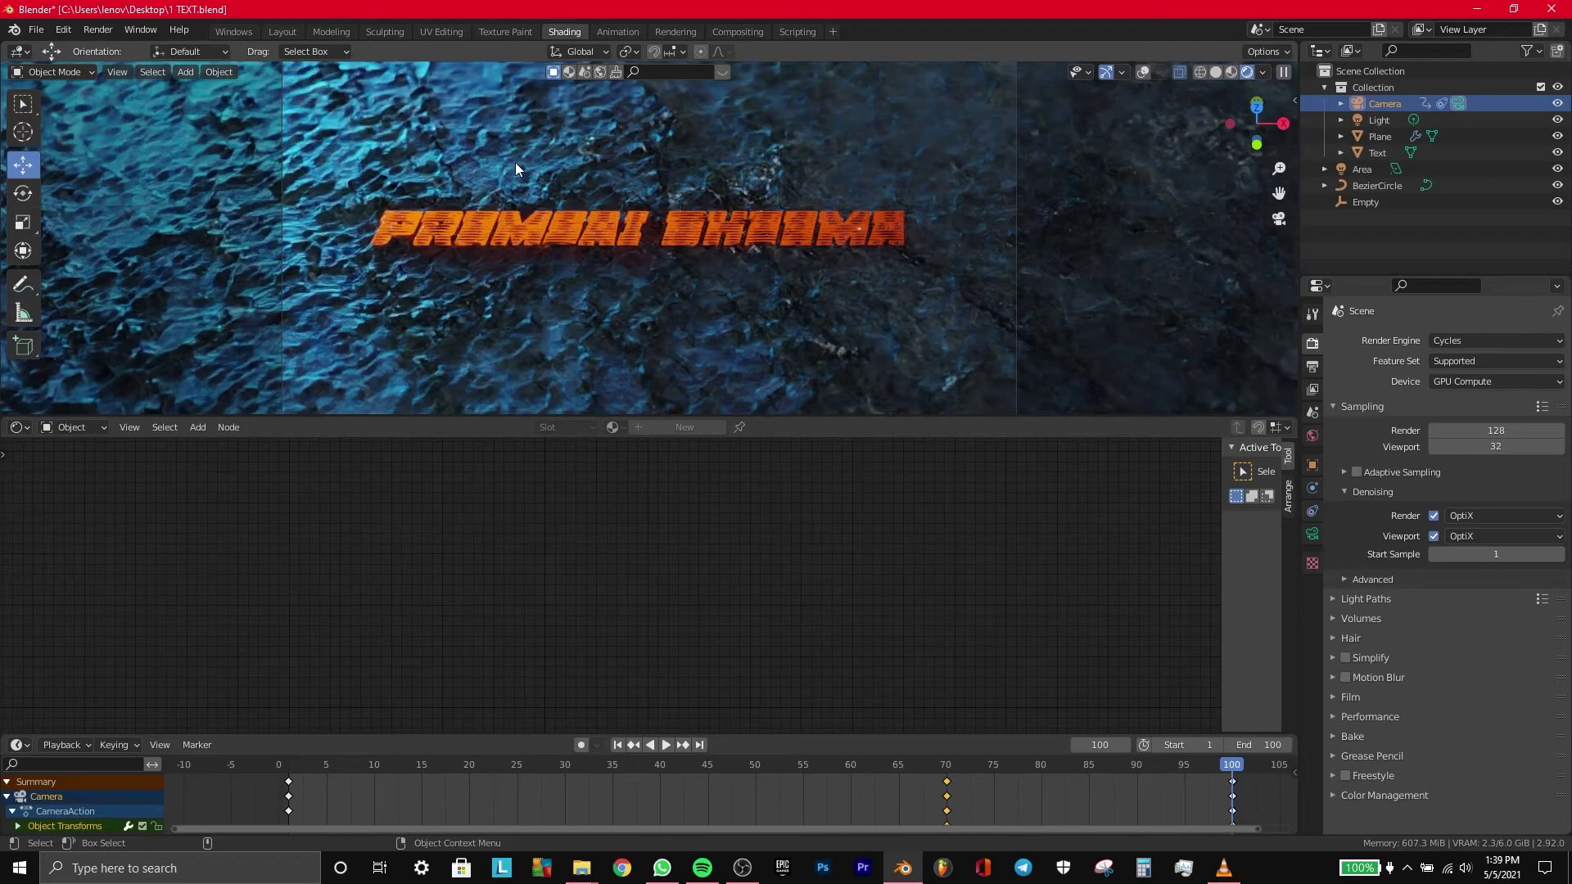
Step: In the Windows workspace, duplicate the area light and rotate and move the copy
left_click(243, 31)
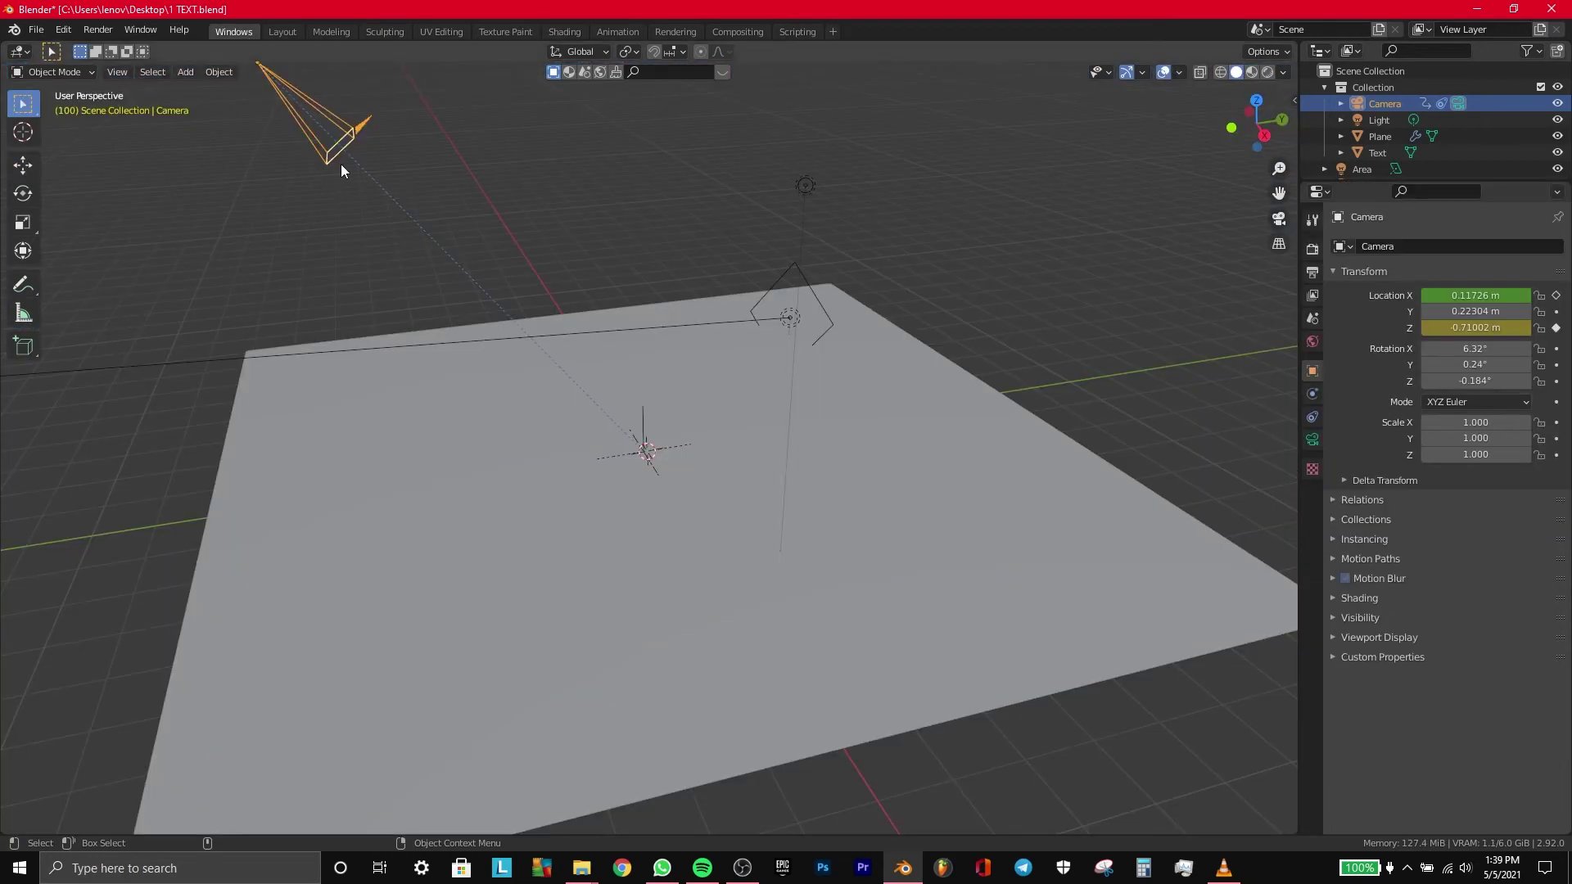
left_click(786, 275)
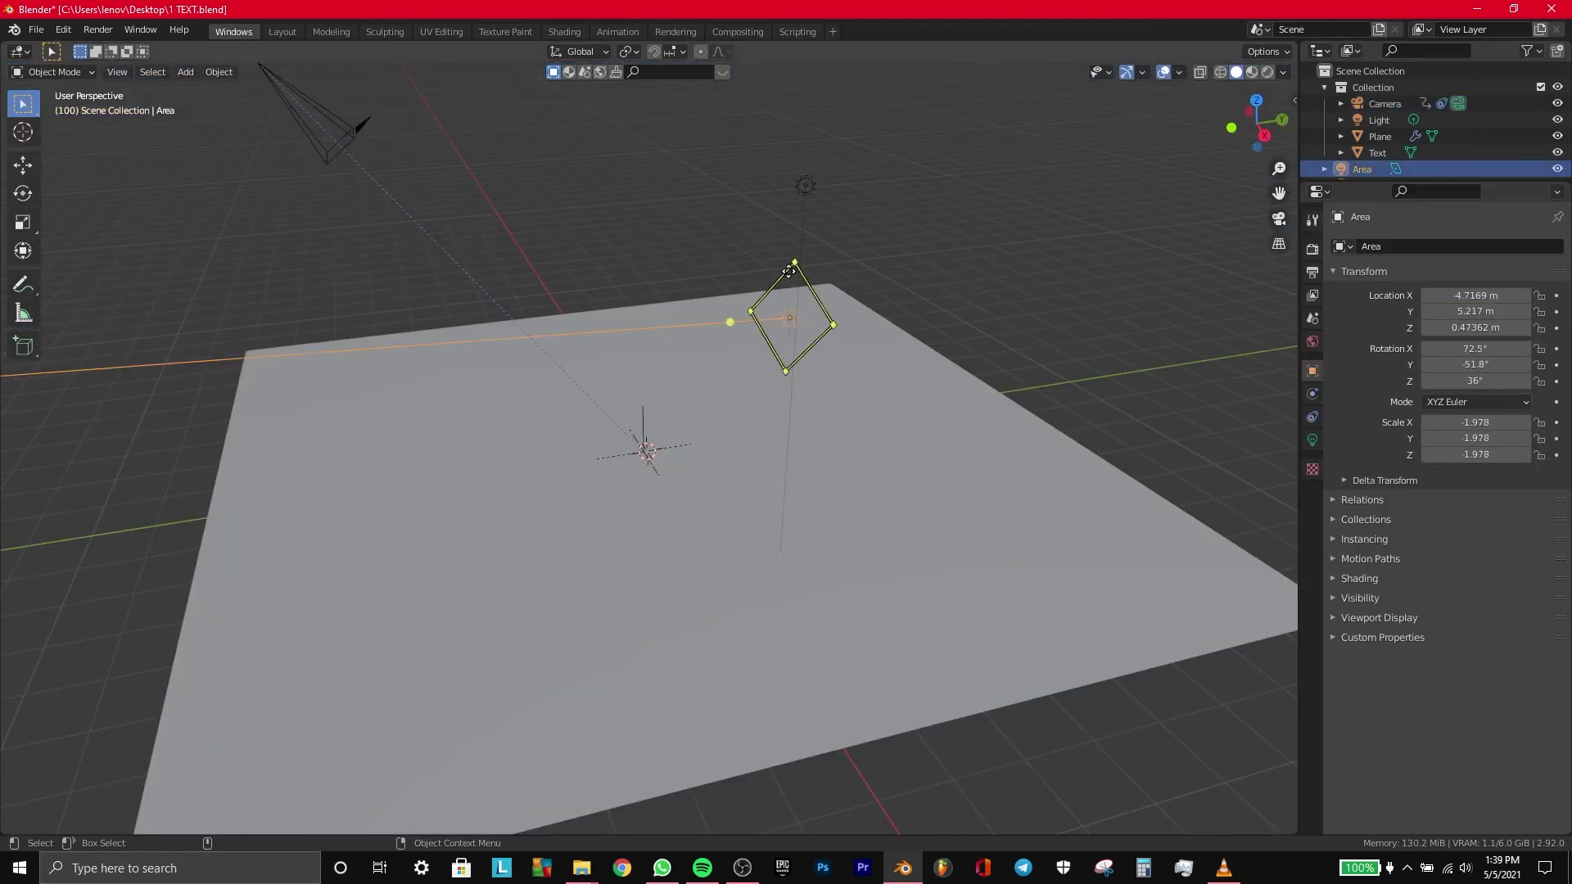
key("shift+d")
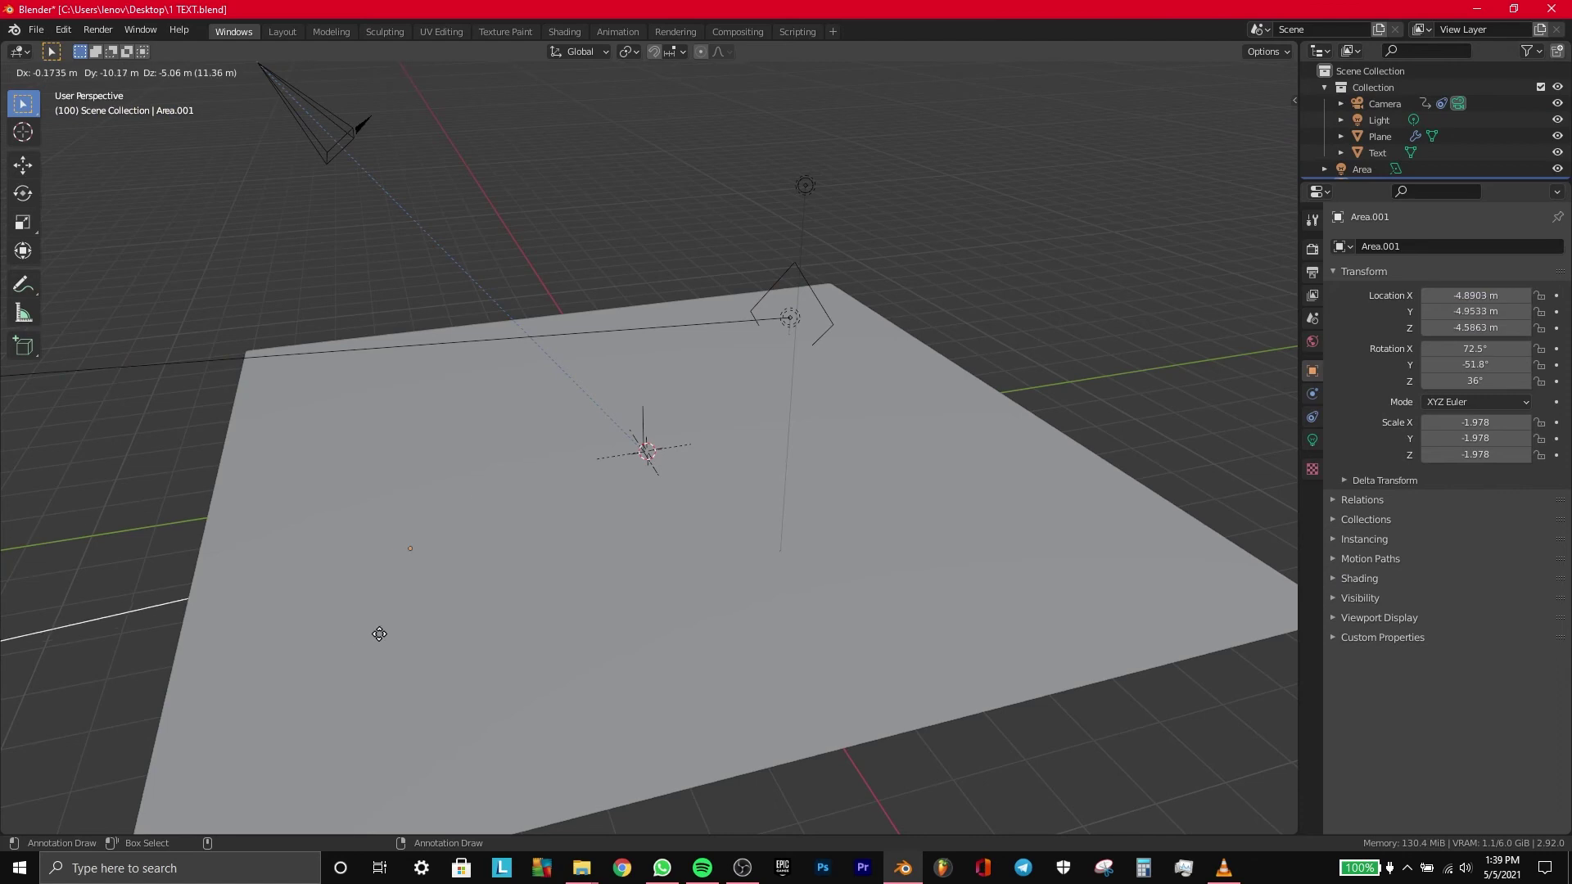
left_click(145, 552)
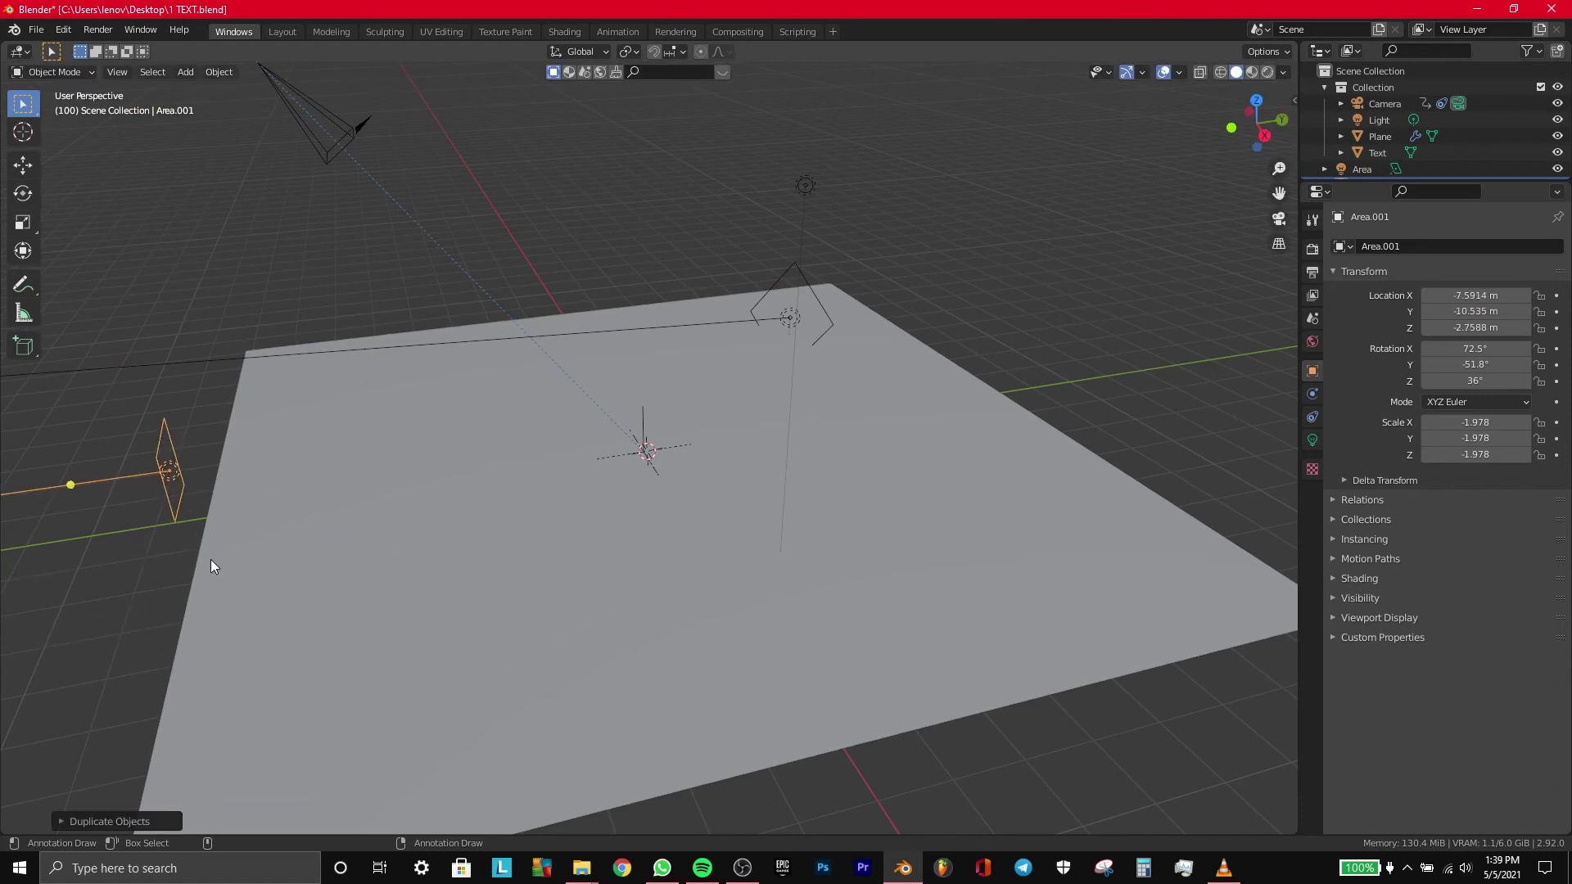
key("r")
key("r")
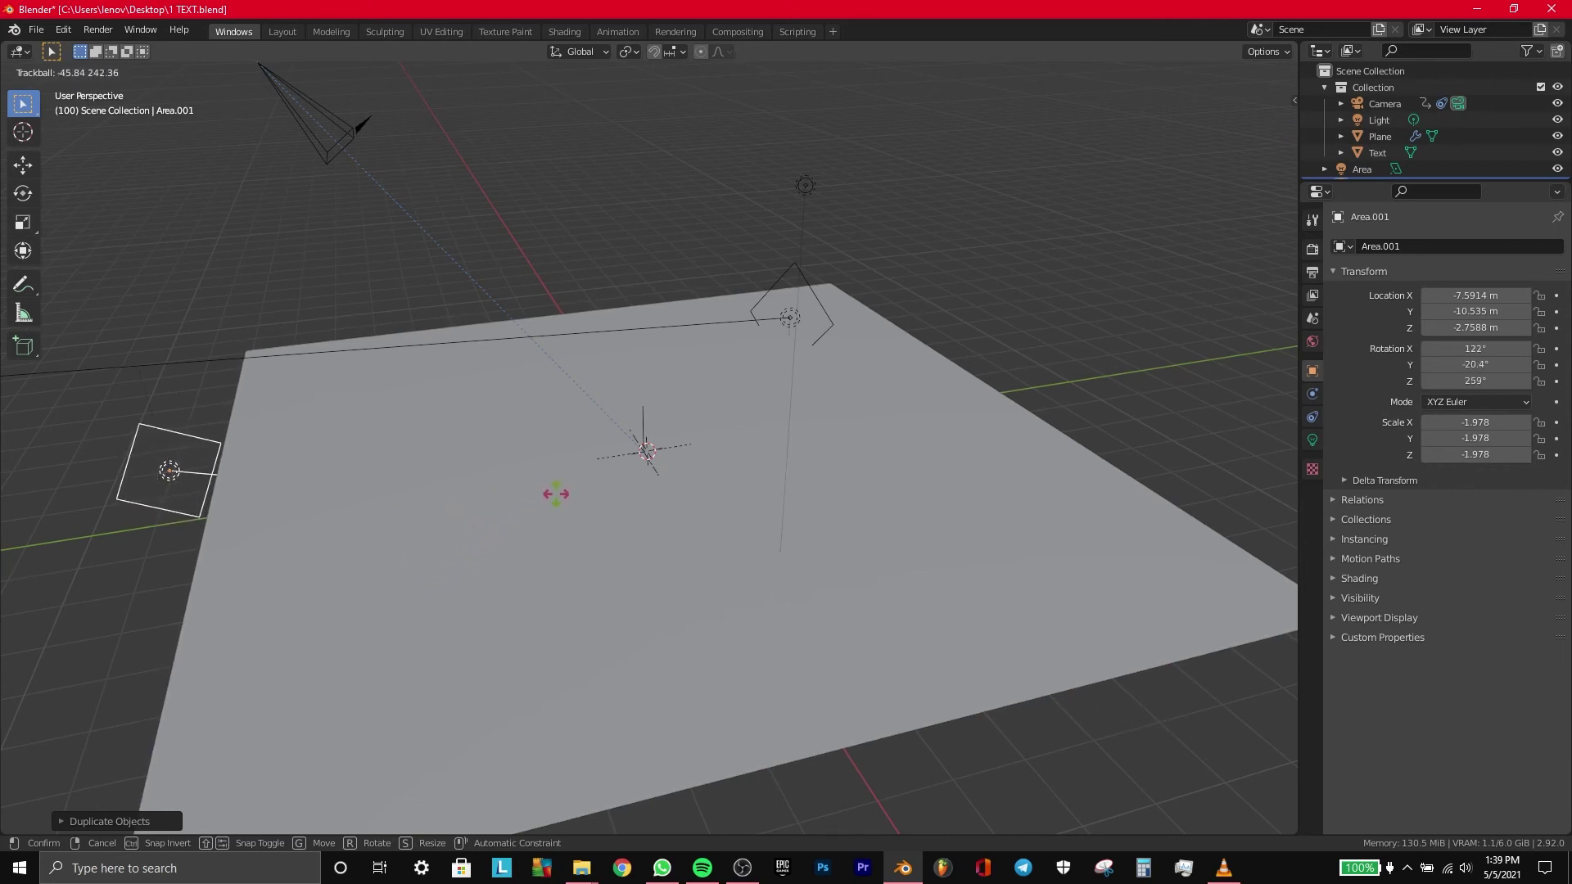
left_click(514, 526)
key("g")
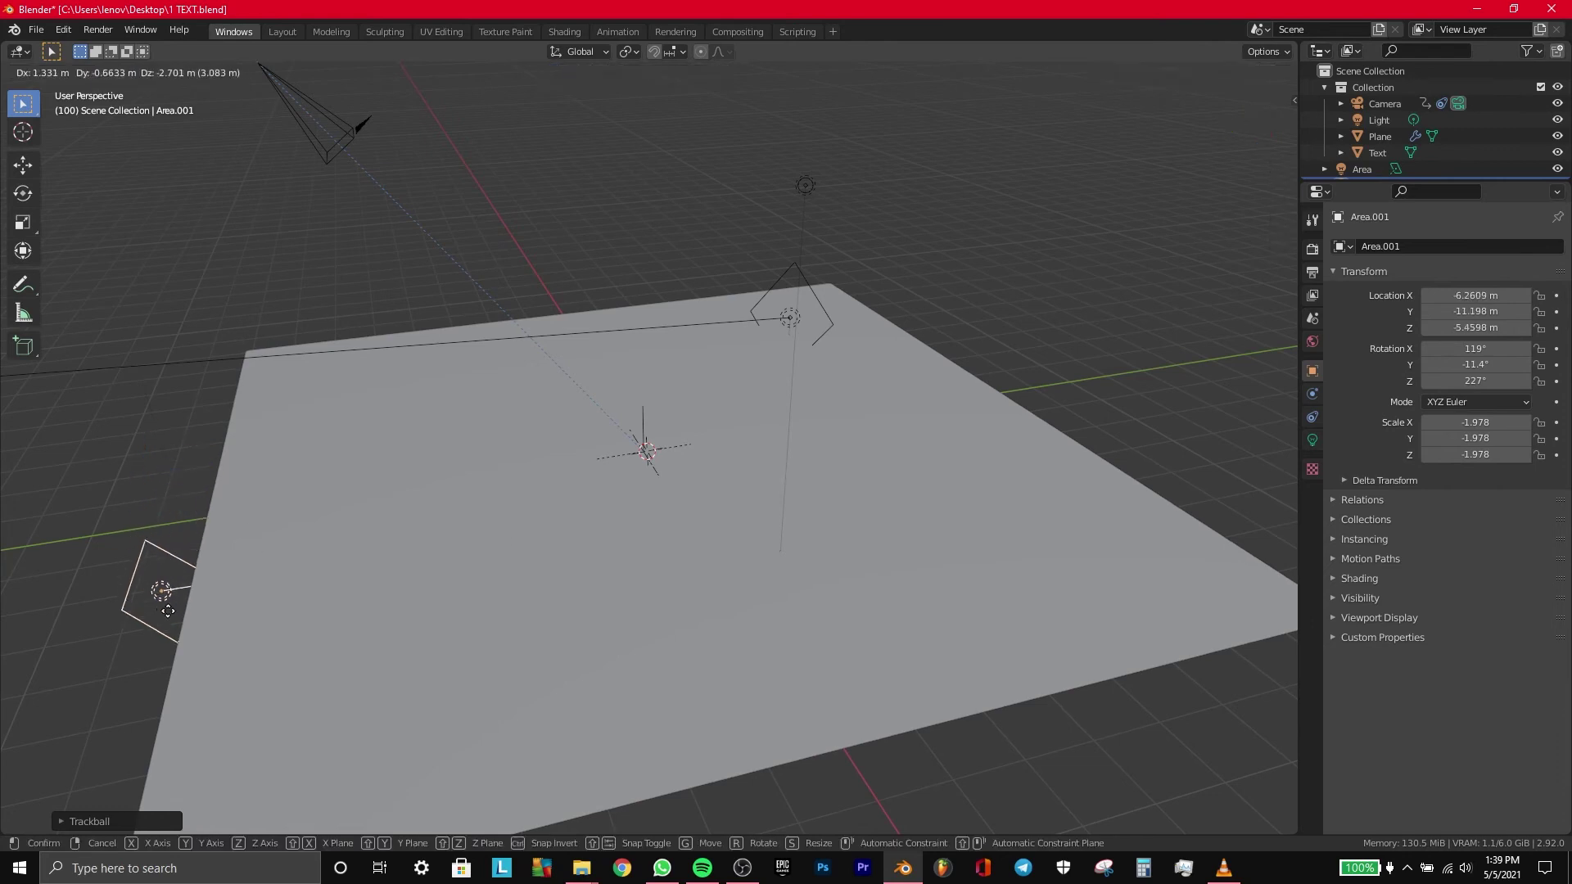
left_click(136, 659)
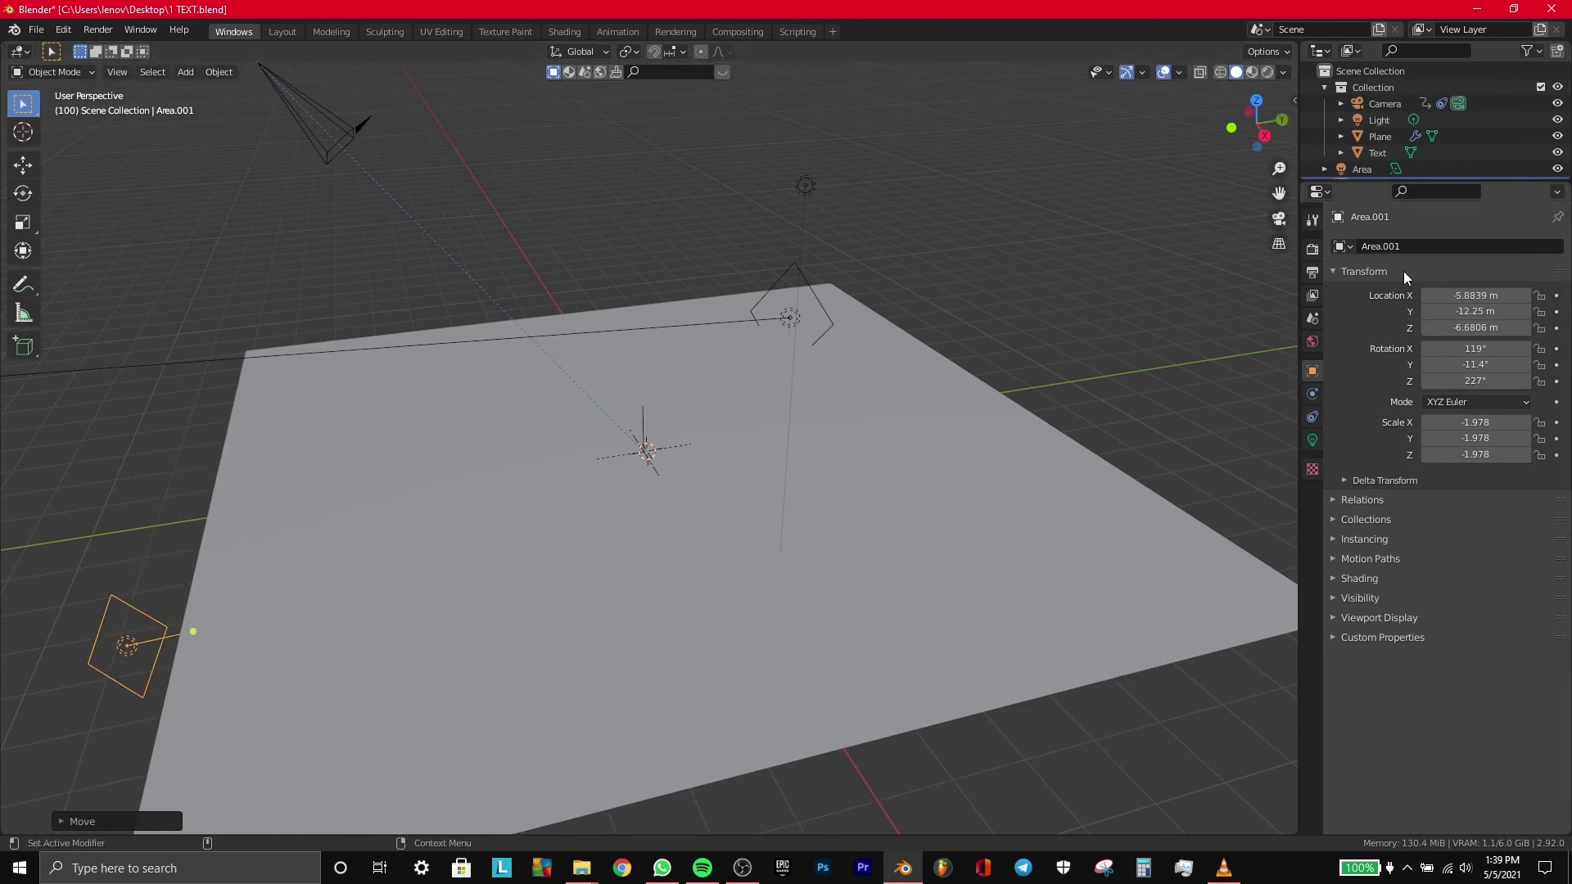
Step: Reposition the duplicated light above the plane from a lower view angle
left_click_drag(1278, 169, 1279, 205)
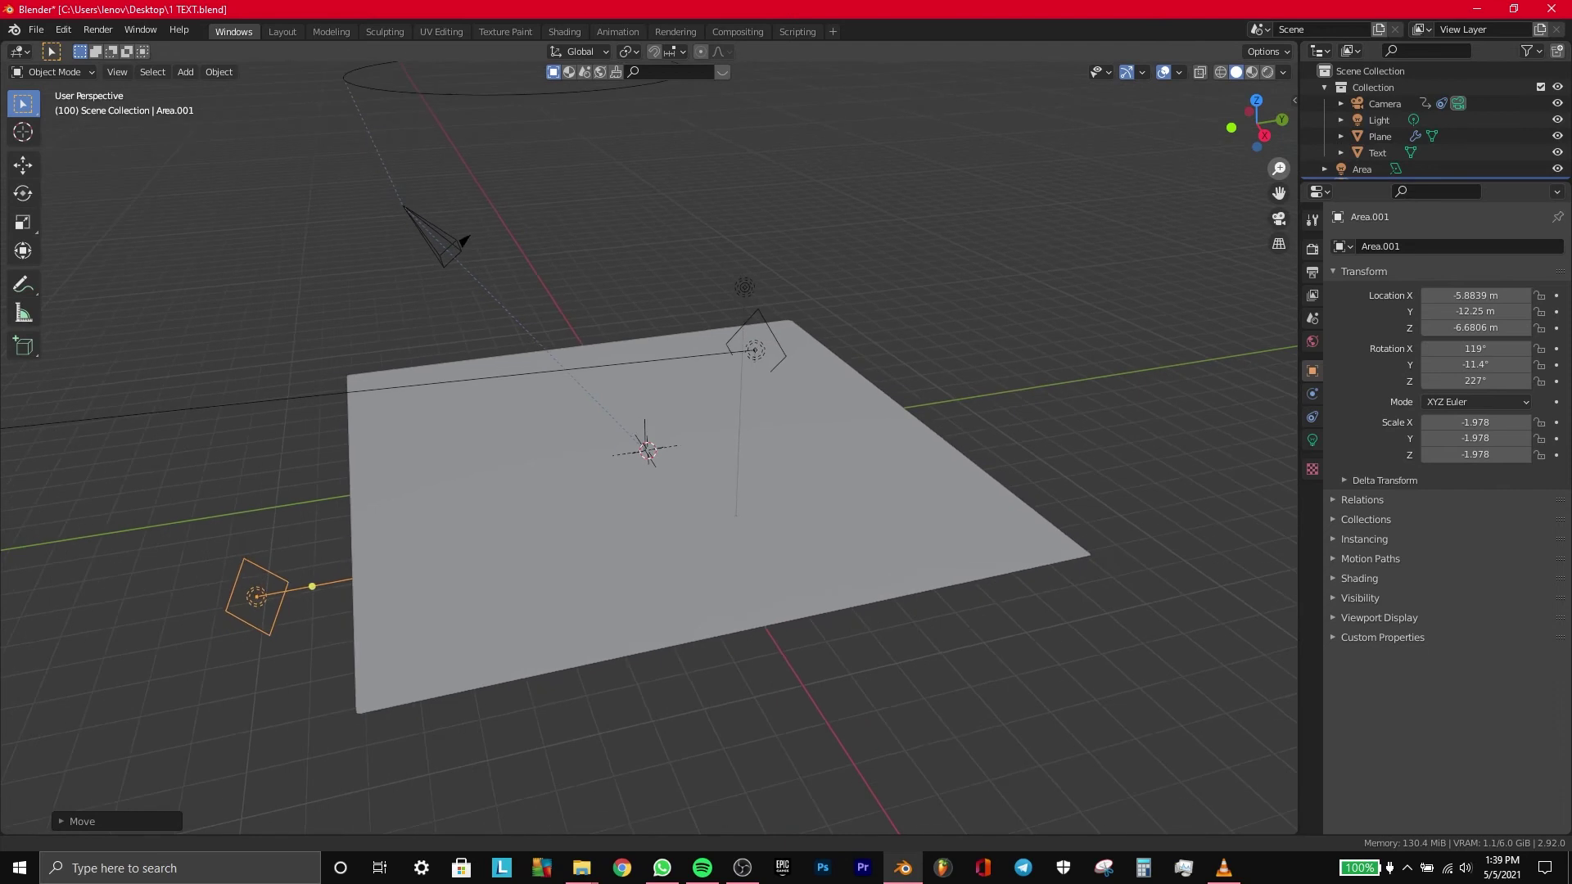
left_click_drag(1279, 192, 1314, 172)
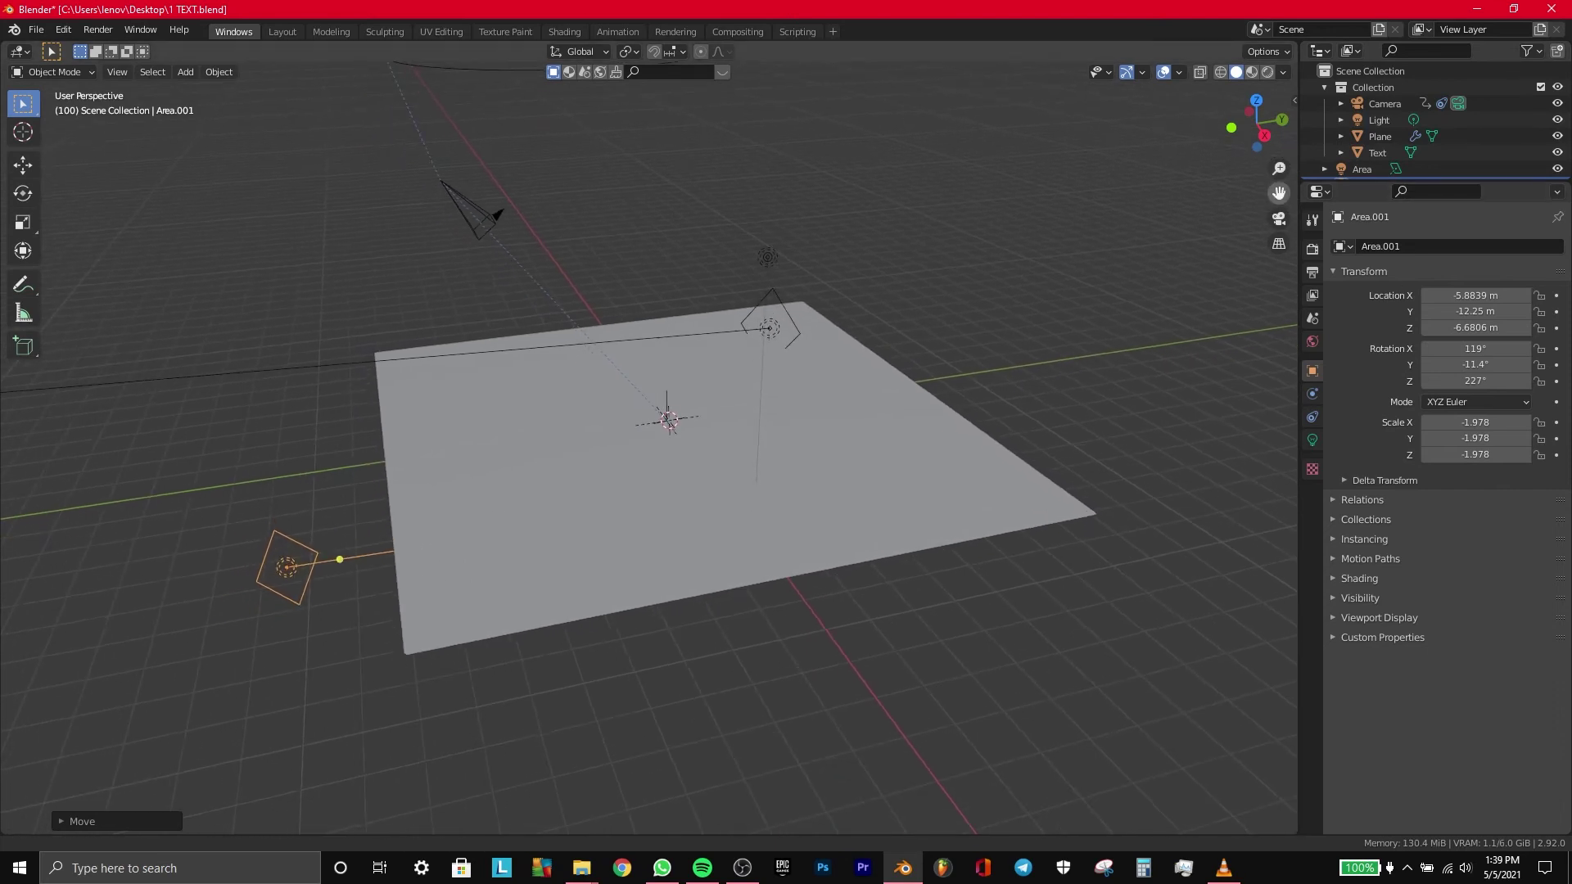
mouse_move(1257, 122)
left_mouse_down()
mouse_move(1220, 139)
mouse_move(1236, 131)
left_mouse_up()
left_click_drag(733, 526, 243, 470)
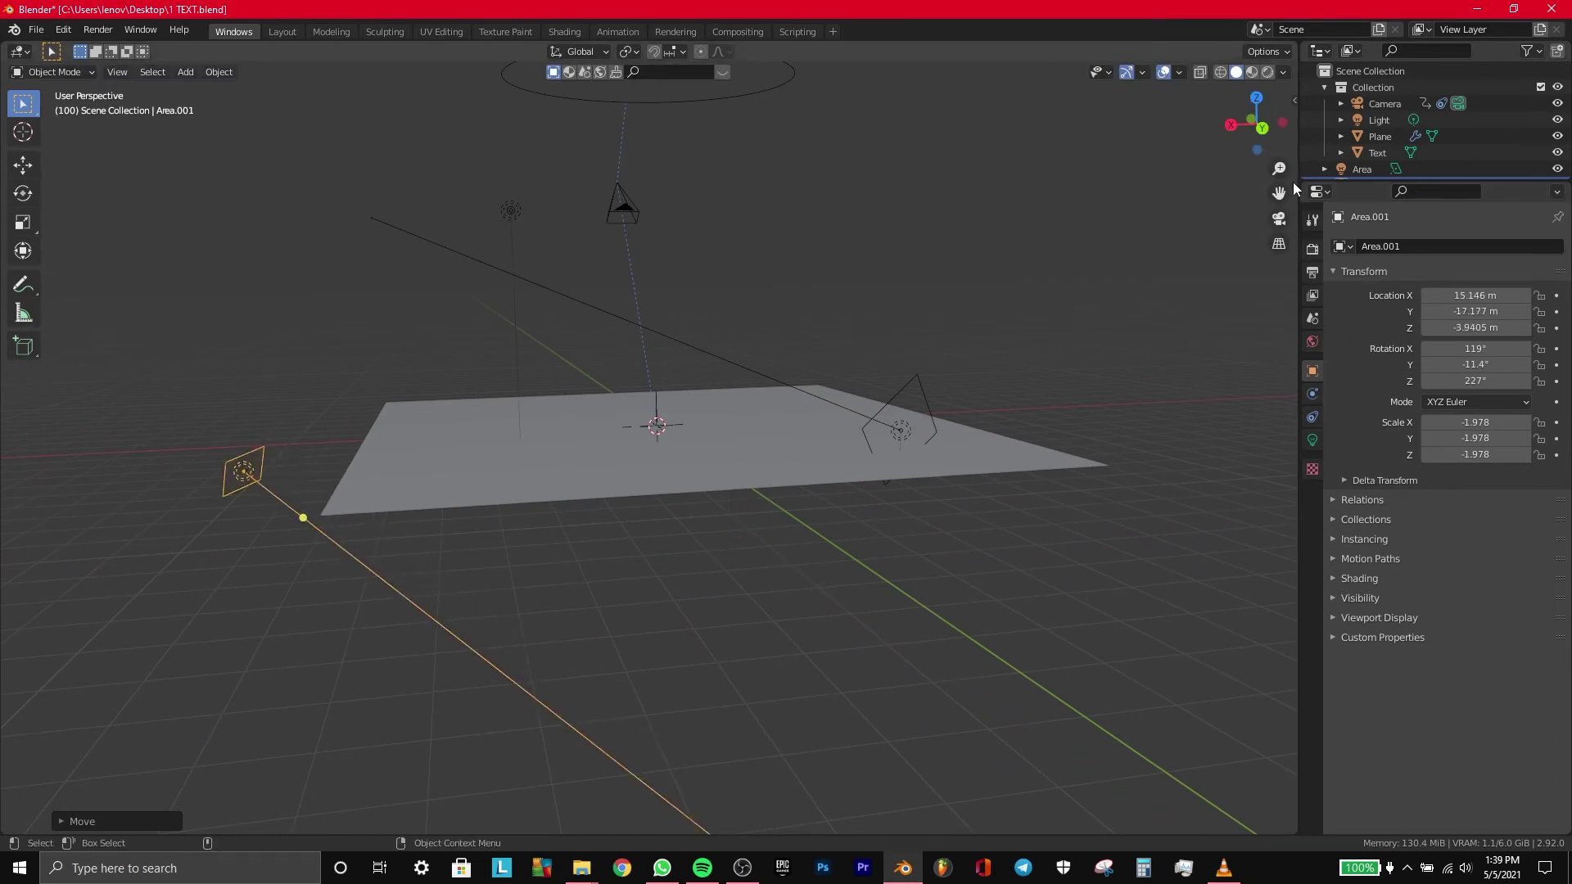
mouse_move(1257, 123)
left_mouse_down()
mouse_move(1224, 129)
mouse_move(1240, 129)
left_mouse_up()
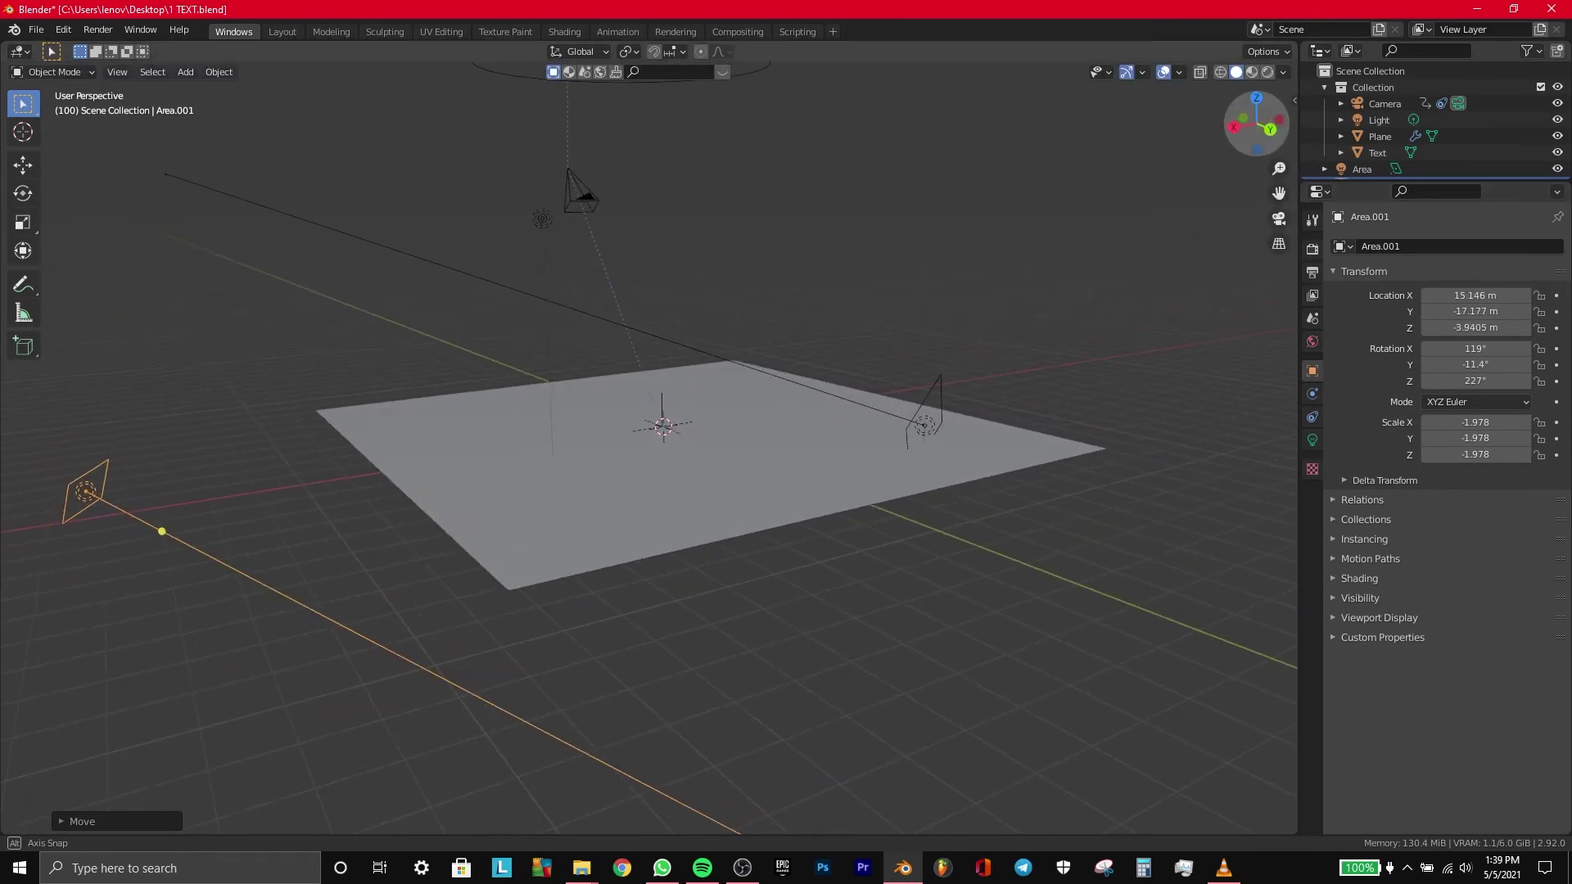
left_click(31, 169)
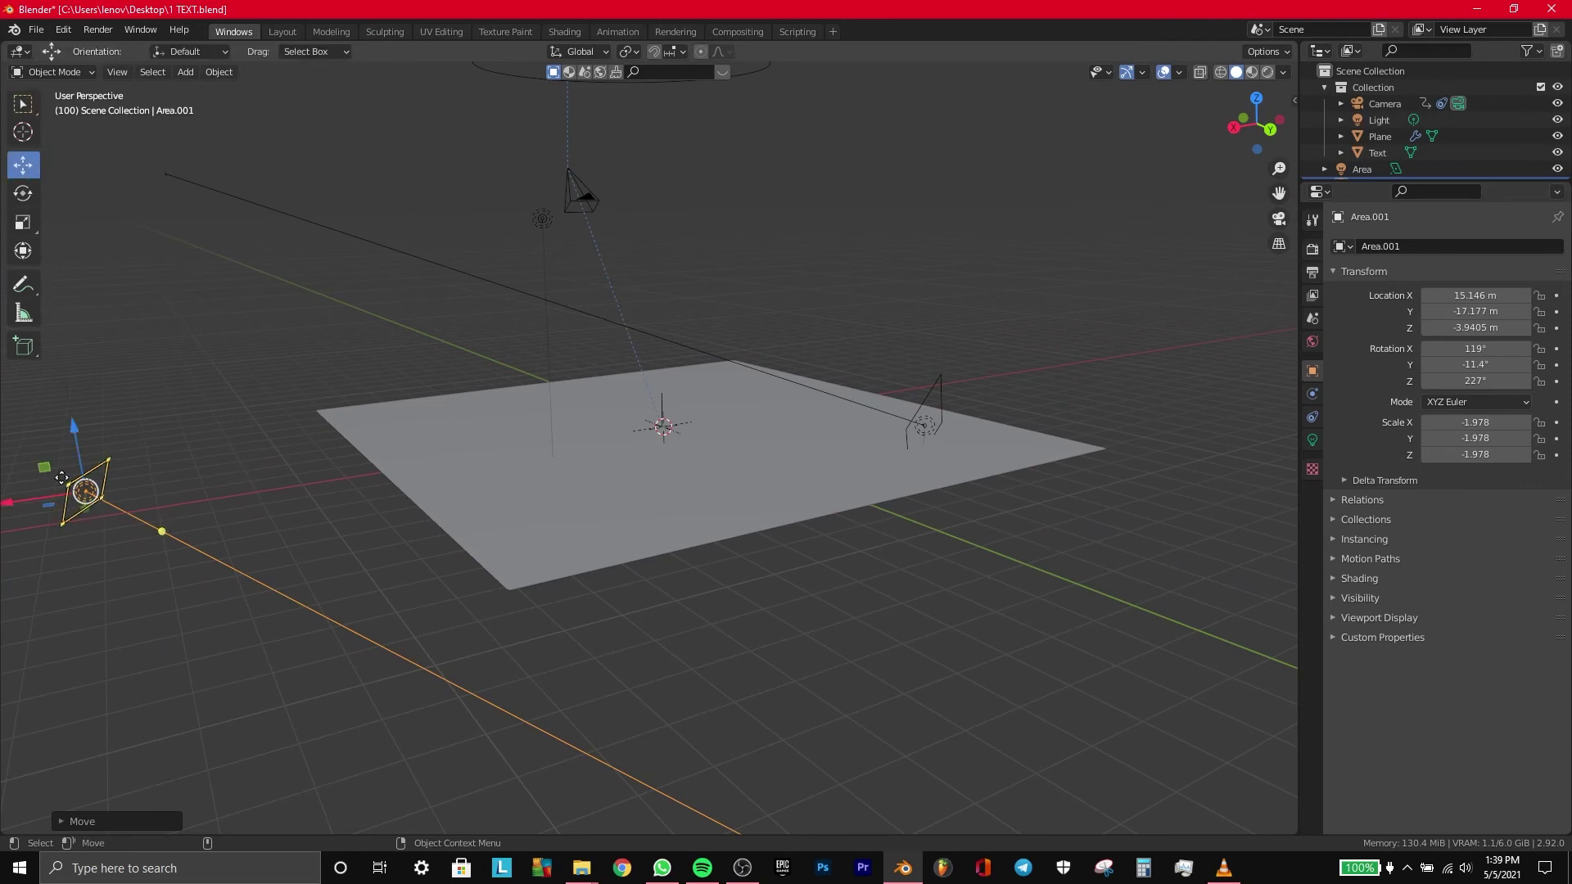
mouse_move(45, 467)
left_mouse_down()
mouse_move(441, 263)
mouse_move(831, 372)
left_mouse_up()
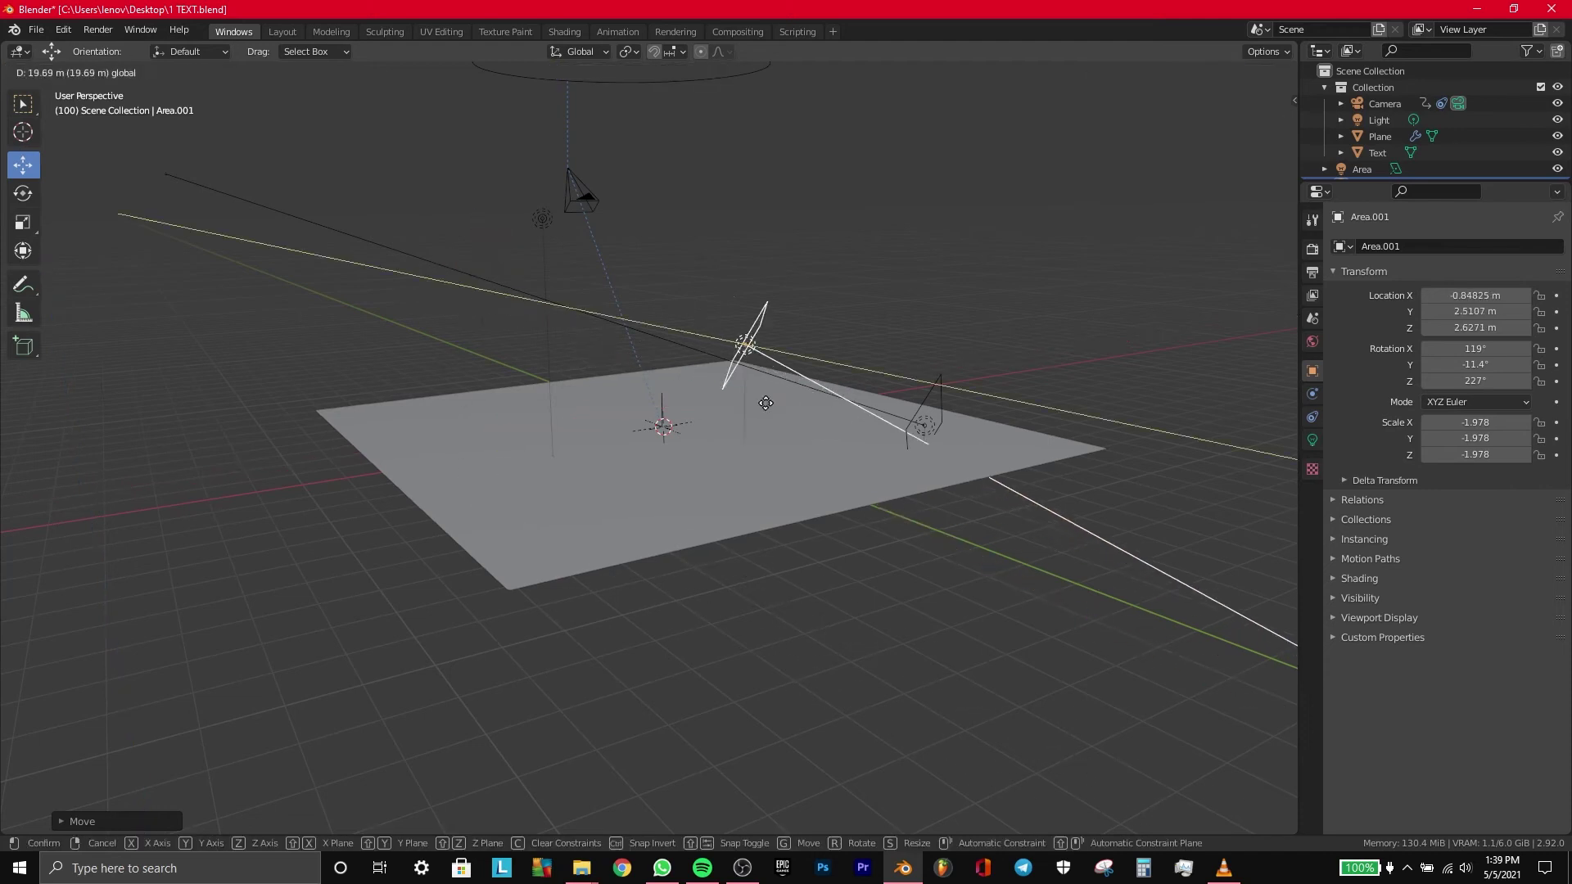
left_click(737, 420)
Step: Slide the second light past the plane's edge and angle it back toward the text
left_click(817, 360)
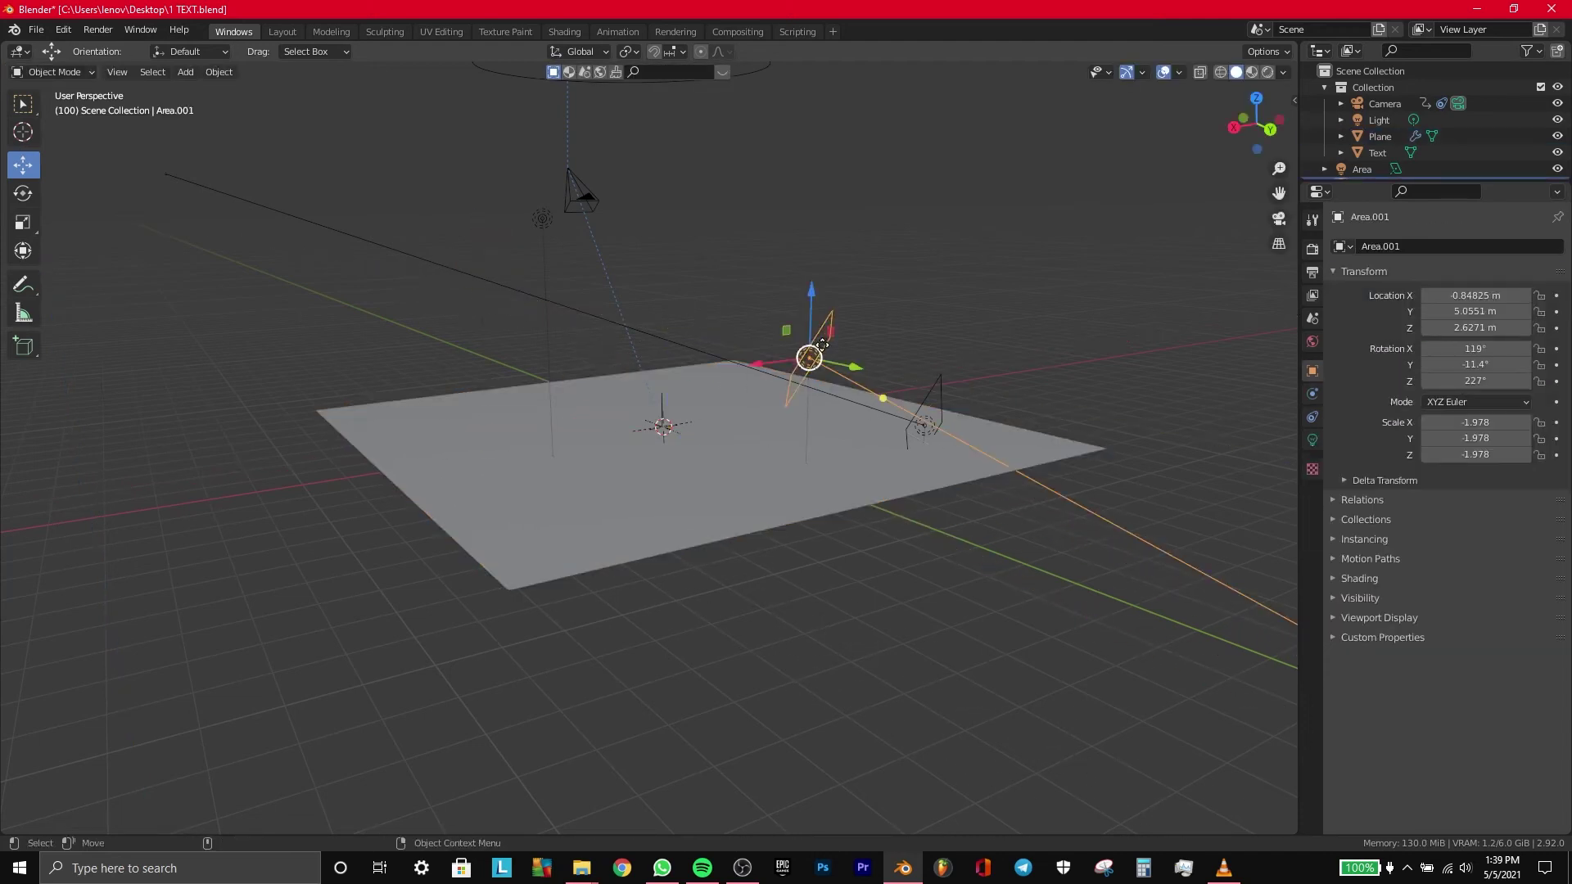
left_click_drag(778, 364, 231, 490)
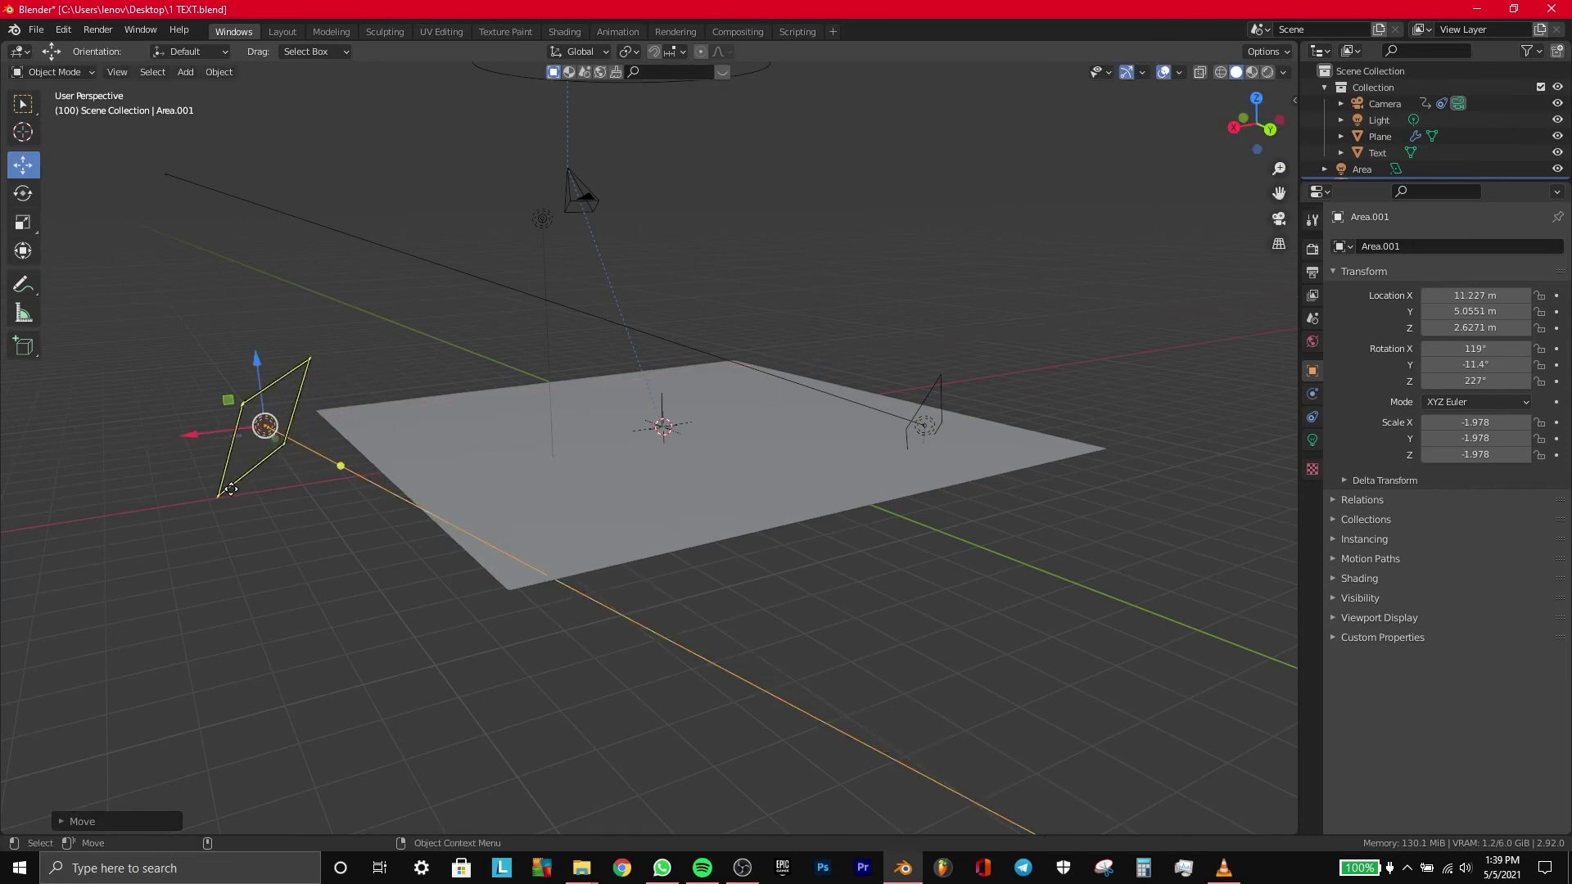
key("r")
key("r")
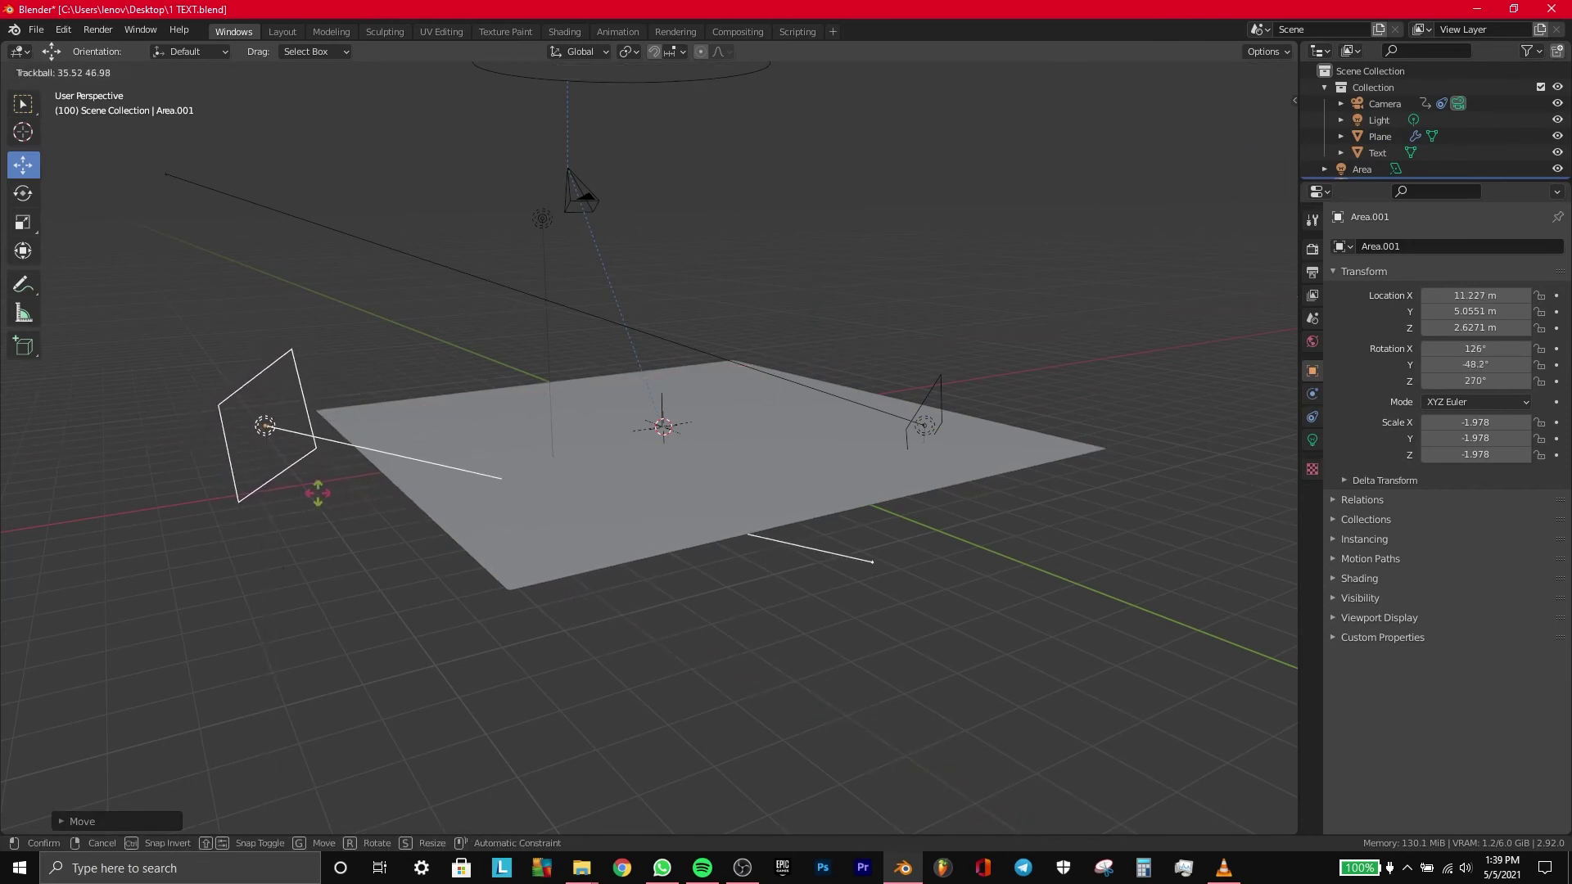
left_click(318, 499)
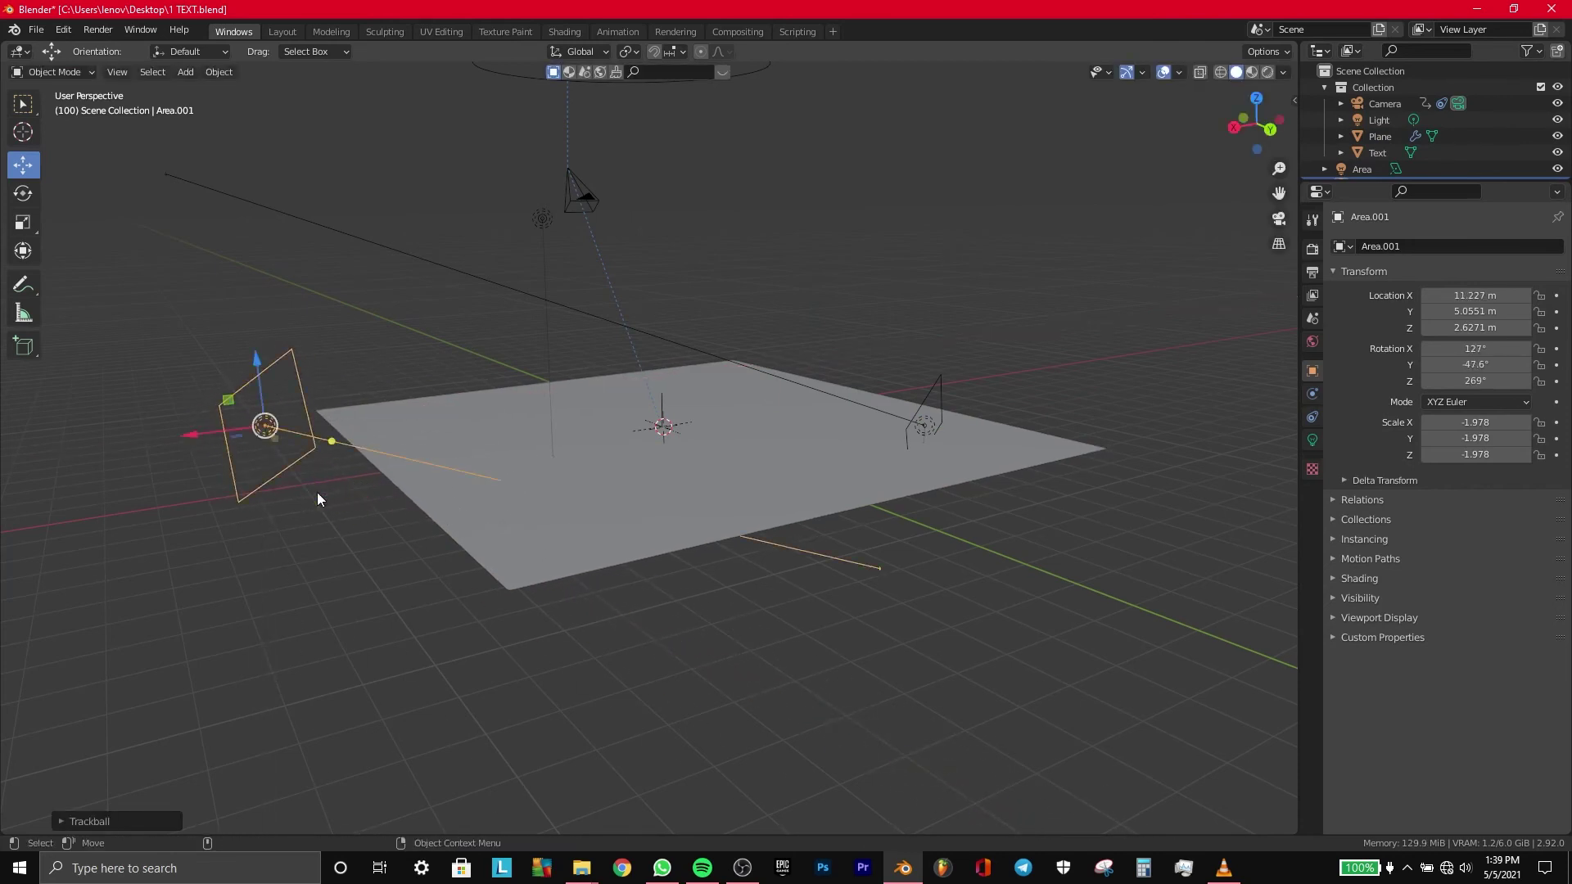
left_click(575, 30)
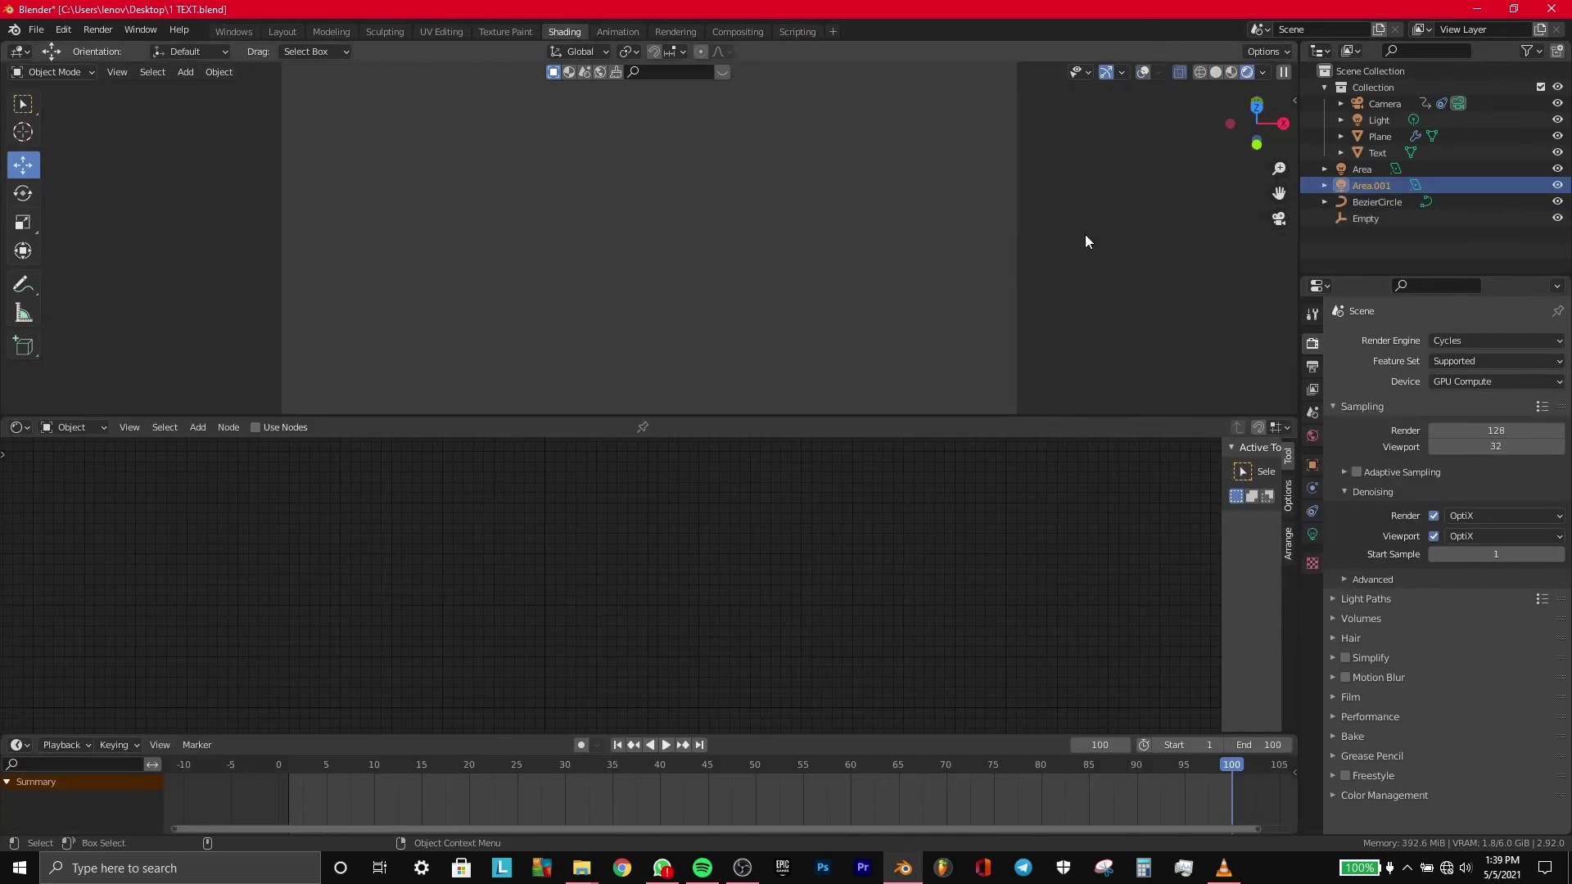
Step: Change Area.001's light colour from blue to red and adjust its brightness
left_click(1084, 234)
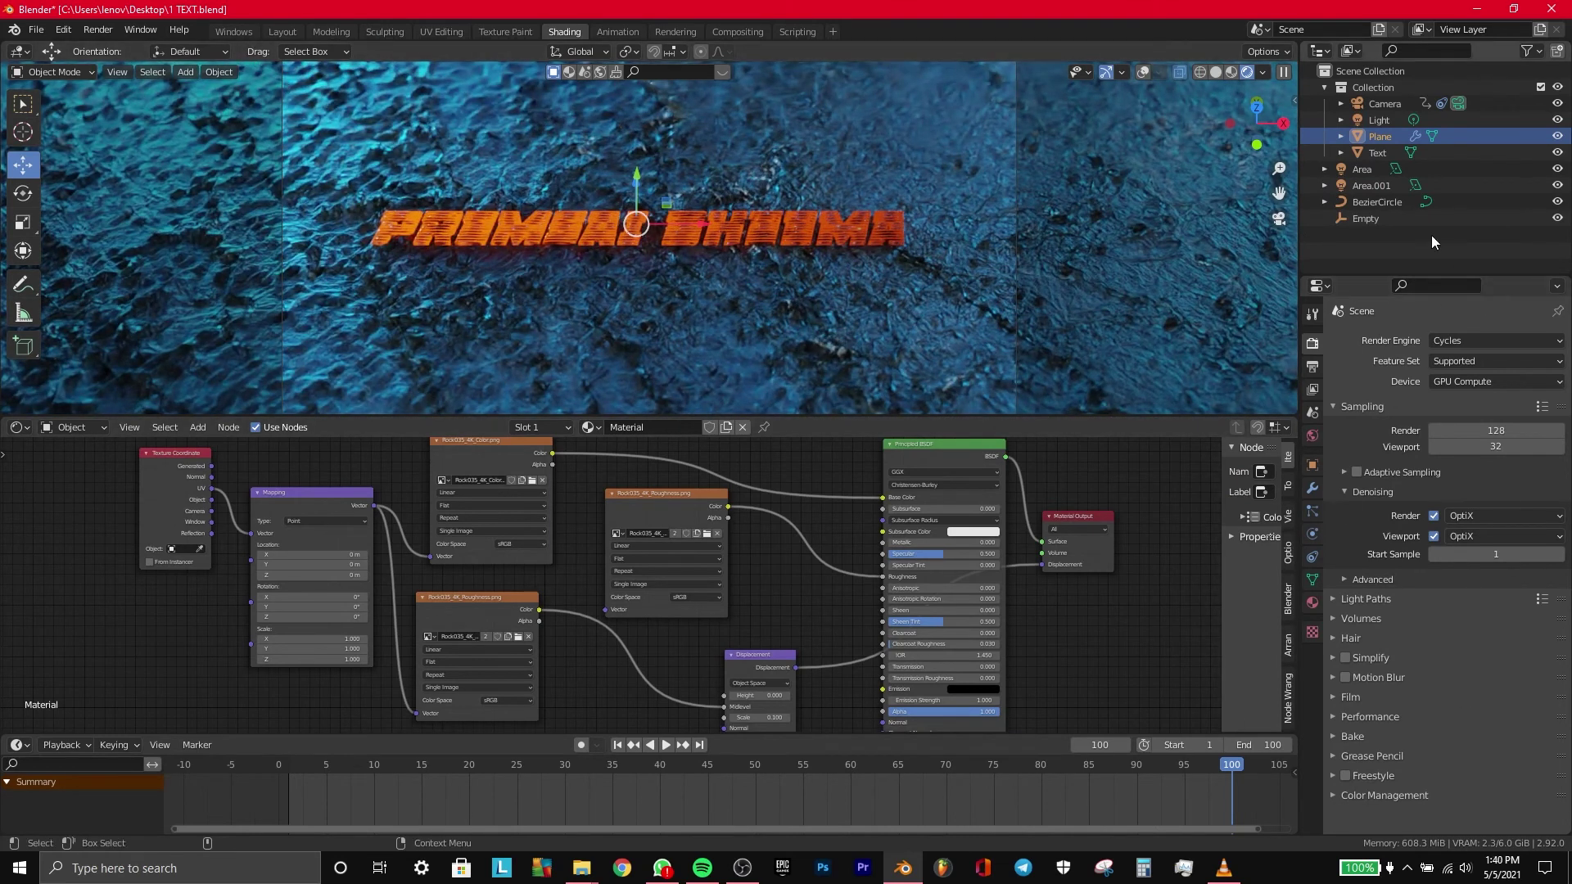
left_click(1390, 186)
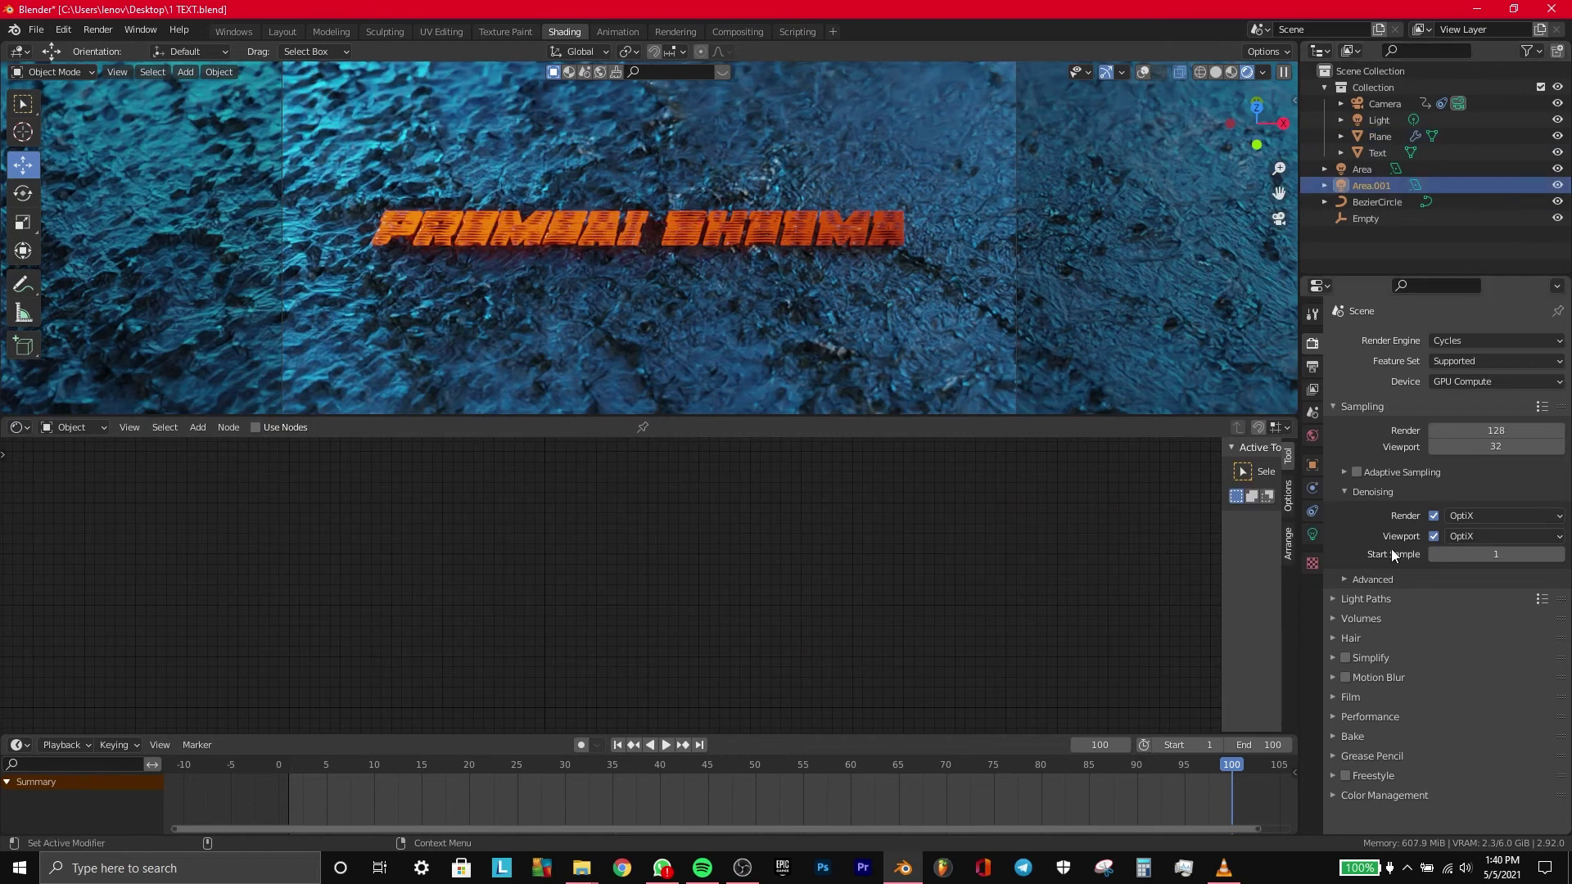
left_click(1313, 532)
left_click(1497, 432)
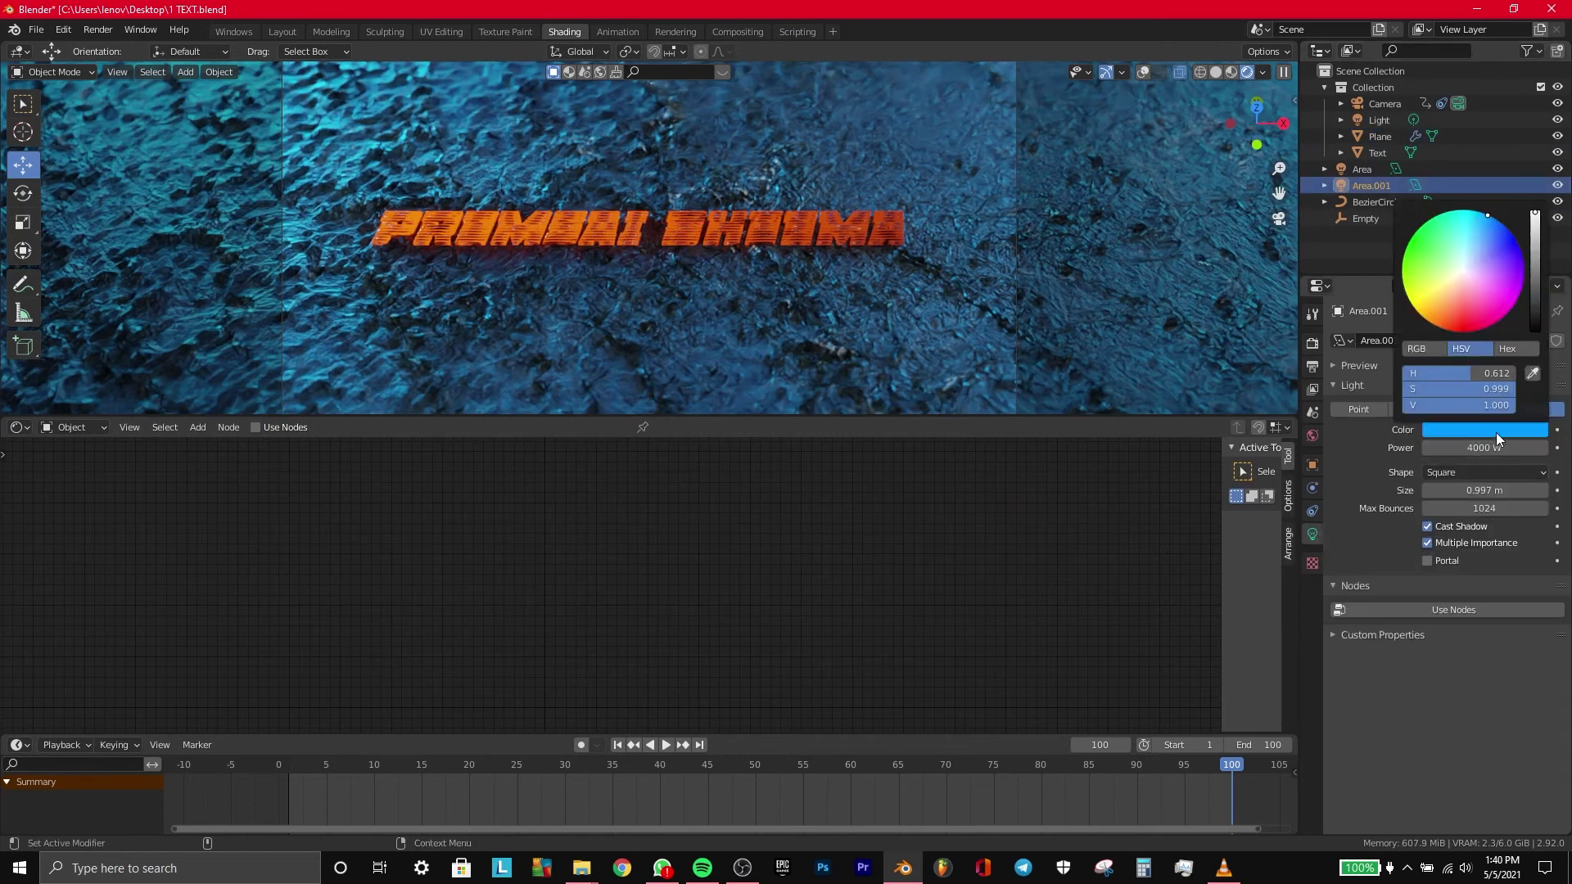
left_click_drag(1481, 326, 1462, 332)
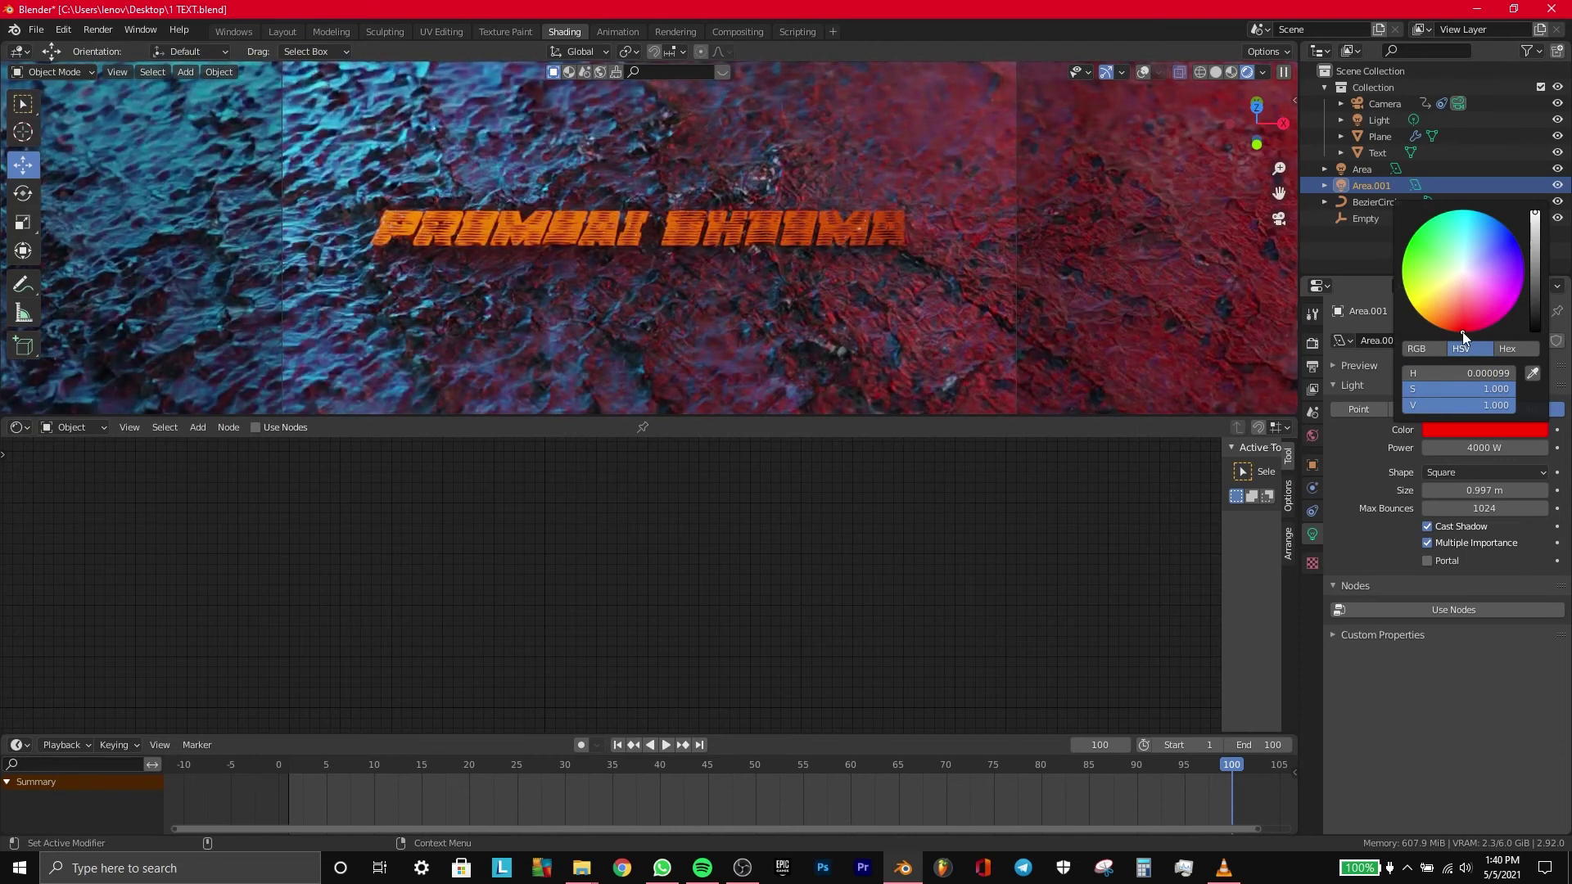
mouse_move(1534, 214)
left_mouse_down()
mouse_move(1534, 292)
mouse_move(1534, 213)
left_mouse_up()
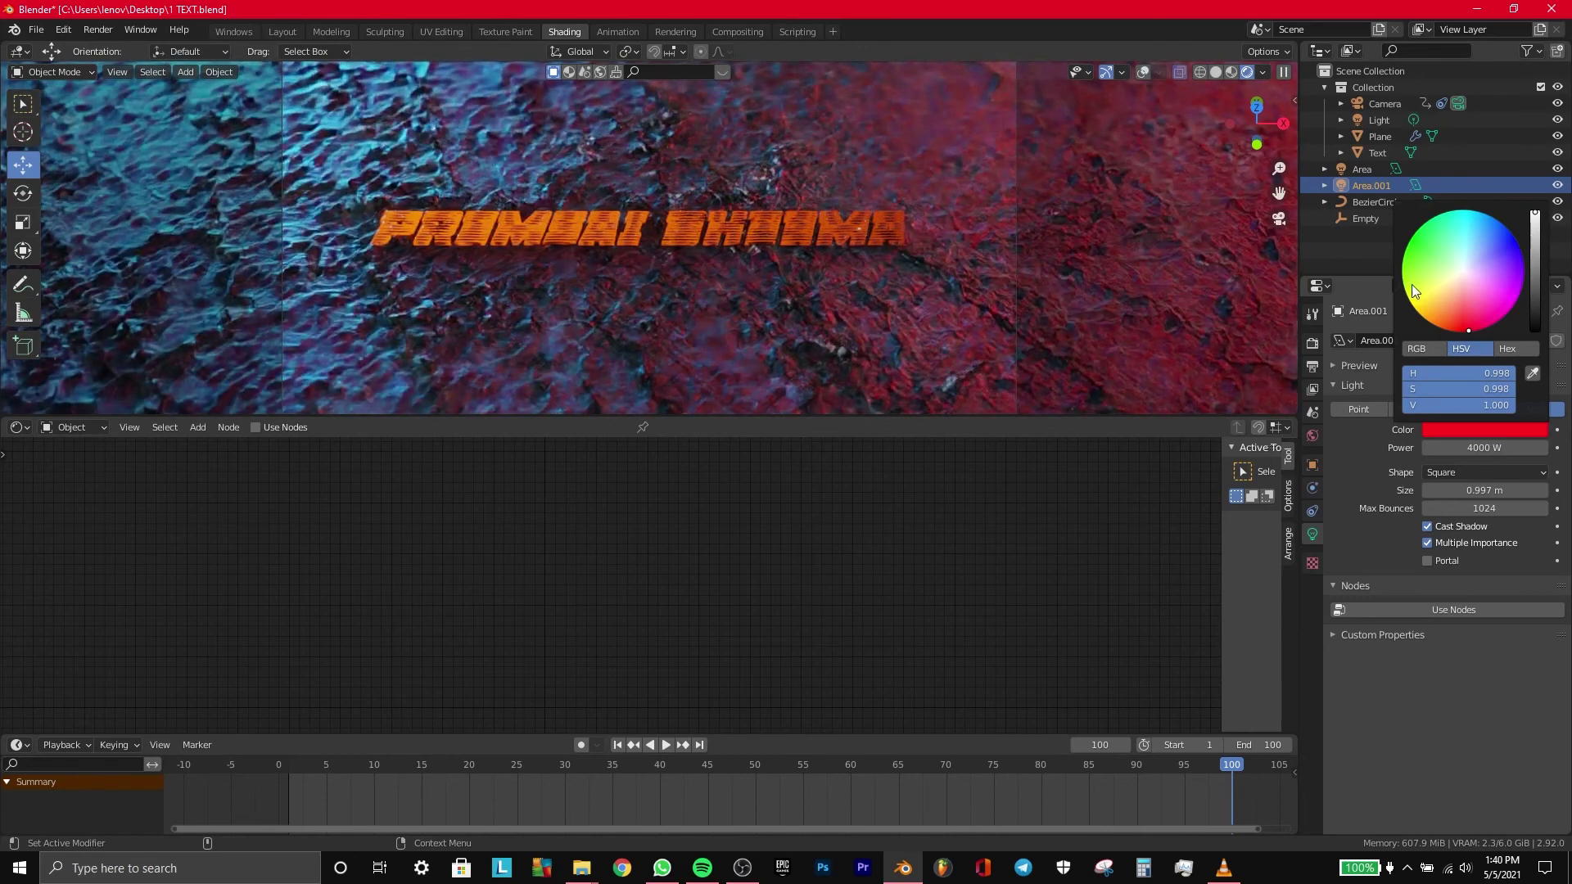
Step: Test-render the frame with the red light, then return to the Windows workspace
key("F12")
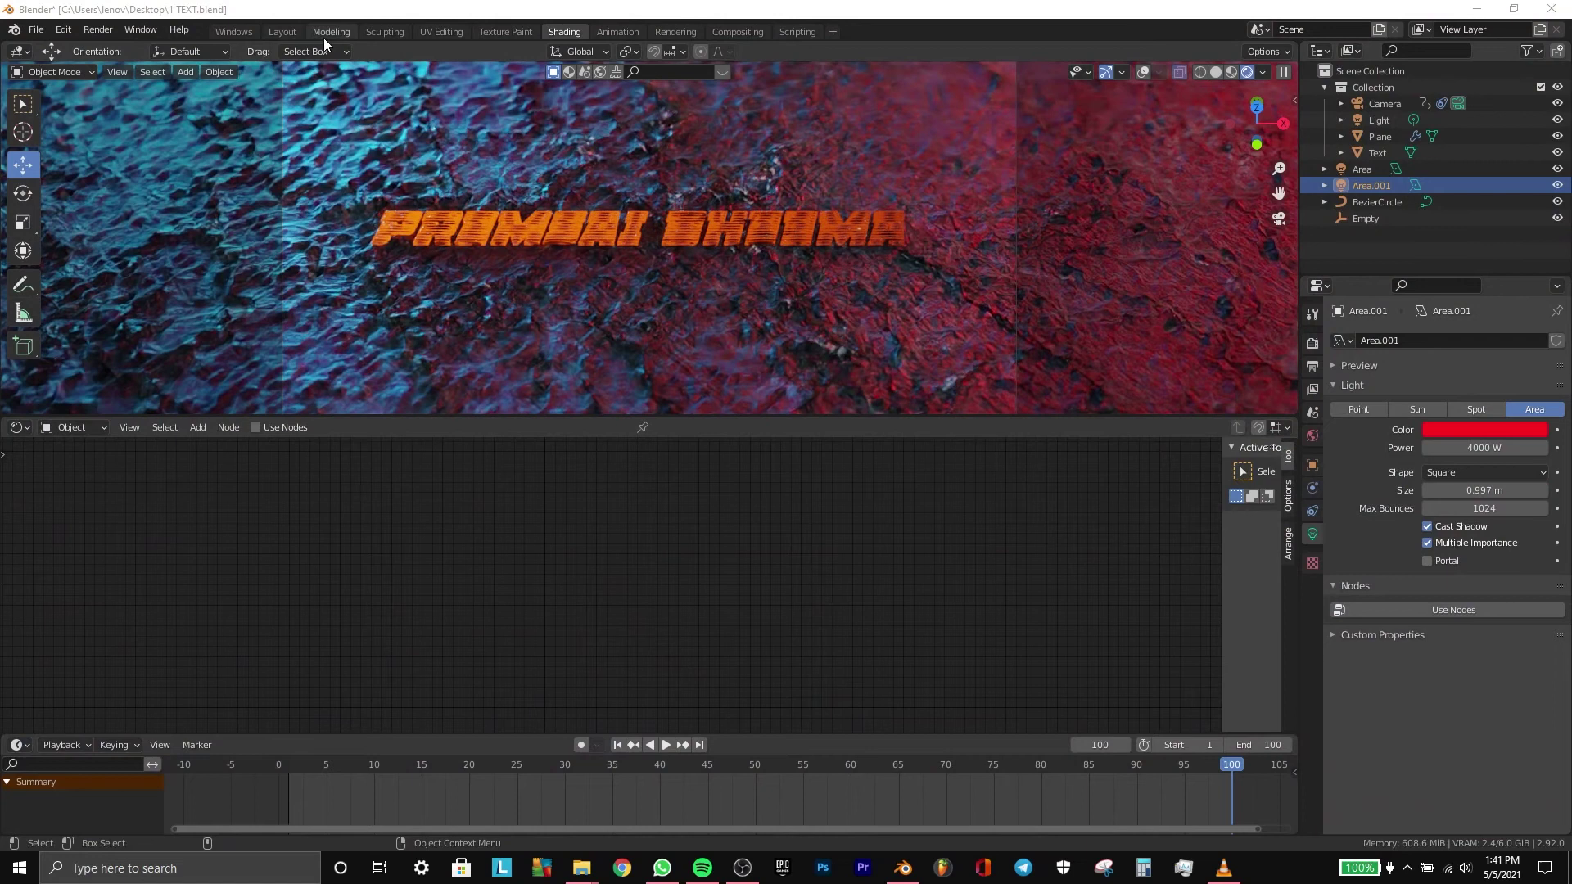
left_click(272, 31)
left_click(241, 32)
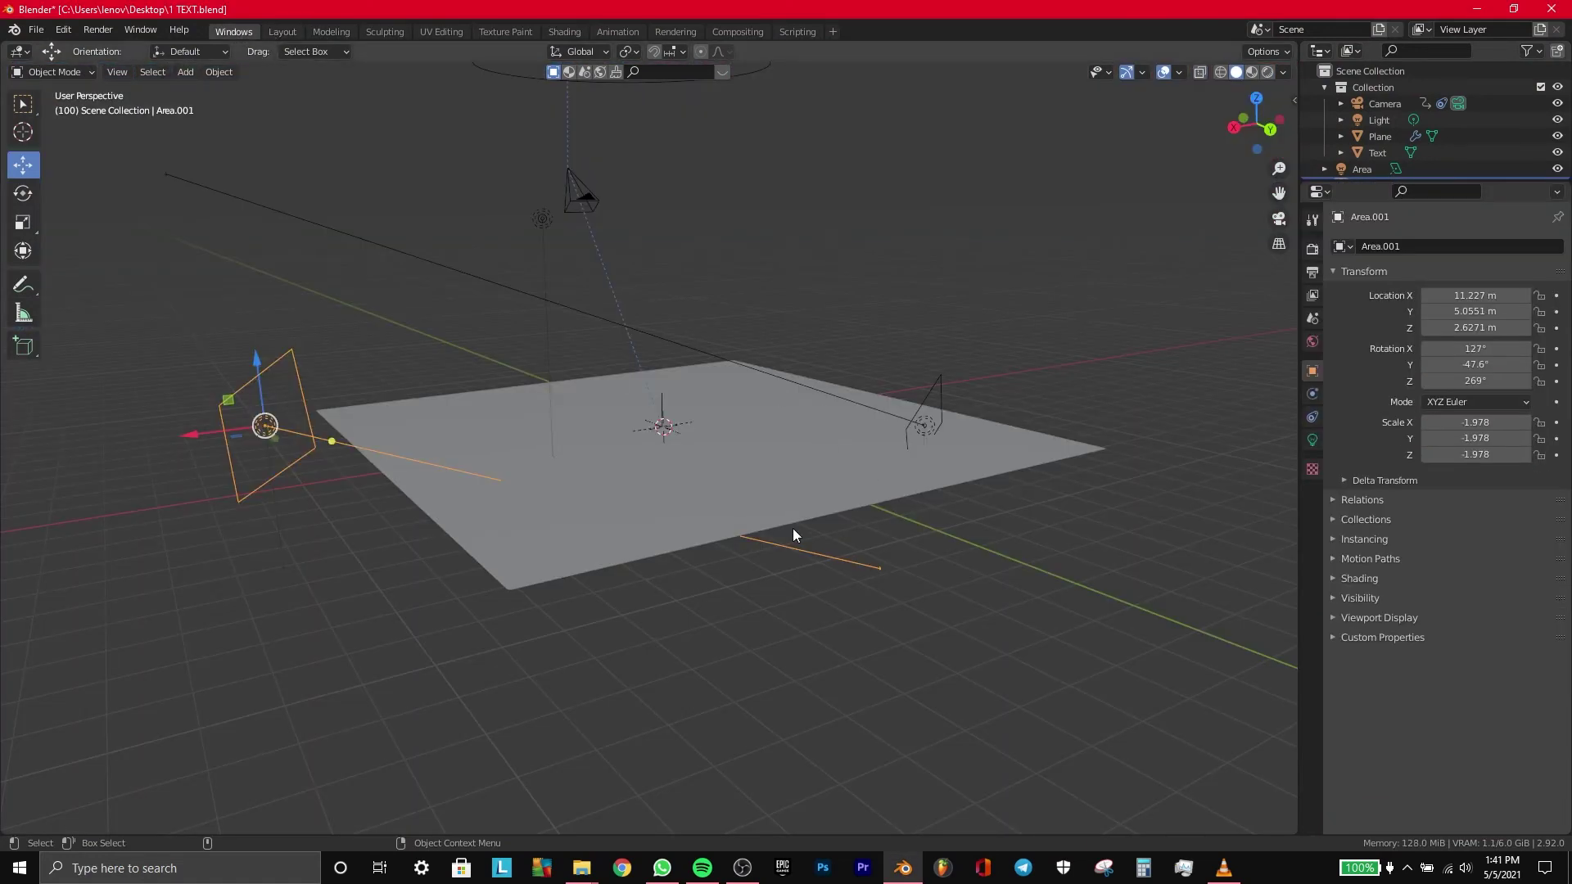
Step: Select the first area light, duplicate it, then undo that first copy
mouse_move(1261, 124)
left_mouse_down()
mouse_move(1203, 125)
mouse_move(1518, 51)
left_mouse_up()
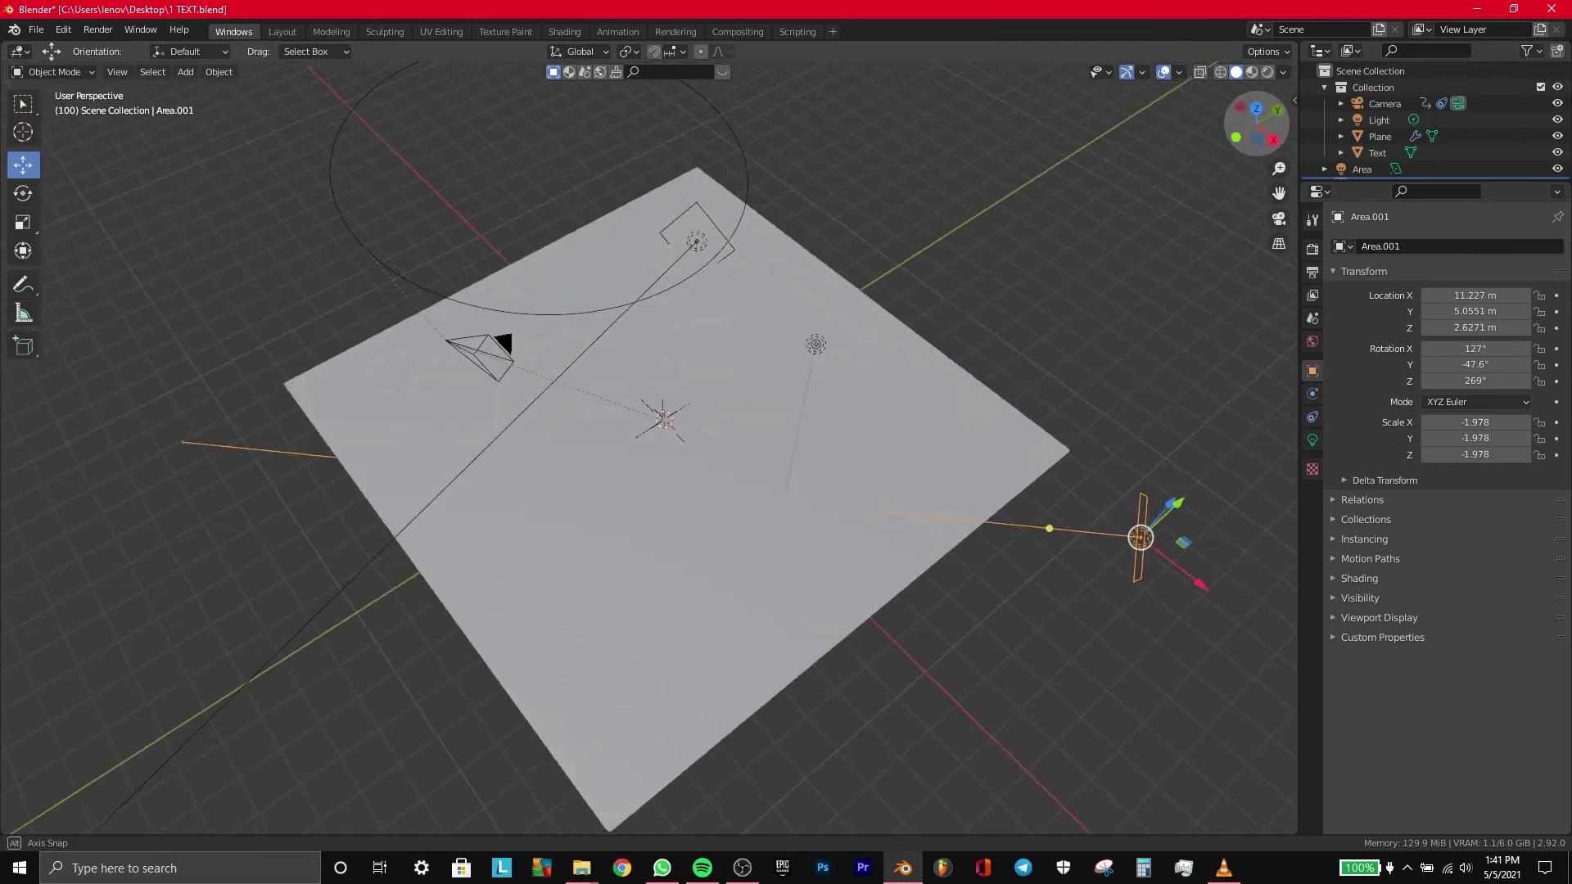
left_click(1369, 169)
left_click_drag(1415, 183, 1444, 358)
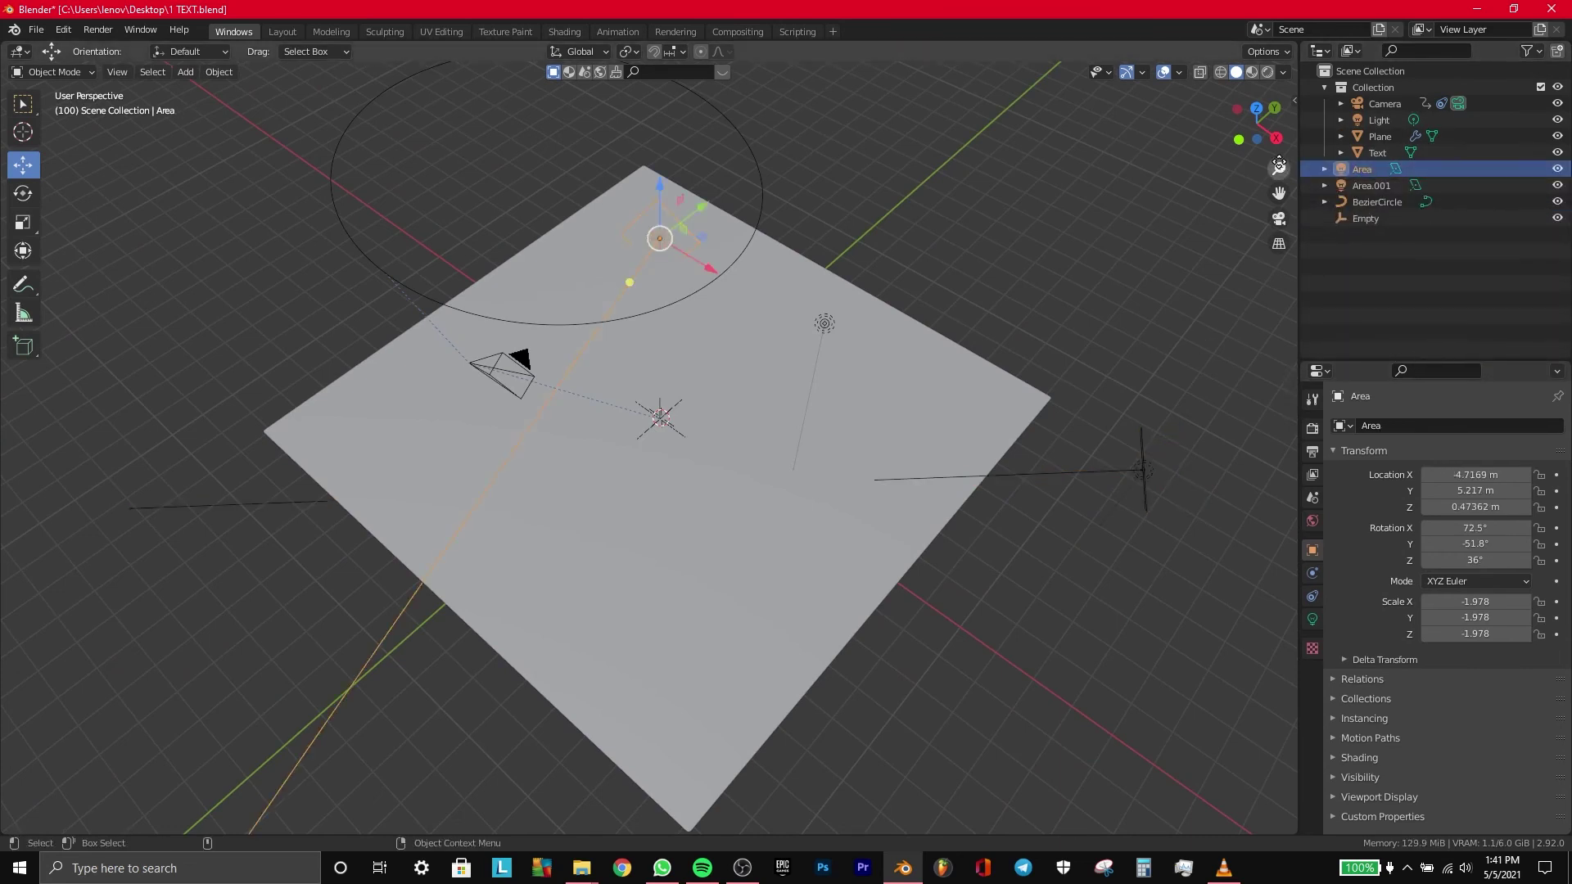
mouse_move(1257, 123)
left_mouse_down()
mouse_move(1220, 139)
mouse_move(1260, 131)
left_mouse_up()
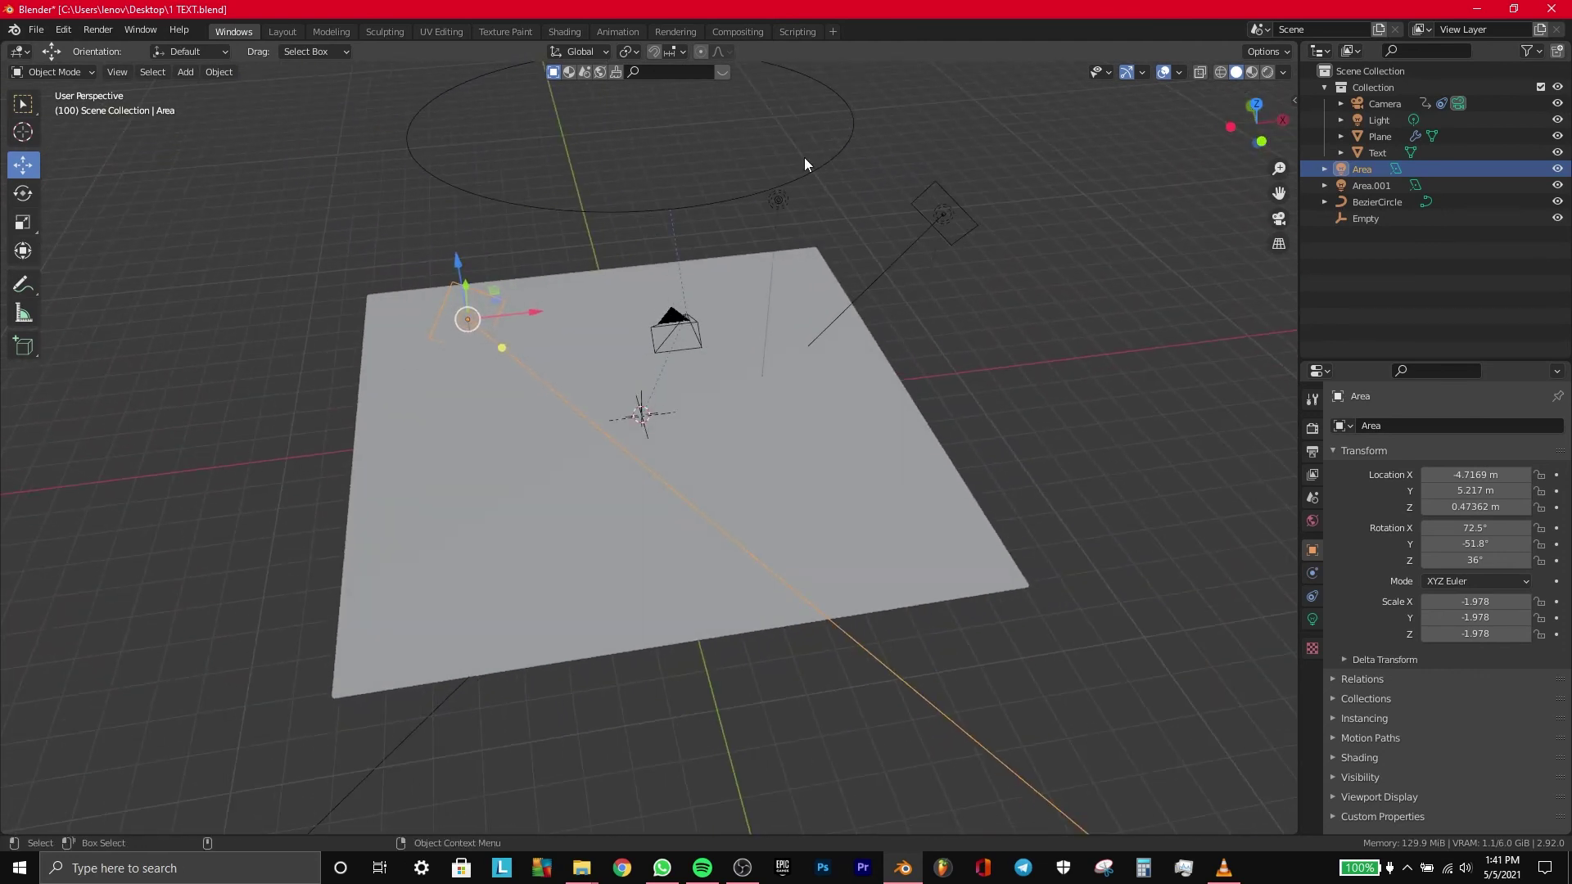
key("shift+d")
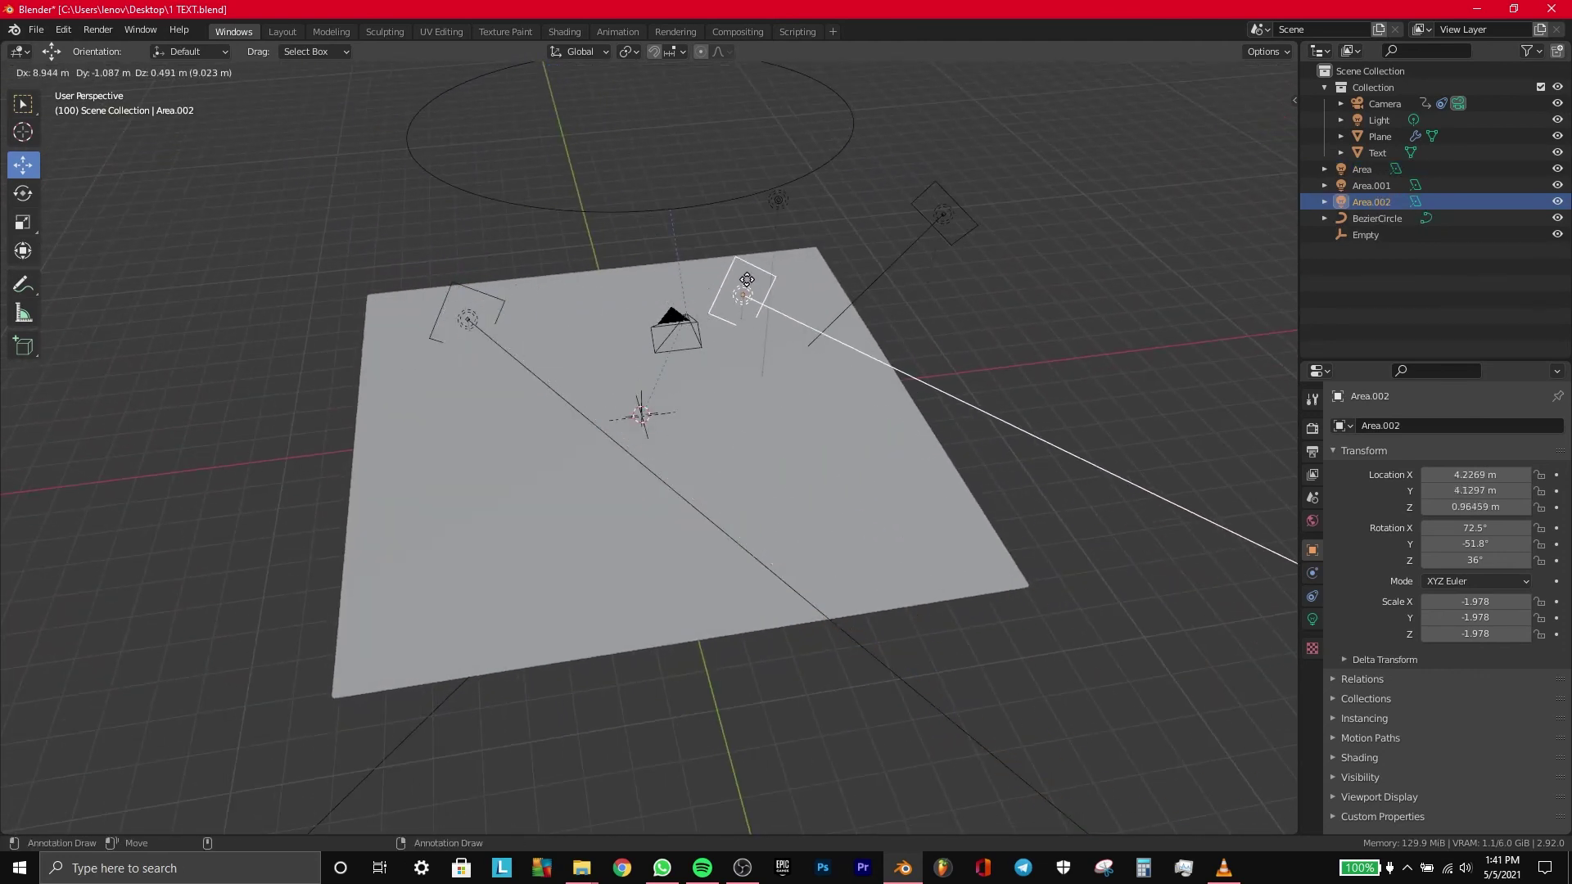
left_click(830, 275)
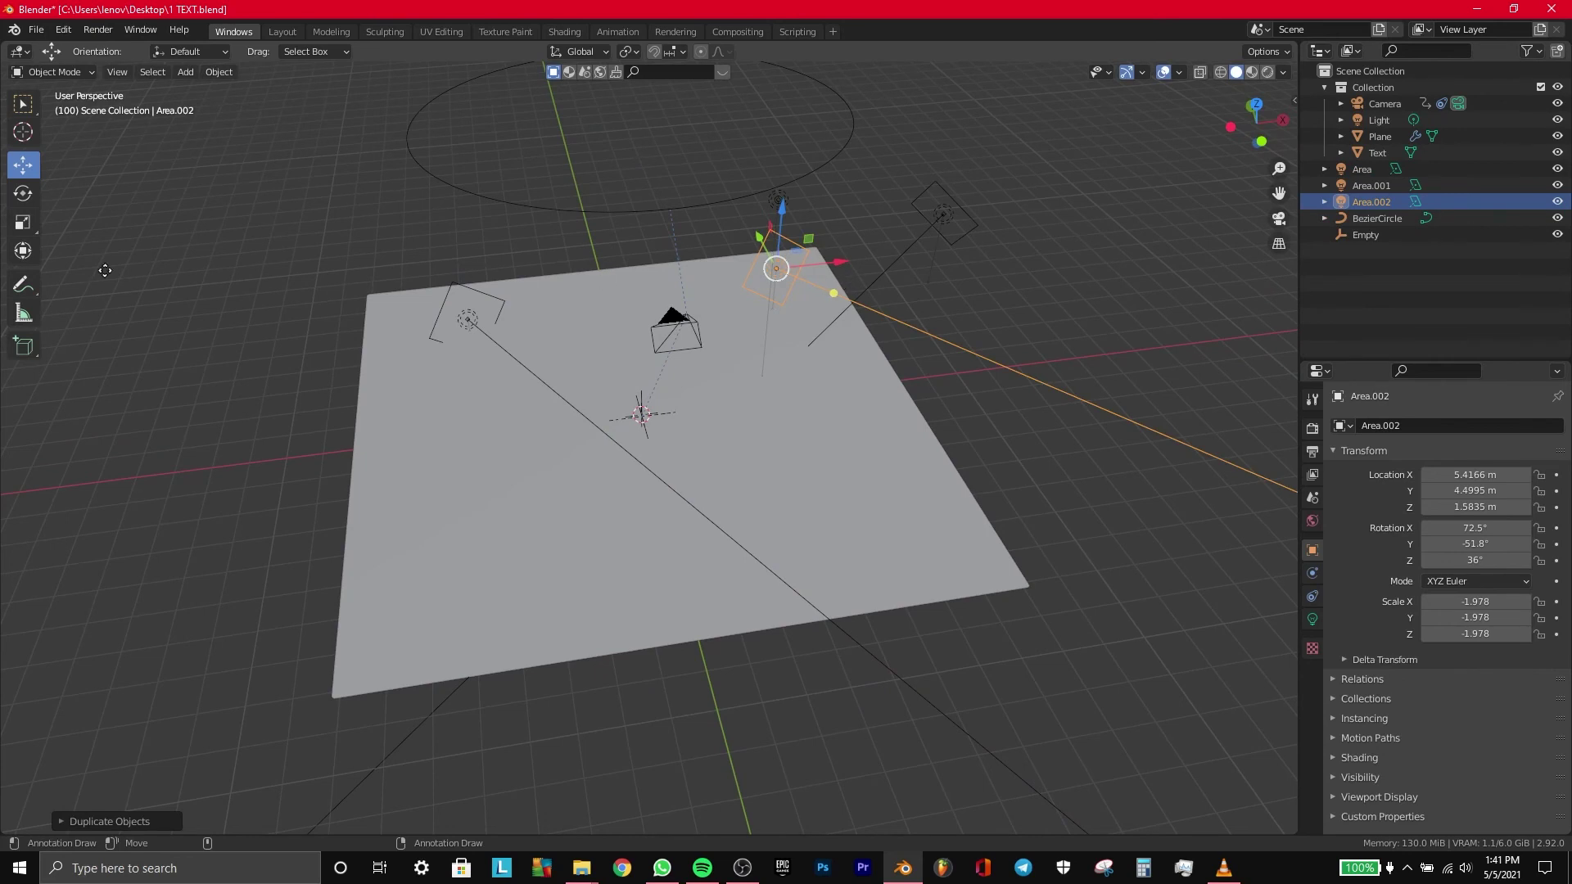
left_click(23, 199)
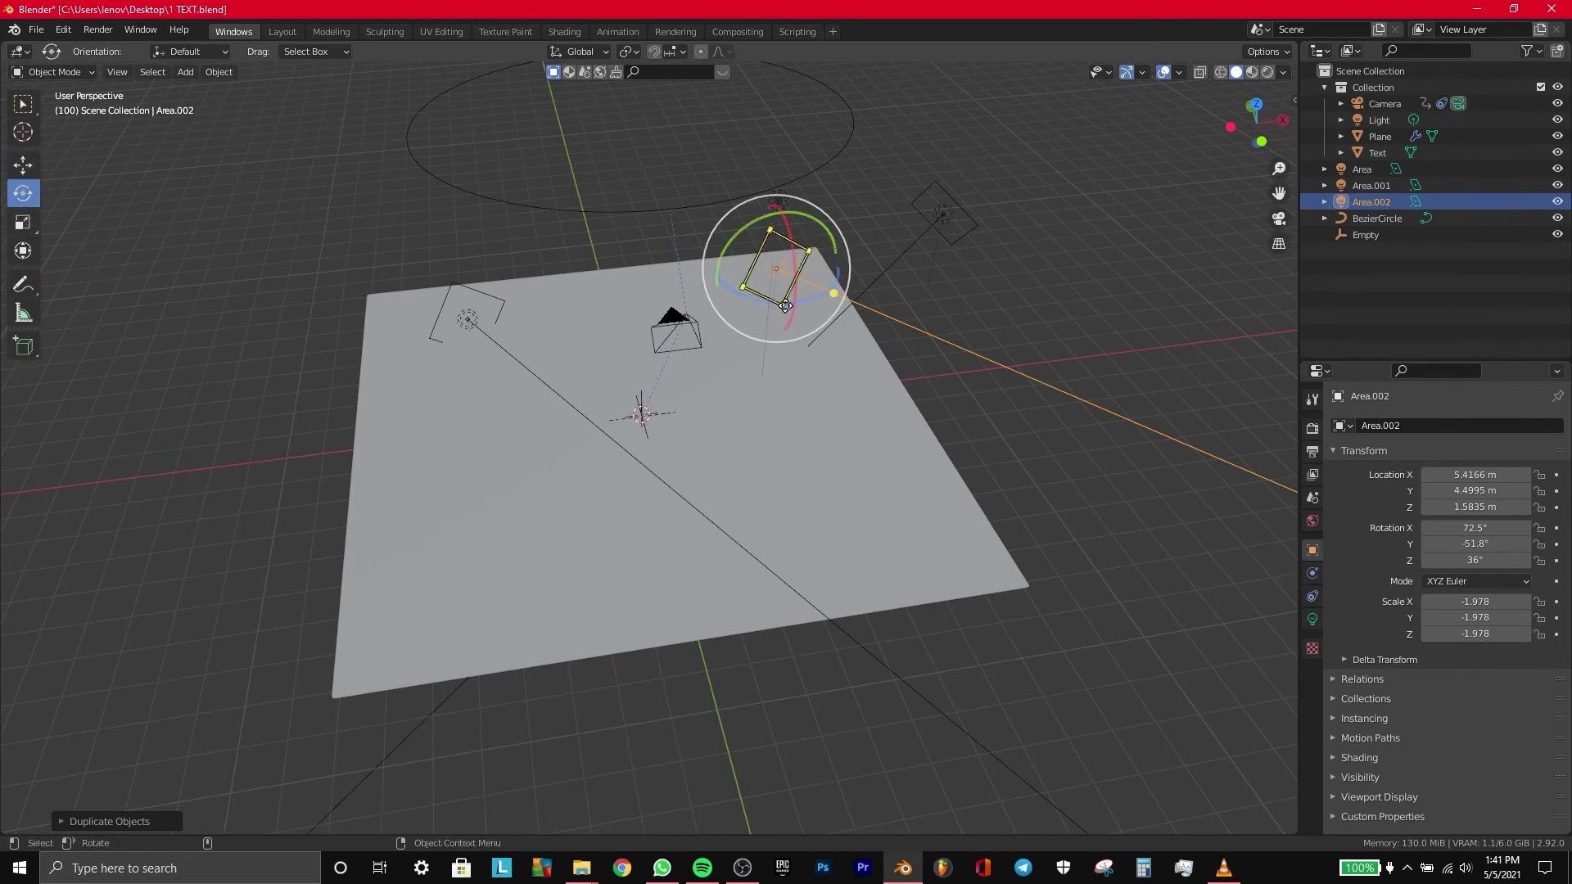
key("ctrl+z")
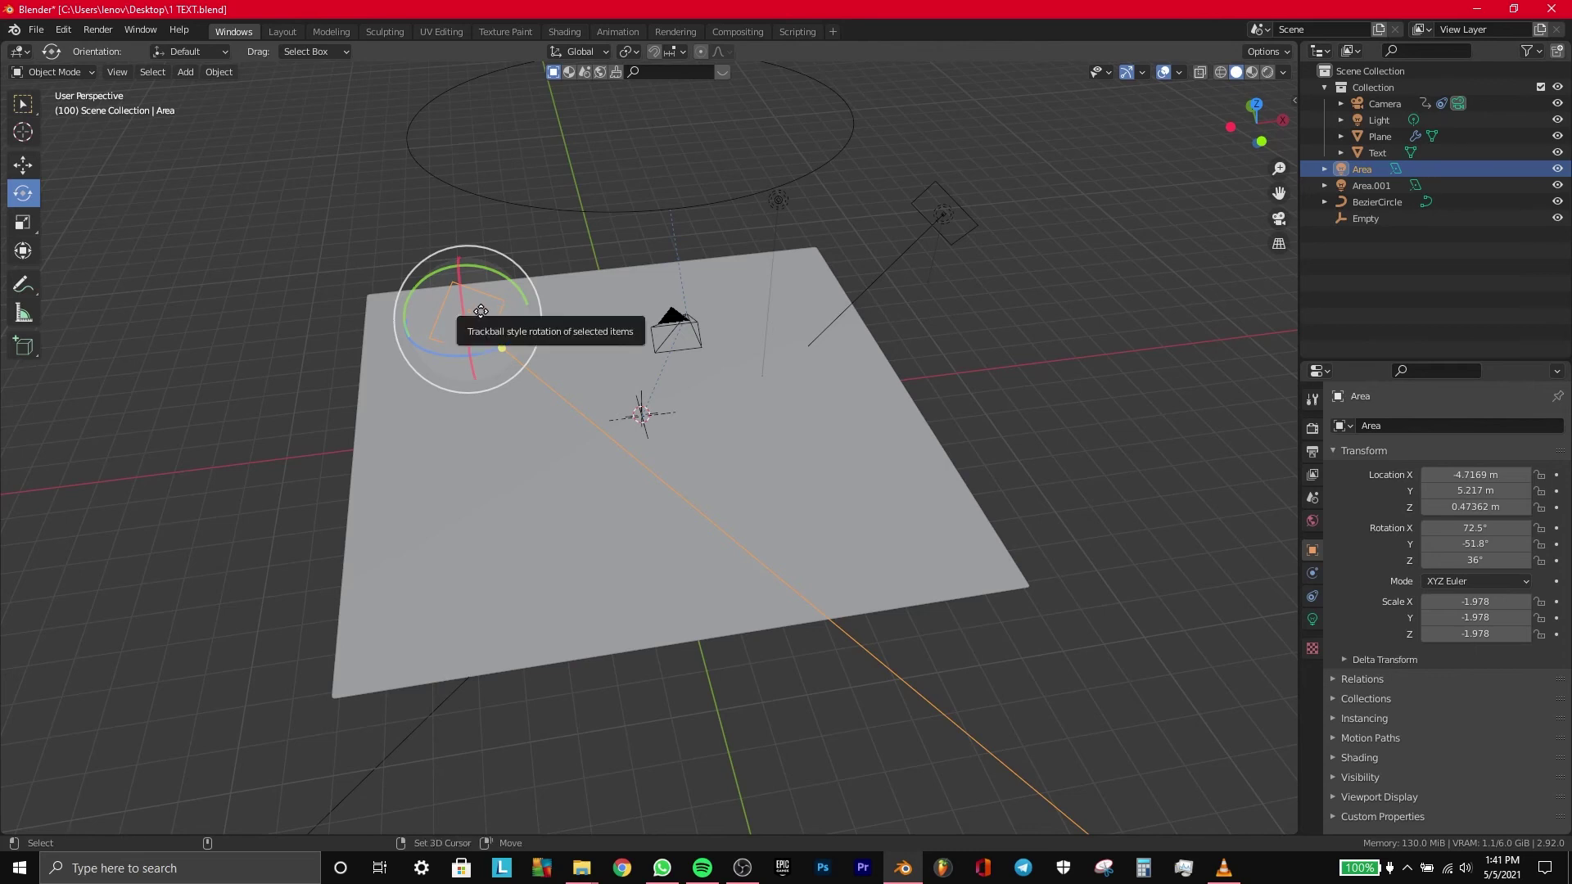
Step: Duplicate Area again, spin the copy around Z, lower it slightly, and color it red
key("shift+d")
left_click(768, 271)
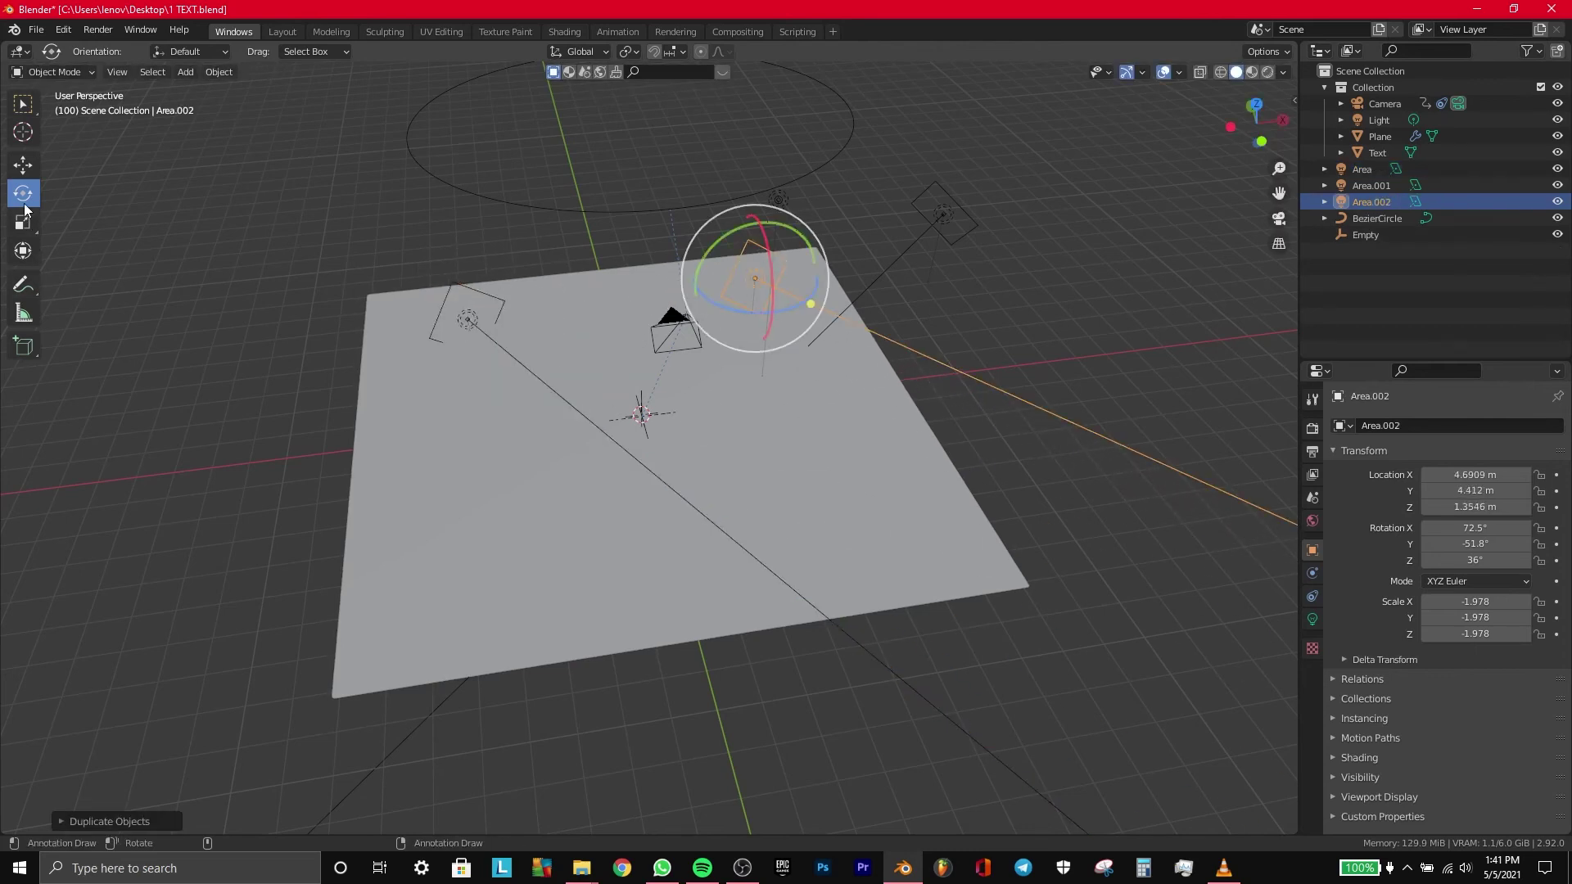
left_click_drag(799, 302, 764, 321)
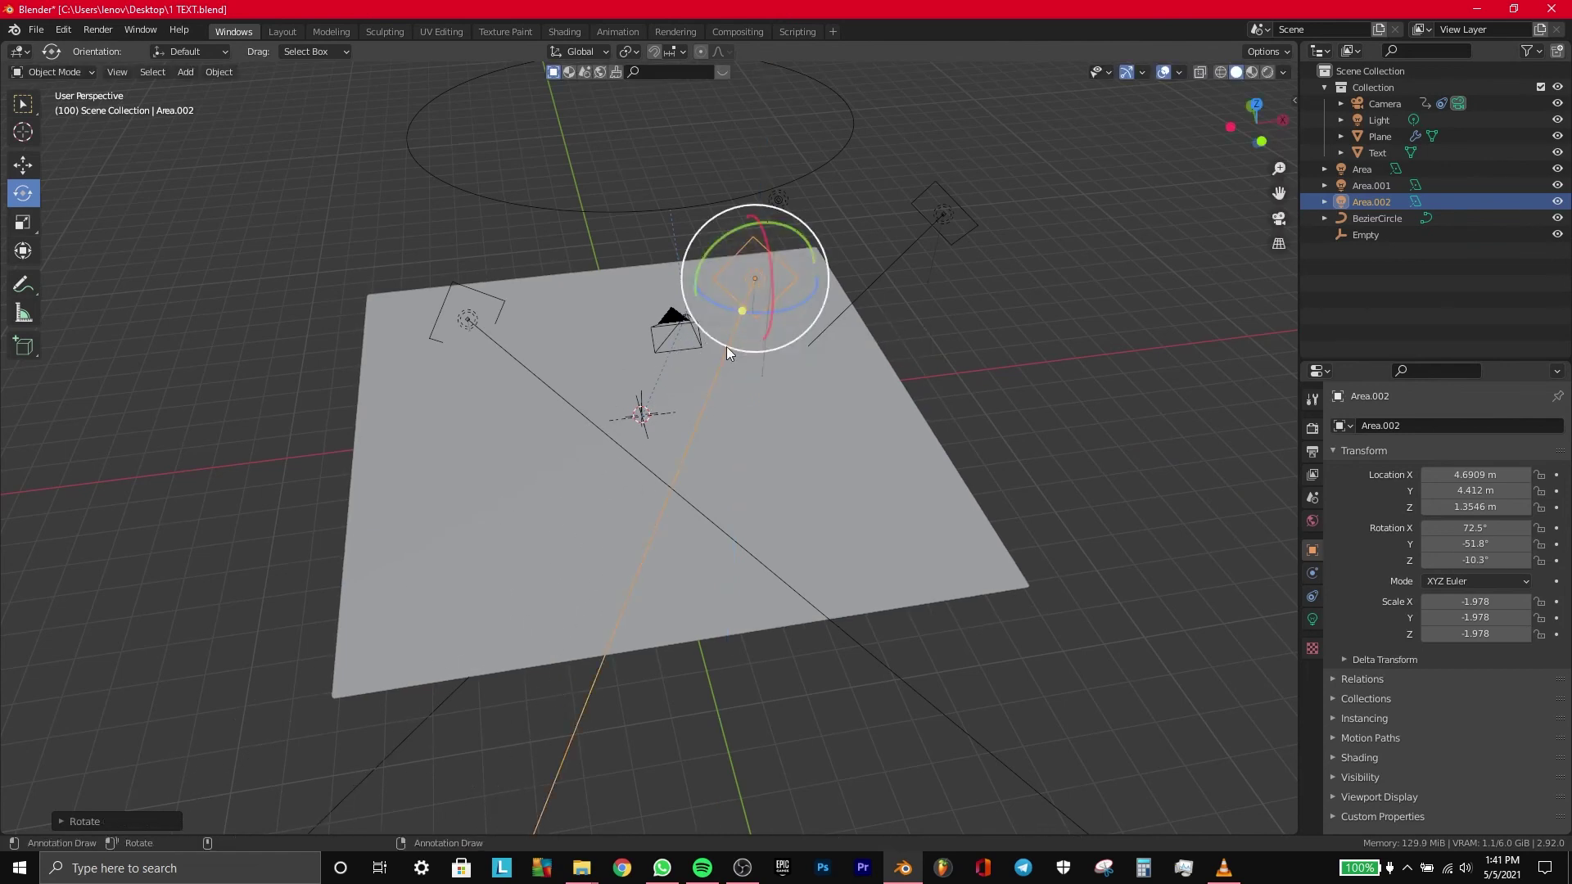
left_click_drag(1258, 122, 1240, 143)
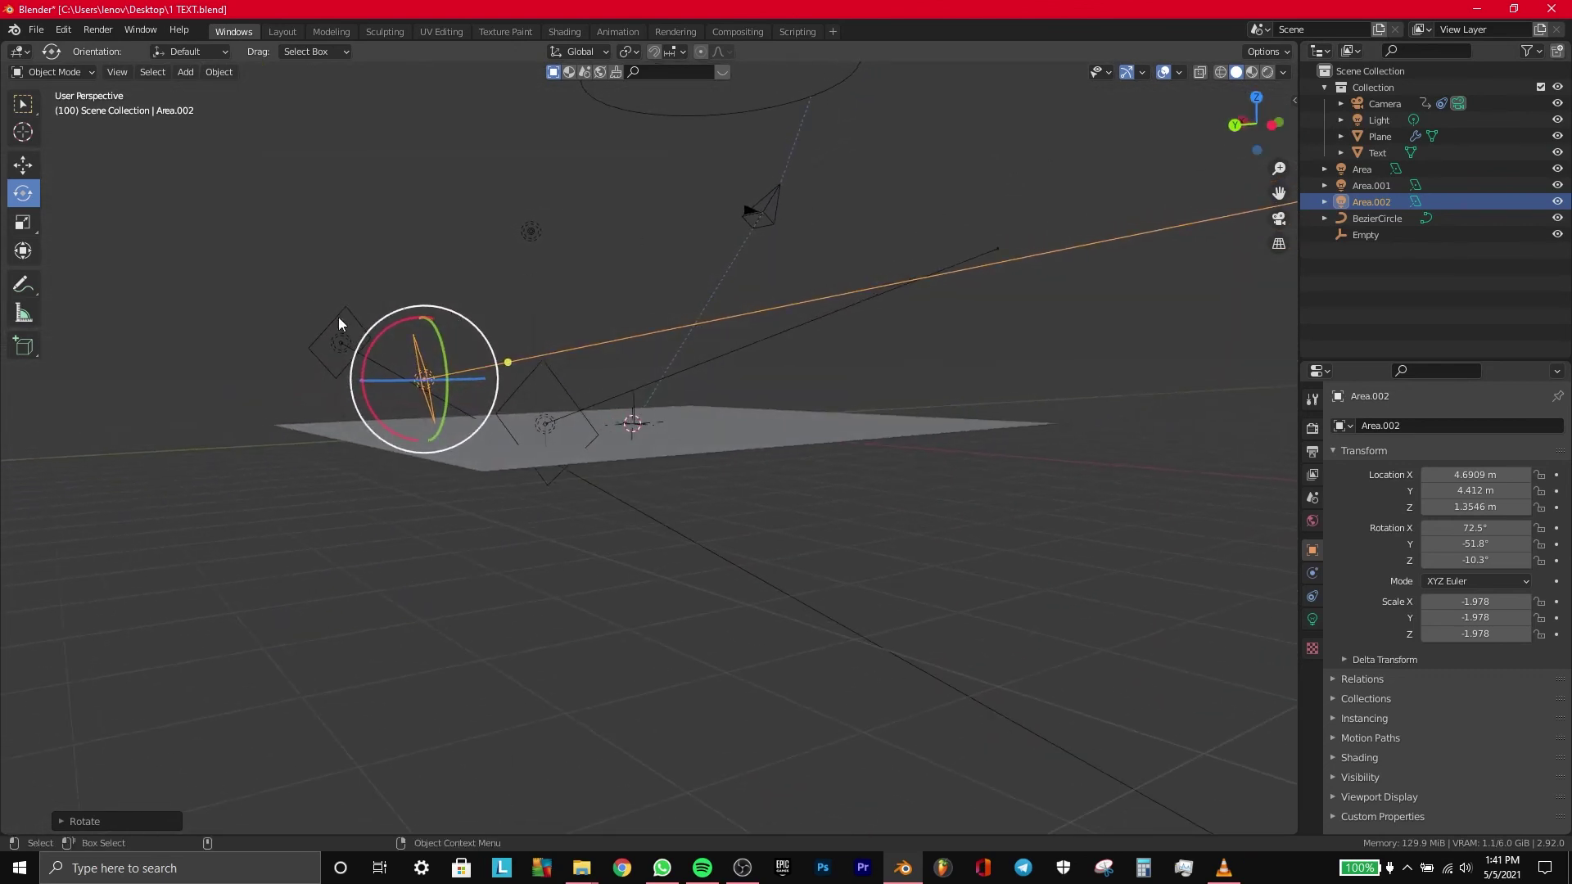
left_click(22, 168)
left_click_drag(422, 317, 425, 318)
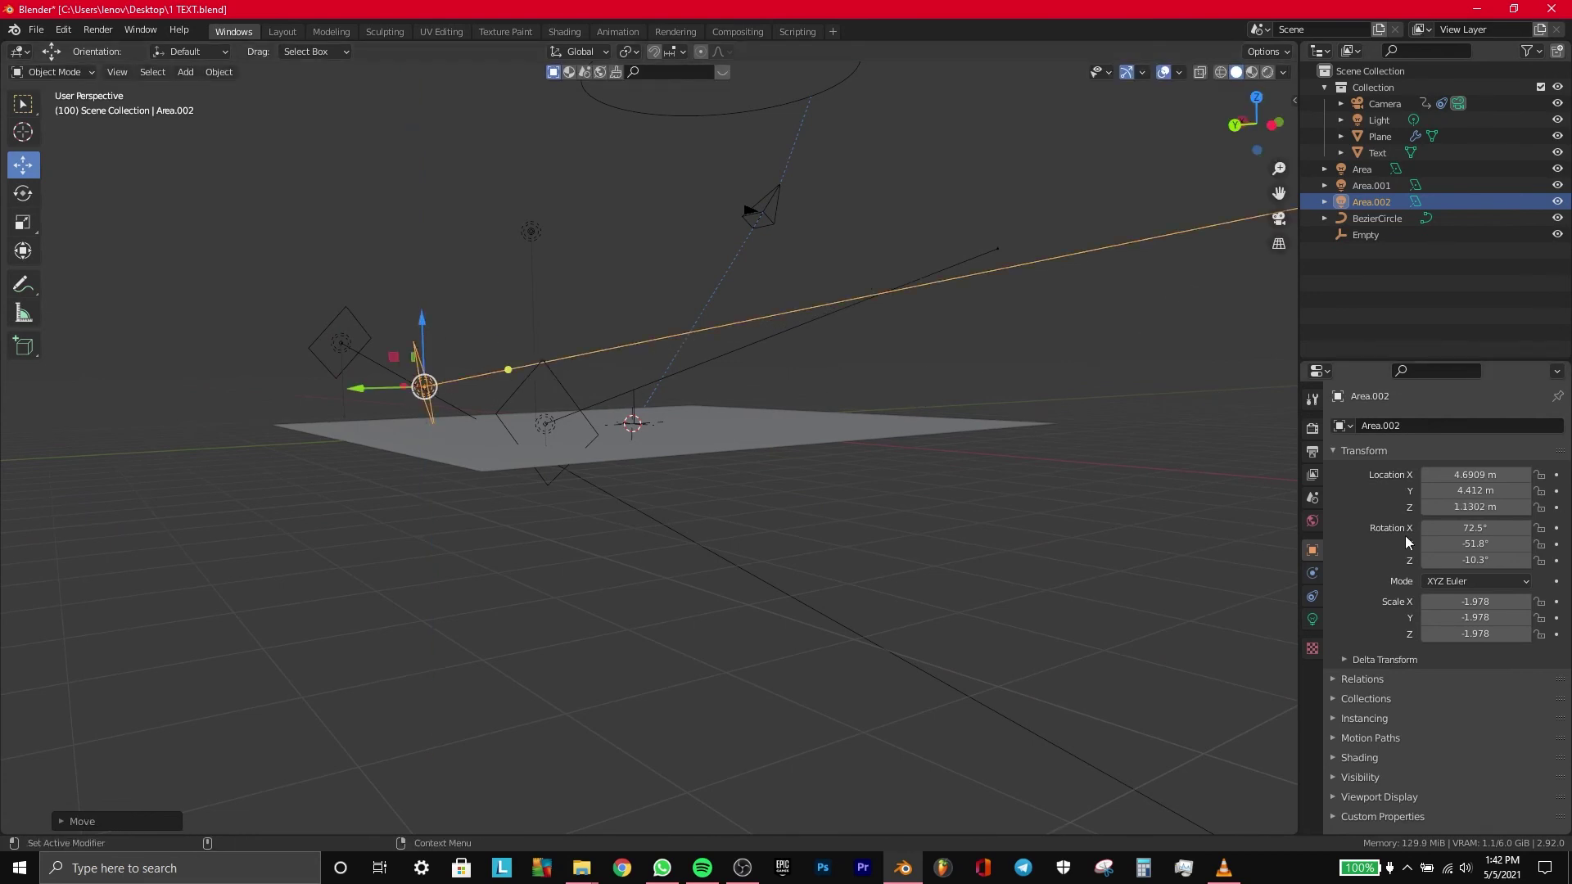
left_click(1313, 619)
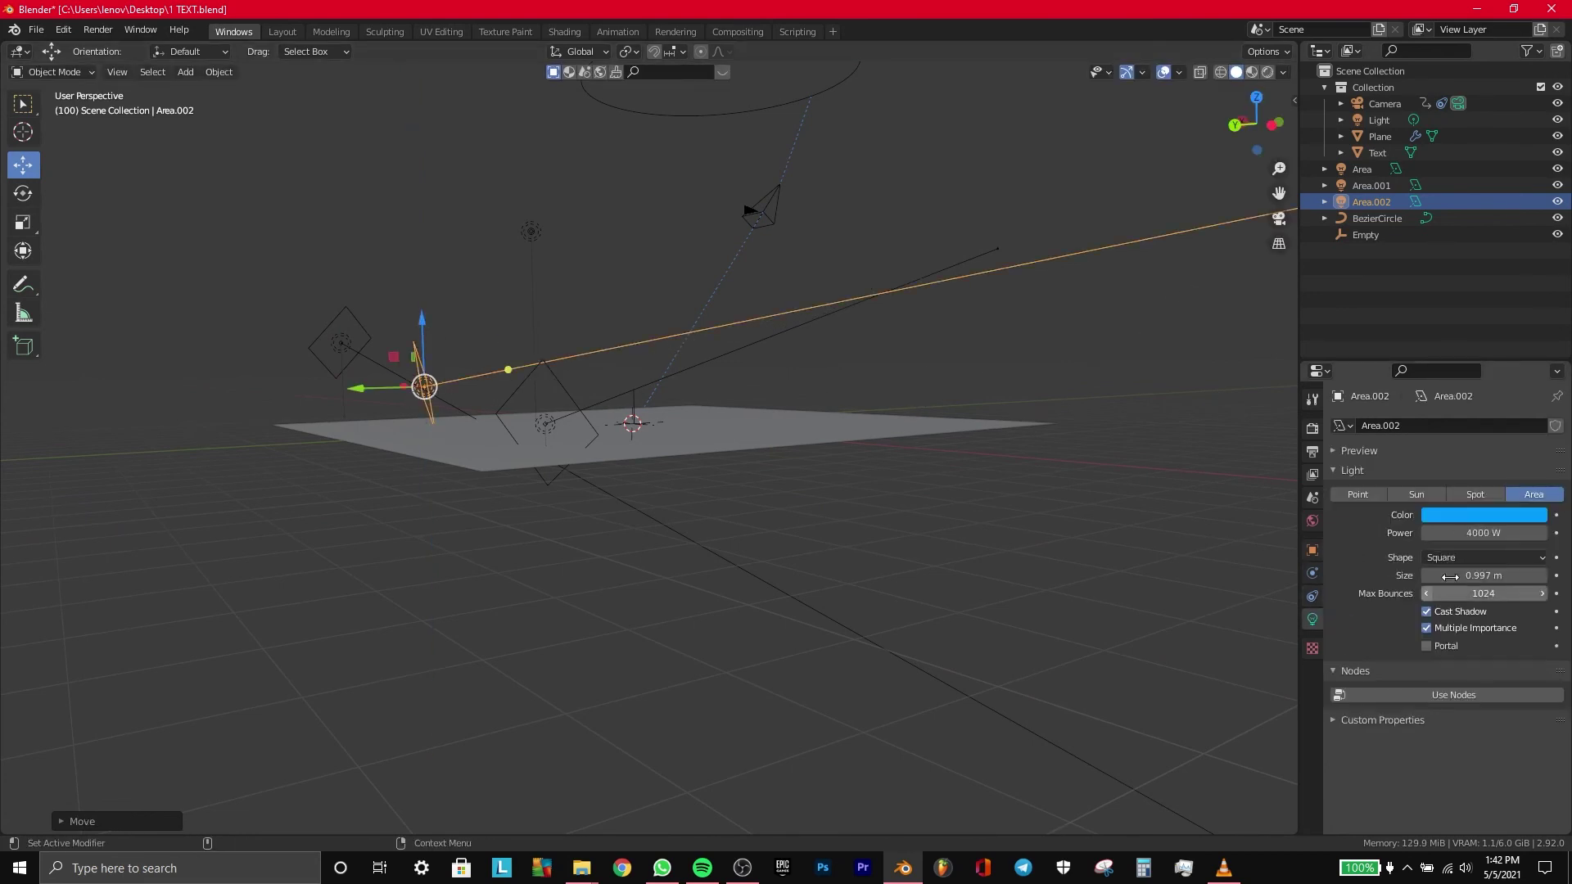
left_click(1482, 516)
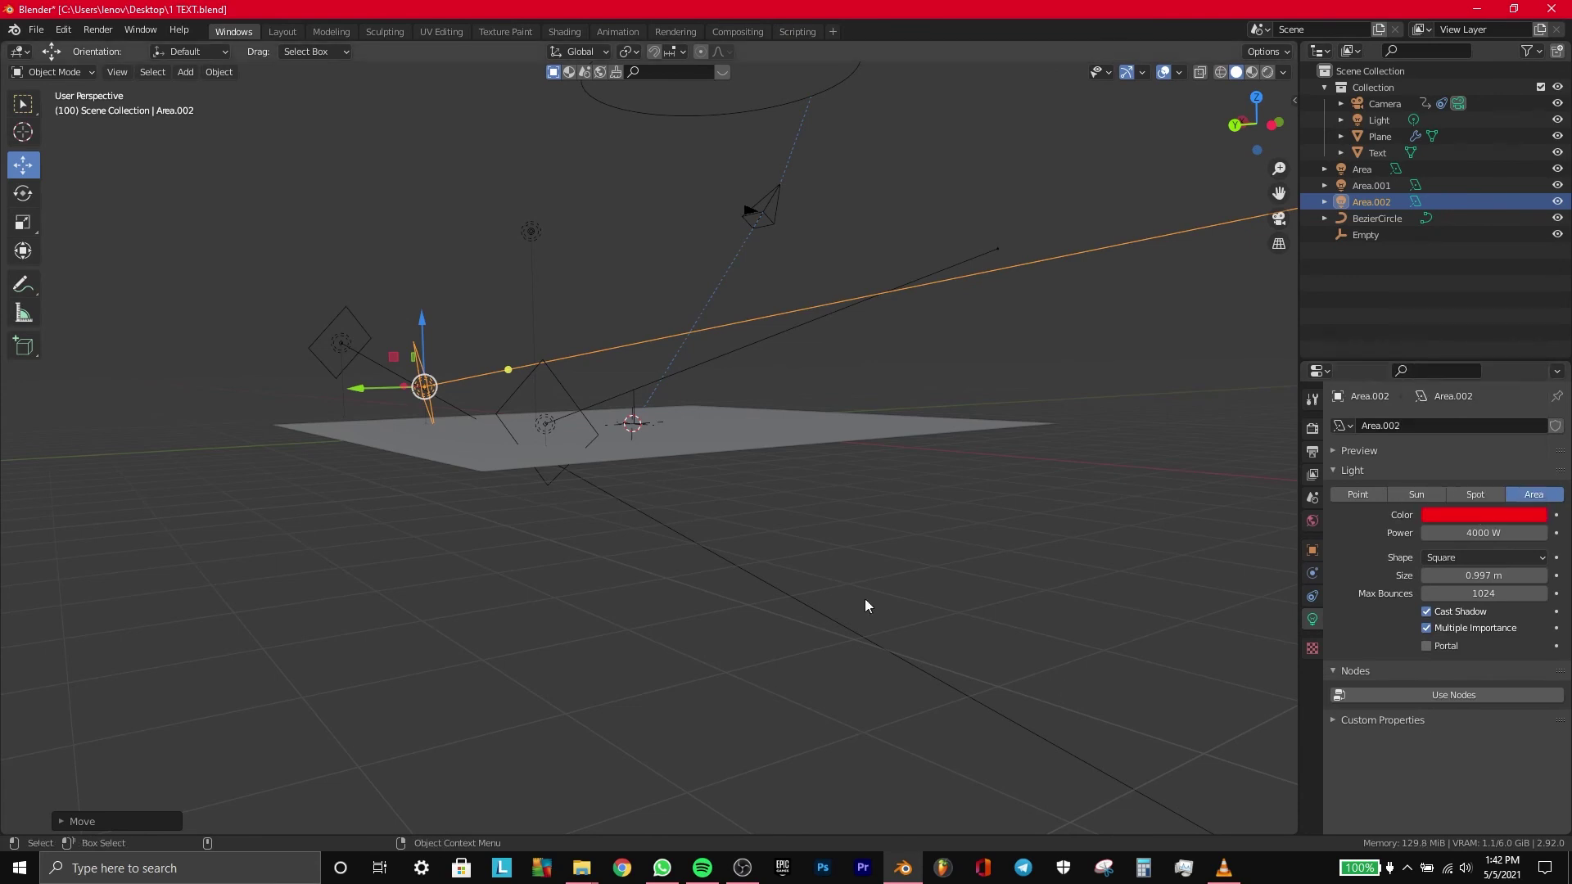
left_click(553, 34)
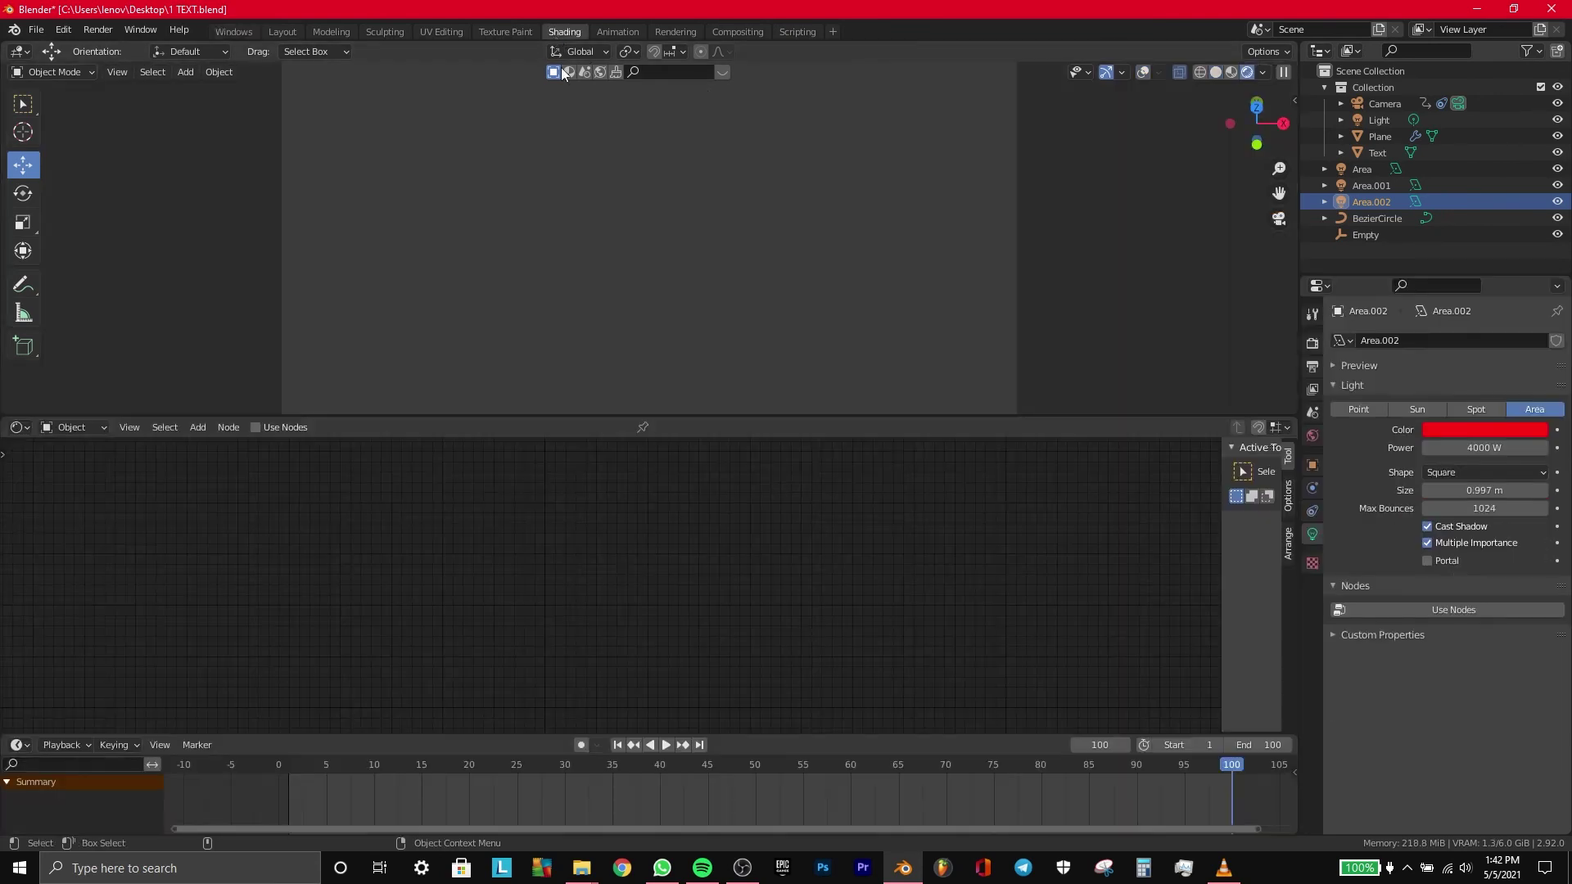
Step: Select the ground Plane to show its rock material, then render a test still
left_click(1089, 288)
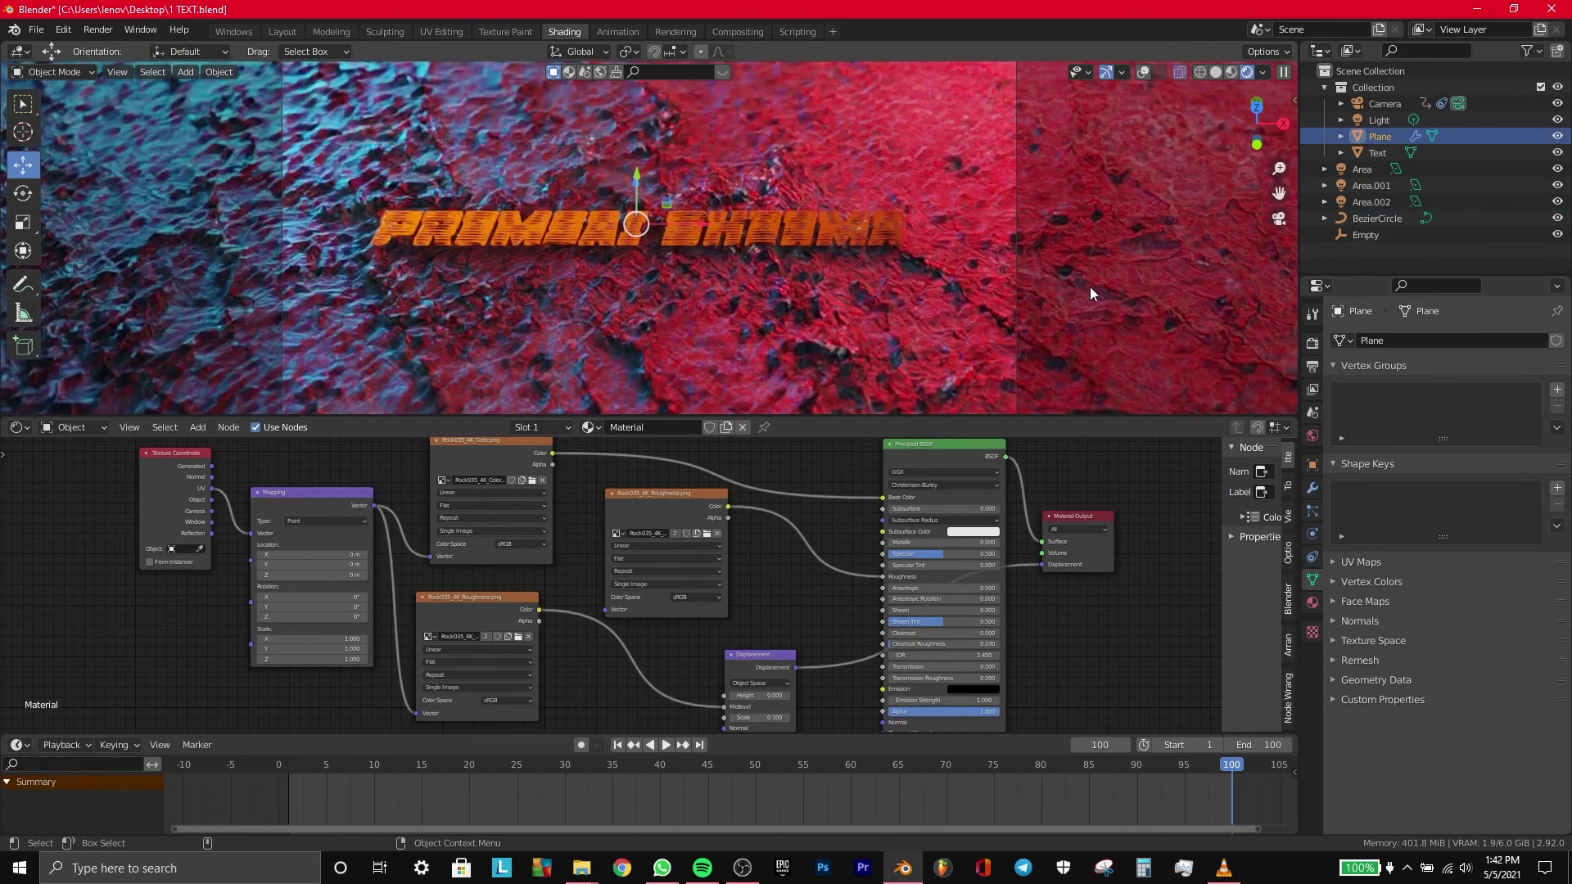
key("F12")
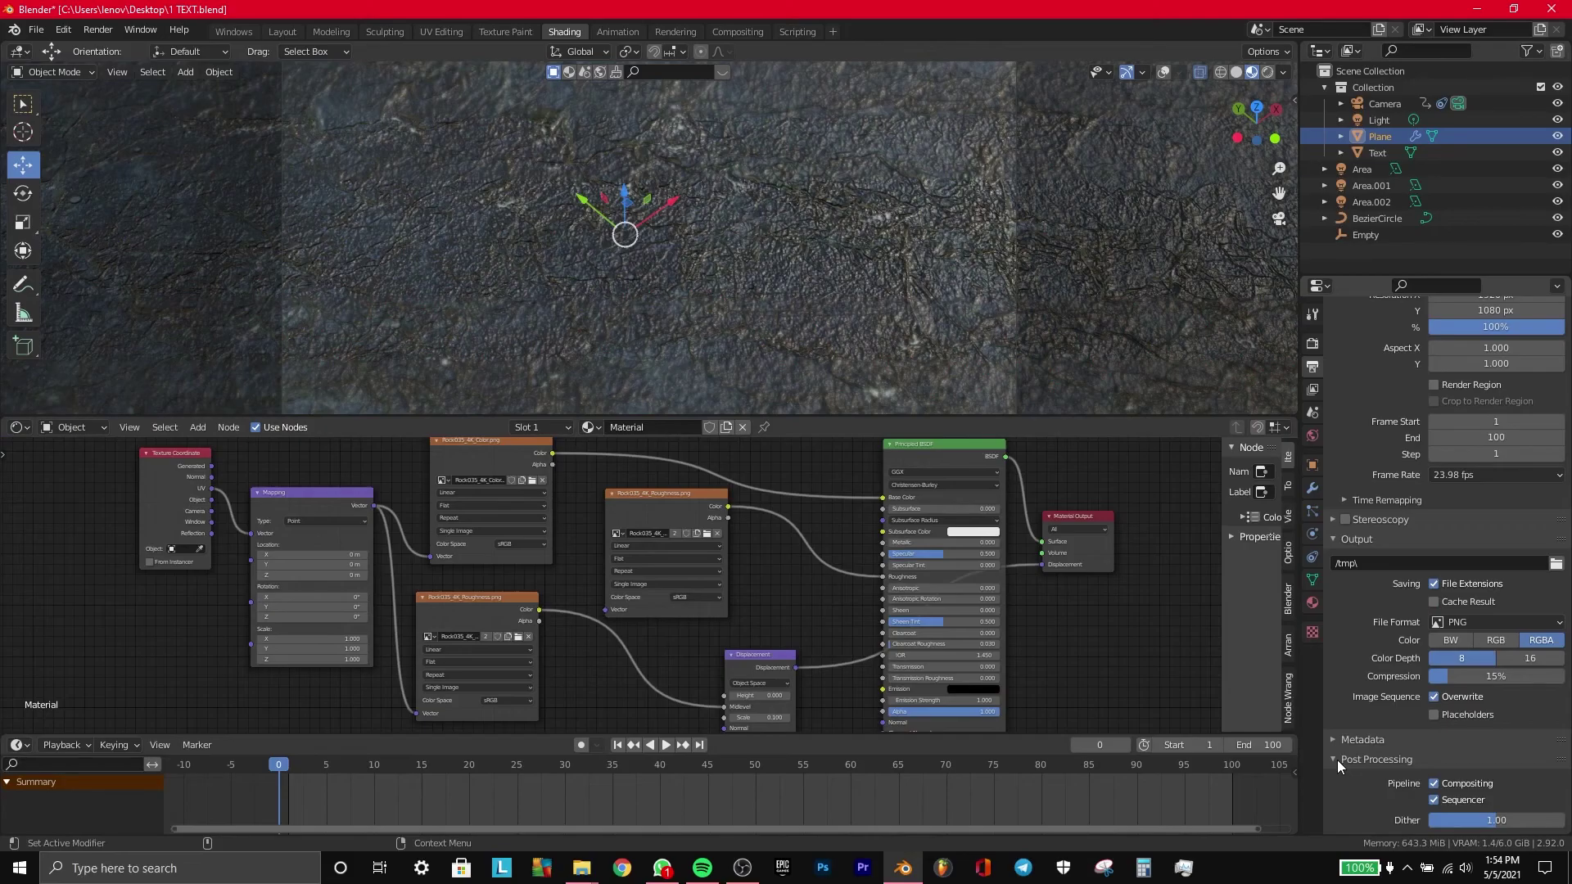
Step: Change the output file format to FFmpeg Video and expand its encoding settings
left_click(1338, 760)
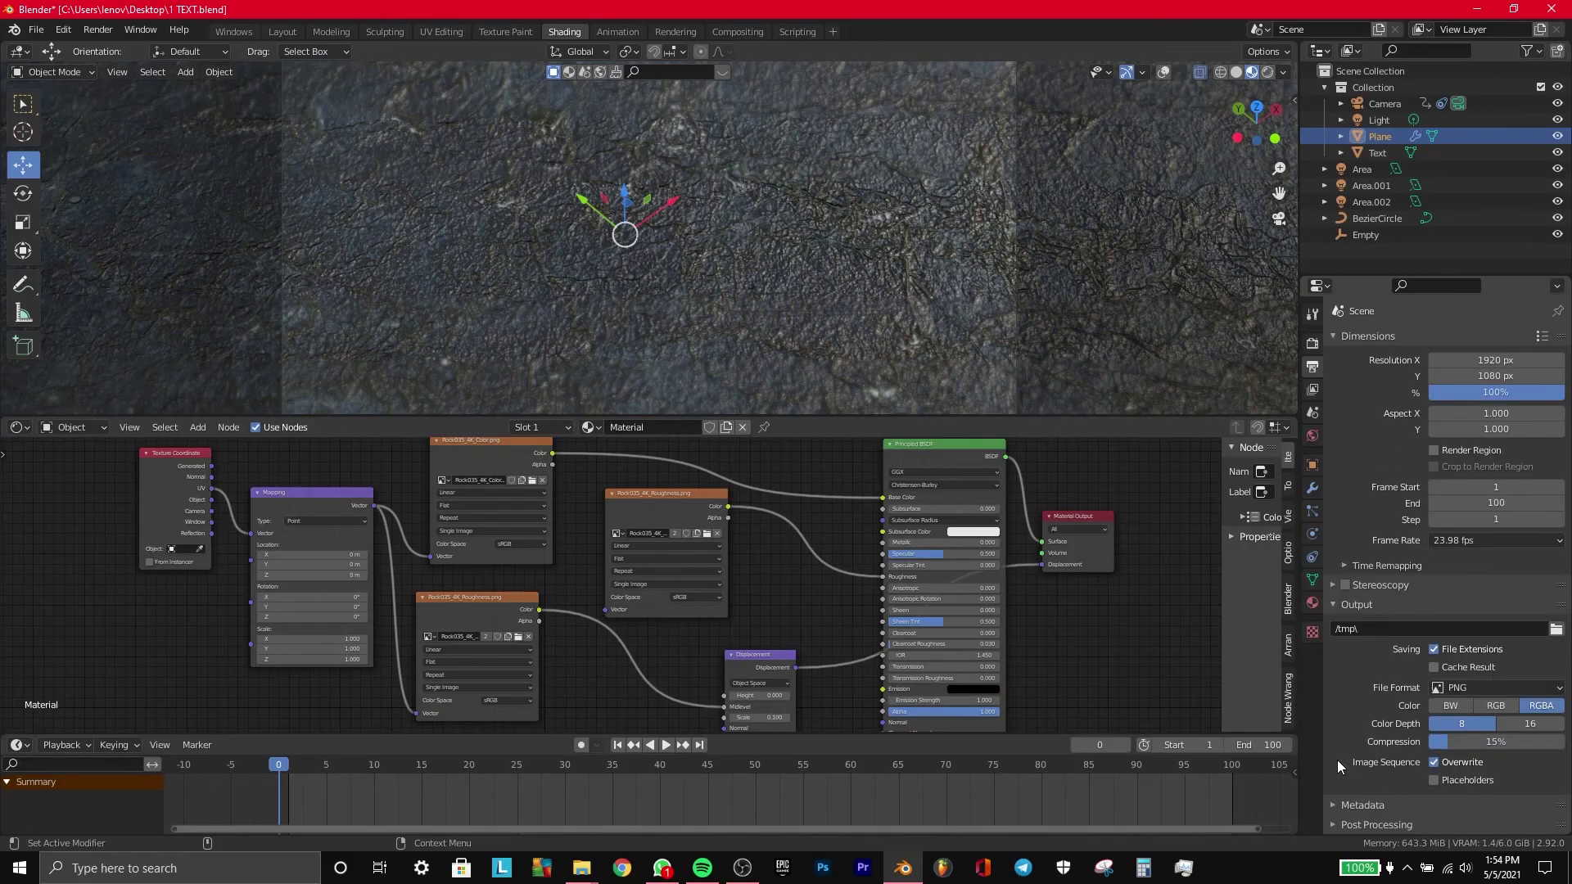
left_click(1501, 687)
left_click(1504, 596)
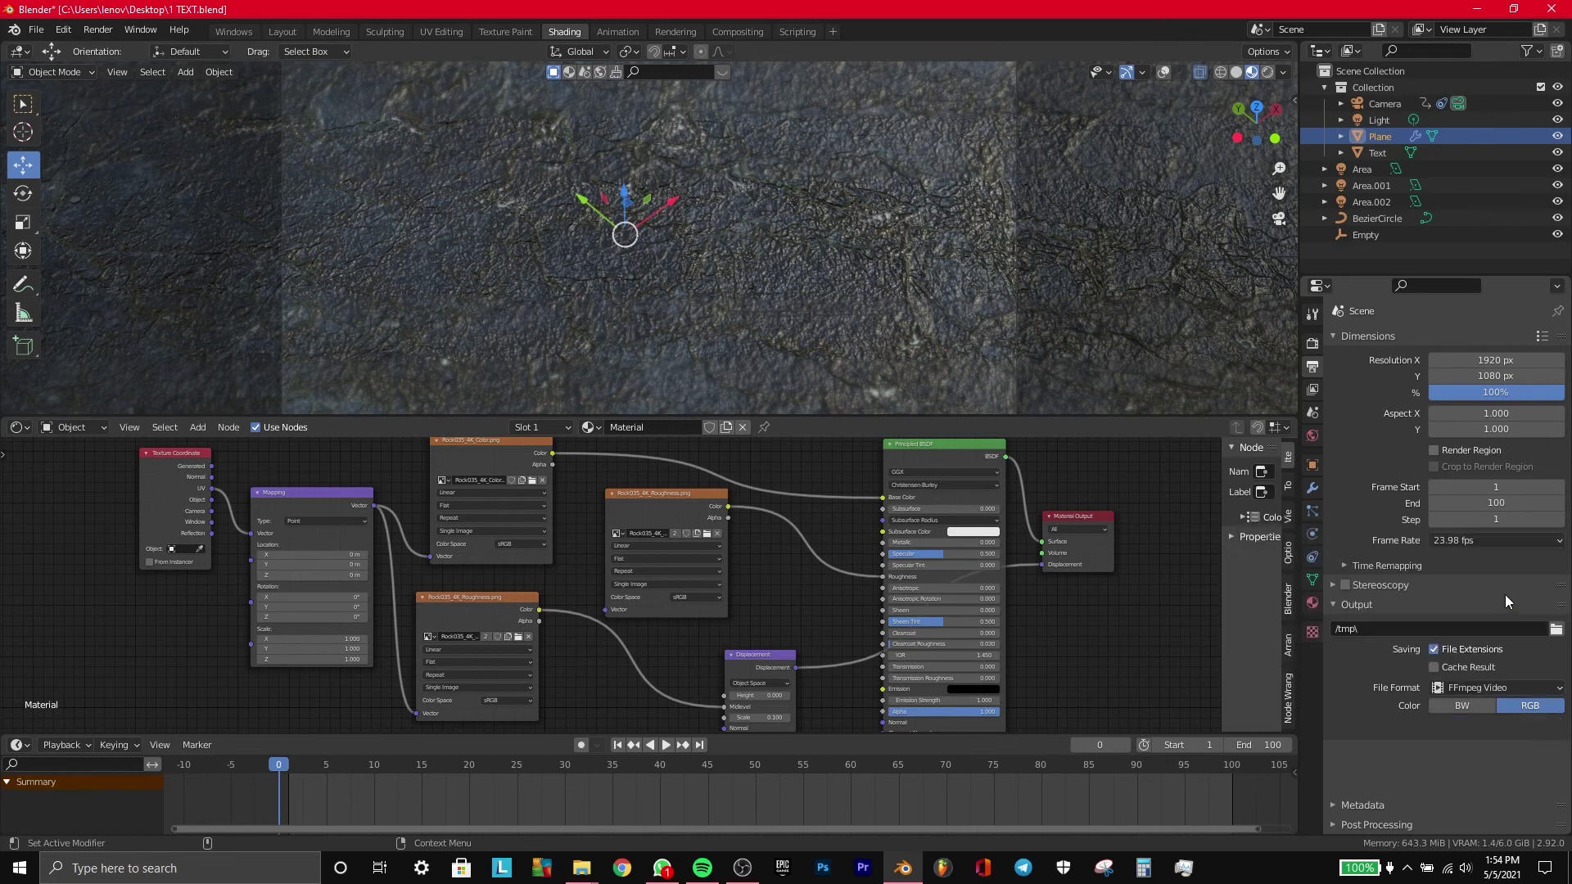
left_click(1361, 731)
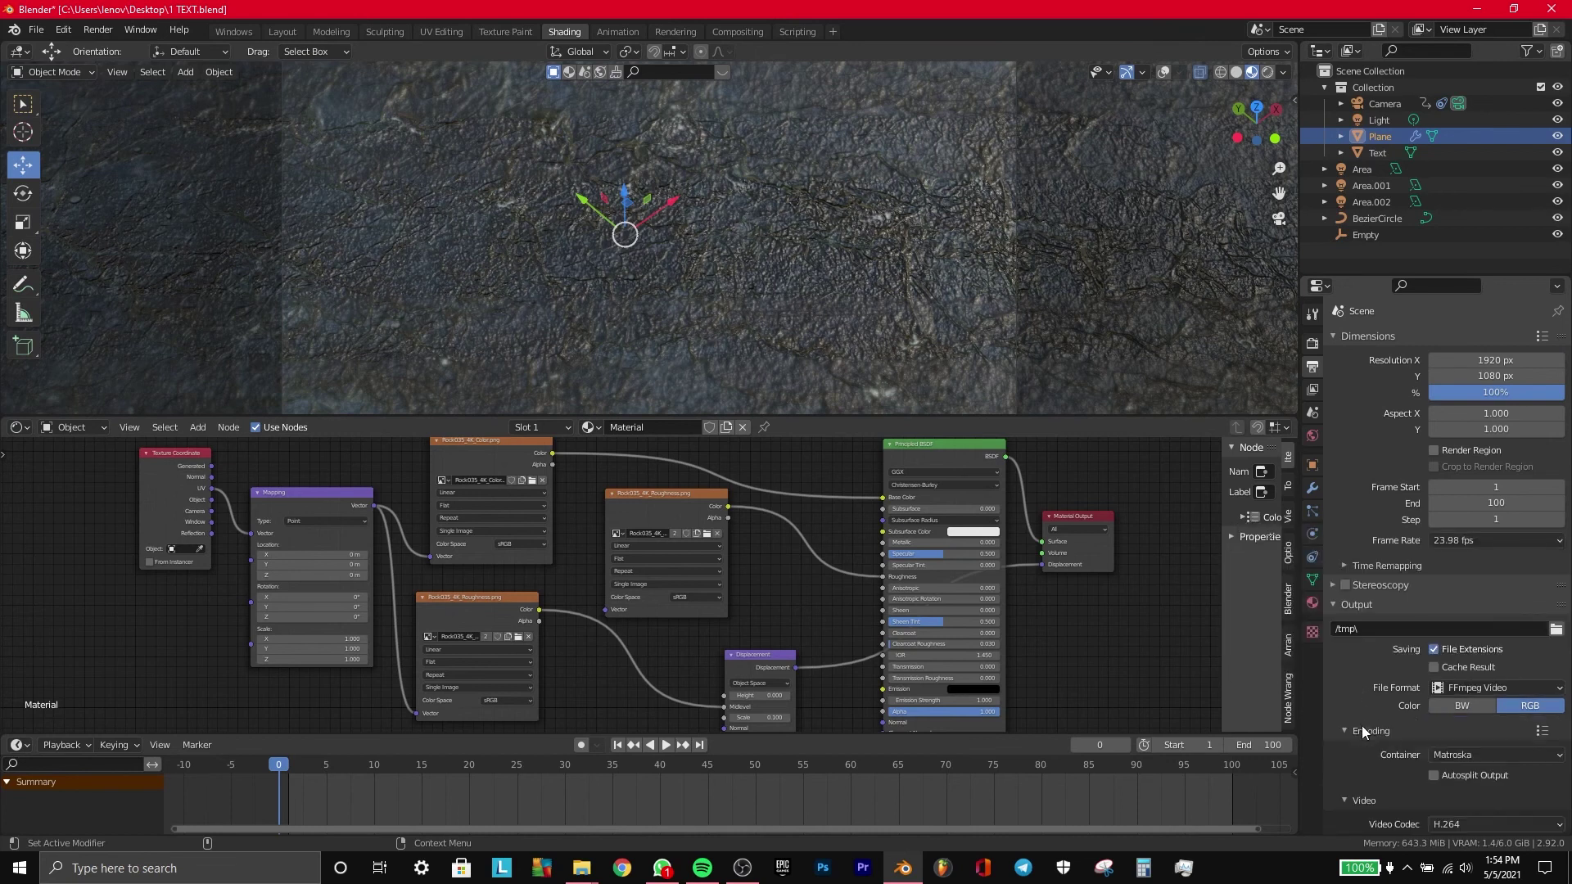
scroll(1363, 725, "down", 3)
scroll(1362, 725, "down", 2)
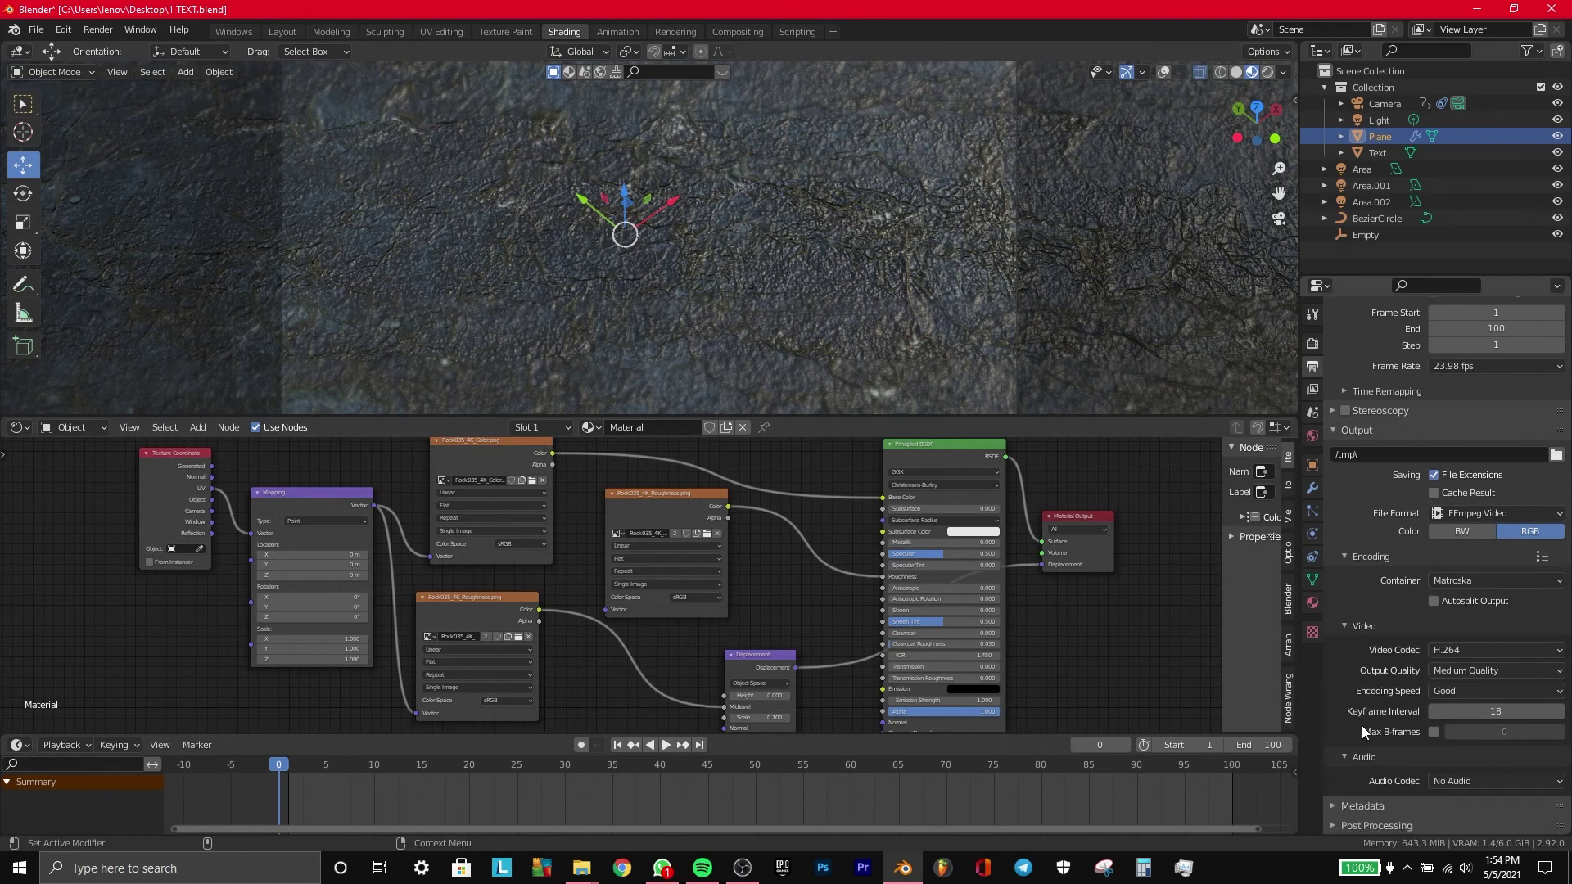
Step: Keep the Matroska container, set Perceptually Lossless quality, and keep Good encoding speed
left_click(1530, 580)
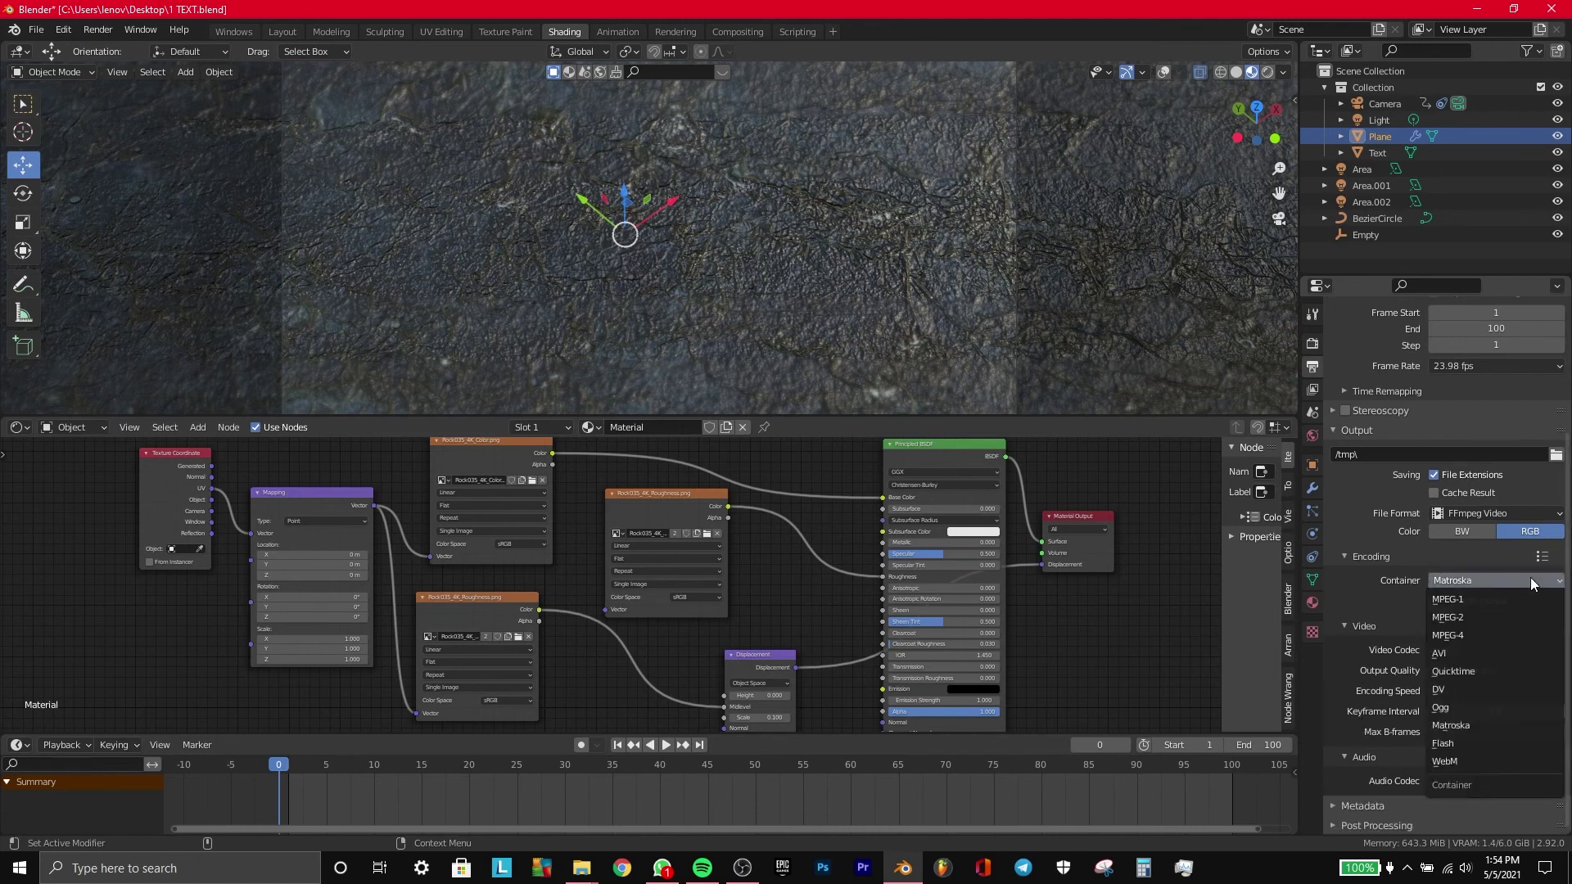
left_click(1530, 577)
left_click(1530, 577)
left_click(1530, 577)
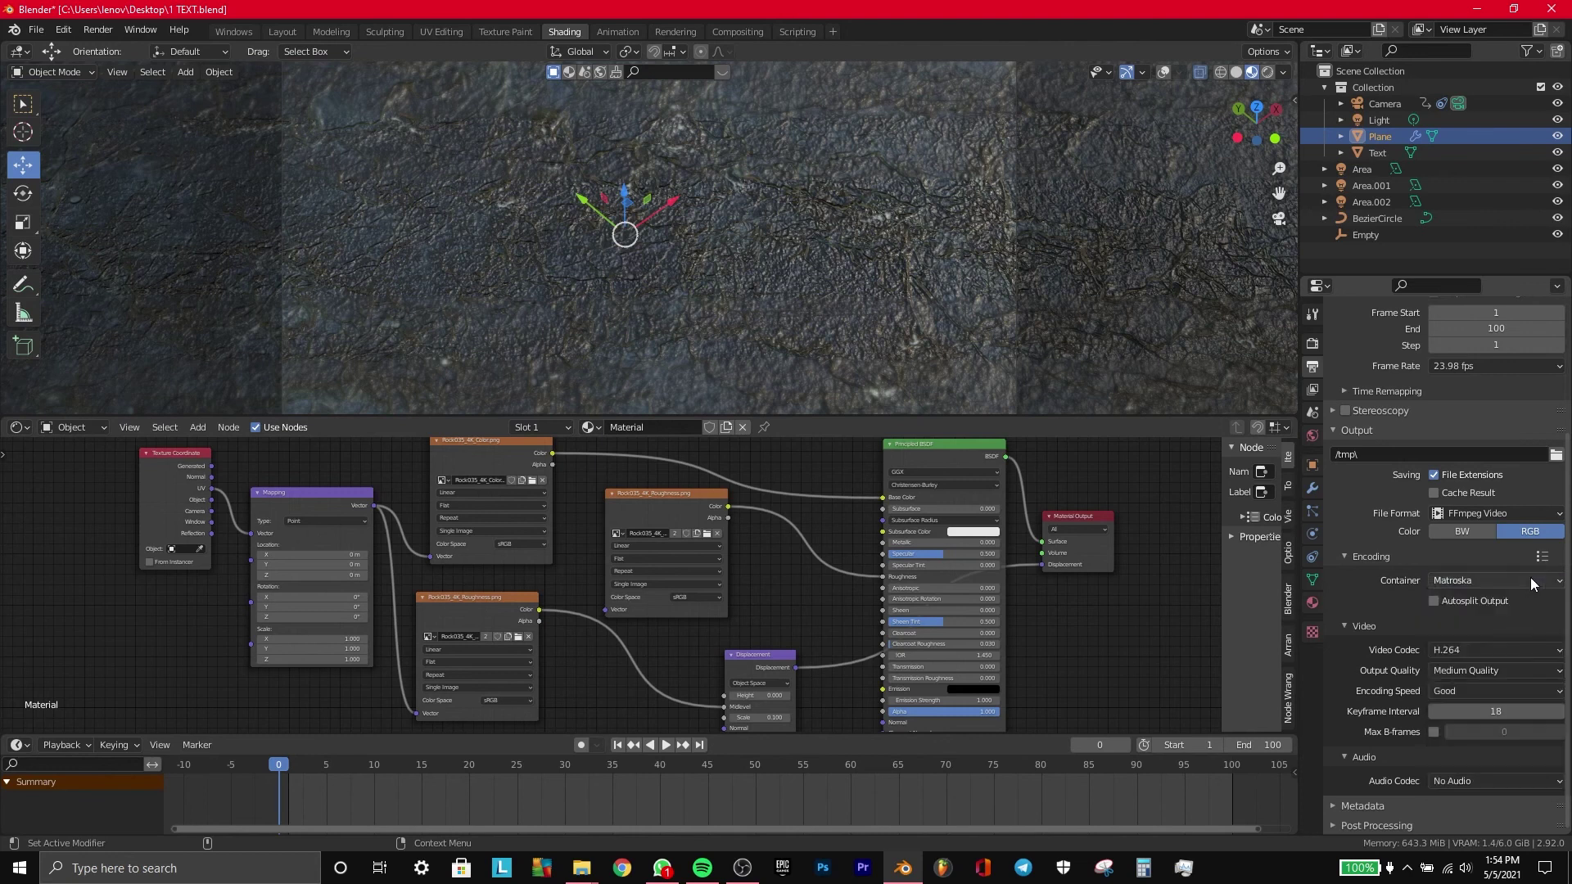
left_click(1548, 671)
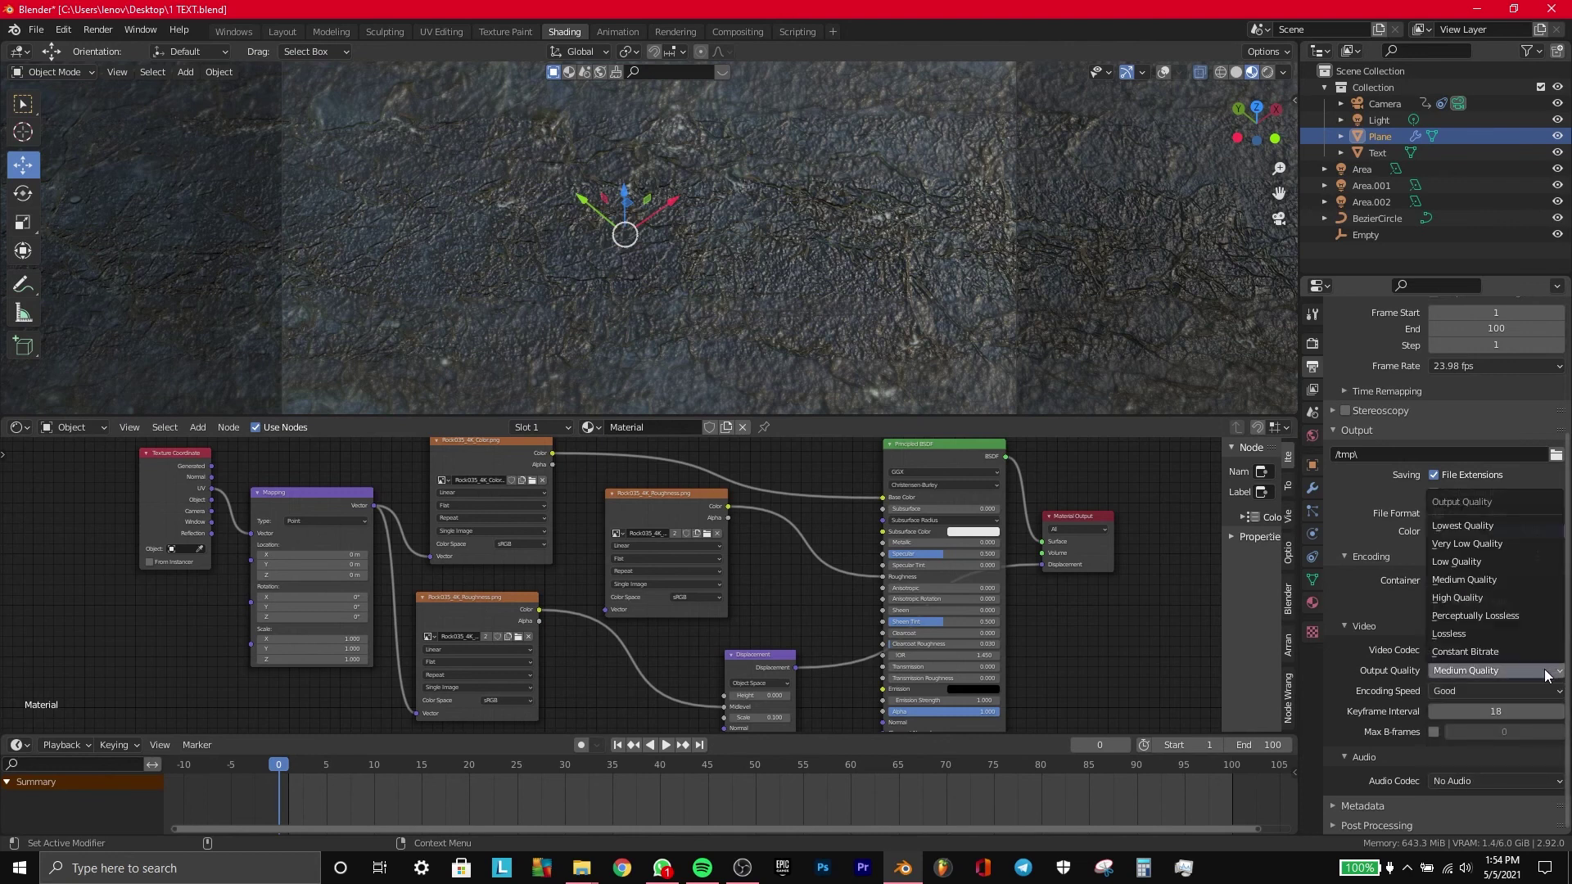
left_click(1514, 617)
left_click(1510, 696)
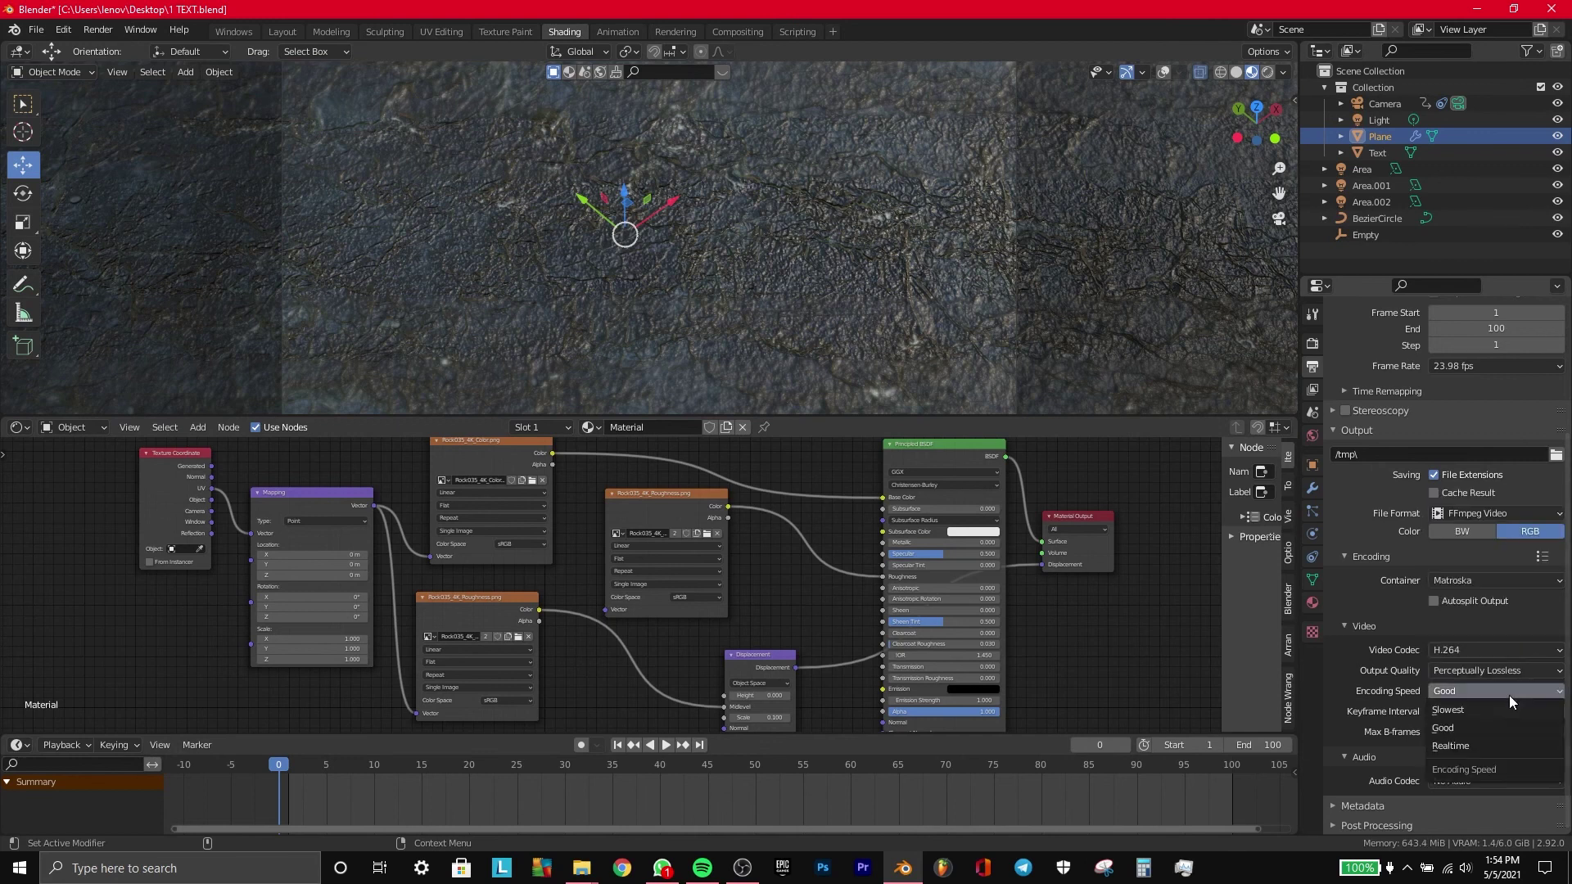
left_click(1510, 695)
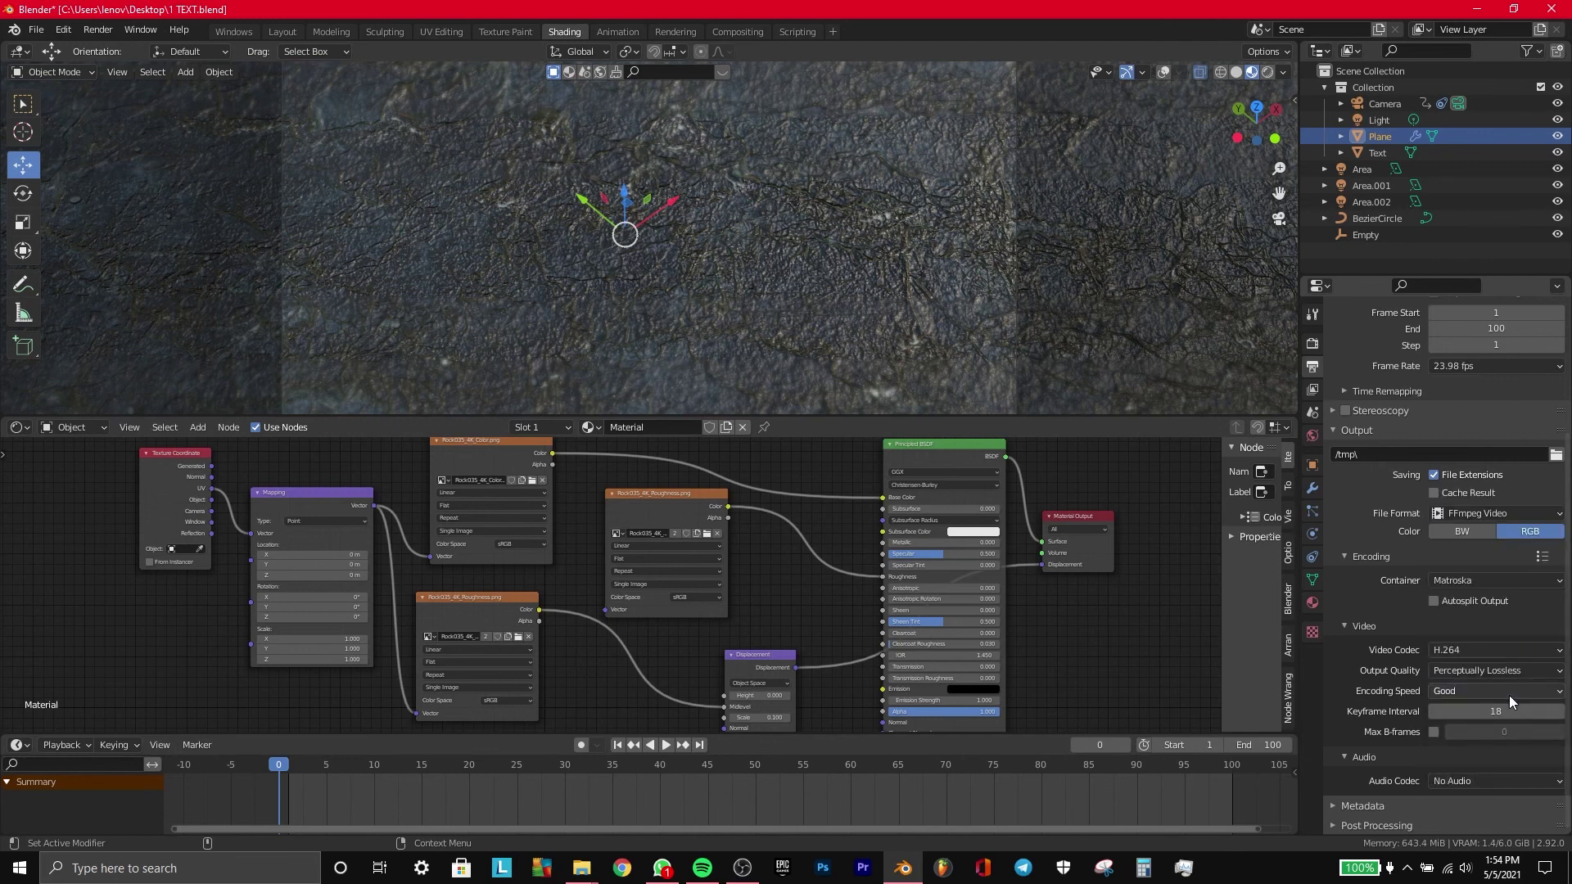
left_click(99, 31)
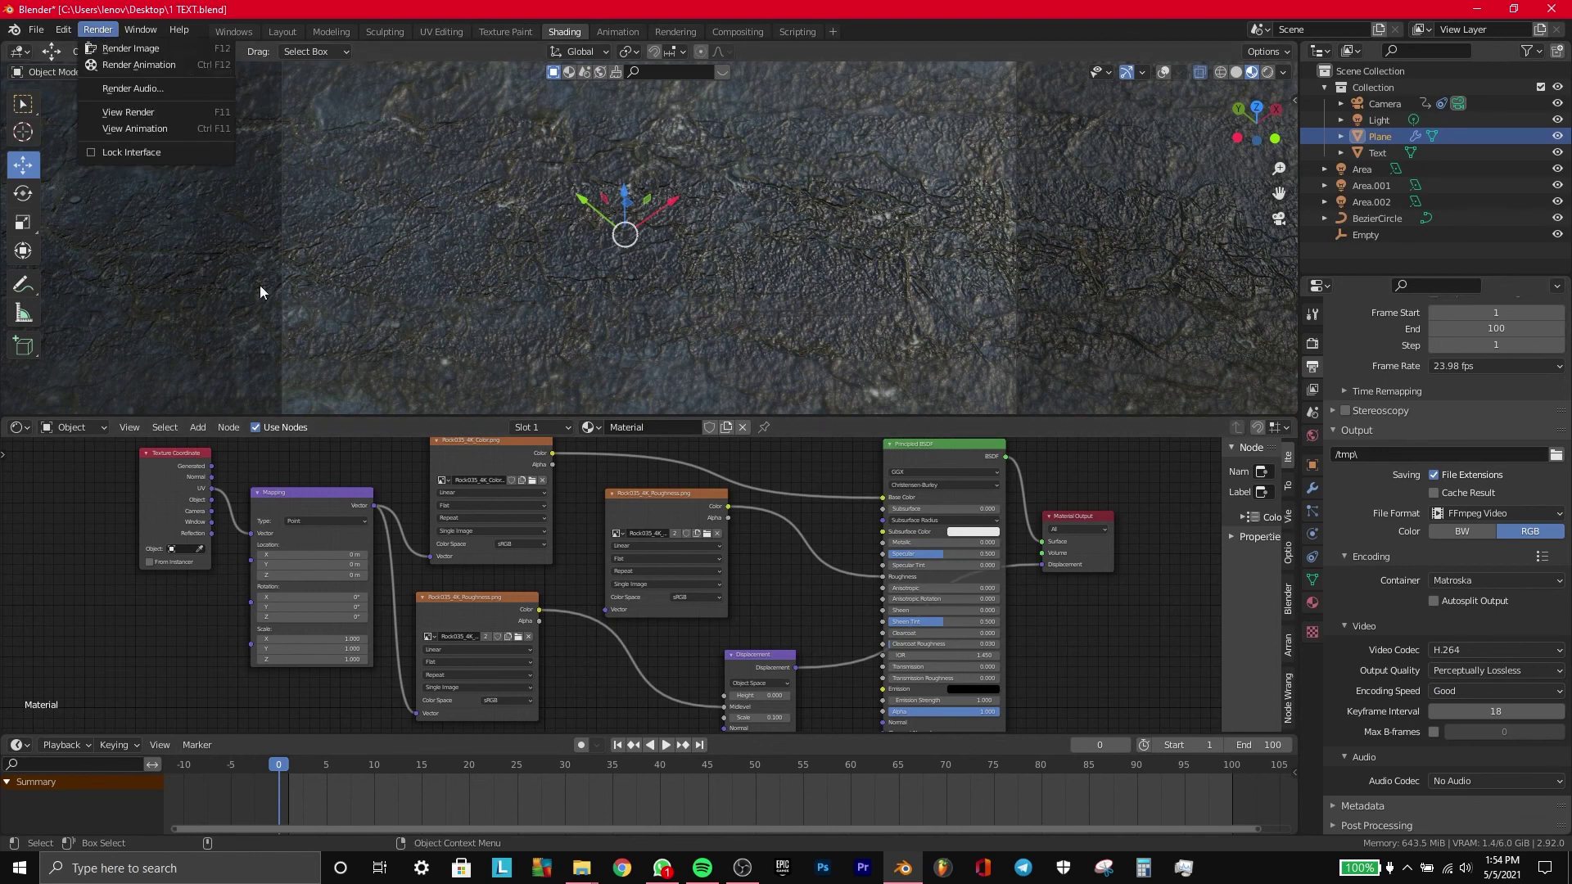
Step: Render the full animation from the Render menu
left_click(100, 31)
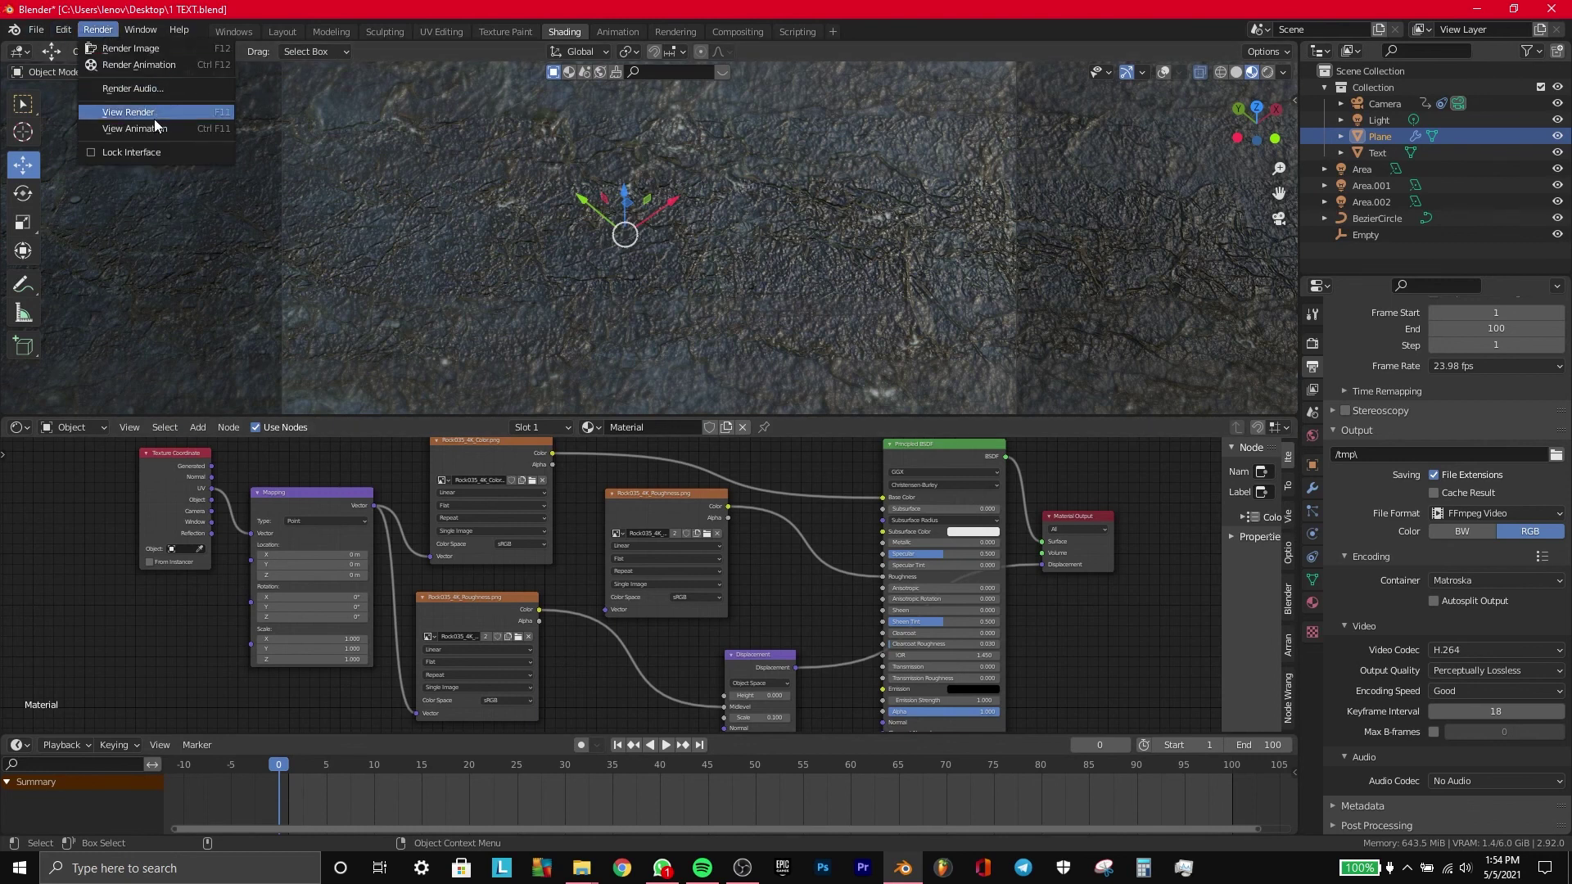
left_click(149, 66)
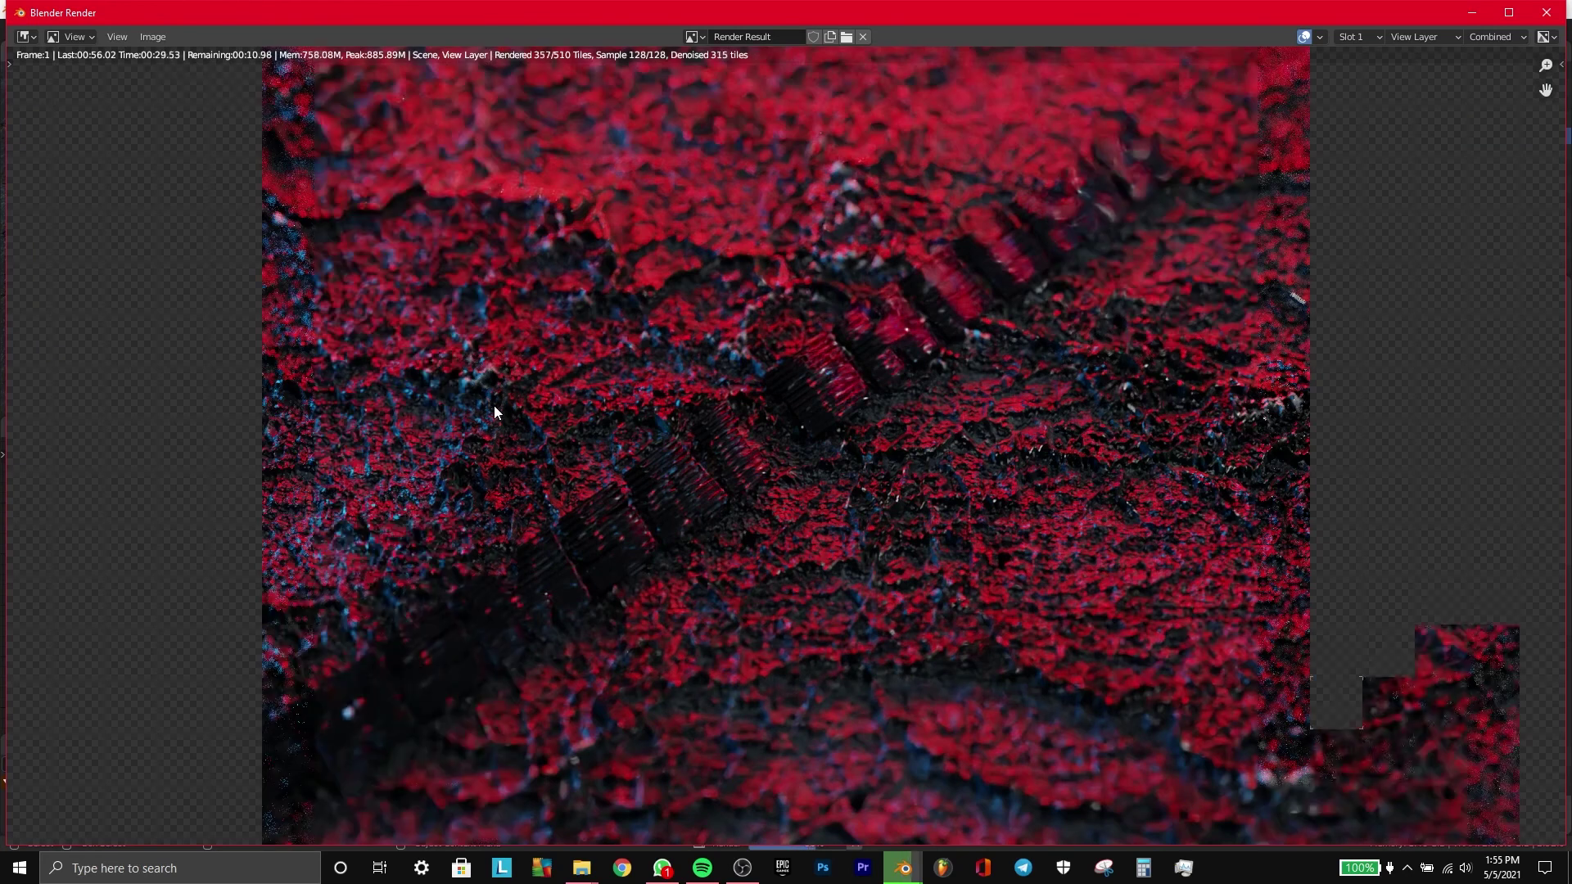